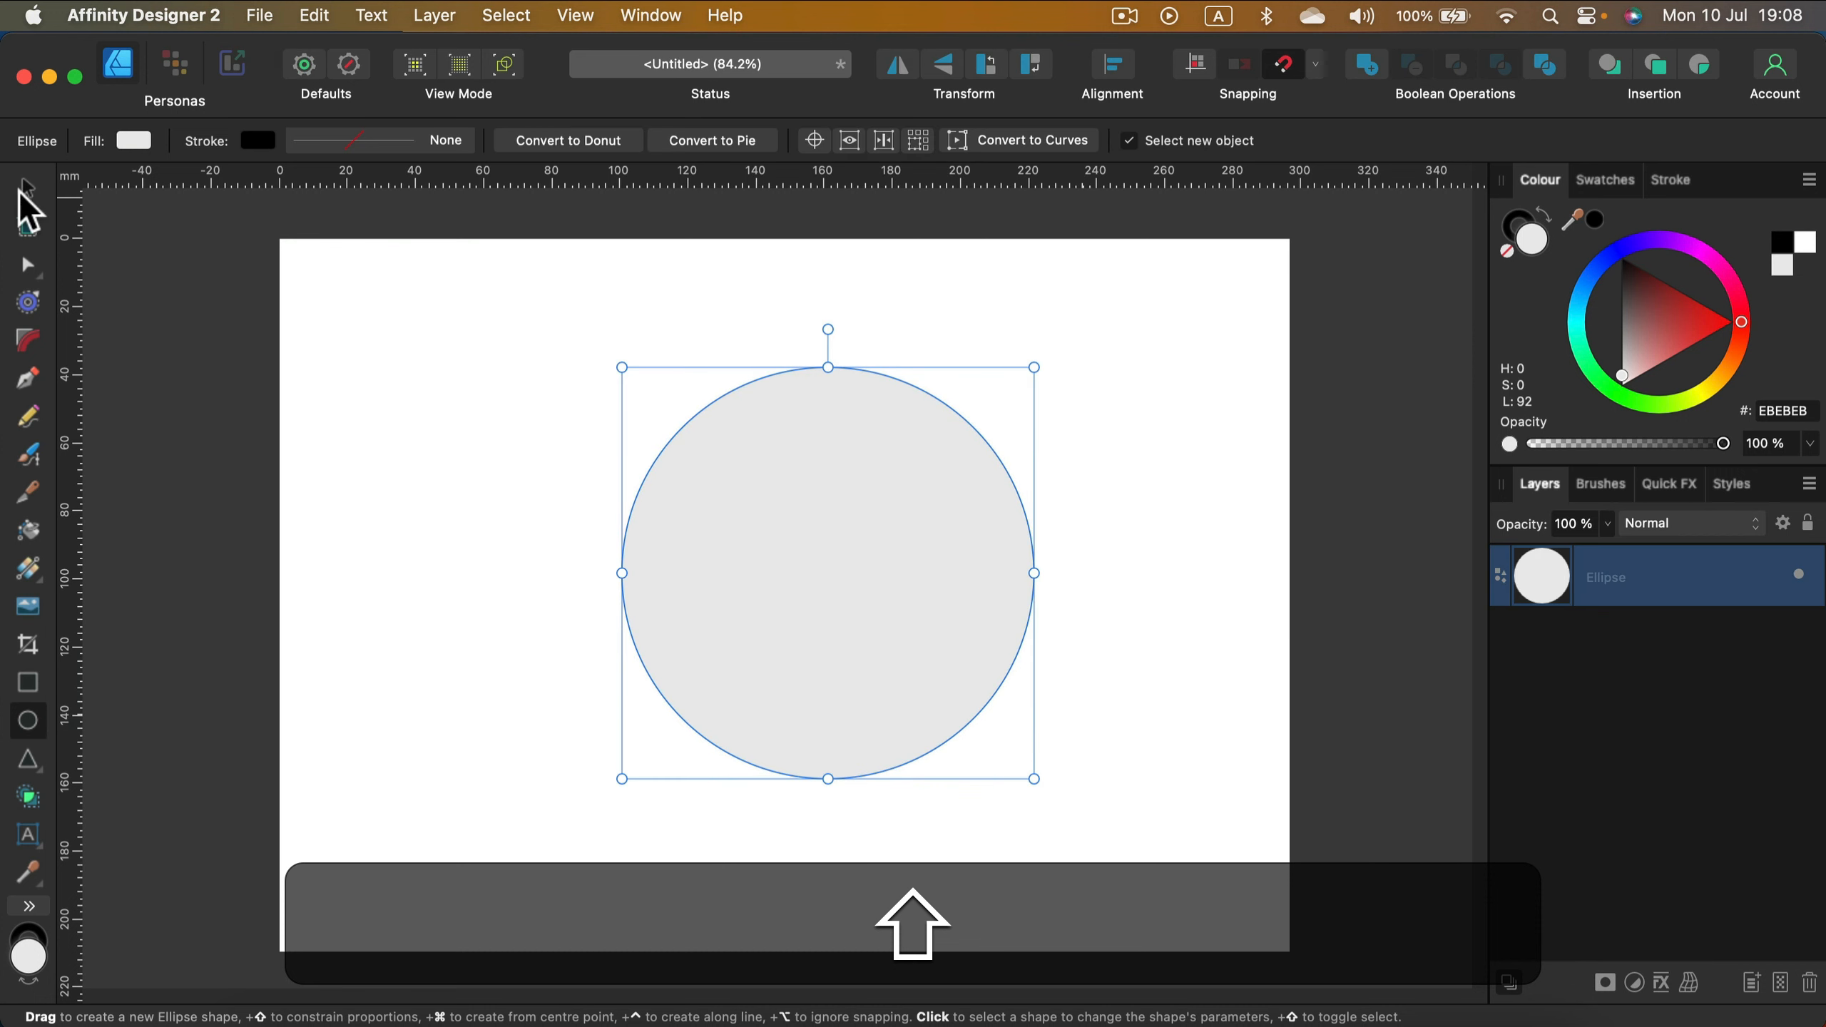
Step: Shrink the circle proportionally to about 105 mm across and centre it on the page
left_click(27, 188)
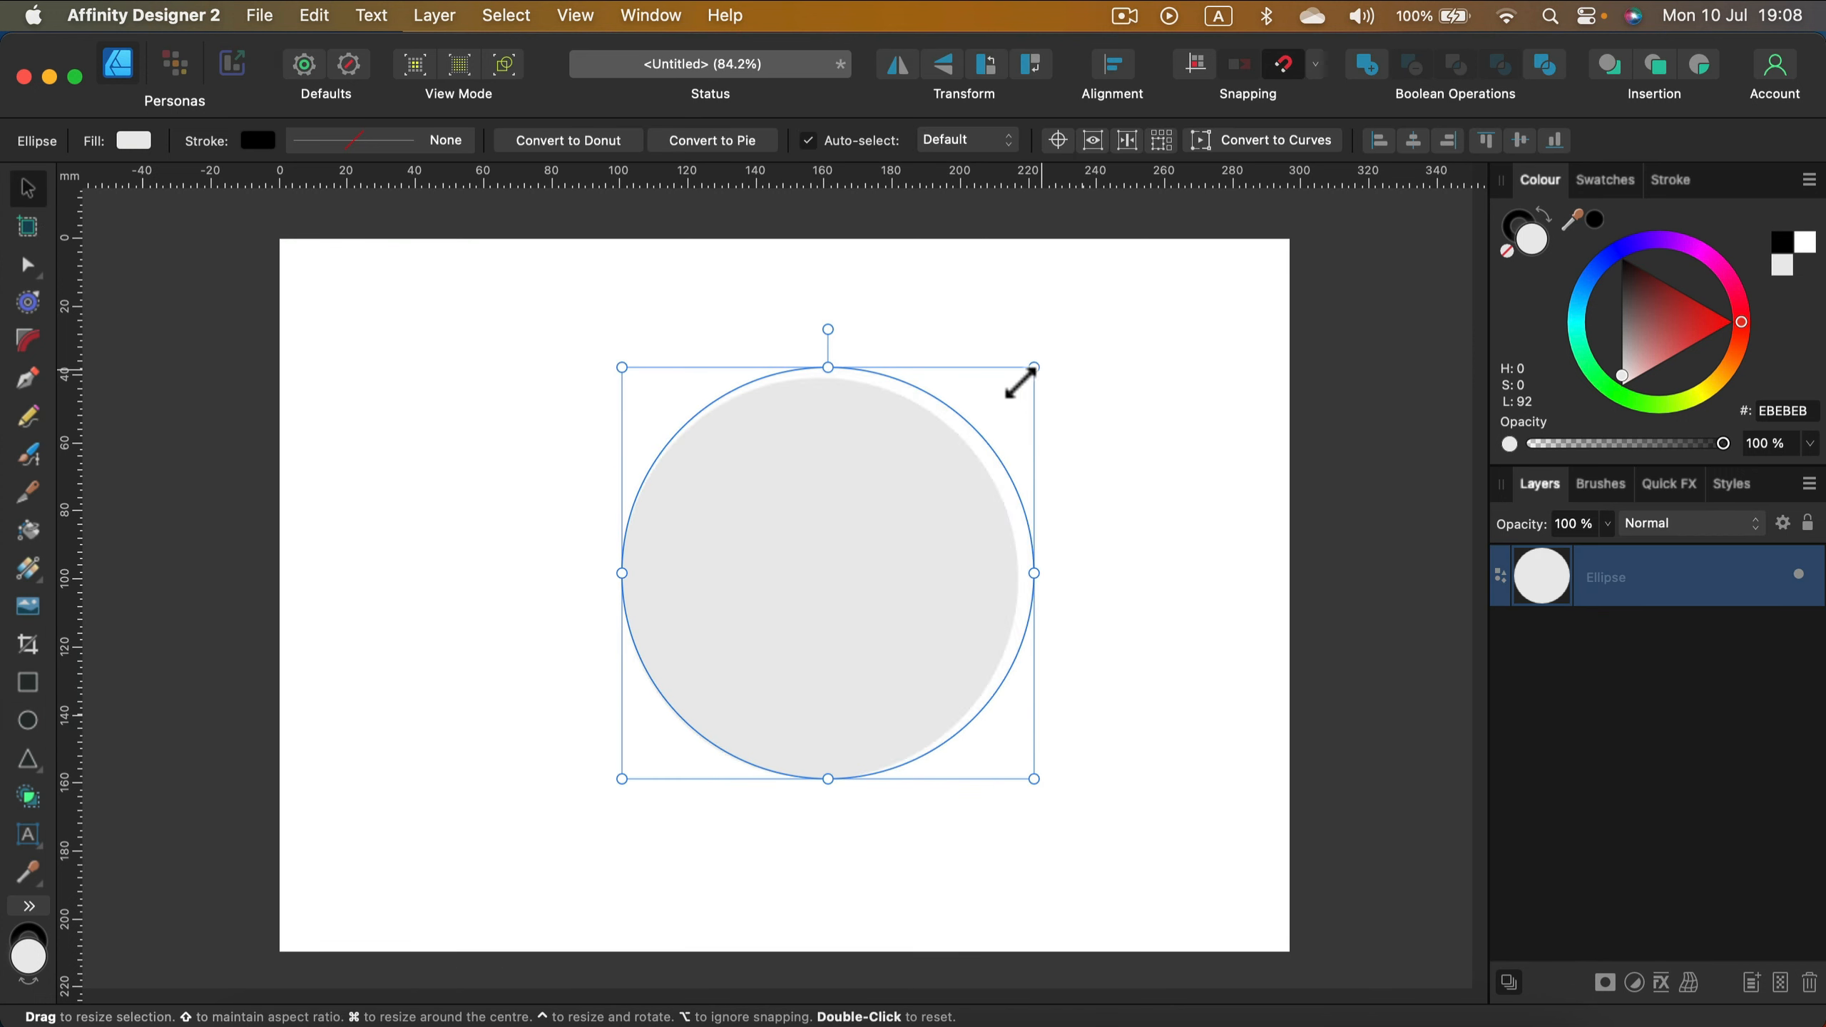
left_click_drag(1033, 368, 977, 424)
mouse_move(894, 604)
left_mouse_down()
mouse_move(893, 542)
mouse_move(885, 595)
mouse_move(780, 606)
mouse_move(925, 616)
mouse_move(881, 610)
left_mouse_up()
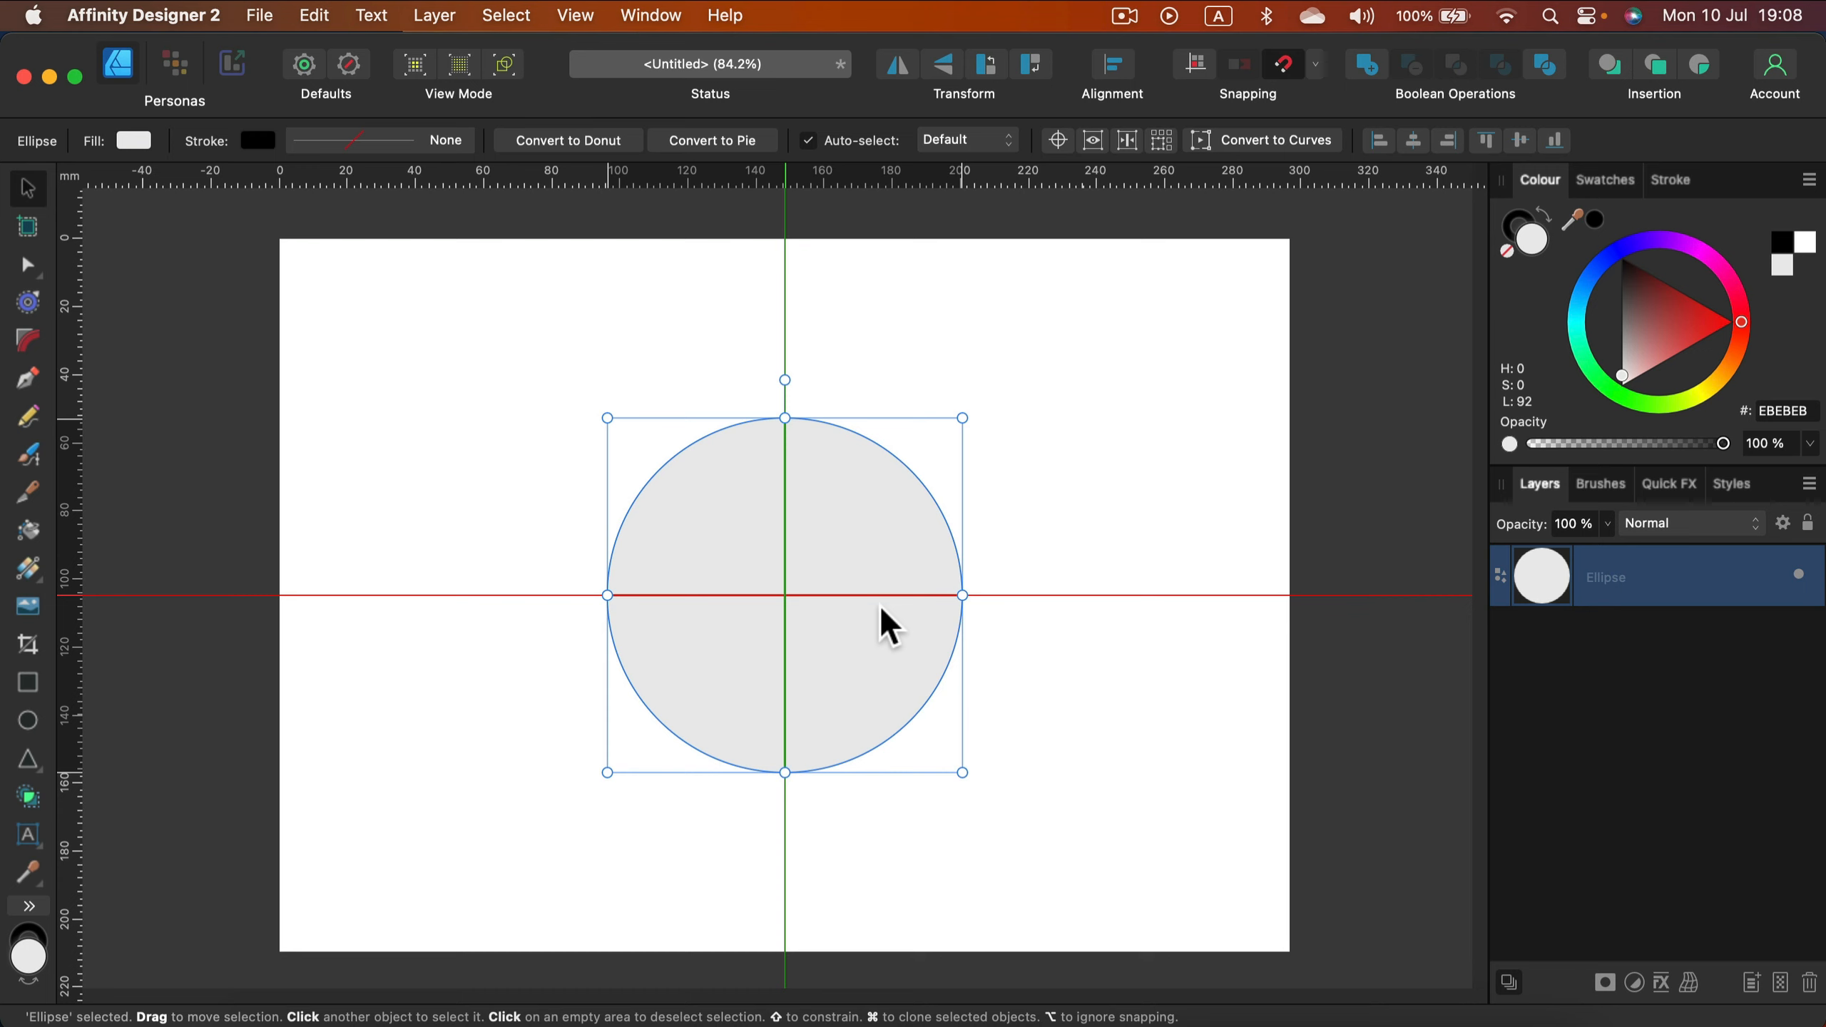
left_click_drag(881, 609, 881, 609)
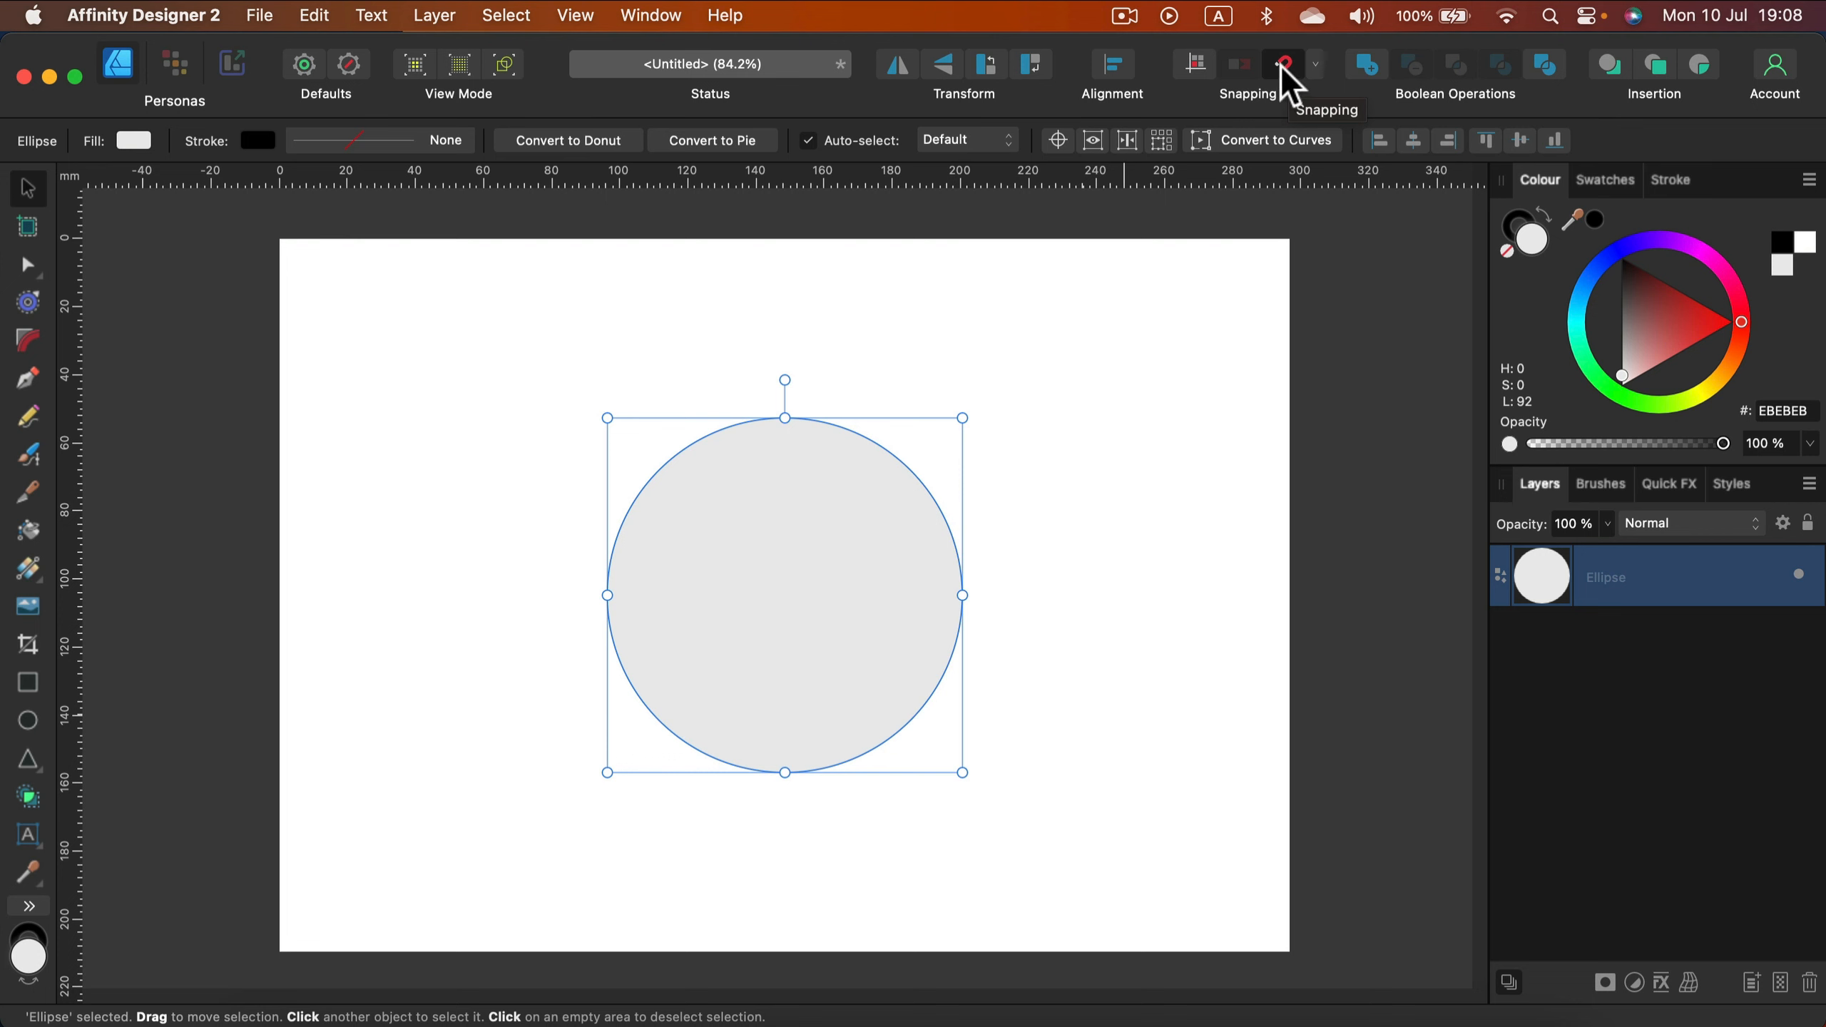
Step: Review which snapping options are enabled
left_click(1318, 63)
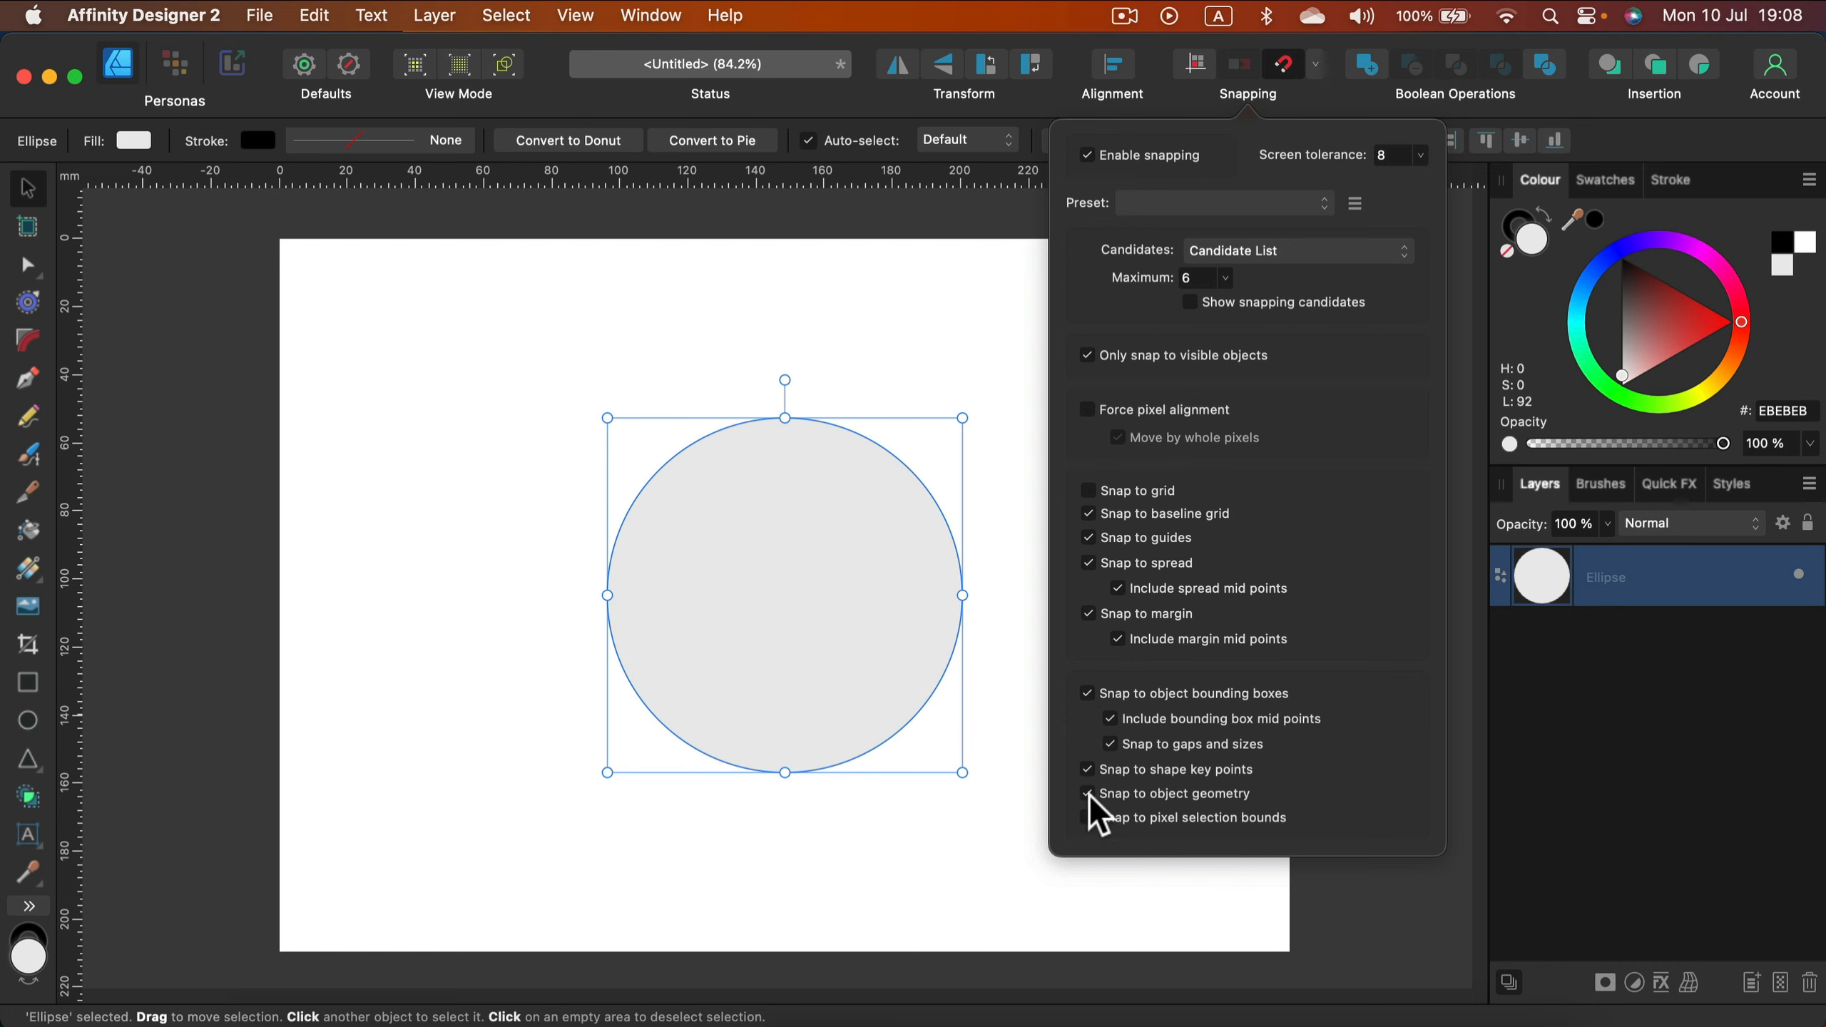
left_click(1312, 76)
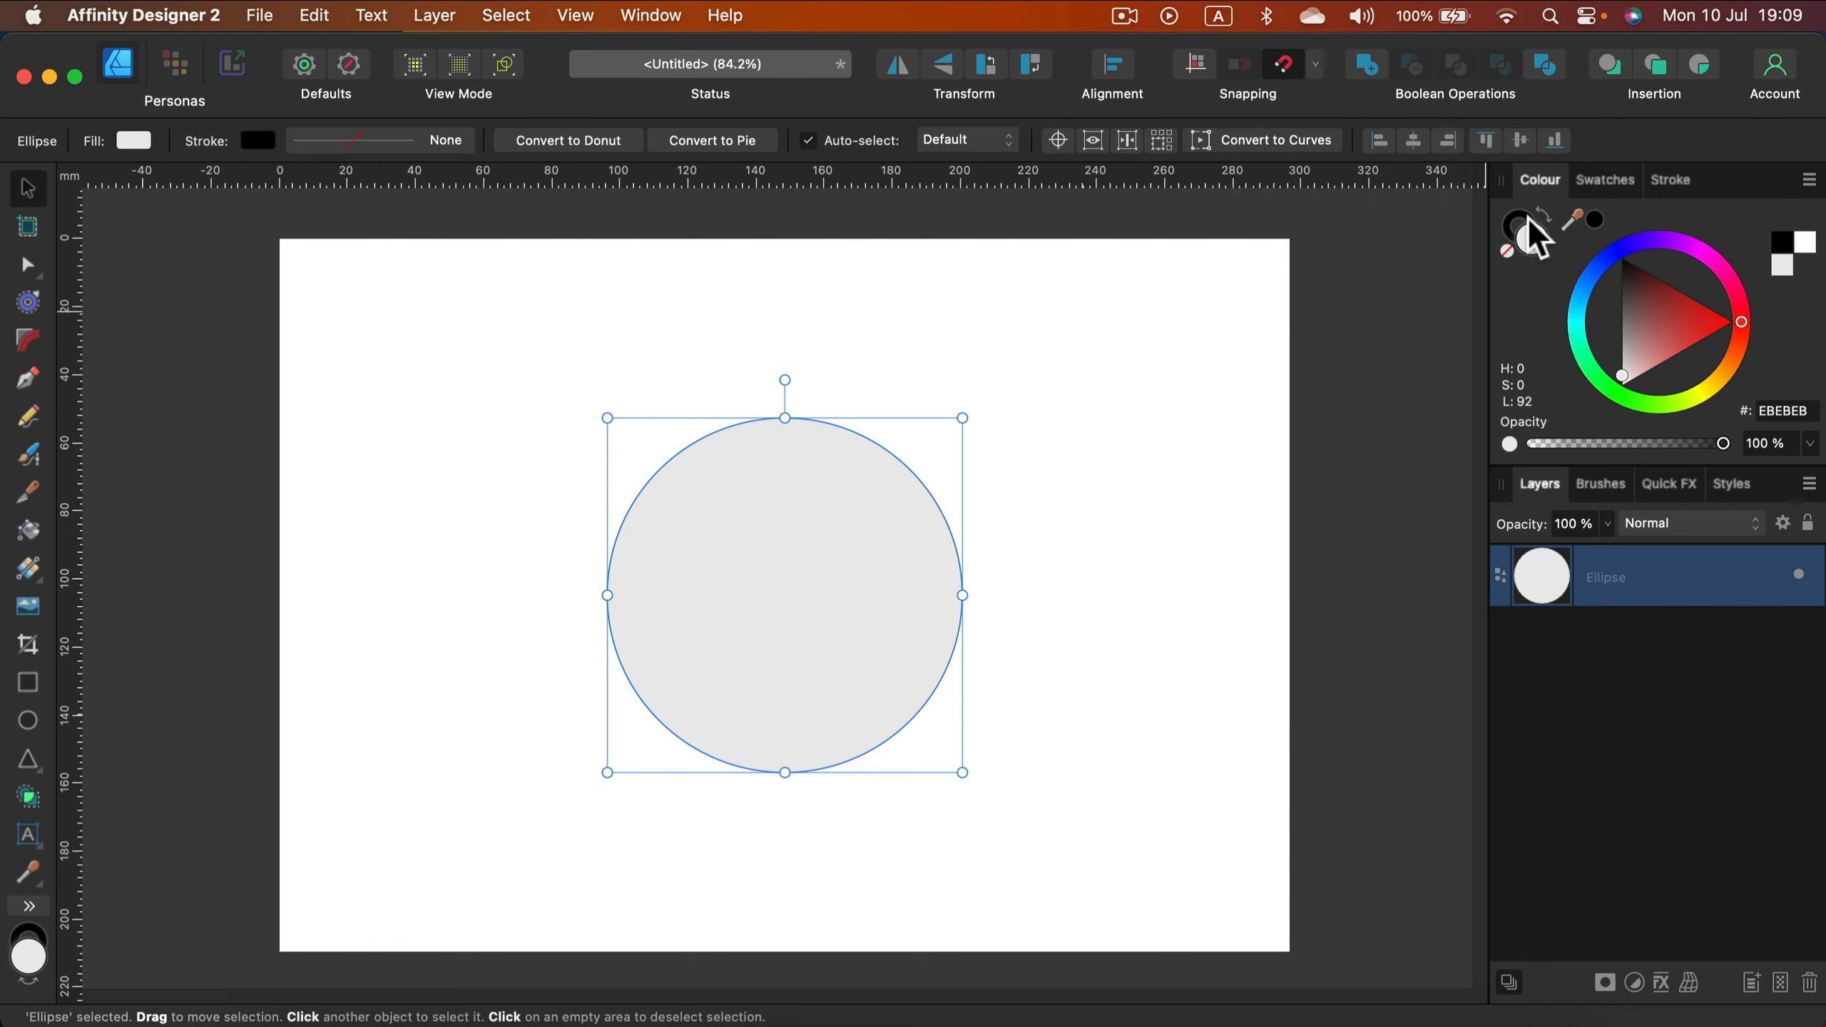
Step: Fill the circle with pink FF3D94, remove its stroke and deselect it
left_click(1734, 284)
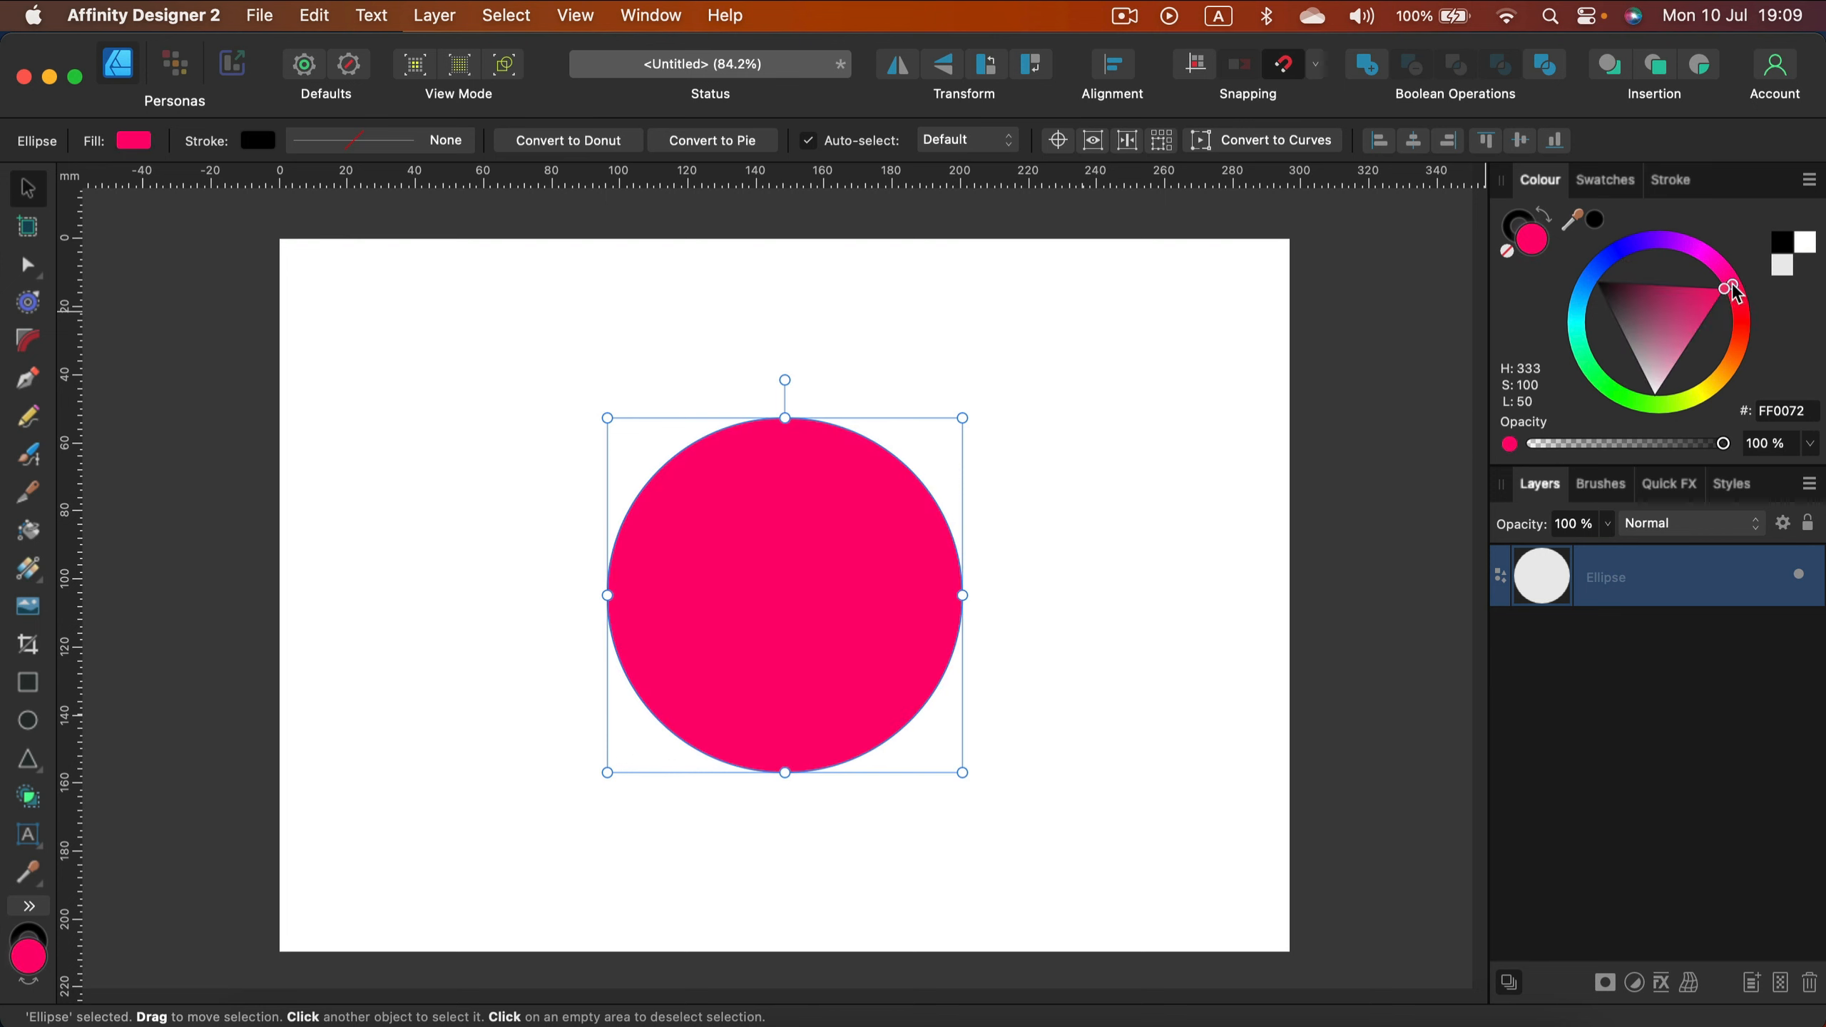
mouse_move(1701, 314)
left_mouse_down()
mouse_move(1677, 291)
mouse_move(1709, 317)
left_mouse_up()
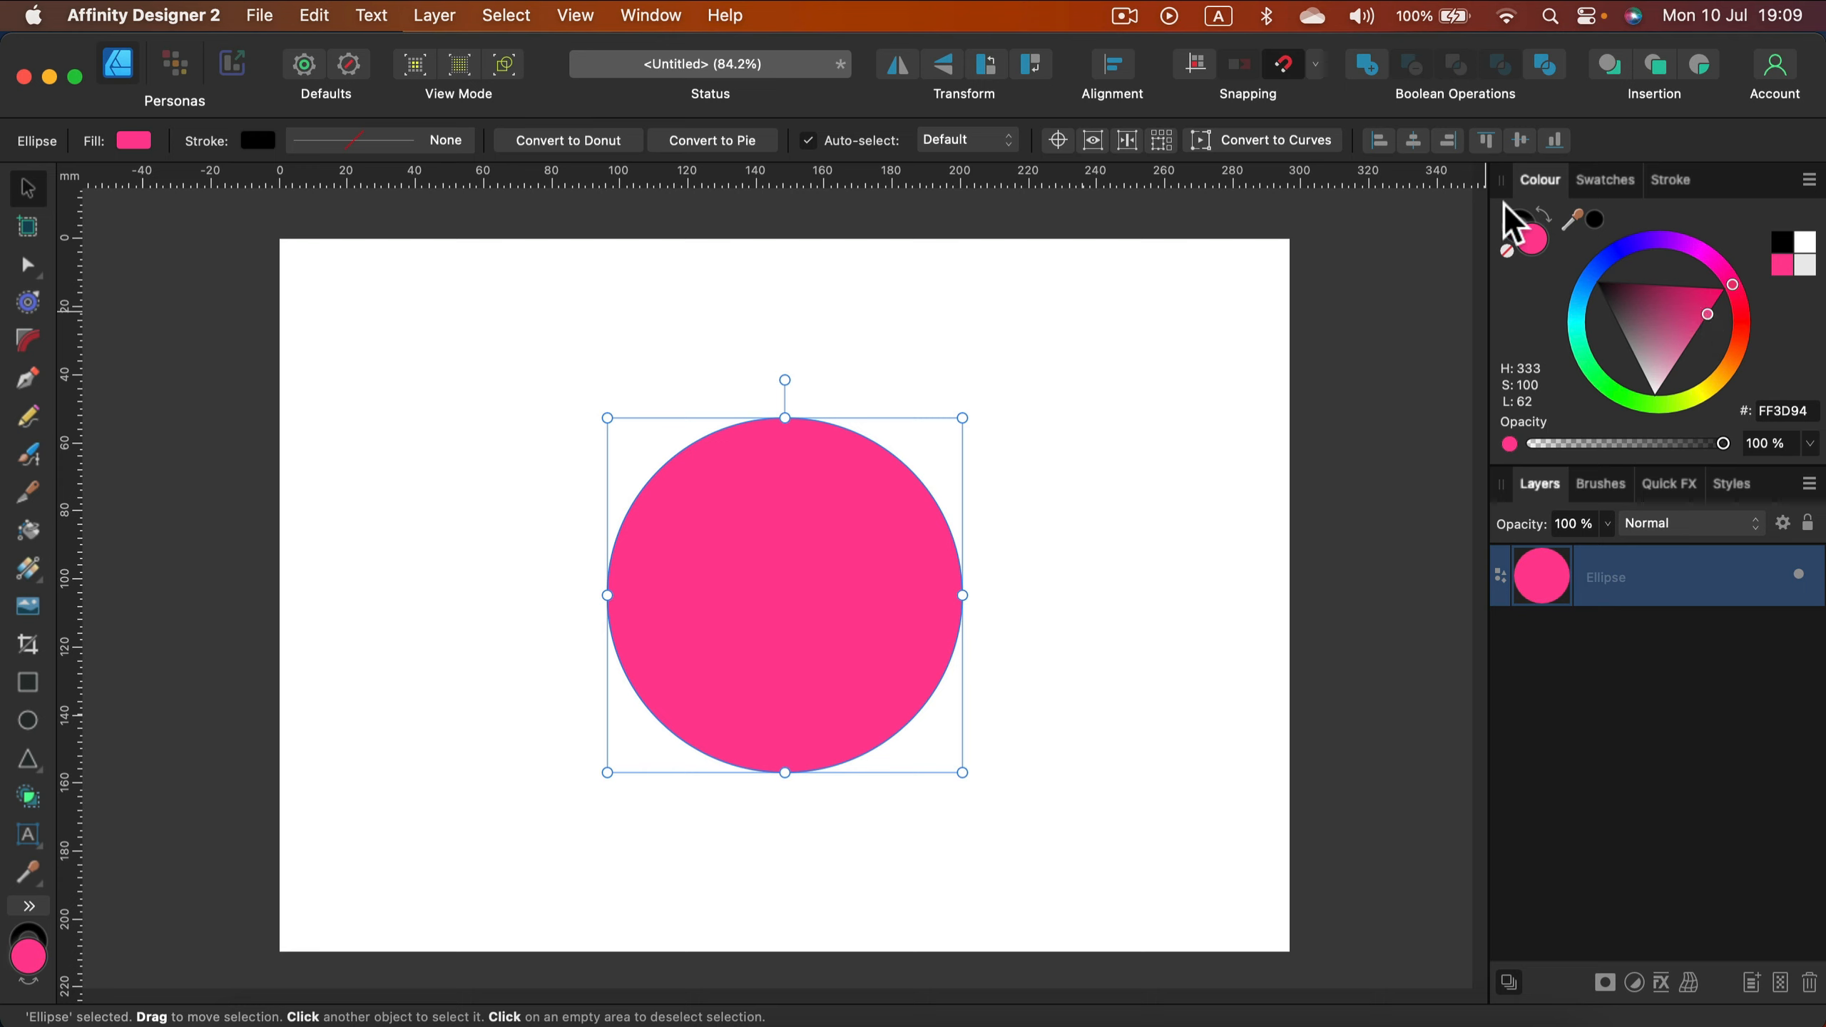
left_click(1519, 227)
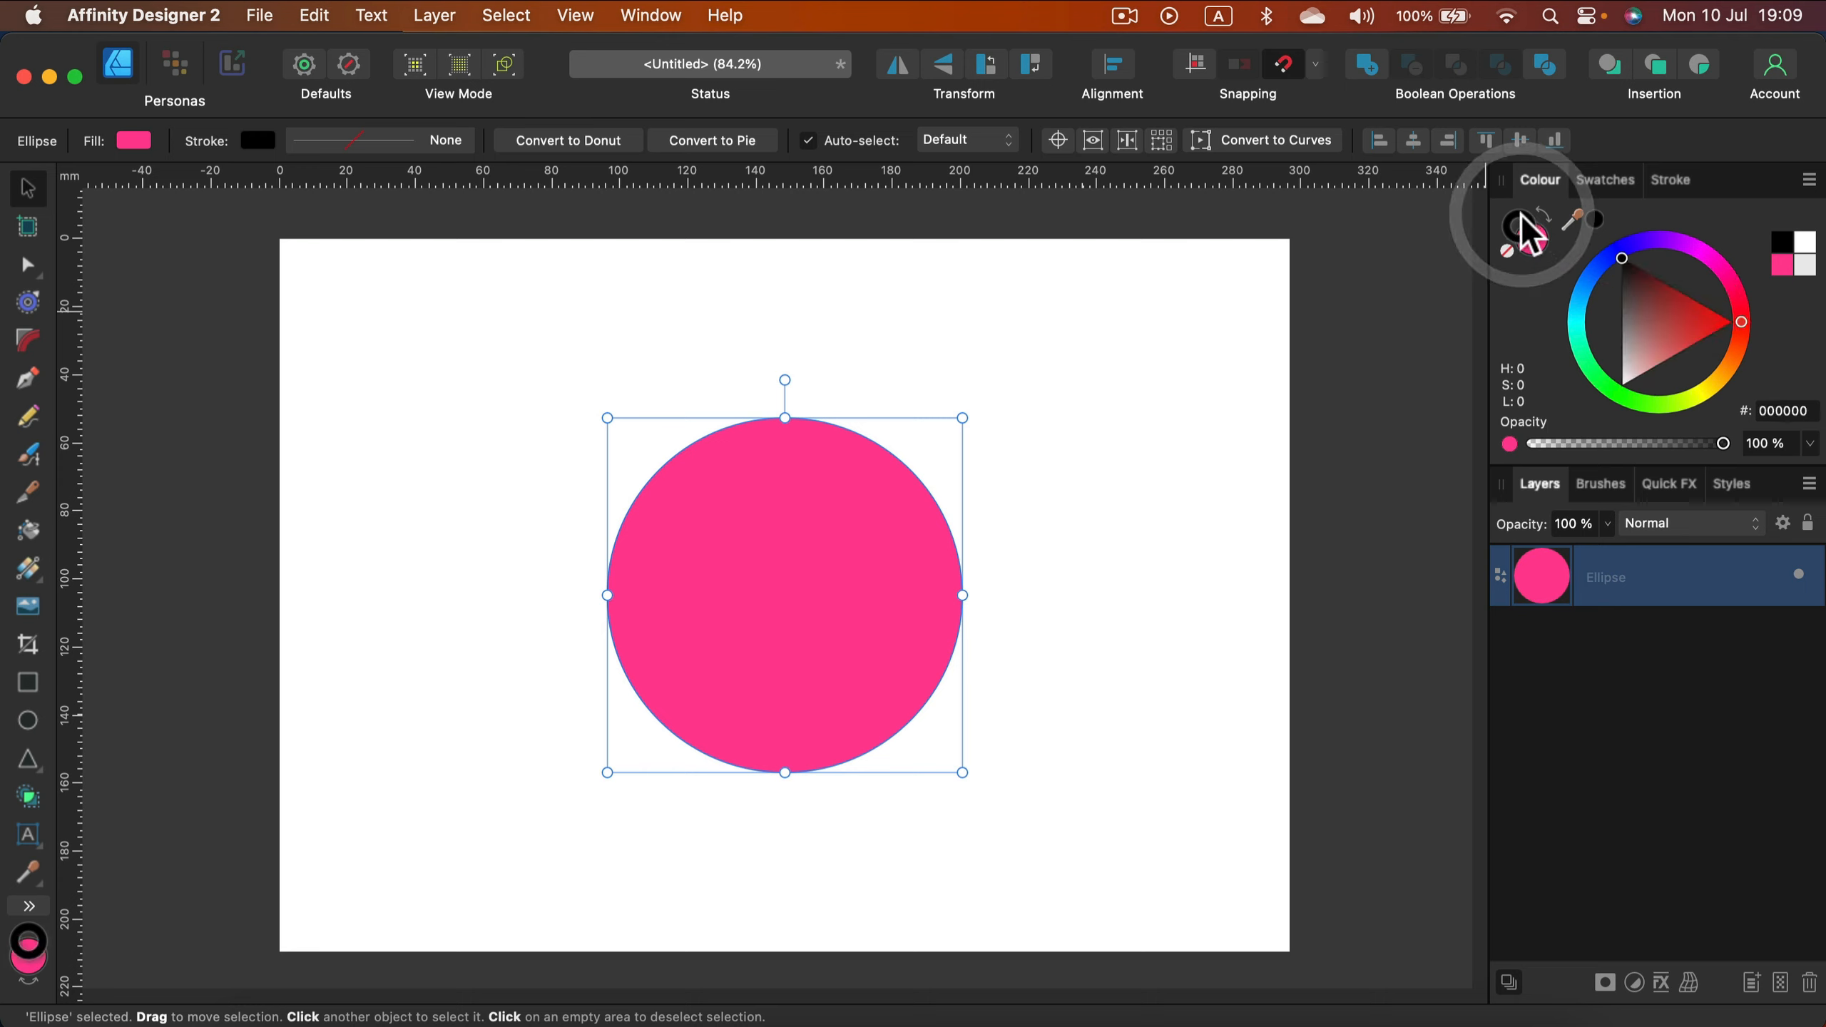
left_click(1508, 251)
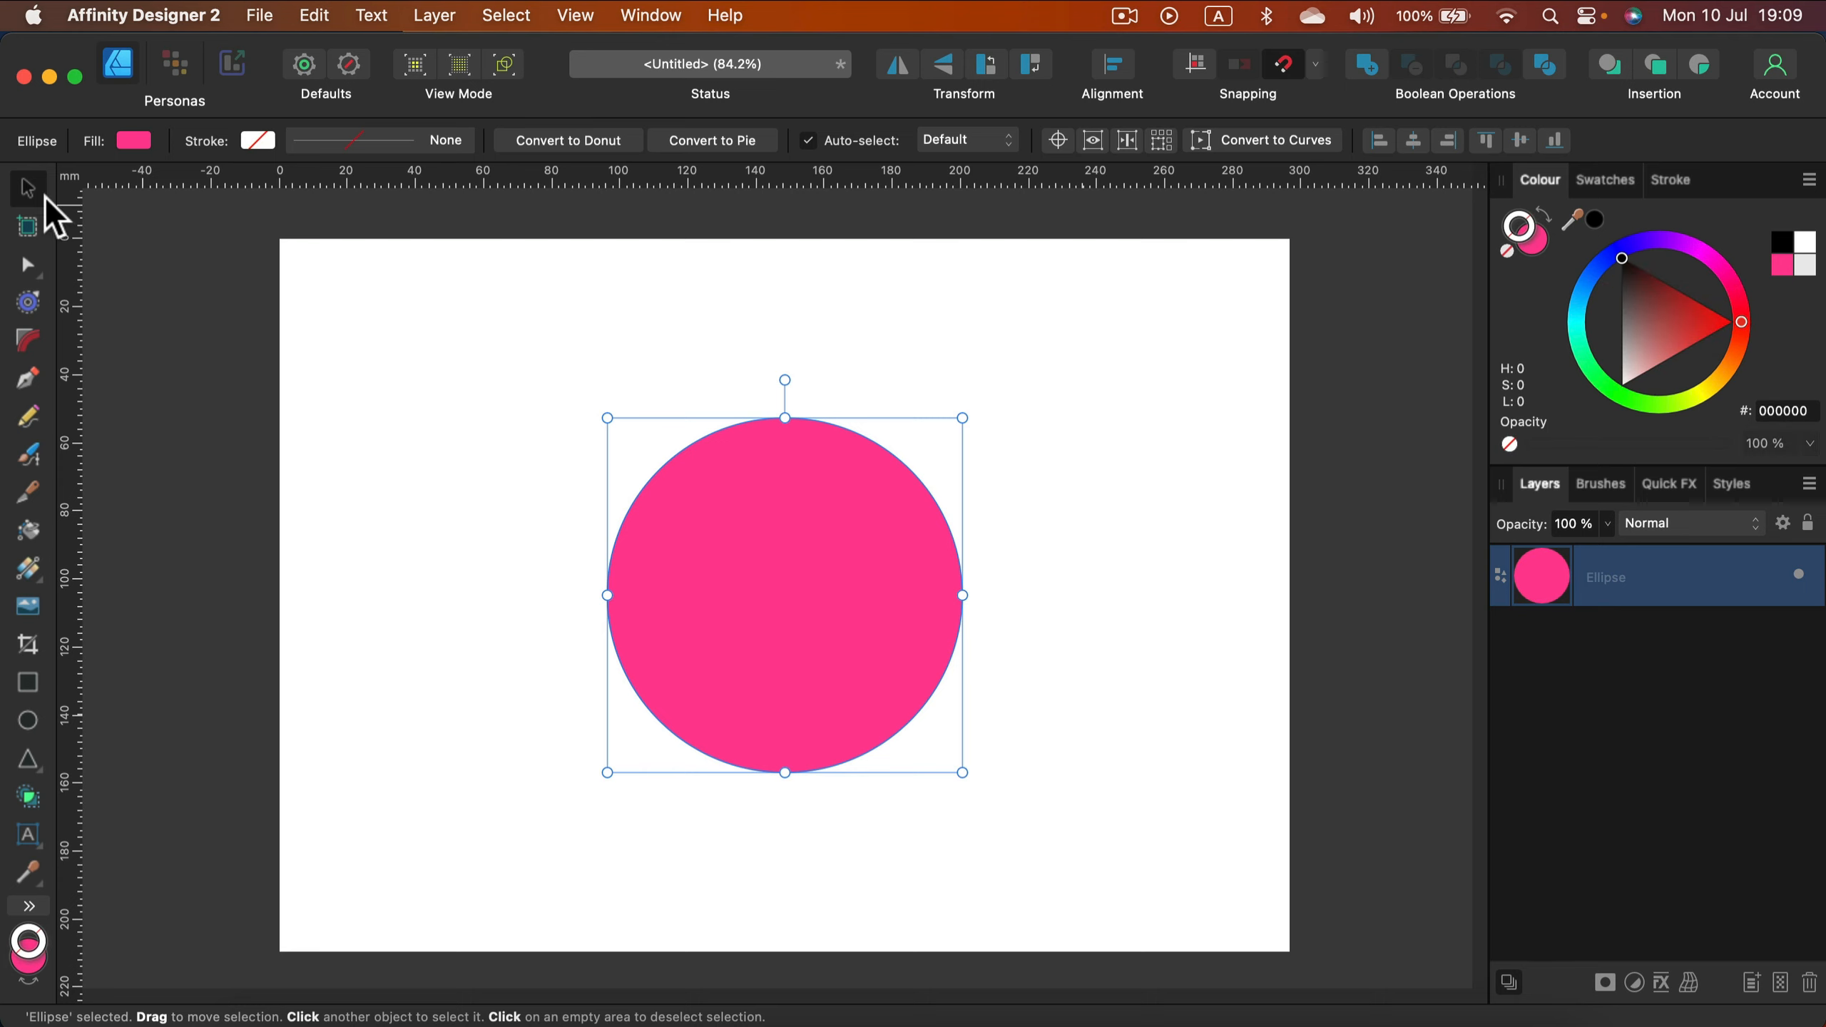
left_click(445, 331)
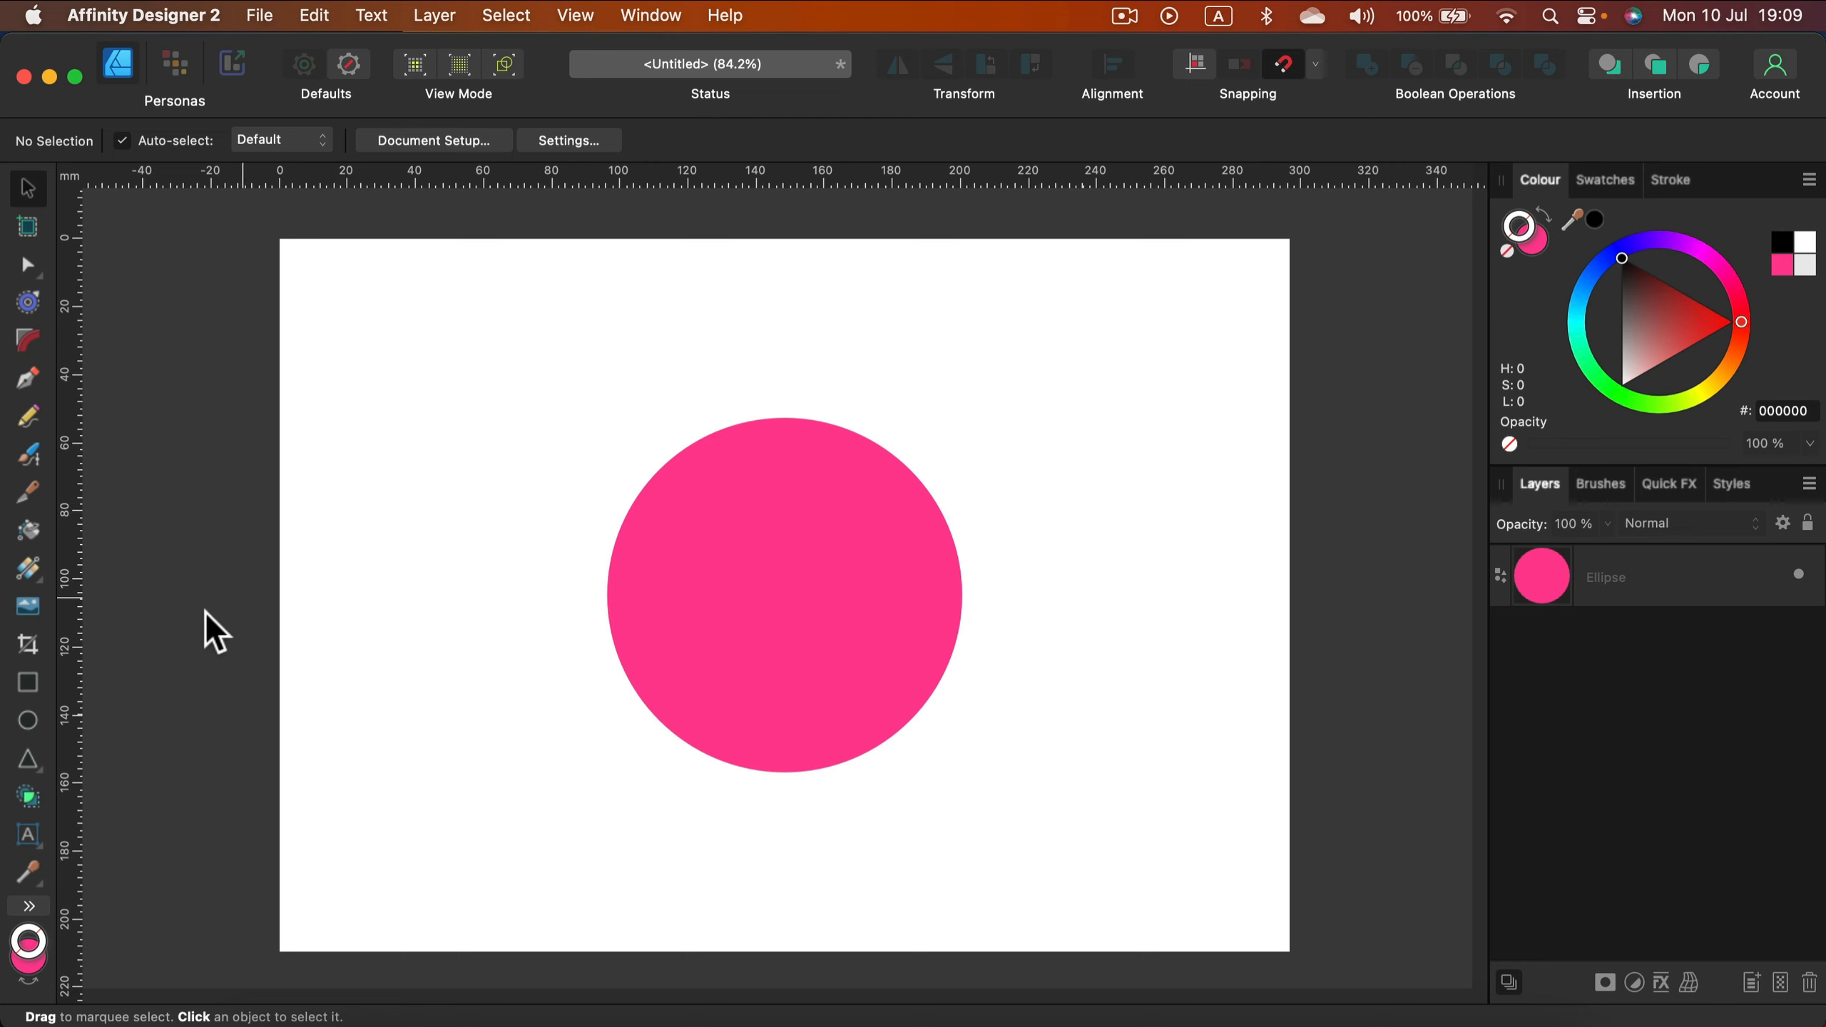
Step: Draw a wide rectangle about 168 by 29 mm above the circle and fill it with dark navy 031130
left_click(28, 683)
mouse_move(392, 302)
left_mouse_down()
mouse_move(893, 412)
mouse_move(868, 379)
mouse_move(771, 379)
mouse_move(963, 402)
left_mouse_up()
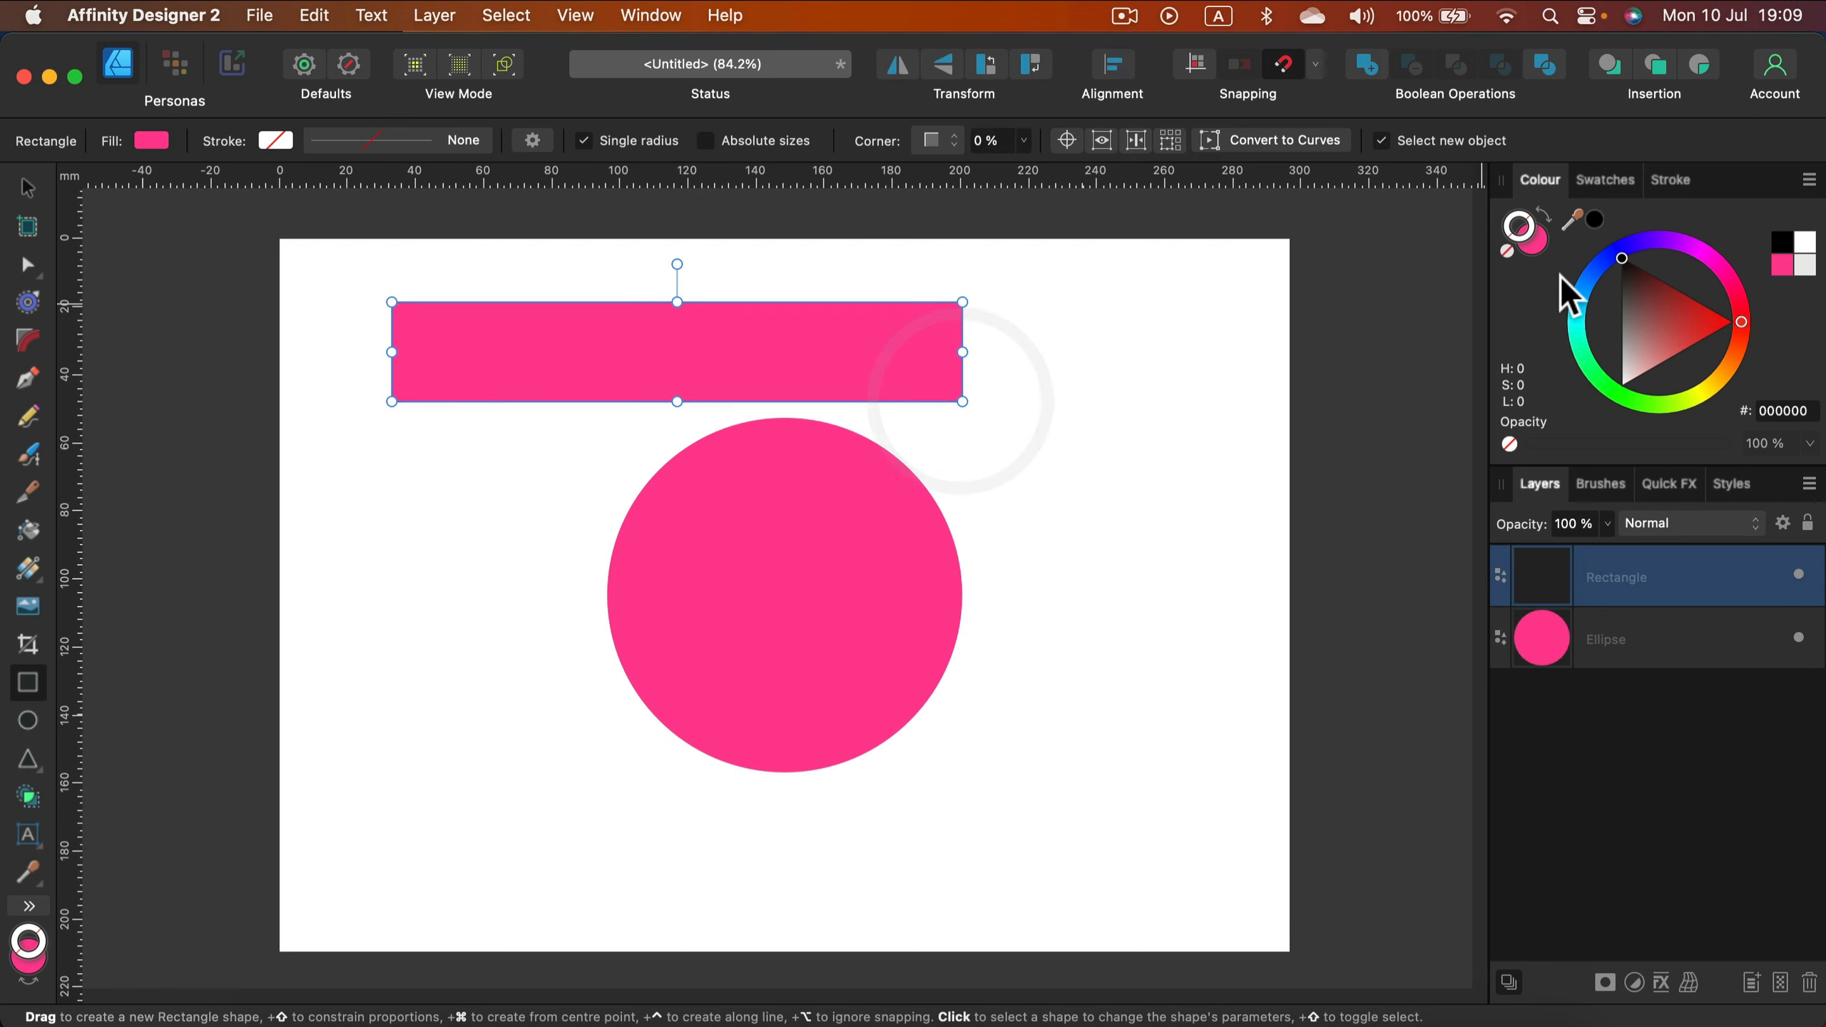
left_click(1535, 243)
left_click(1601, 268)
left_click_drag(1657, 374, 1638, 371)
Step: Duplicate the navy rectangle into 14 staggered, overlapping bars that cover the circle and most of the page
left_click(27, 188)
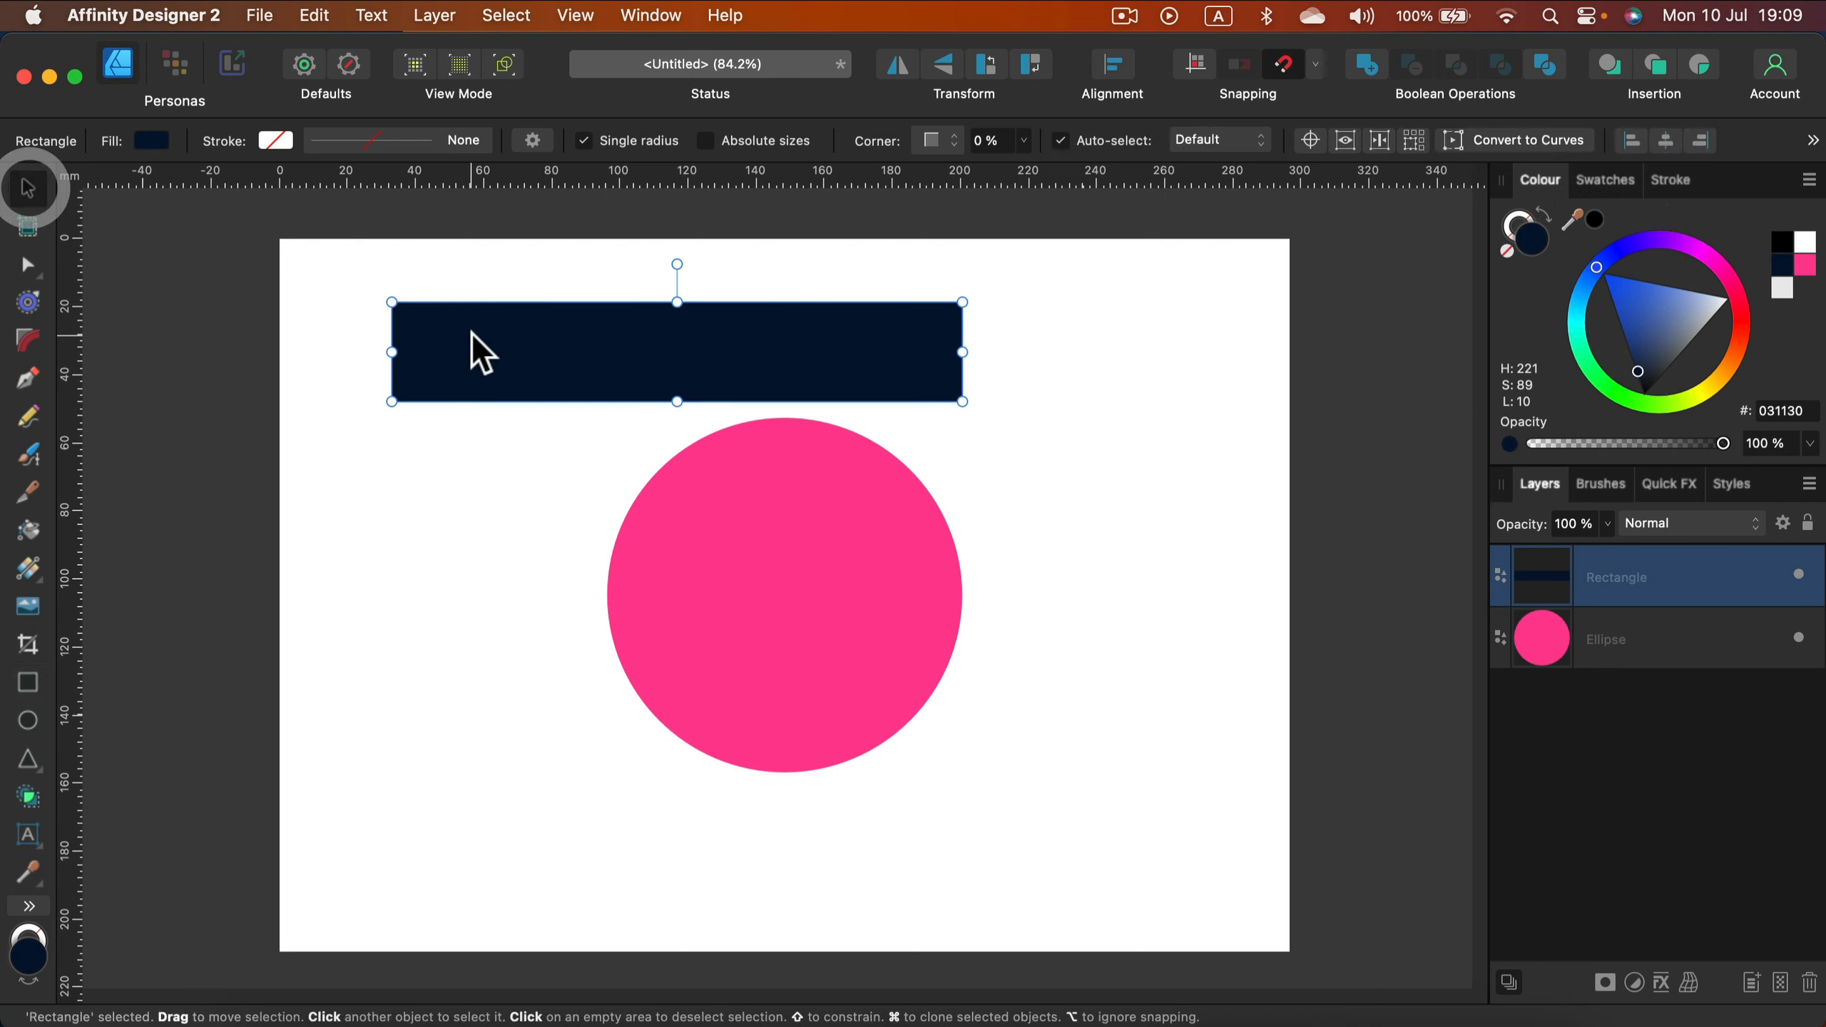
mouse_move(472, 334)
left_mouse_down()
mouse_move(518, 321)
mouse_move(465, 328)
mouse_move(622, 365)
mouse_move(820, 489)
mouse_move(803, 396)
left_mouse_up()
mouse_move(1060, 407)
left_mouse_down()
mouse_move(850, 516)
mouse_move(806, 428)
mouse_move(709, 417)
mouse_move(954, 498)
mouse_move(793, 502)
mouse_move(722, 589)
mouse_move(1113, 607)
mouse_move(1113, 580)
mouse_move(1082, 596)
mouse_move(1093, 656)
mouse_move(993, 716)
mouse_move(1093, 816)
mouse_move(1019, 807)
mouse_move(693, 928)
mouse_move(694, 866)
mouse_move(656, 787)
mouse_move(870, 696)
mouse_move(799, 696)
mouse_move(749, 654)
mouse_move(745, 762)
mouse_move(723, 718)
left_mouse_up()
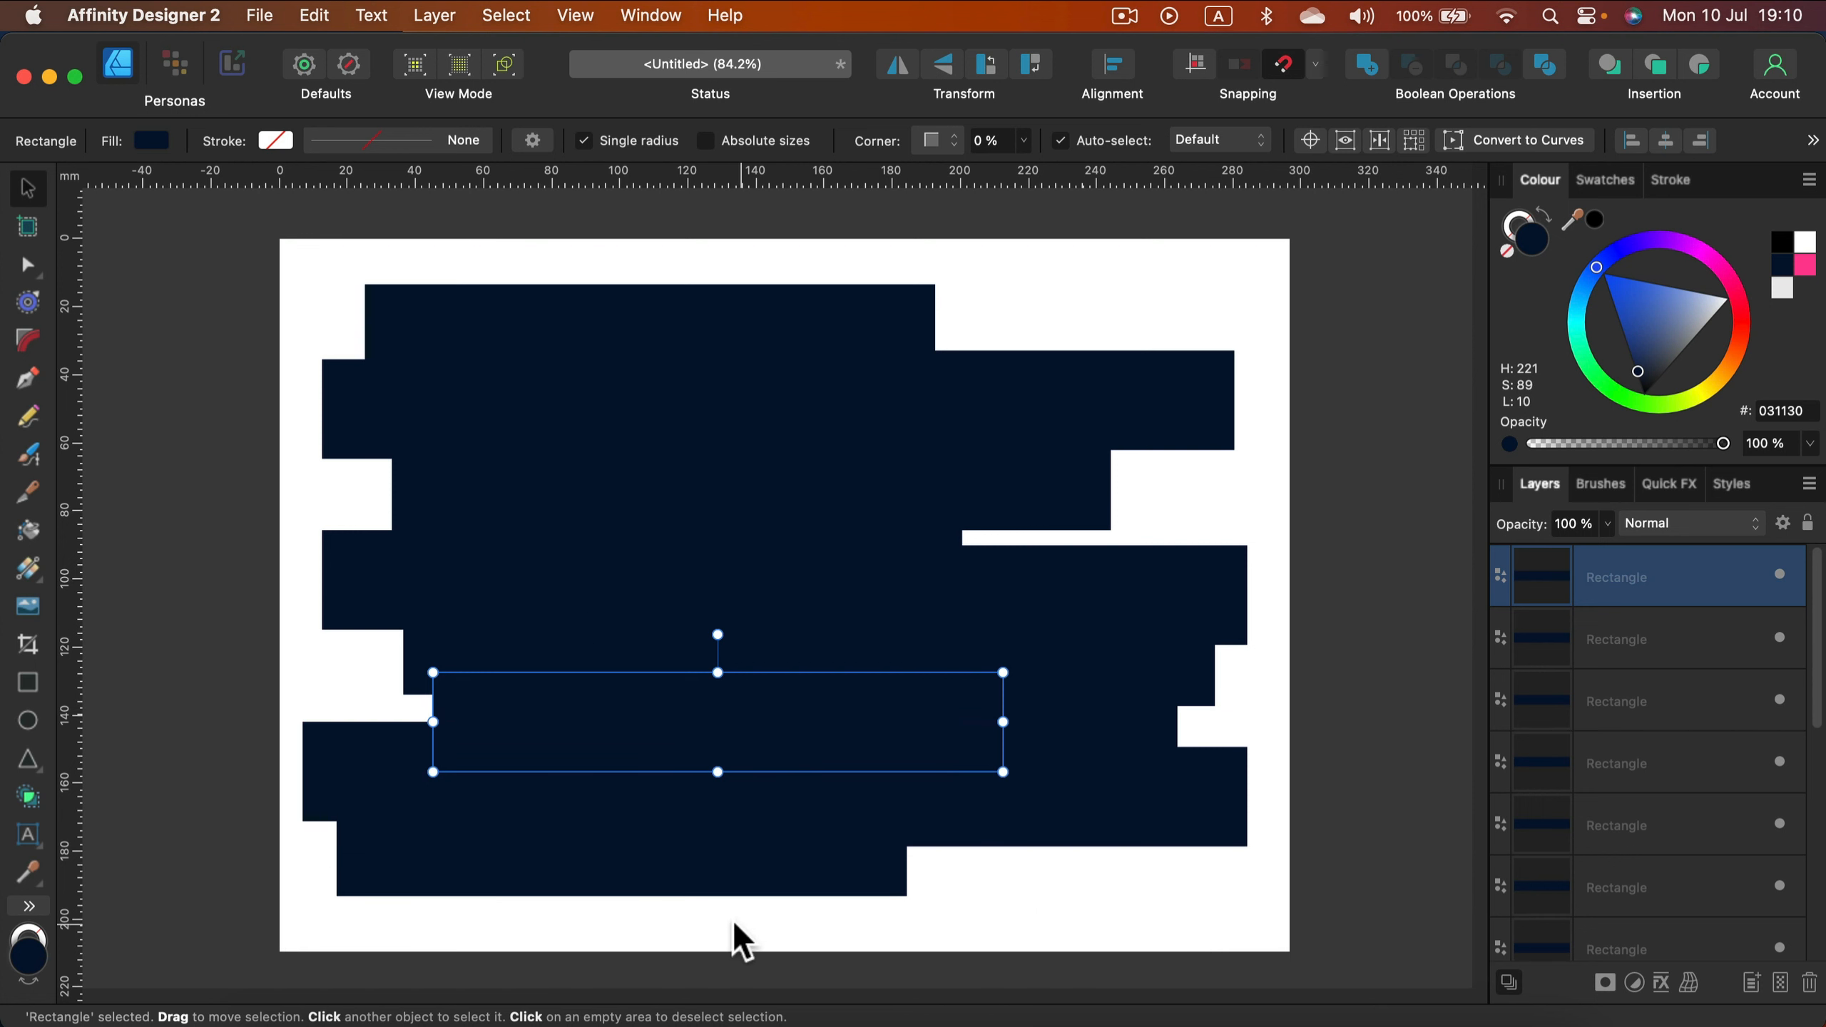
Step: Select all the navy rectangles without the circle and merge them into one shape with boolean Add
left_click(1690, 648)
left_click(1695, 575)
scroll(1688, 761, "down", 1)
scroll(1688, 761, "down", 2)
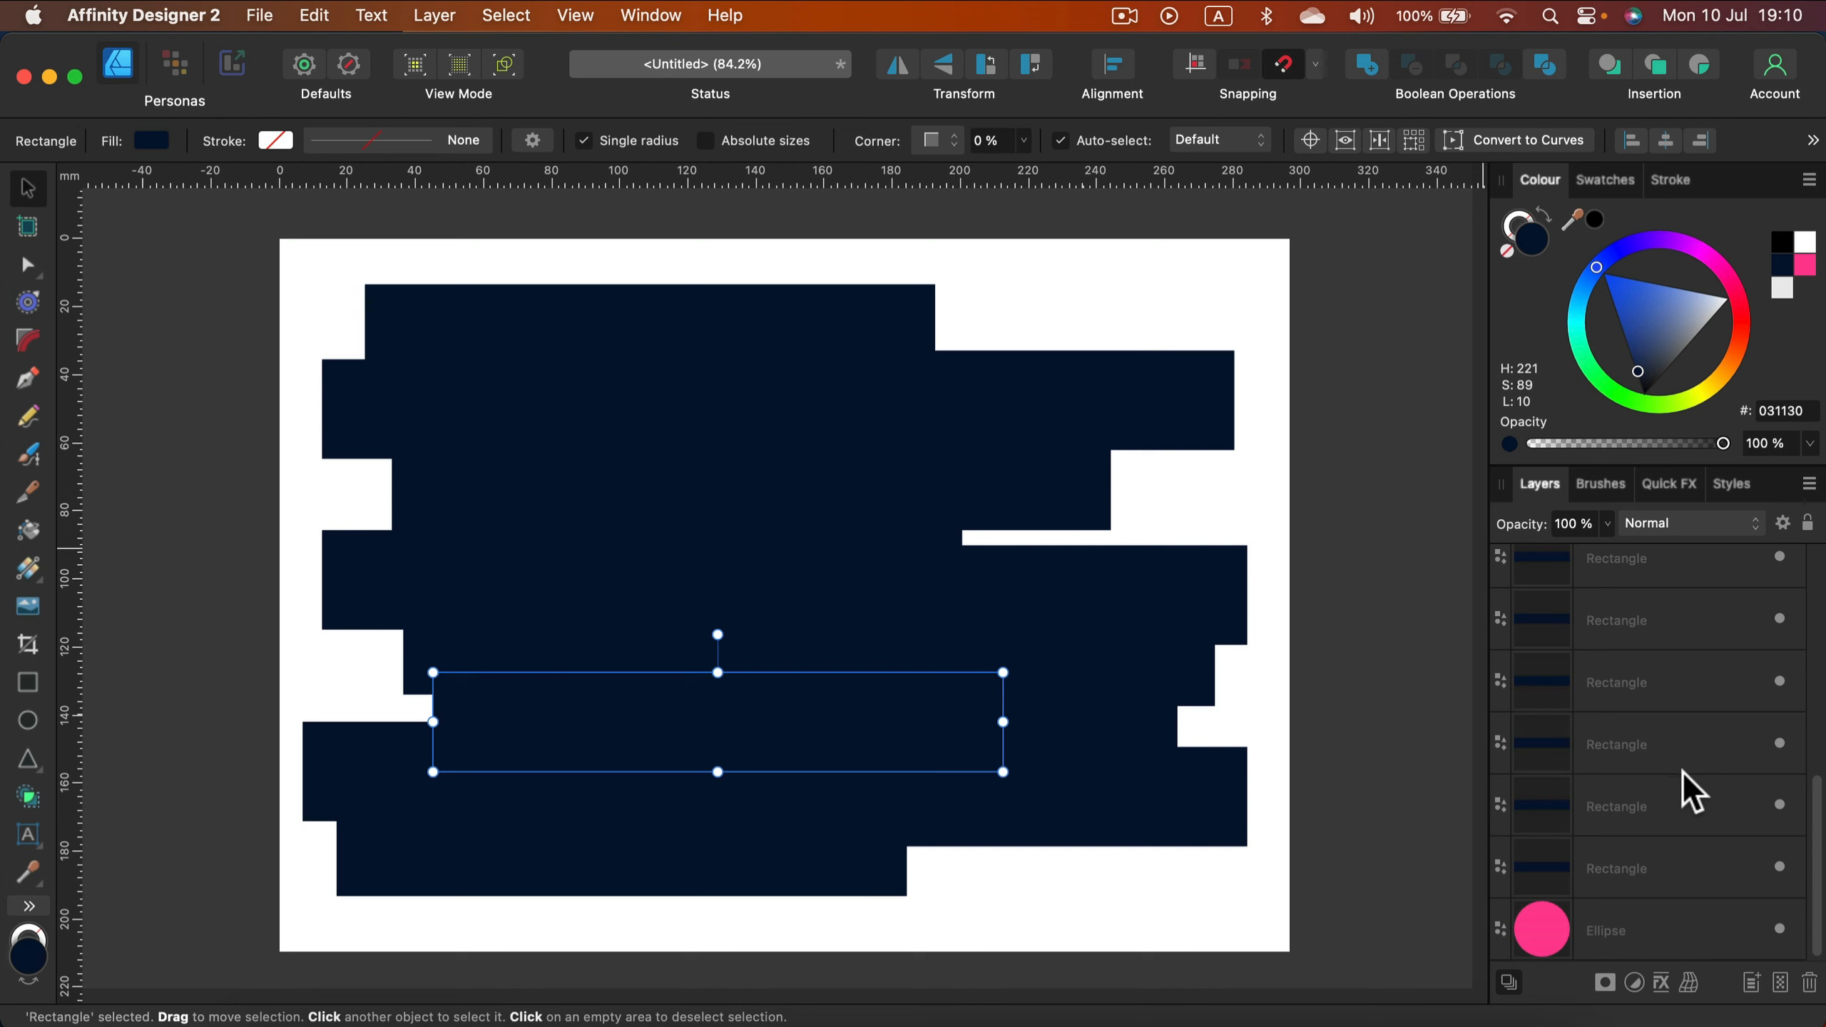
left_click(1672, 871, "shift")
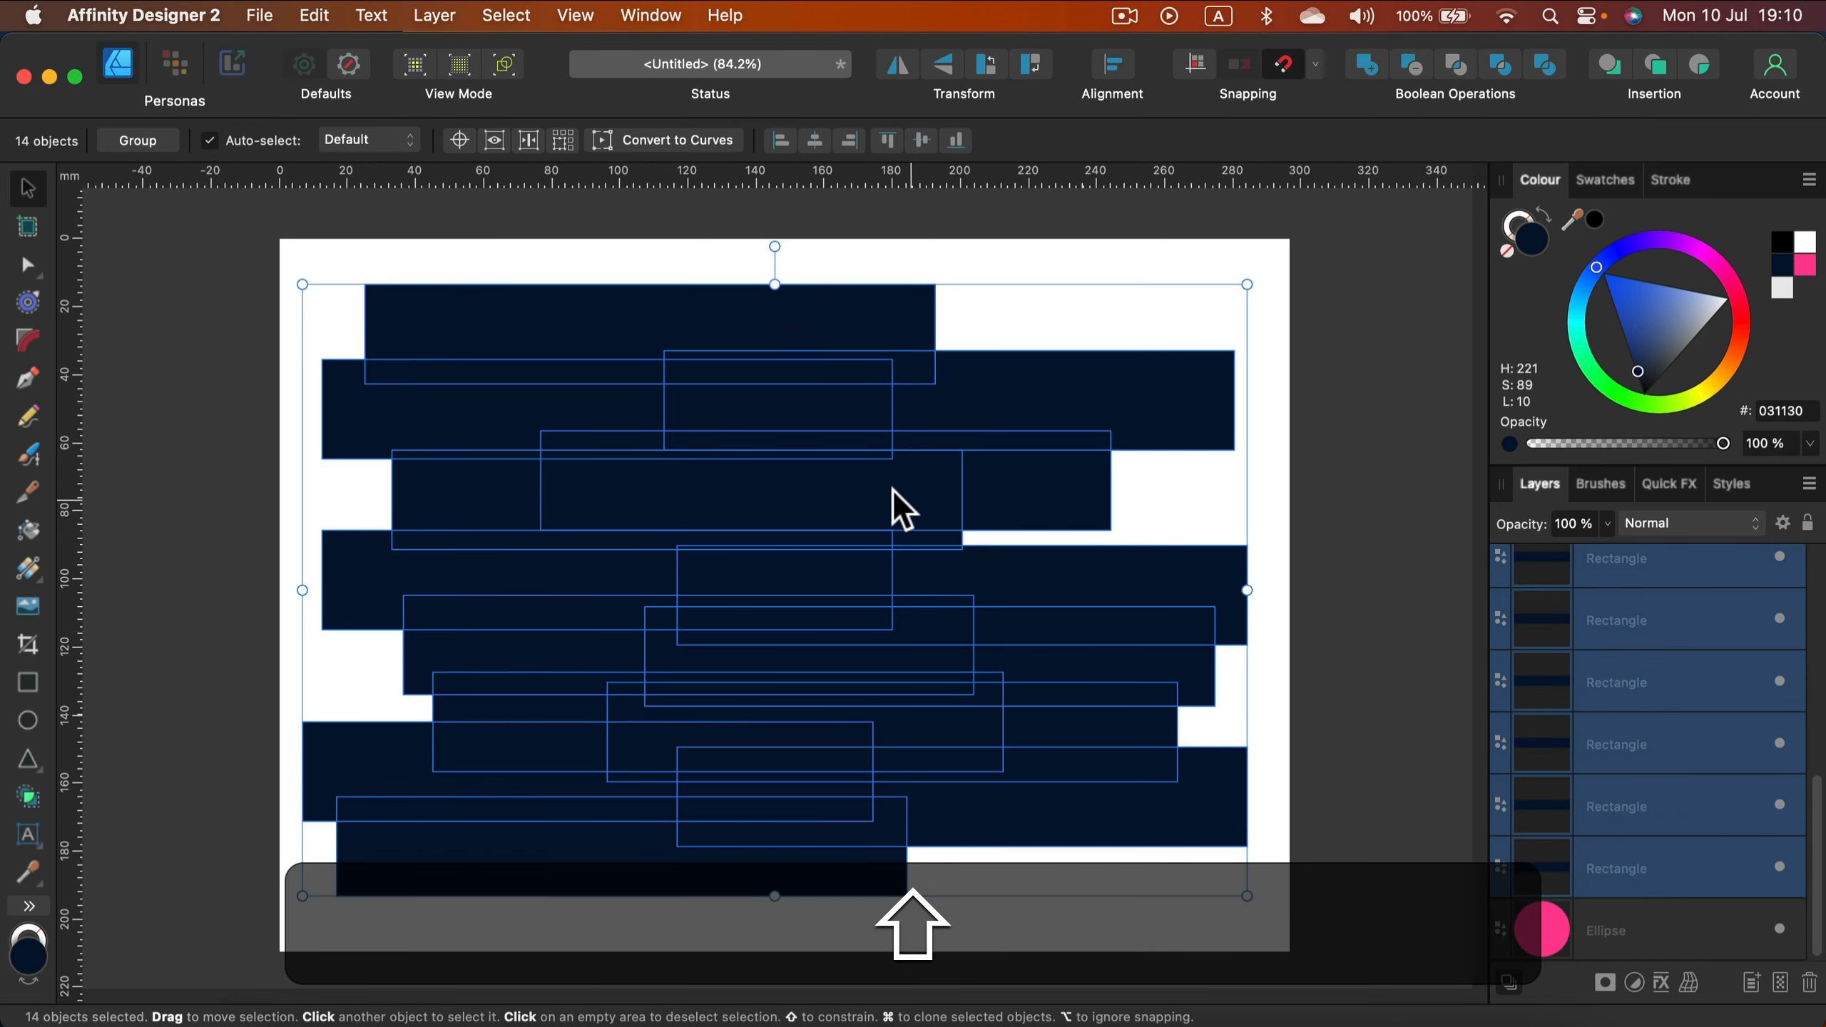
left_click(304, 256)
left_click_drag(291, 249, 372, 300)
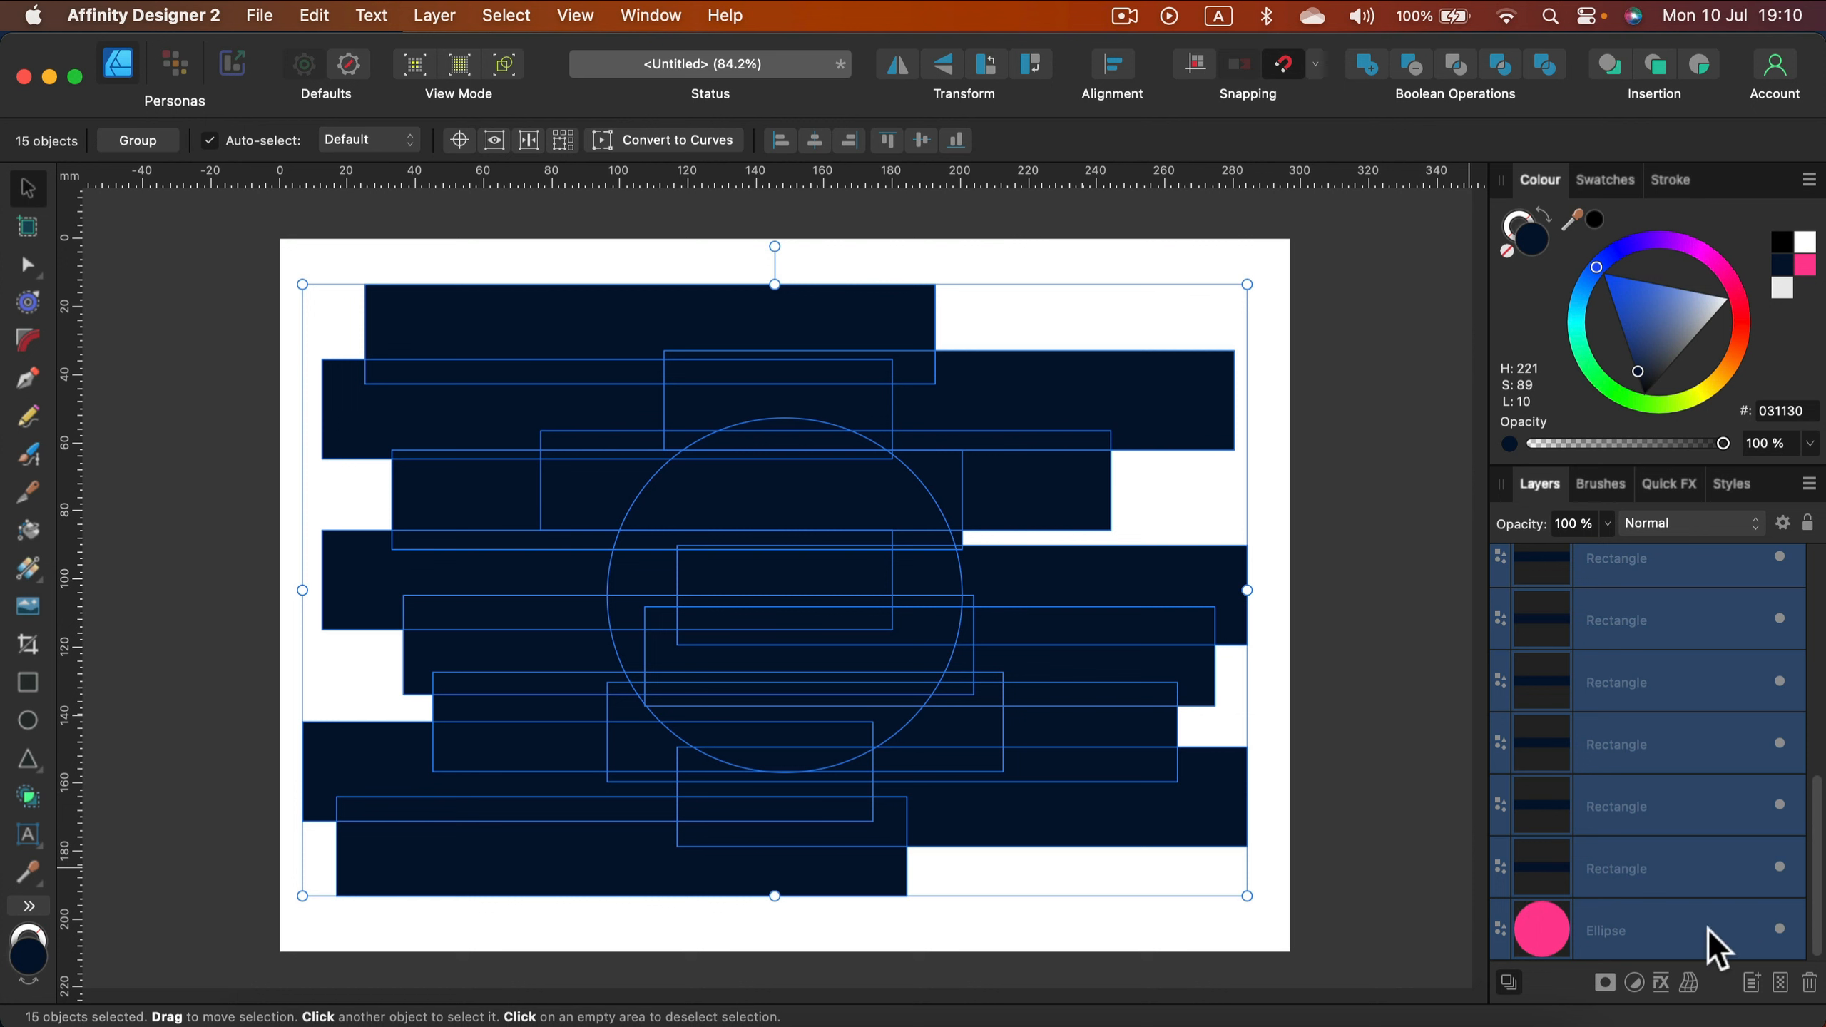
key("super")
left_click(1681, 928, "super")
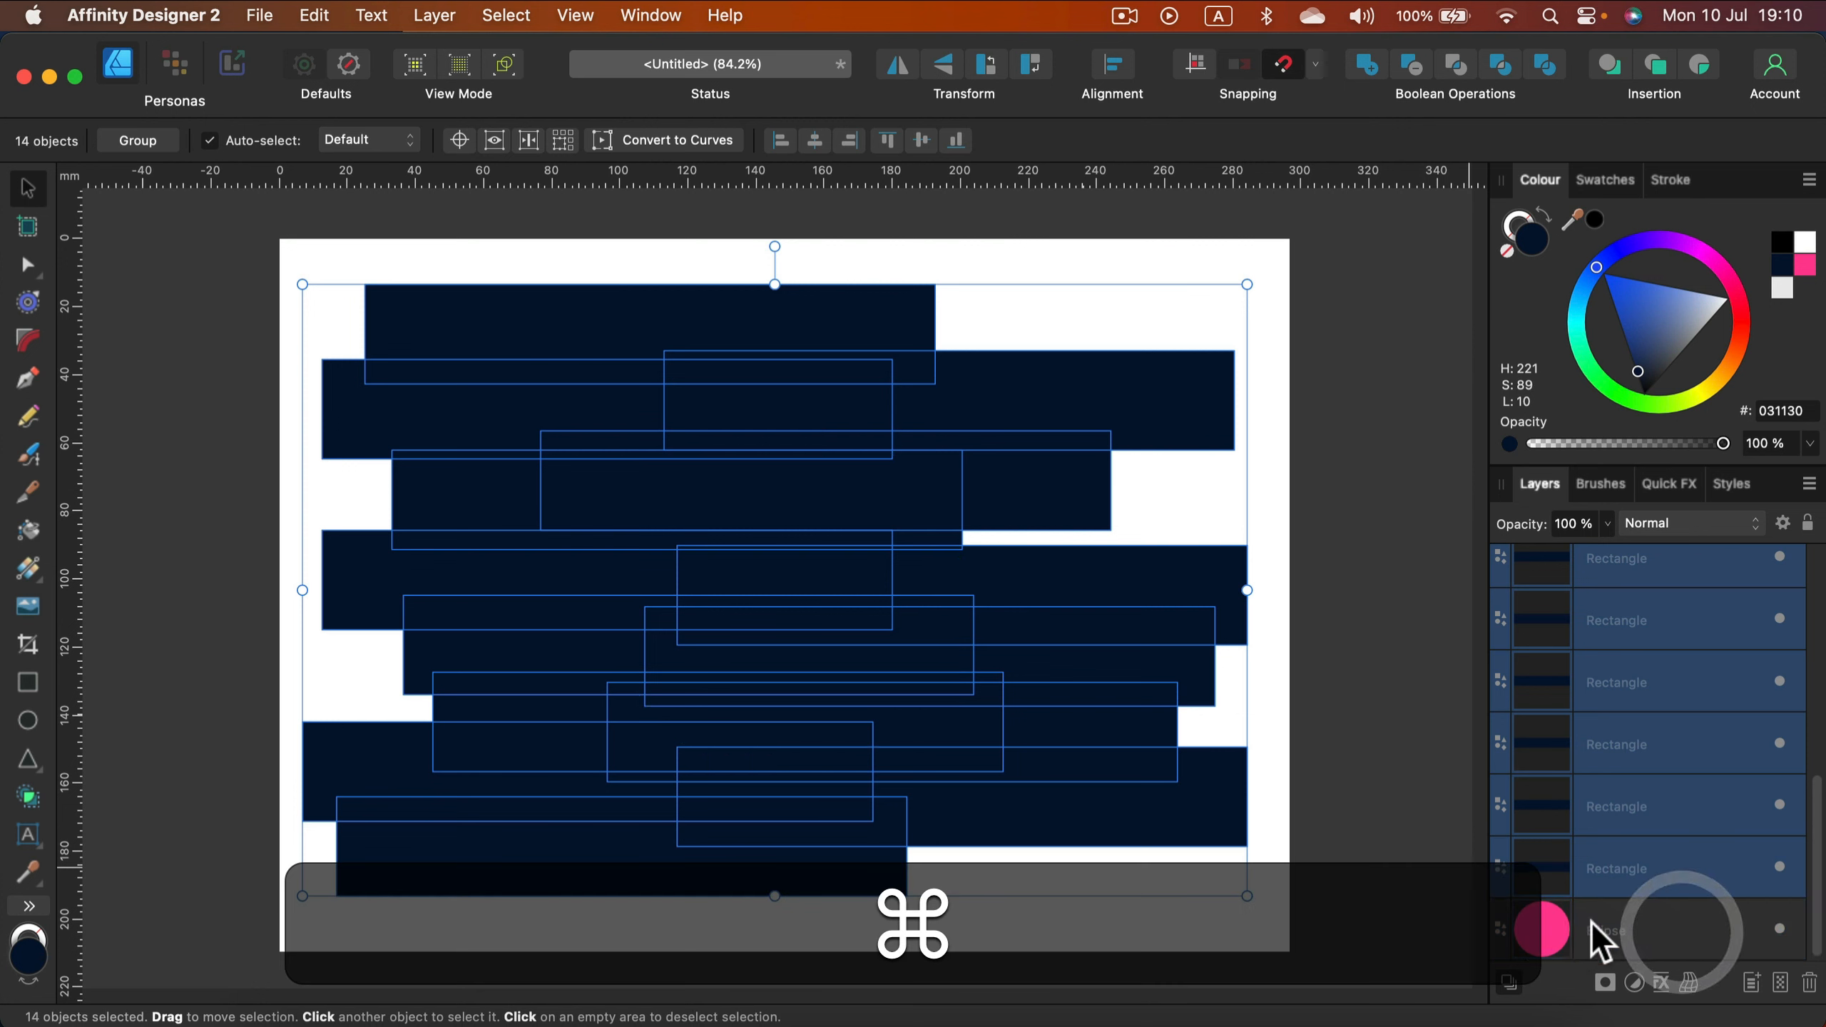
left_click(1368, 67)
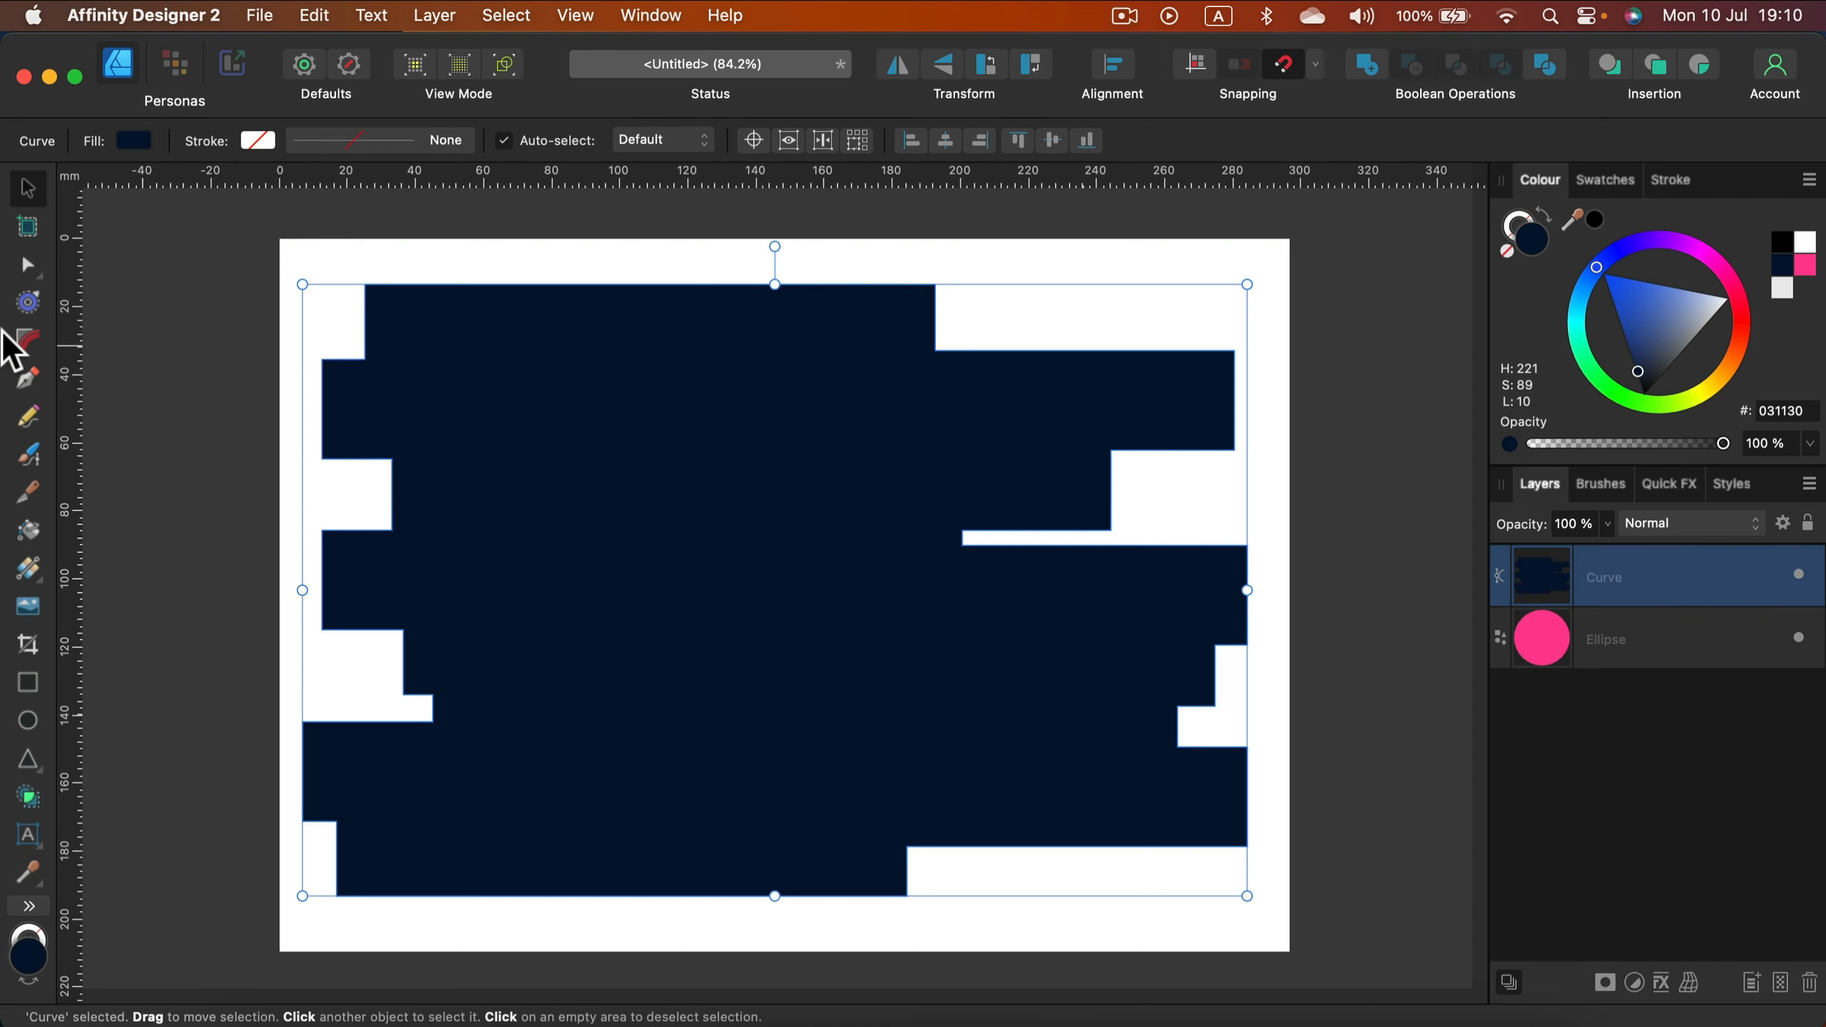
Step: Round all corners of the merged navy shape with a 29.2 mm radius and bake the appearance
left_click(27, 340)
left_click_drag(295, 262, 1265, 948)
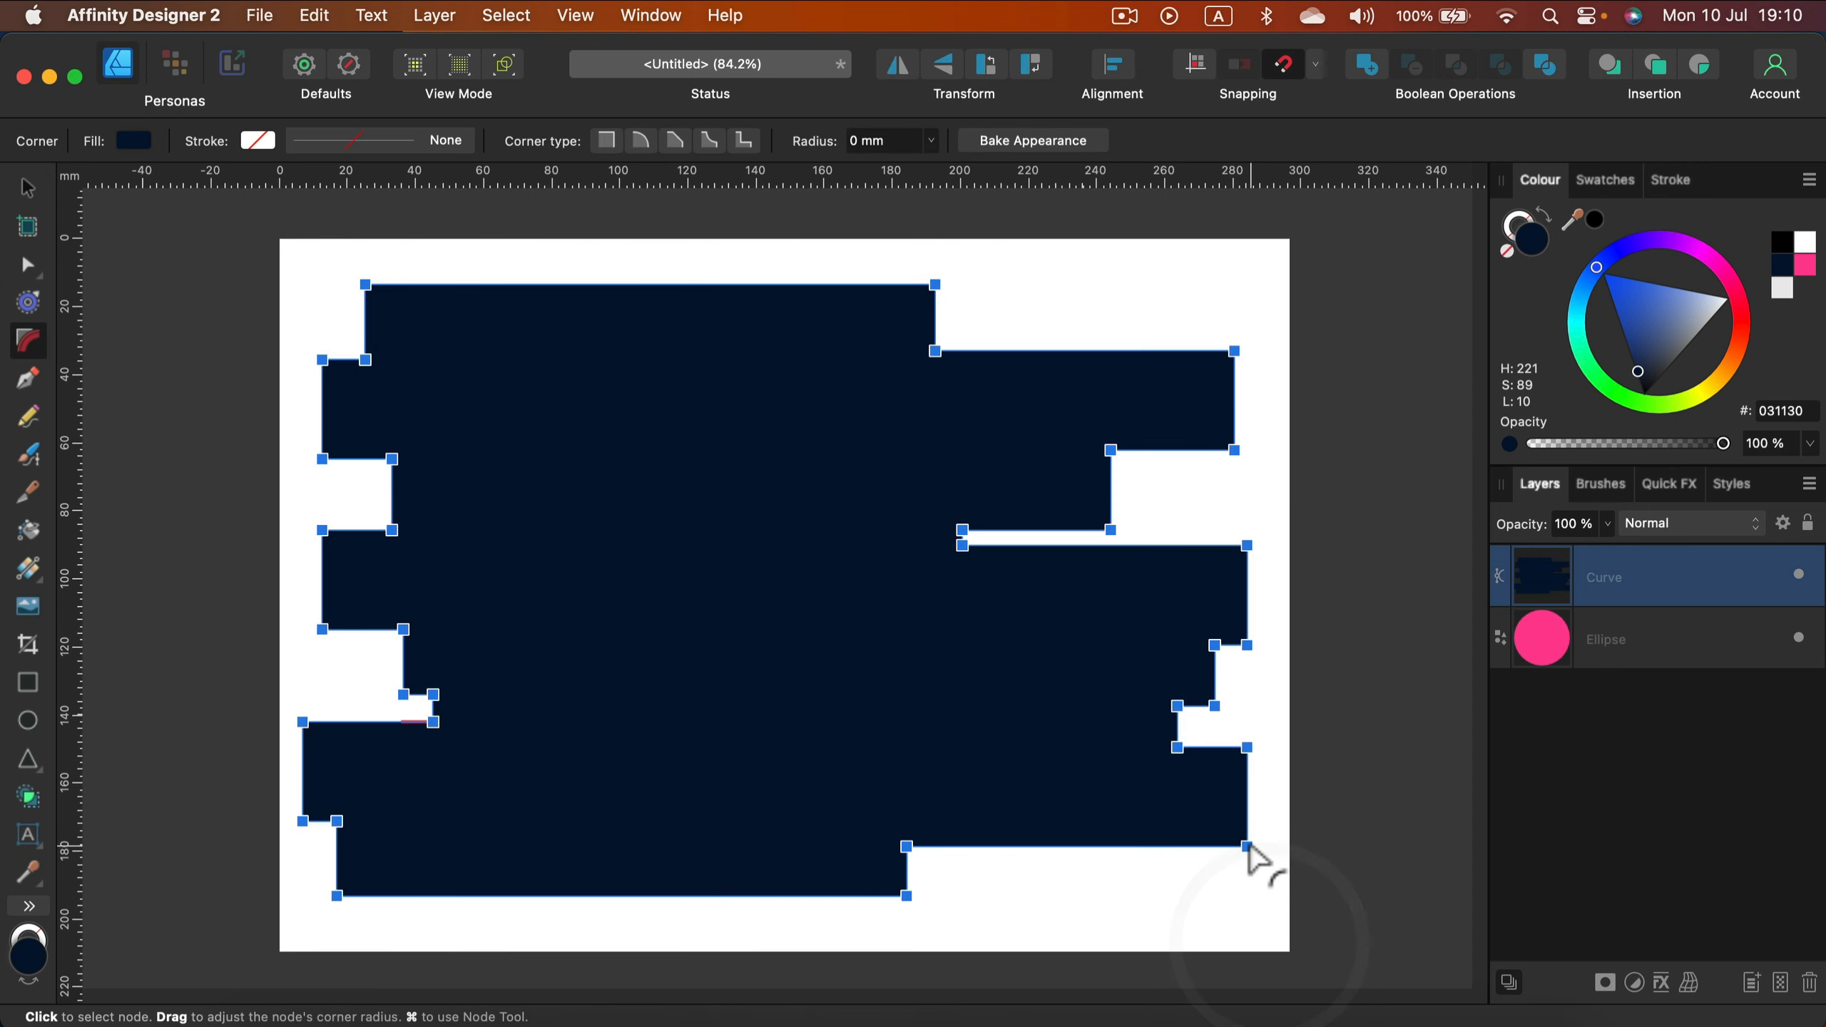
left_click_drag(1219, 856, 1024, 835)
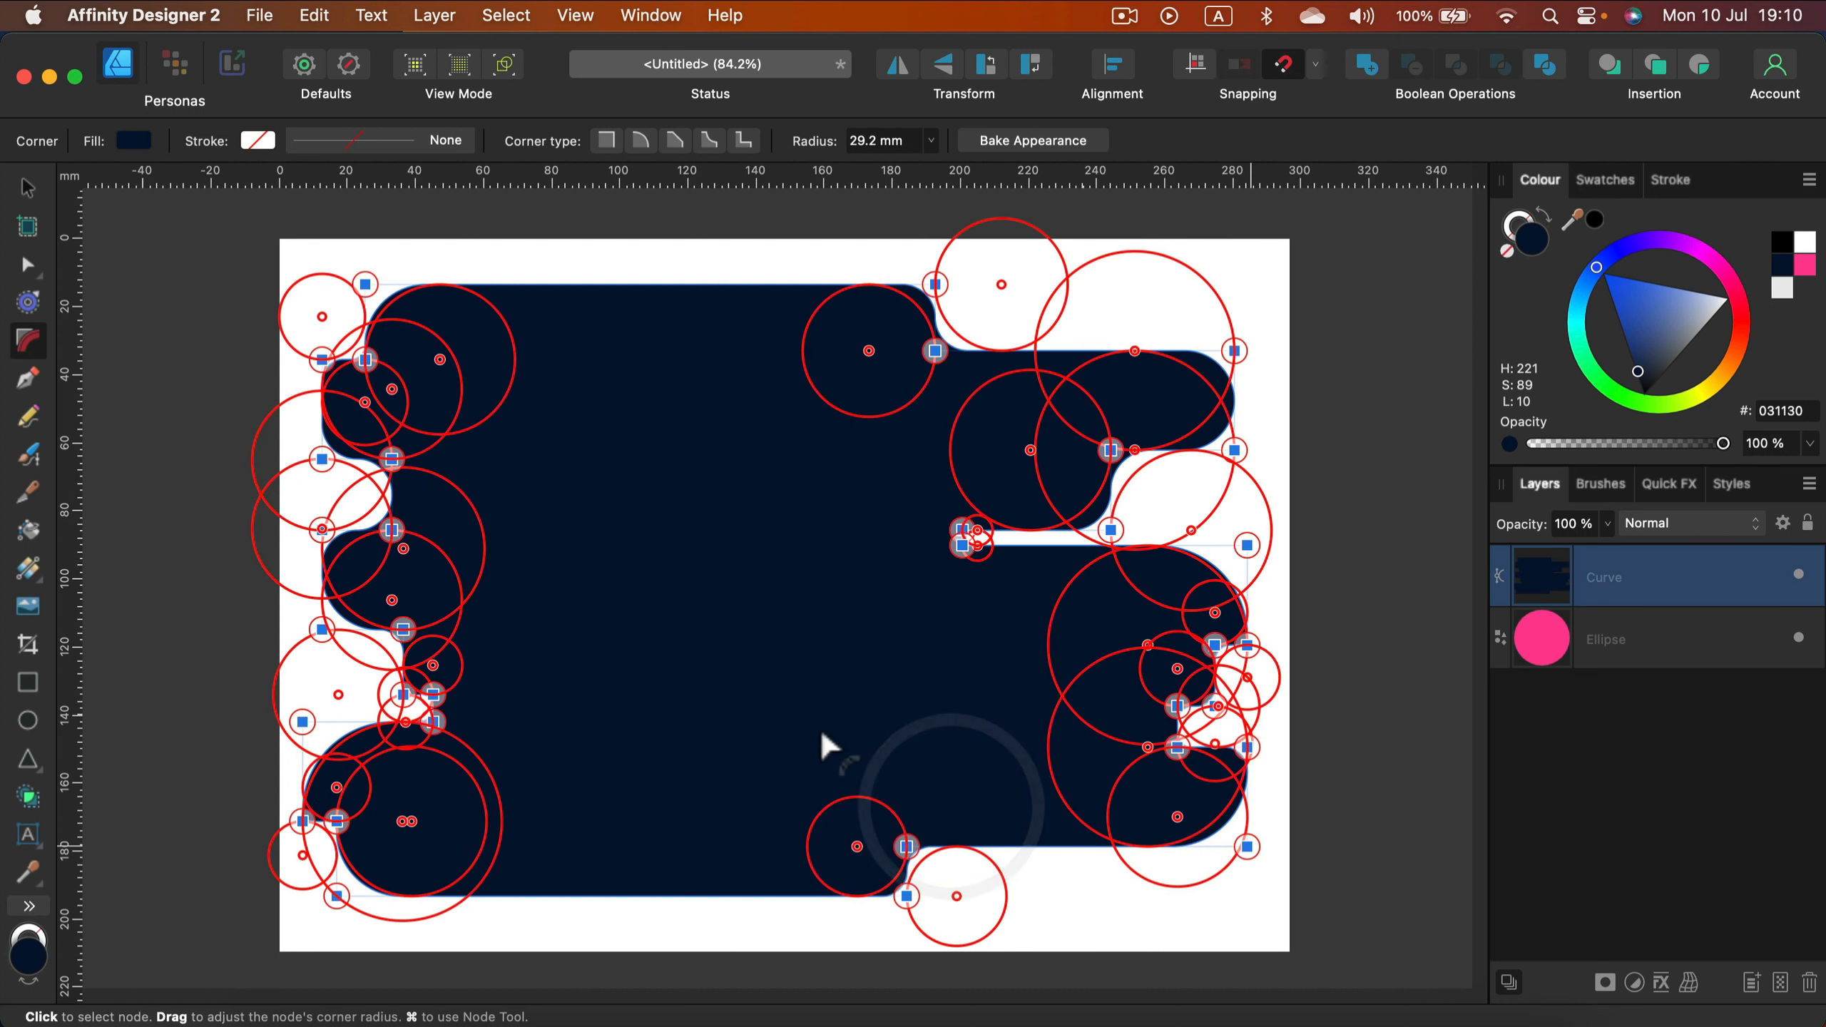
left_click(693, 603)
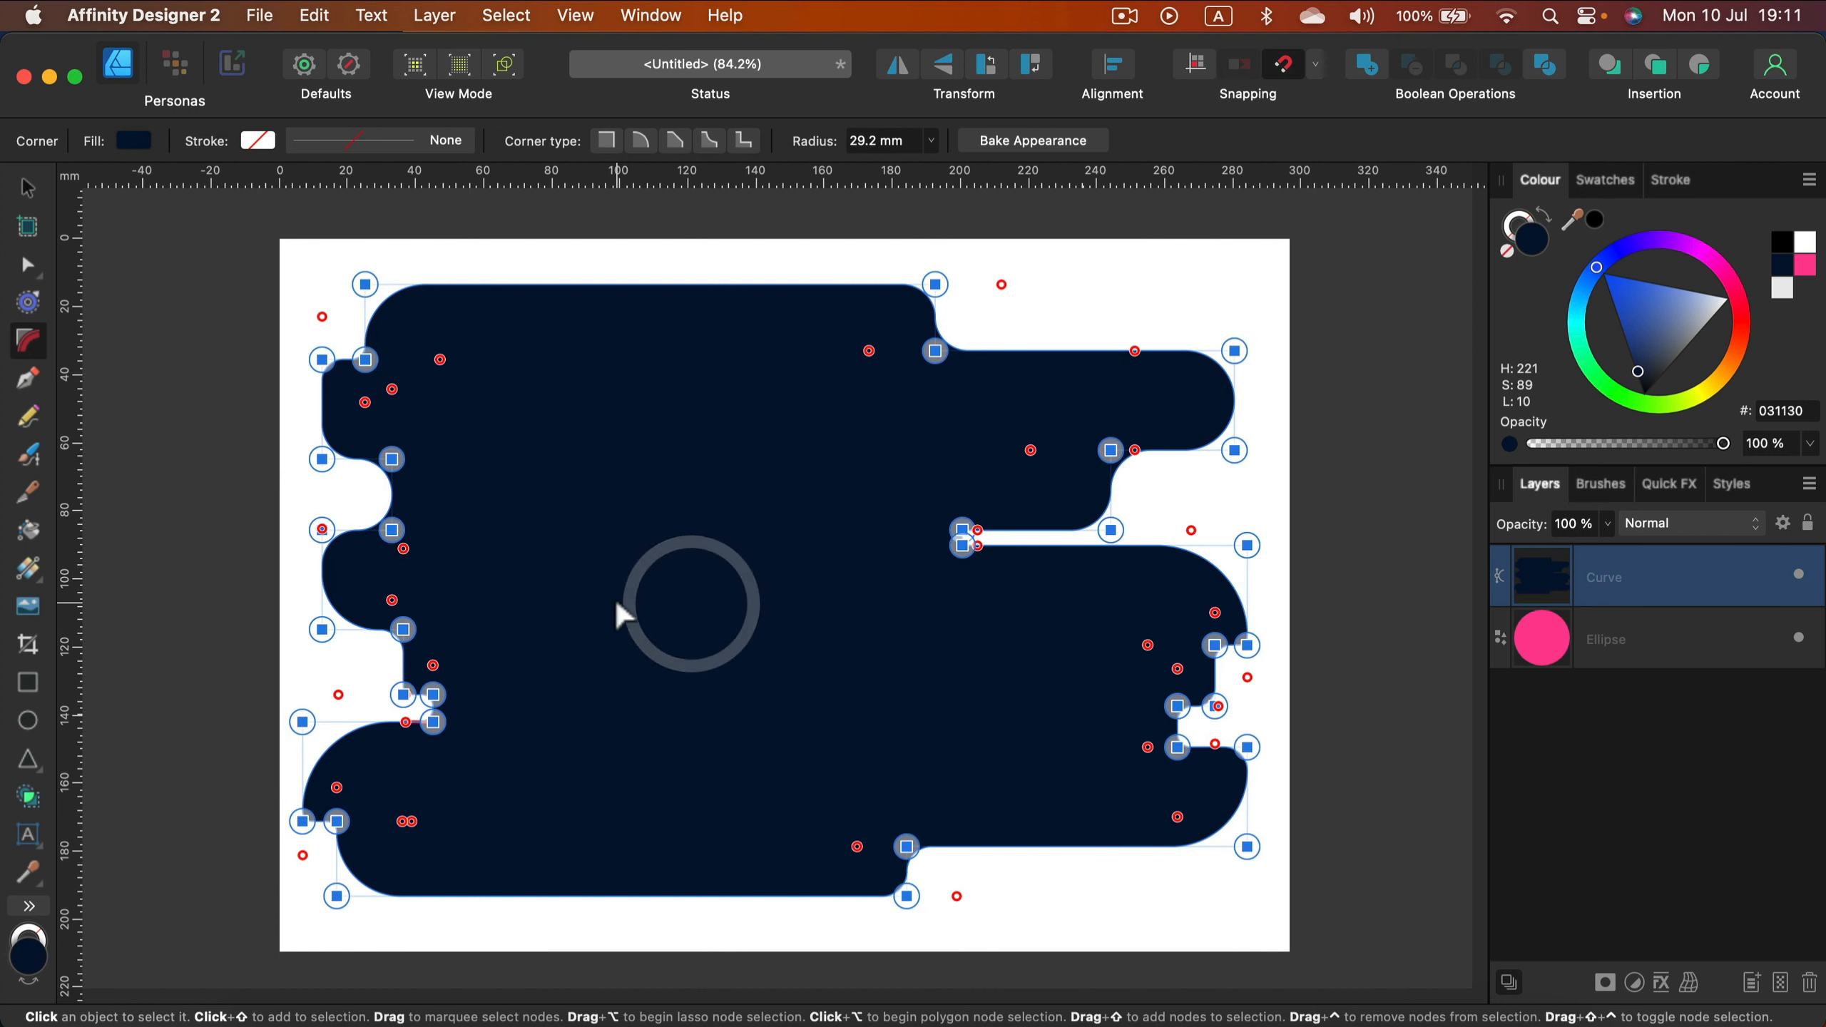
left_click(996, 140)
Step: Centre the rounded navy shape on the page, send it behind the pink circle and deselect it
left_click(26, 190)
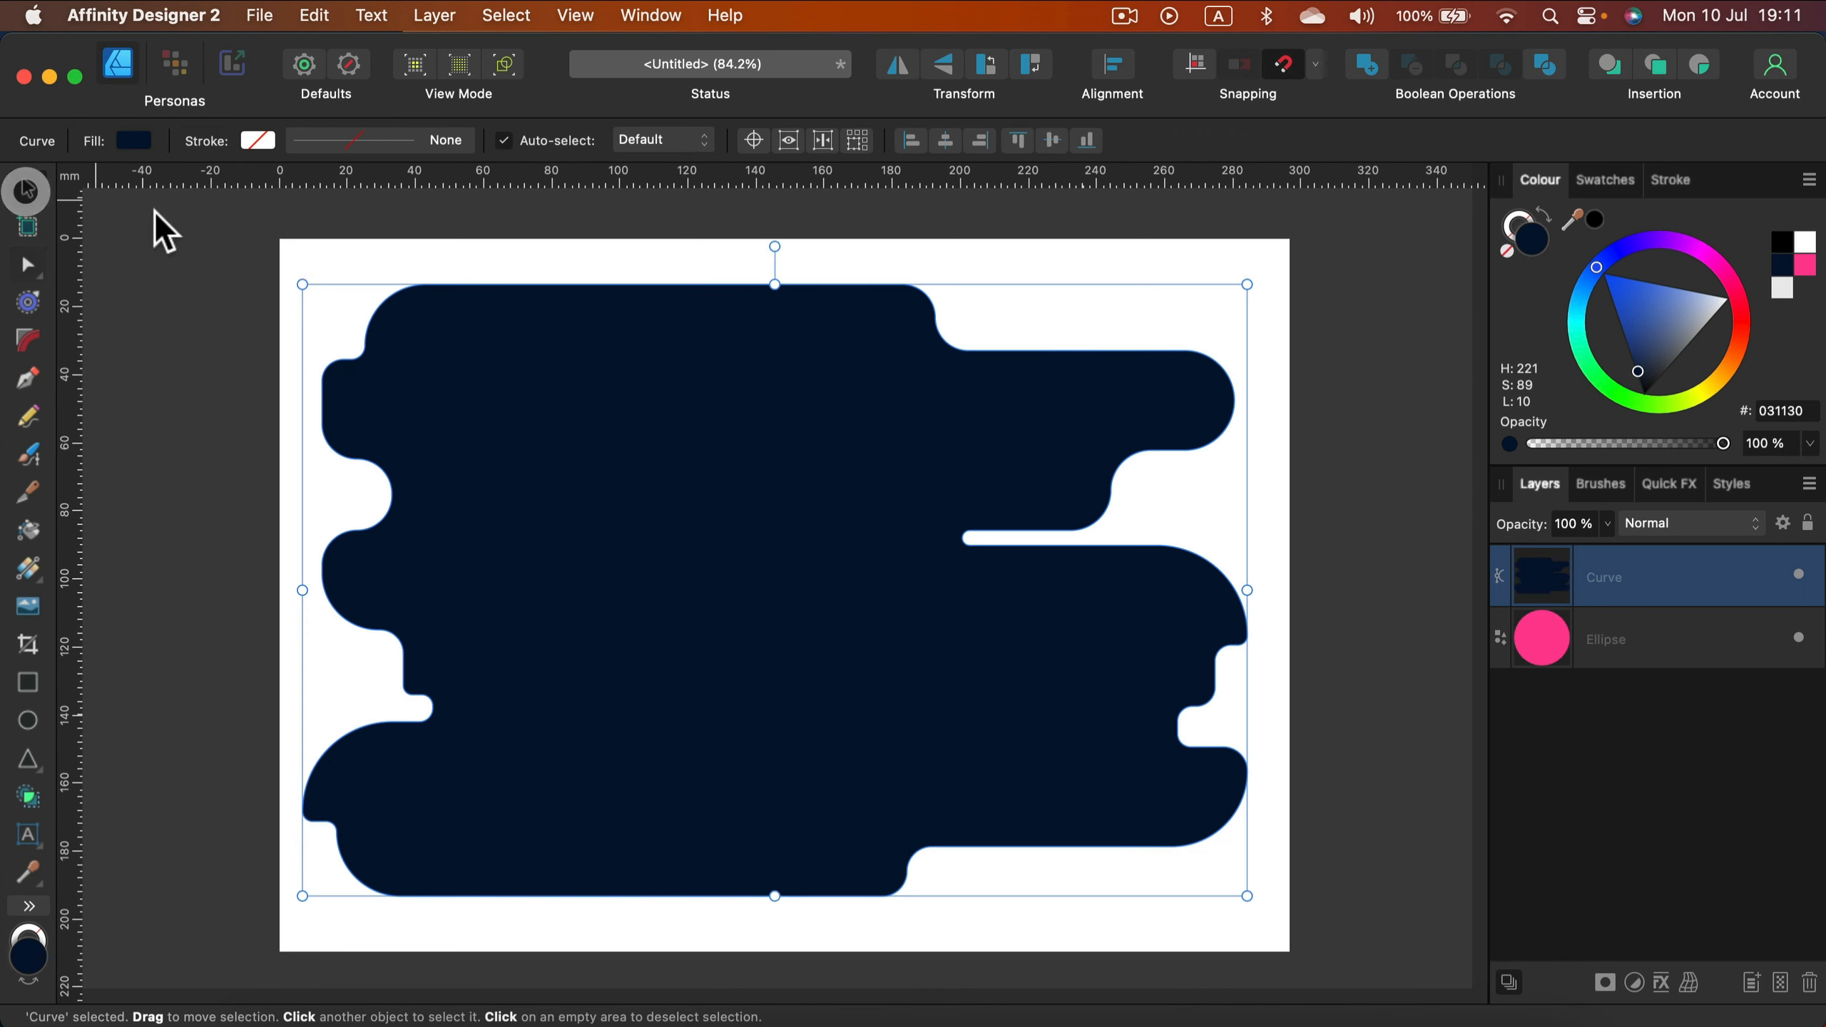
left_click(328, 243)
left_click(597, 411)
left_click_drag(699, 691, 689, 692)
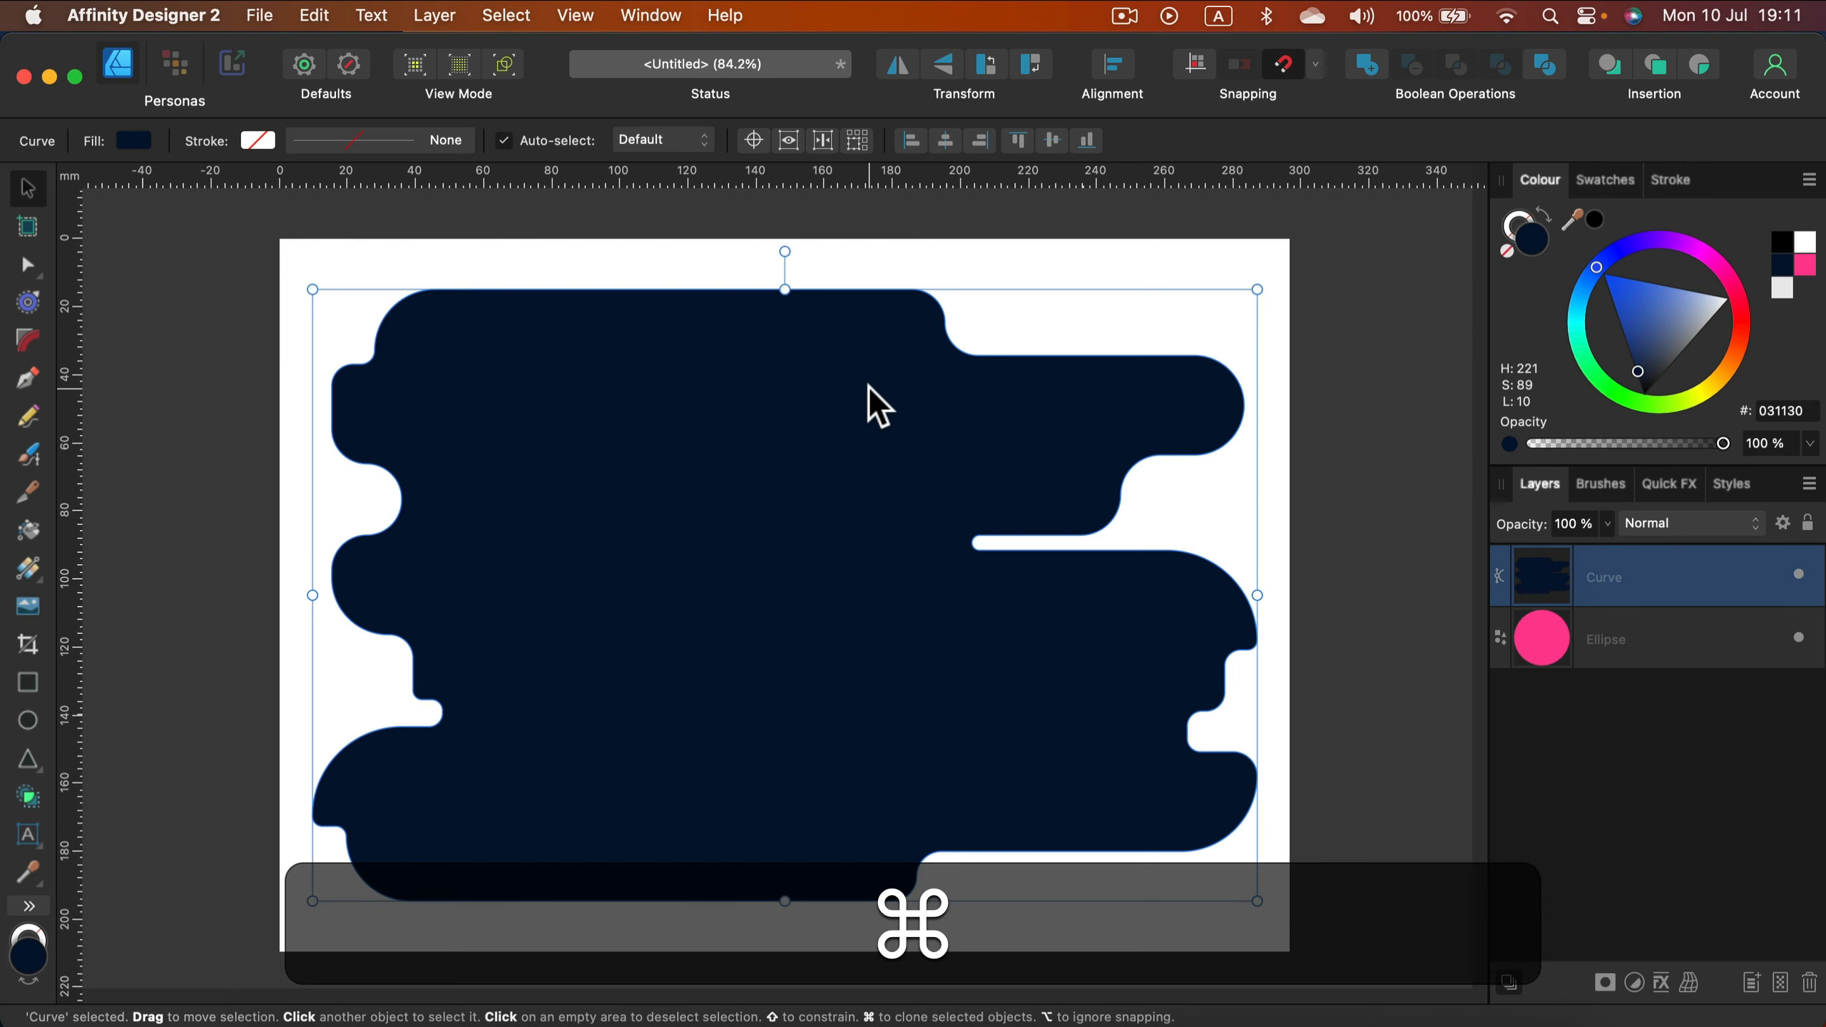
key("shift+super+bracketleft")
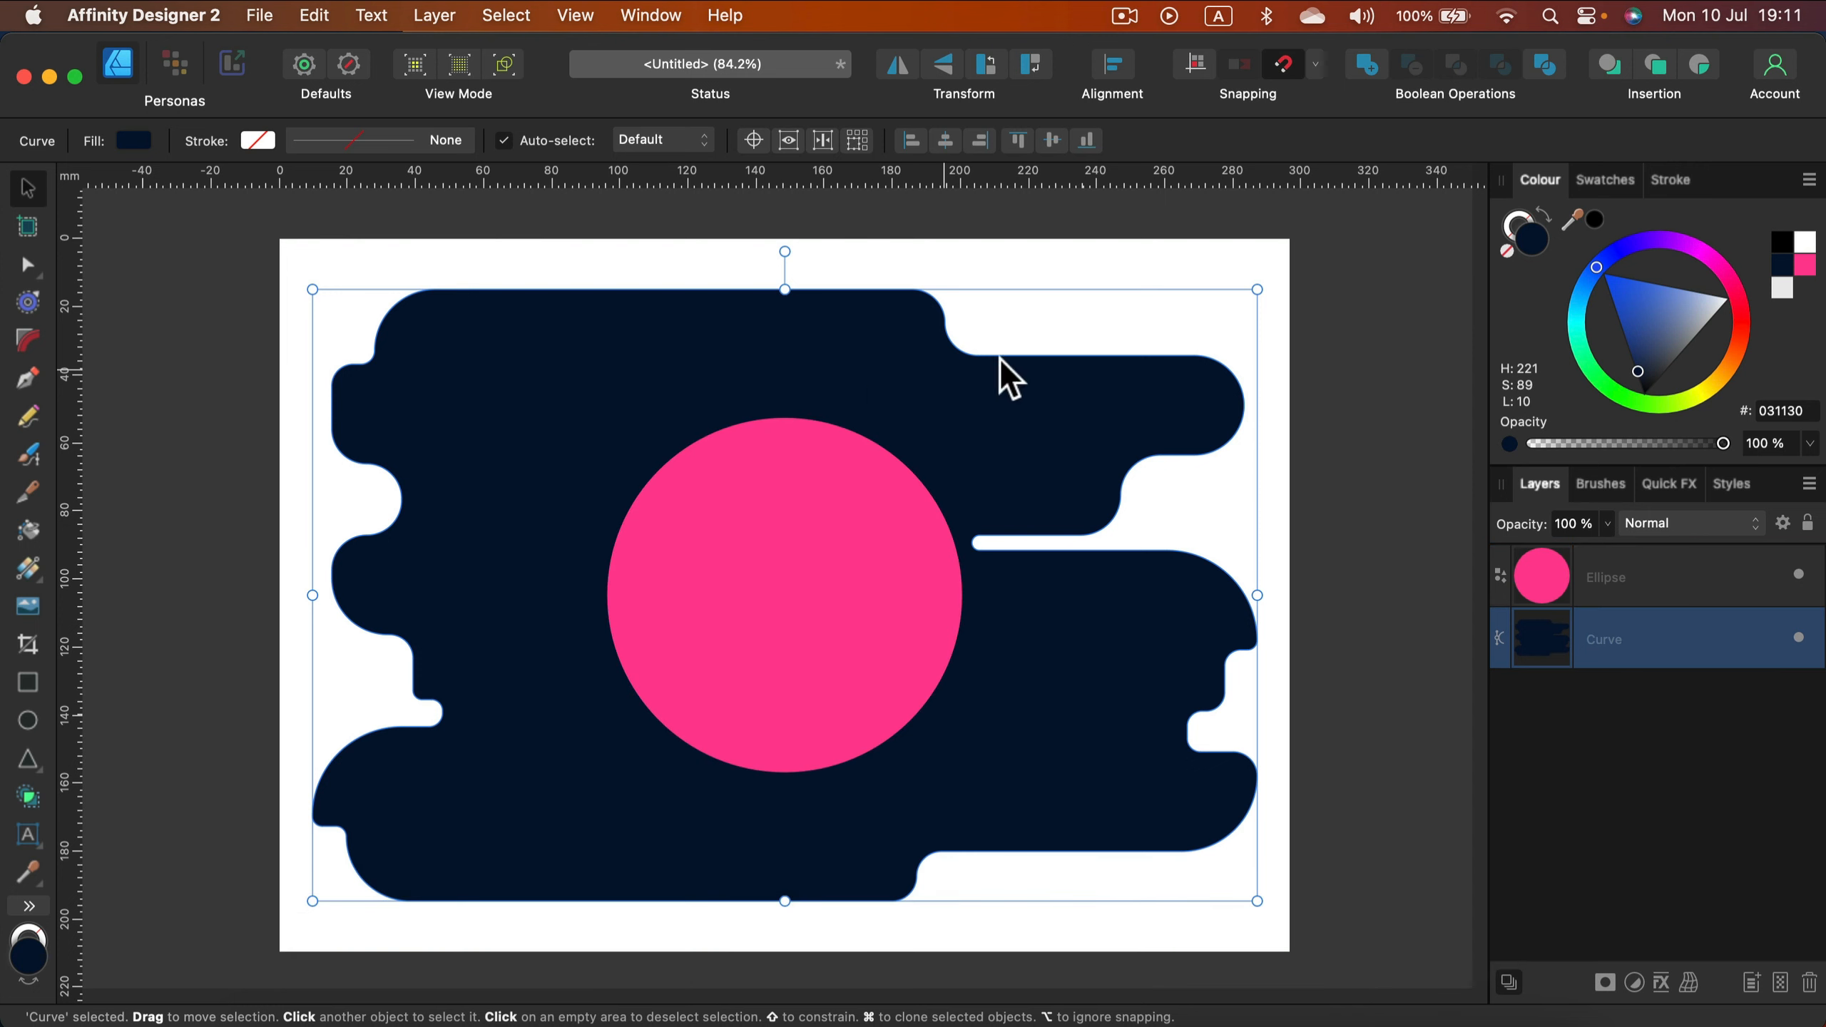
left_click(1330, 303)
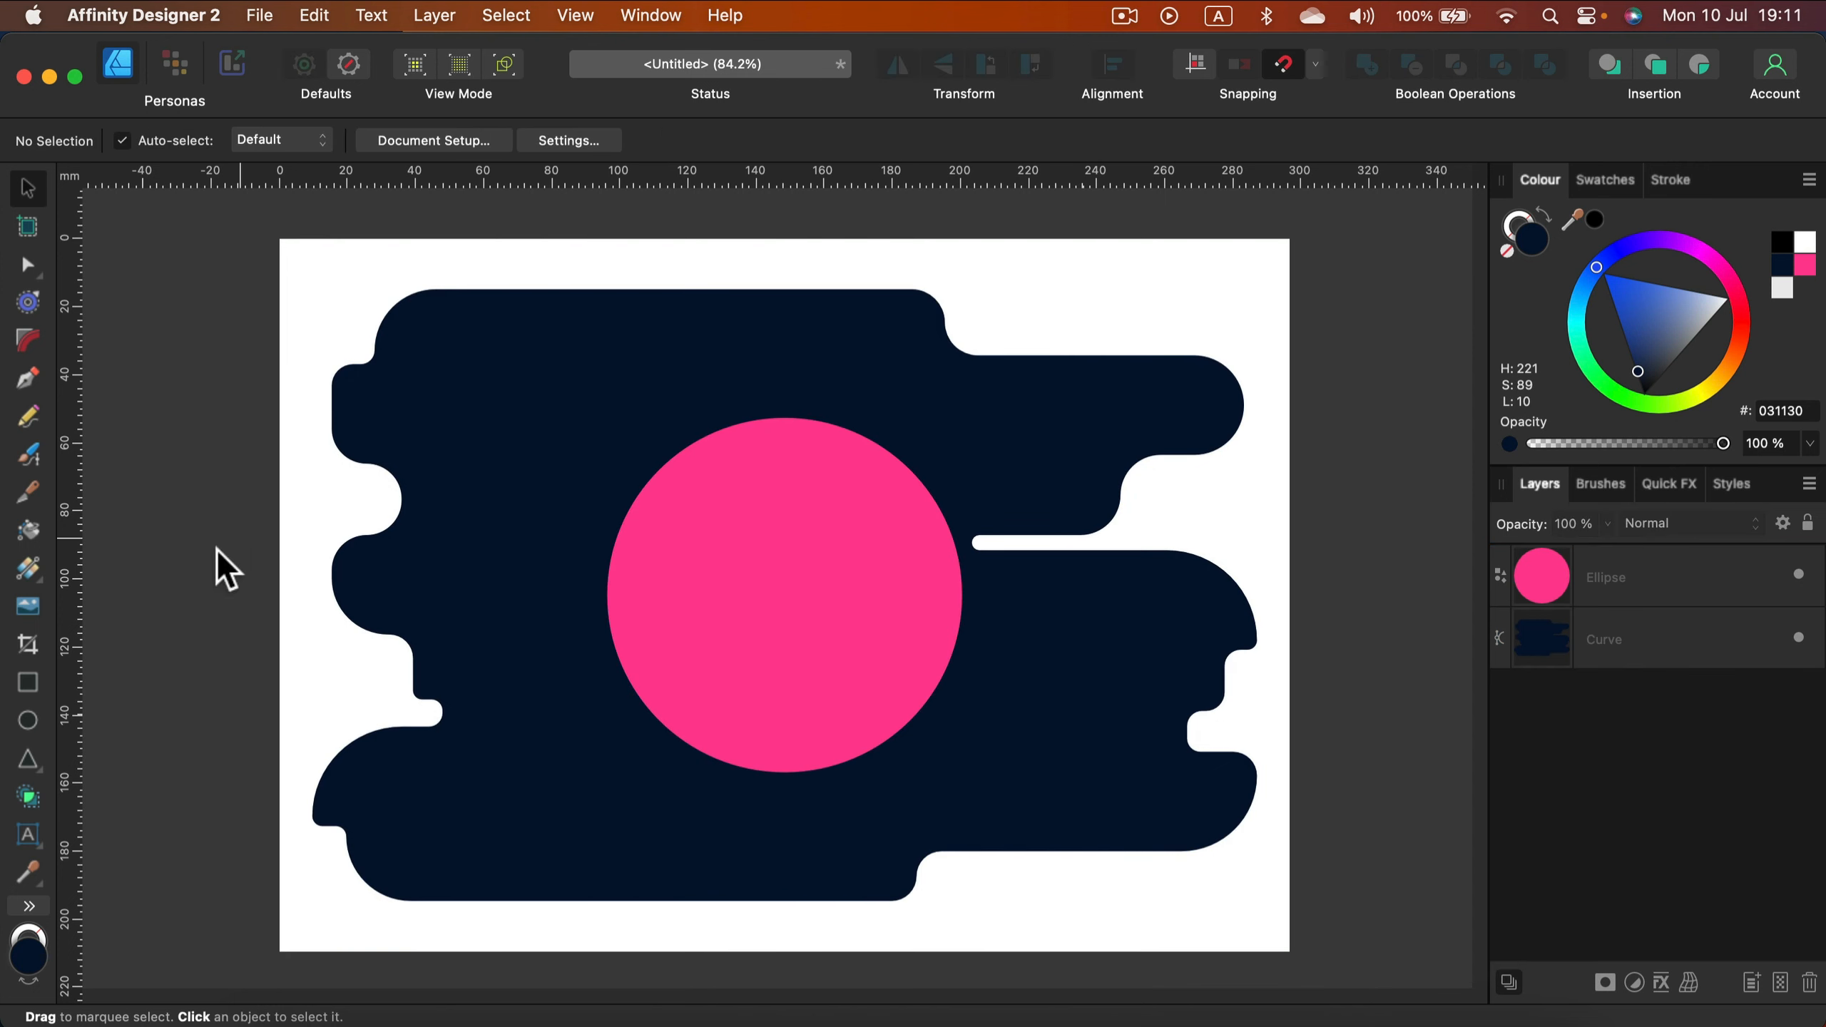
Step: Draw a navy rectangle about 65 by 19 mm above the shape's upper-right arm, round its corners to 8.5 mm and bake the appearance
left_click(34, 682)
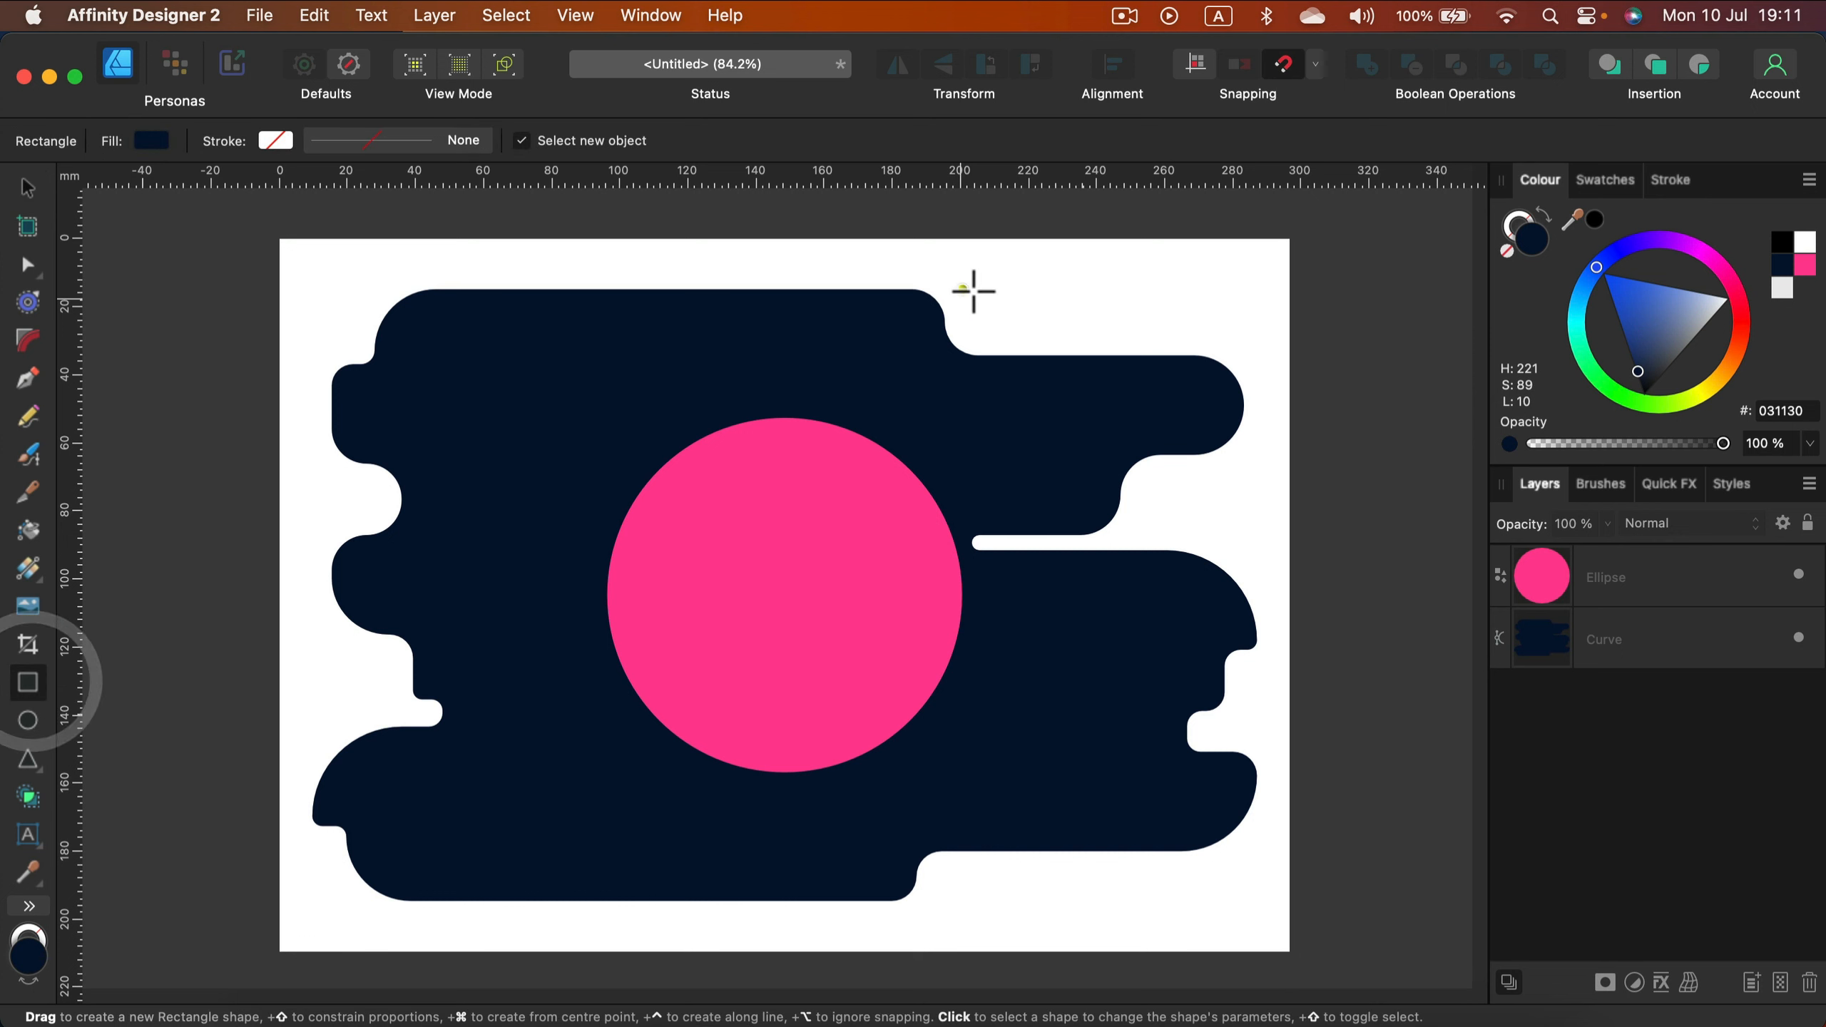
left_click_drag(980, 263, 1199, 328)
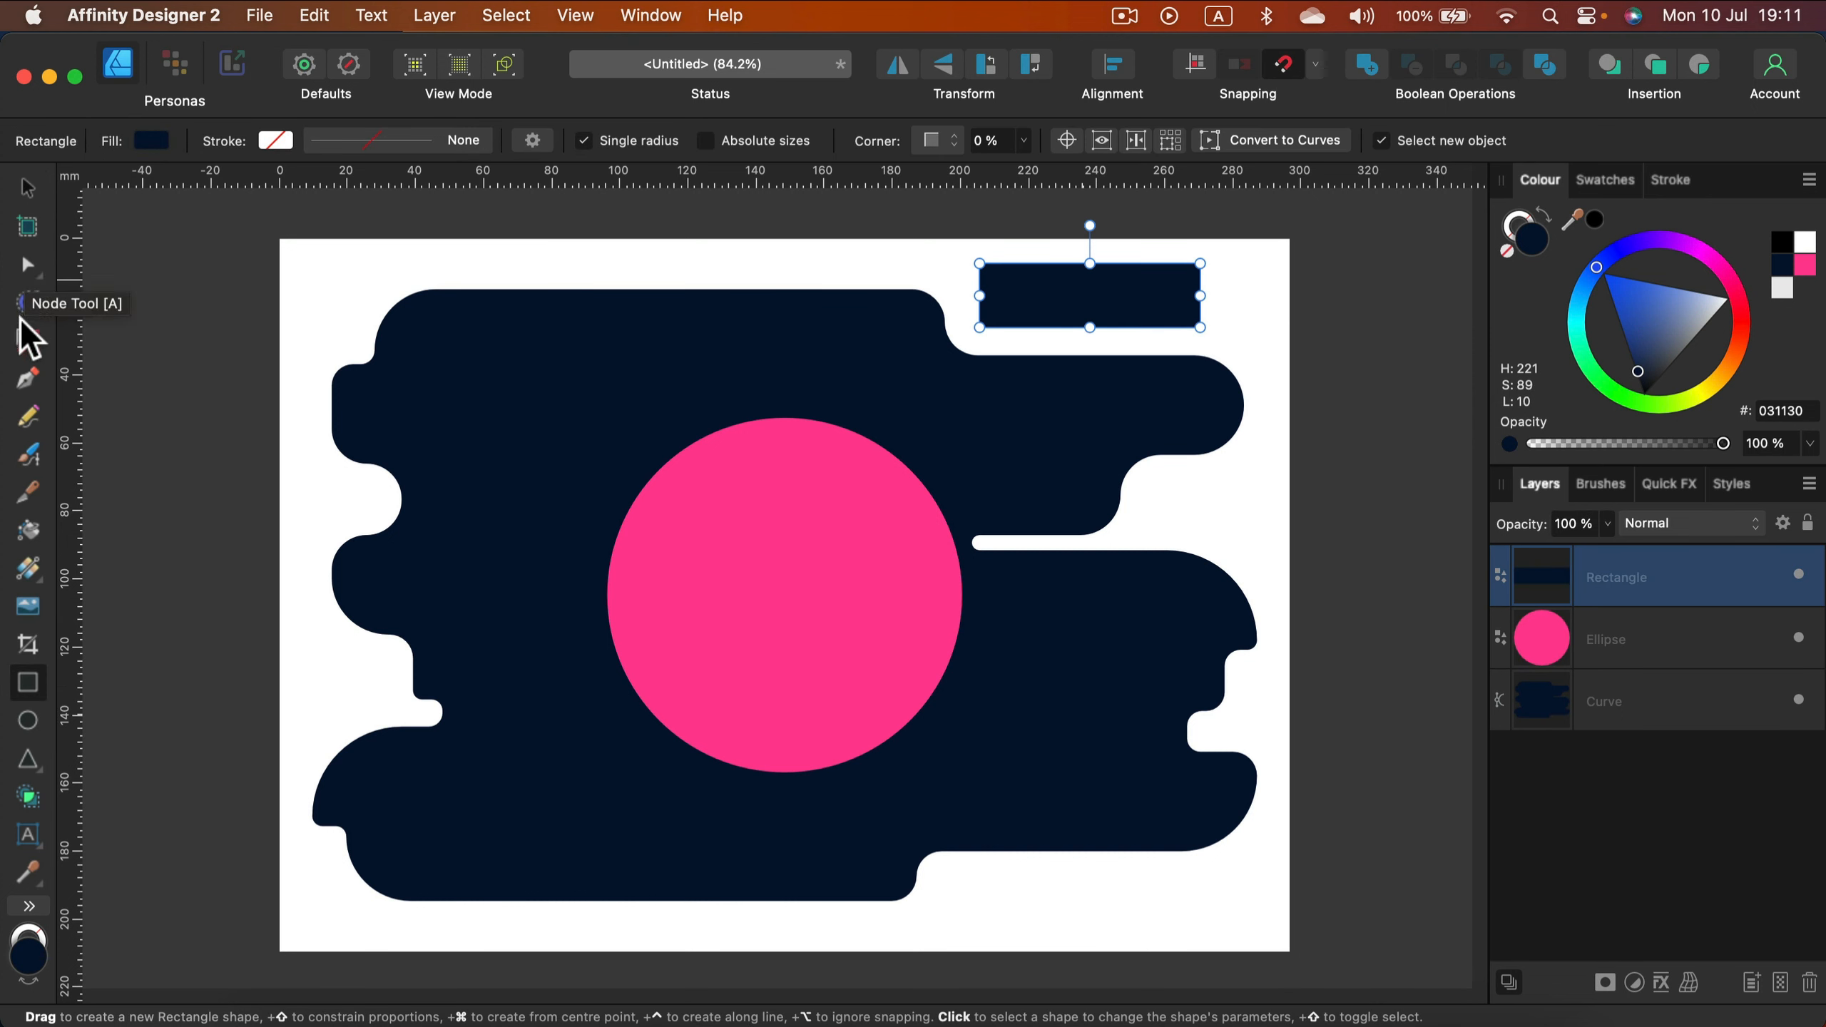
left_click(27, 340)
left_click_drag(1193, 291, 946, 336)
left_click(980, 326)
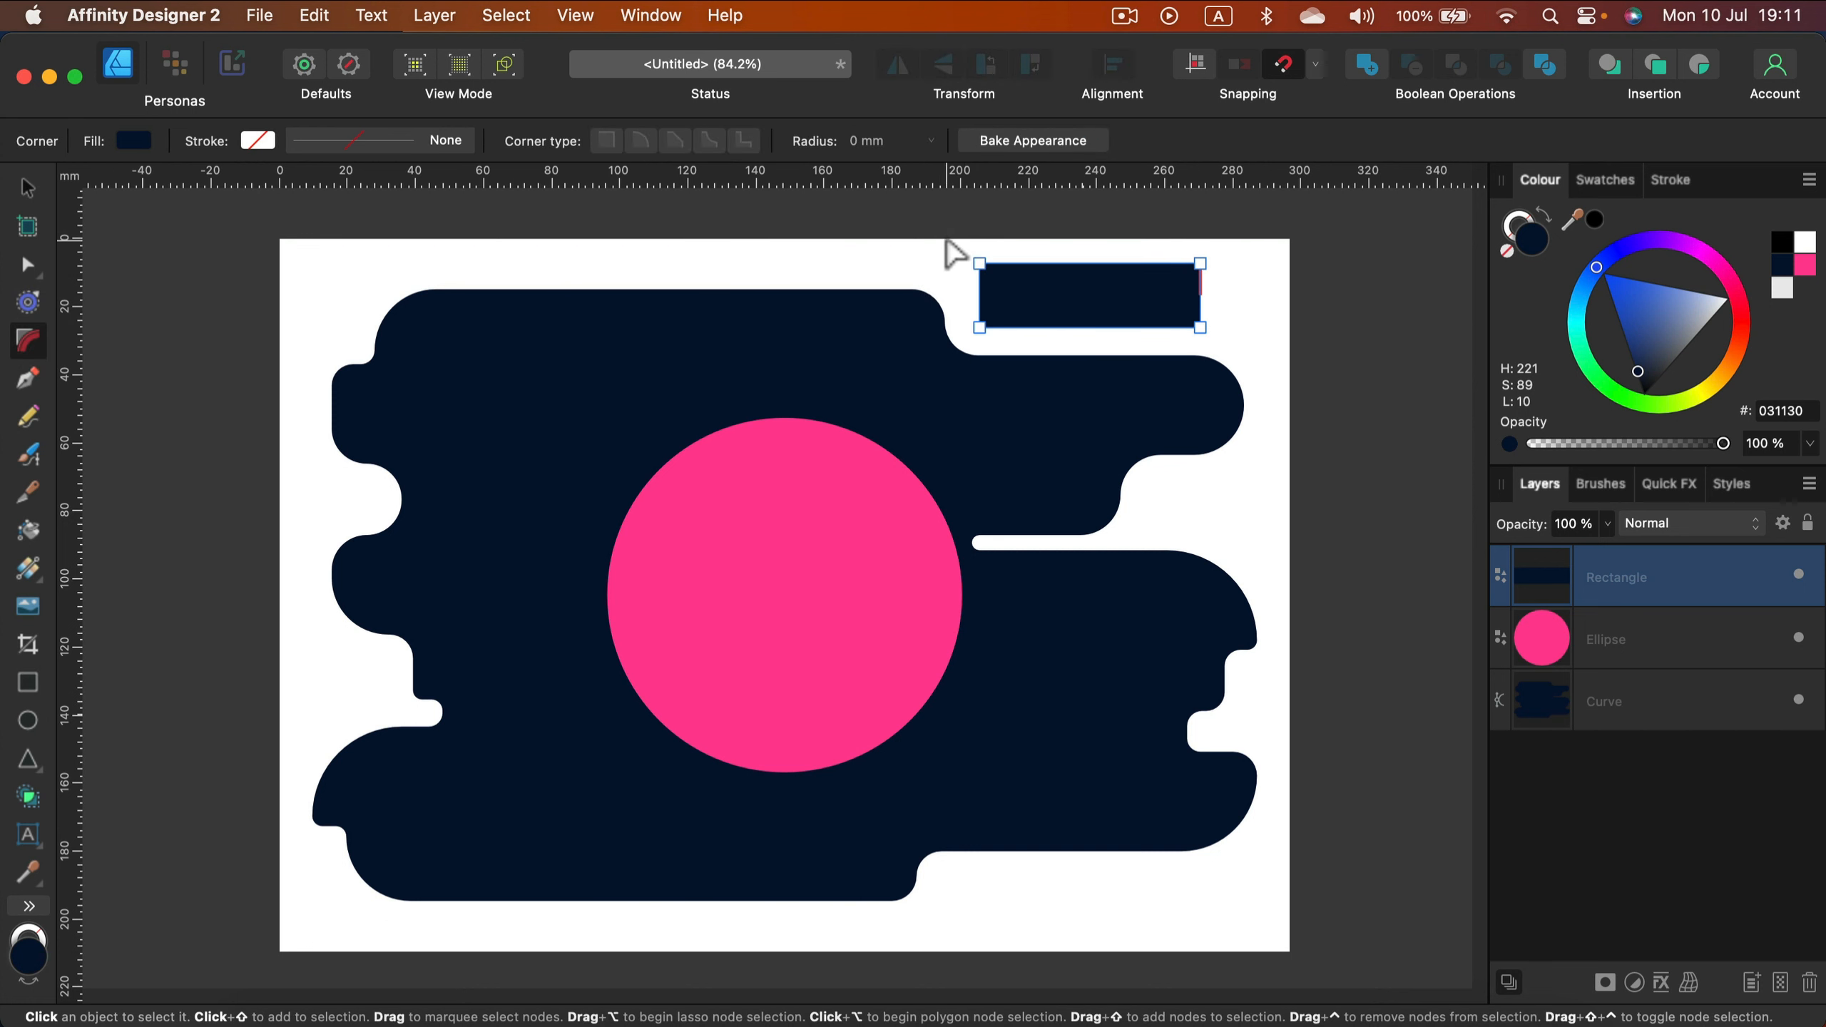
left_click_drag(945, 244, 1272, 356)
left_click_drag(980, 327, 1024, 315)
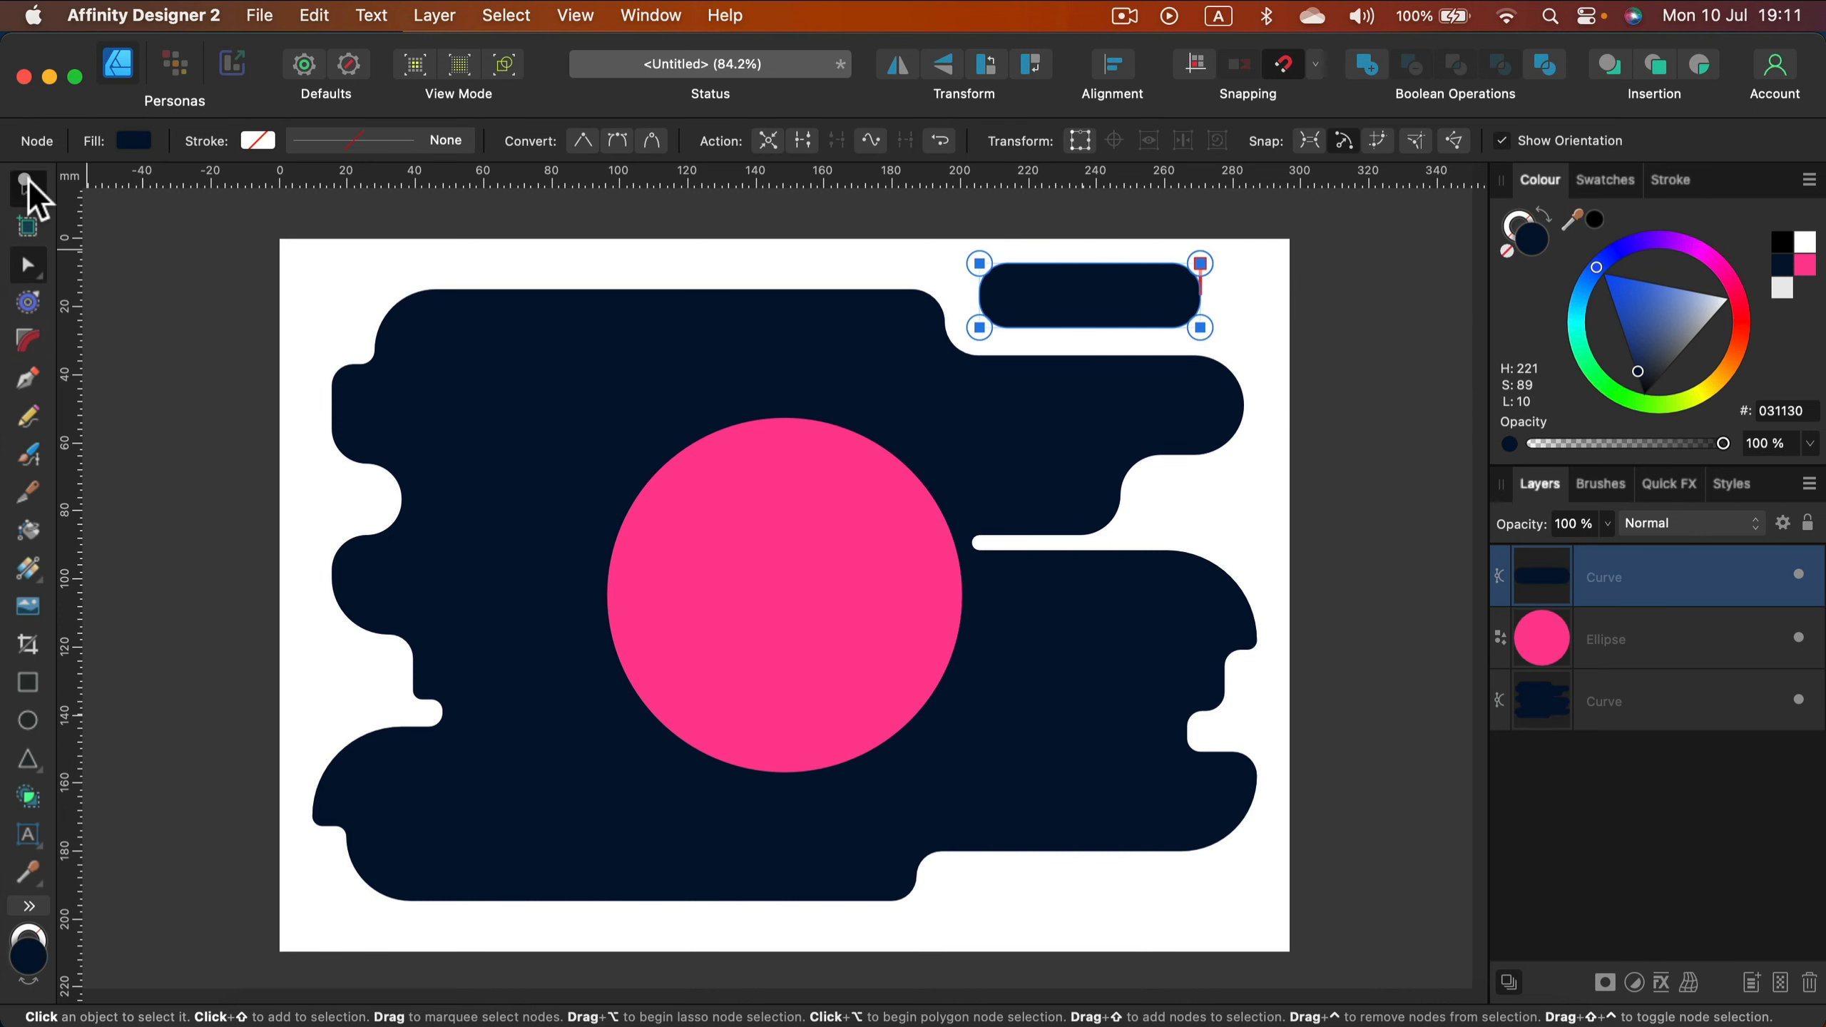
left_click(27, 187)
left_click(27, 340)
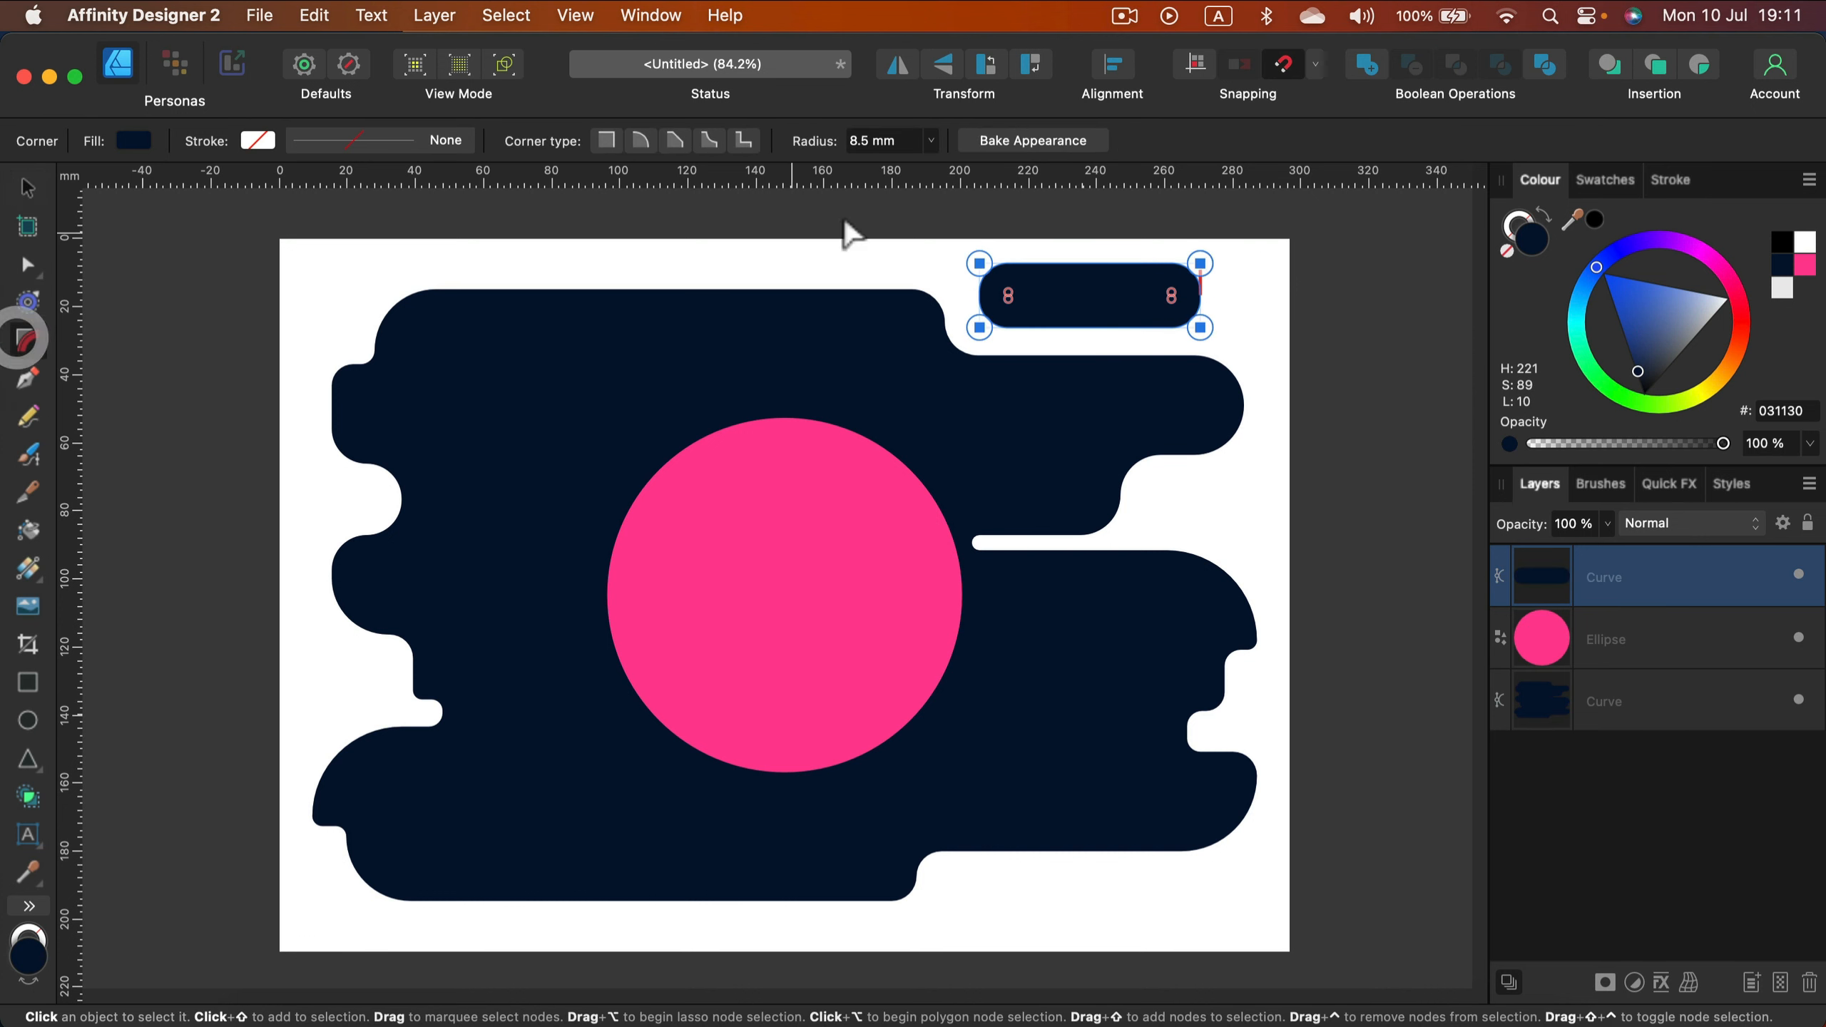
left_click(1043, 139)
left_click(28, 187)
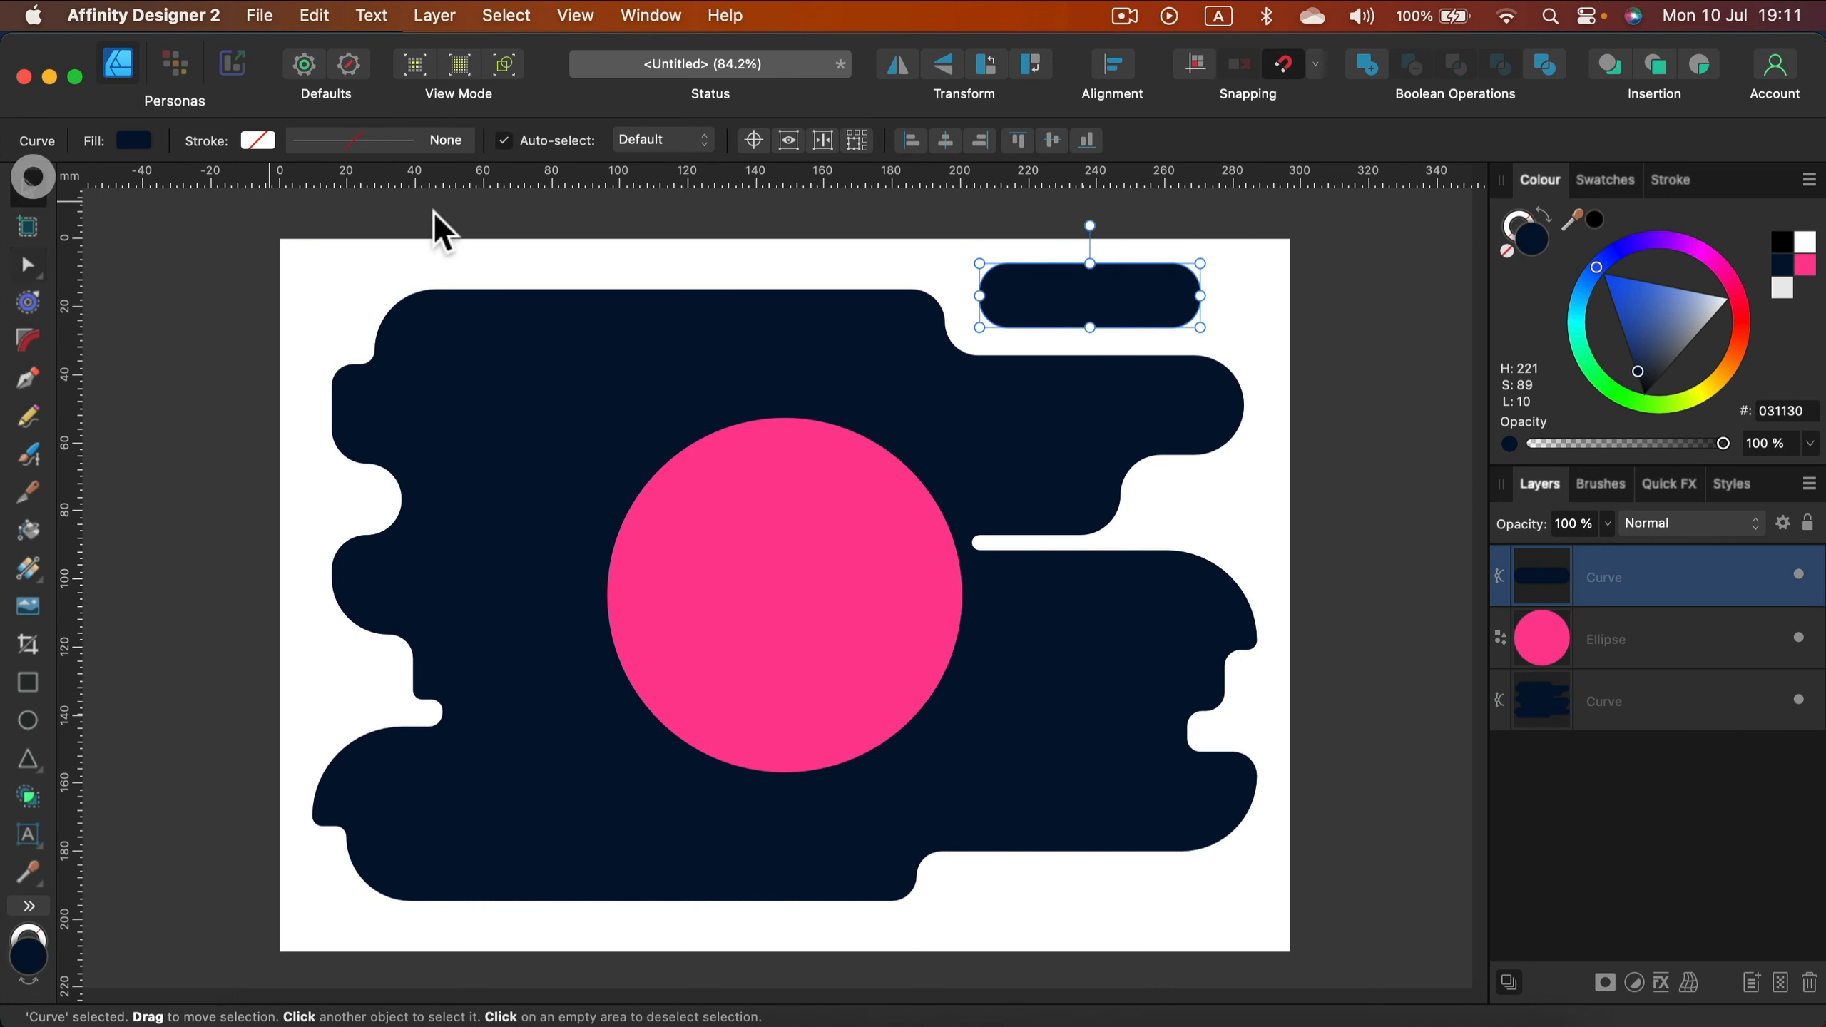
Step: Nudge the small navy pill slightly to the left and place its layer directly below the ellipse
left_click(1374, 302)
left_click(1104, 291)
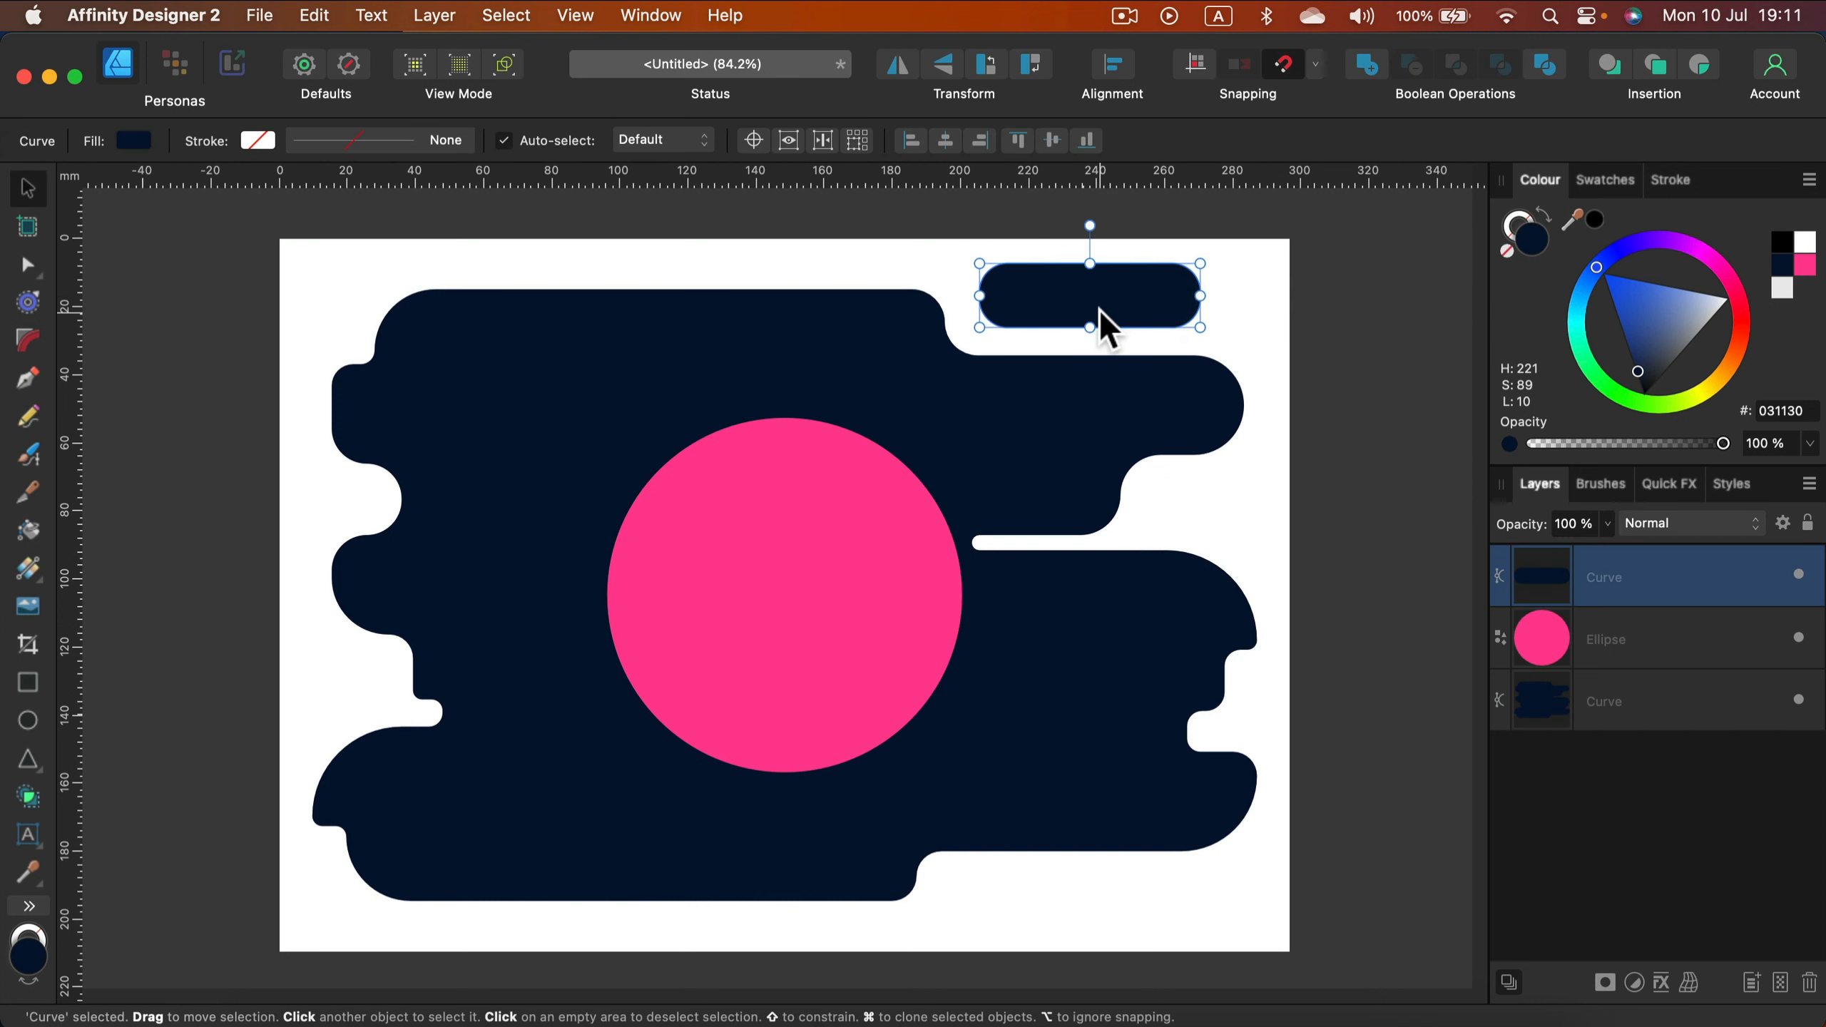
key("Left")
key("Left")
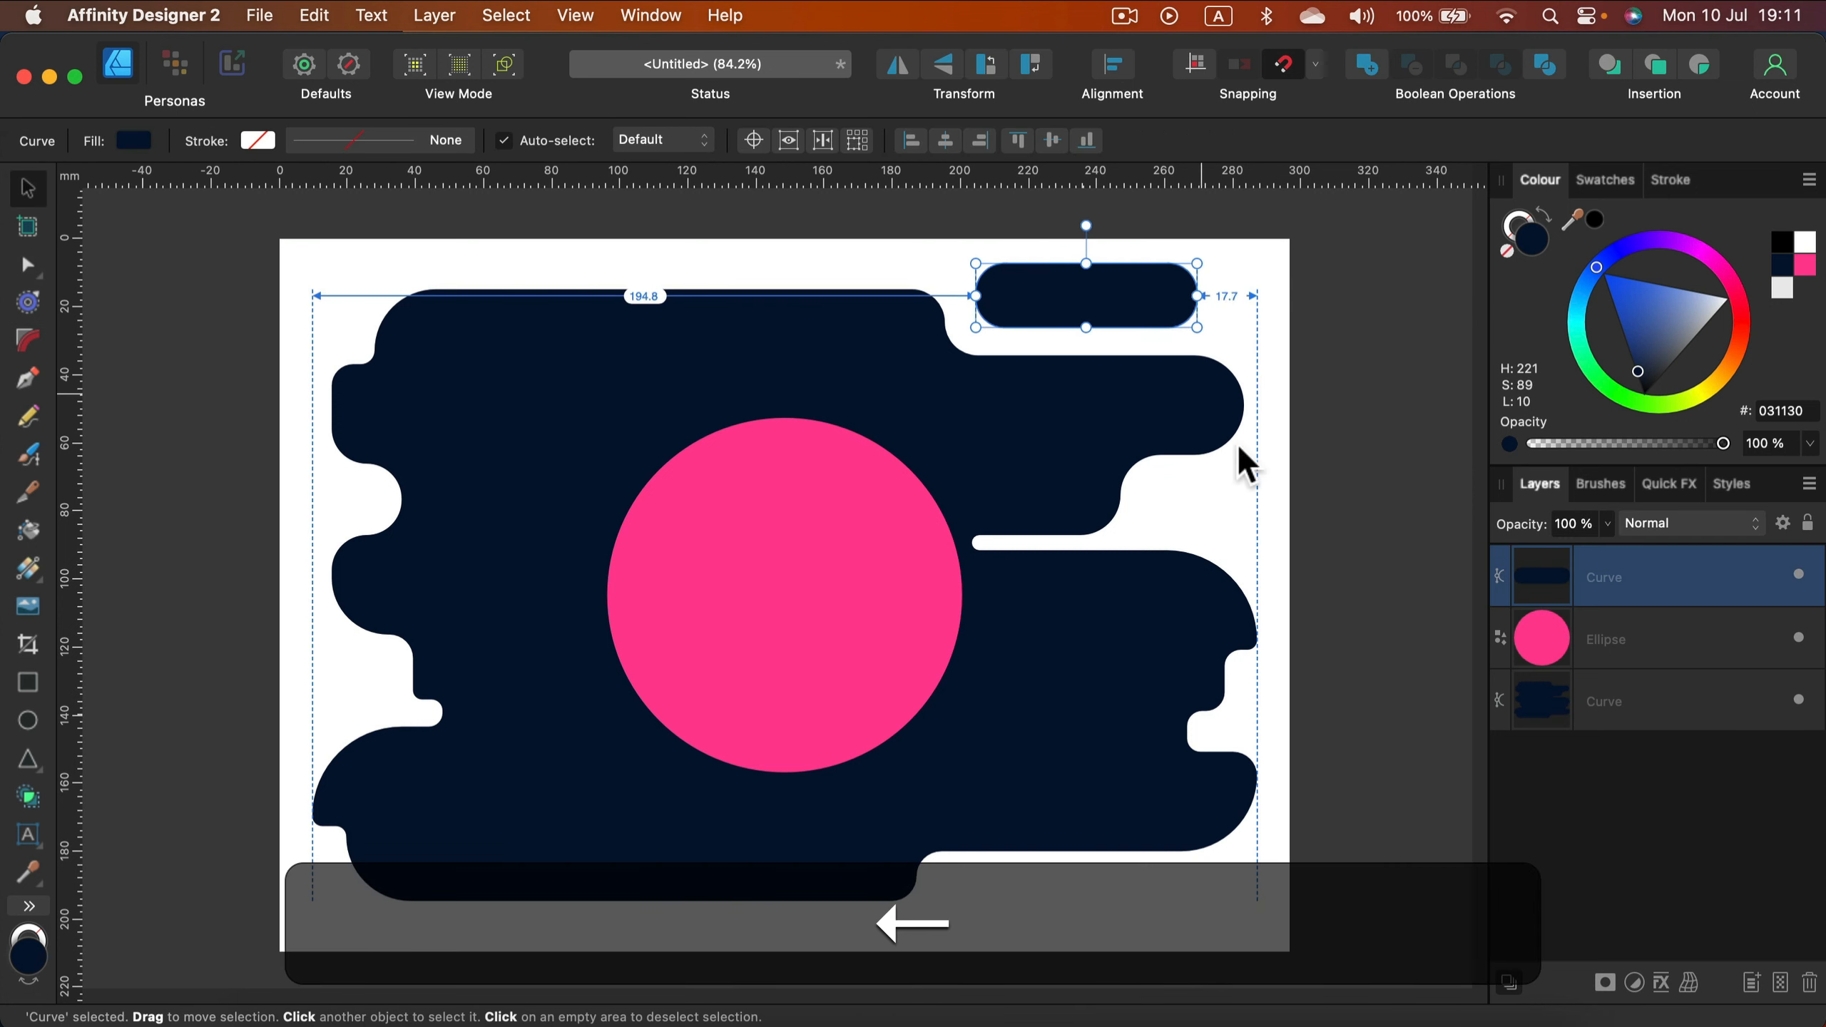
left_click(1312, 457)
left_click_drag(1655, 575, 1638, 665)
Step: Merge the small navy pill and the large navy shape into a single object with Boolean Add
left_click(1603, 634)
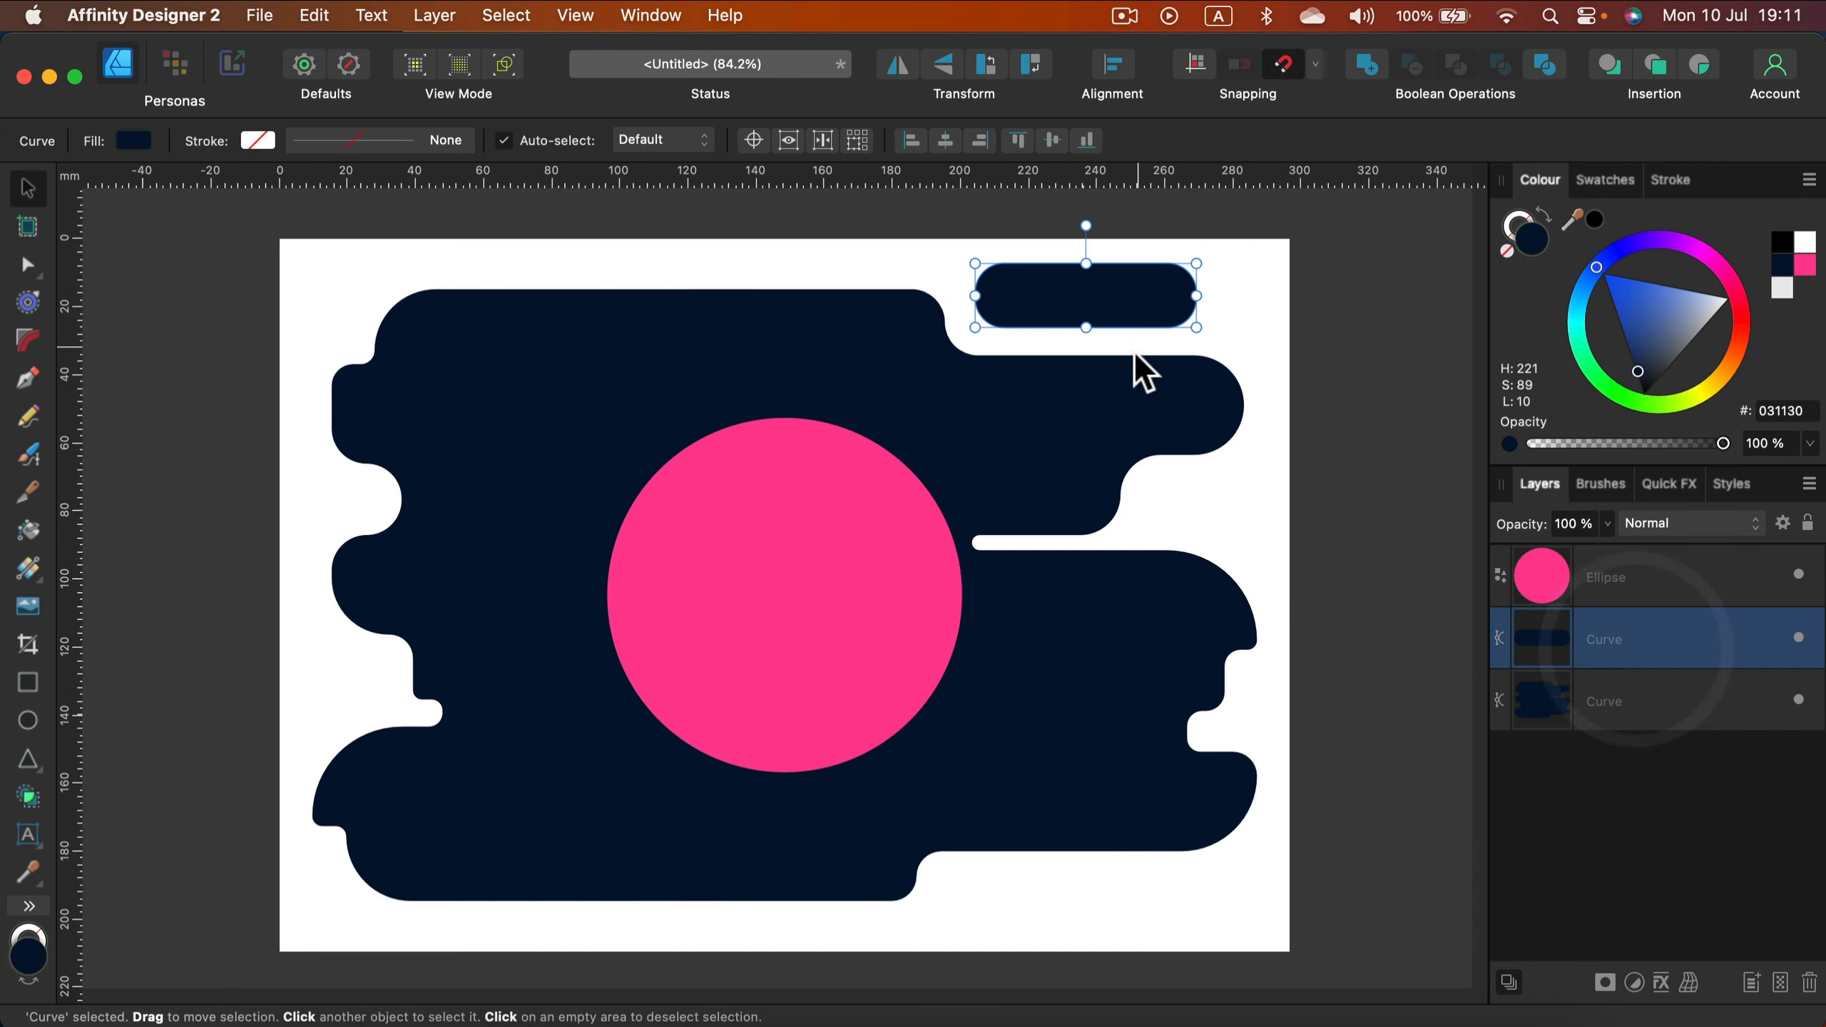
left_click(1640, 714, "shift")
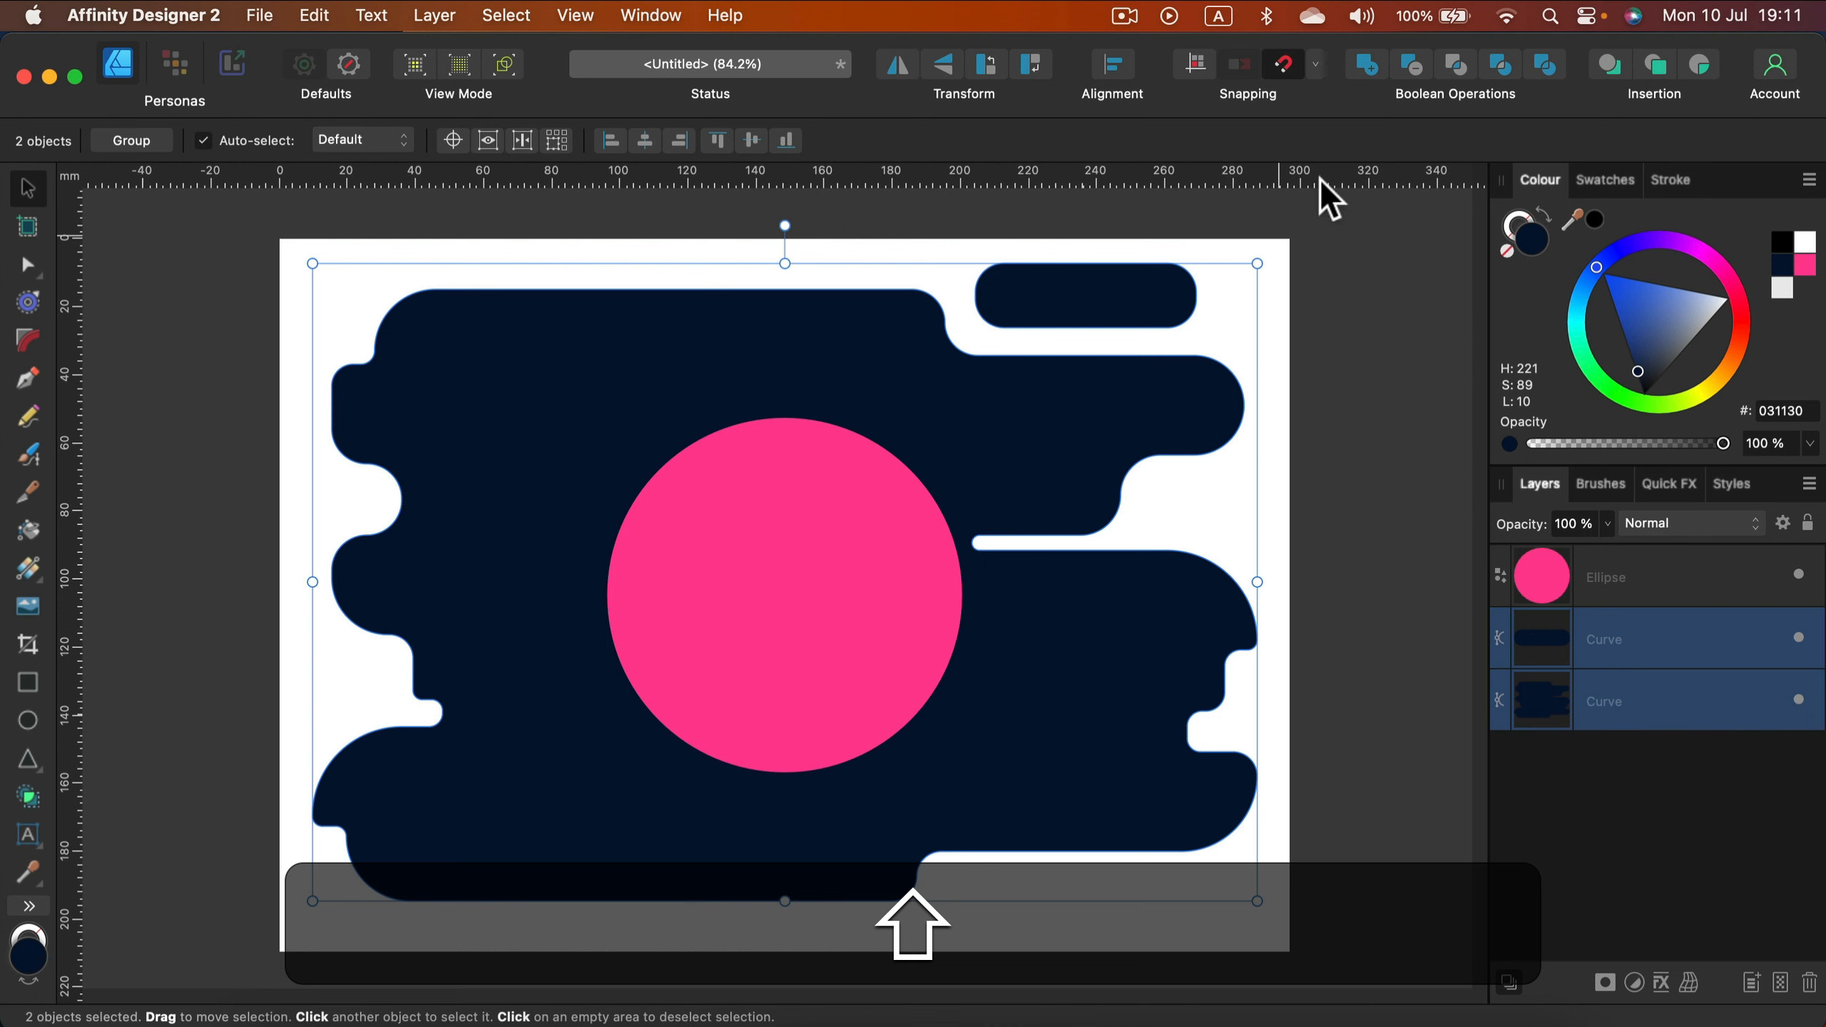
left_click(1371, 62)
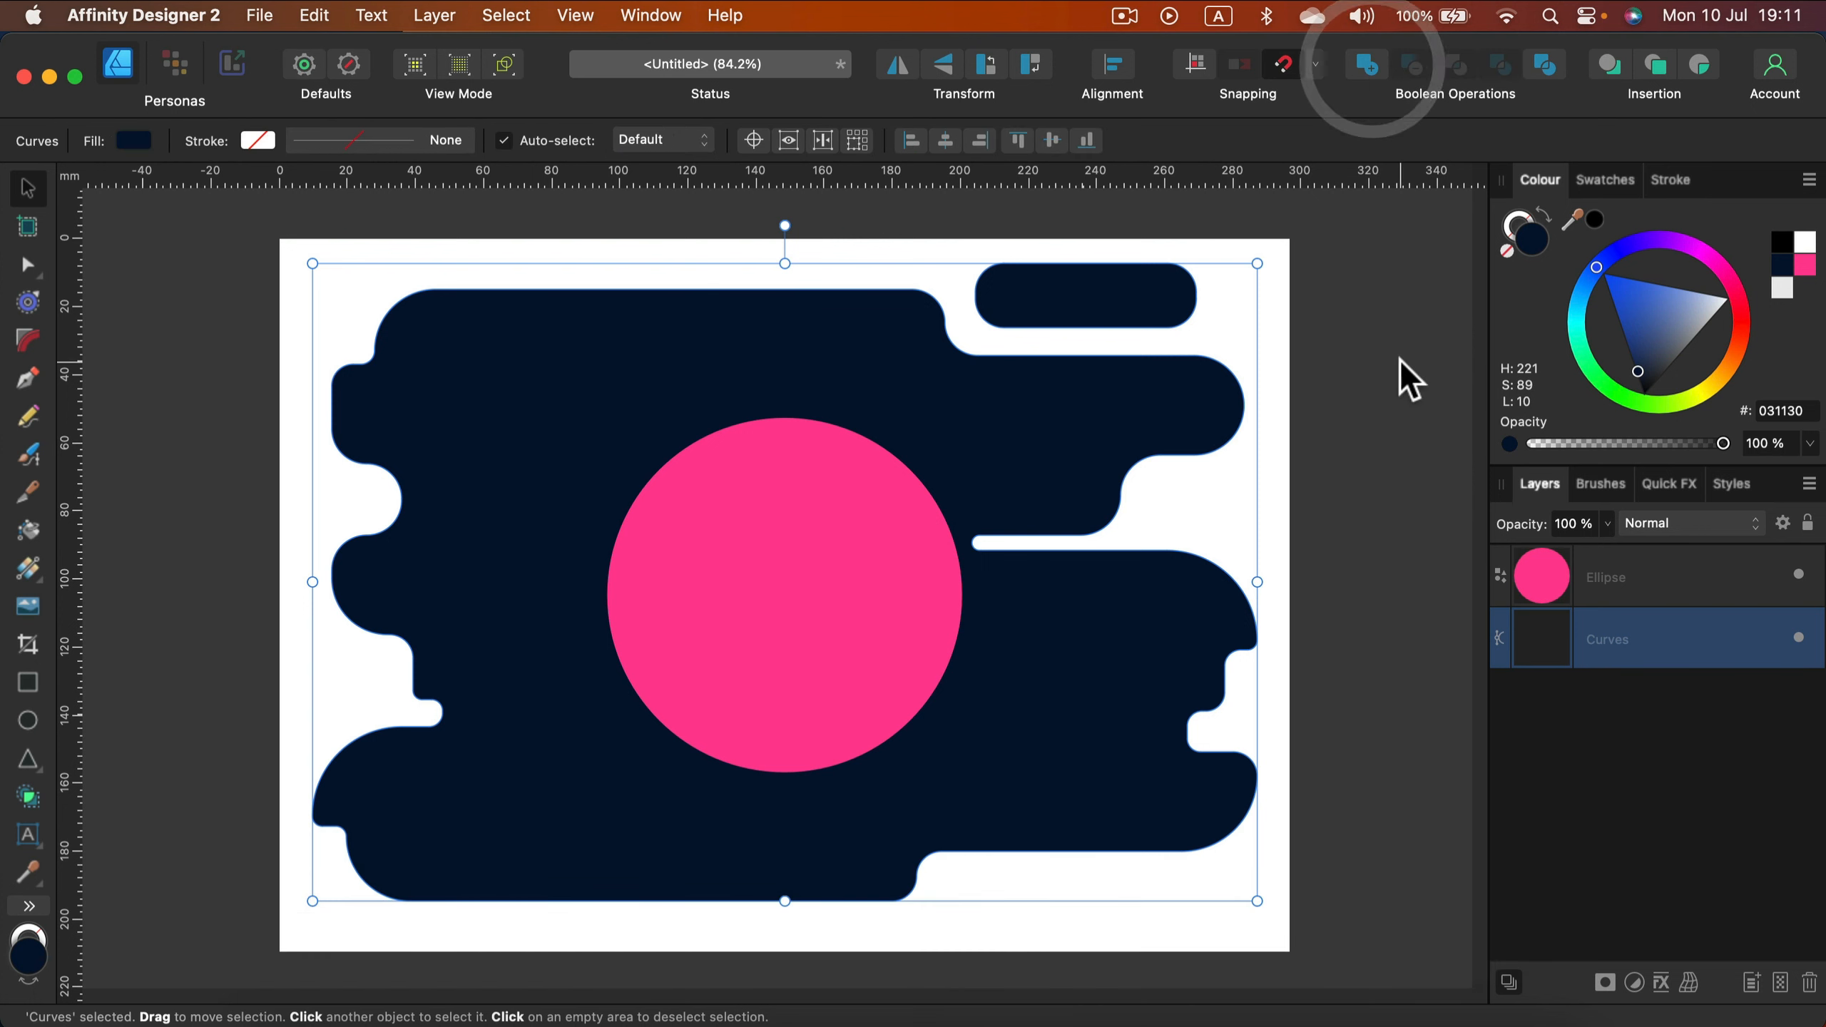
Step: Rename the merged navy layer as backdrop and lock it
double_click(1615, 638)
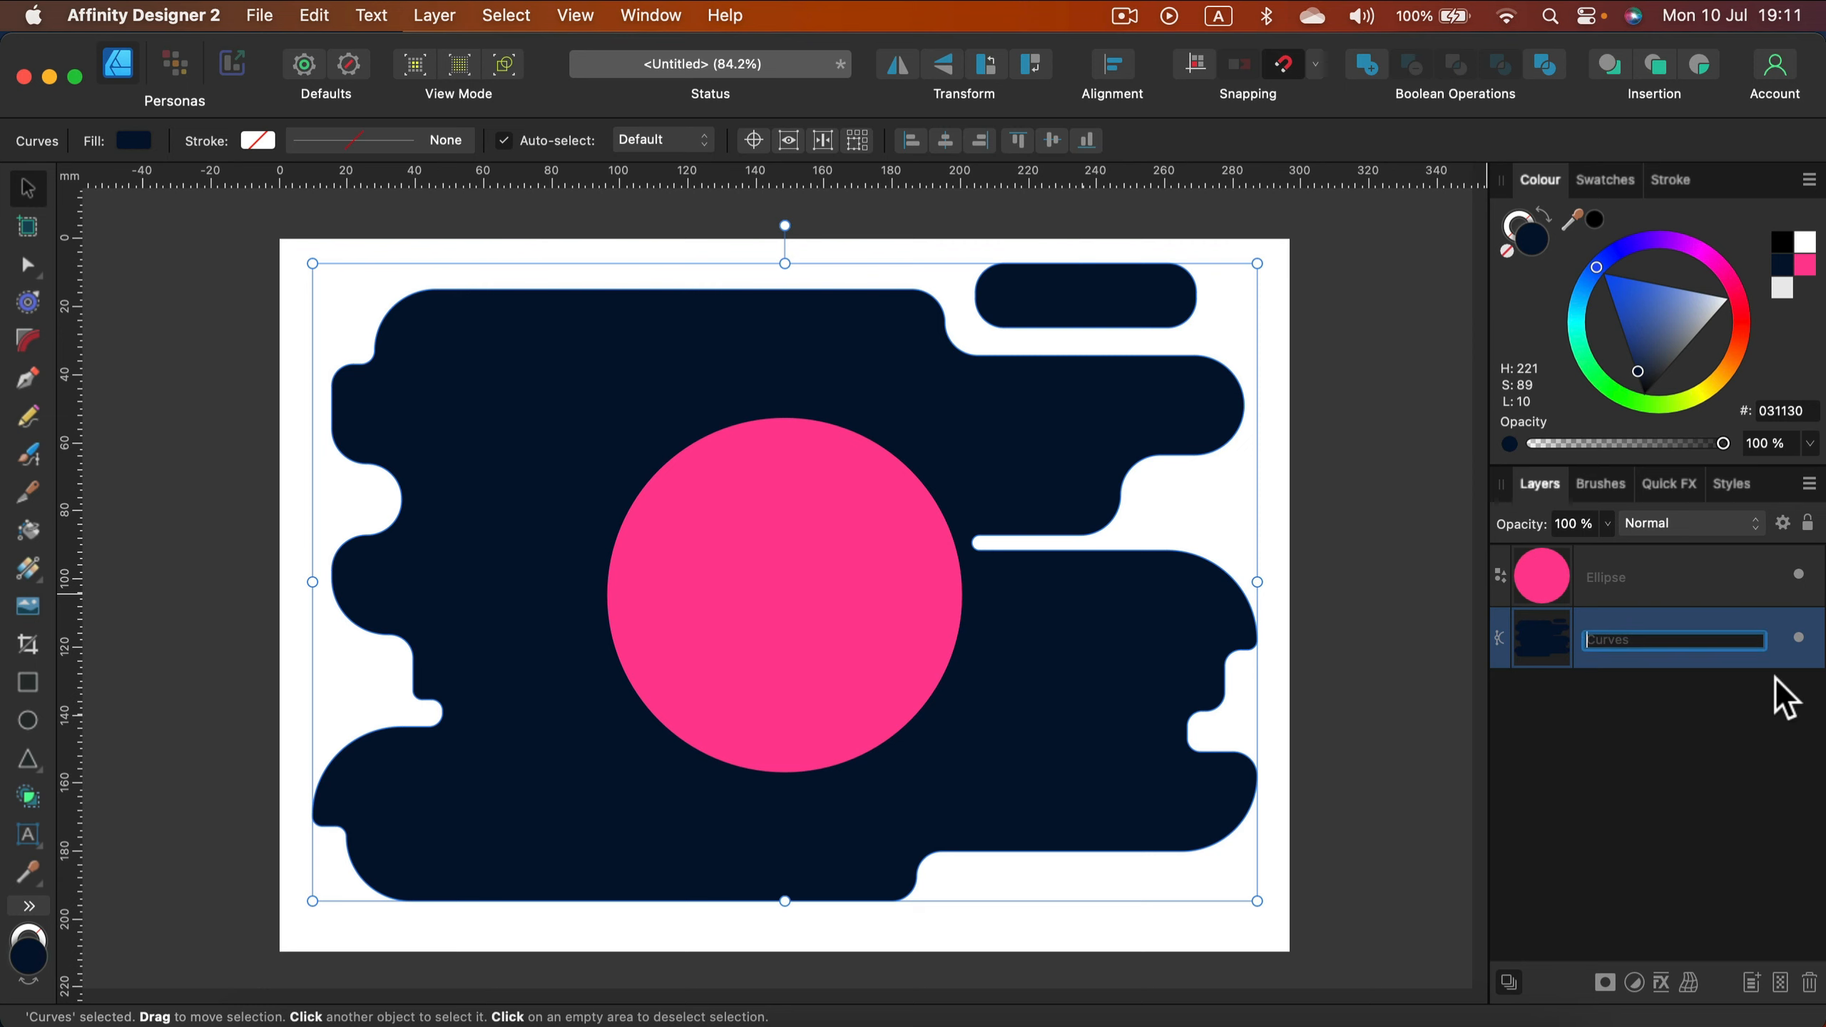
type("ba")
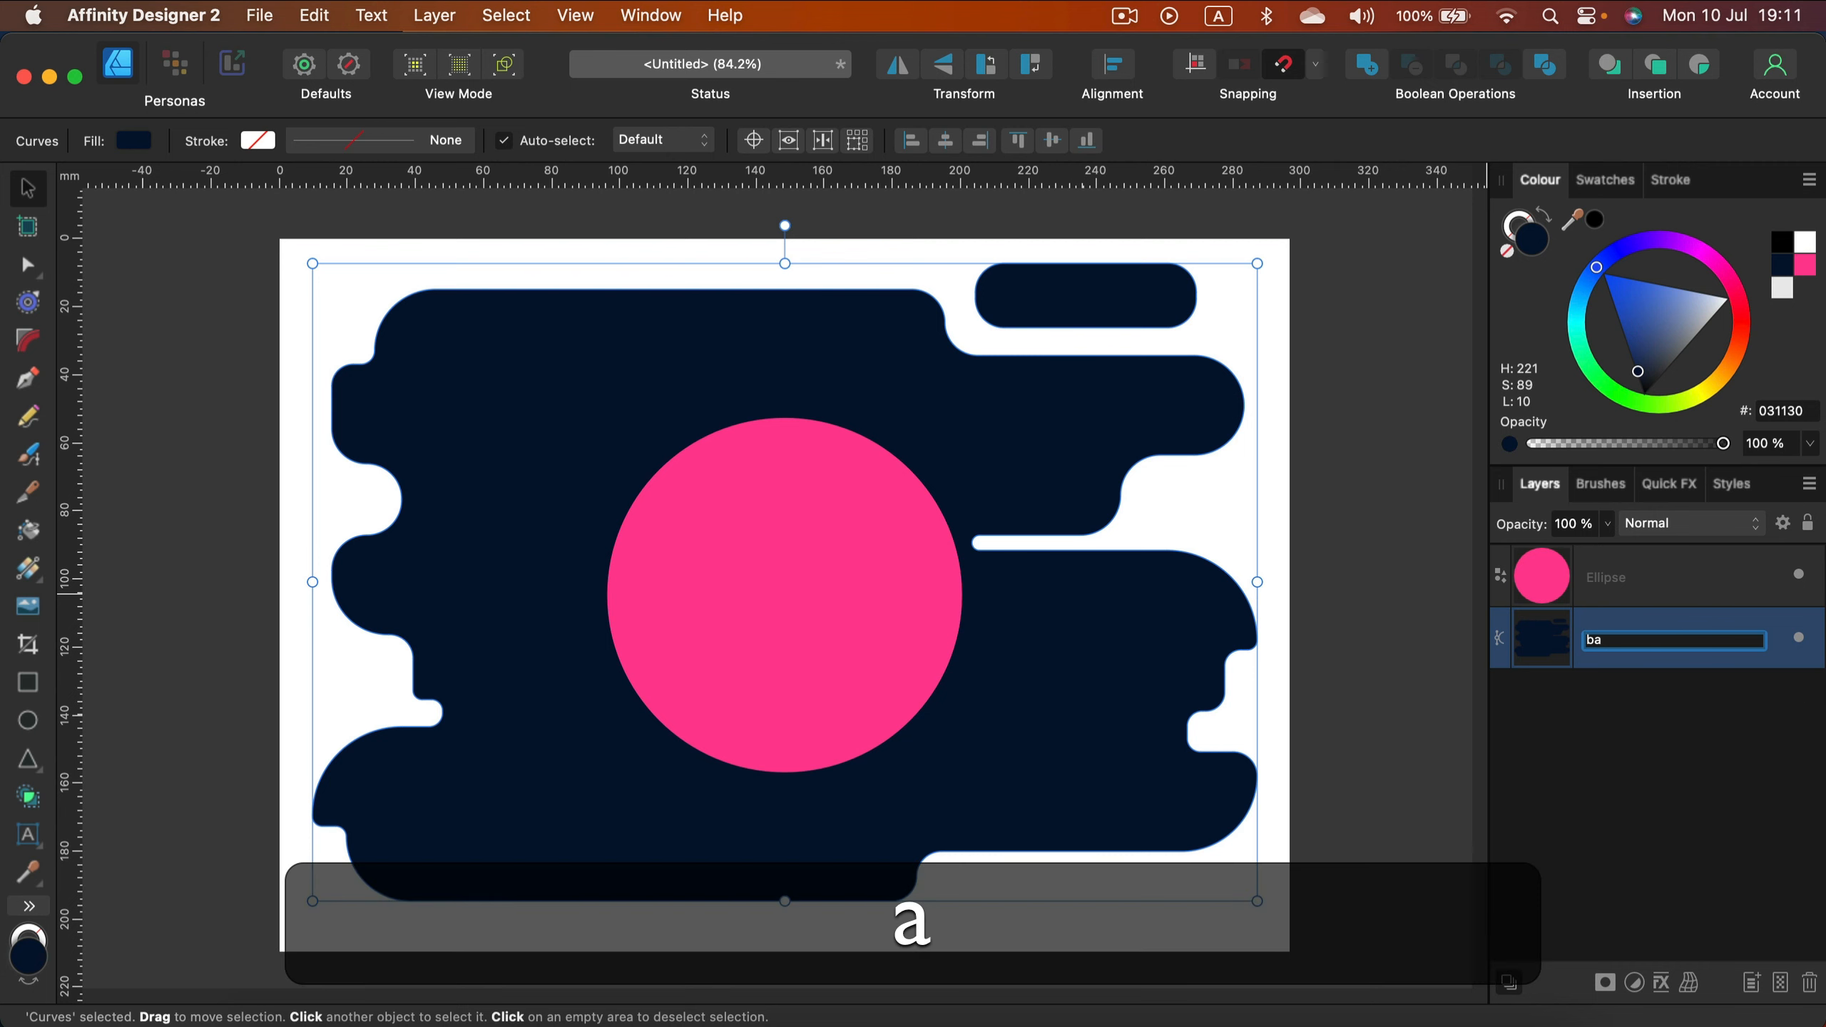
type("ckdrop")
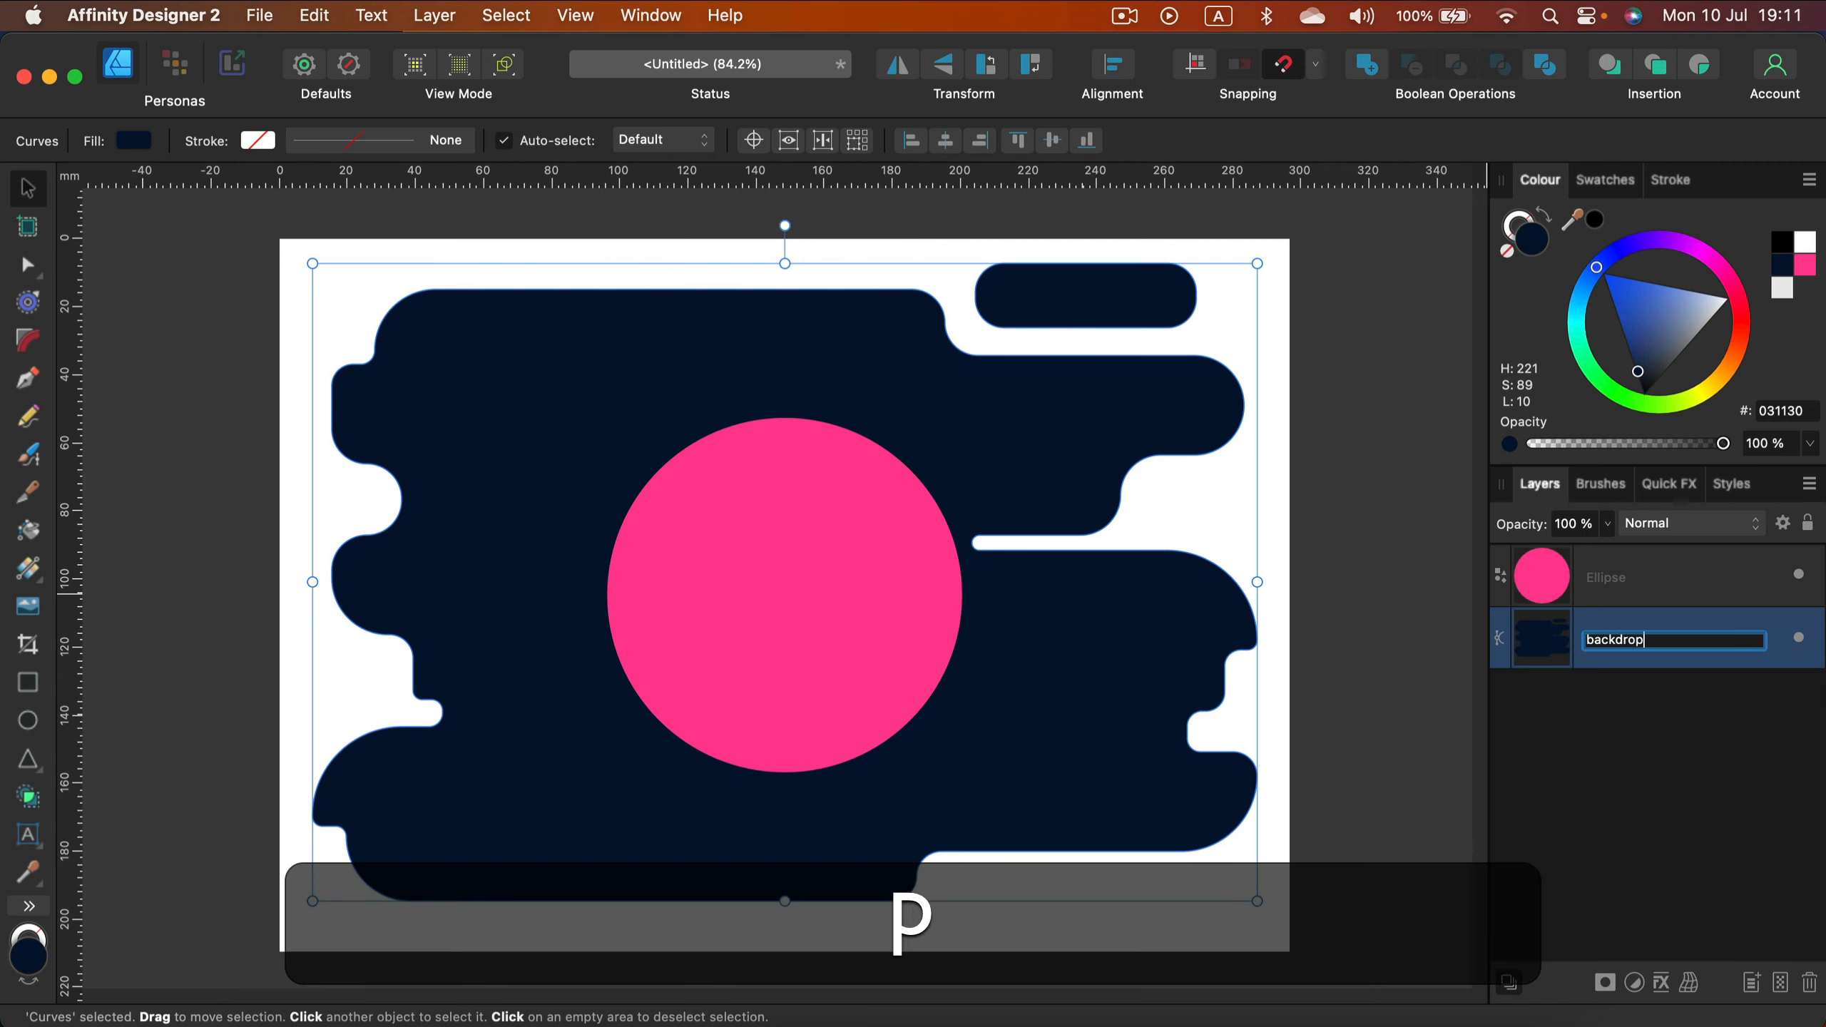
key("Return")
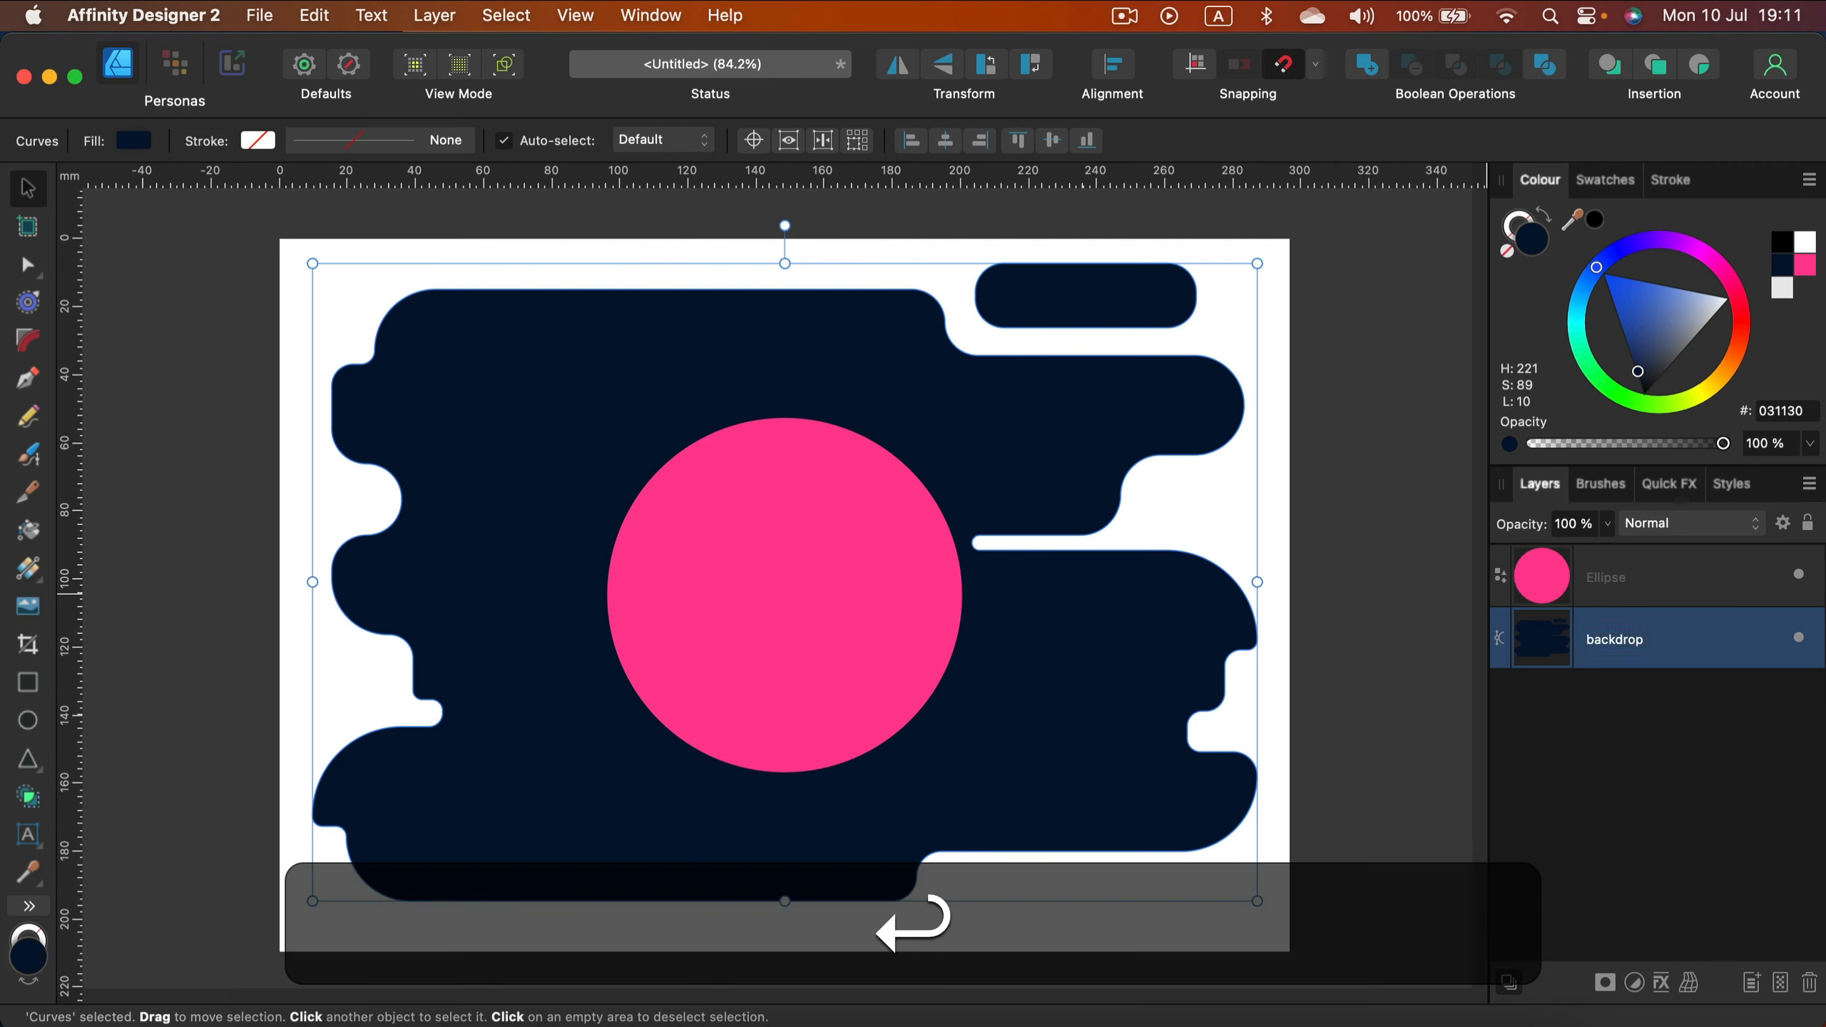
left_click(1809, 524)
Step: Shrink the pink circle around its centre to about 96 mm across
left_click(1732, 587)
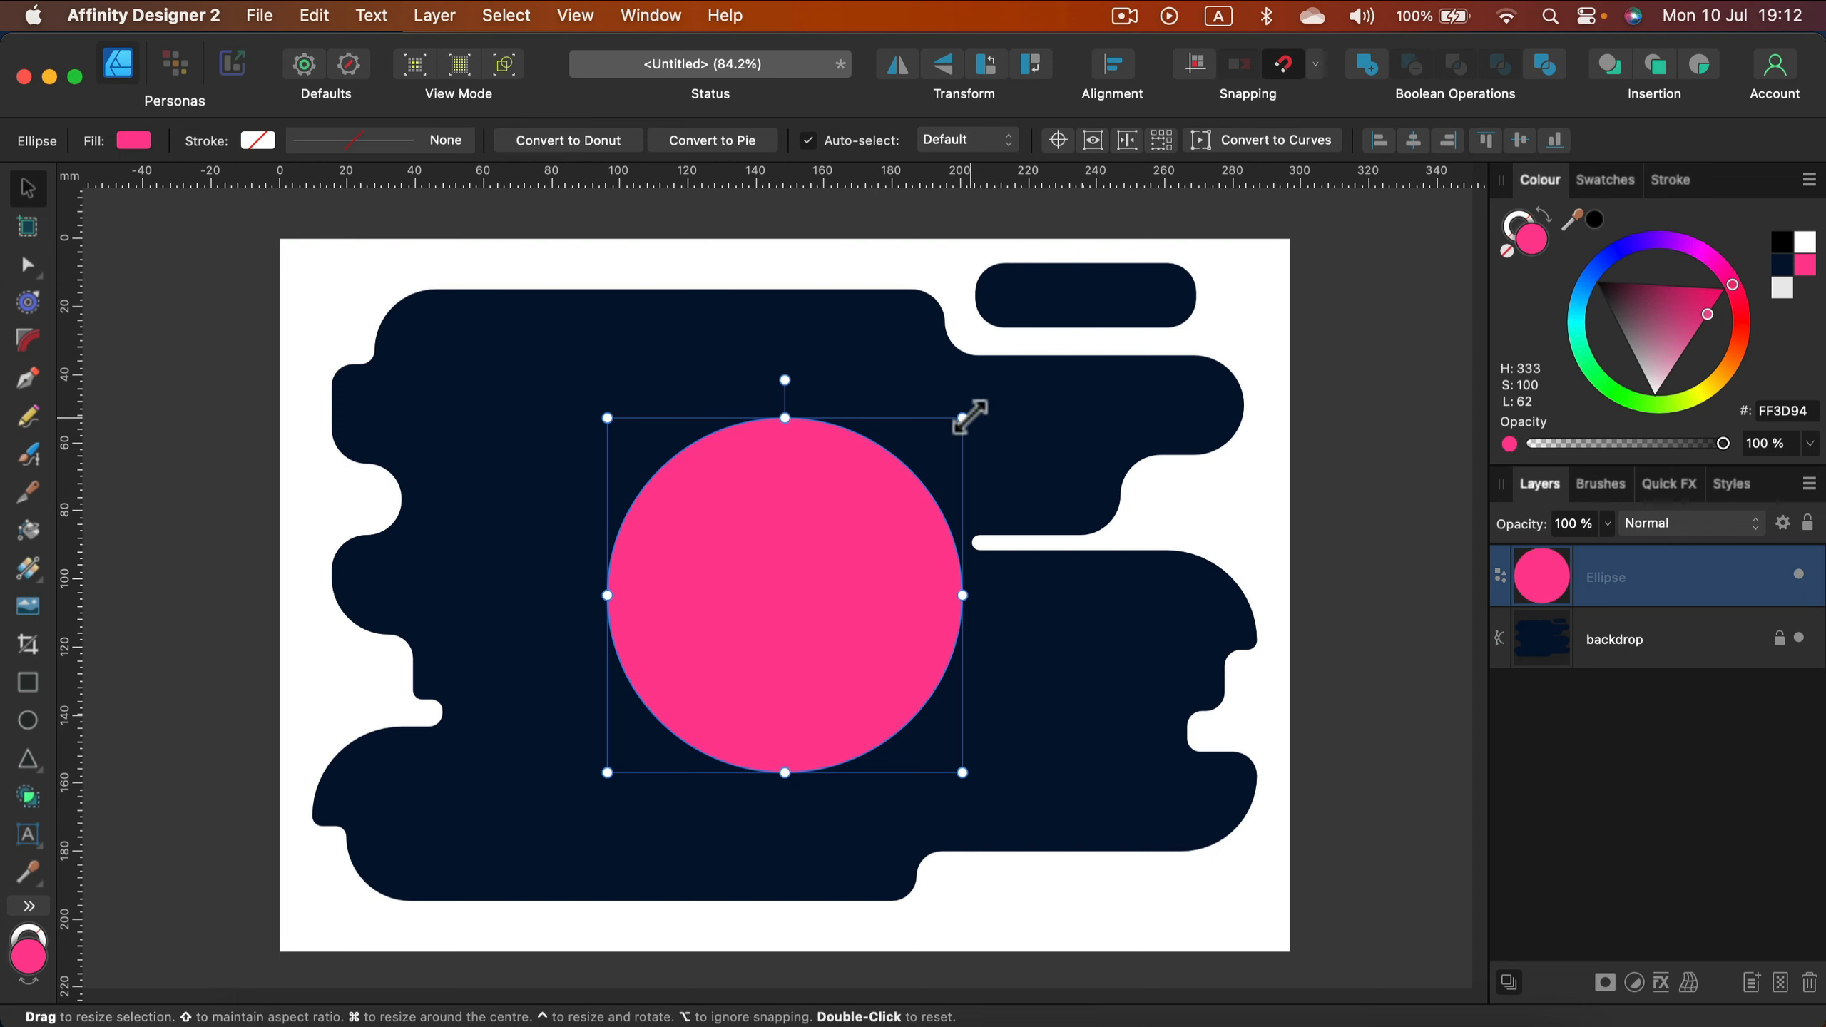
left_click_drag(947, 438, 938, 441)
left_click_drag(867, 577, 878, 572)
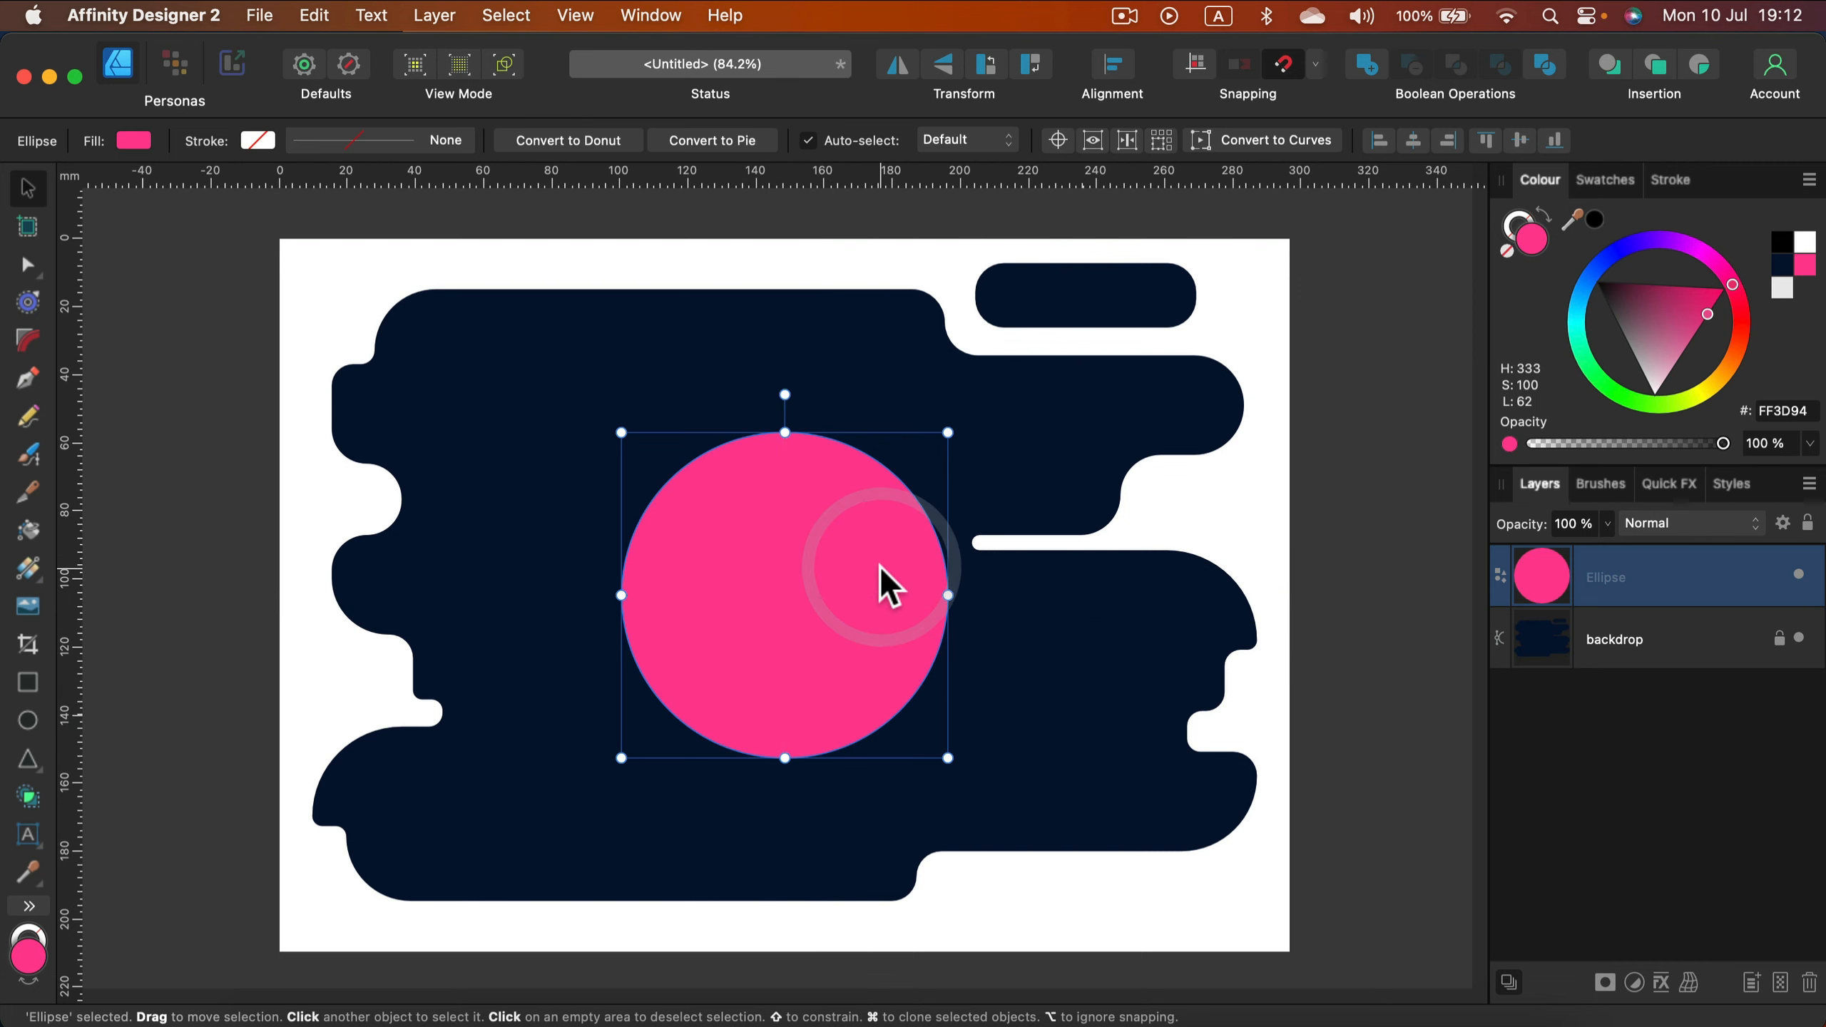
Step: Place three smaller copies of the pink circle, about 55 to 59 mm wide, at the backdrop's upper left, lower right and upper right
key("super")
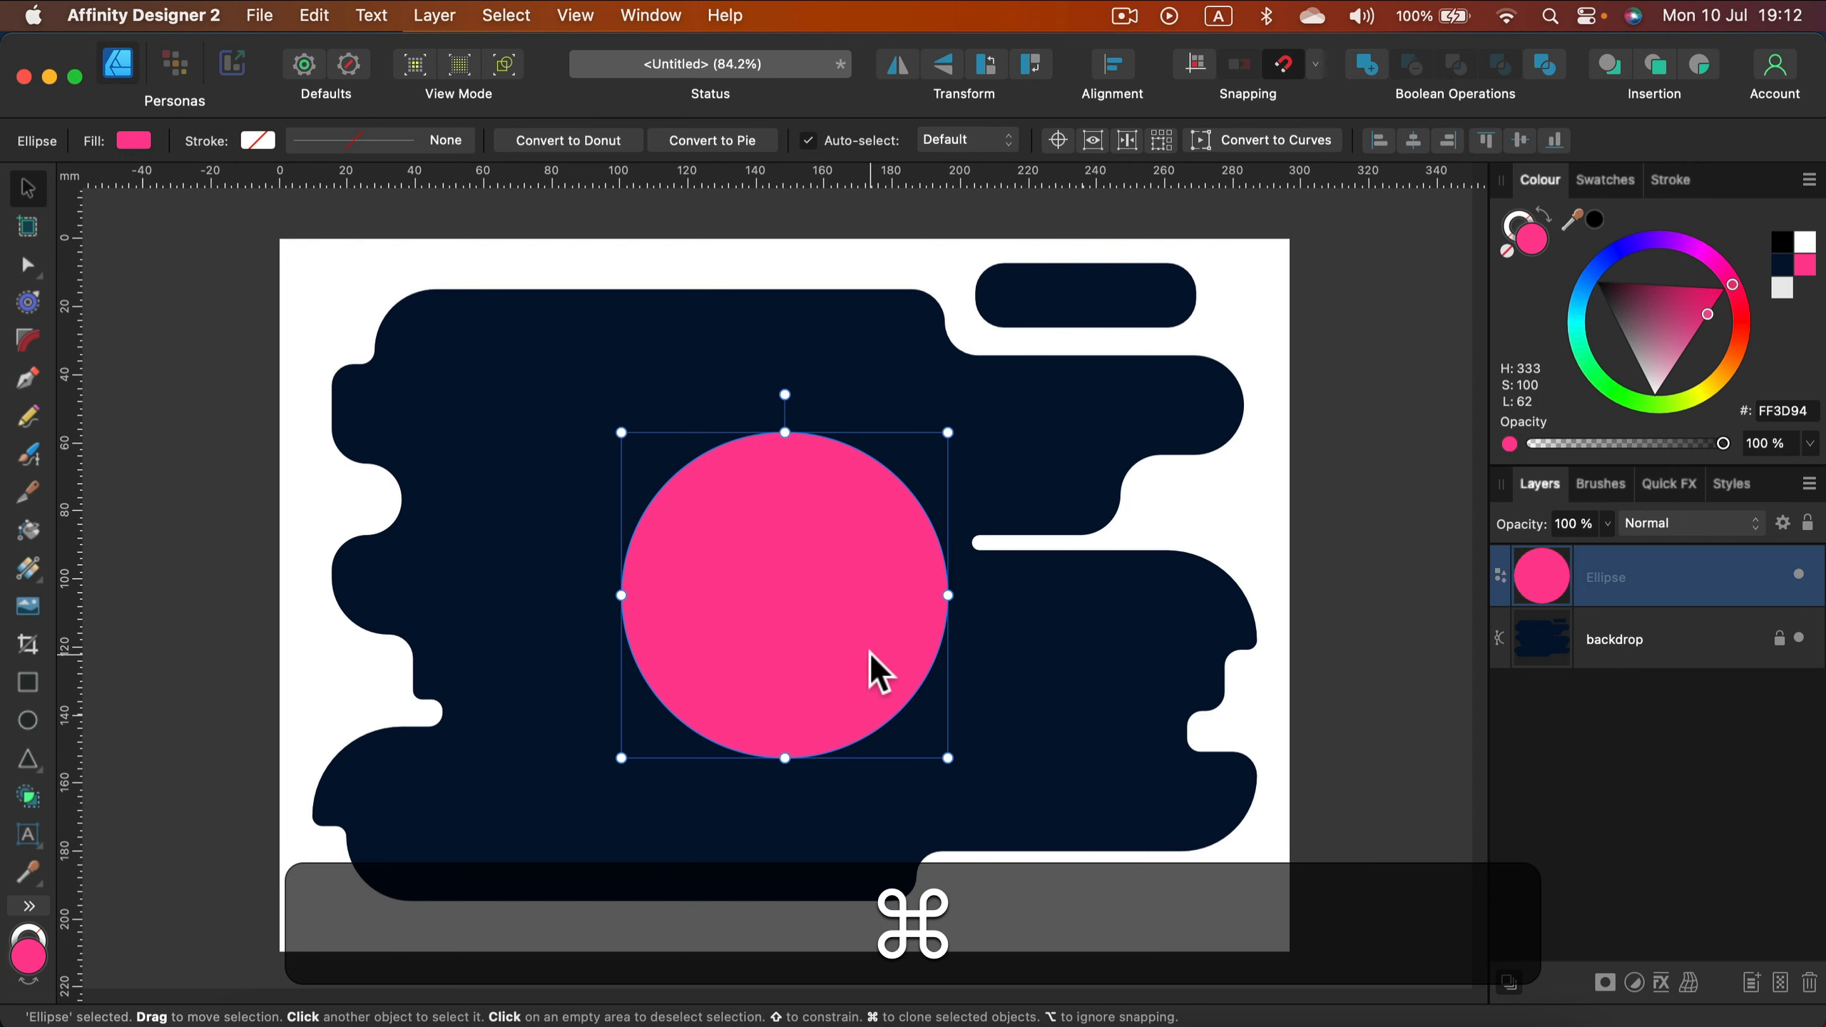
left_click_drag(869, 654, 679, 521)
left_click_drag(756, 625, 632, 501)
left_click_drag(580, 442, 1150, 486)
mouse_move(1236, 558)
left_mouse_down()
mouse_move(1206, 522)
mouse_move(1228, 538)
left_mouse_up()
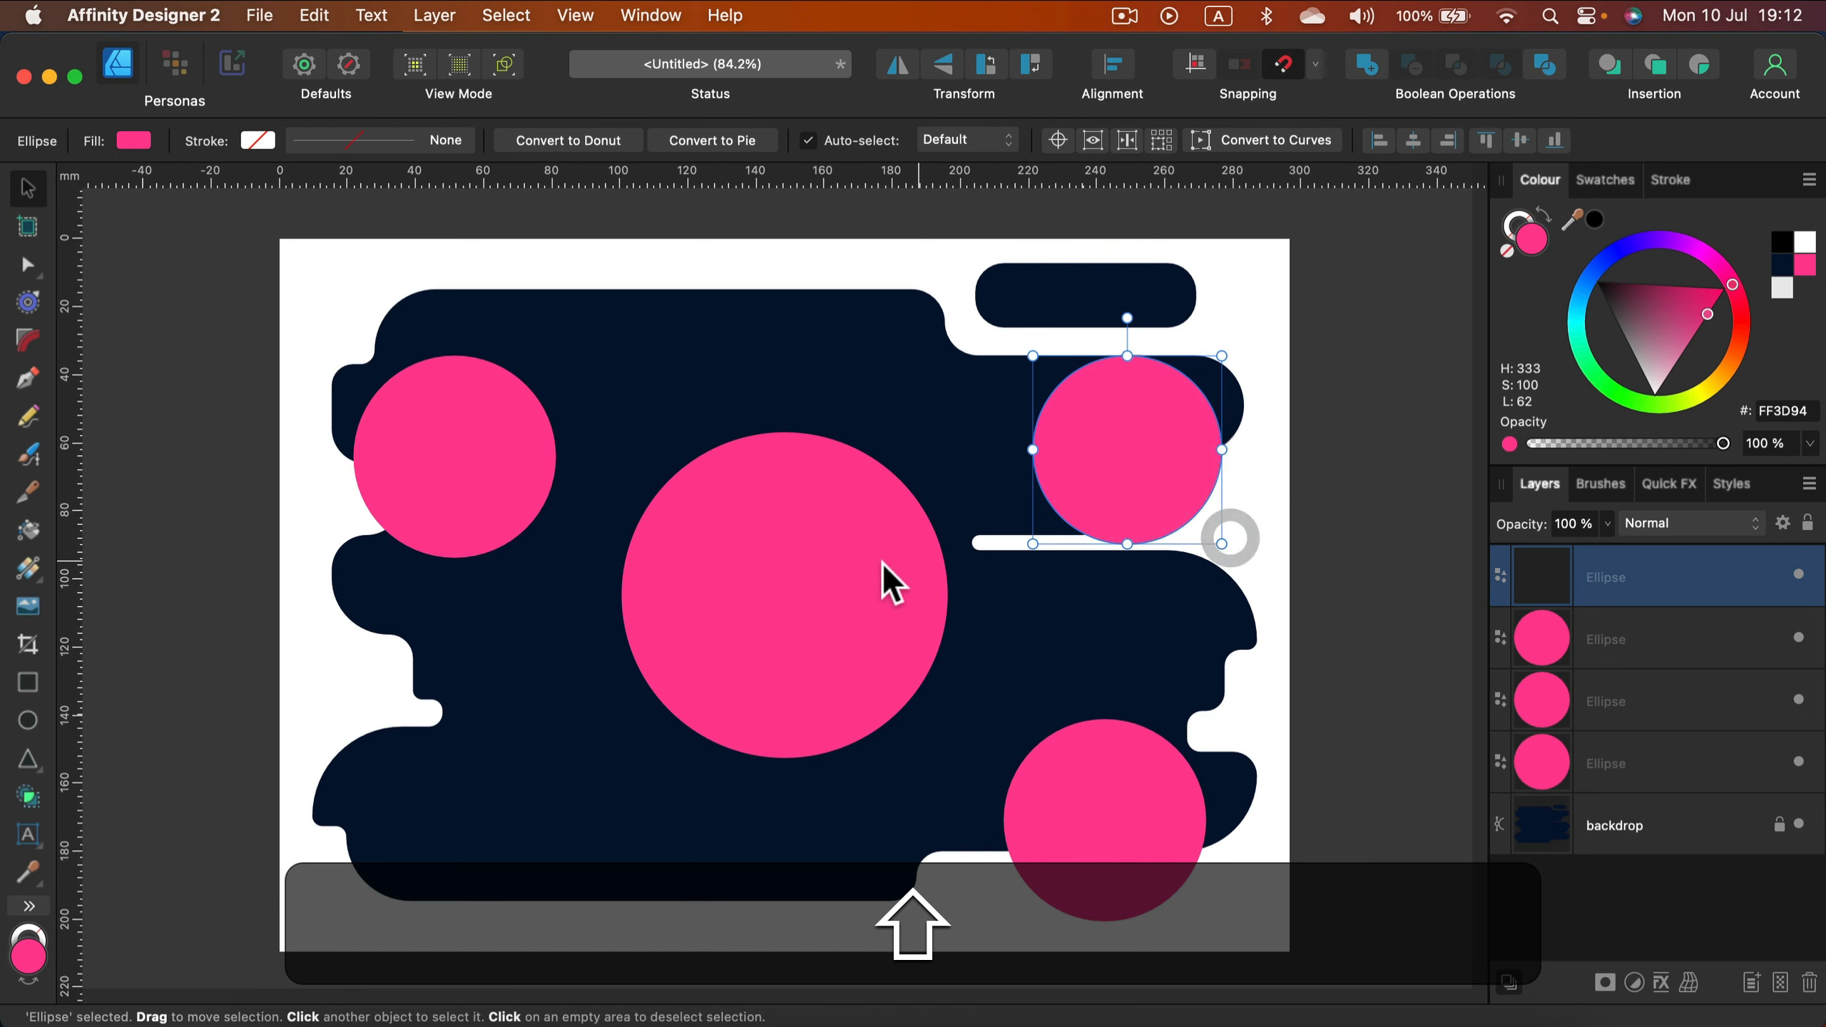
left_click_drag(1155, 485, 1068, 435)
Step: Shift the large central circle slightly down and to the left, and deselect it
left_click(782, 617)
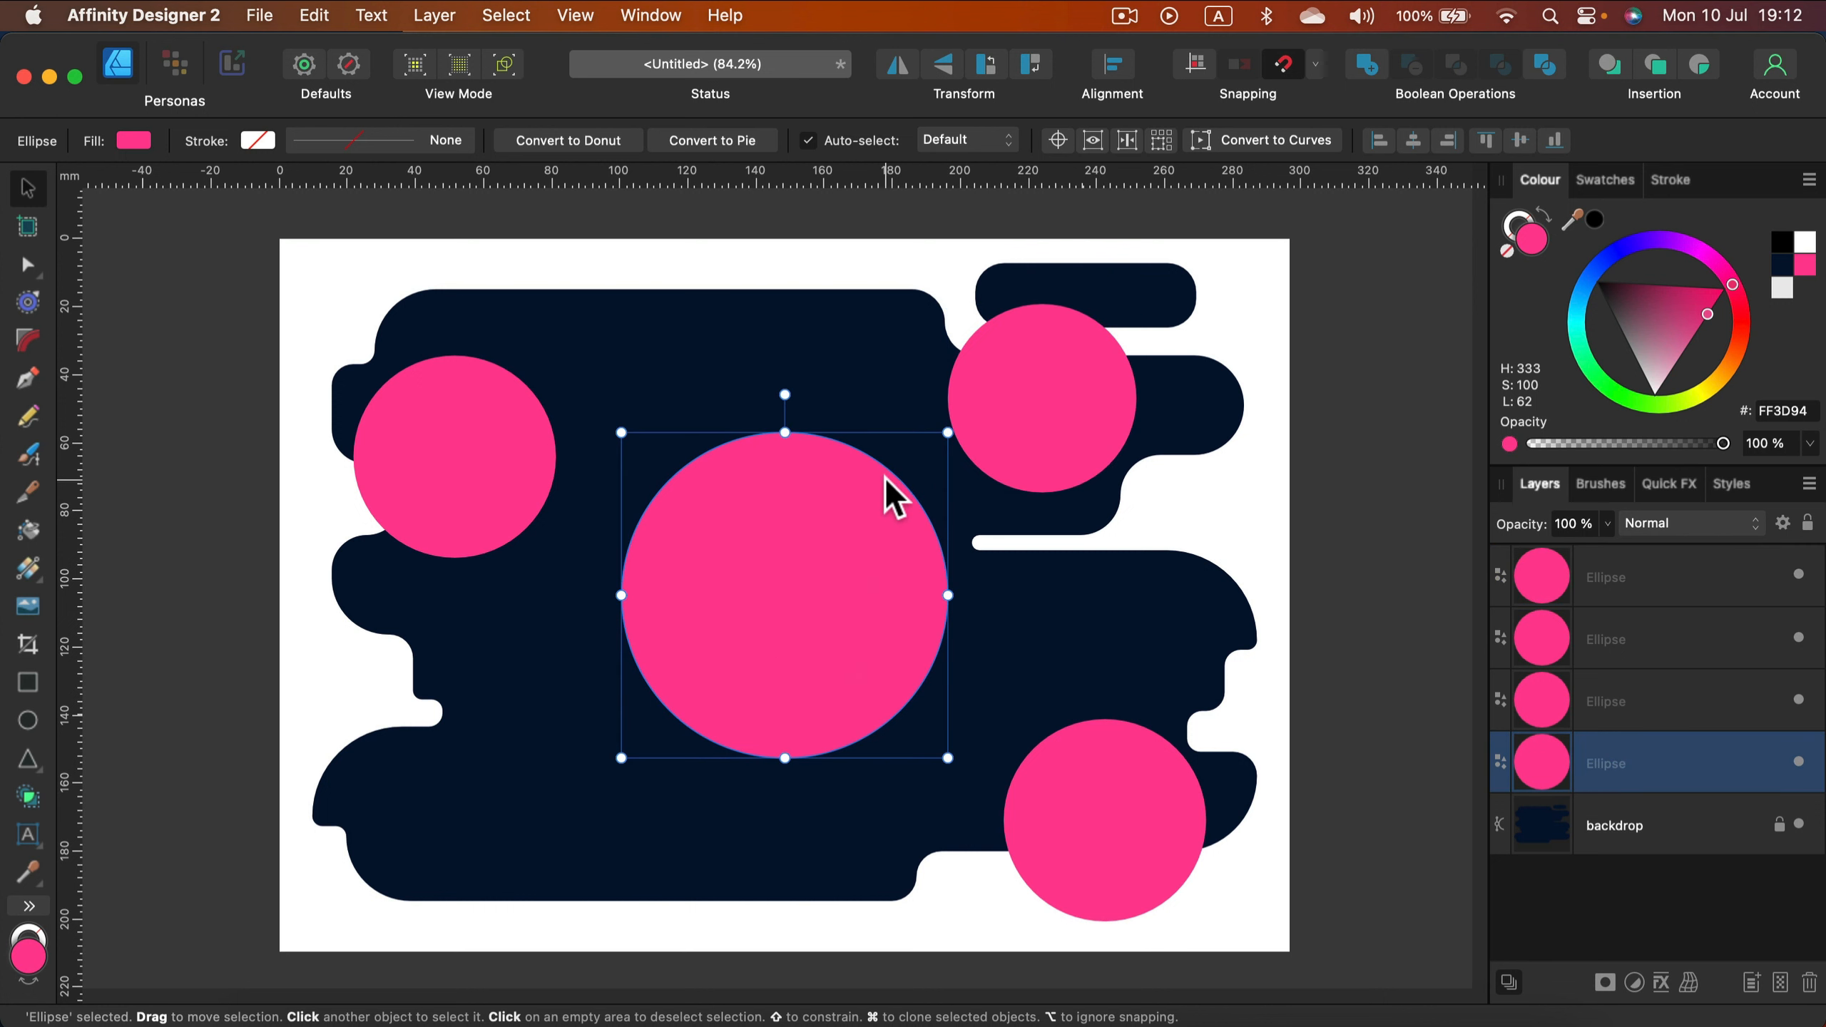
left_click_drag(888, 493, 866, 500)
left_click(866, 336)
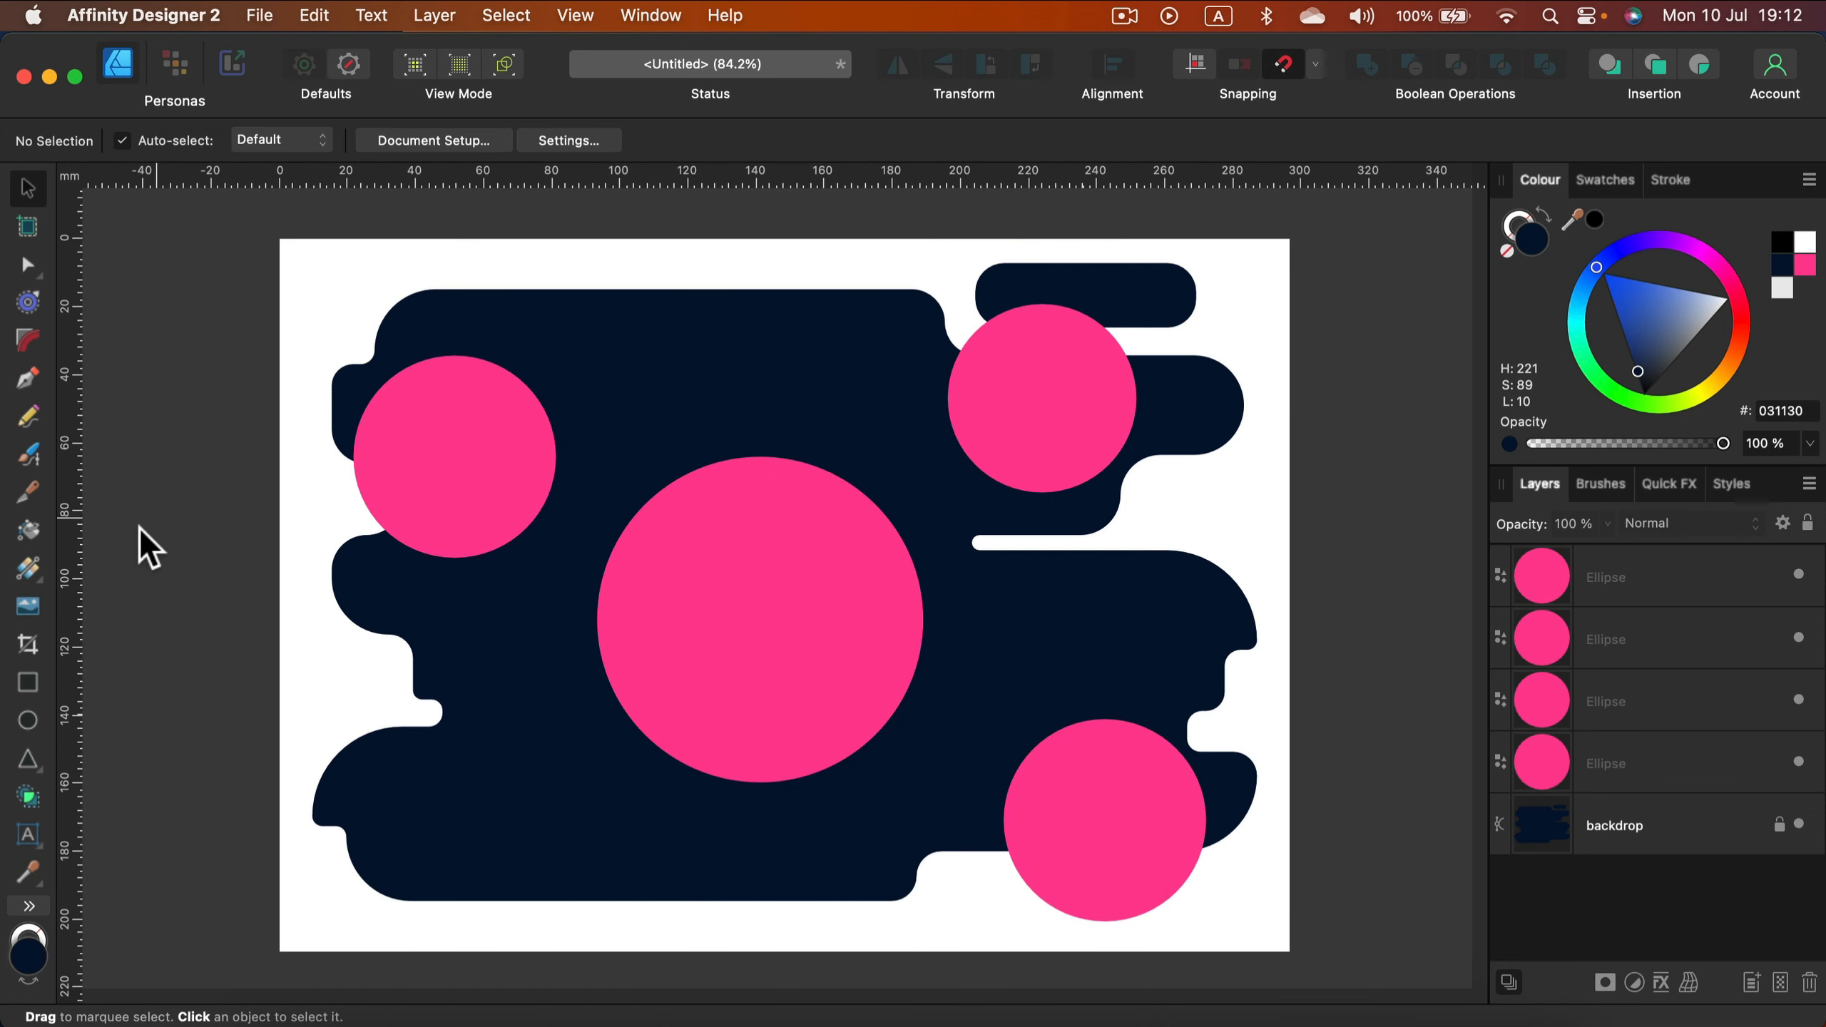
Step: Draw a star about 33 mm wide above the central circle, fill it white and set its points to 4
left_click(36, 764)
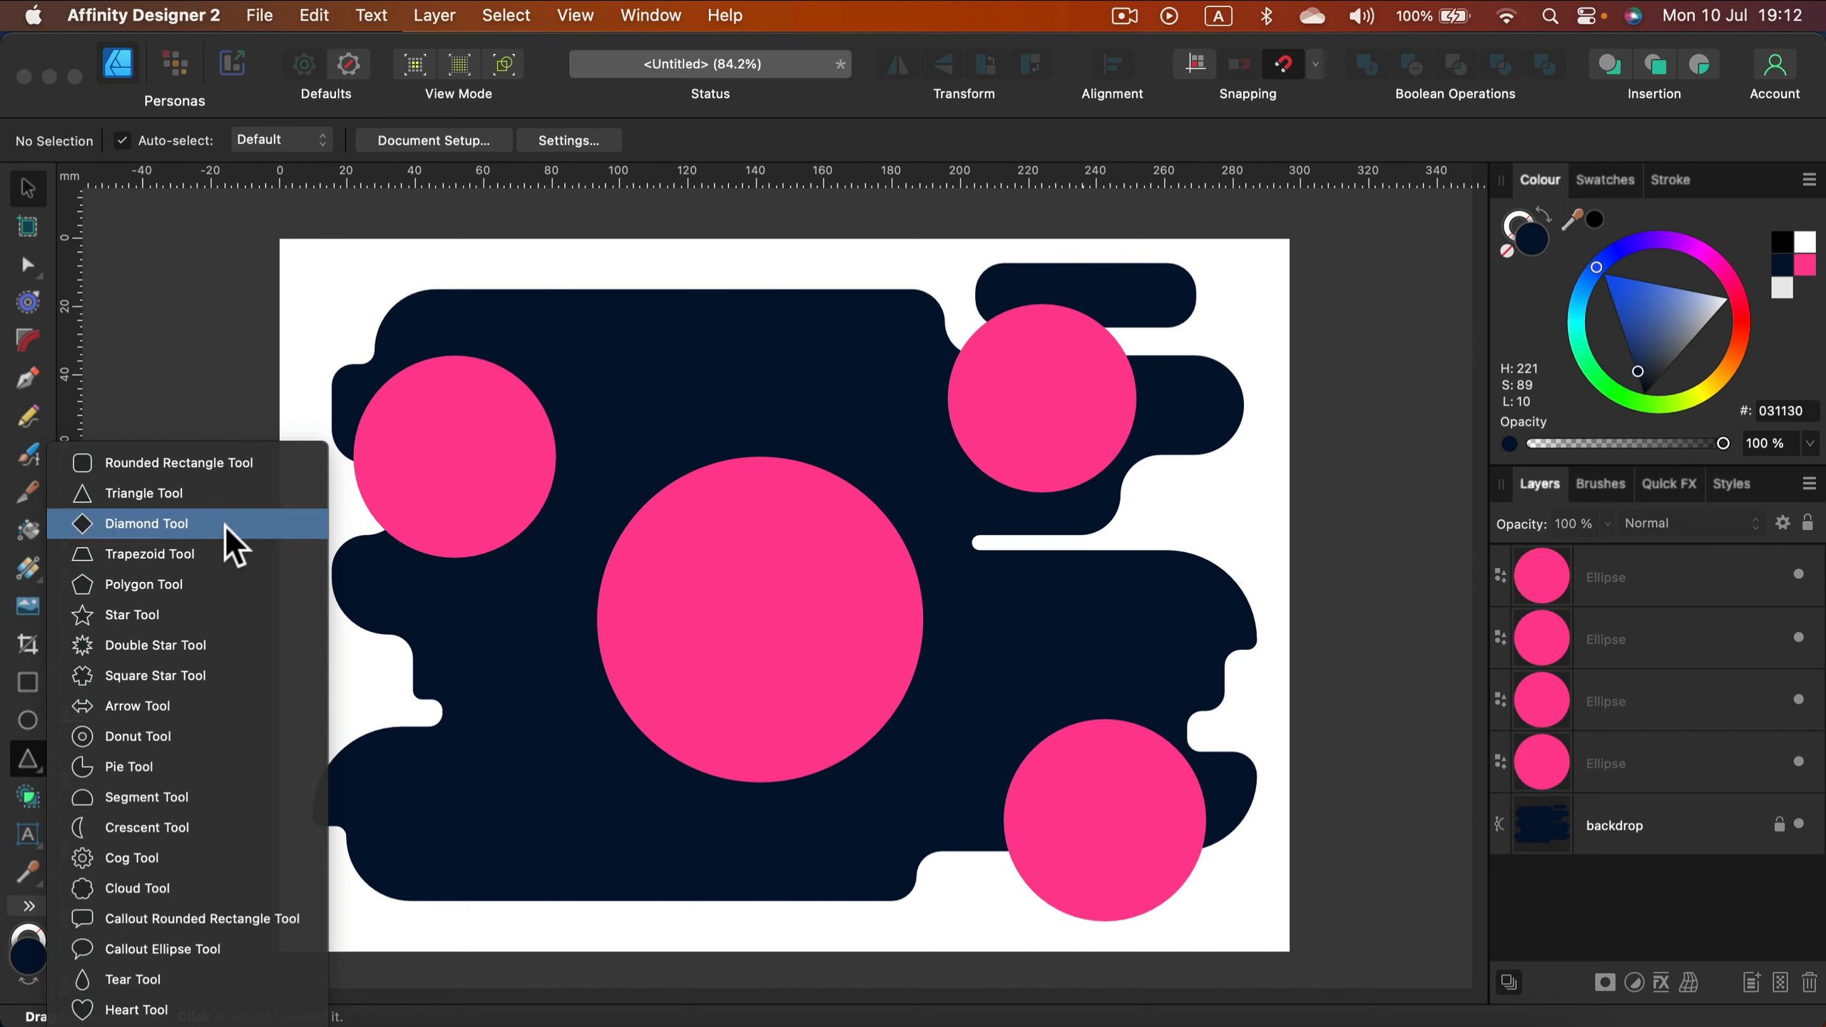
left_click(197, 620)
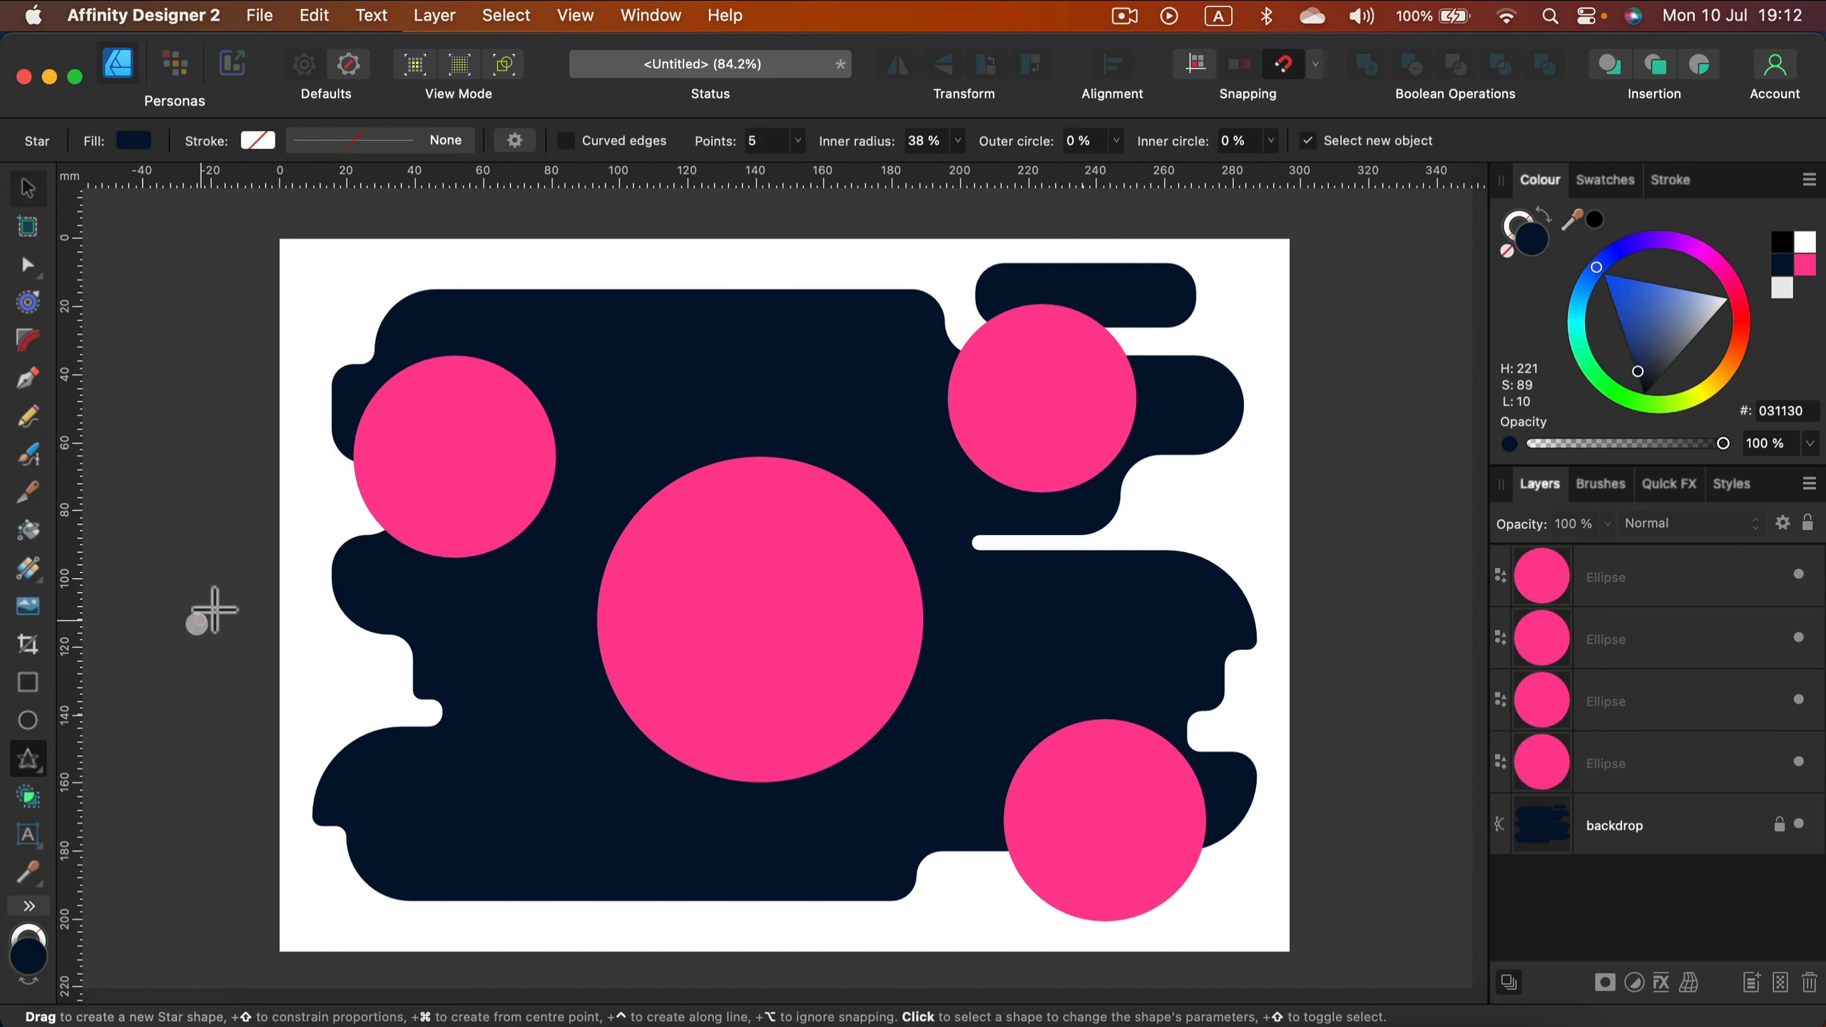
left_click_drag(619, 318, 732, 430)
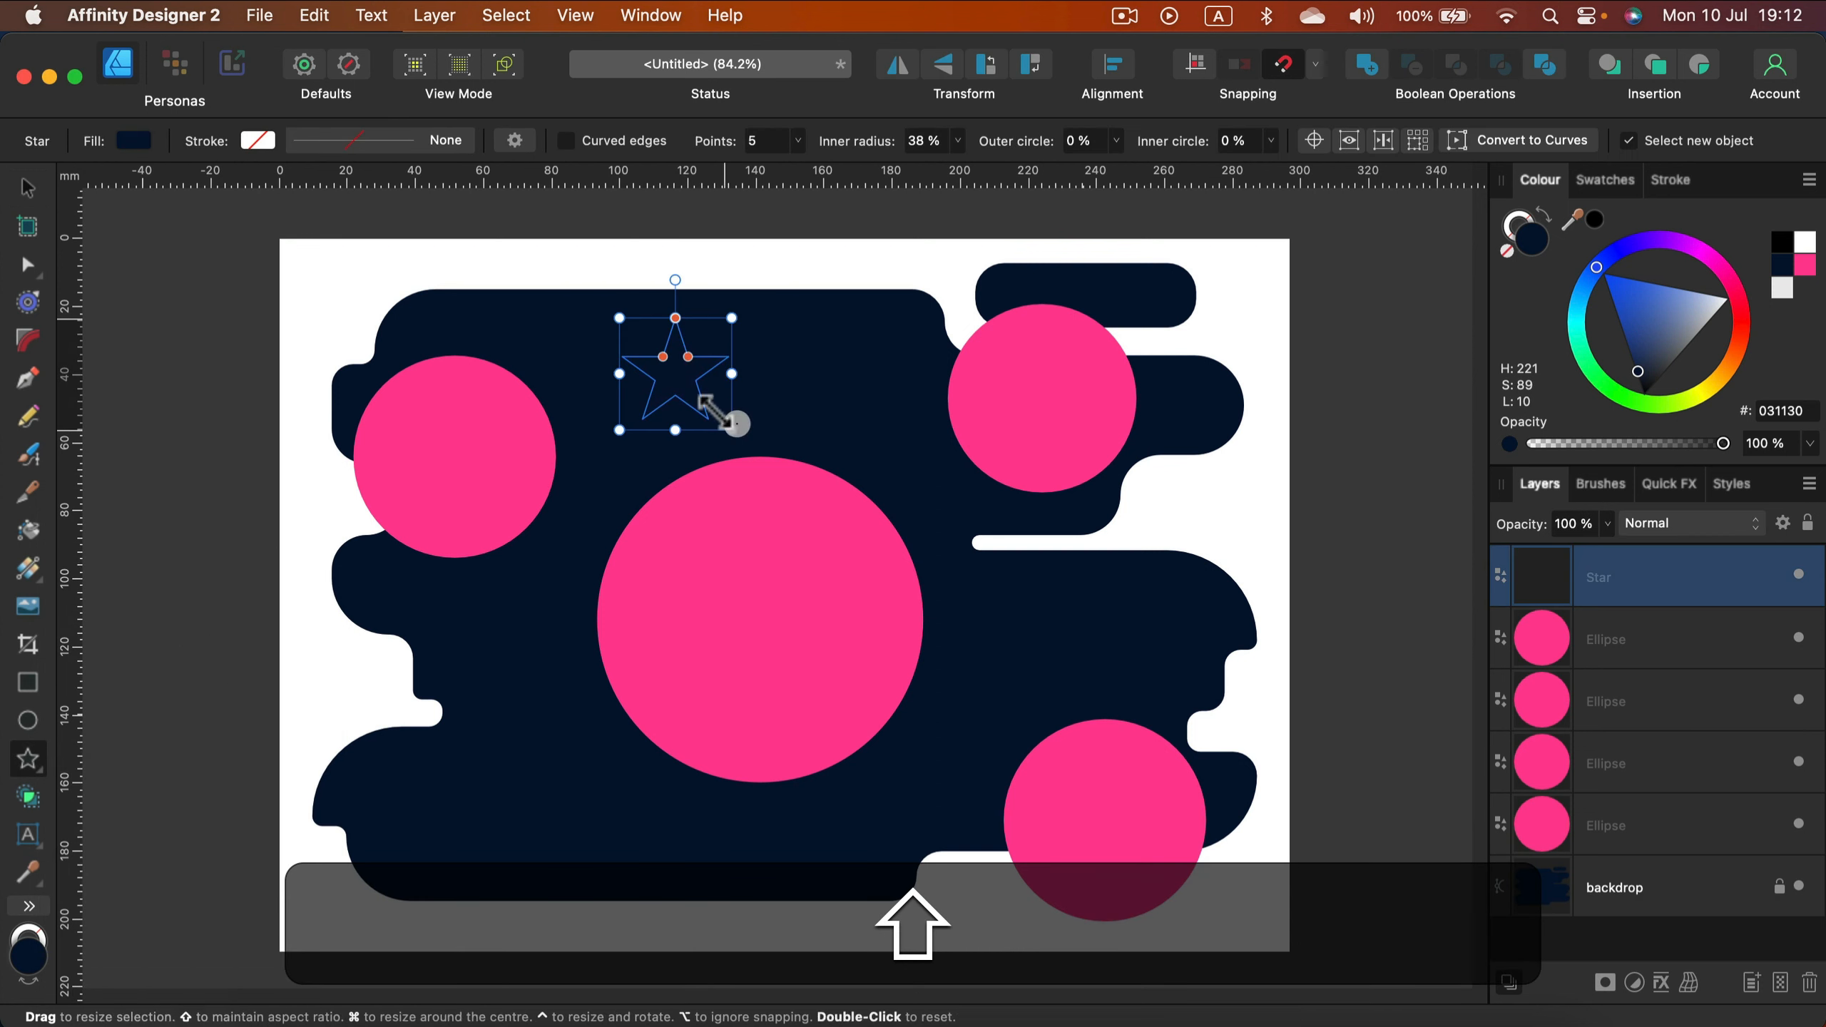
left_click_drag(1701, 324, 1777, 315)
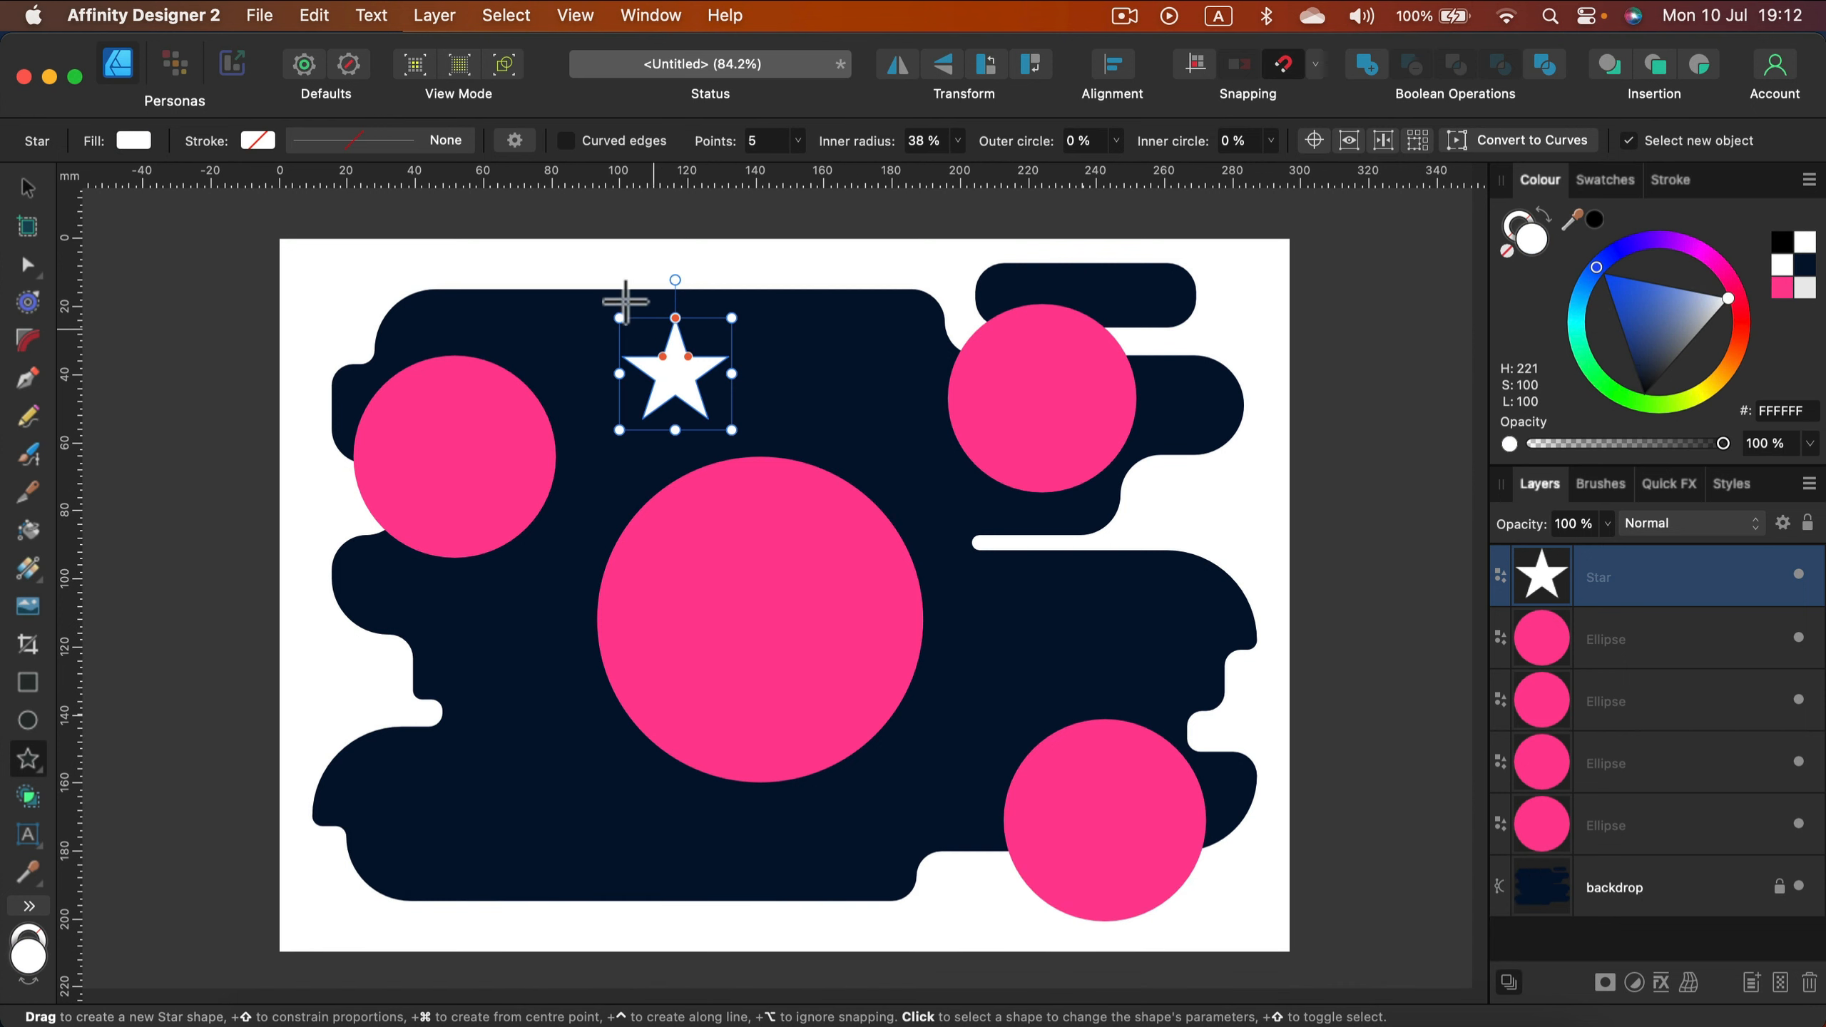
left_click(798, 141)
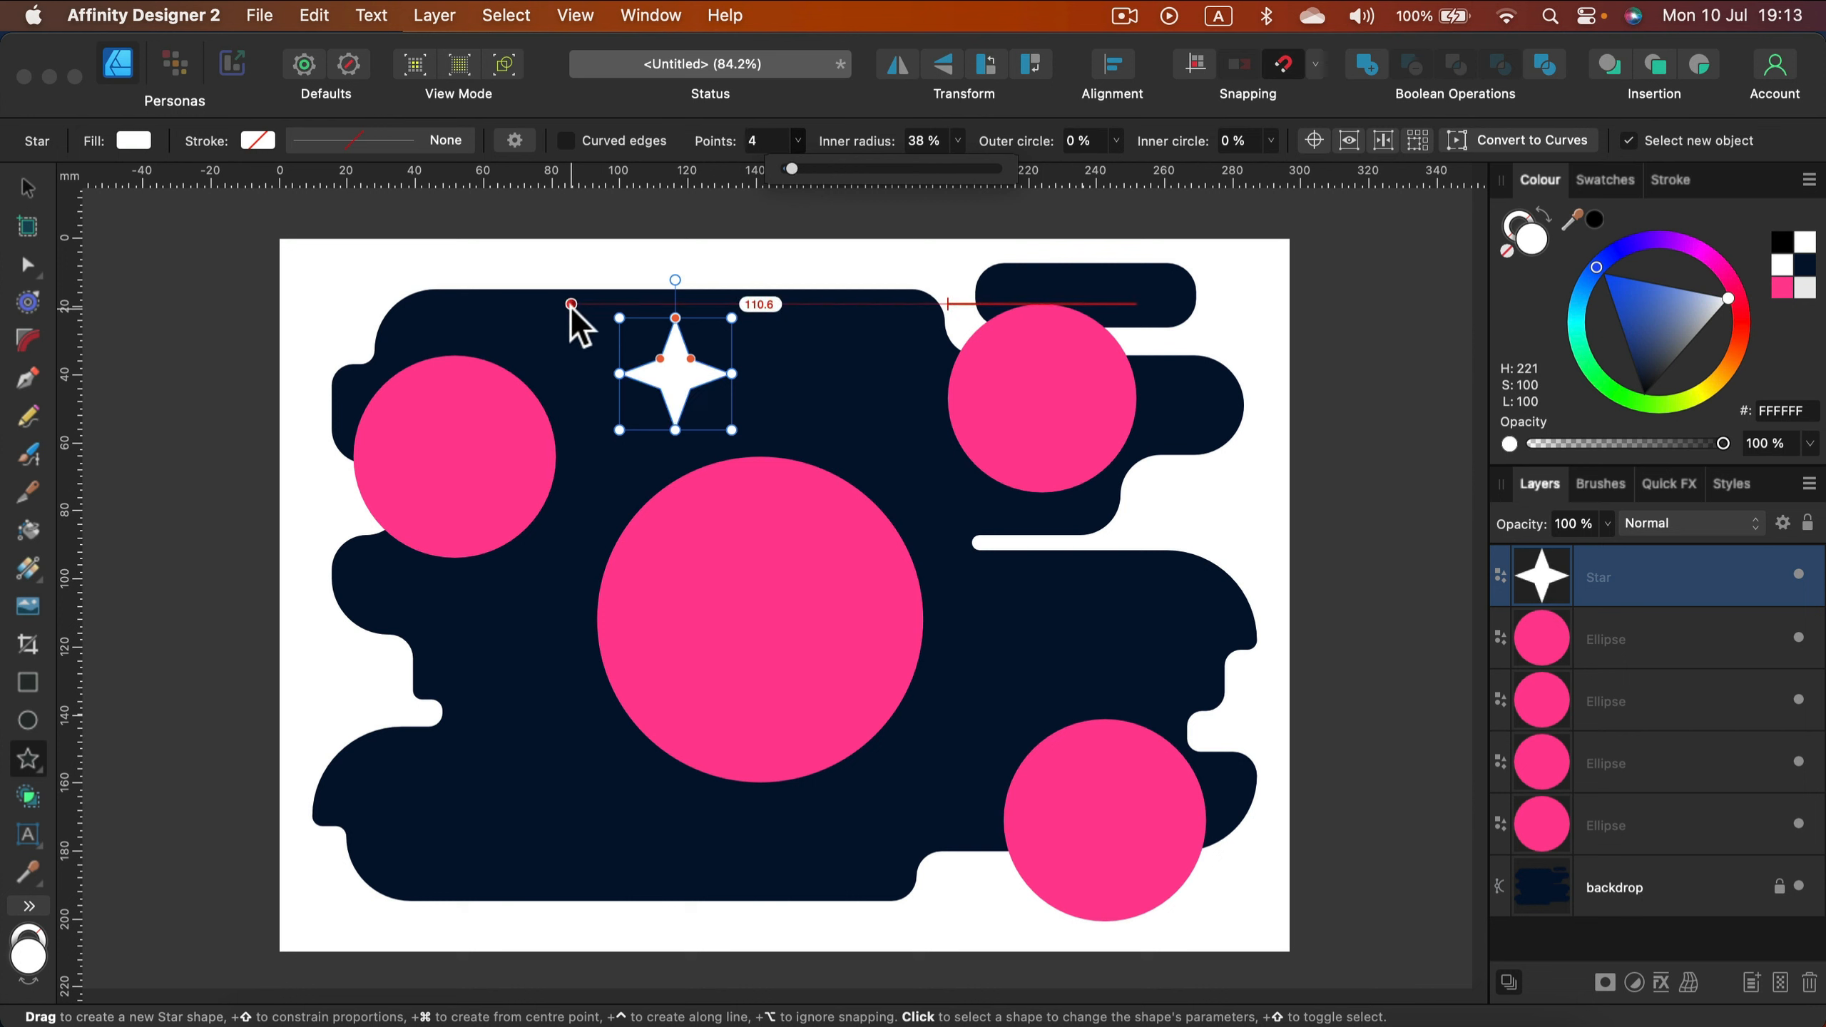
Step: Round all corners of the white star with a 1.5 mm radius and convert it to curves
left_click(27, 339)
left_click_drag(595, 309, 813, 458)
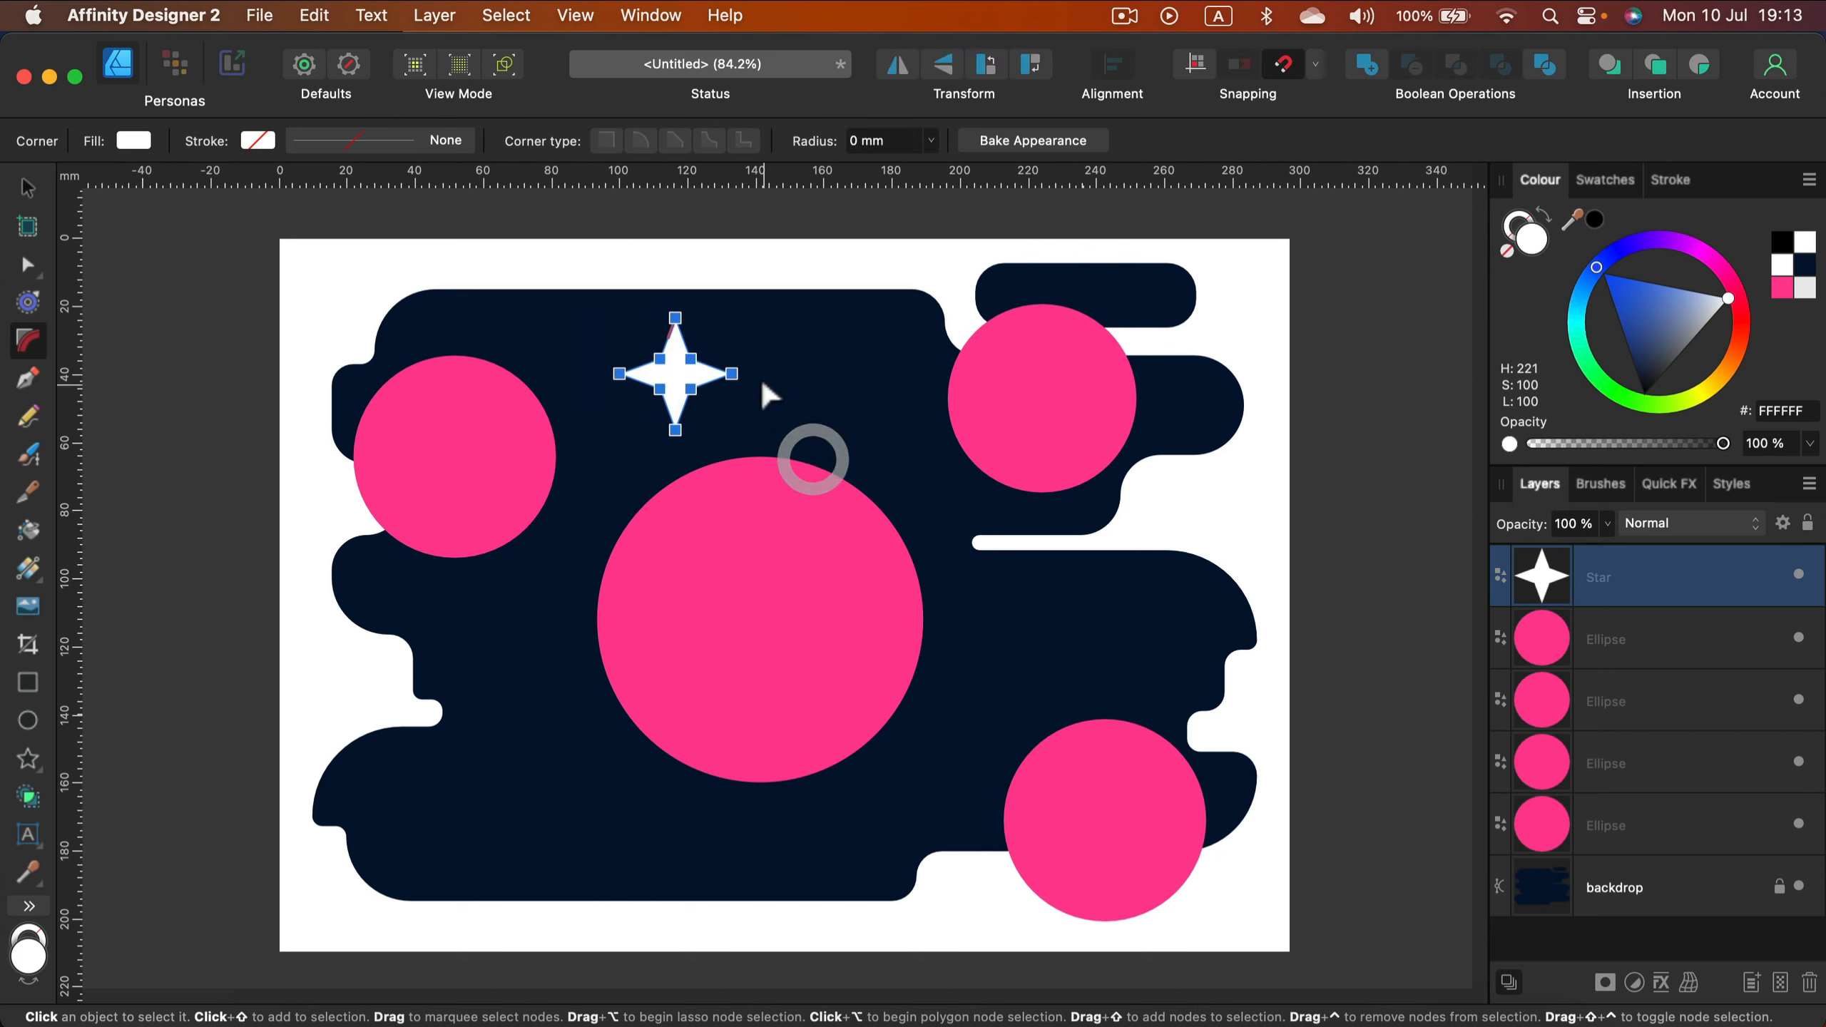
left_click_drag(732, 368, 722, 384)
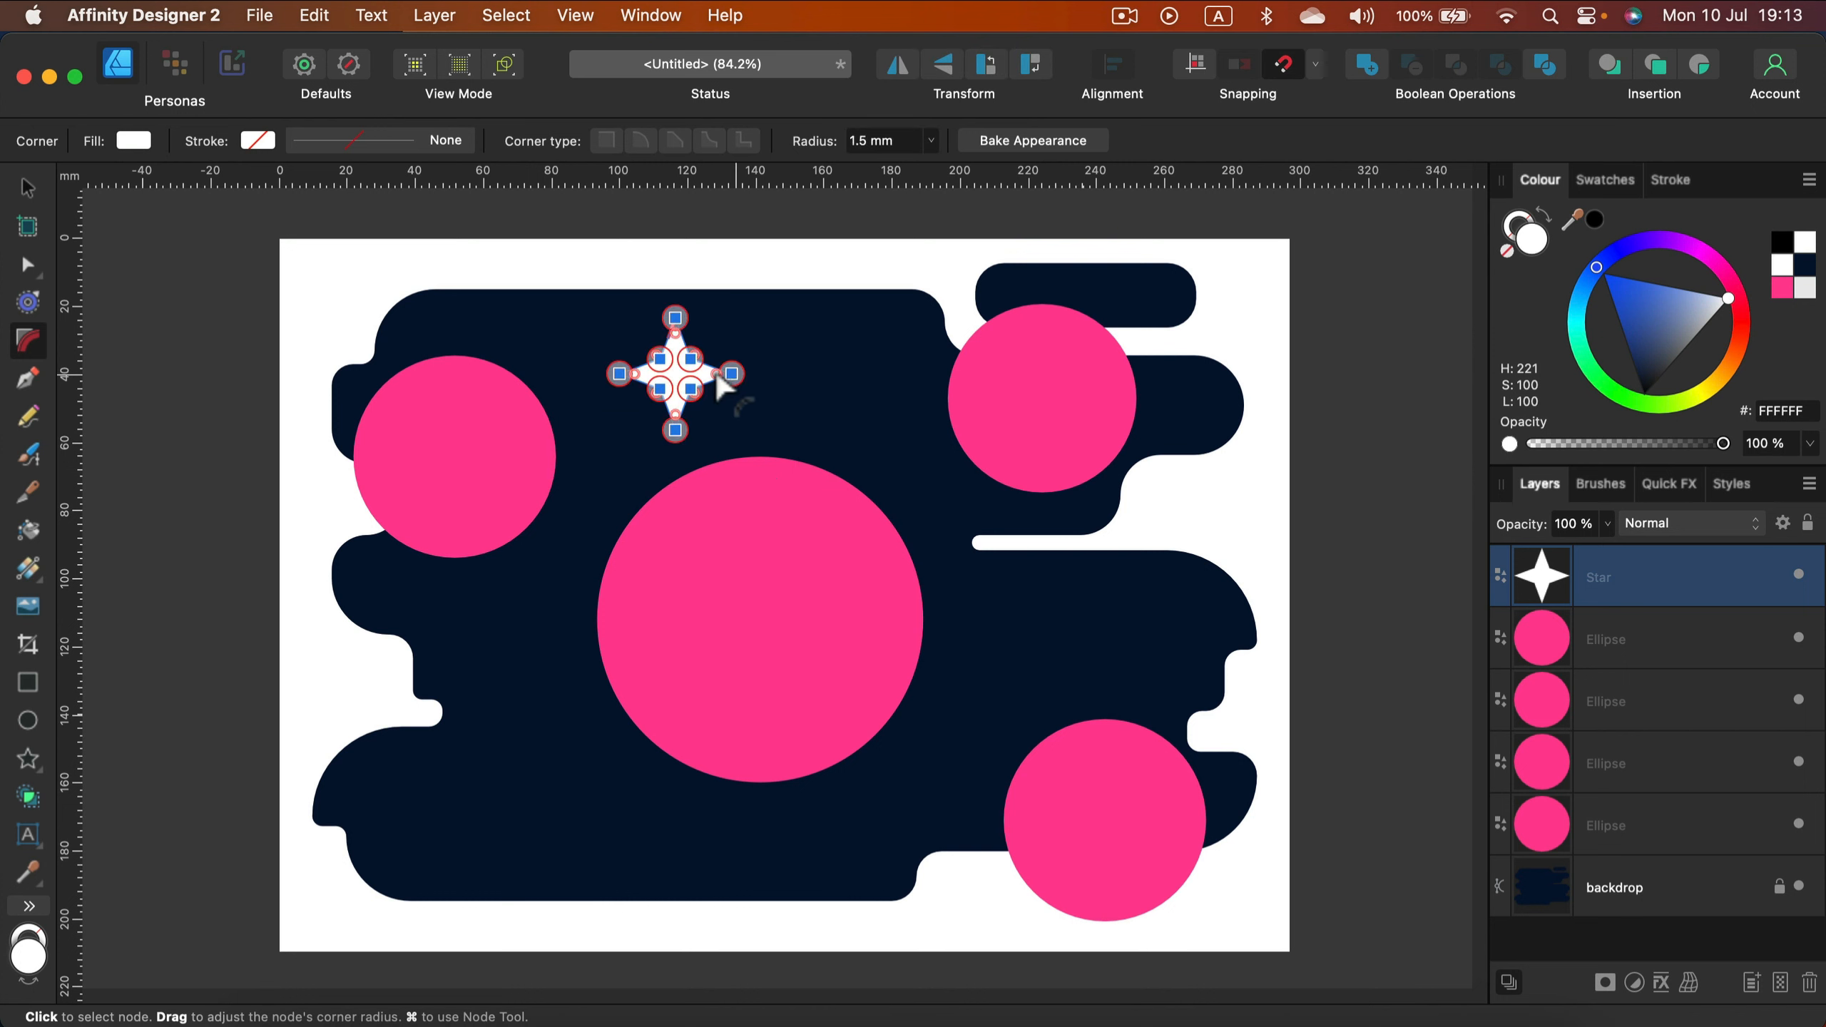
key("super+Return")
Step: Scale the white star down proportionally to about 27 mm wide
left_click(21, 192)
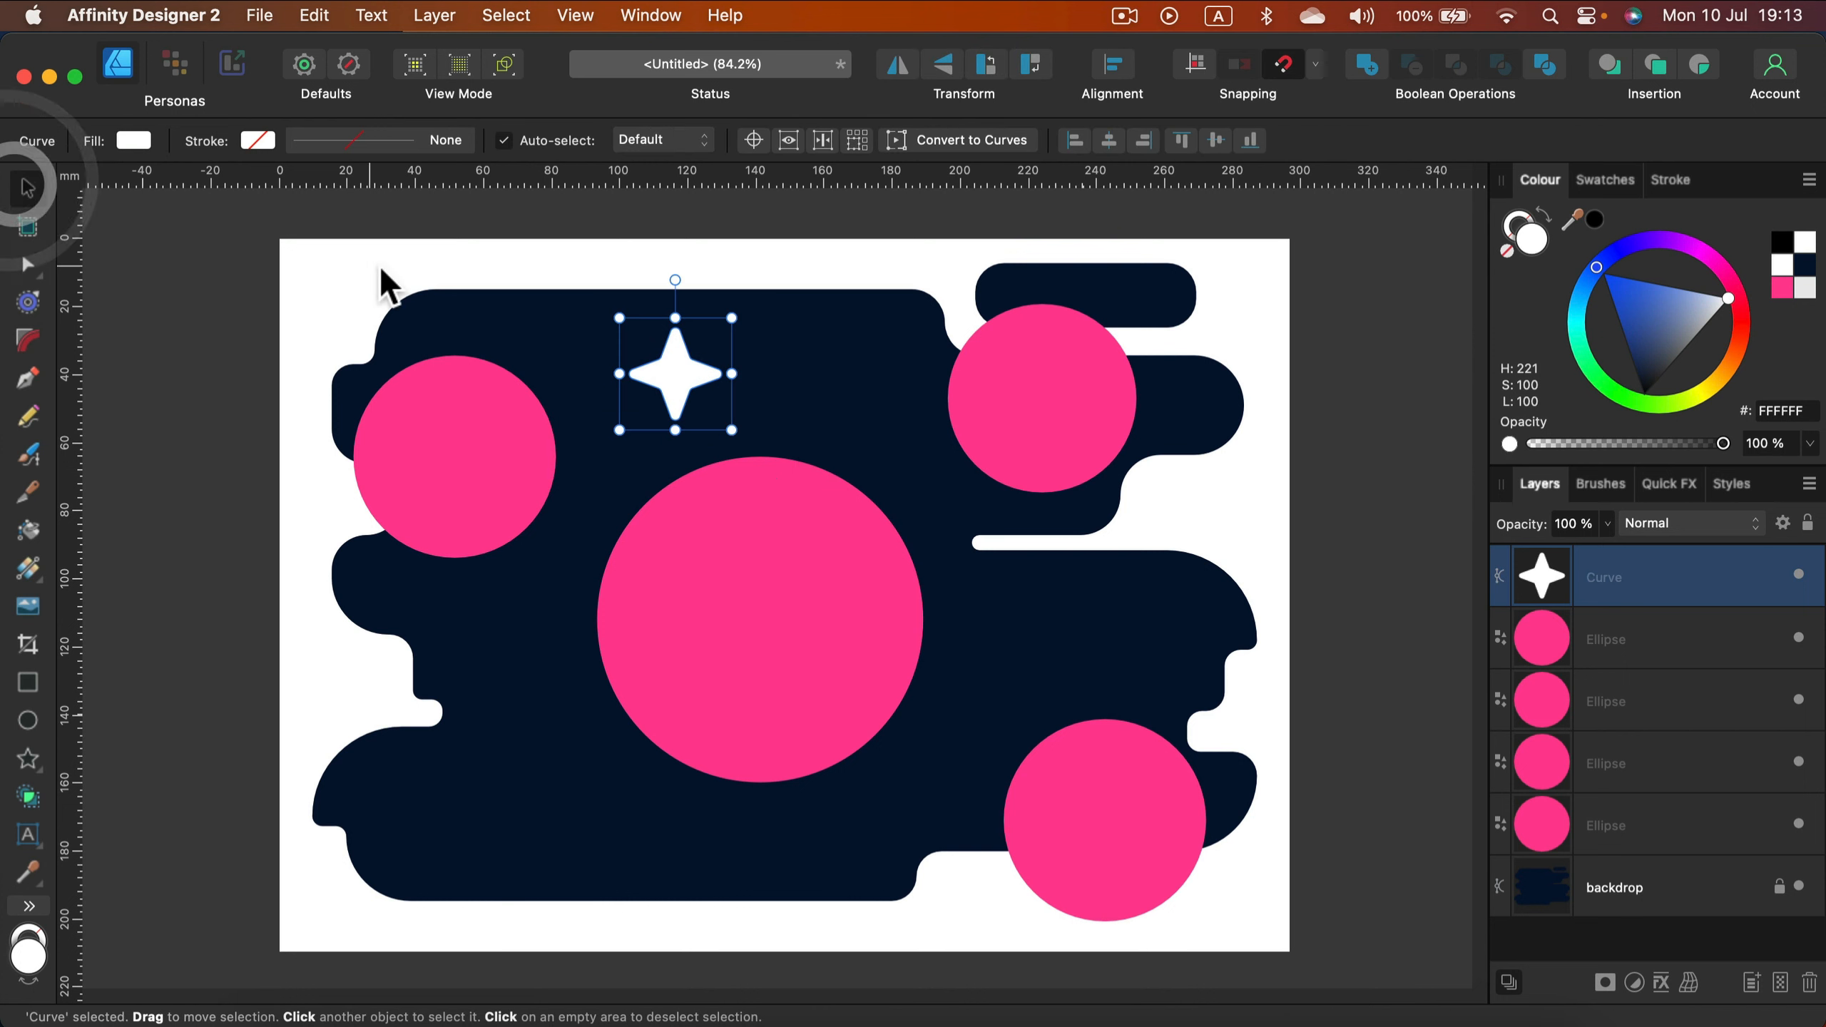
left_click(632, 359)
left_click(670, 362)
left_click_drag(727, 324, 709, 341)
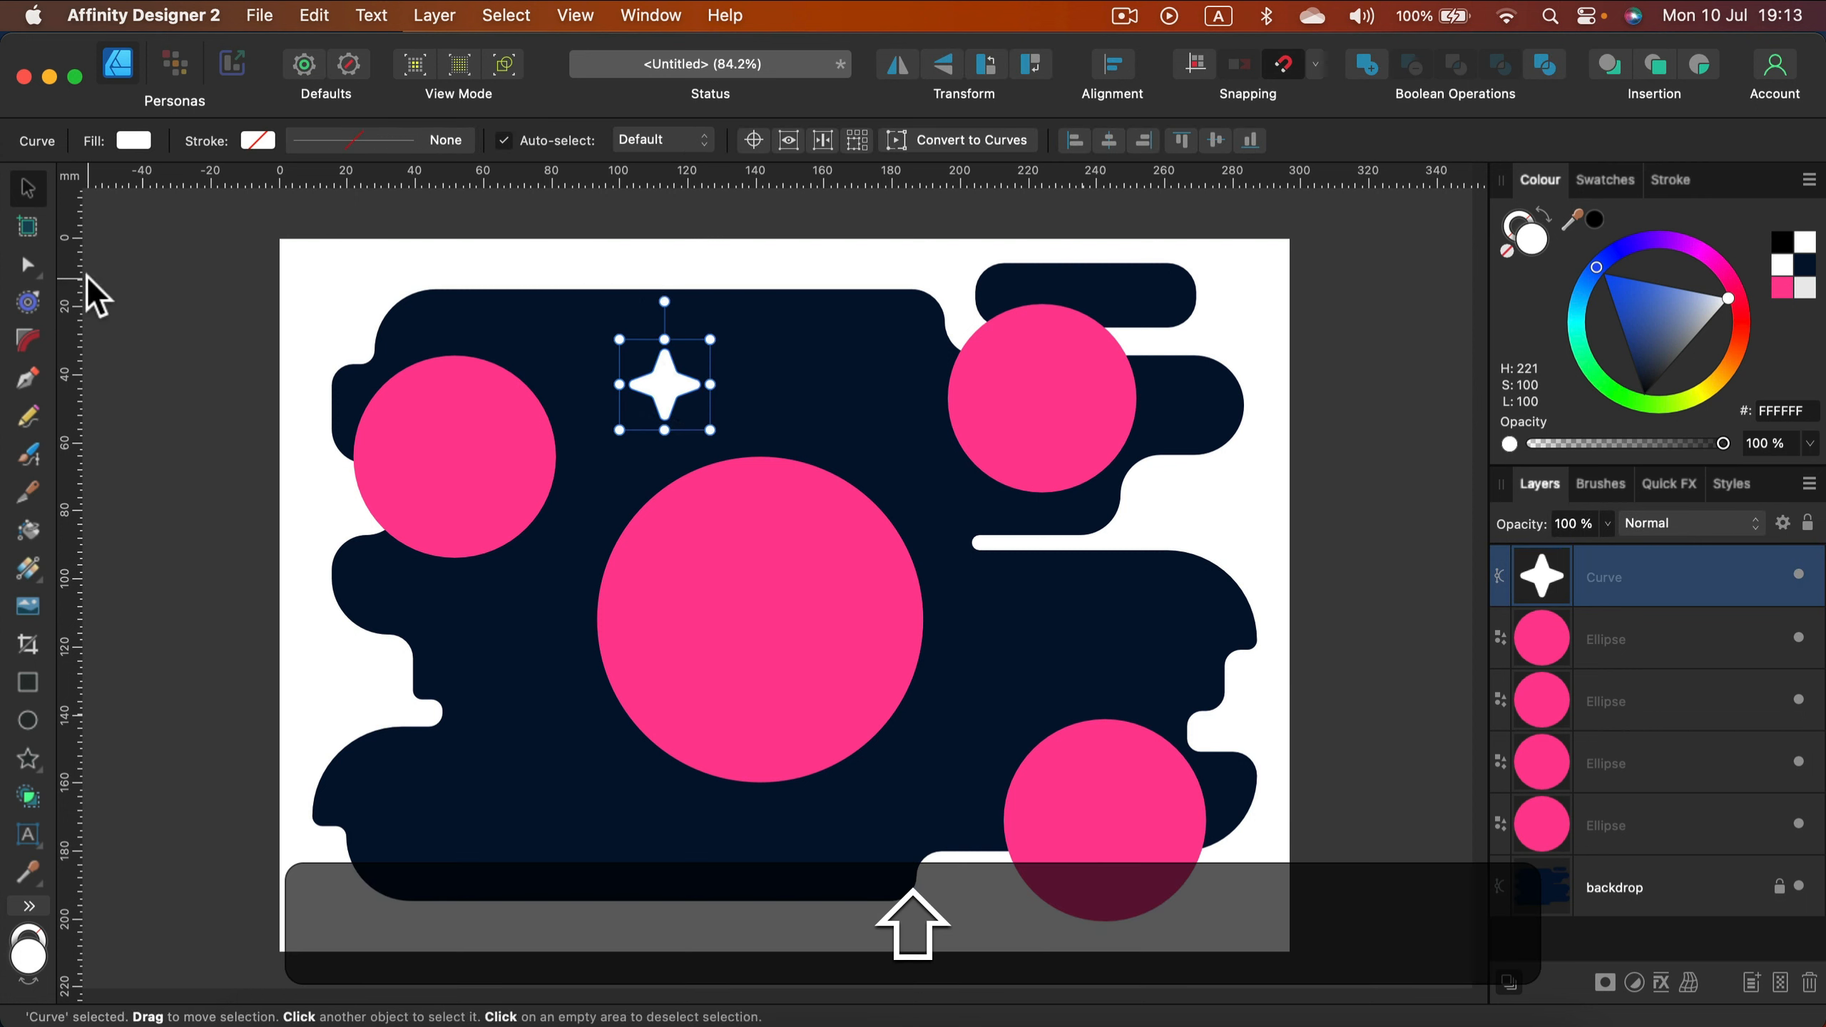
Step: Bake the star's rounded corners and move it up and left, near the backdrop's upper edge
left_click(34, 341)
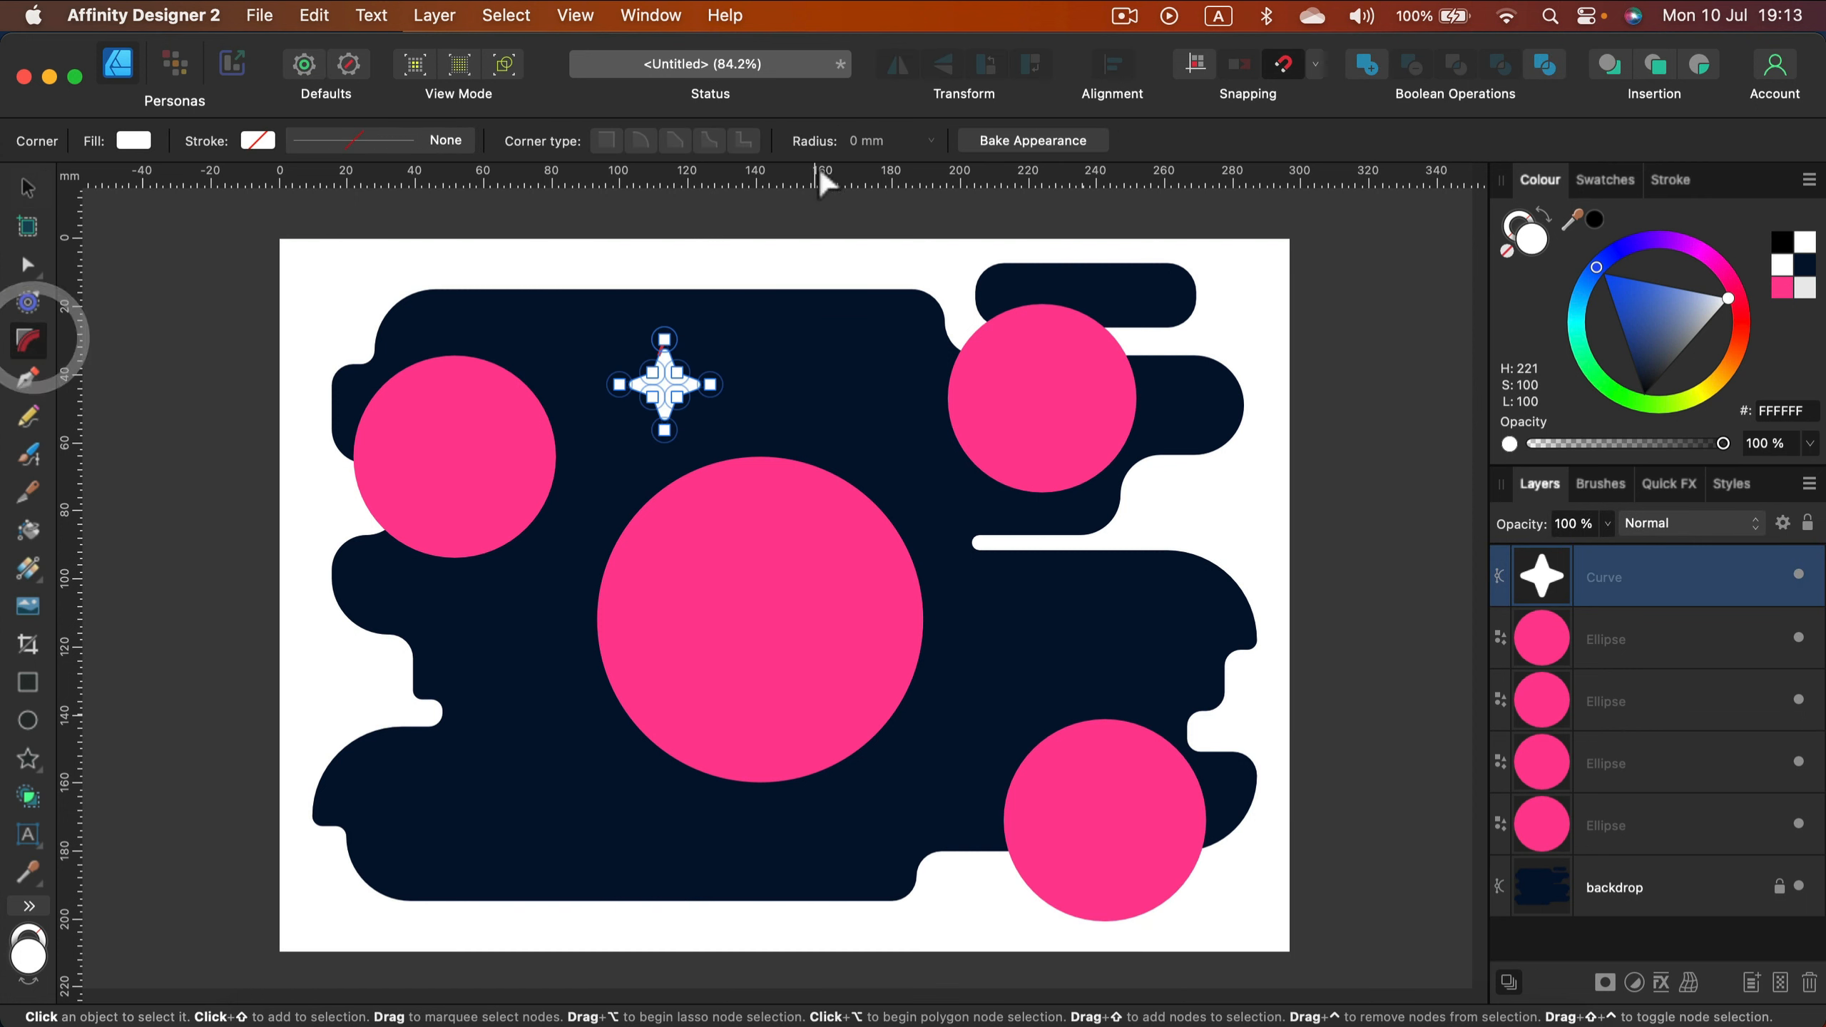
left_click(1040, 139)
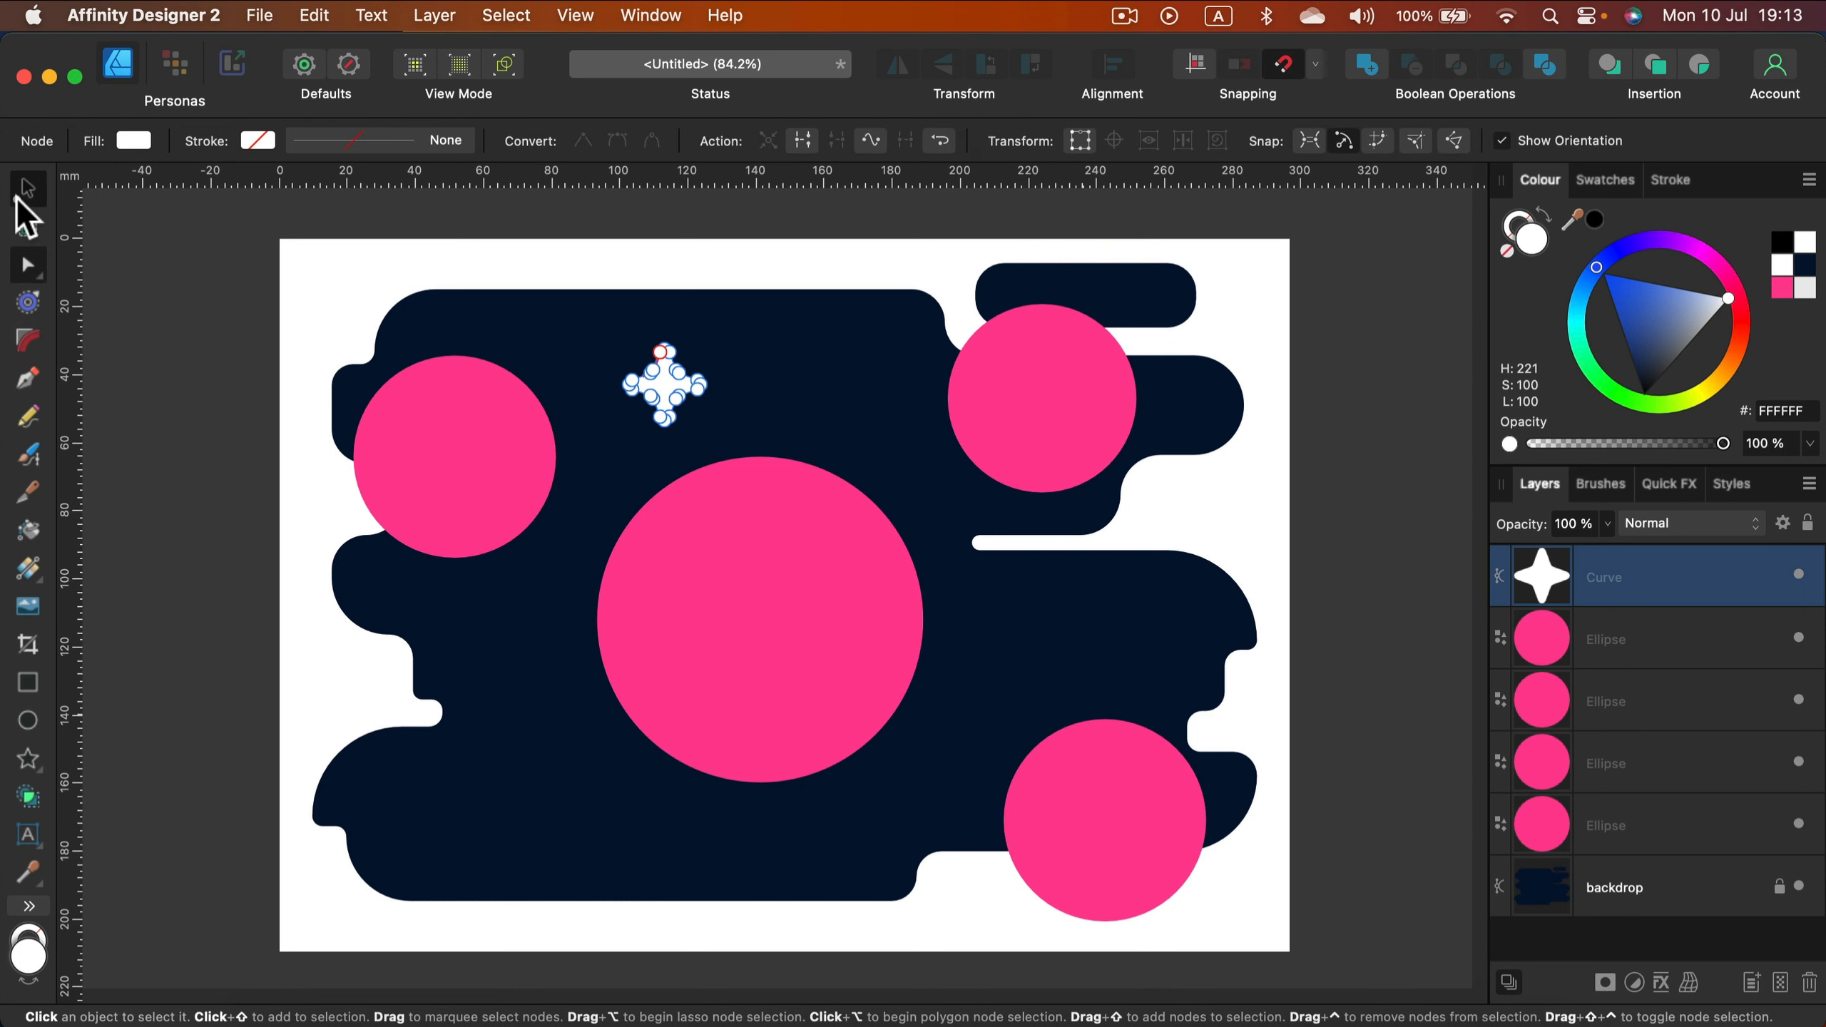
left_click(27, 188)
left_click_drag(649, 390, 617, 368)
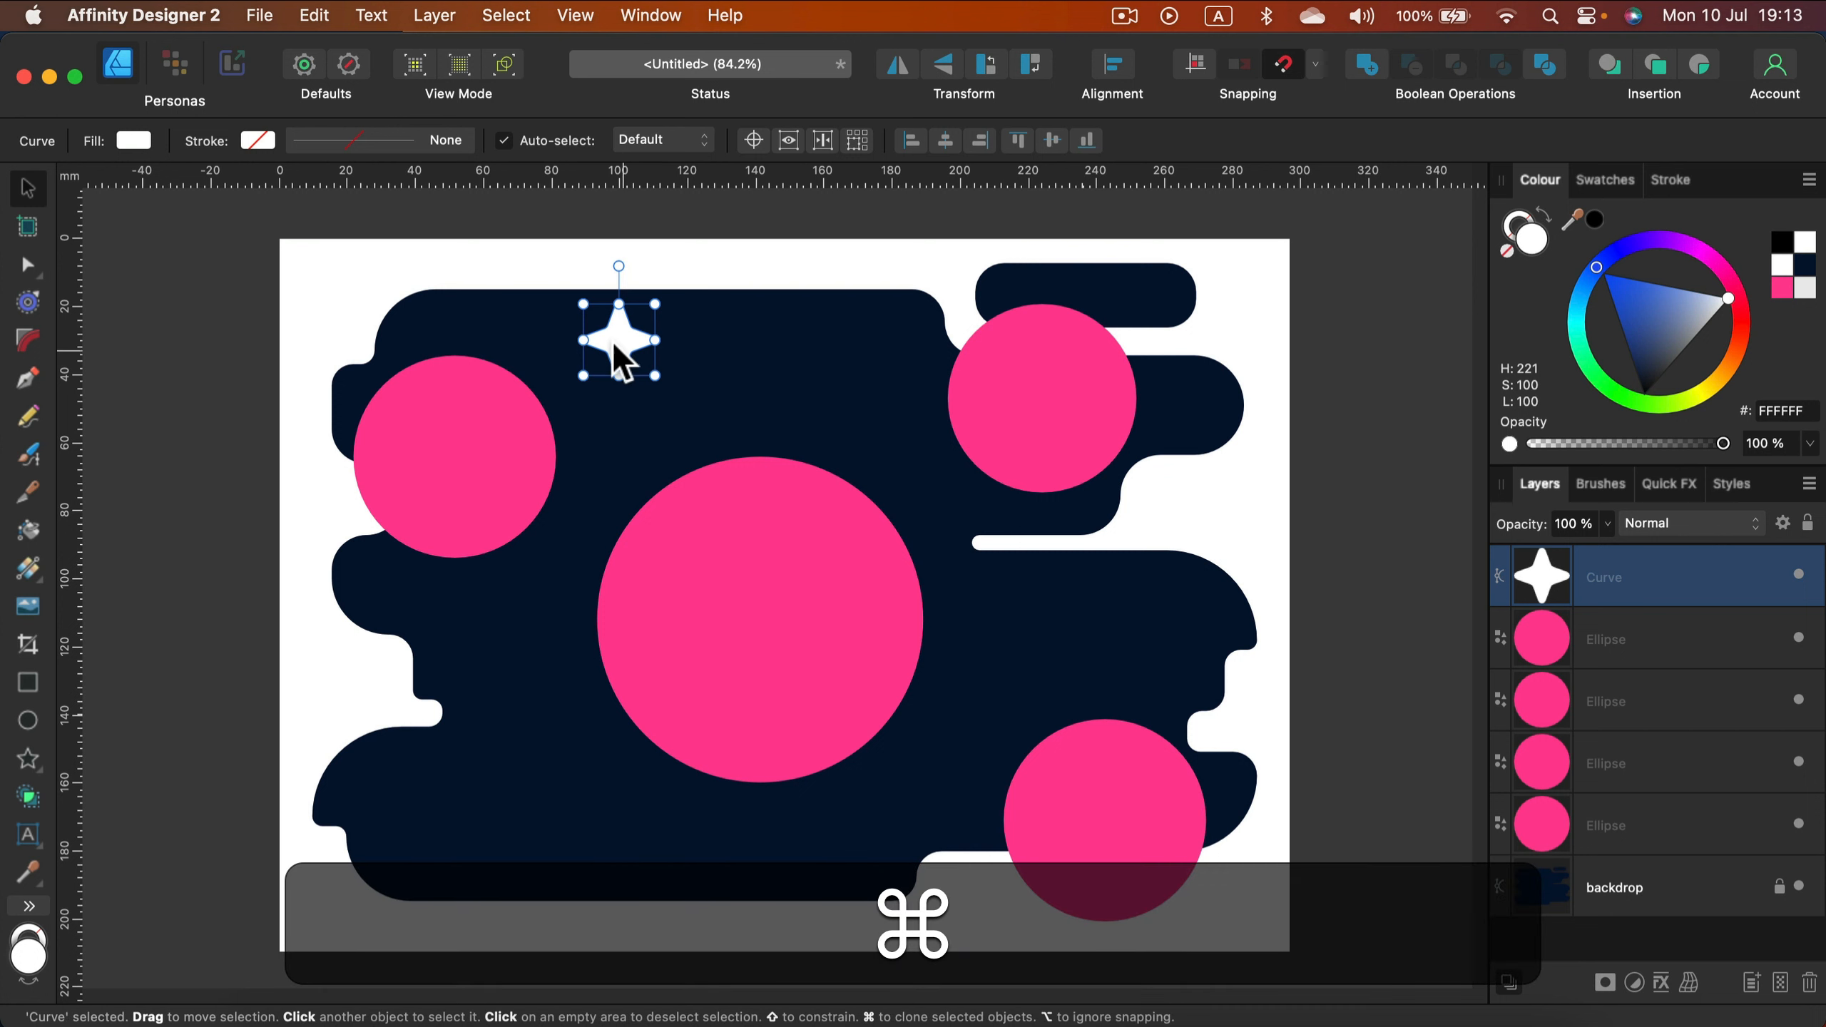
Step: Place three rotated copies of the star: a smaller one right of the central circle, one lower left, one overlapping the circle's lower-left edge
left_click_drag(611, 338, 1052, 542)
left_click_drag(1042, 626, 484, 743)
mouse_move(447, 828)
left_mouse_down()
mouse_move(425, 872)
mouse_move(779, 652)
mouse_move(844, 881)
mouse_move(820, 843)
left_mouse_up()
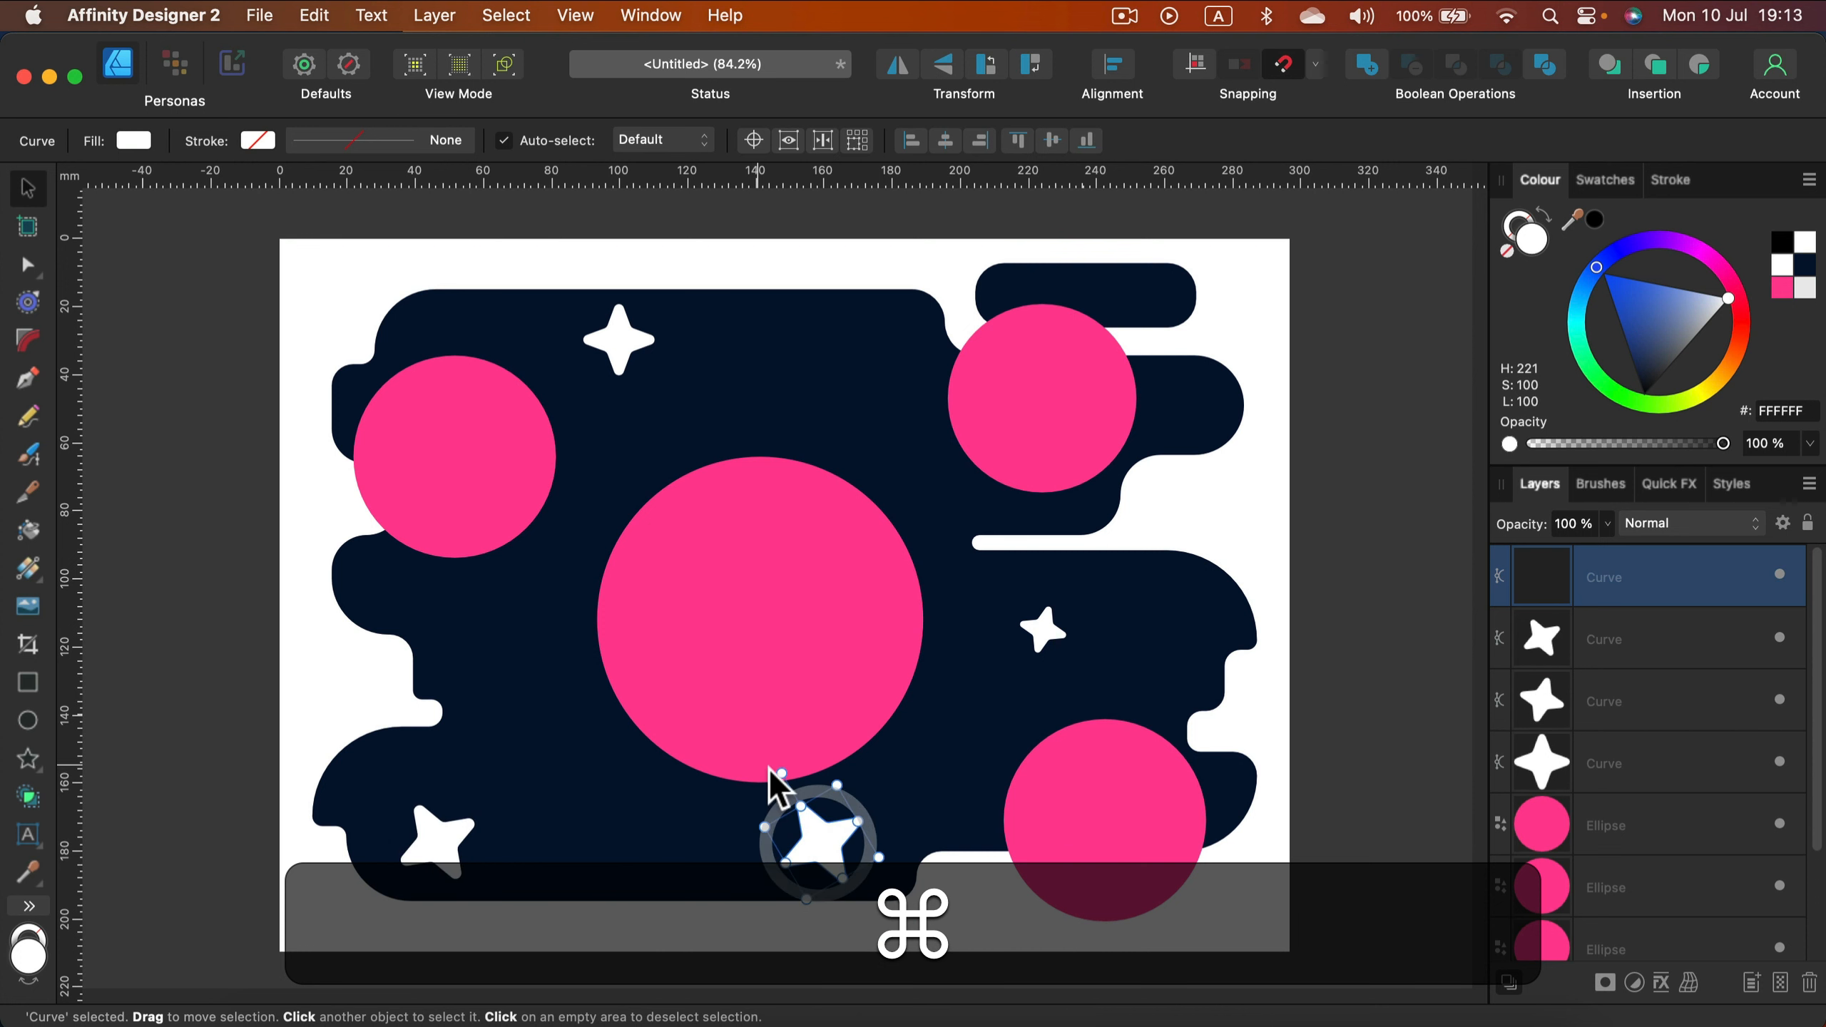
left_click_drag(783, 774, 848, 738)
left_click_drag(824, 833, 672, 774)
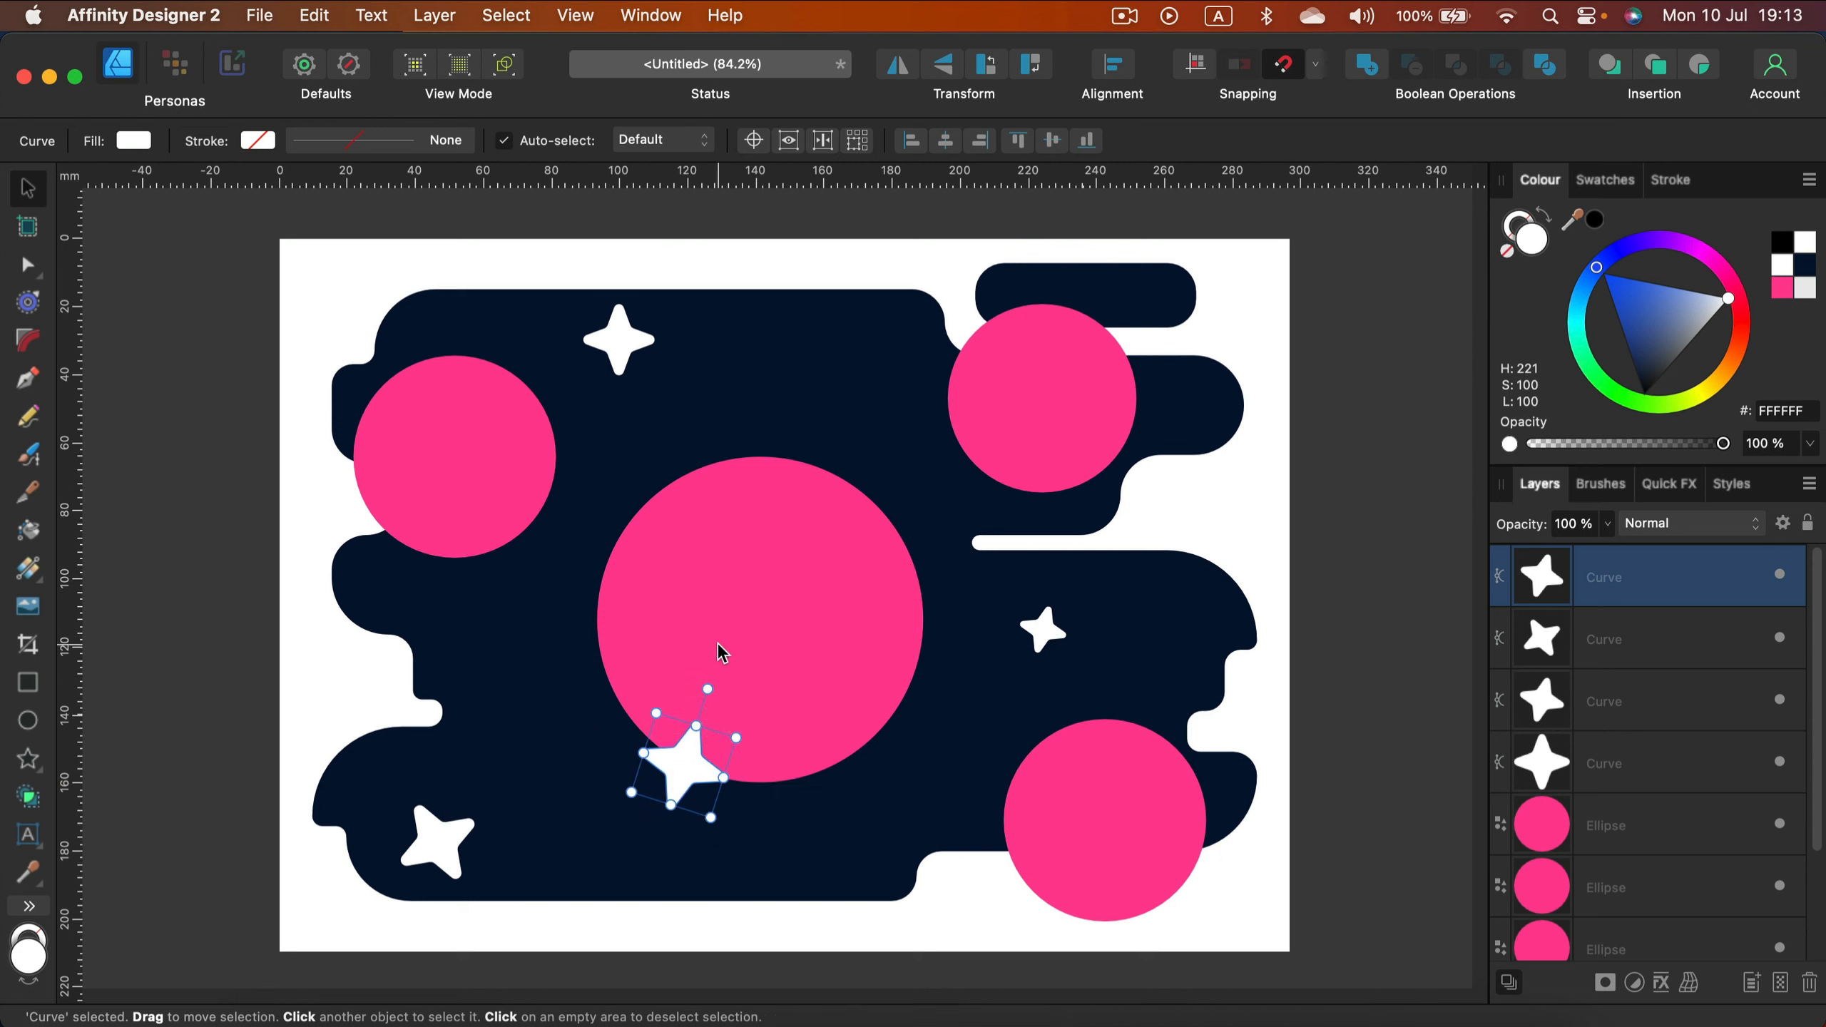
Step: Send the star overlapping the central circle backward in the layer order until it sits behind the circle
key("super+bracketleft")
key("super+bracketleft")
key("super+bracketleft")
key("super+bracketleft")
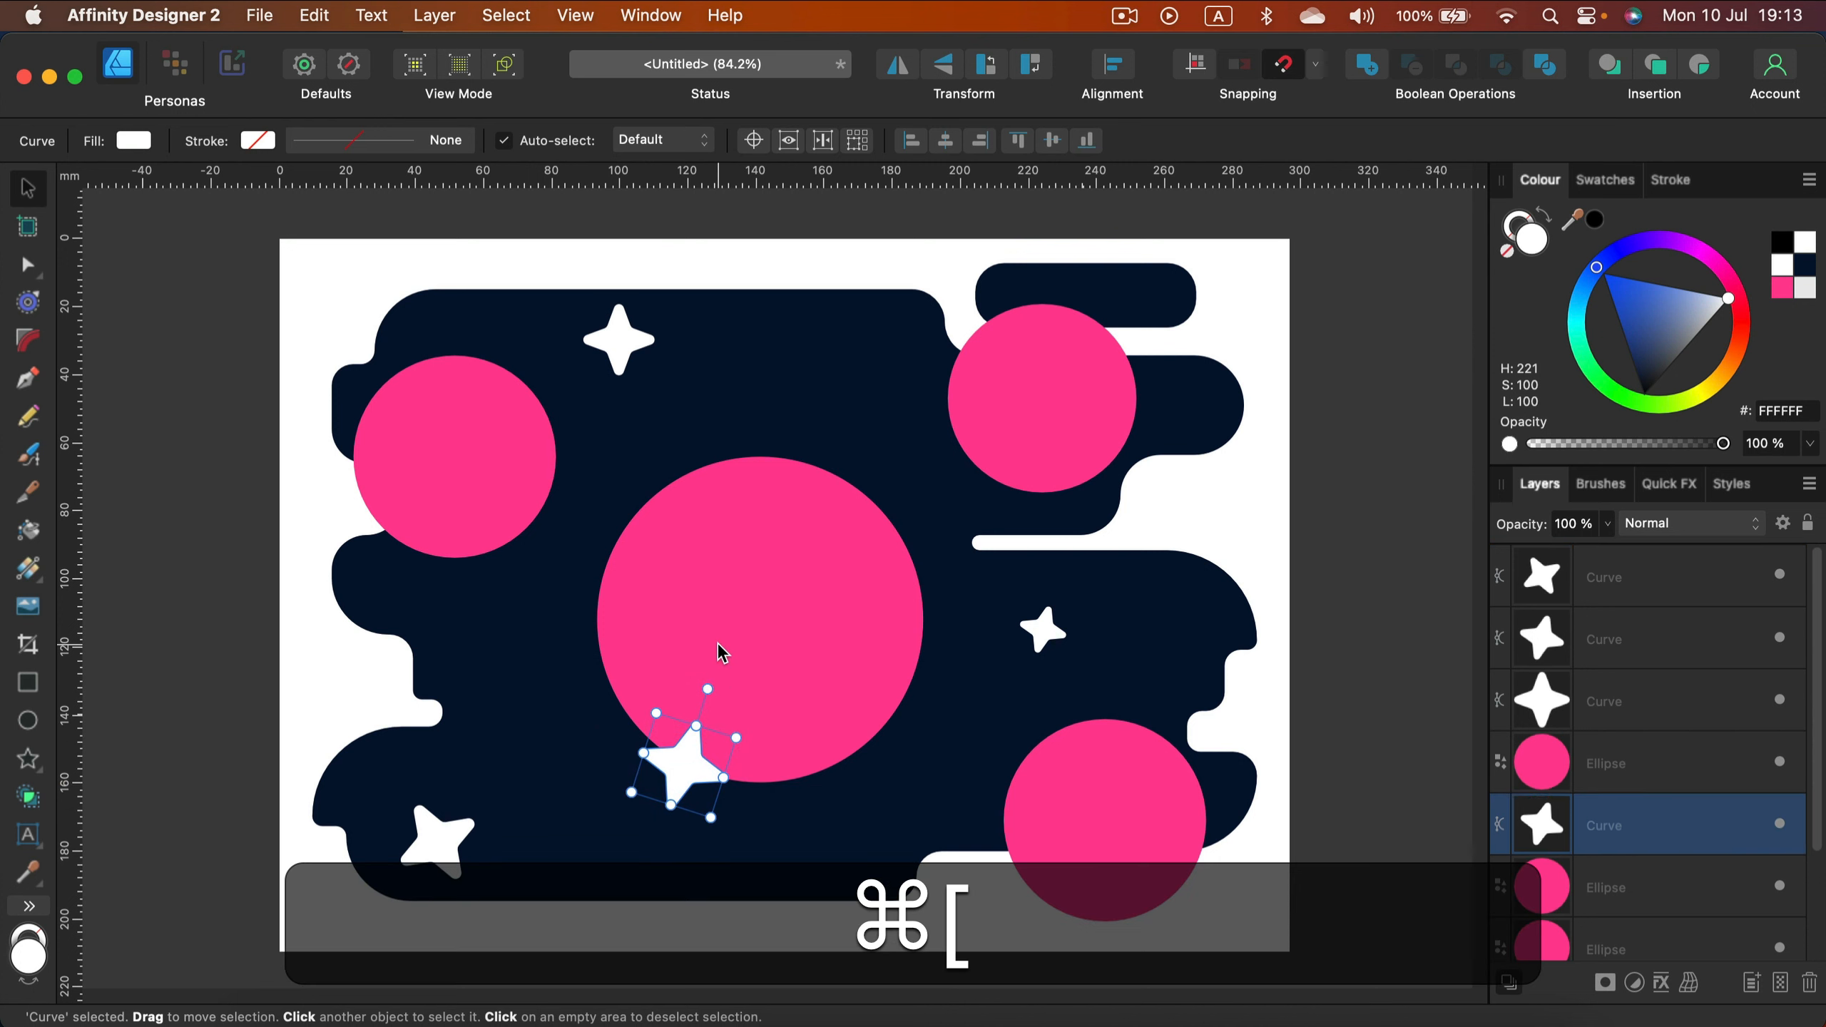
key("super+bracketleft")
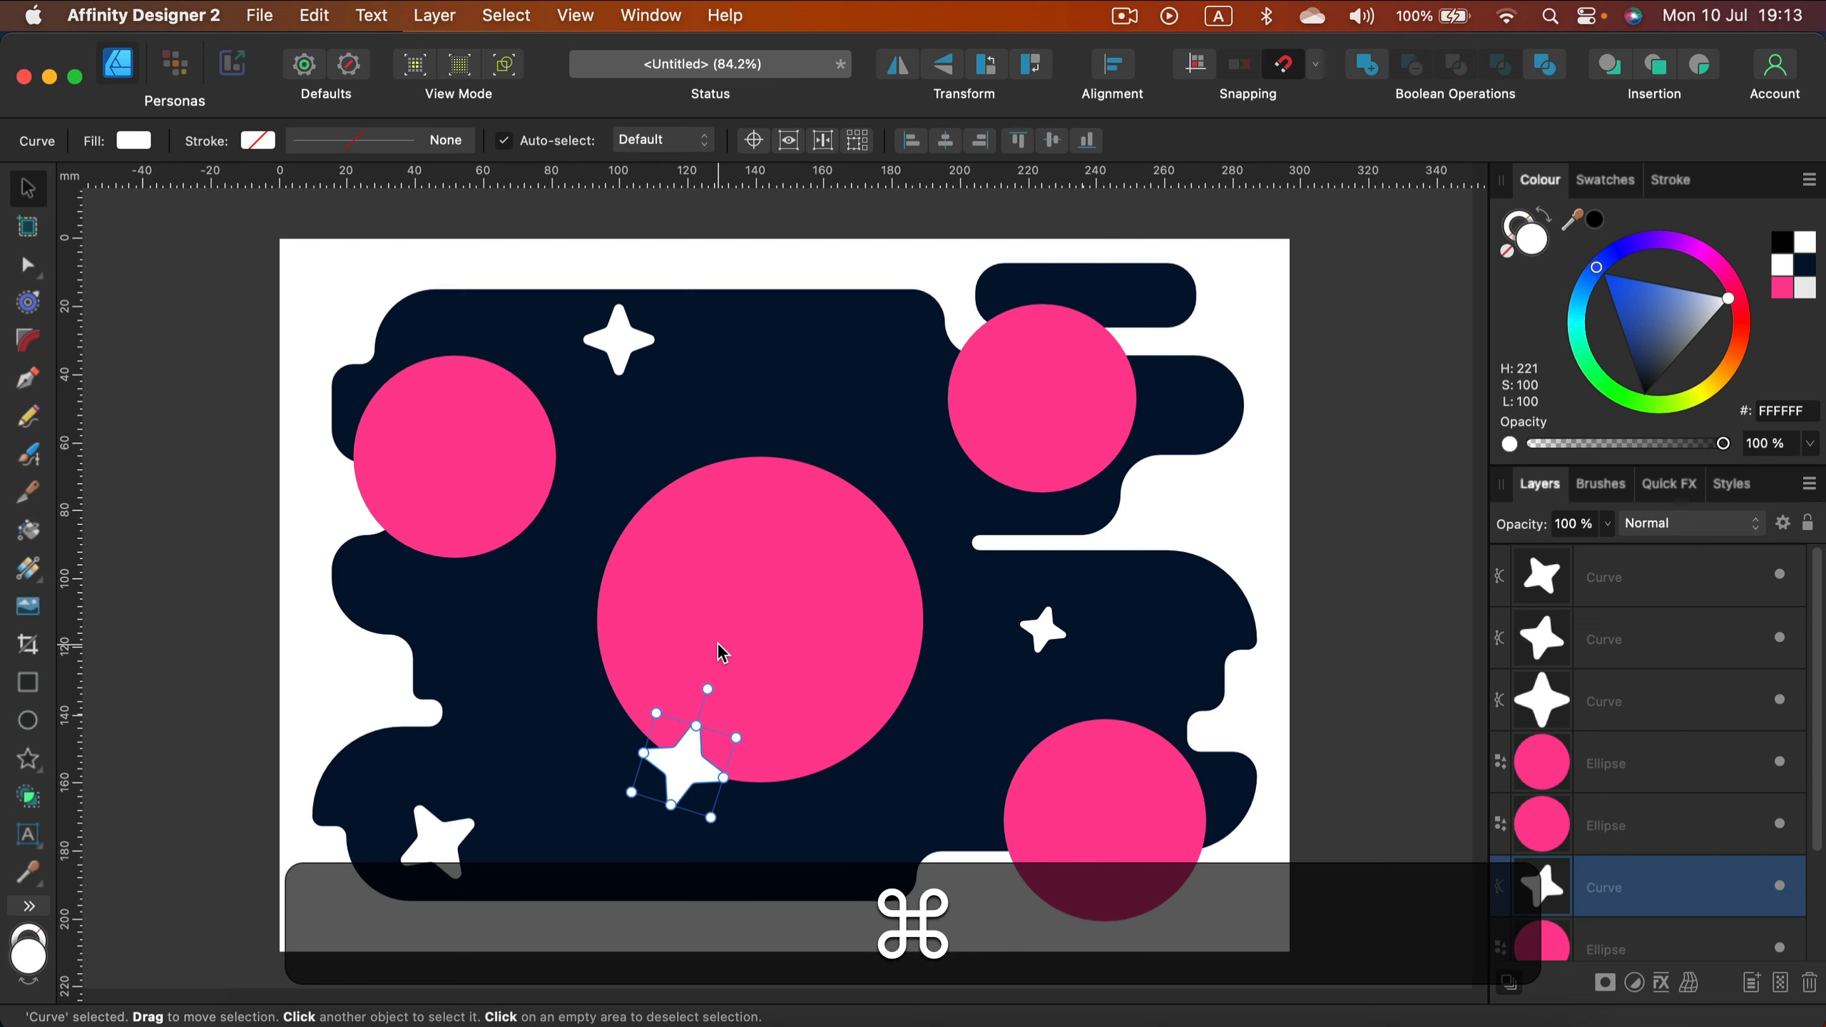
key("super+bracketleft")
key("super+bracketleft")
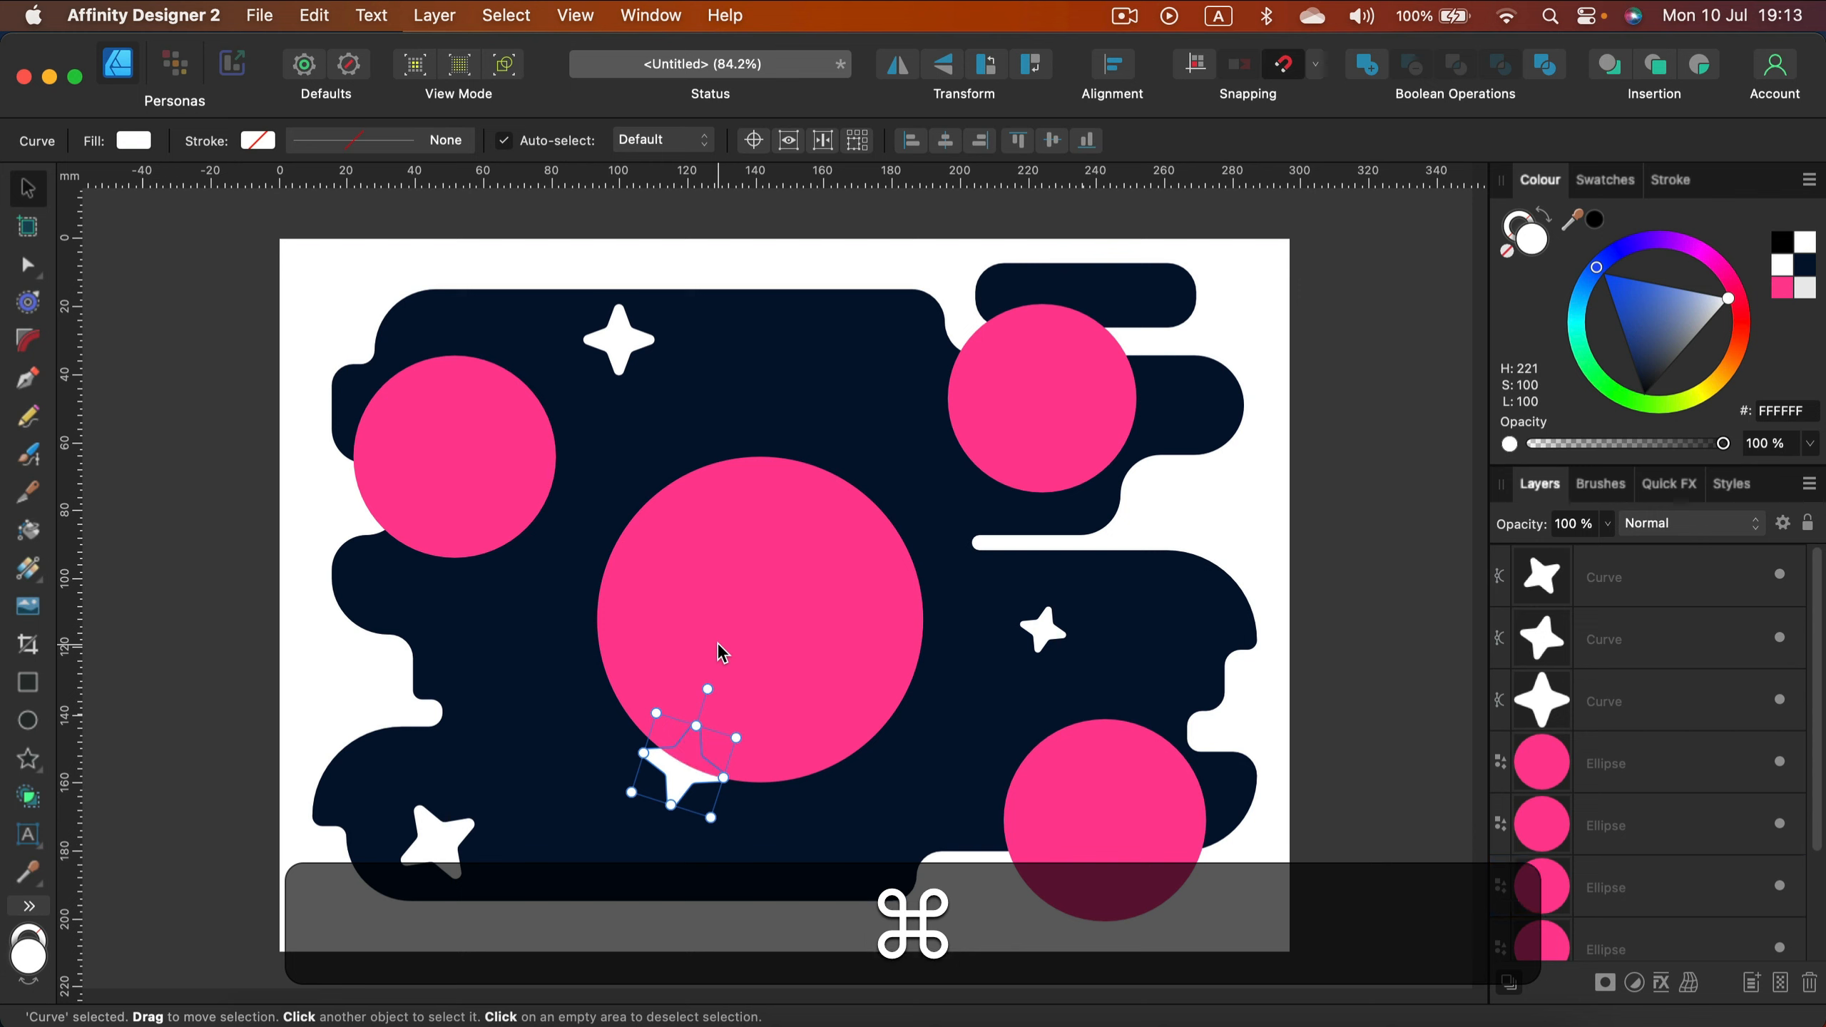
Step: Copy a small white star between the top star and upper-right circle, and another into the right-hand white gap, filled with the backdrop's navy
left_click_drag(671, 767, 843, 374)
mouse_move(868, 281)
left_mouse_down()
mouse_move(848, 264)
mouse_move(866, 341)
mouse_move(839, 389)
mouse_move(1191, 502)
left_mouse_up()
mouse_move(1572, 219)
left_mouse_down()
mouse_move(1257, 381)
mouse_move(1190, 396)
left_mouse_up()
left_click(1594, 220)
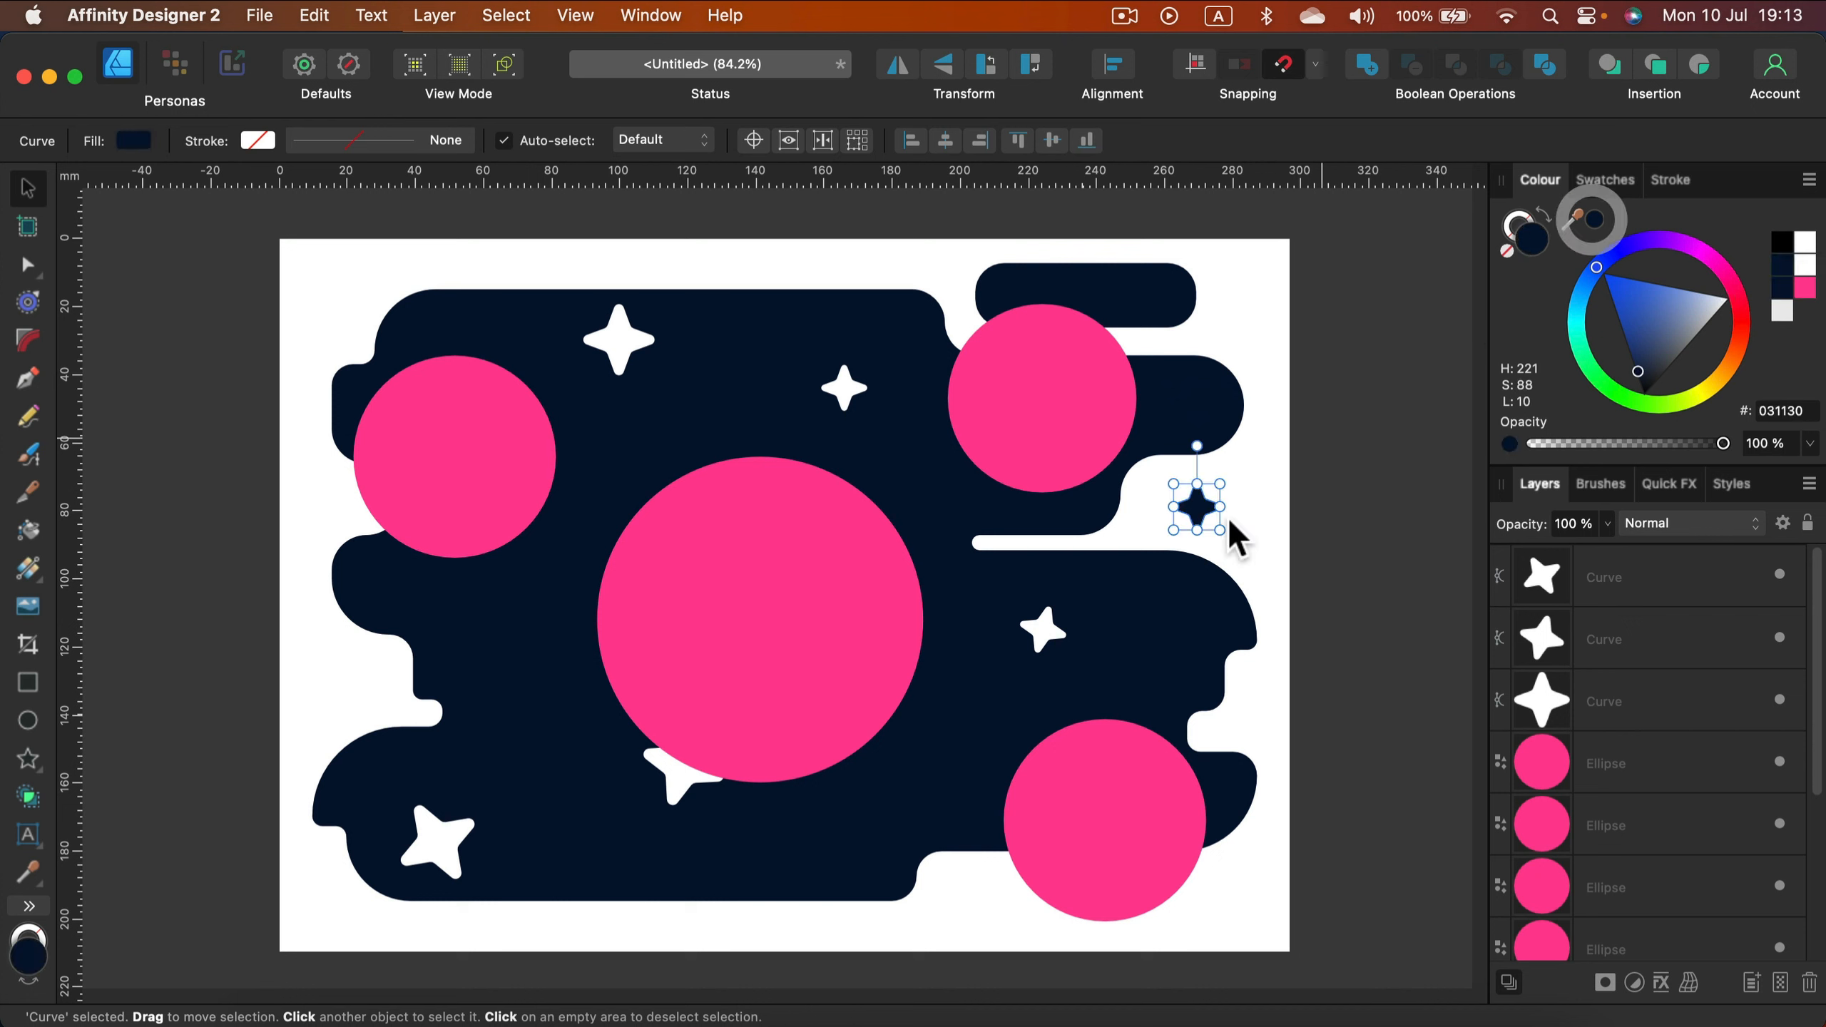
Step: Copy the navy star into the white notch on the backdrop's left side, rotate it slightly, and shift the right-hand navy star a little left
mouse_move(1193, 506)
left_mouse_down()
mouse_move(544, 380)
mouse_move(346, 701)
left_mouse_up()
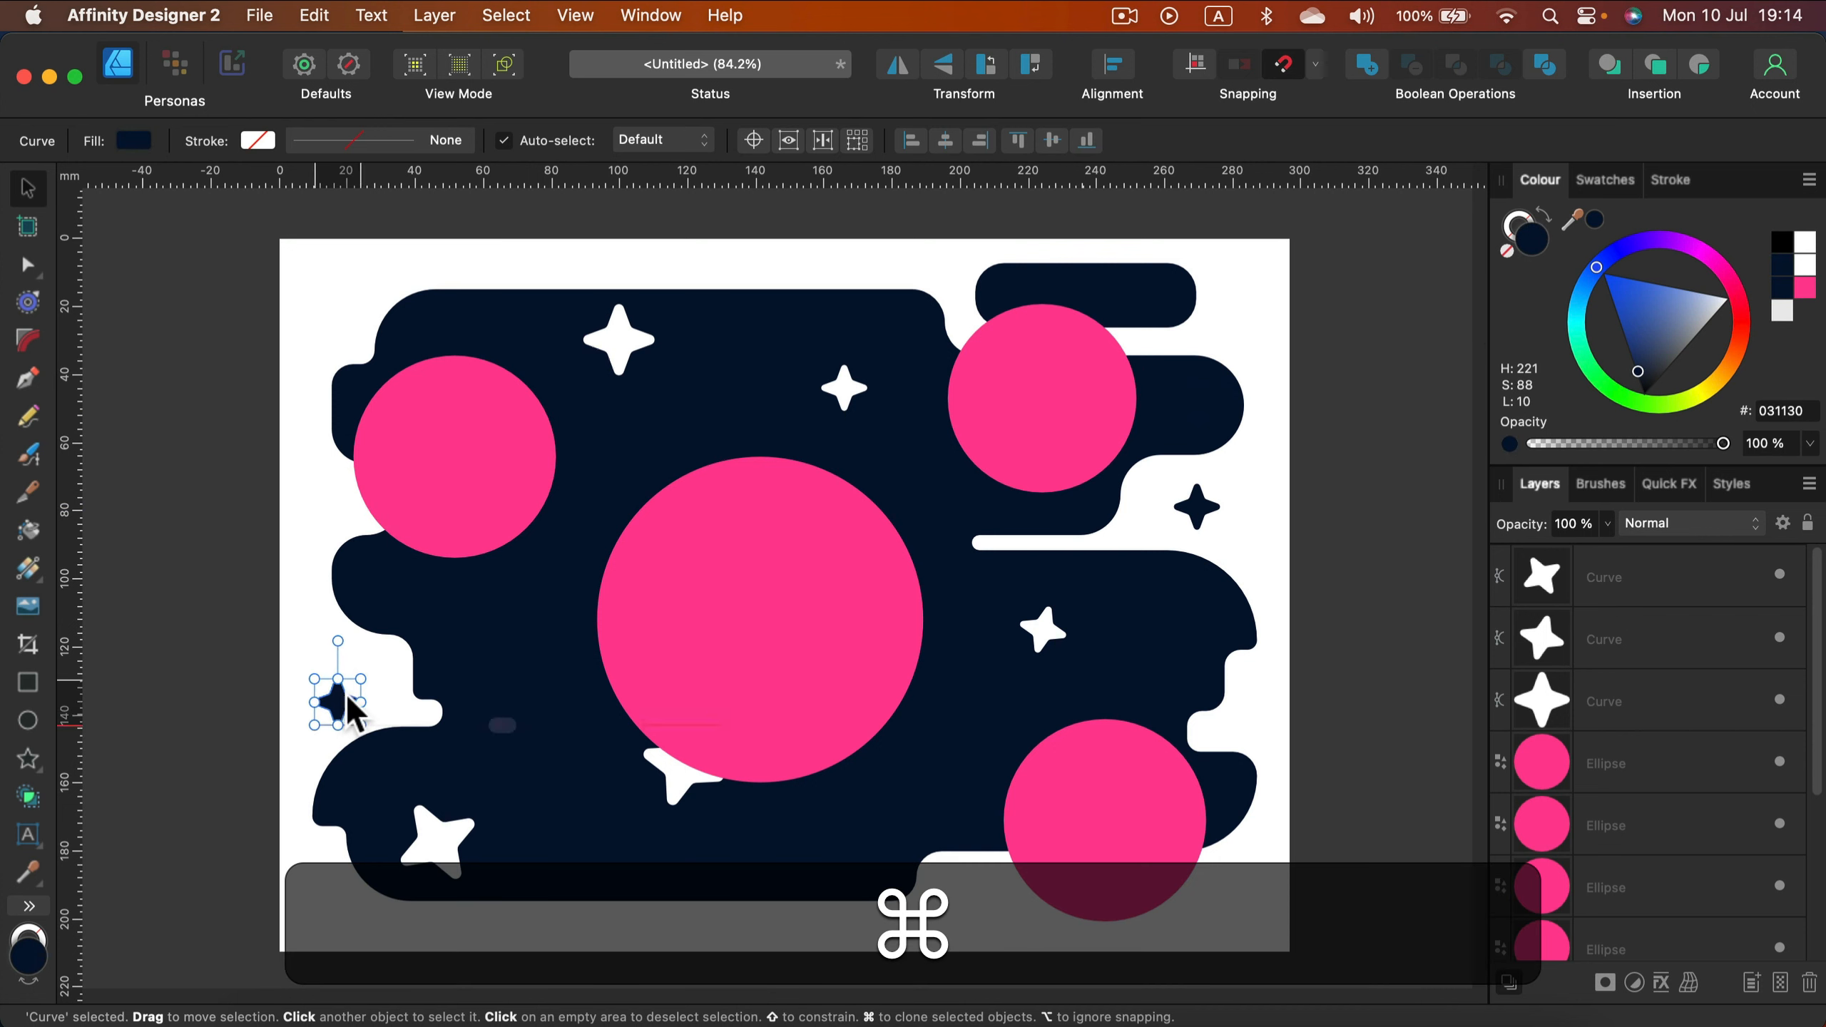
left_click_drag(356, 624, 343, 618)
left_click(1214, 500)
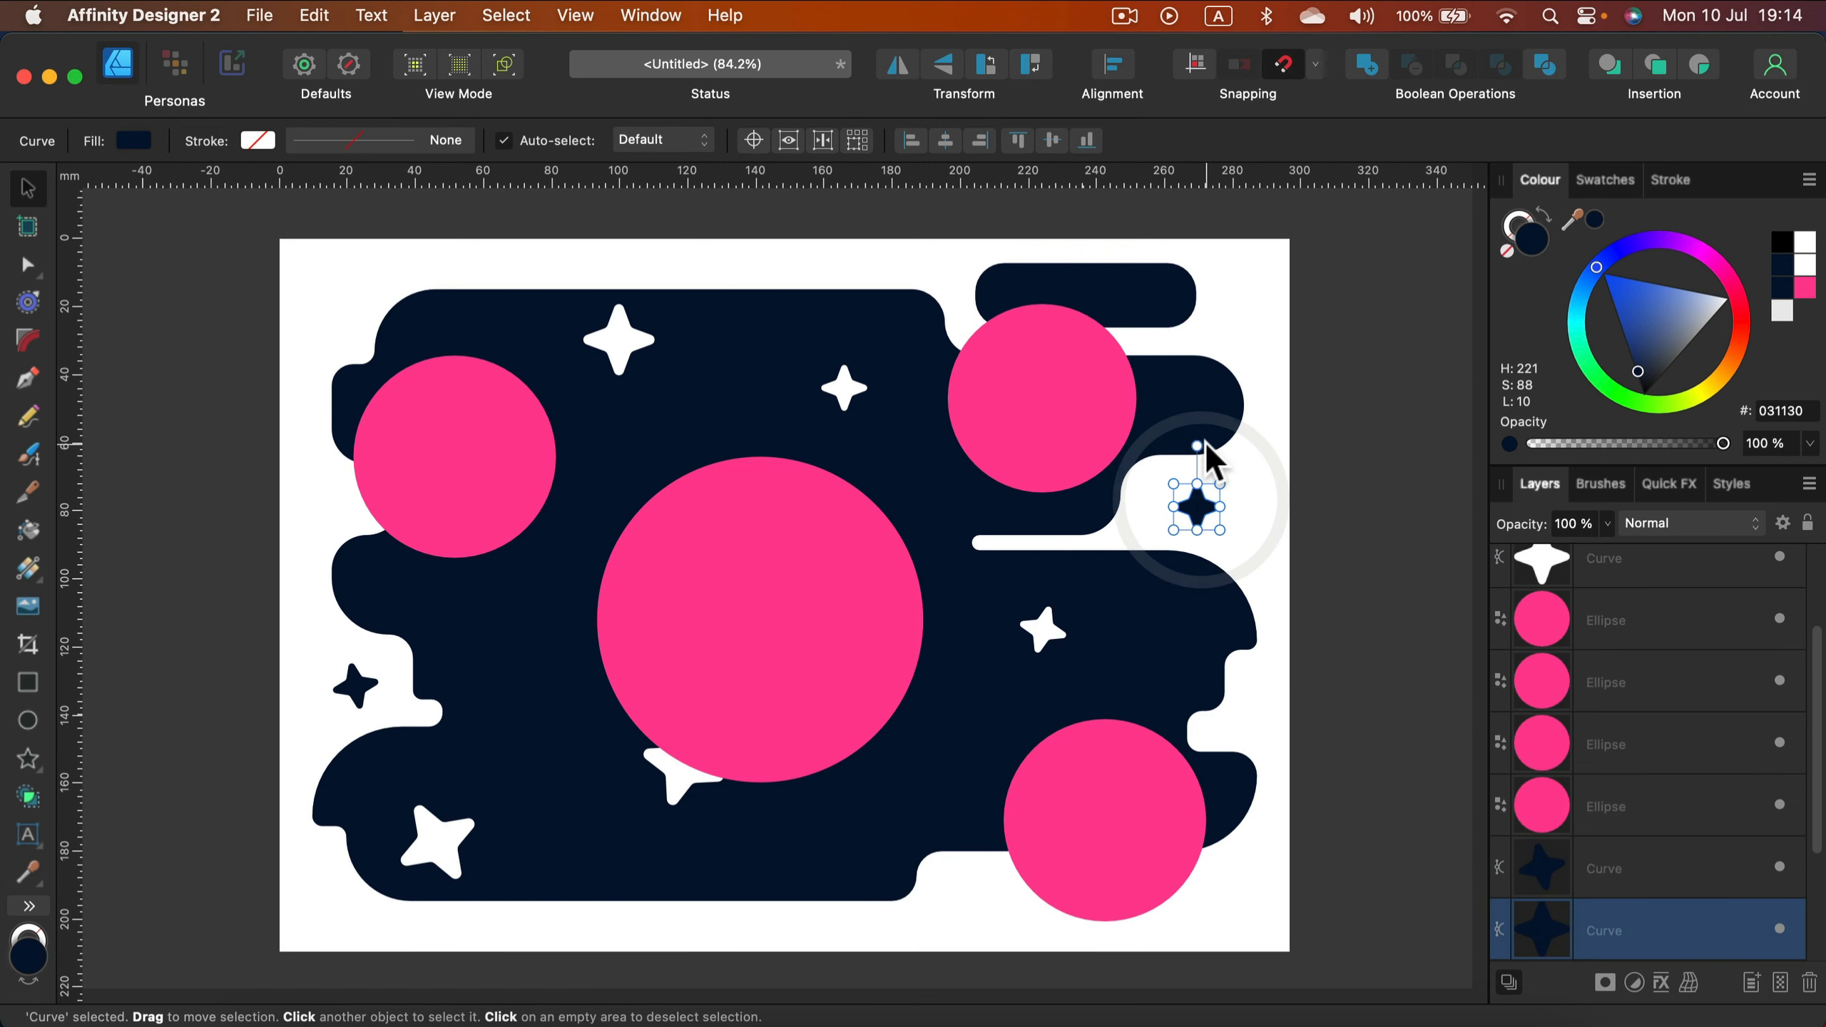
left_click_drag(1214, 498, 1182, 501)
left_click(1249, 500)
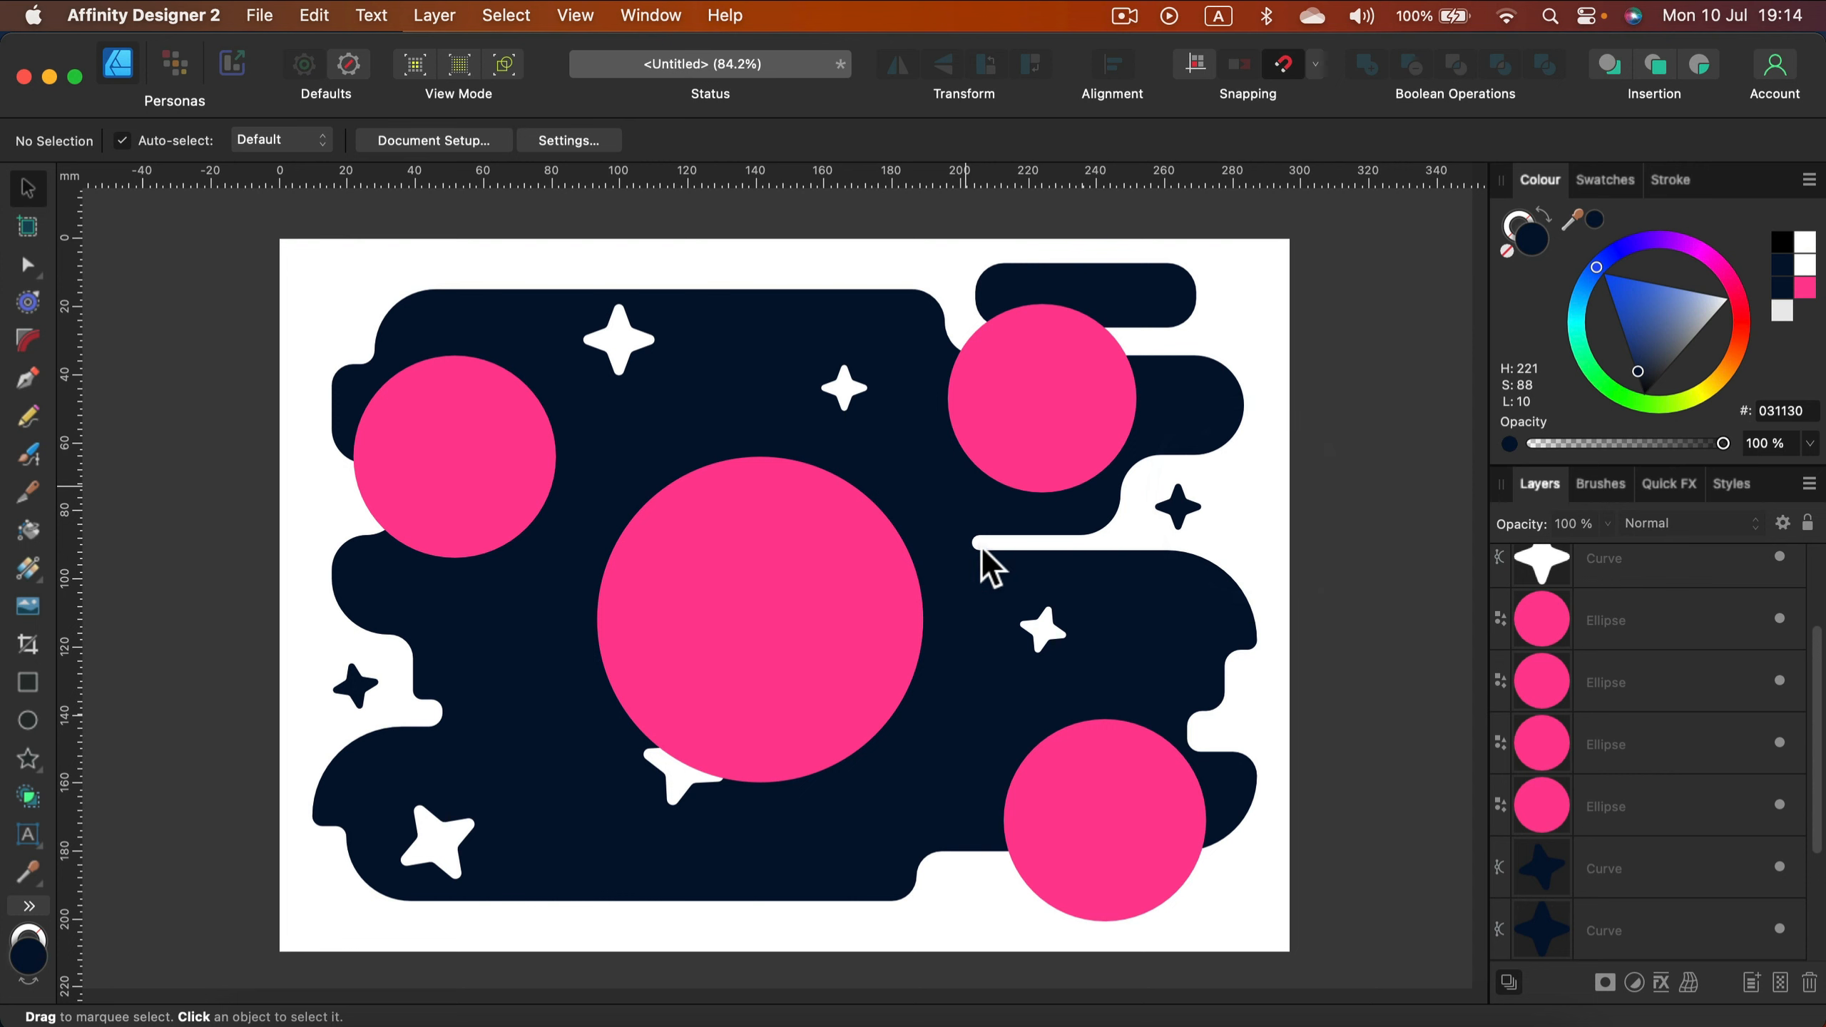
Step: Copy the small white star near the blank slot to the backdrop's lower edge, between the central and lower-right circles, and rotate it slightly
left_click(1039, 631)
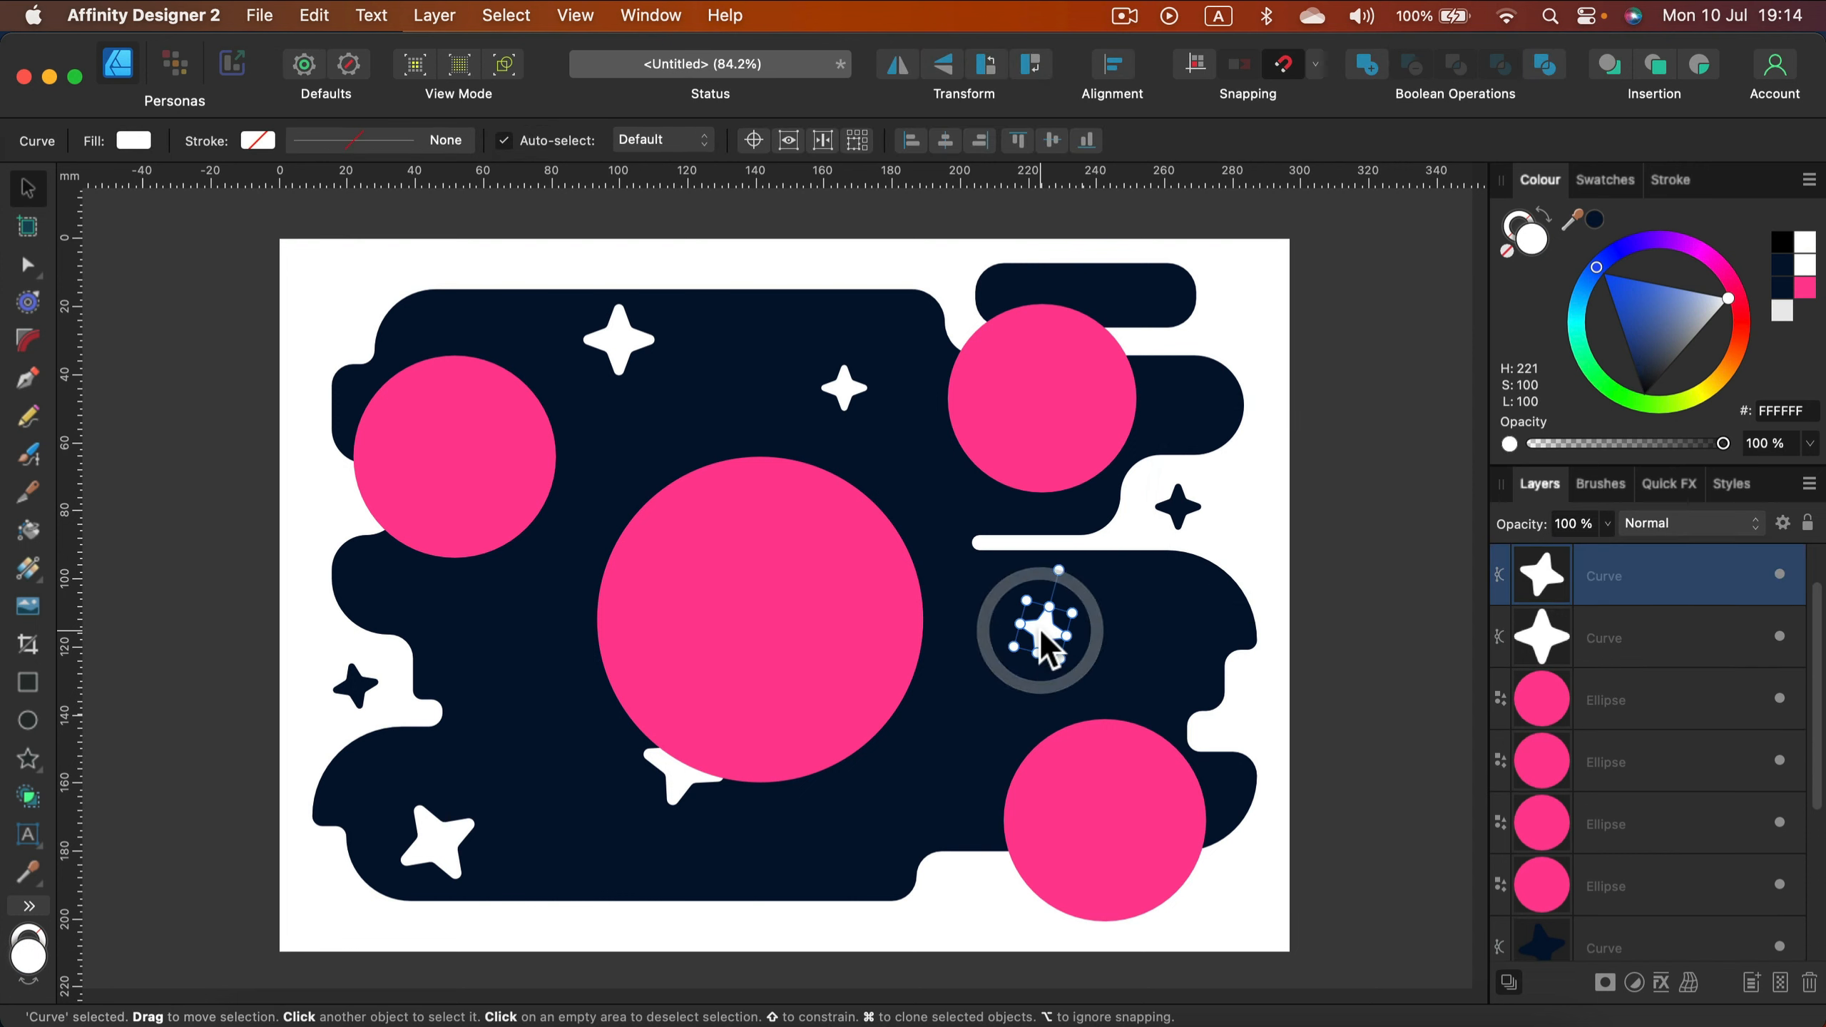
left_click_drag(1039, 632, 866, 860)
left_click_drag(884, 794, 844, 781)
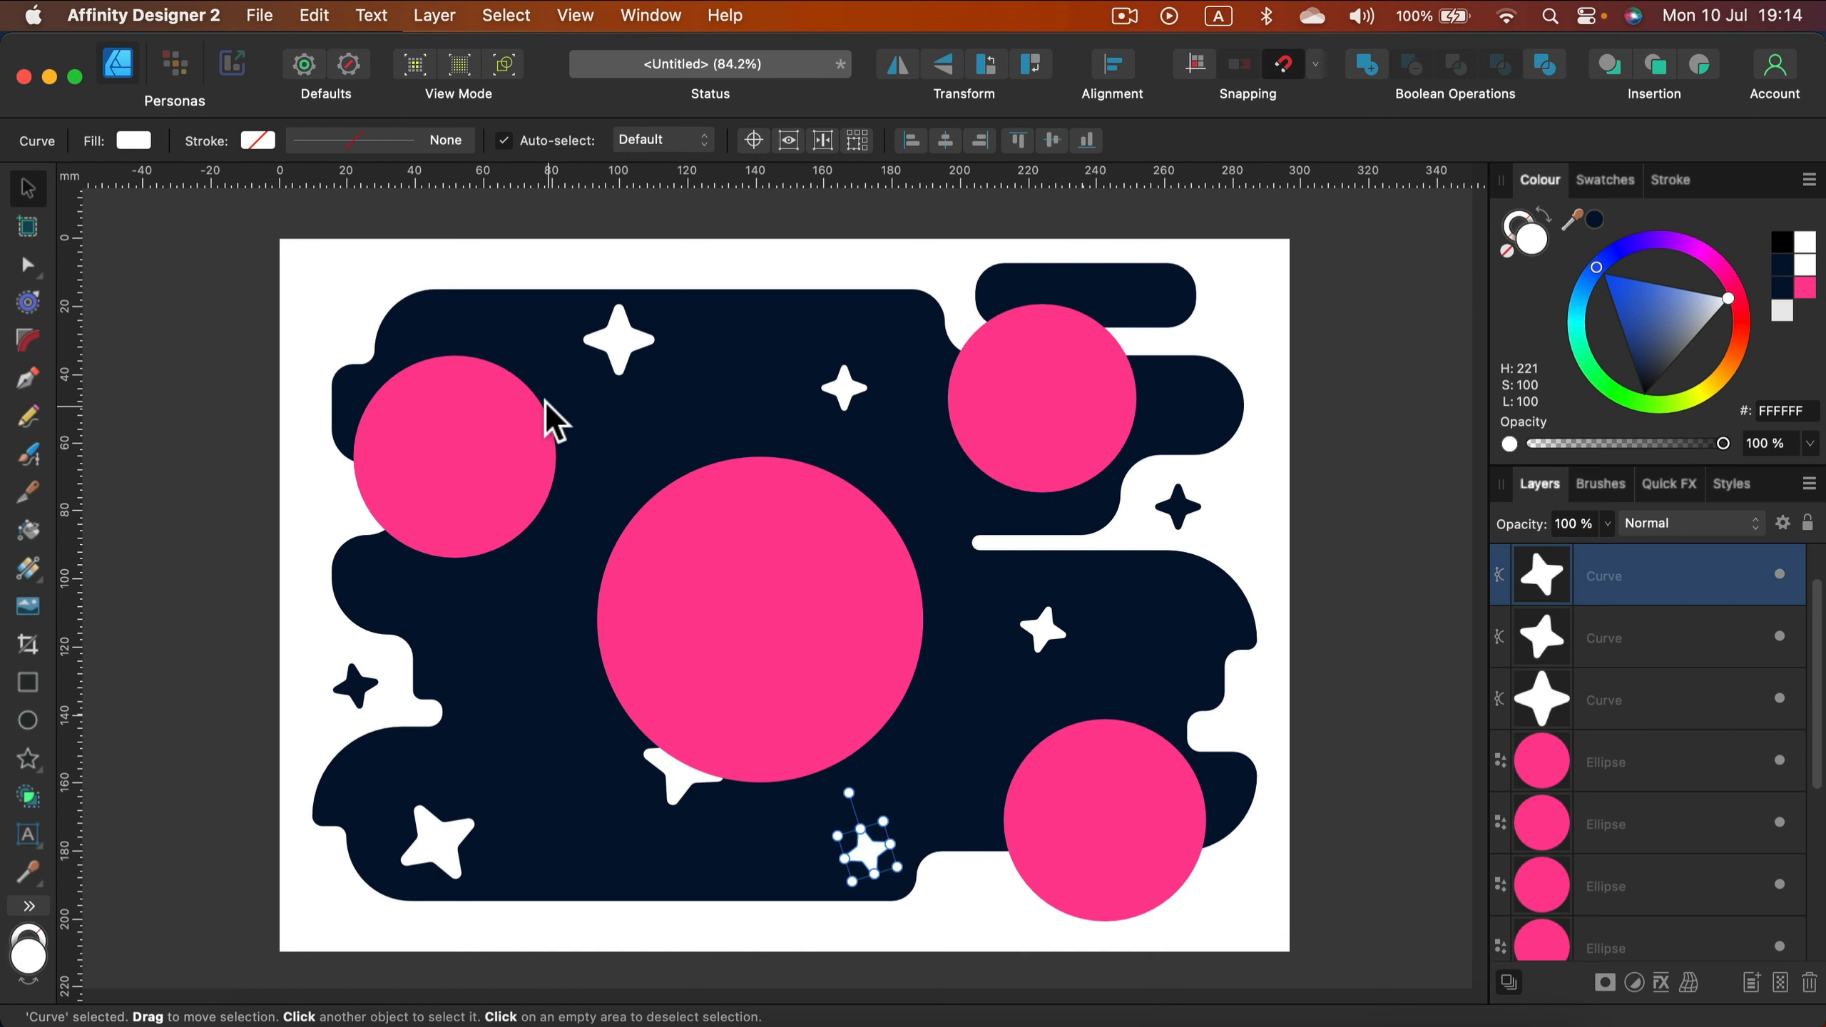
Step: Shift the small white star near the upper-right circle and the larger top star slightly down and to the right
left_click_drag(844, 393, 868, 408)
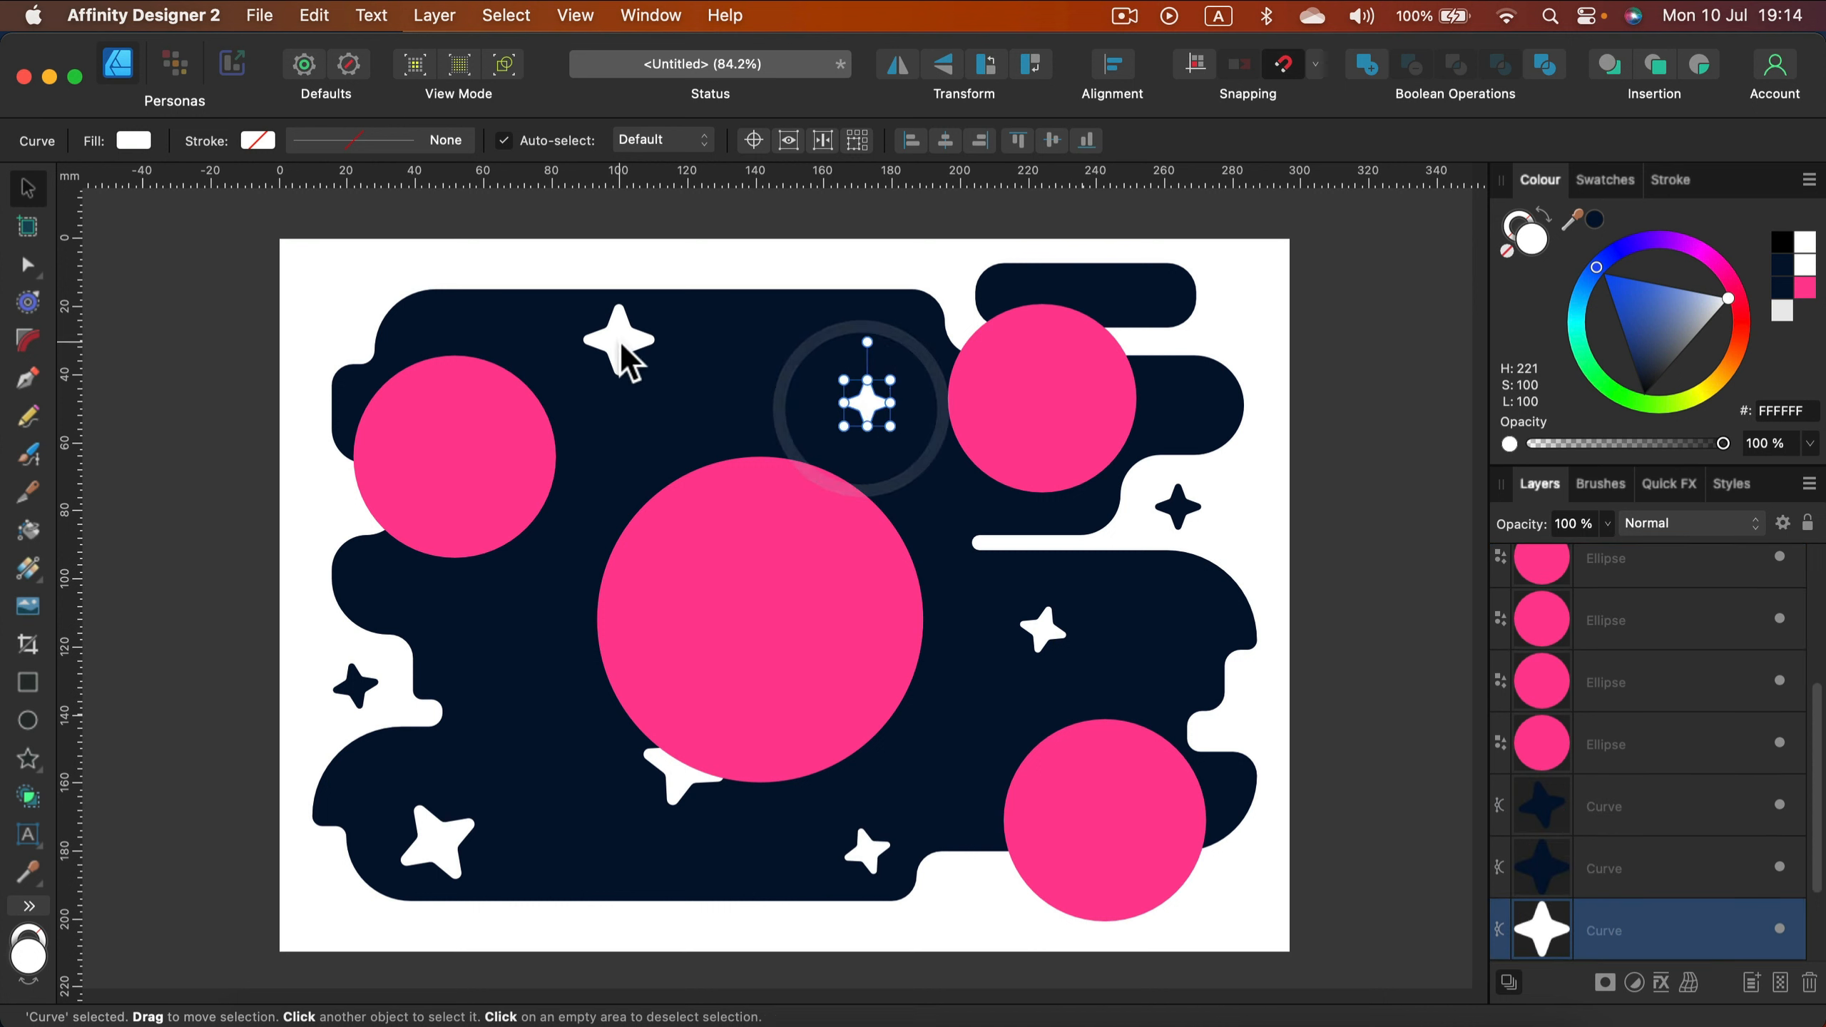
left_click_drag(621, 347, 637, 366)
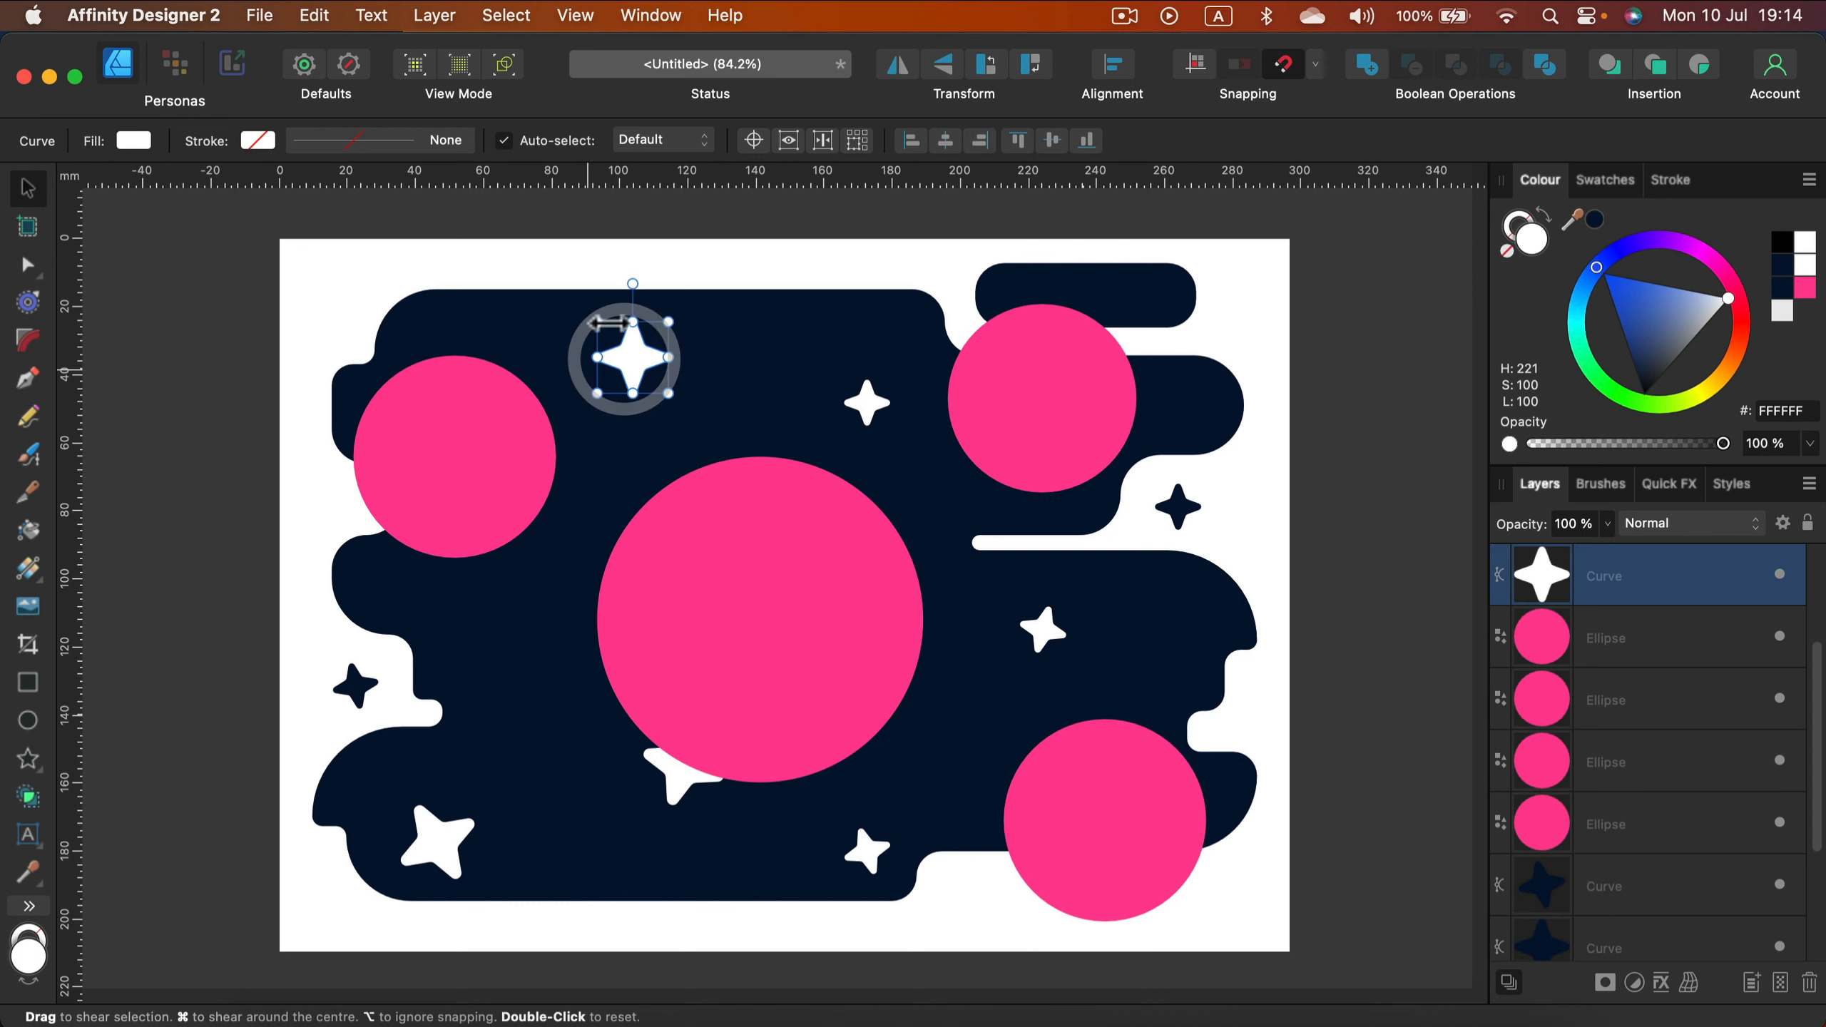
left_click(694, 268)
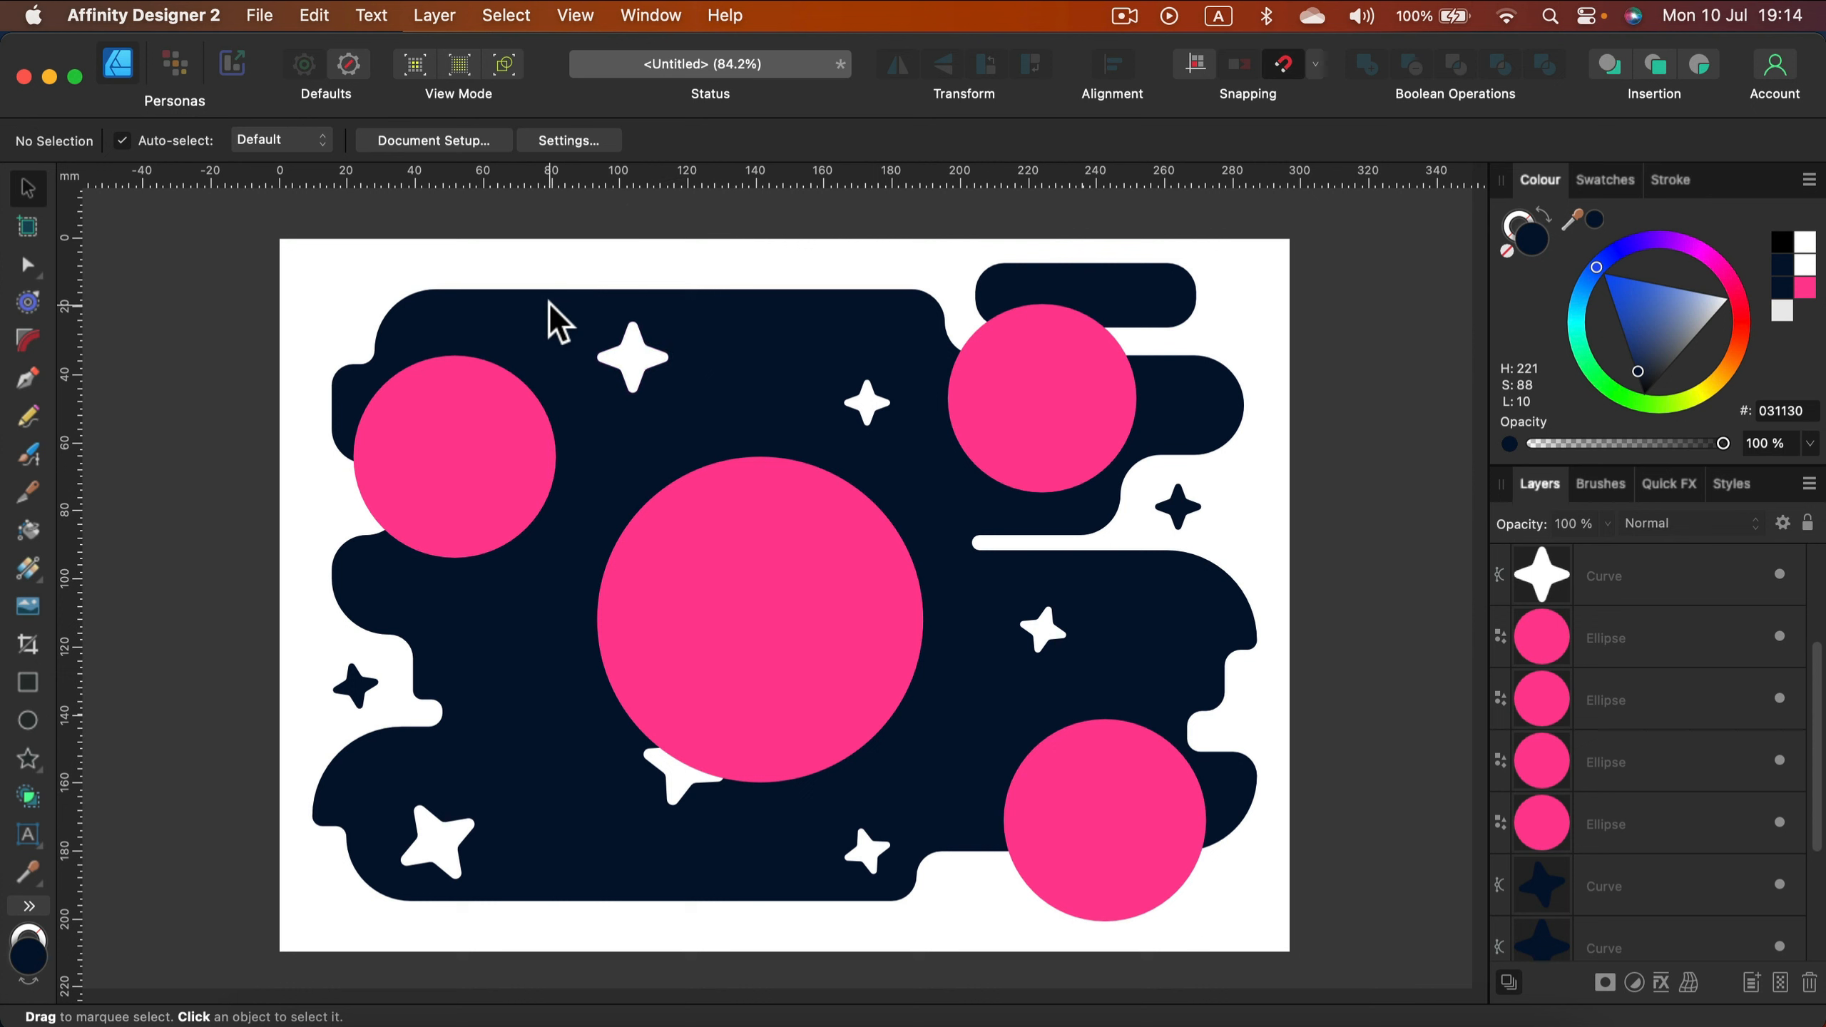
Step: Recolour the upper-right circle blue (#3DBEFF), the upper-left circle lime green (#C3FF3D) and the lower-right circle purple (#A73DFF)
left_click(454, 451)
left_click(1068, 428)
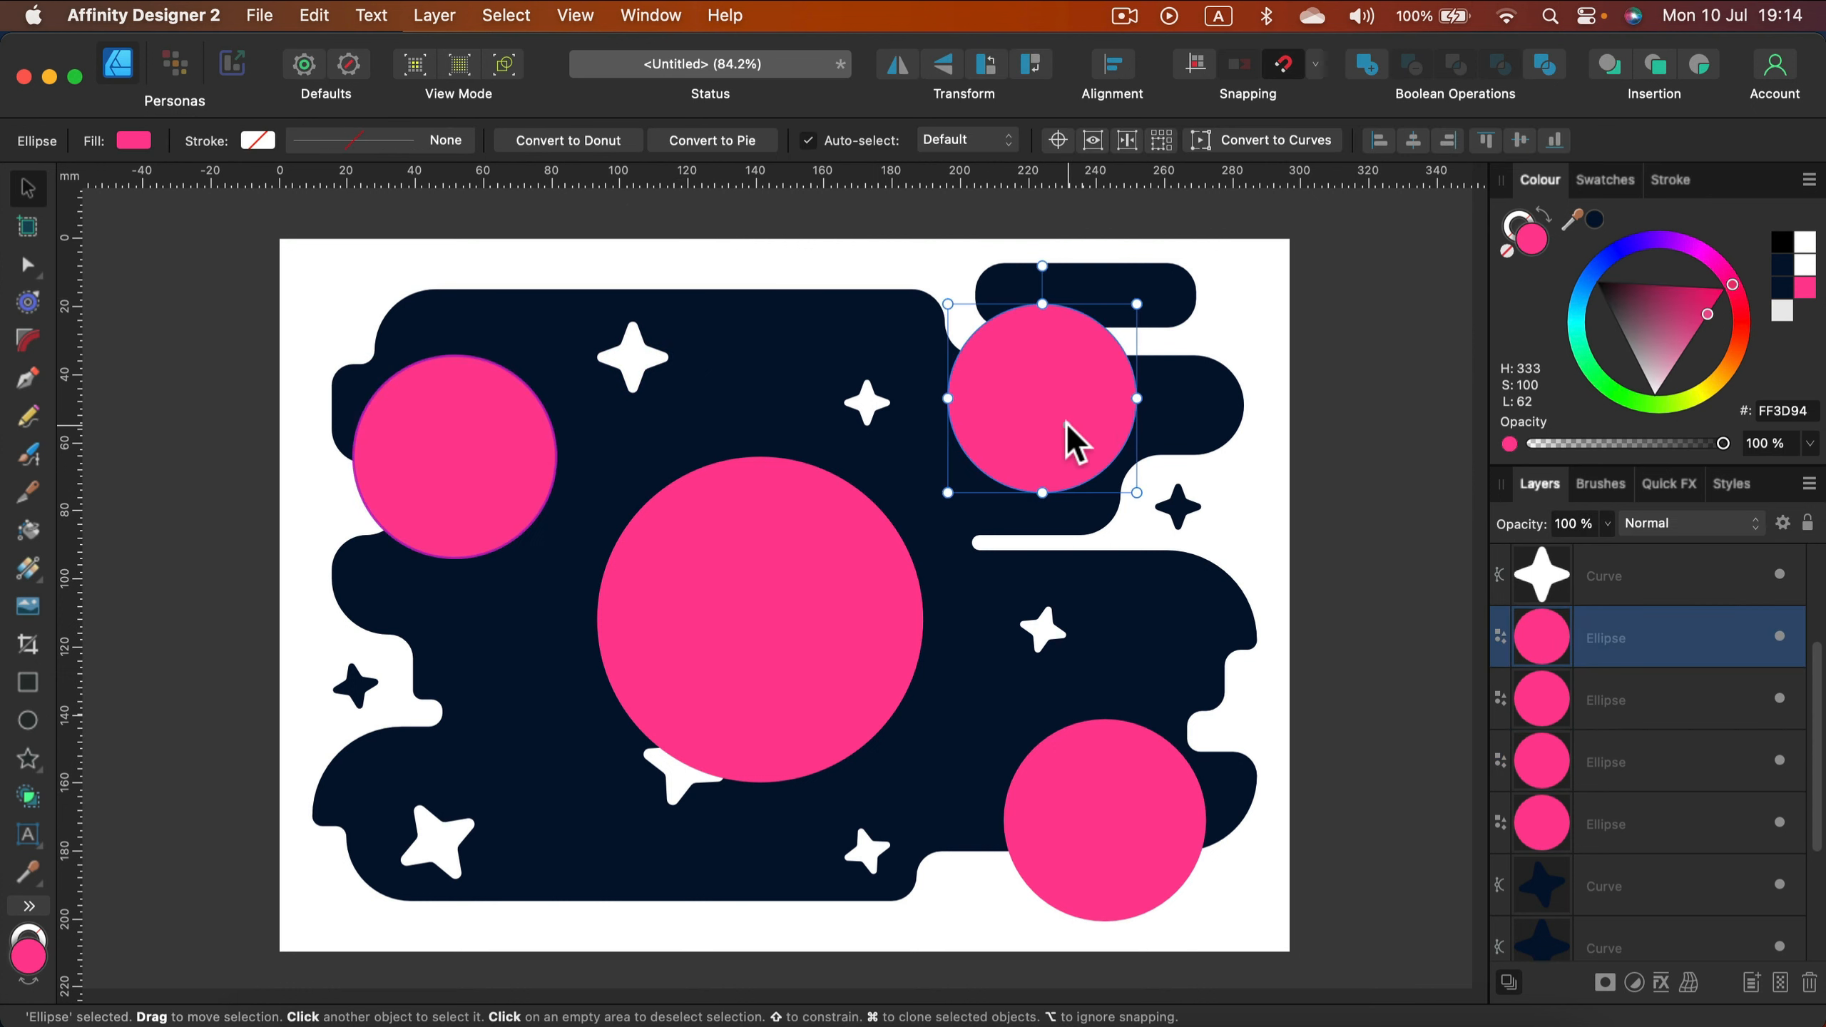
left_click(1579, 294)
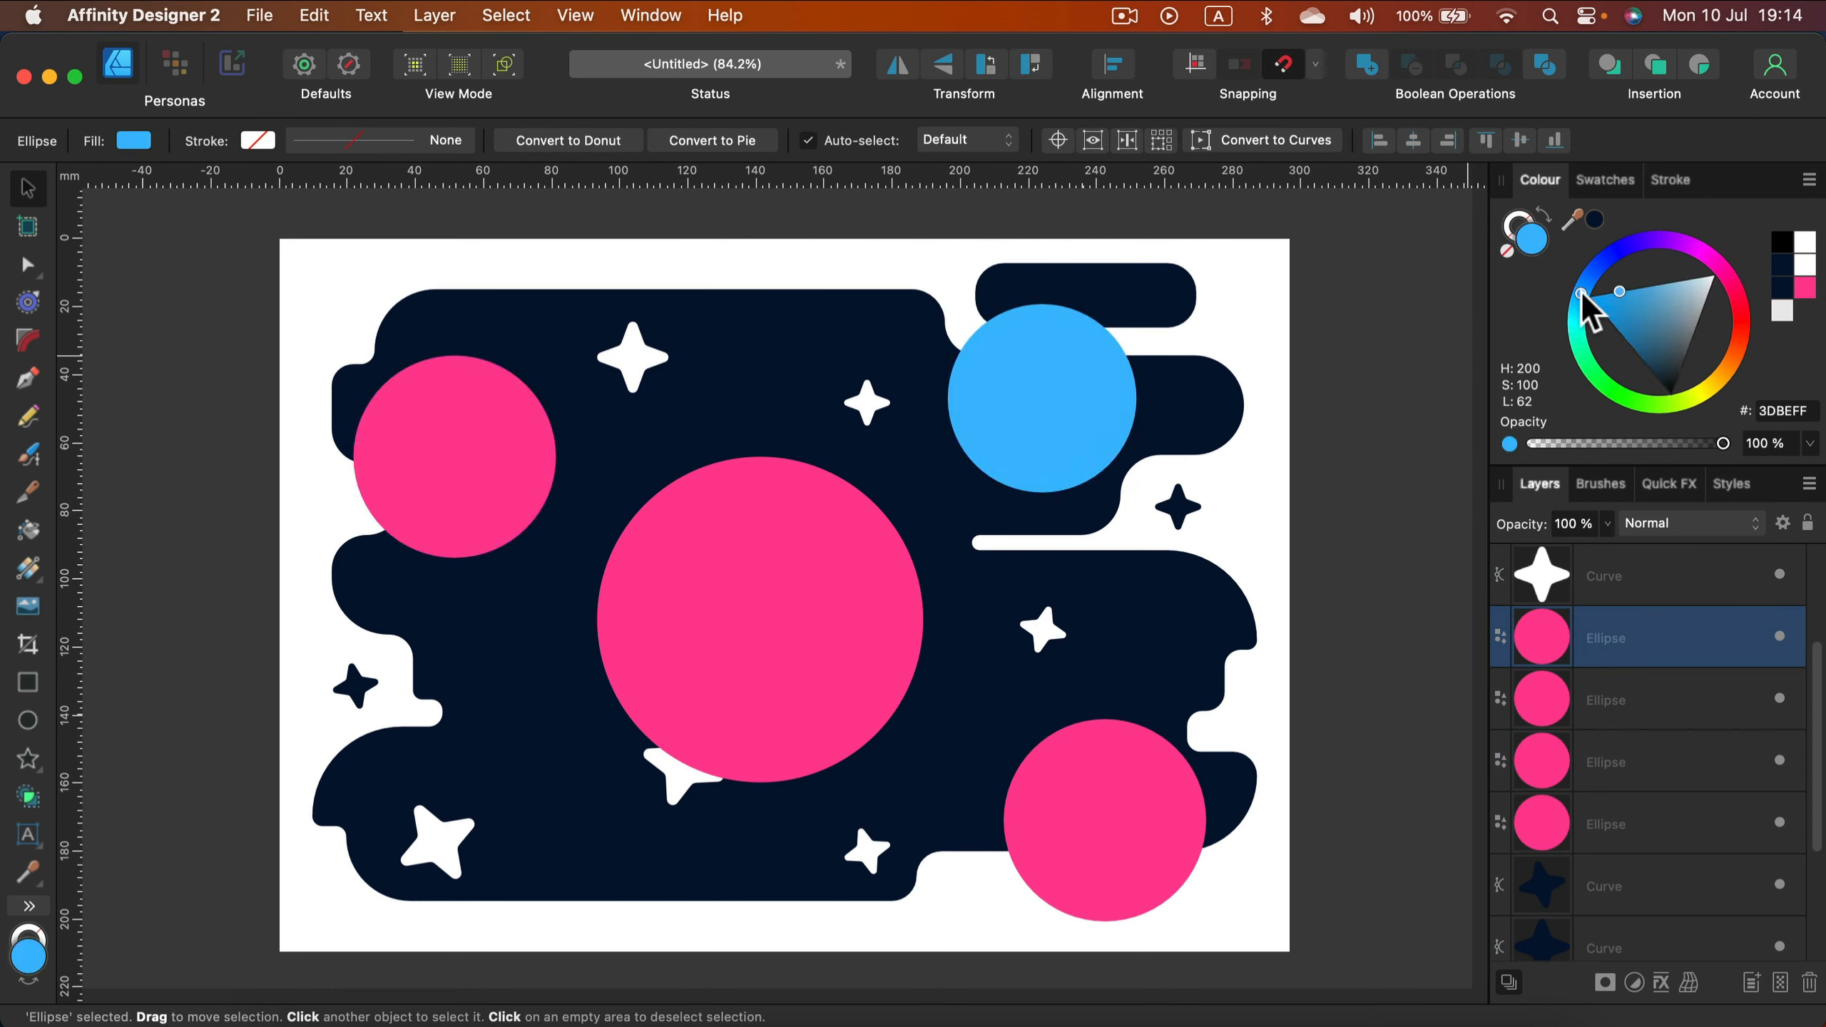
left_click(533, 458)
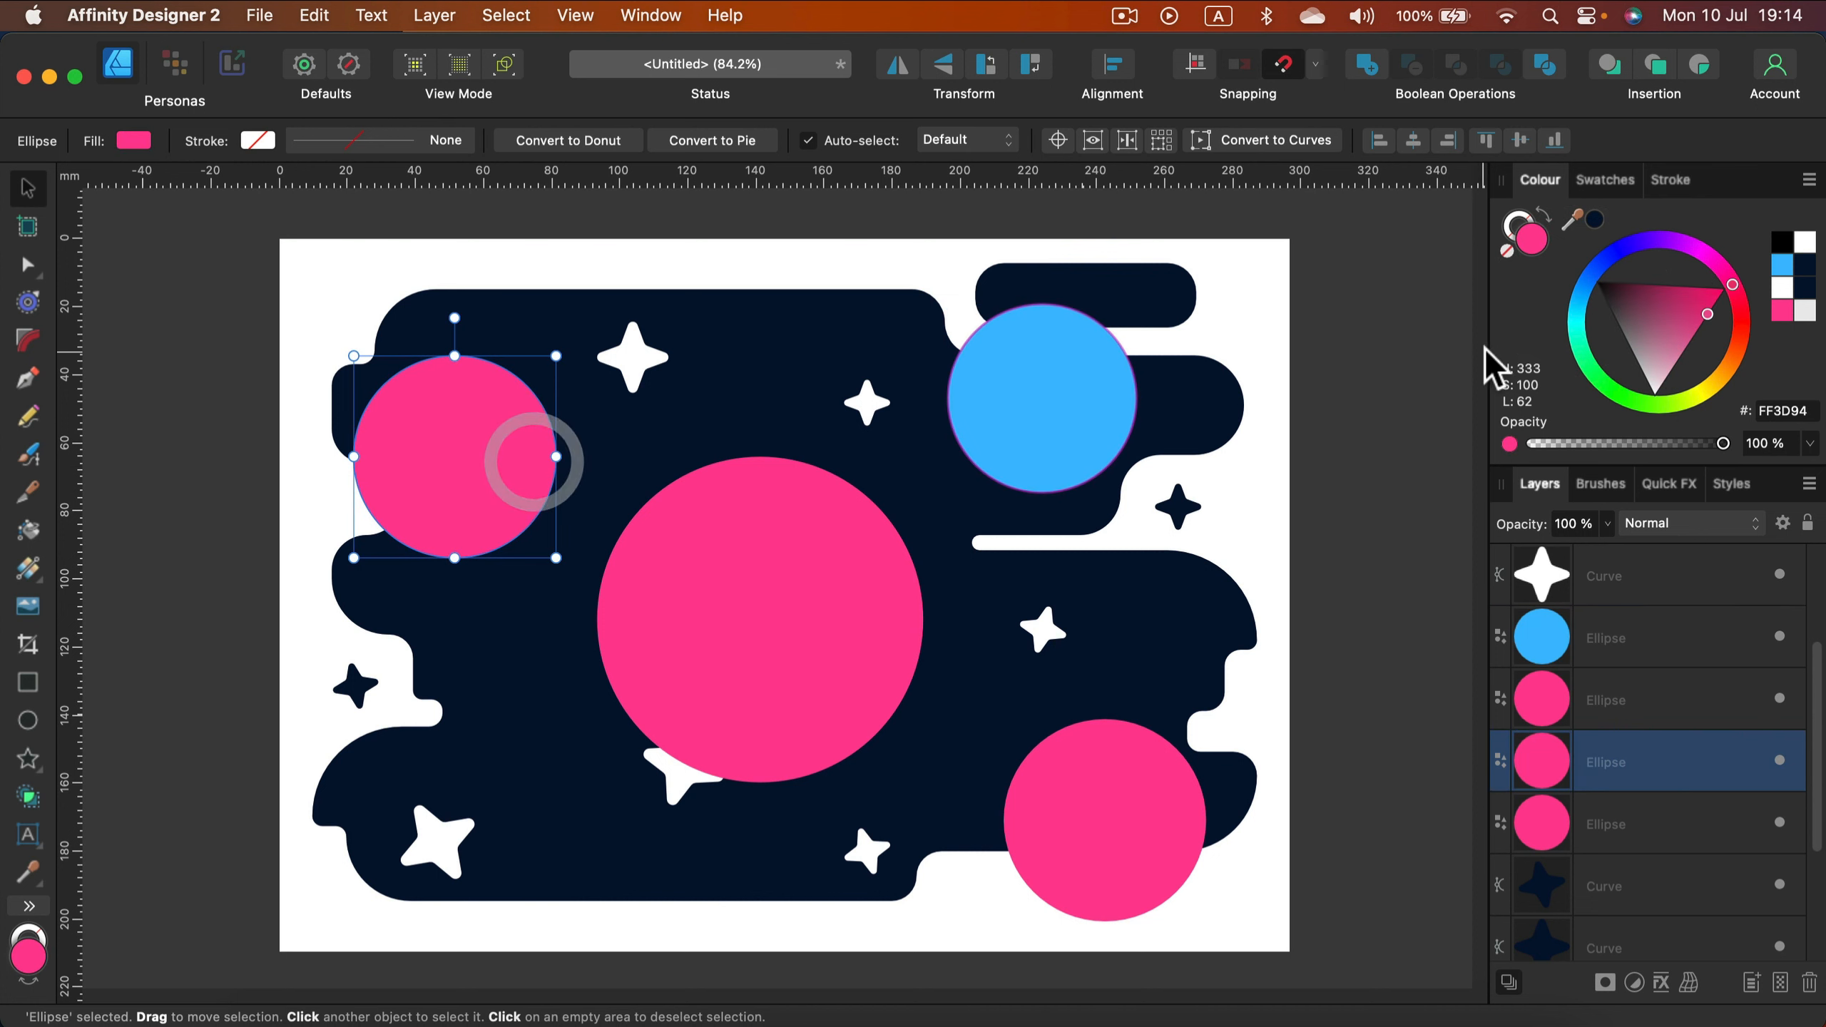
left_click(1676, 404)
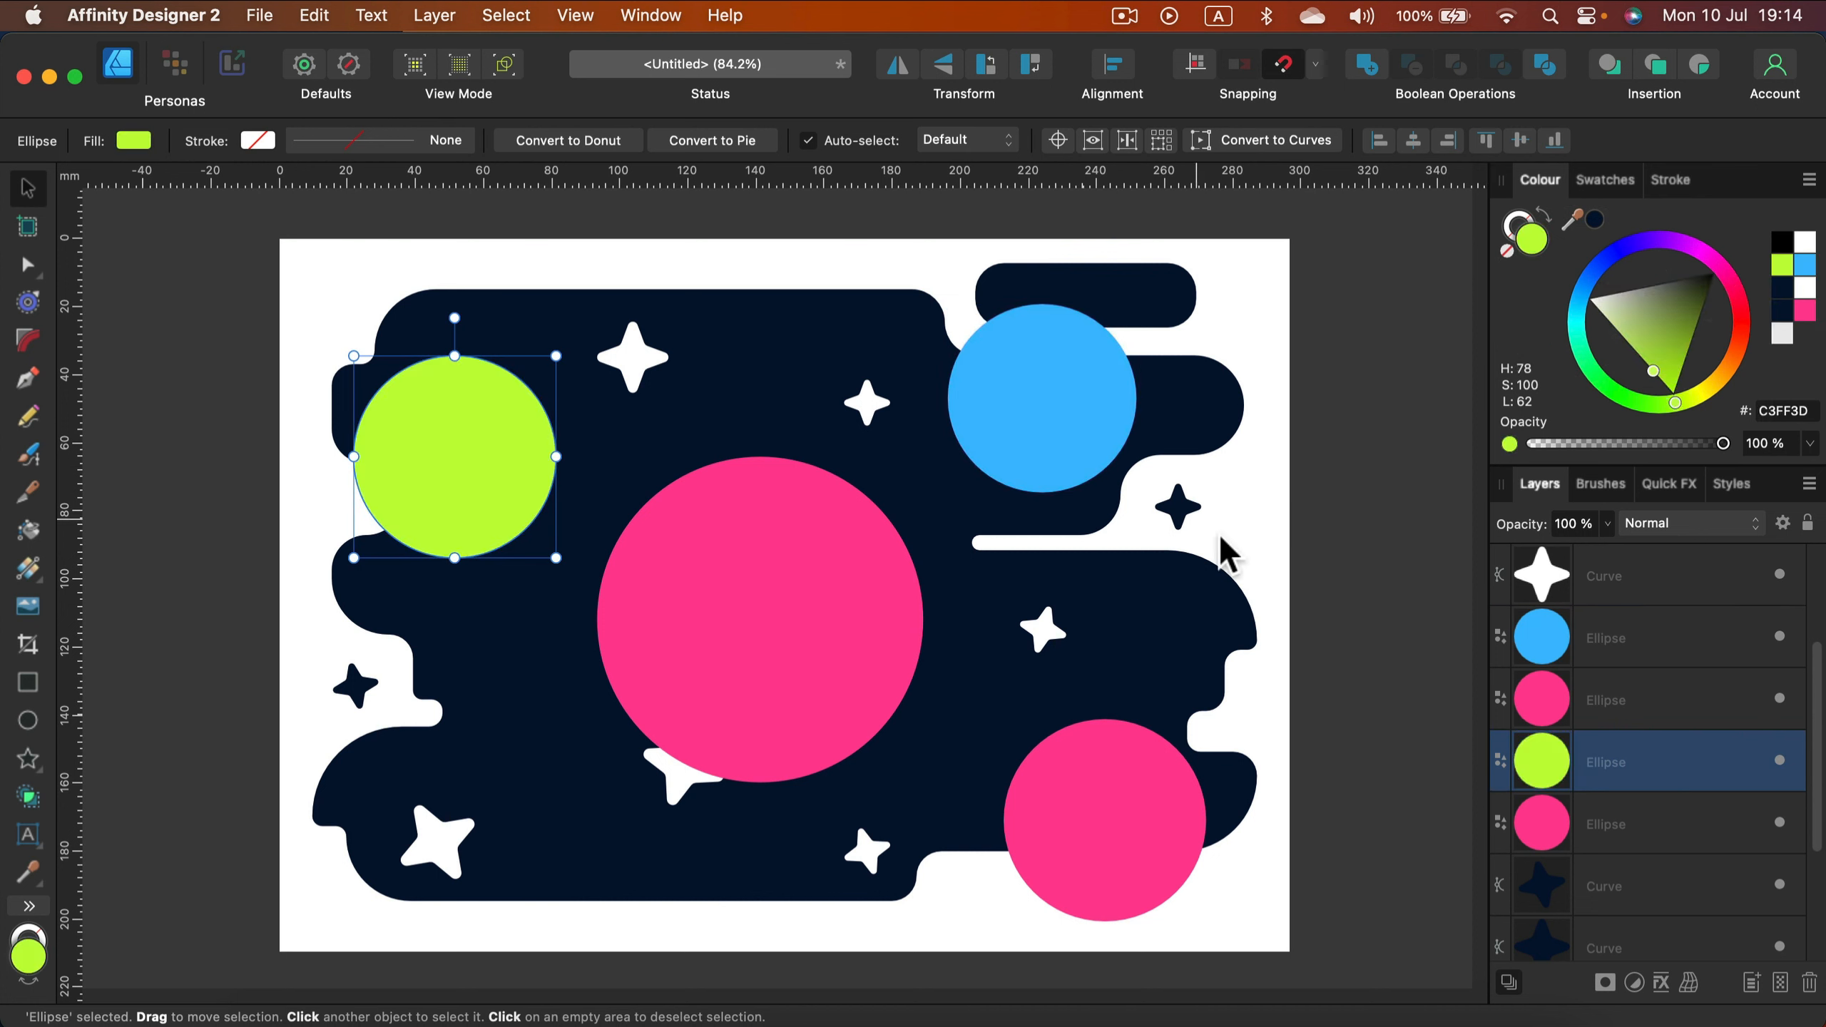
left_click(1085, 829)
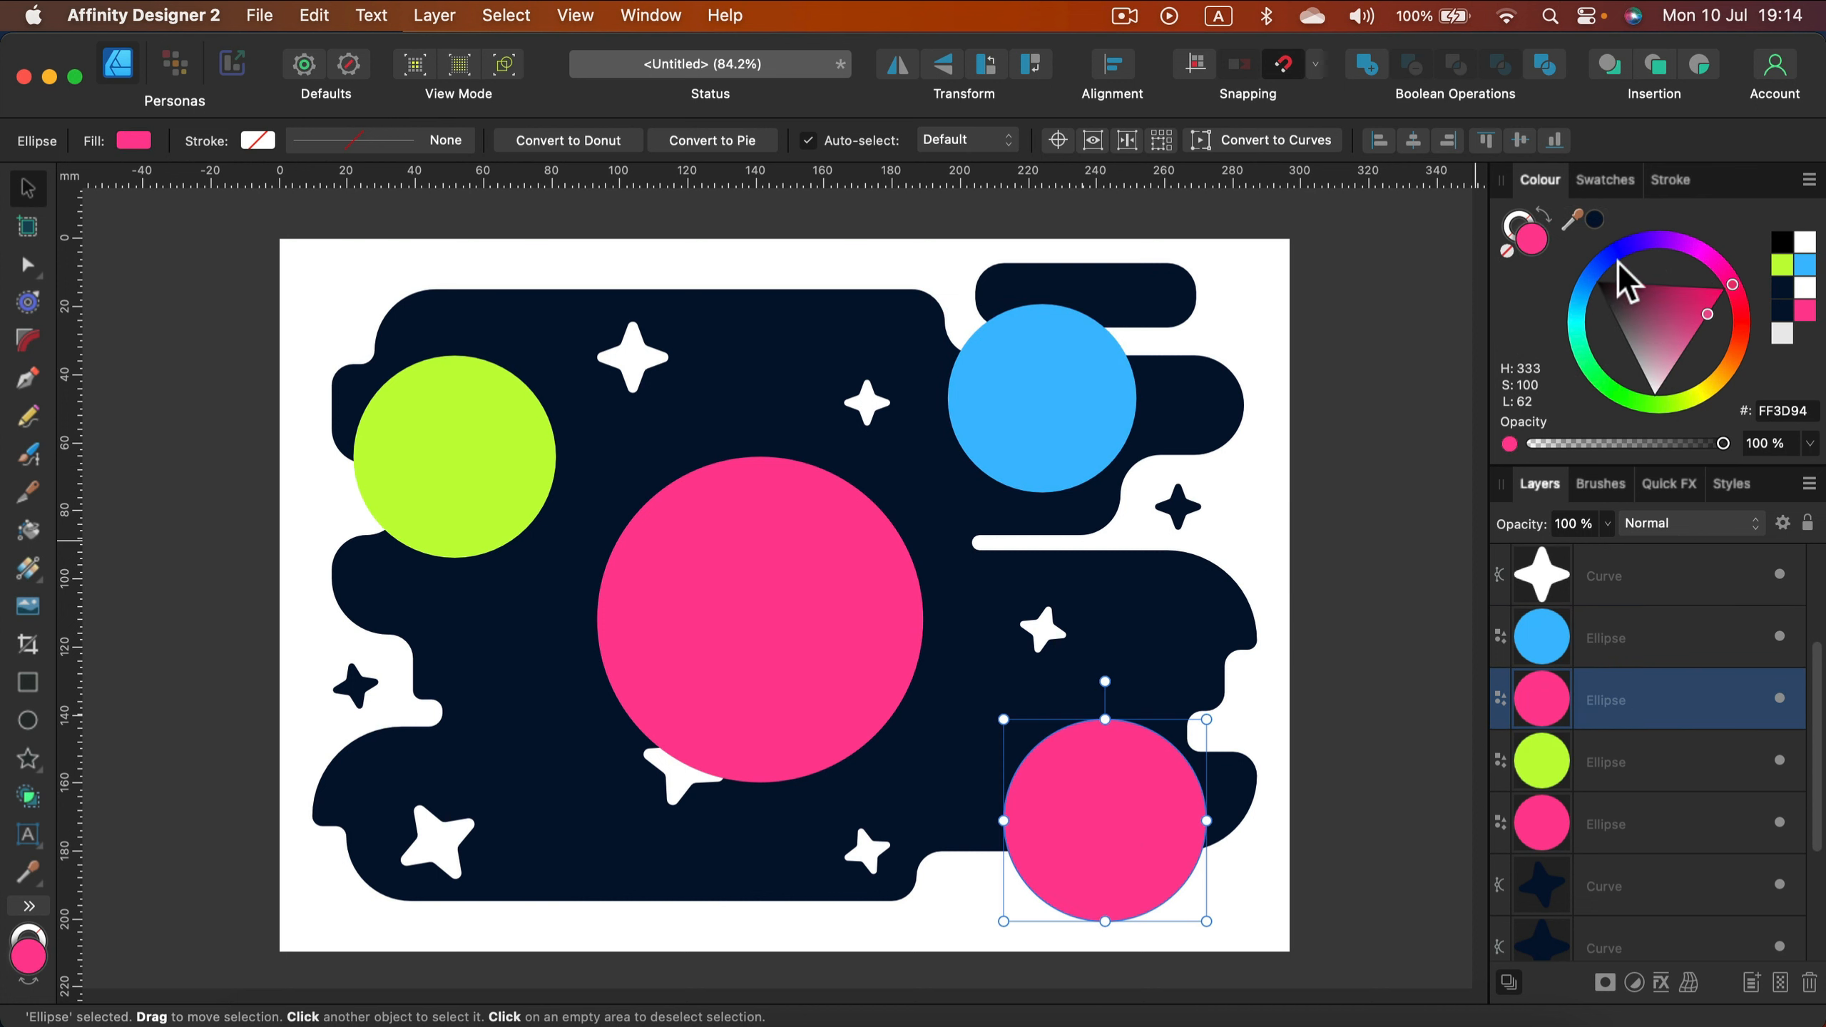
left_click_drag(1631, 248, 1663, 245)
left_click(1270, 514)
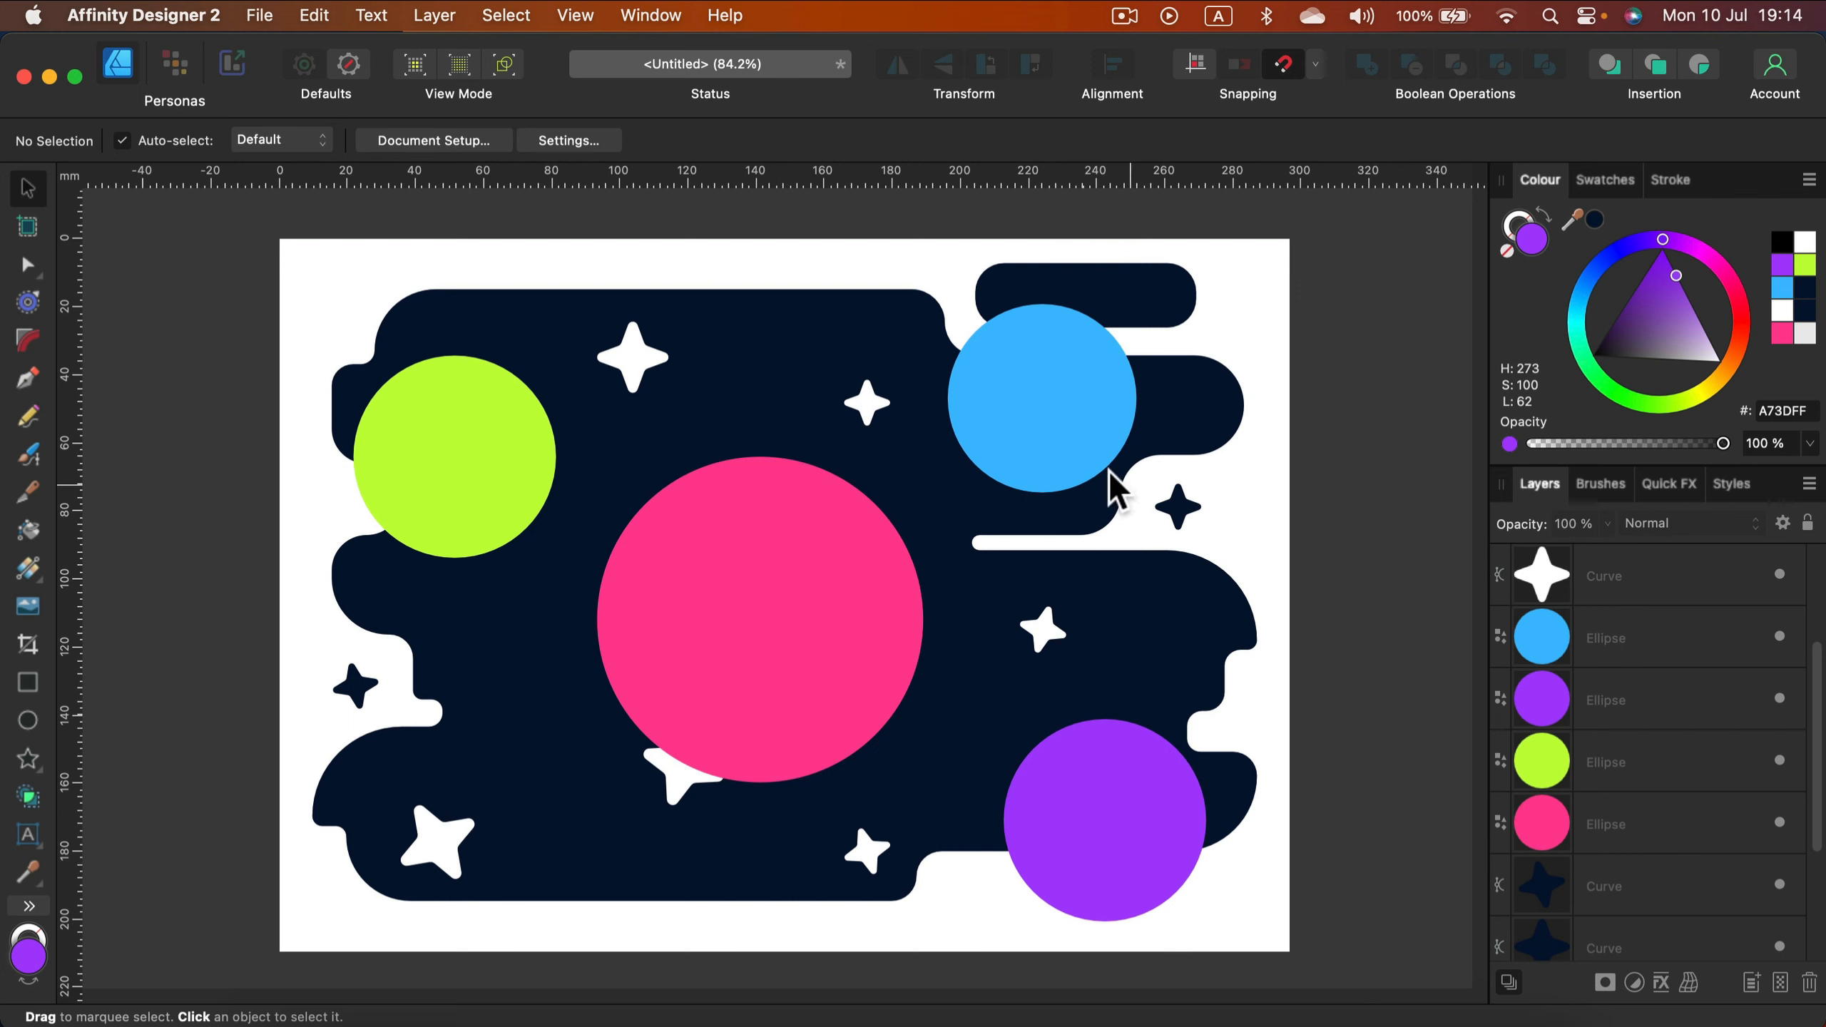
Step: Give the blue circle a radial gradient from its upper-left interior to darker blue #0086CA, with the midpoint at 65%
left_click(1046, 392)
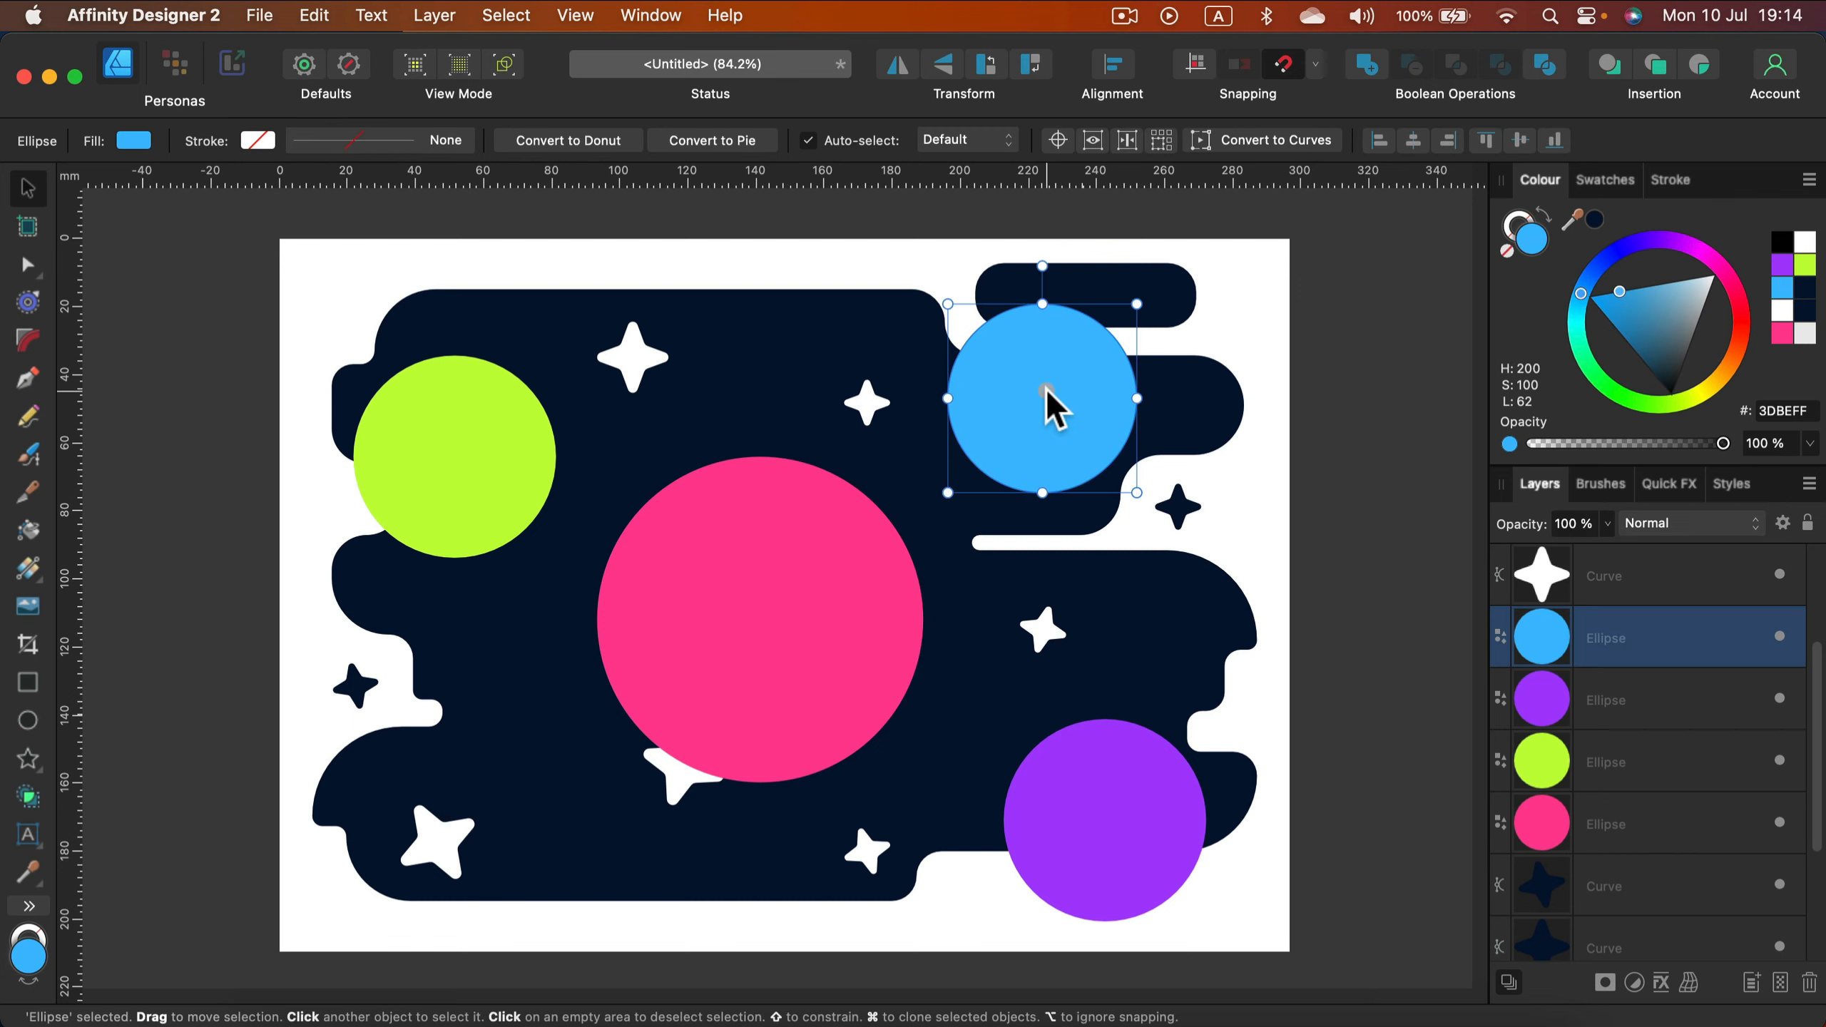
left_click(27, 576)
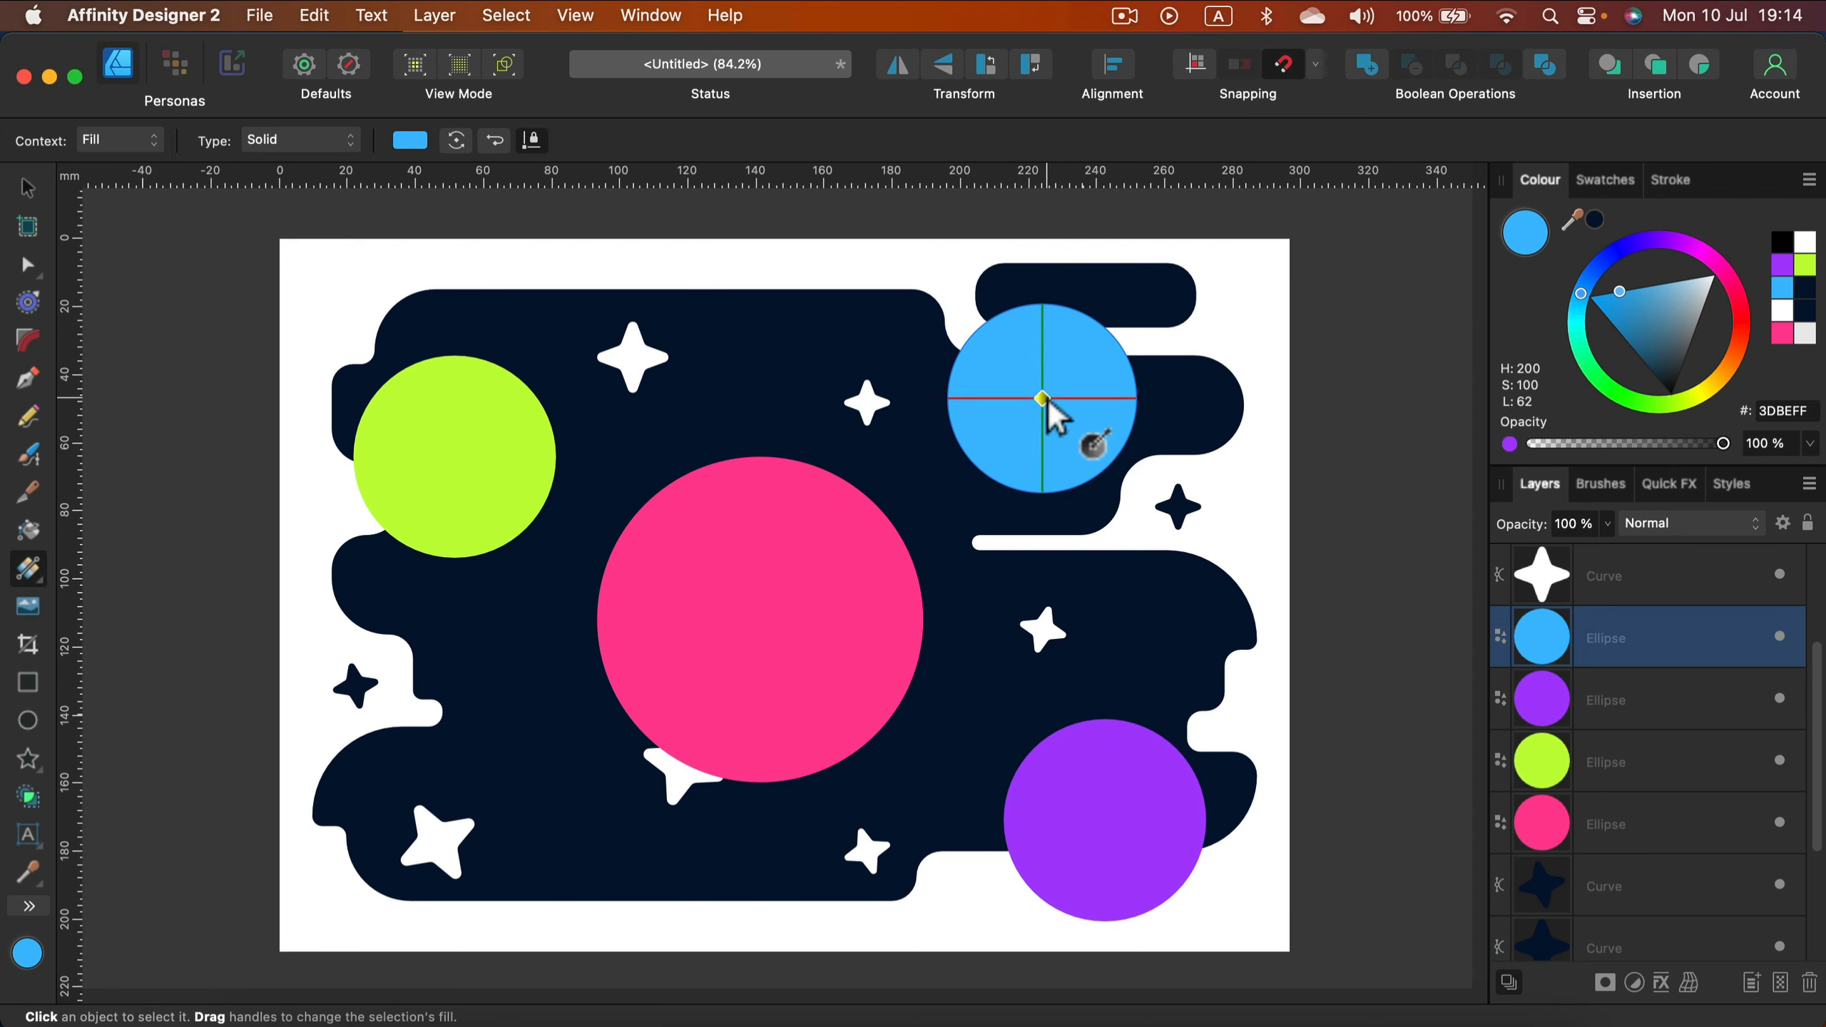
left_click_drag(1027, 382, 1084, 430)
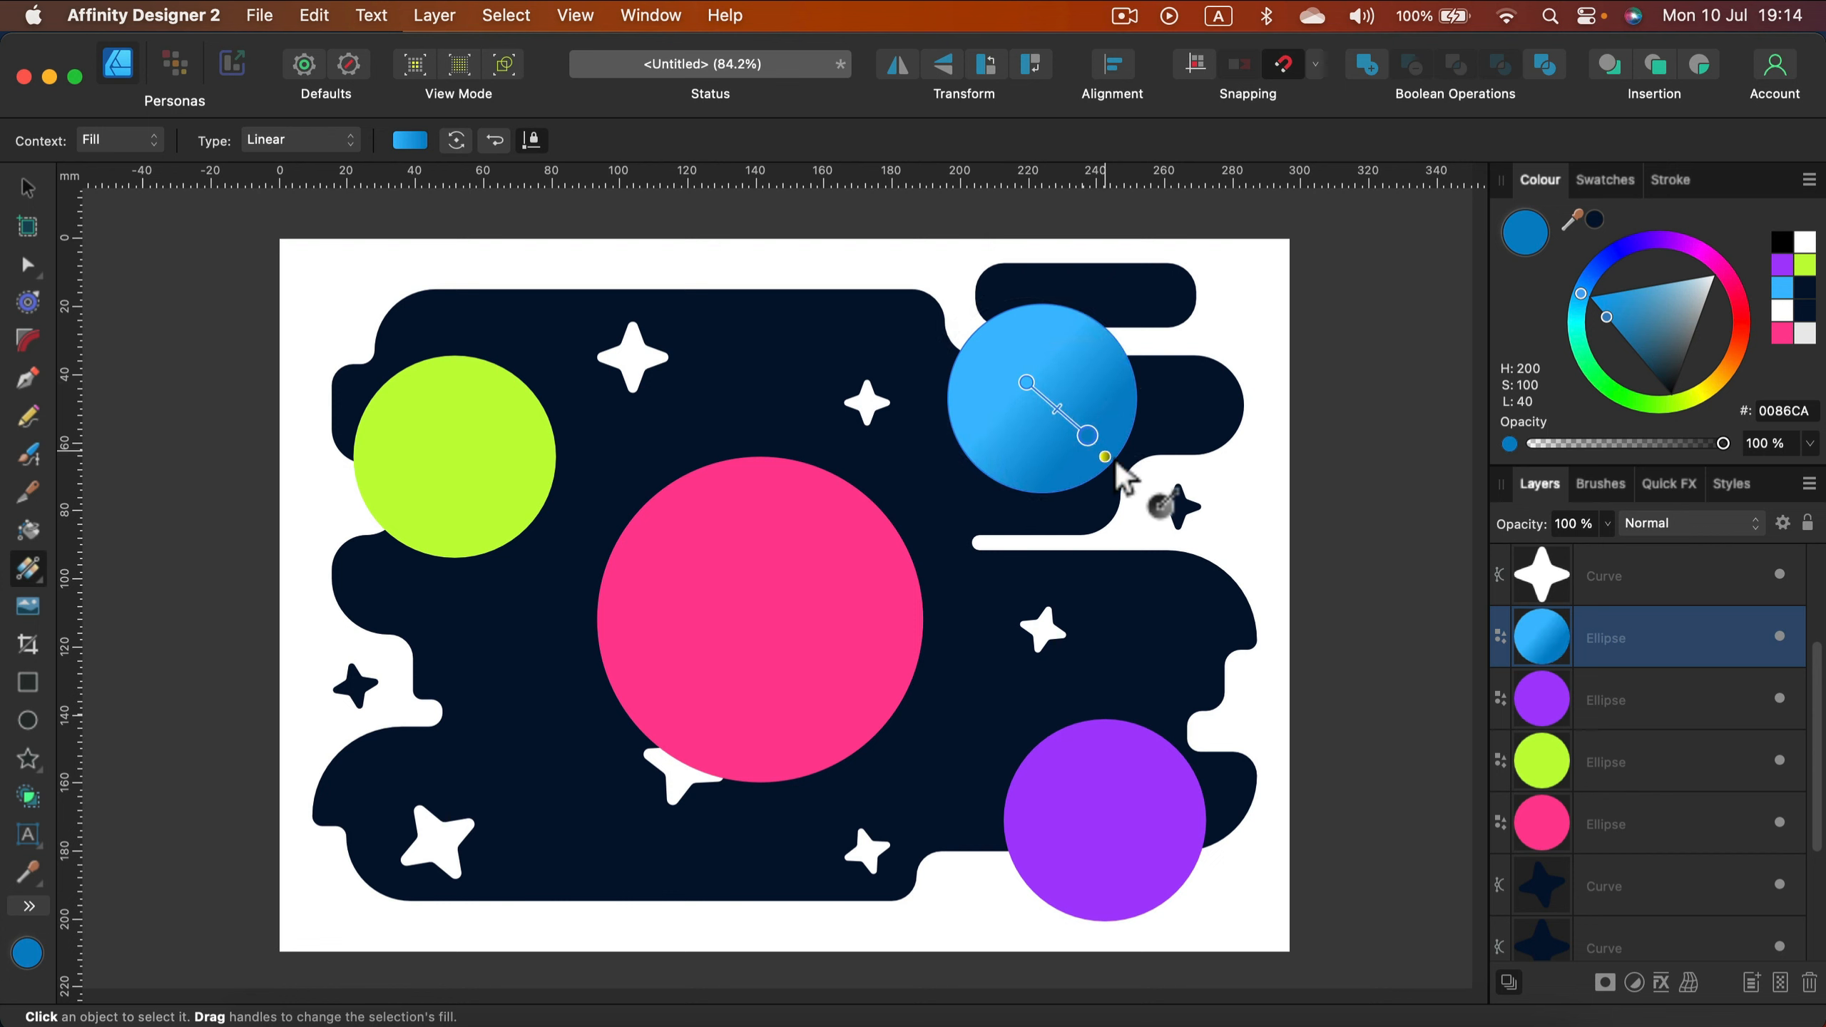
left_click(338, 140)
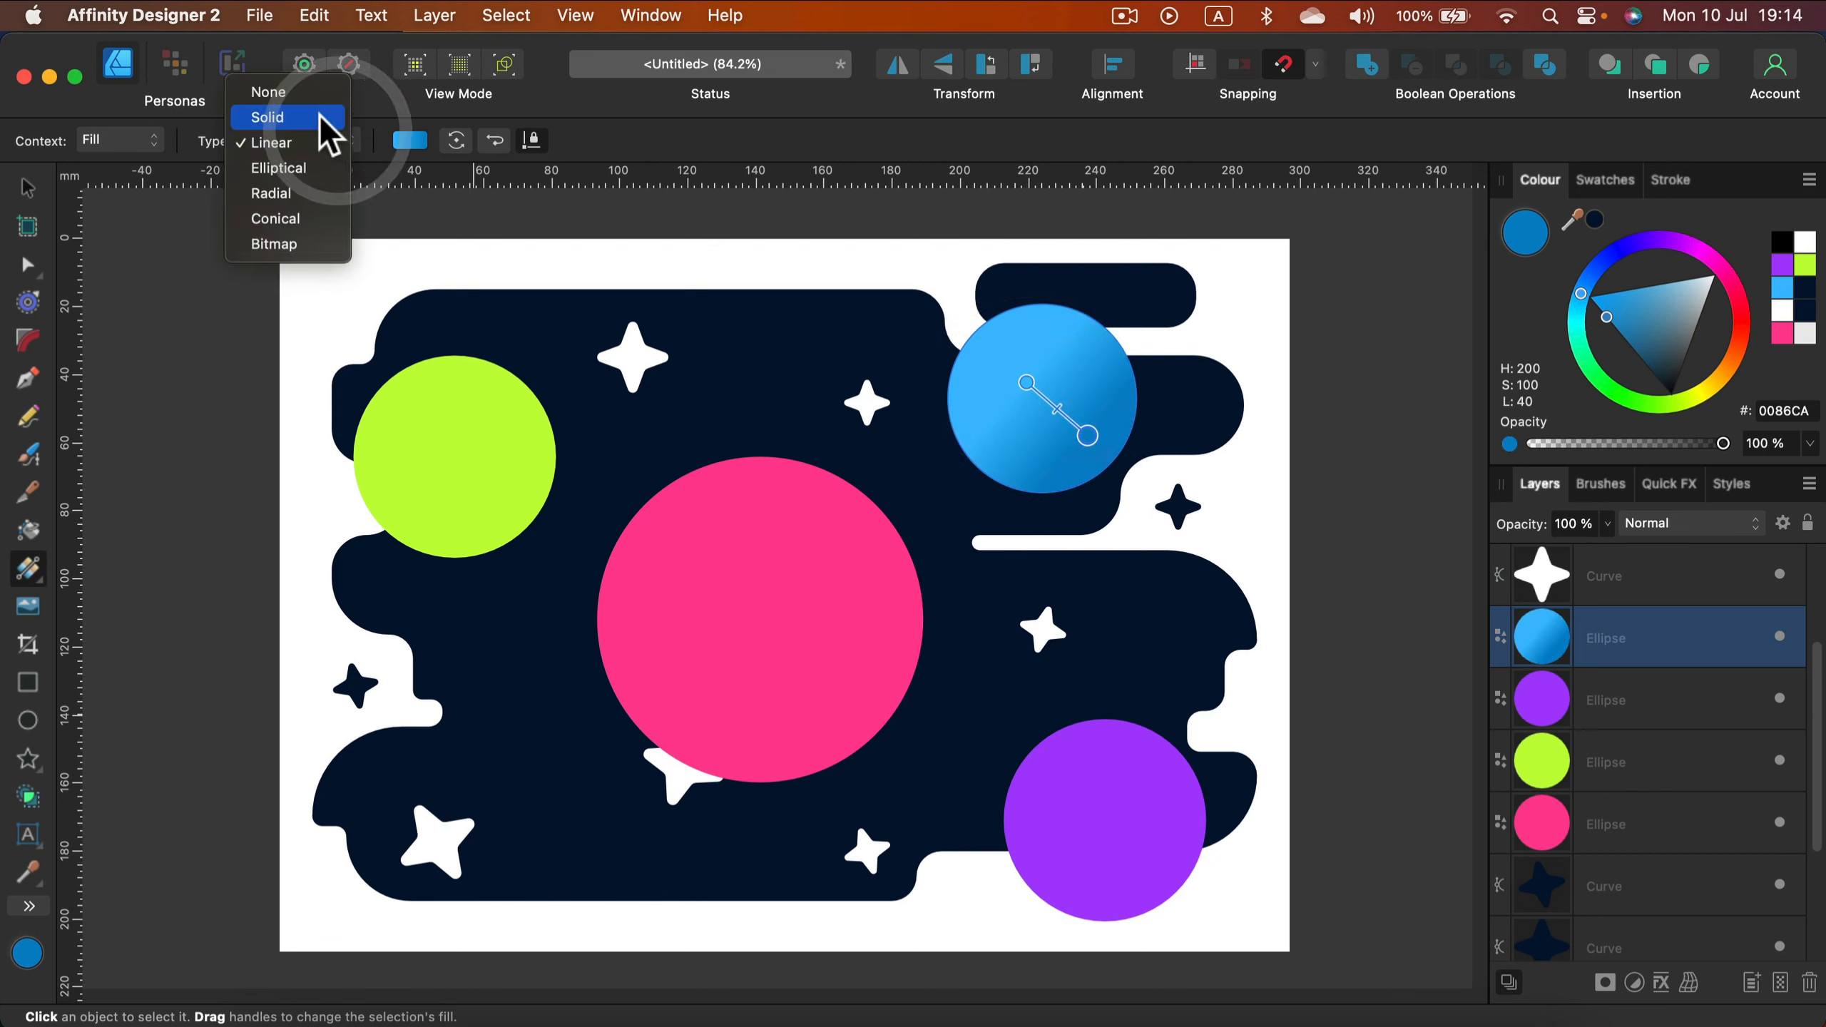
left_click(310, 194)
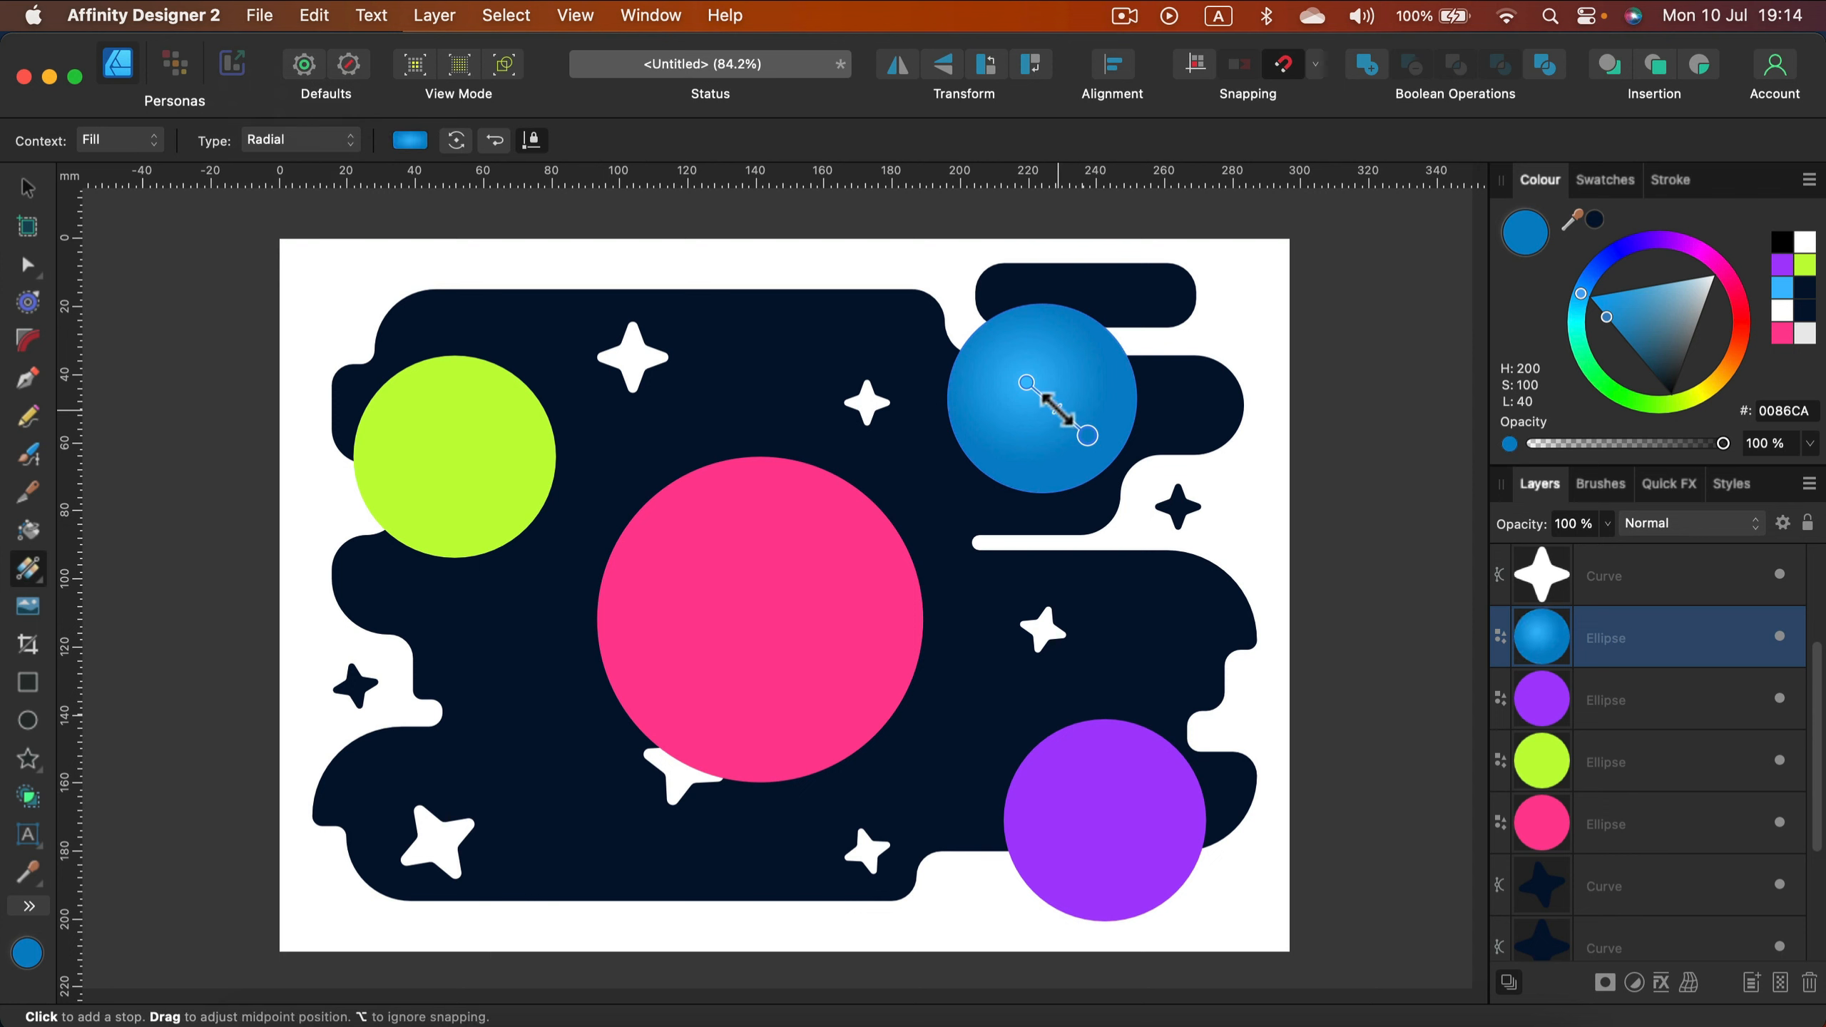
left_click_drag(1055, 410, 1067, 414)
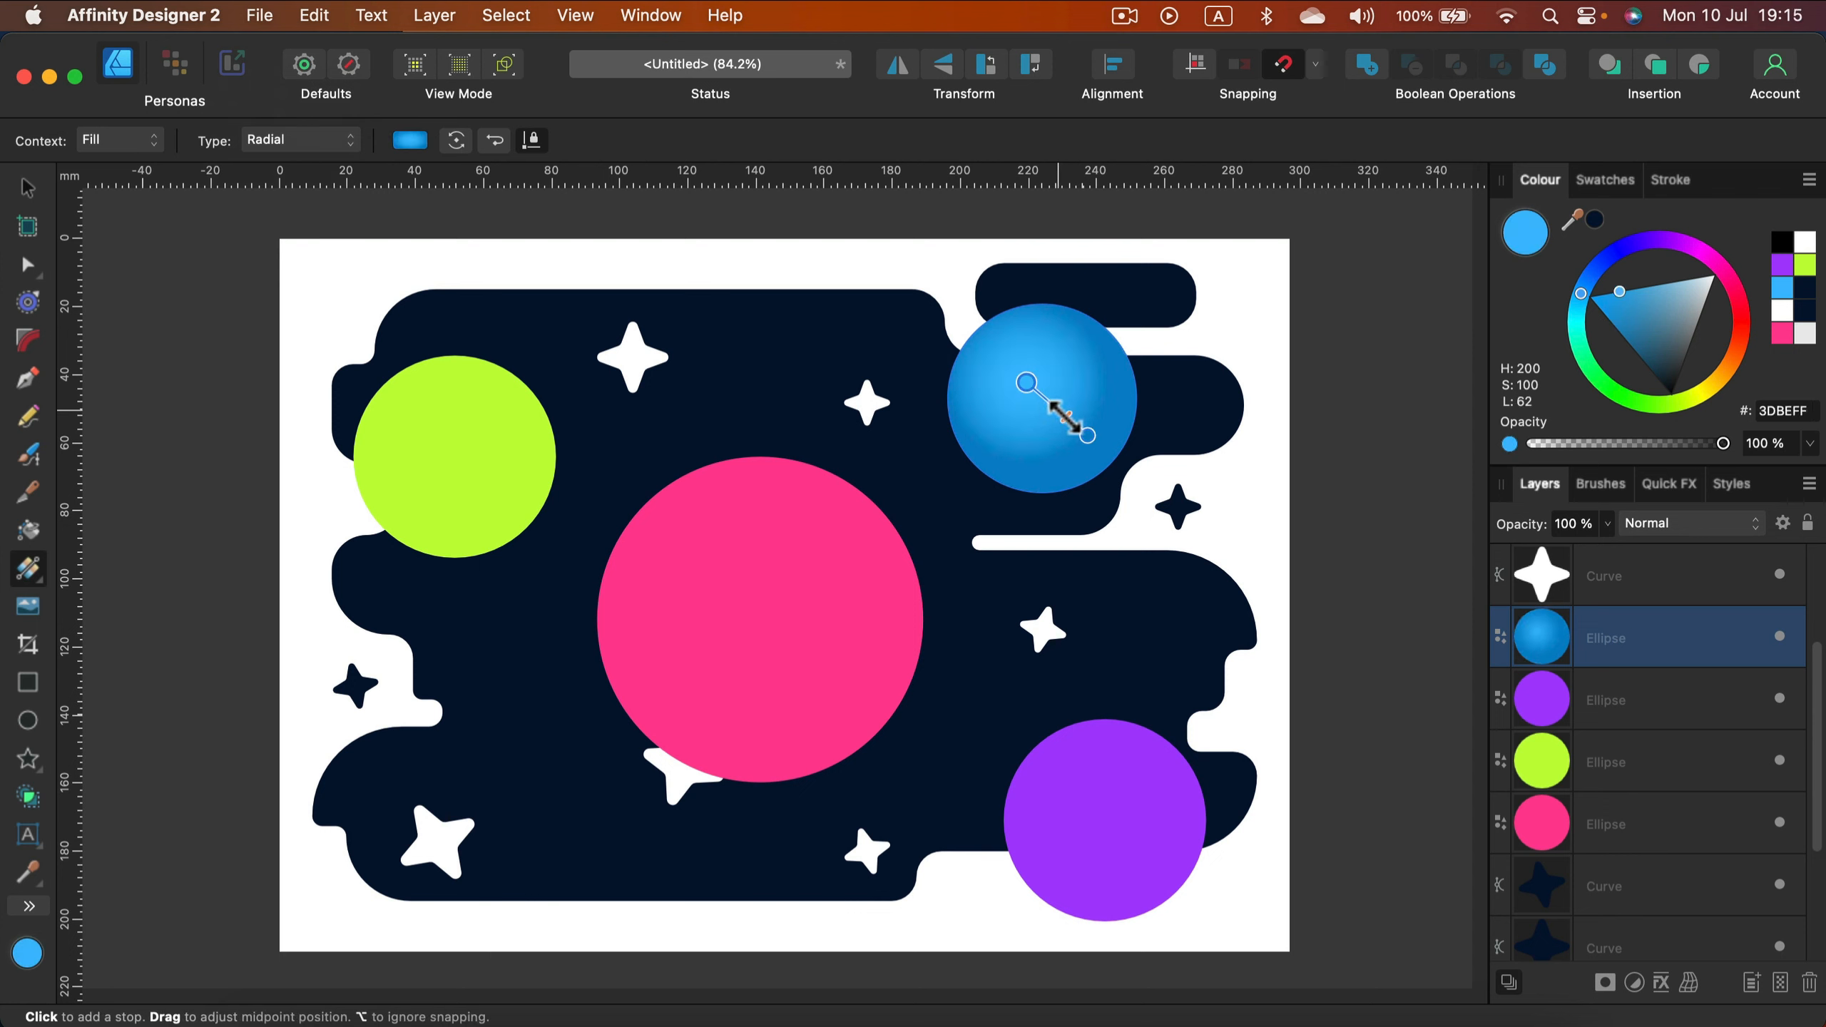
Step: Lighten the inner colour stop of the blue circle's gradient to a lightness of 72
left_click(407, 139)
left_click(395, 244)
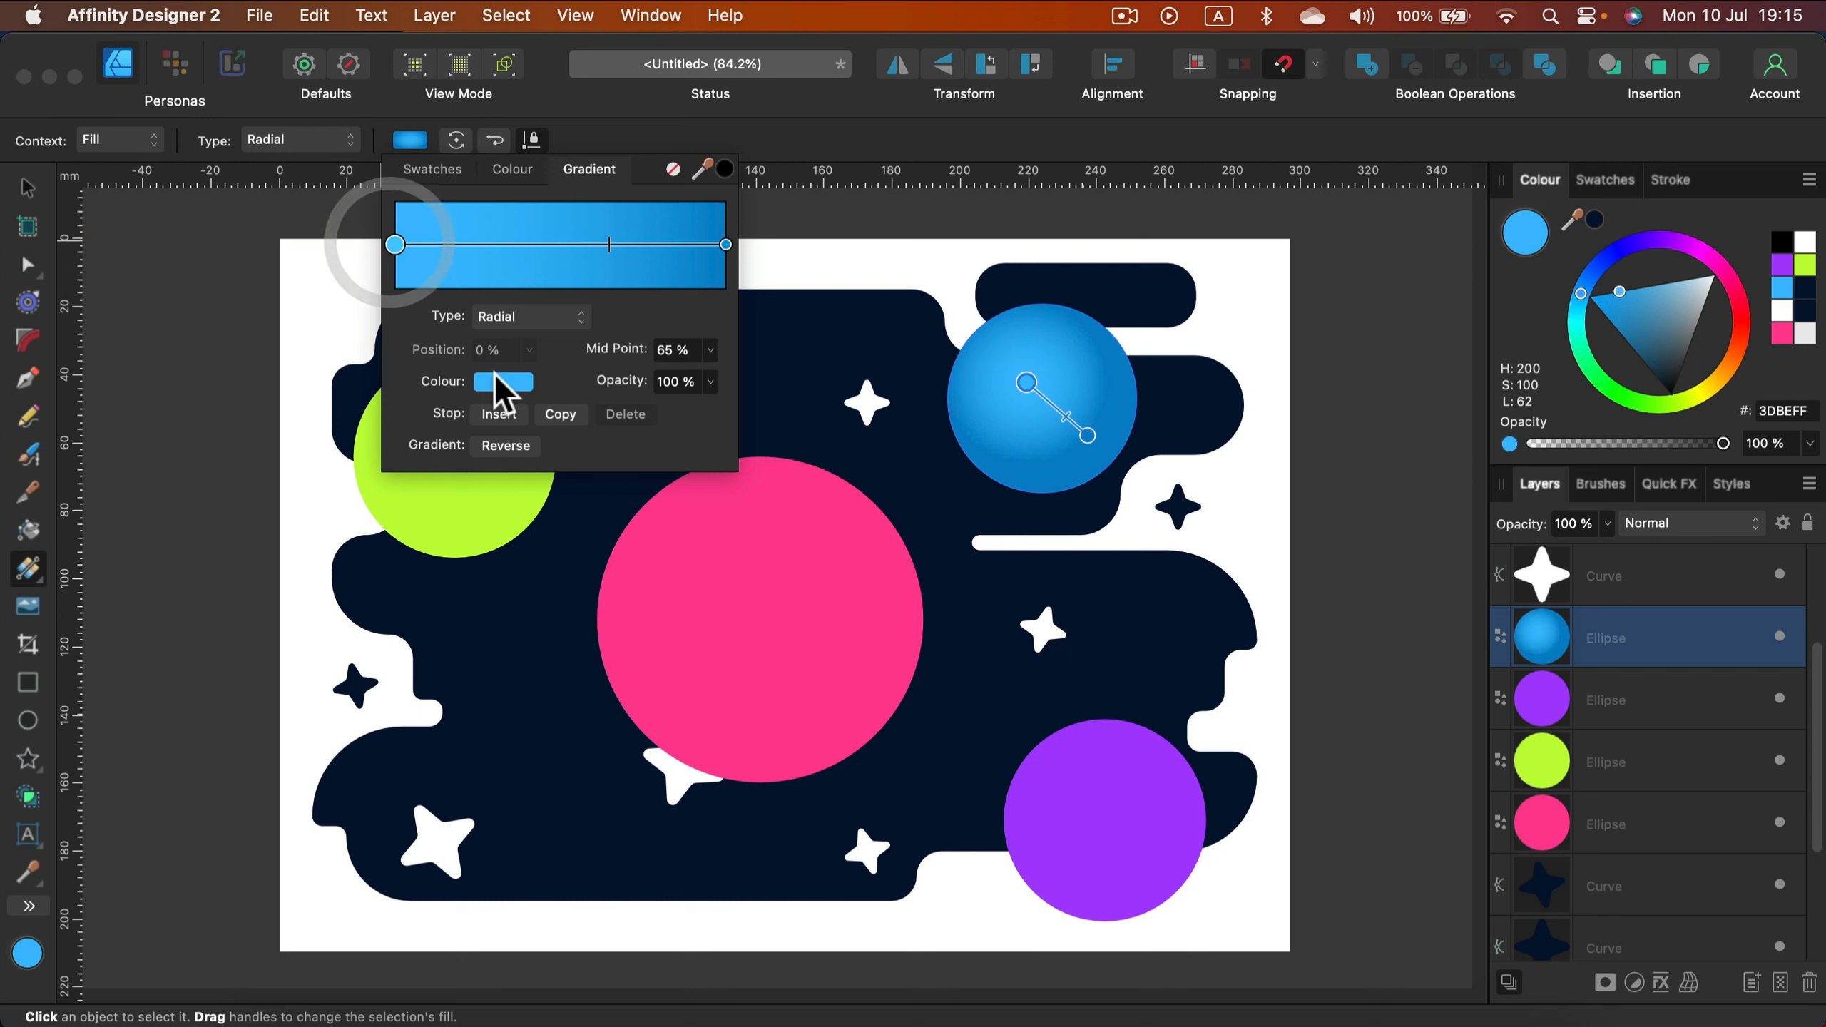
left_click(504, 381)
left_click_drag(608, 512, 627, 512)
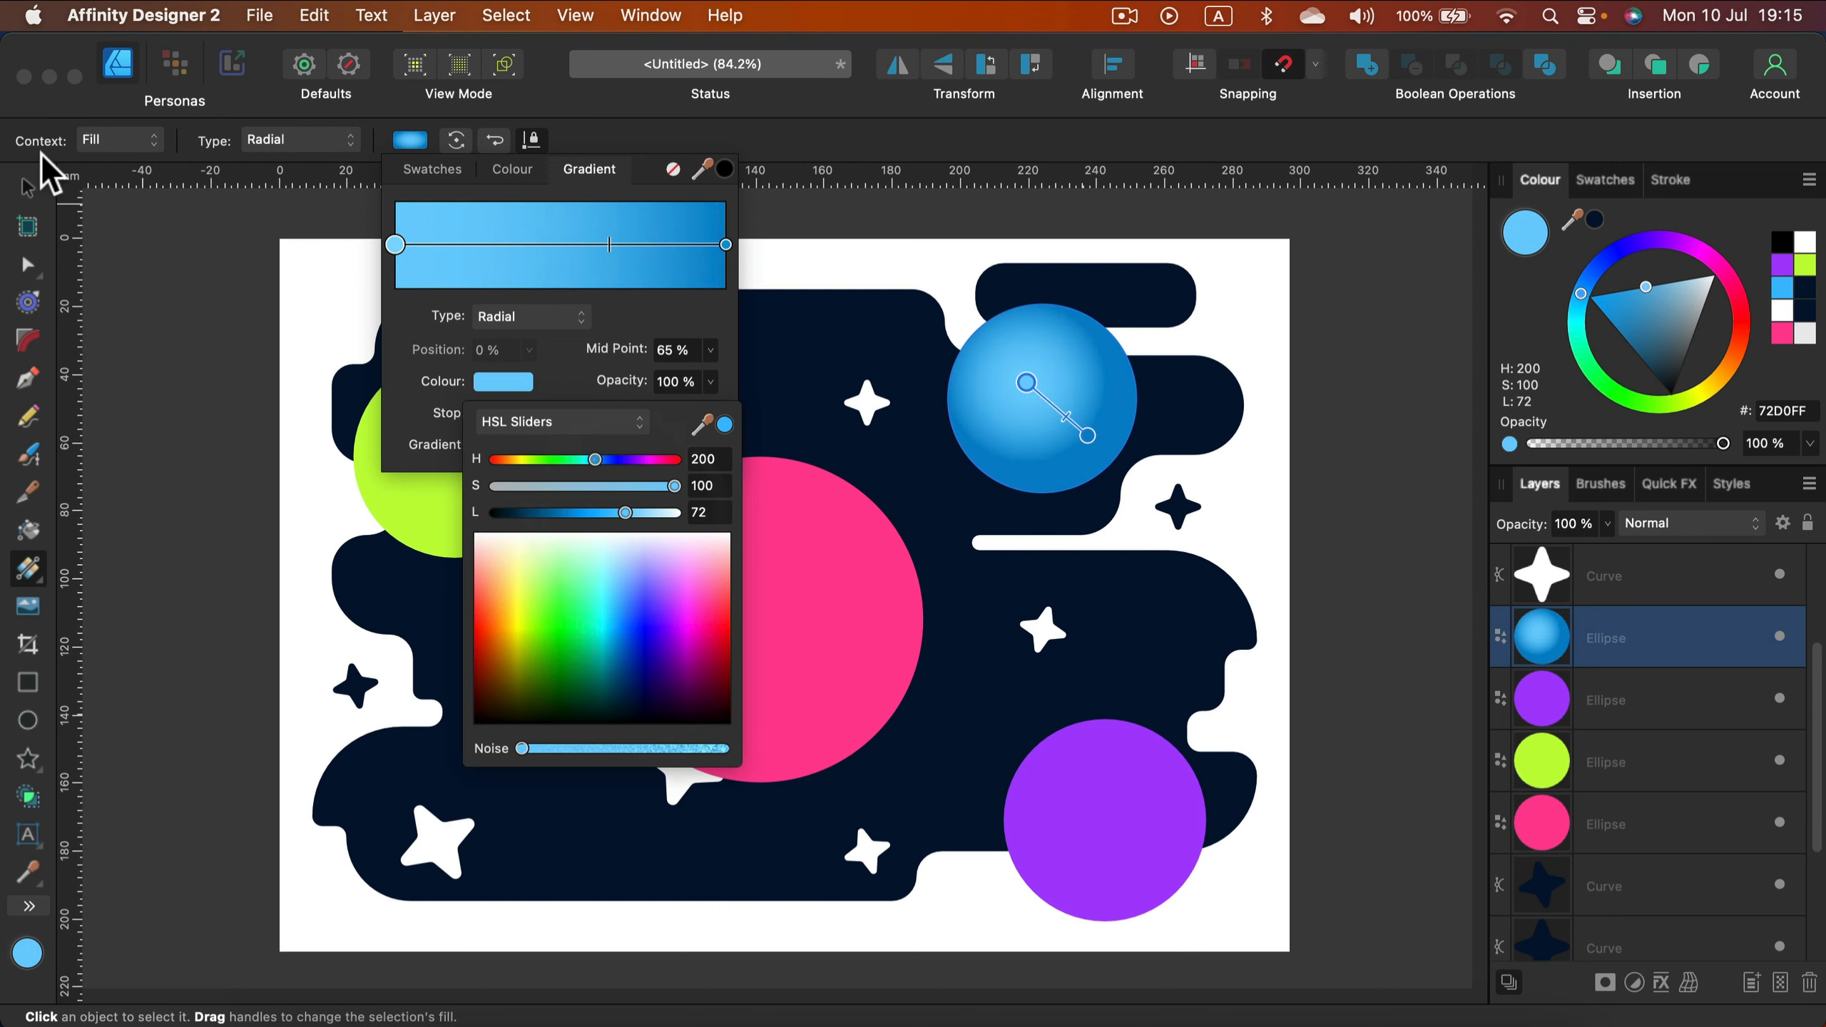
left_click(25, 186)
Step: Apply radial gradients with lighter centres and darker edges to the central pink, lime green and purple circles, matching the blue one
left_click(731, 514)
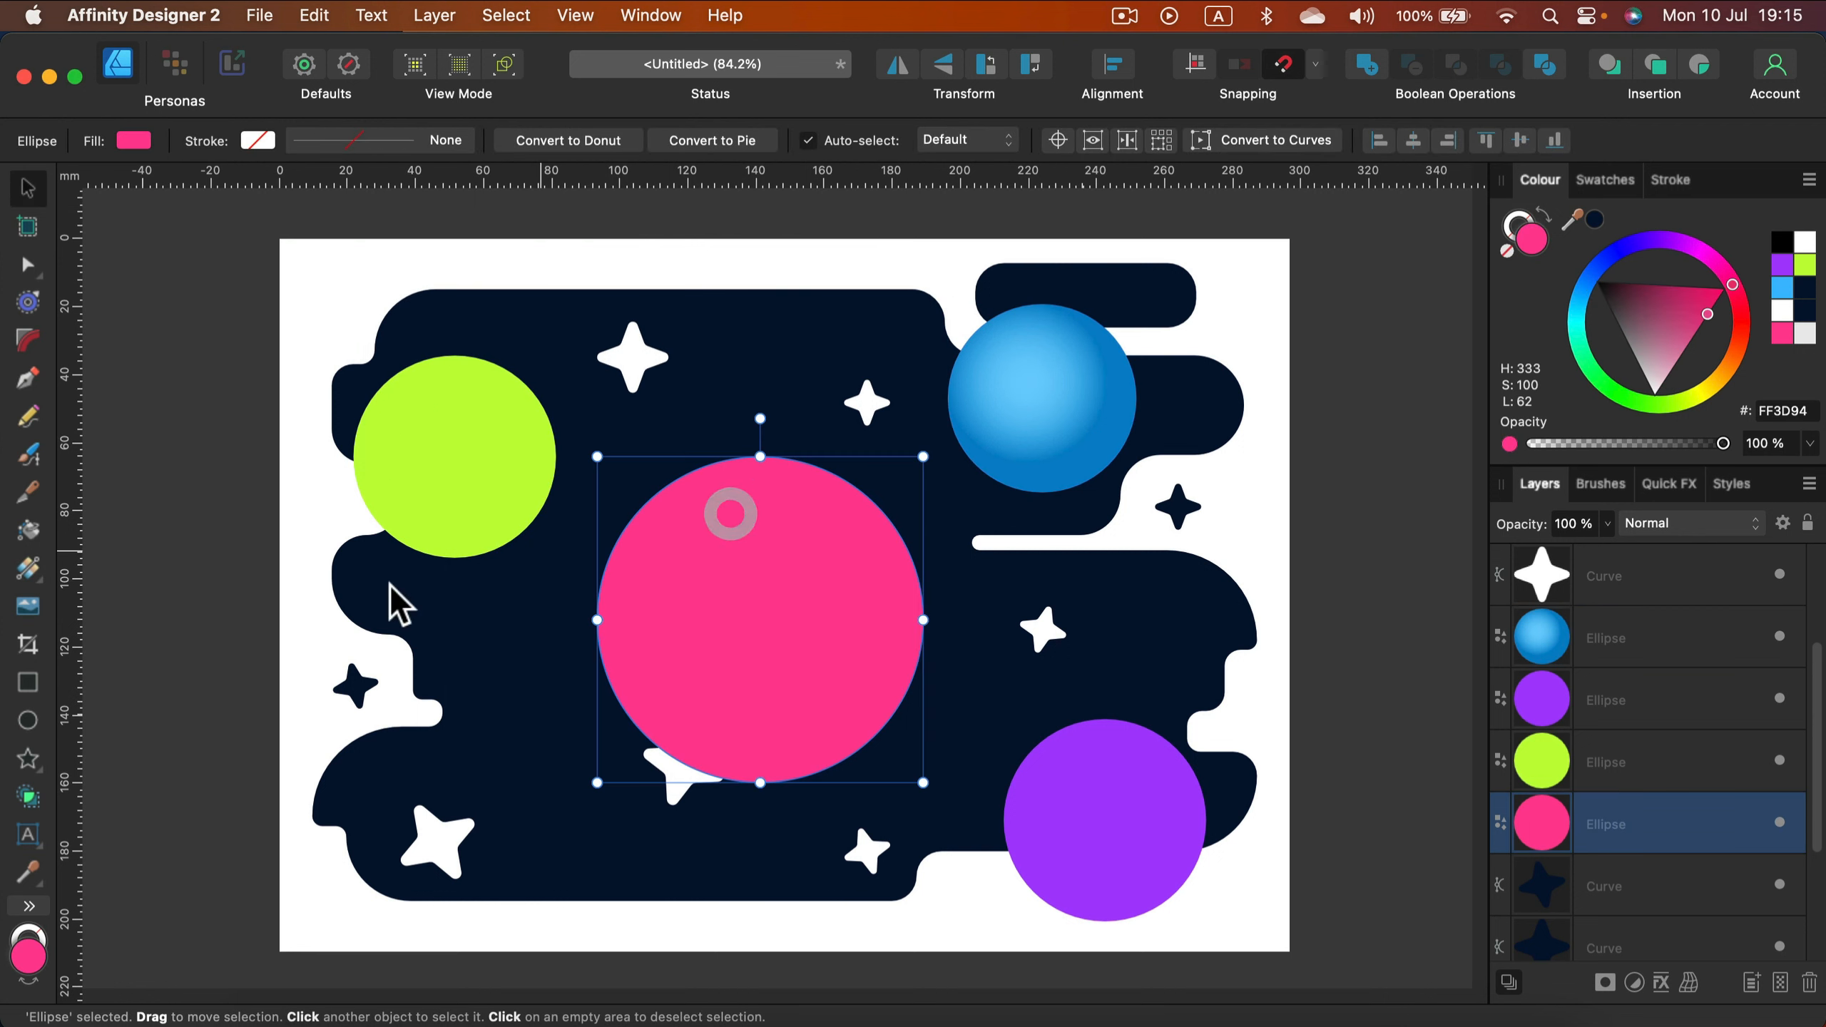
left_click(29, 570)
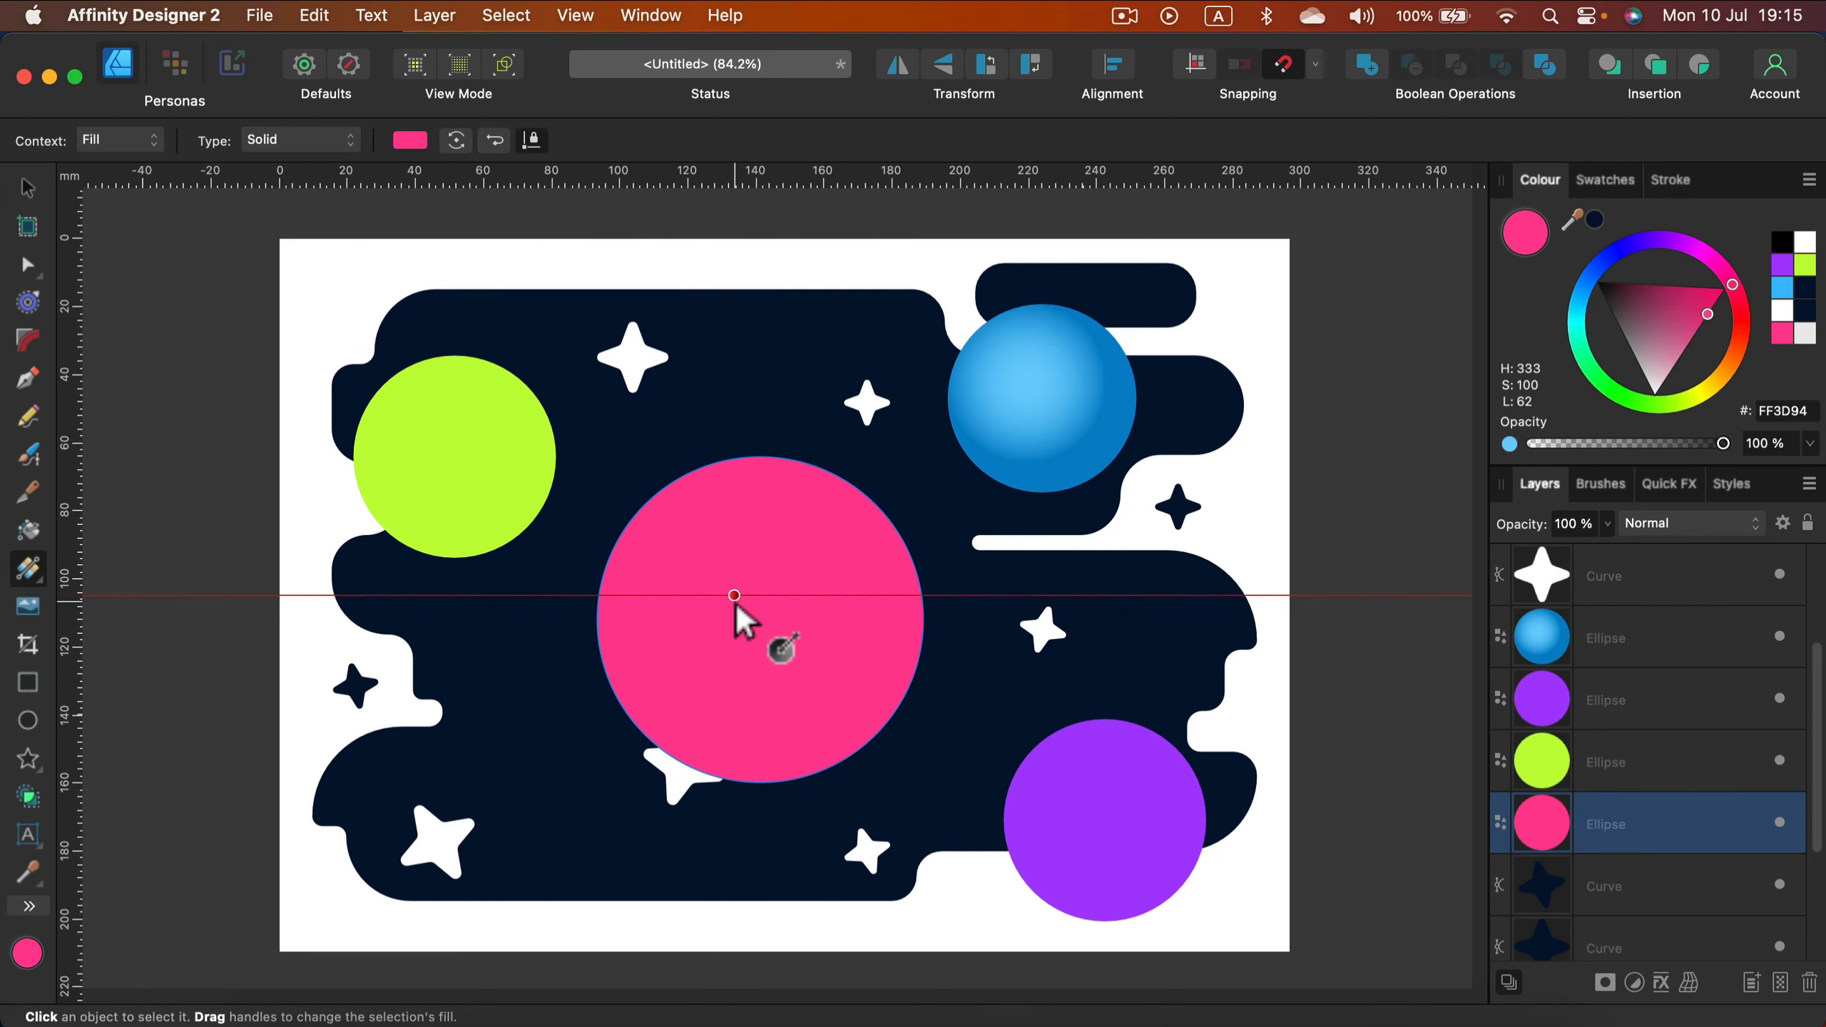
left_click_drag(734, 595, 836, 680)
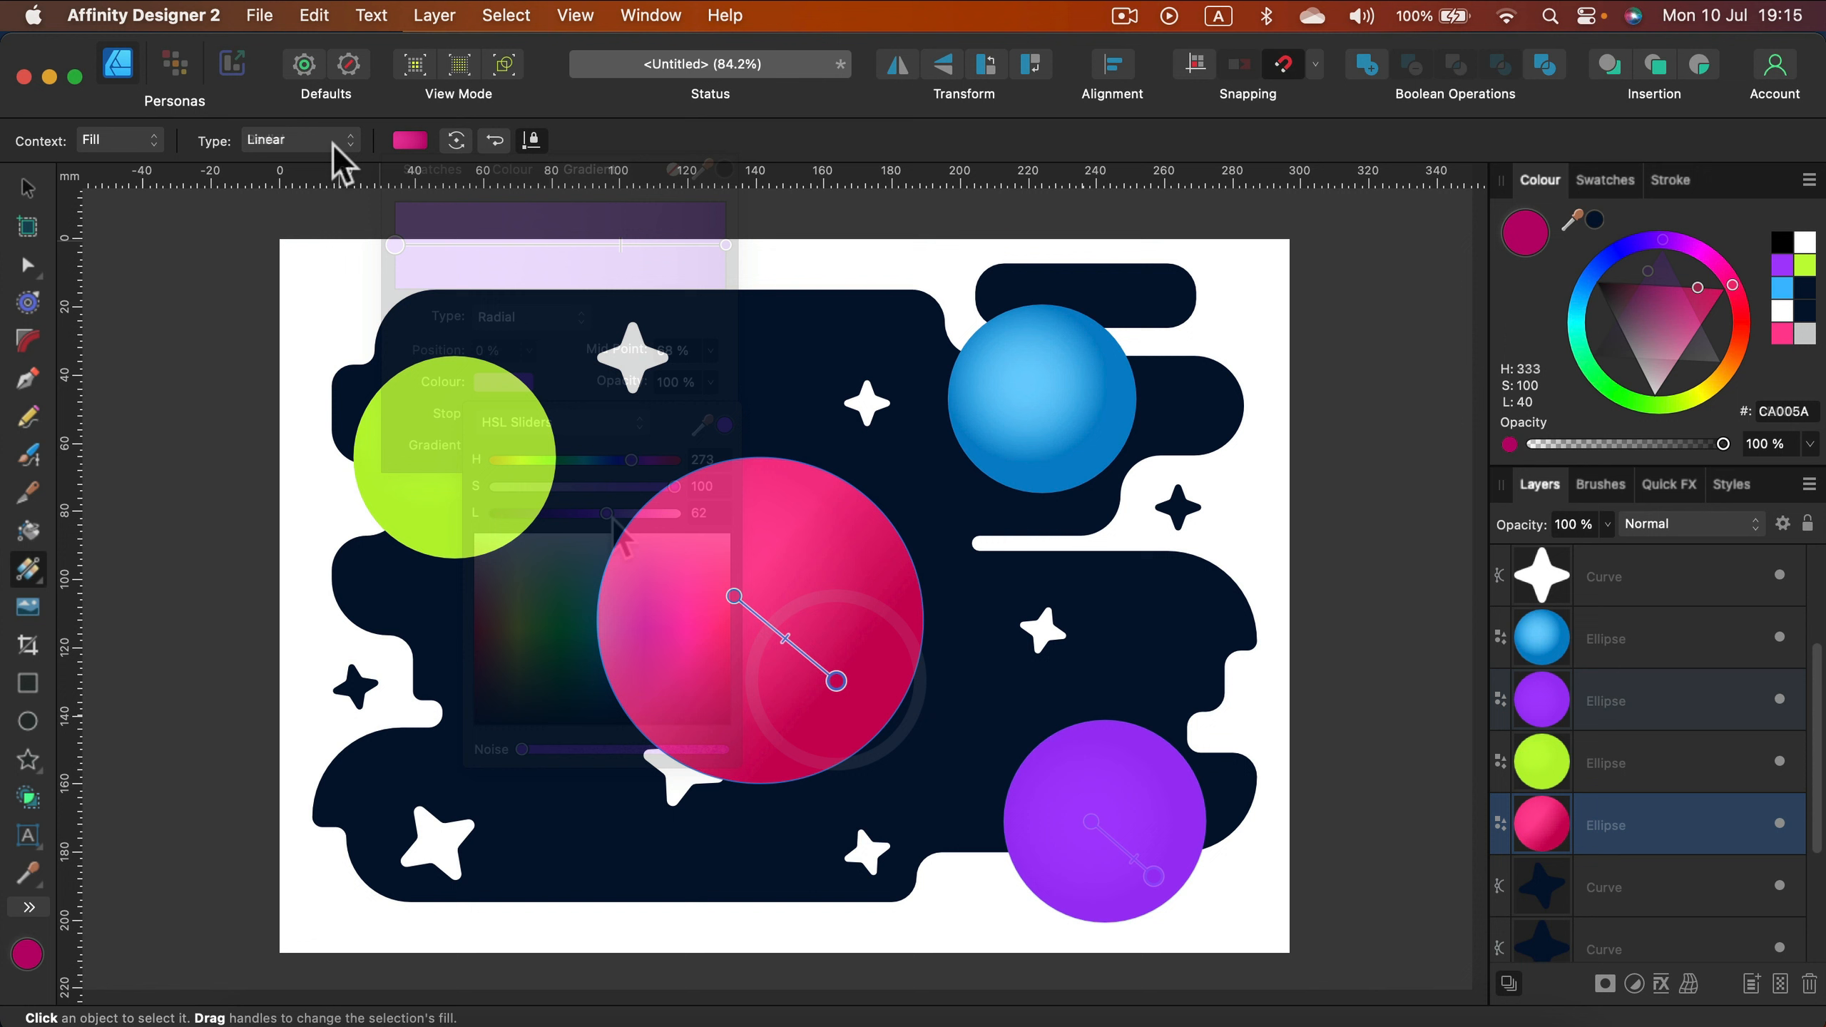
left_click(333, 143)
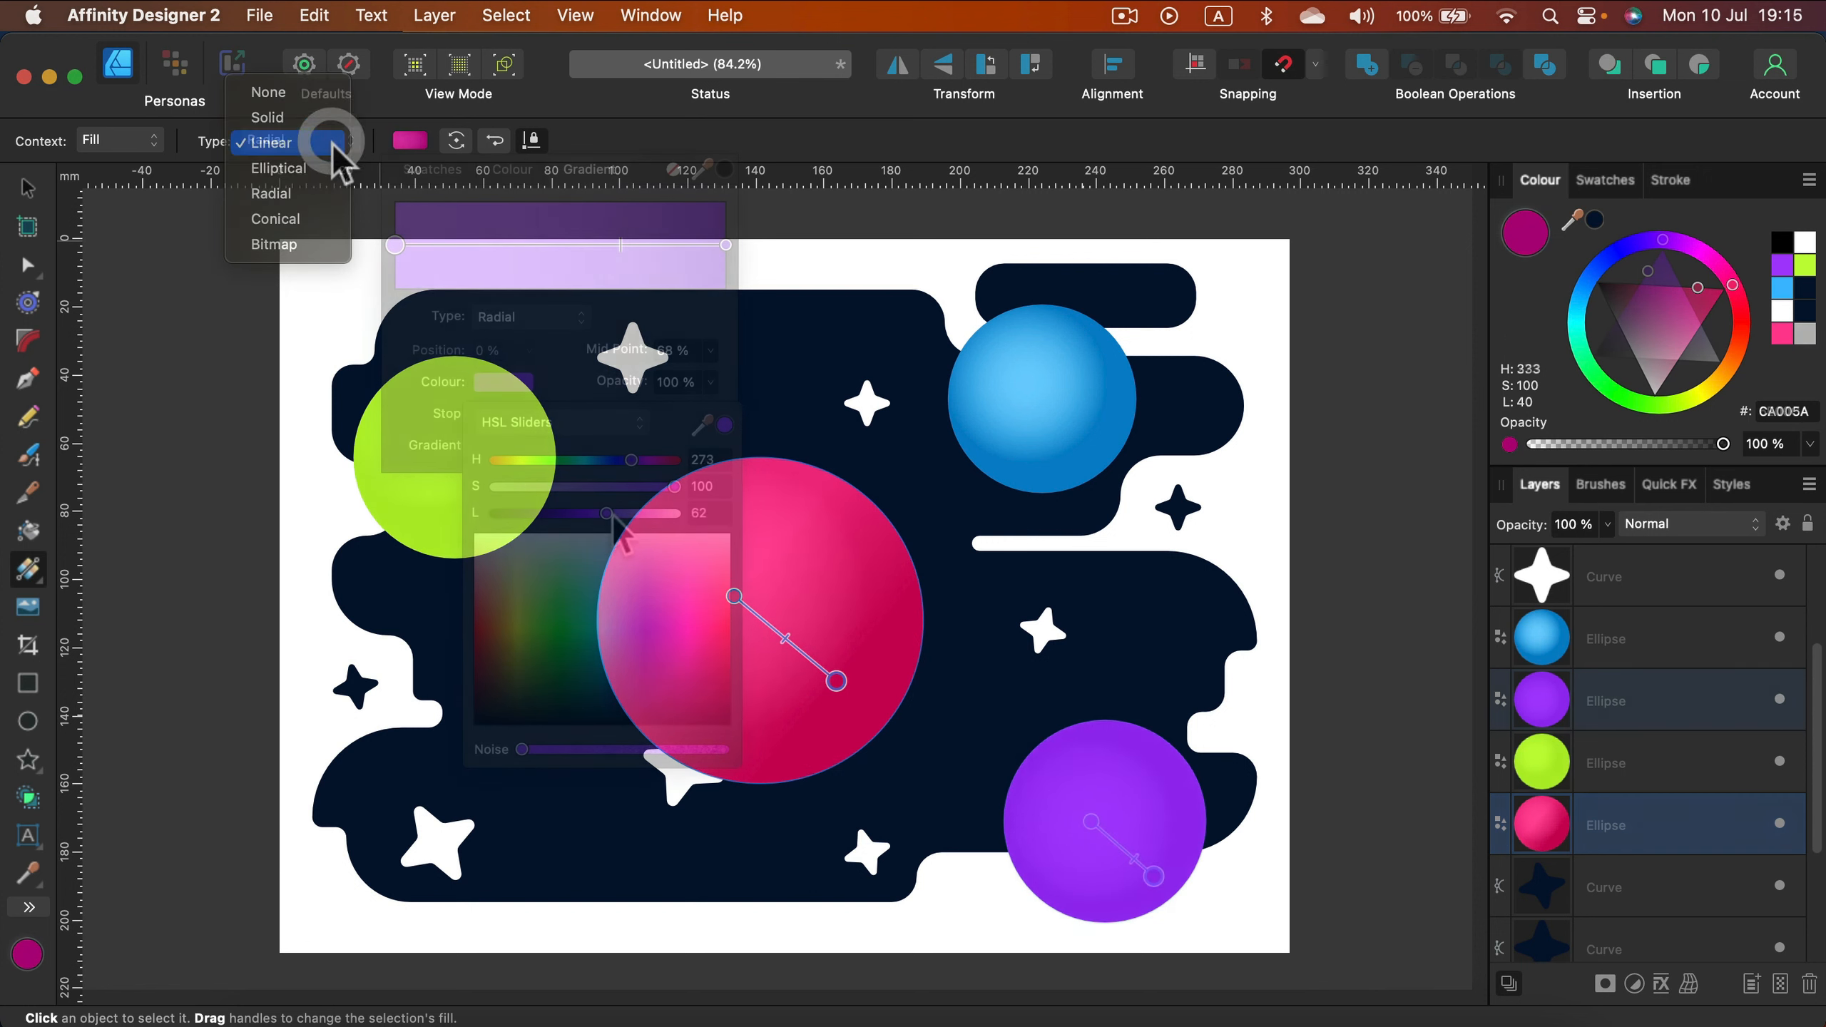
left_click(27, 186)
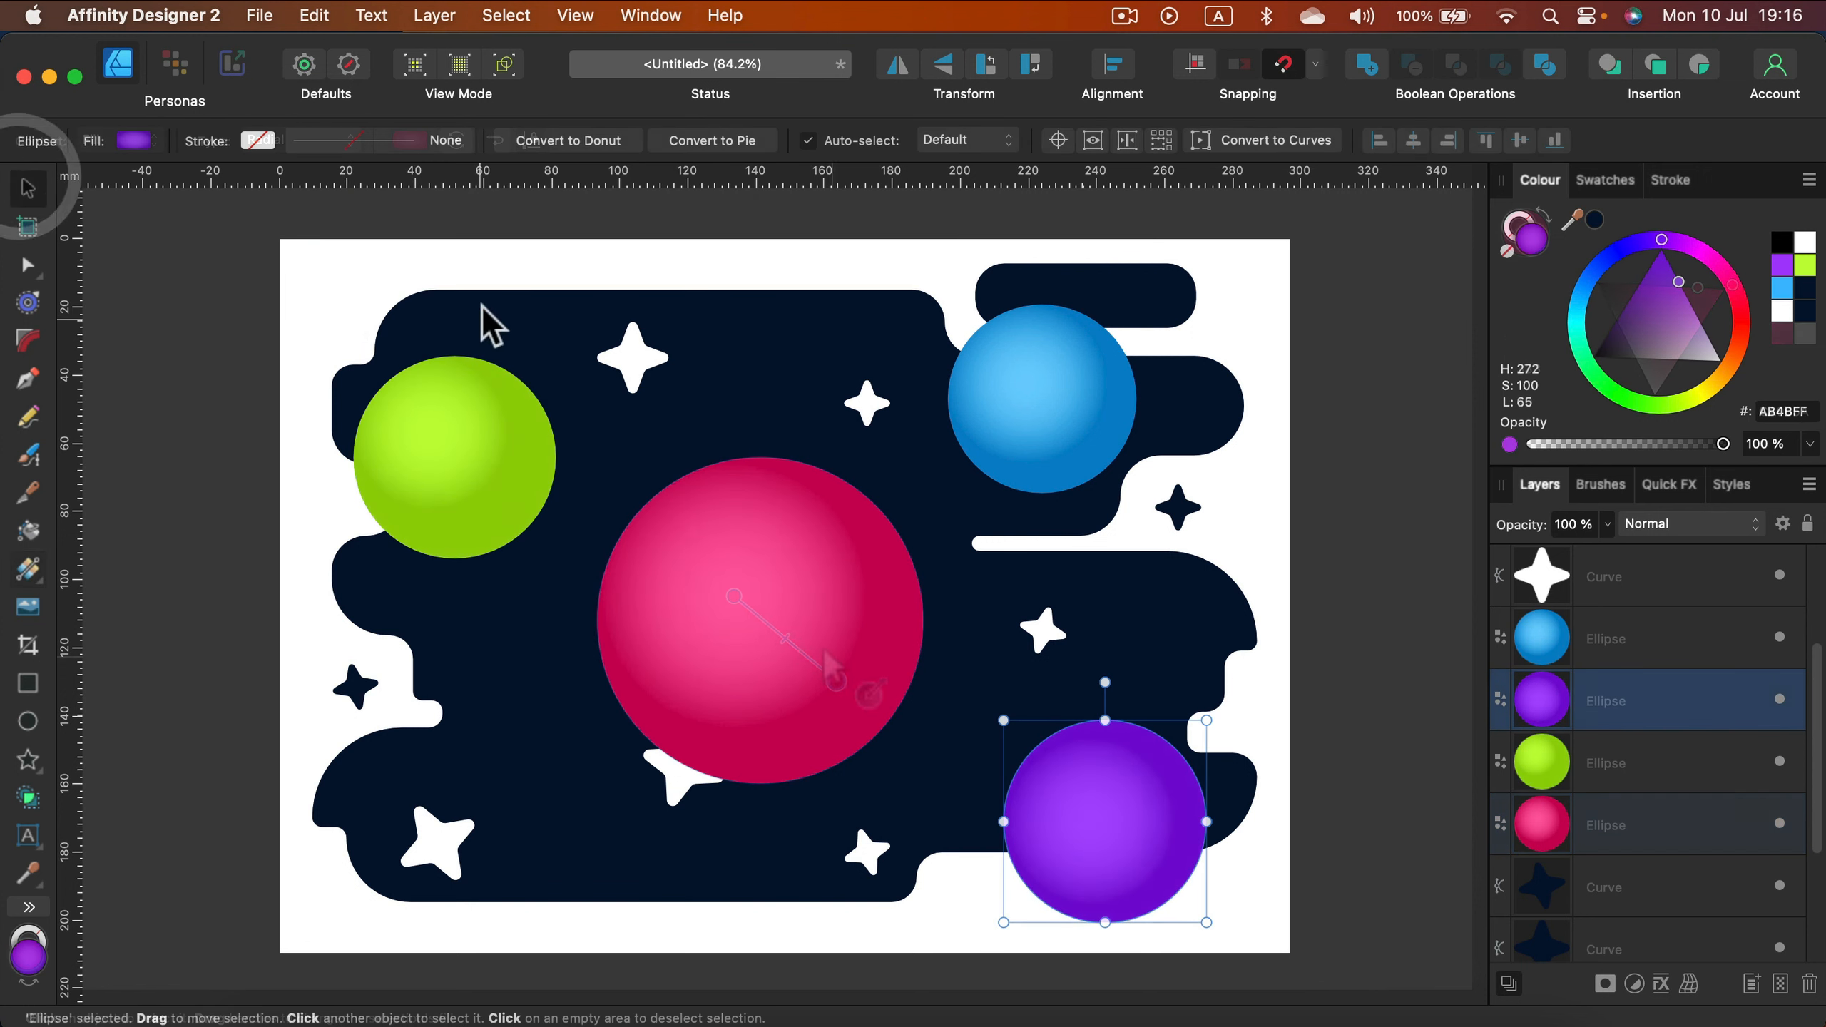
left_click(491, 261)
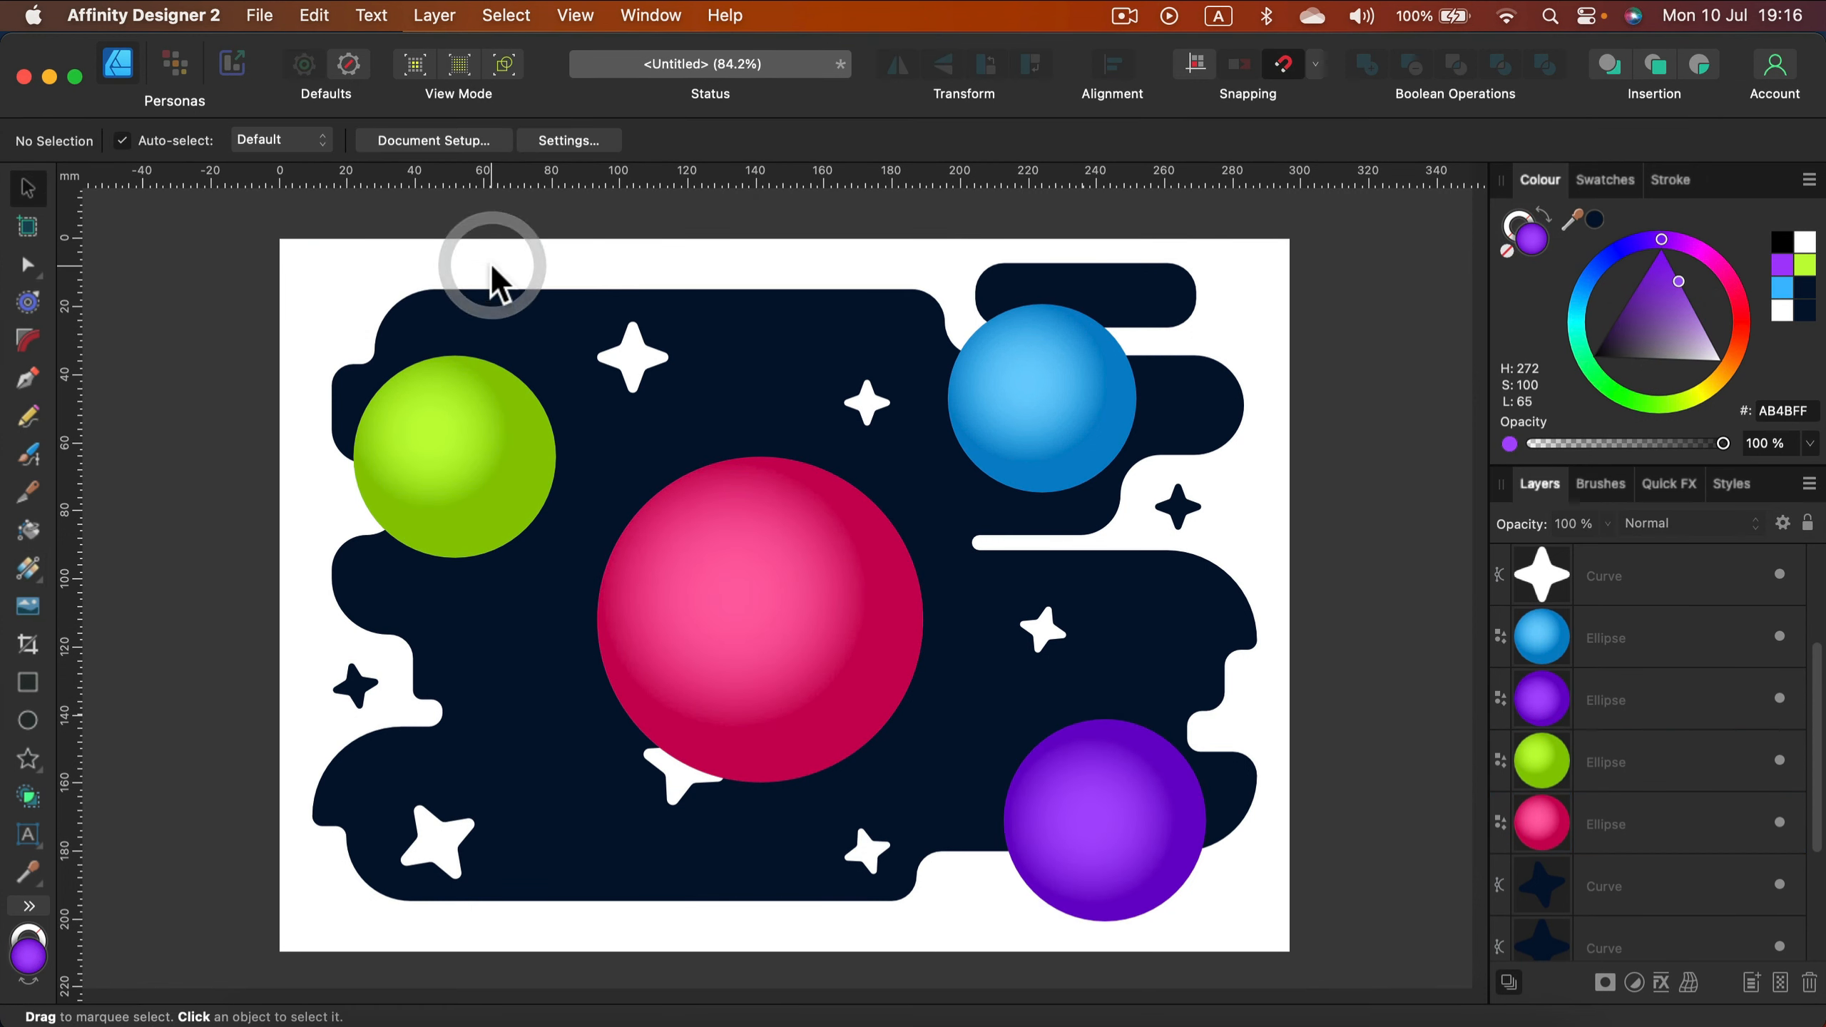
Step: Select the backdrop layer and unlock it
left_click(825, 321)
scroll(1631, 827, "down", 3)
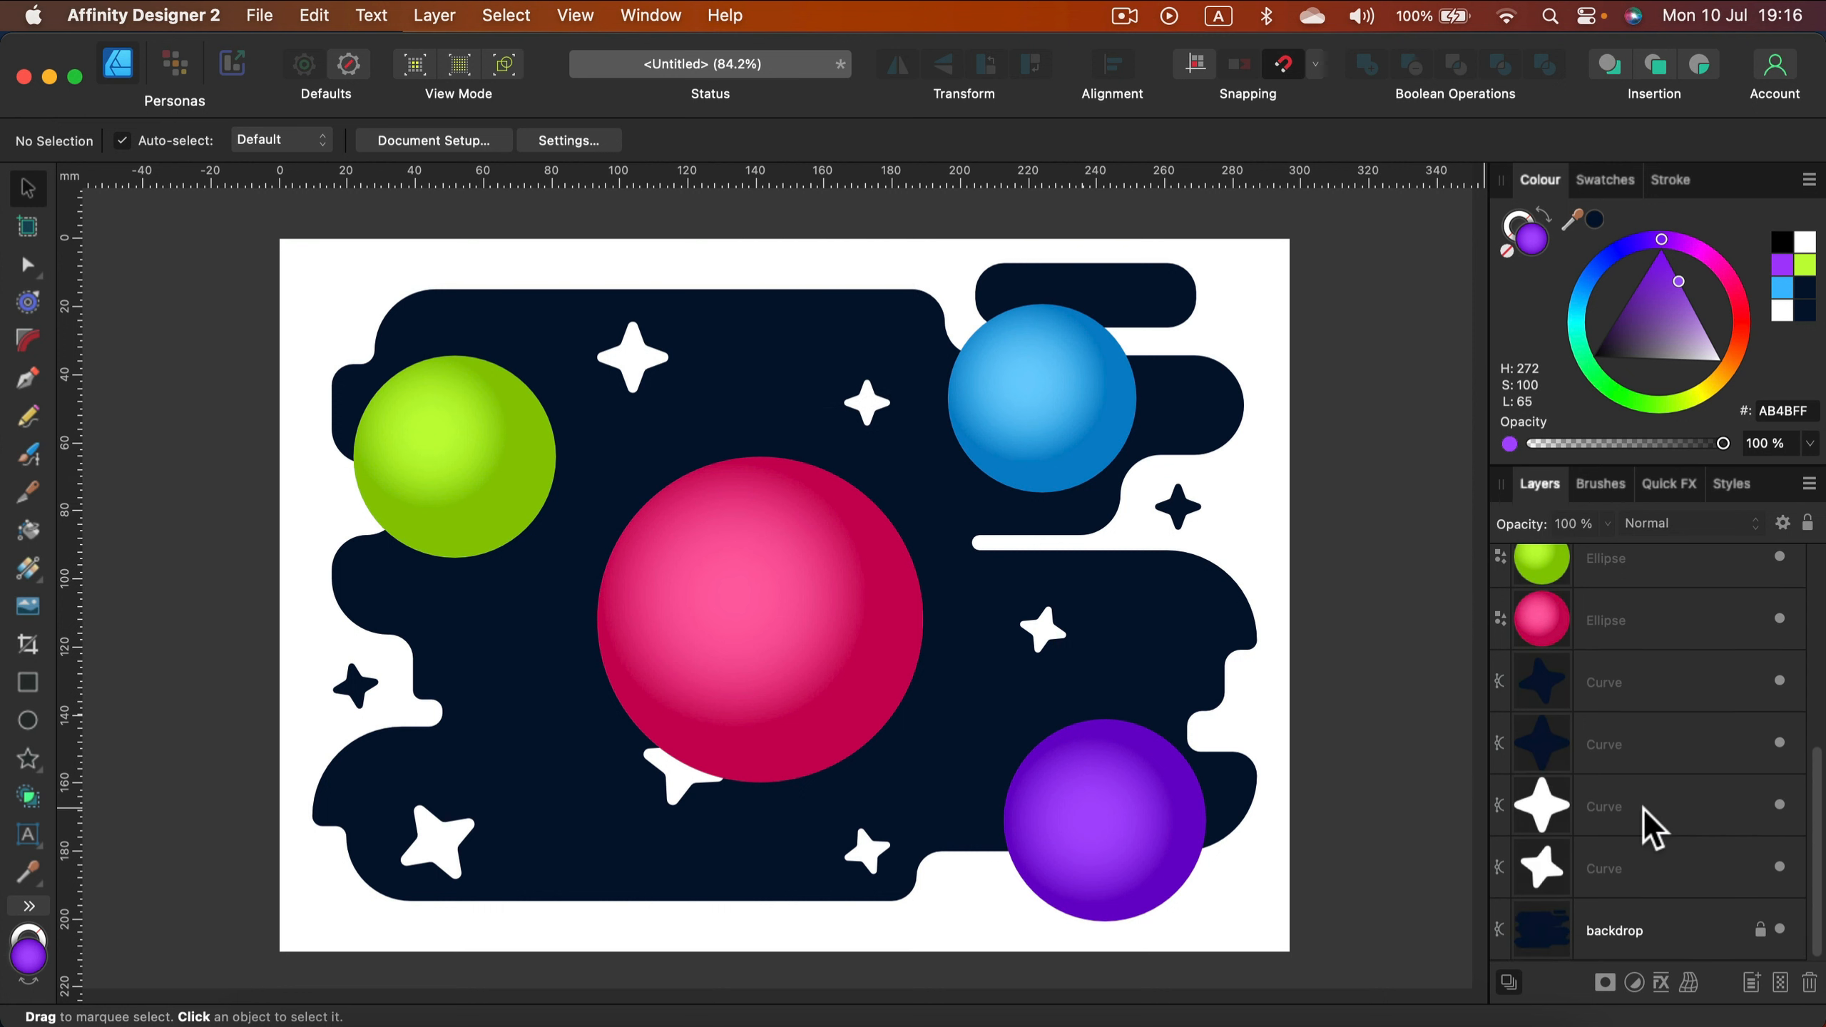
left_click(1653, 928)
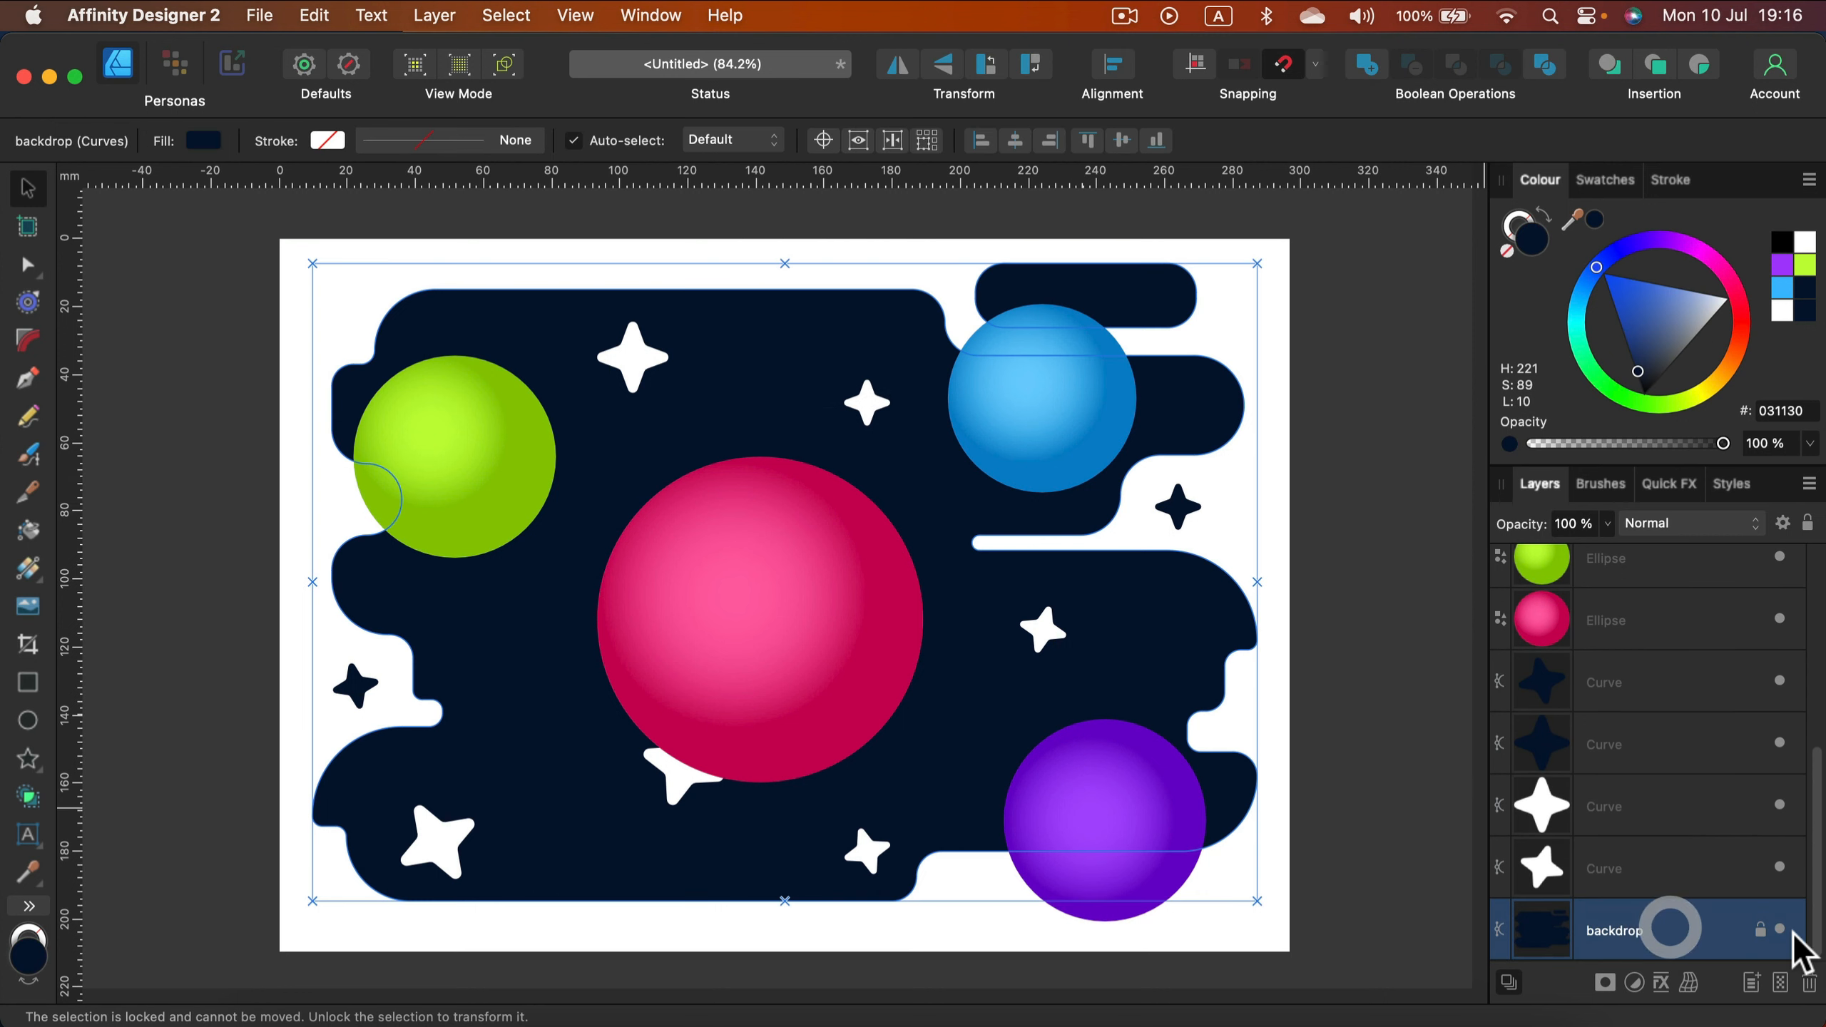
left_click(1808, 523)
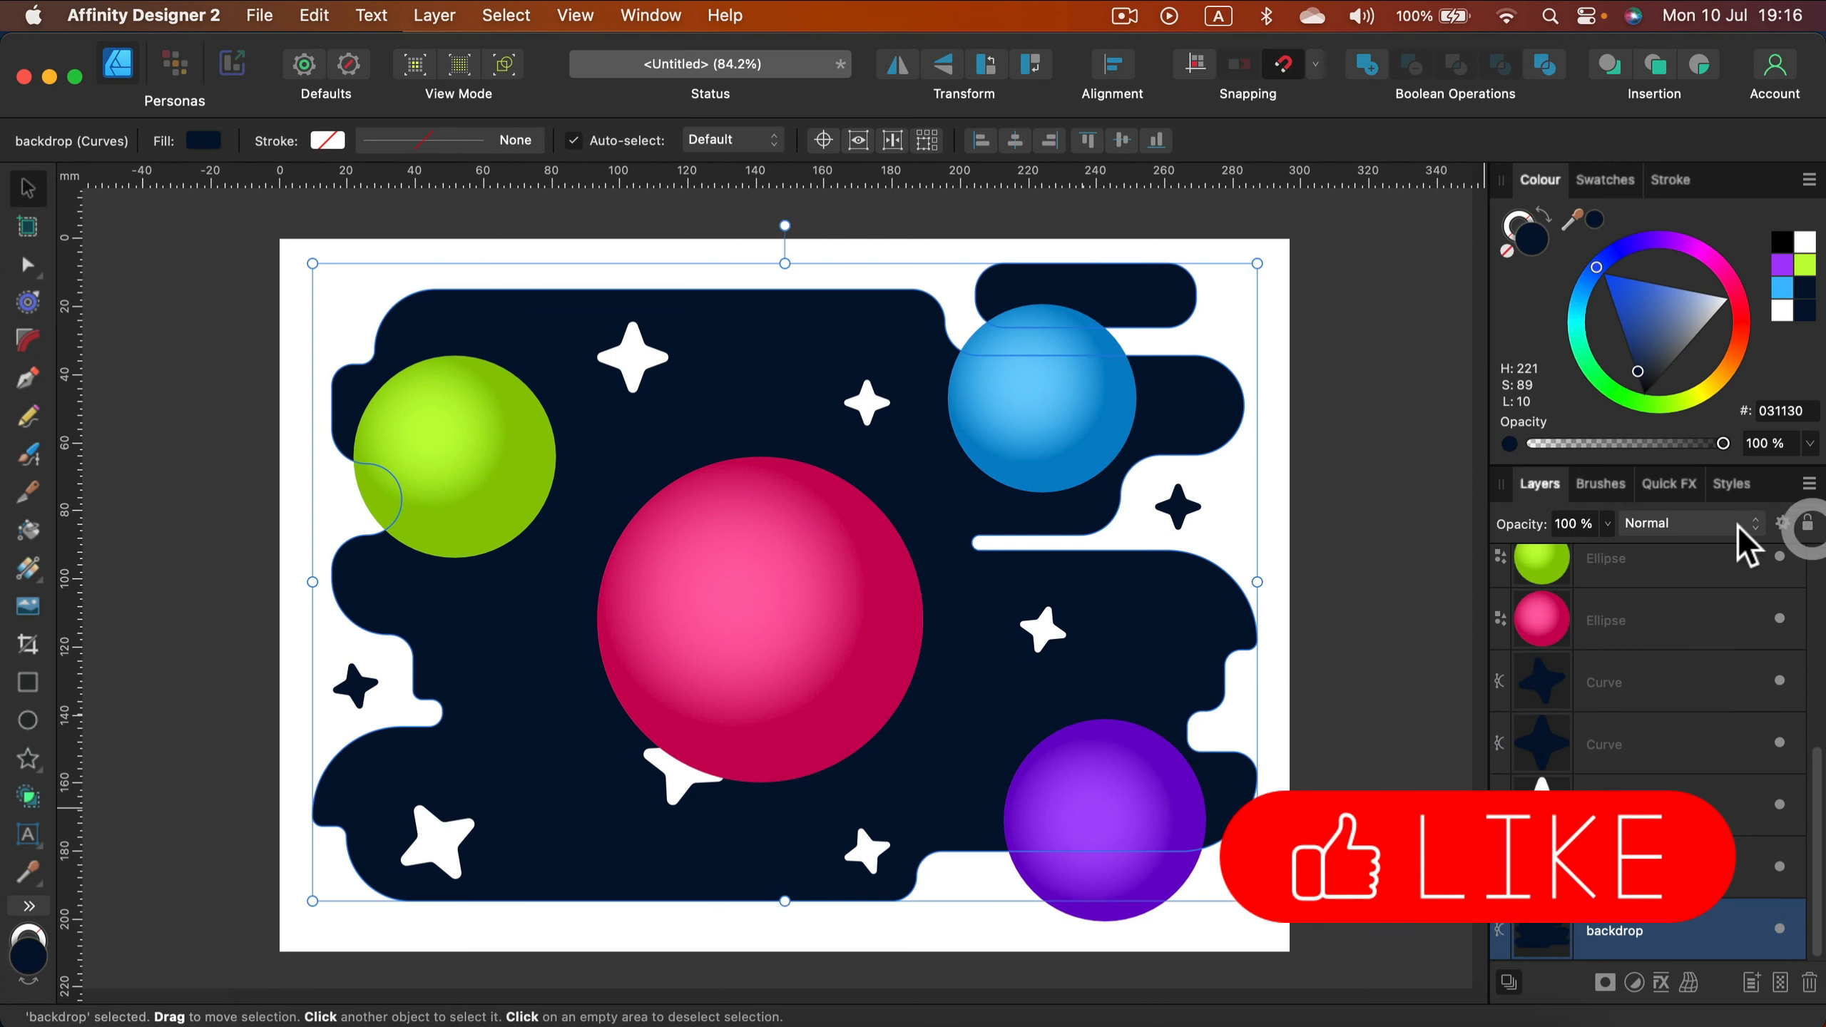
Step: Fill the backdrop with a radial gradient from navy at the pink circle to blue at the top-right bar, midpoint 85%
left_click(28, 570)
left_click_drag(728, 595, 987, 323)
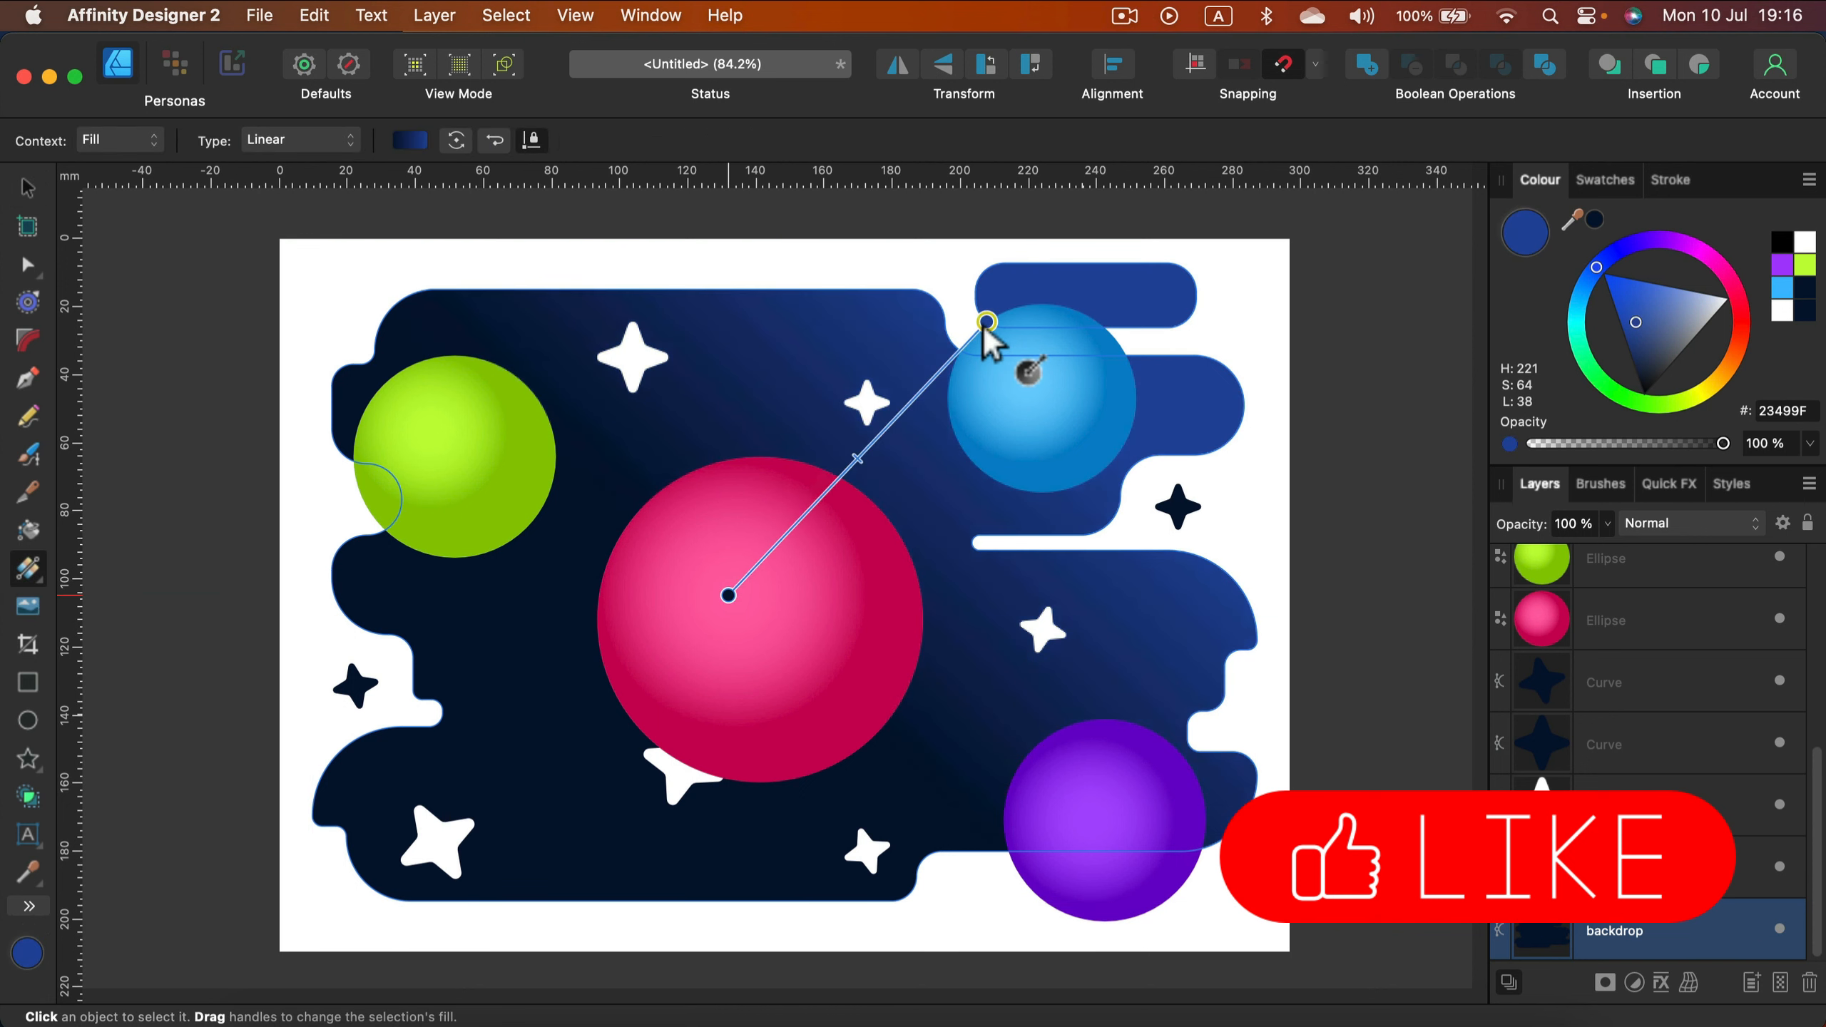
left_click(338, 141)
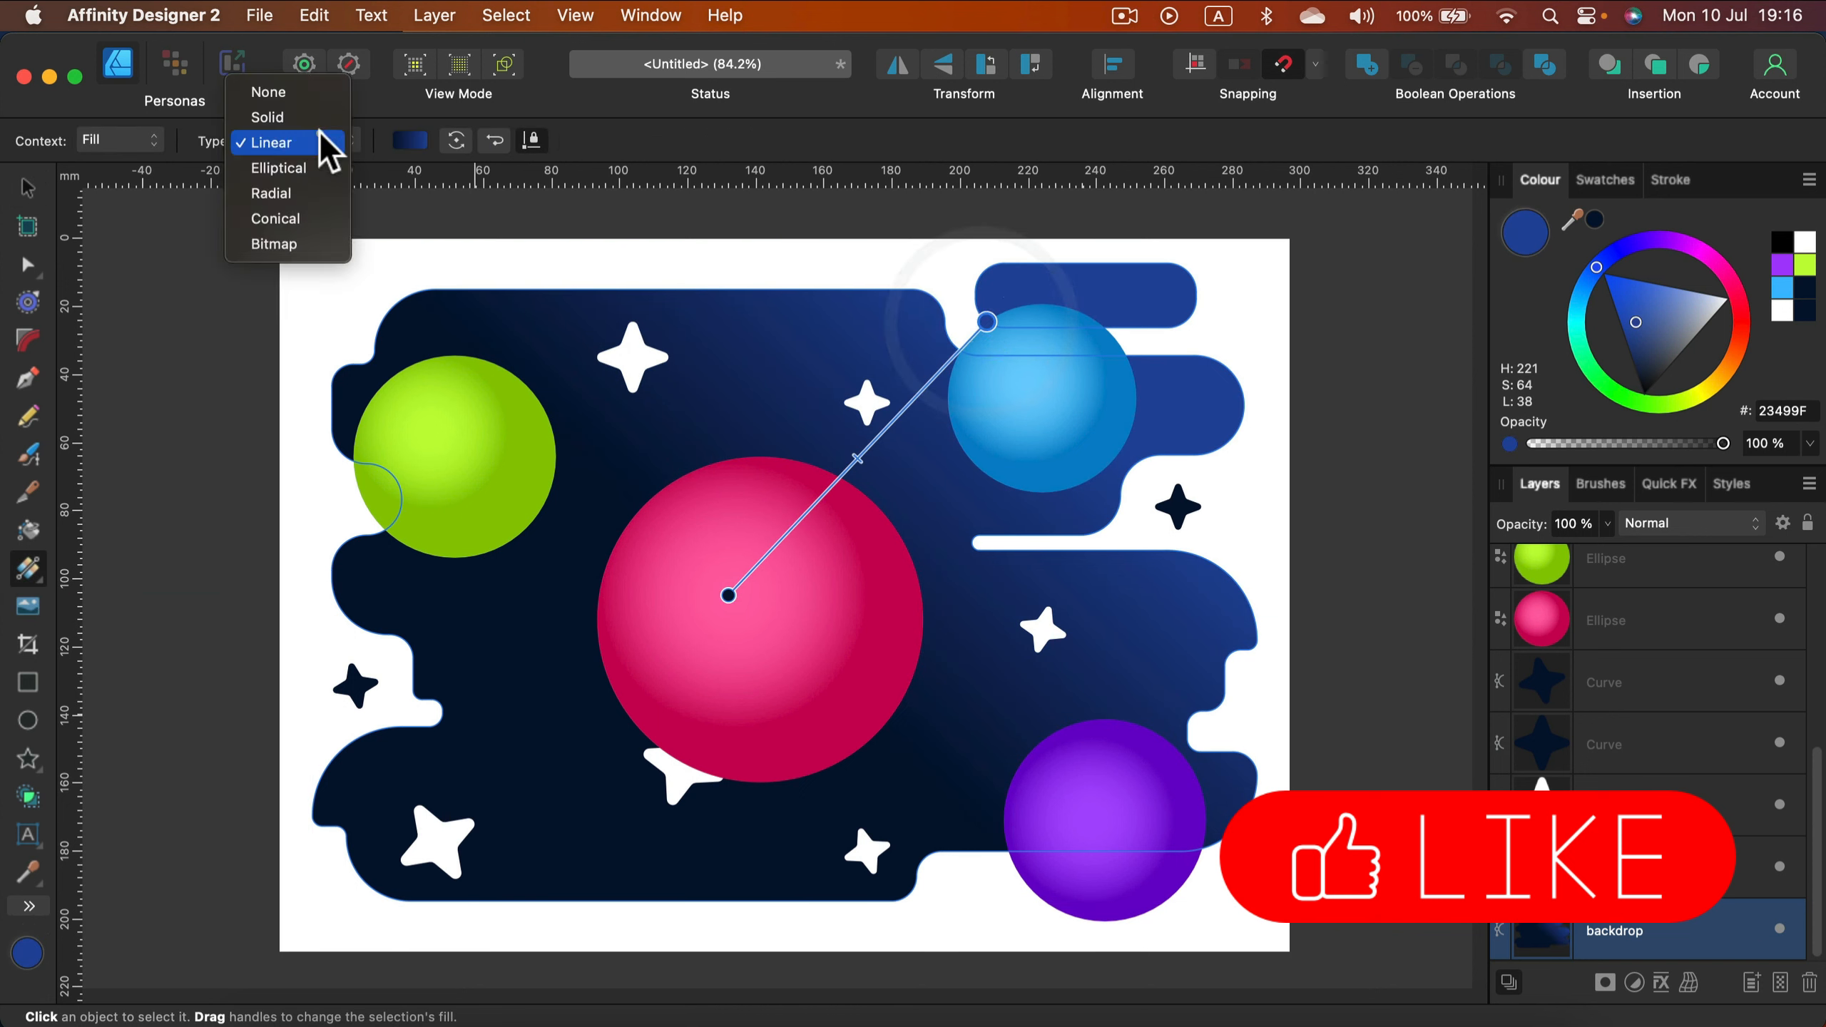
left_click(306, 198)
left_click_drag(856, 457, 928, 392)
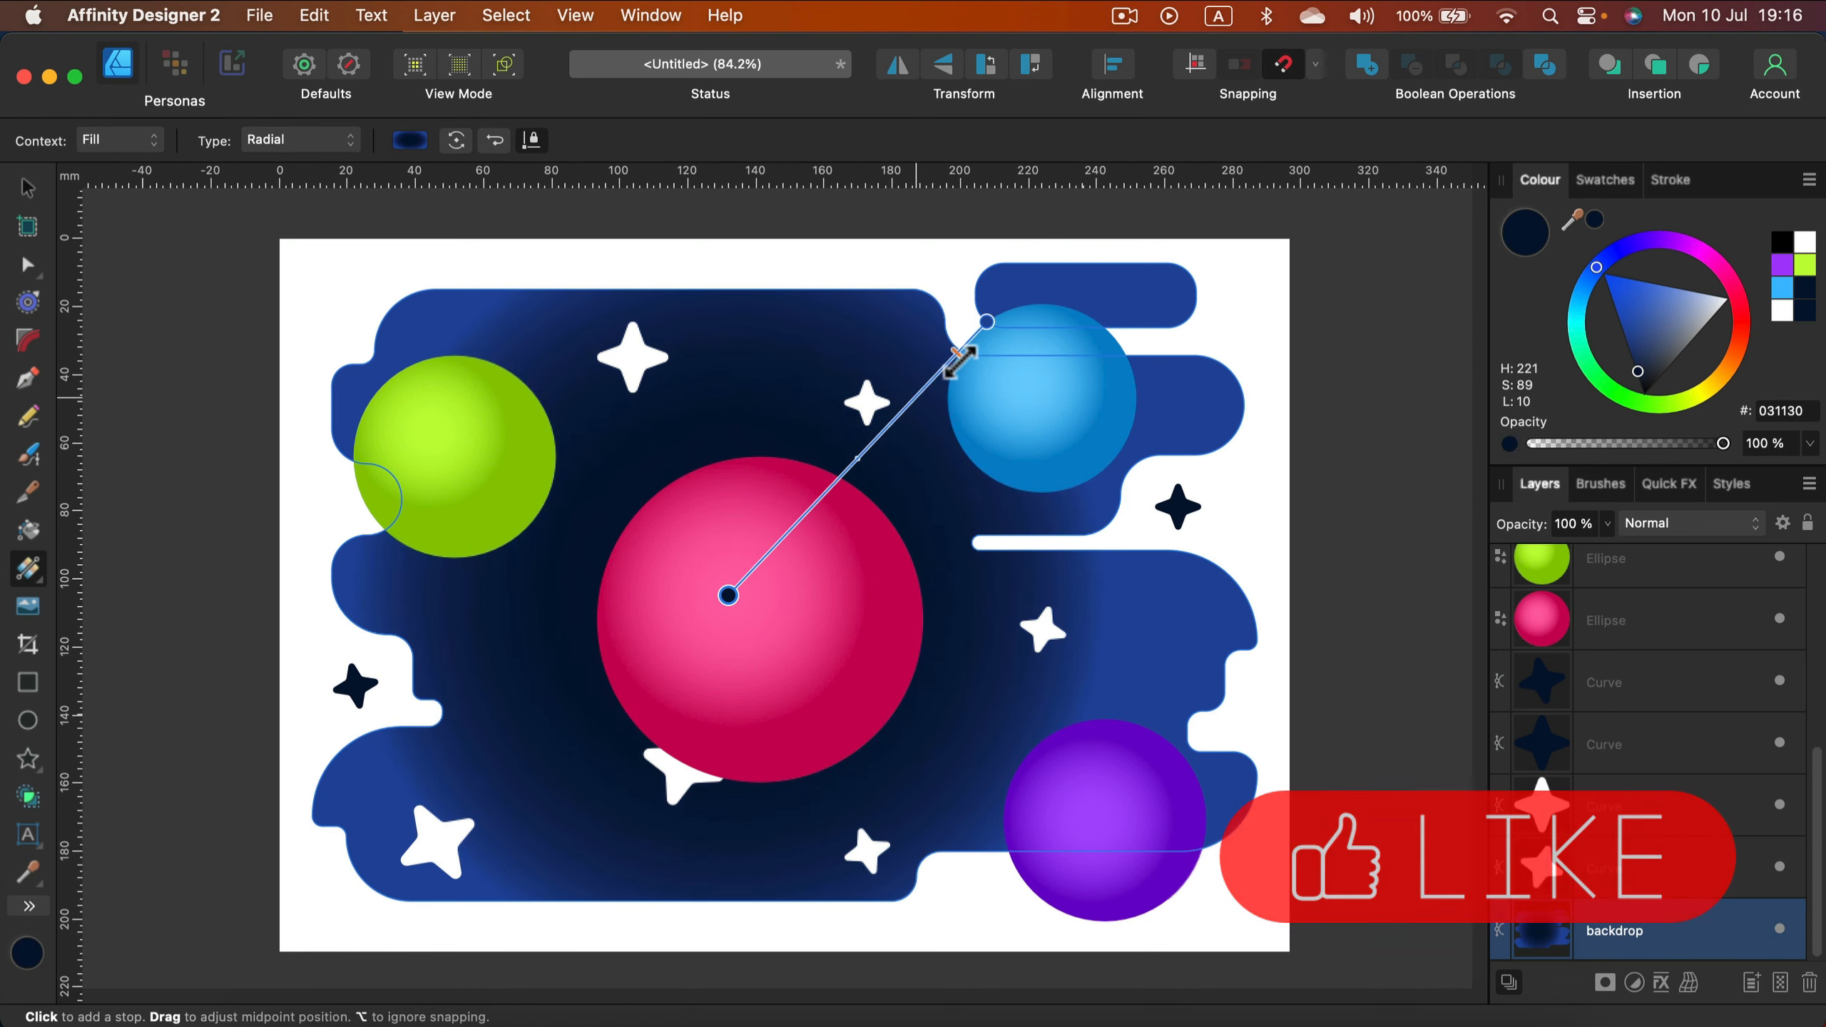
left_click_drag(988, 316, 1070, 276)
Step: Change the outer stop of the backdrop's gradient to dark purple with hue 268 and lightness 31
left_click(412, 141)
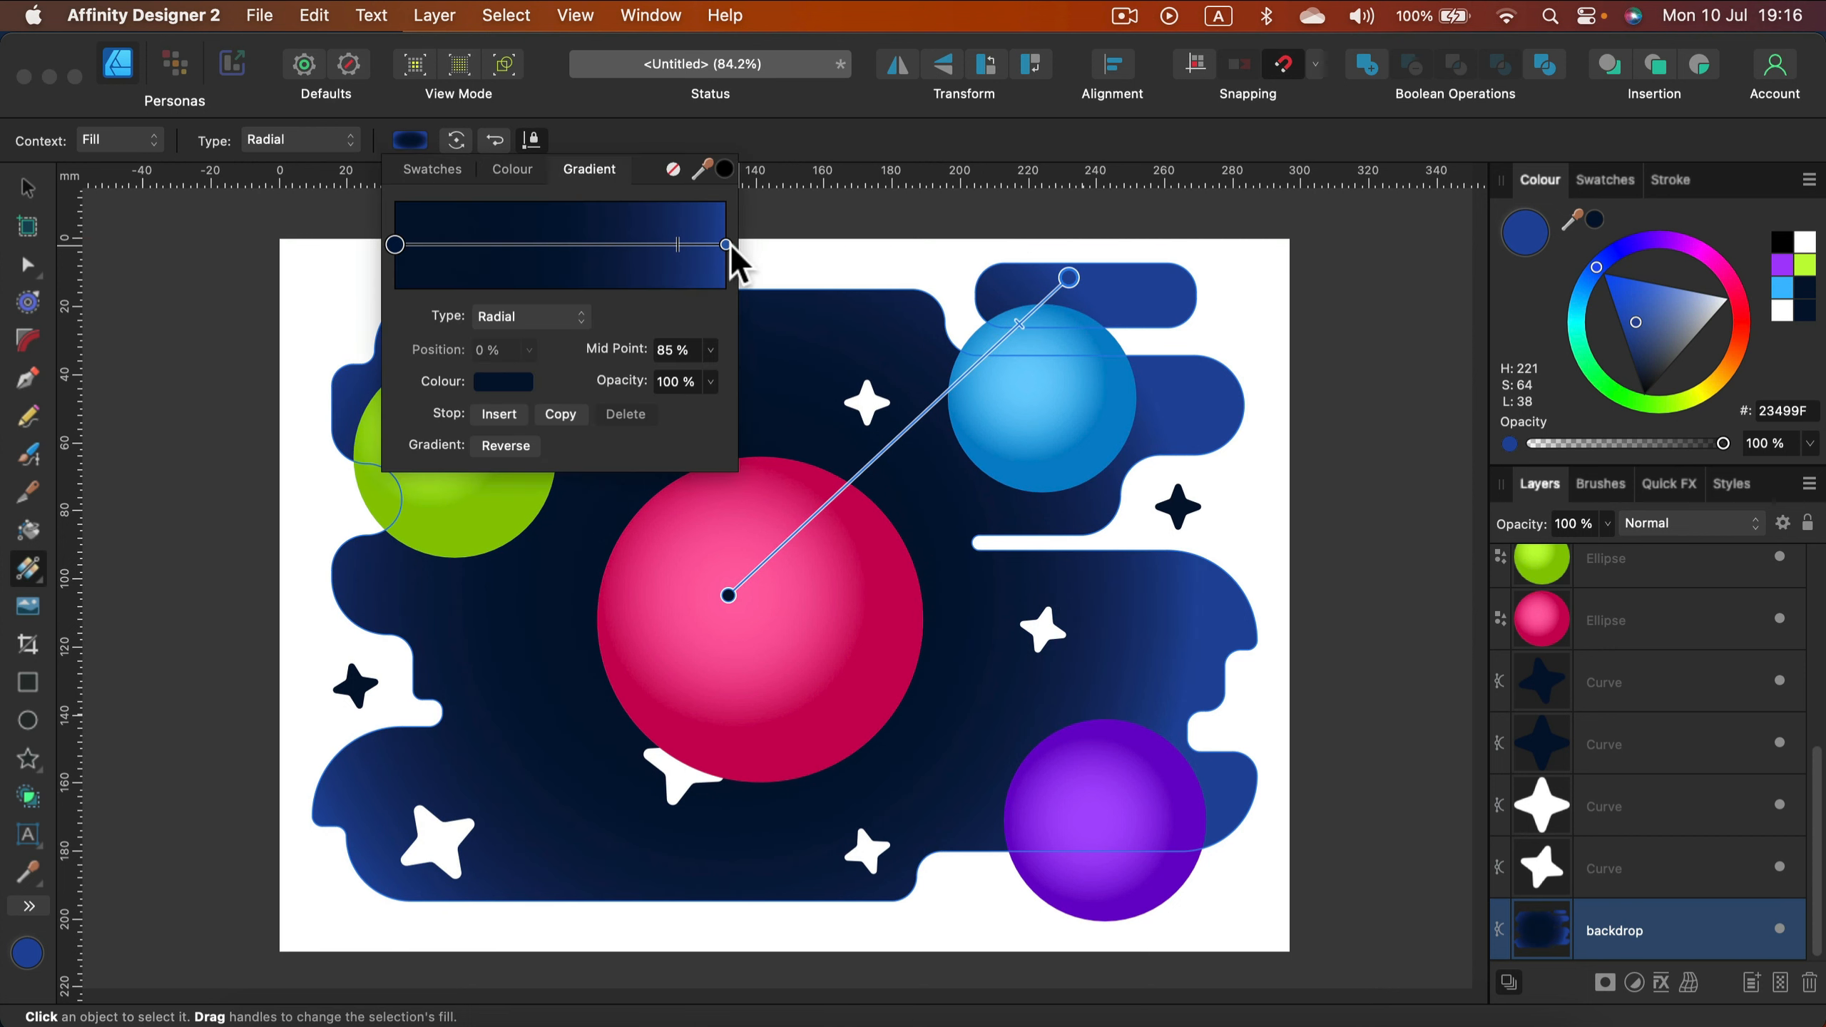
left_click(514, 382)
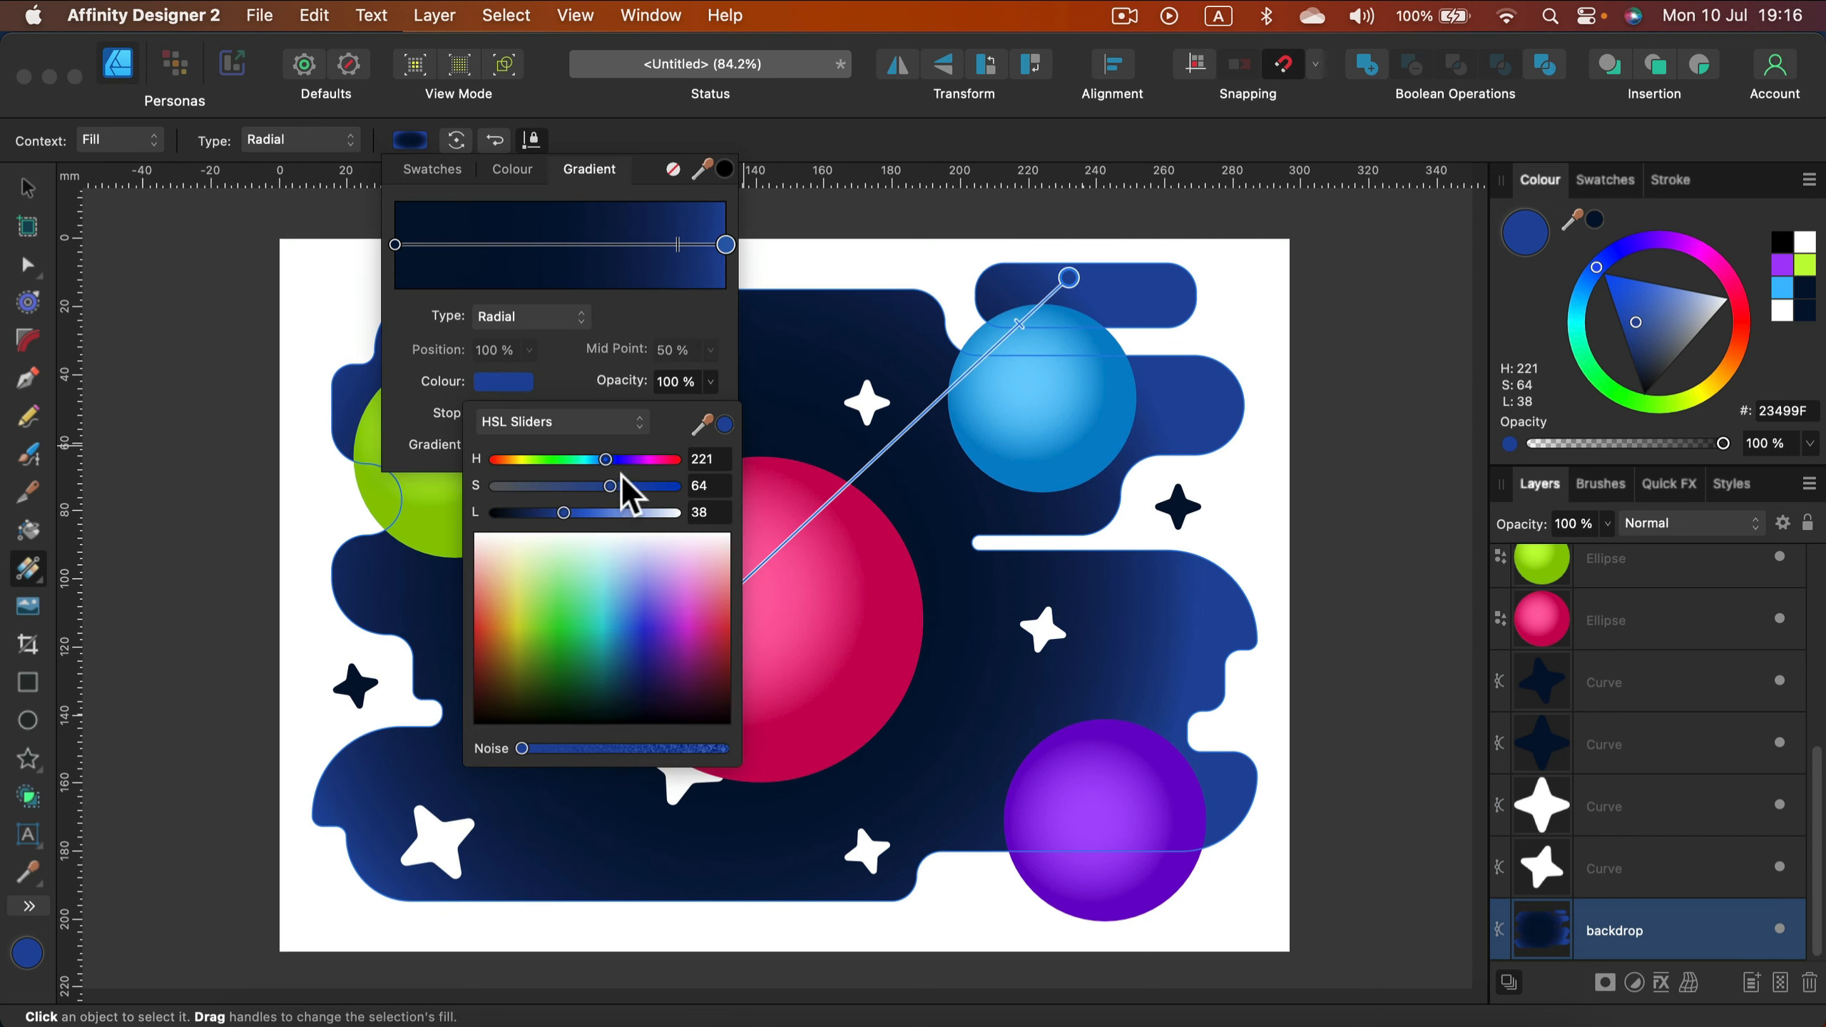
left_click_drag(628, 460, 630, 460)
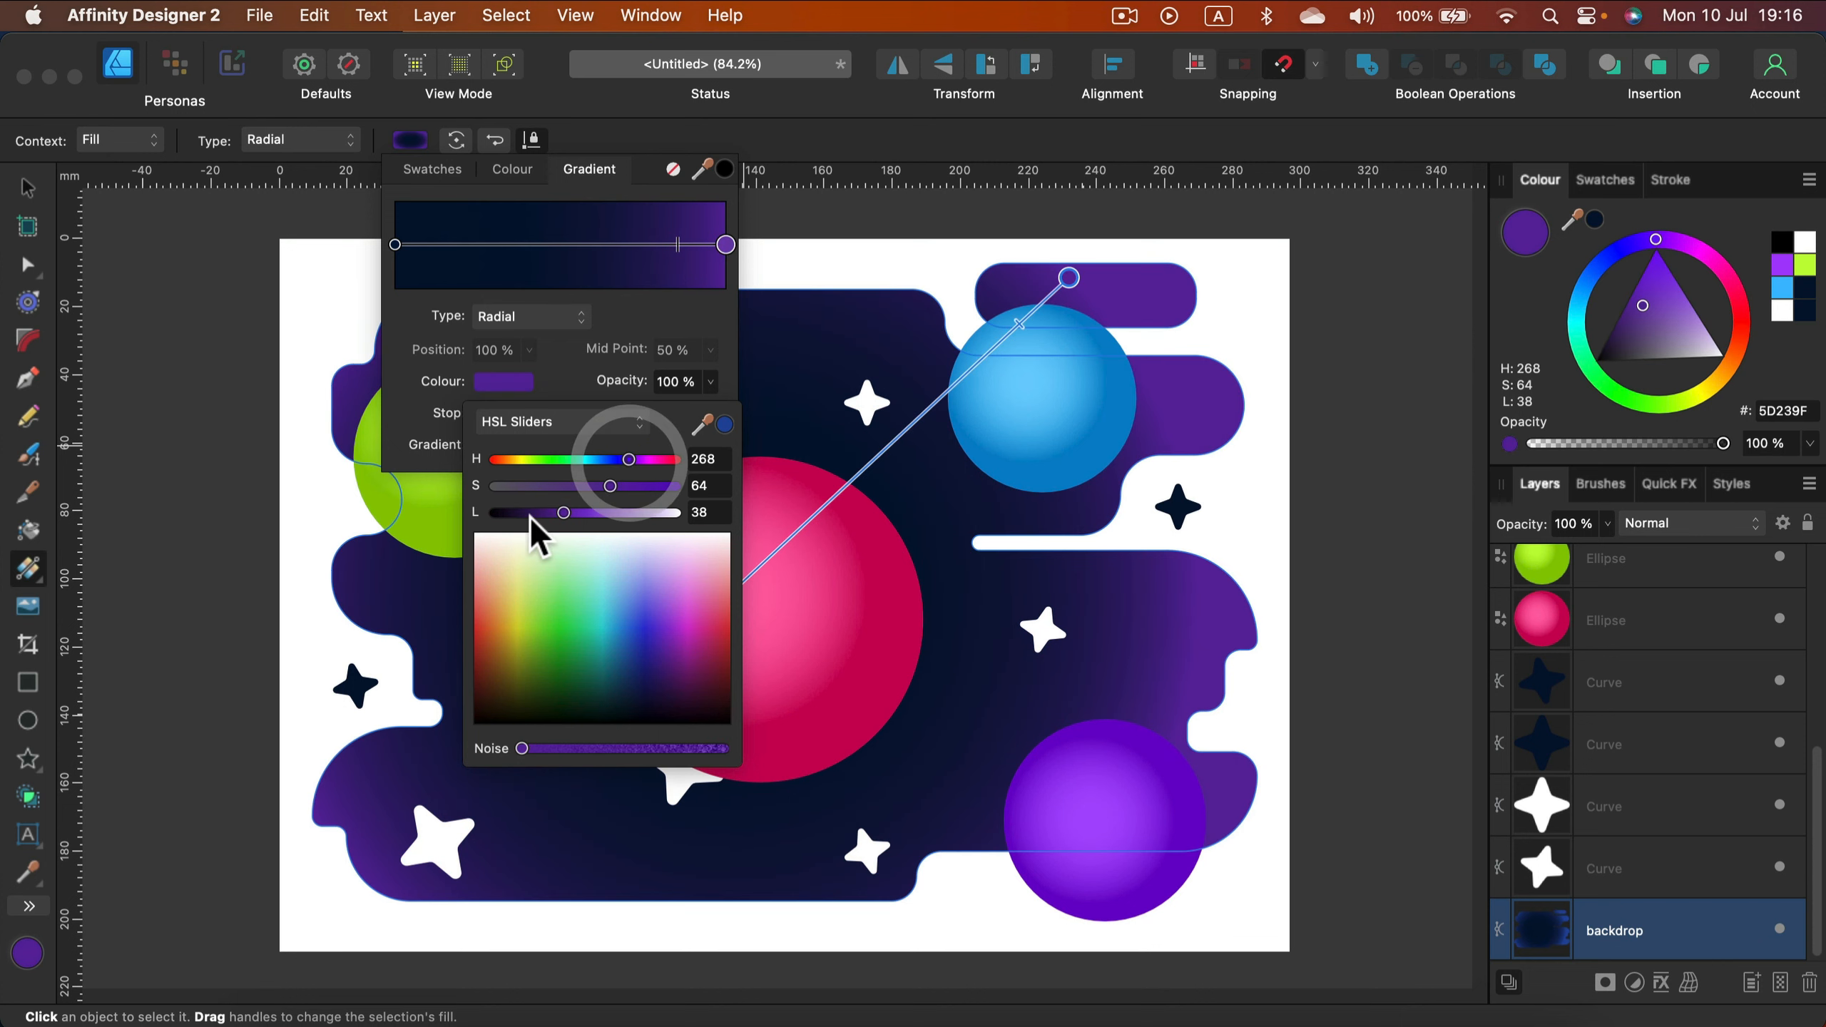
left_click_drag(538, 513, 551, 514)
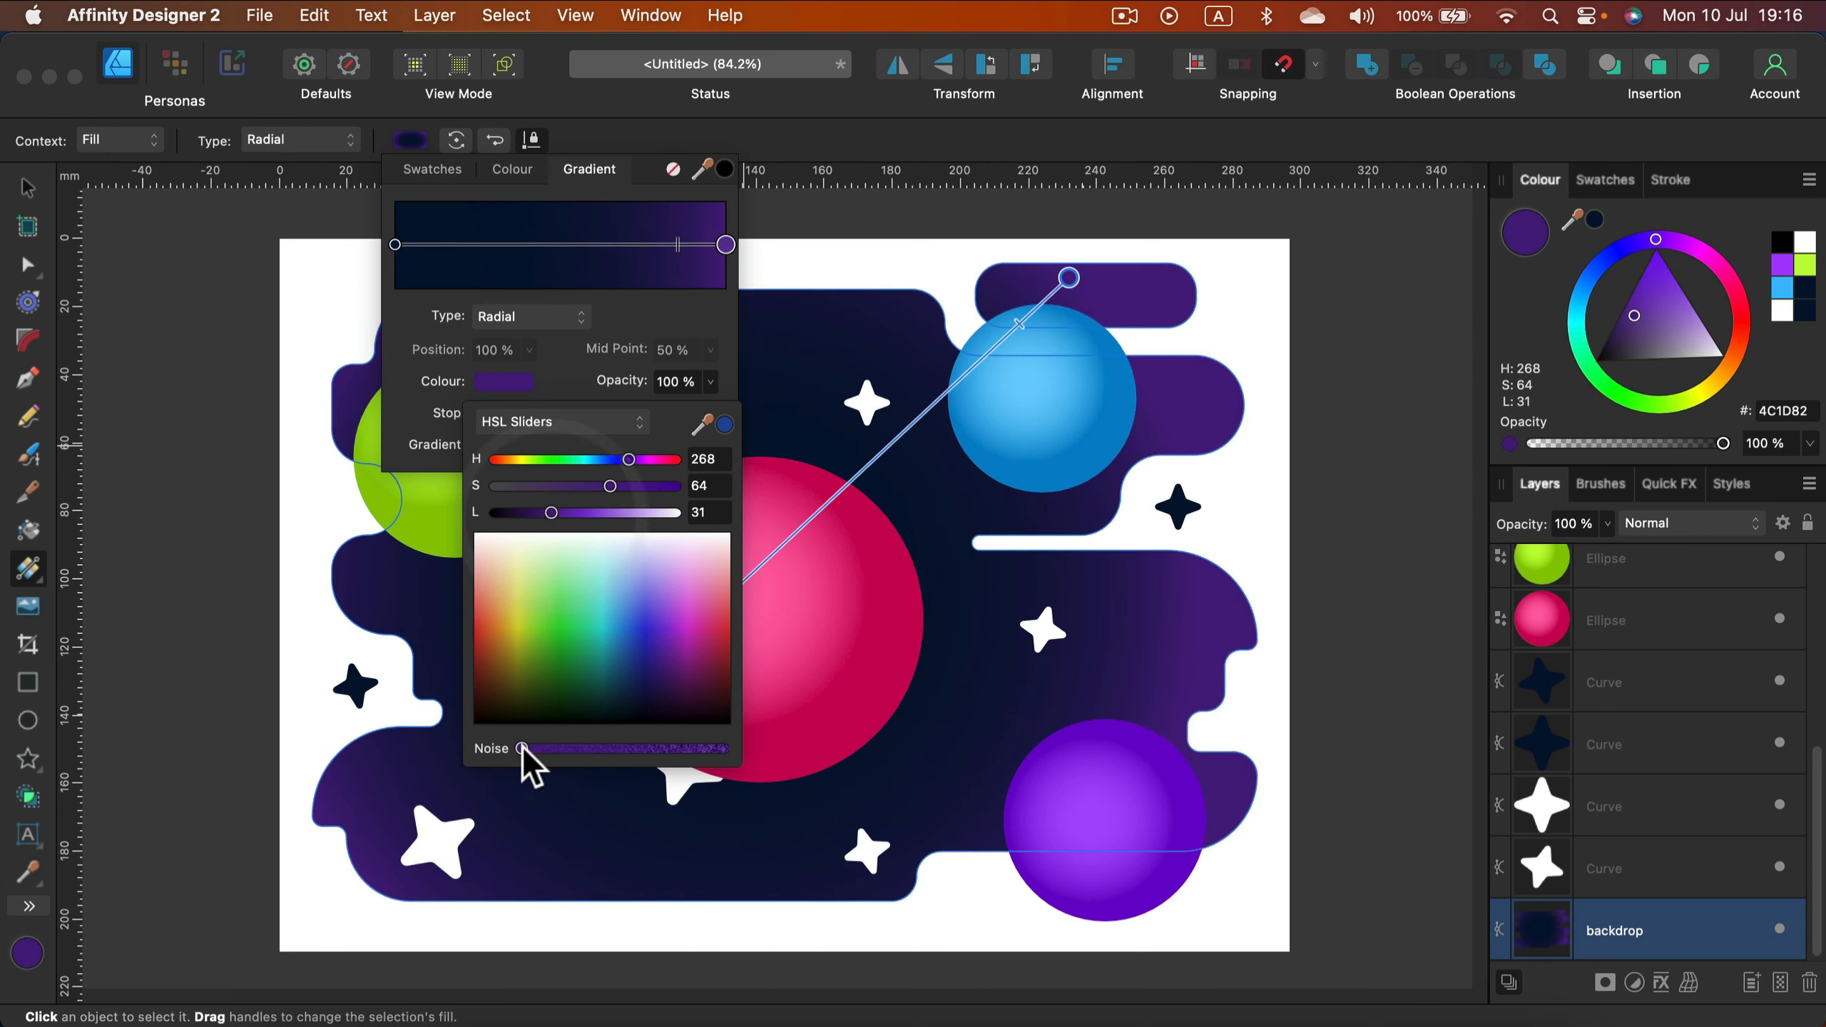
Step: Add a moderate amount of noise to the purple outer stop of the backdrop's gradient and set its saturation to 69
left_click_drag(522, 748, 613, 760)
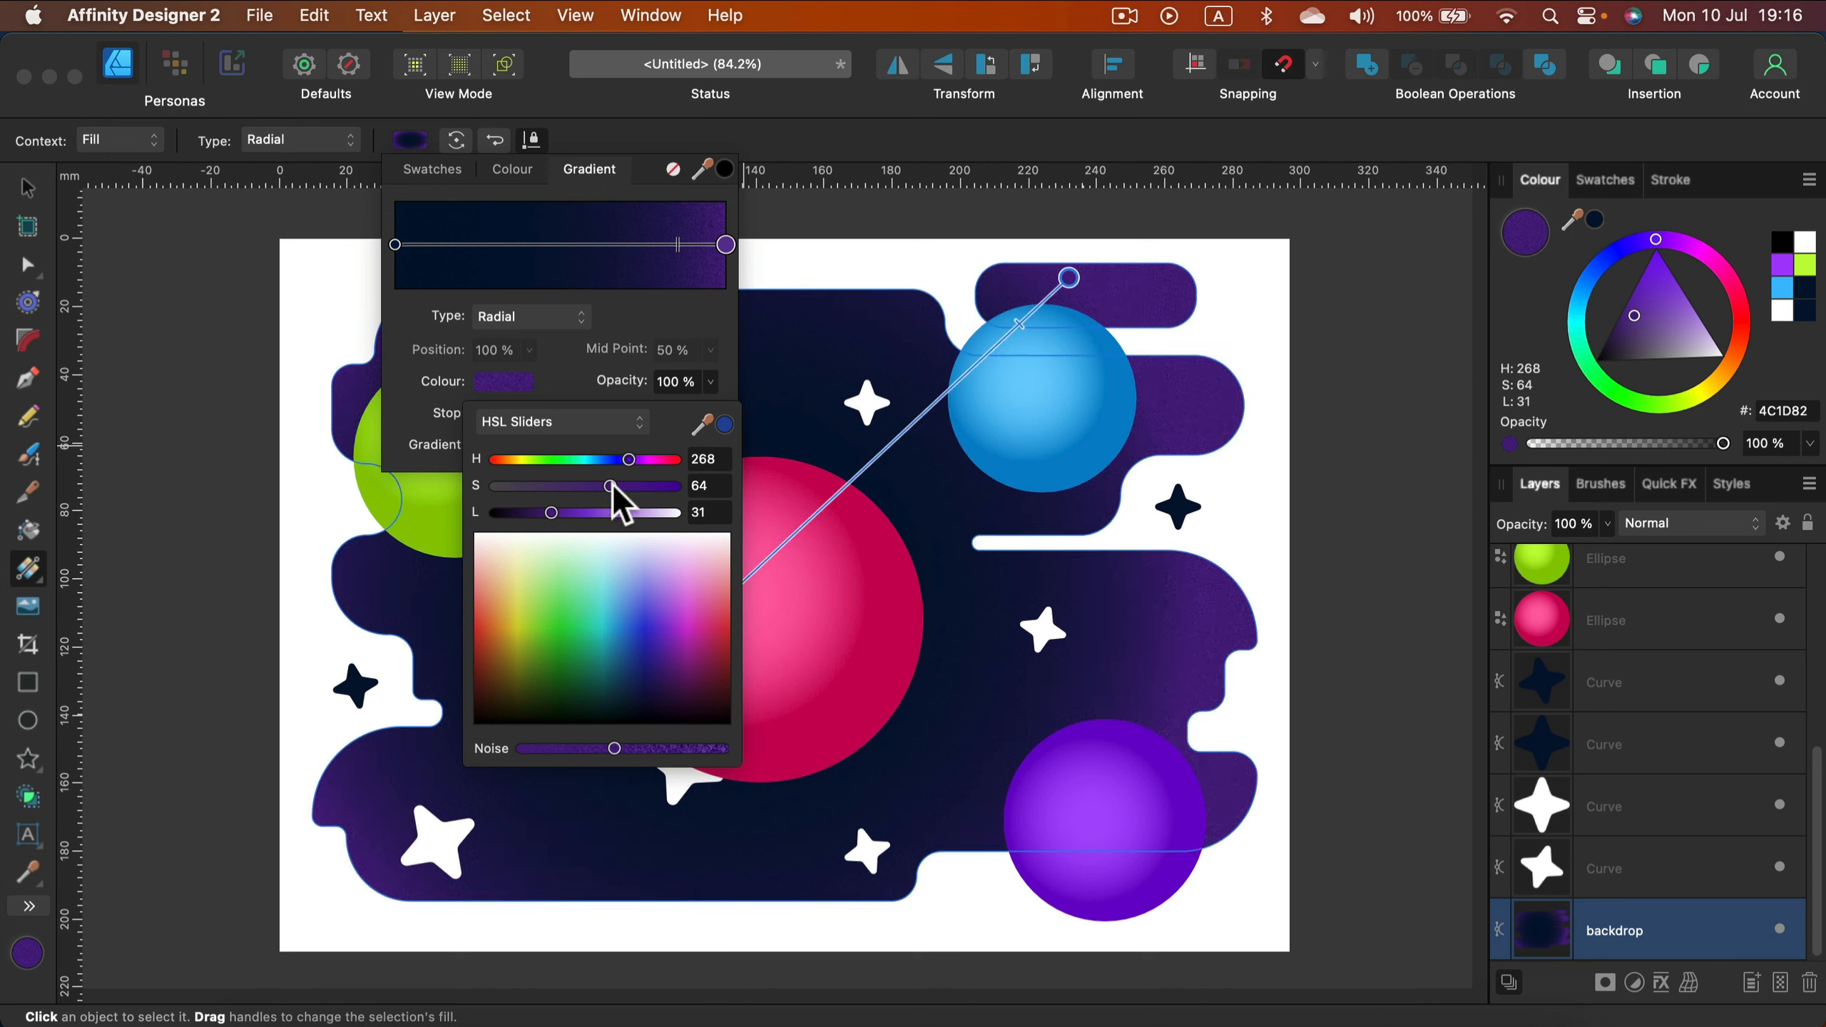
left_click_drag(611, 483, 621, 484)
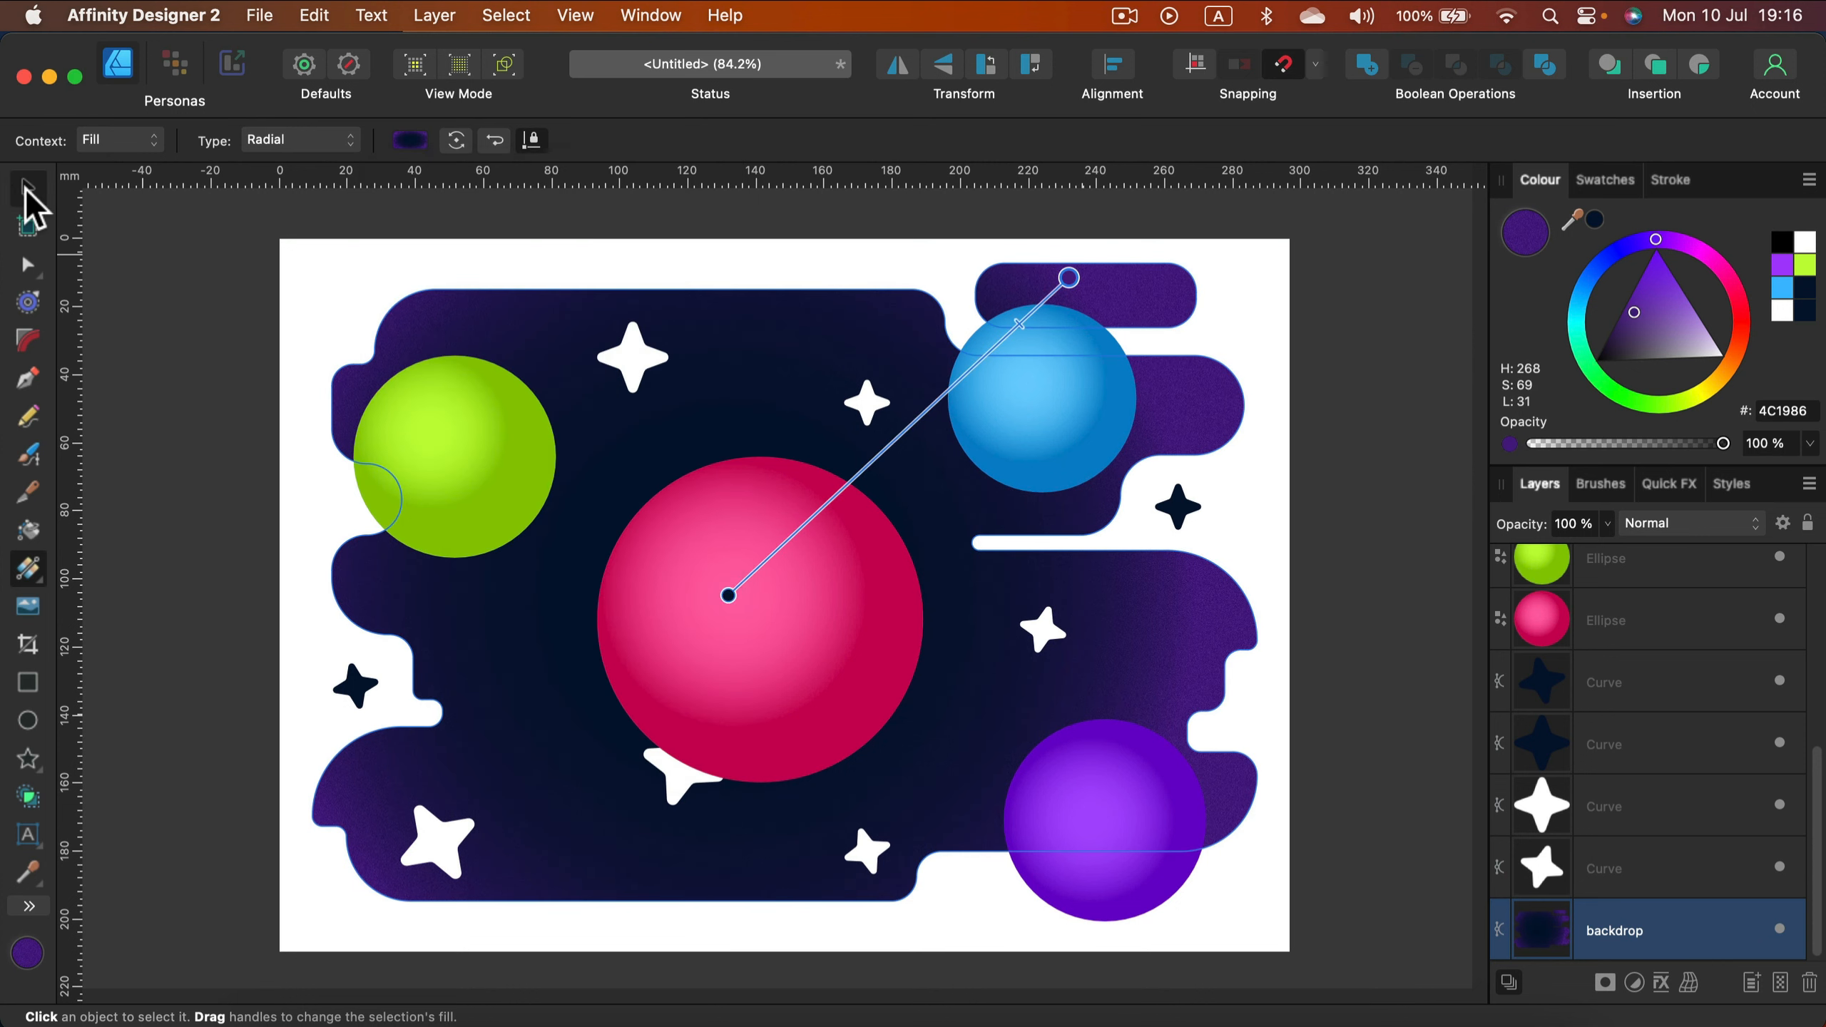
left_click(27, 188)
left_click(370, 249)
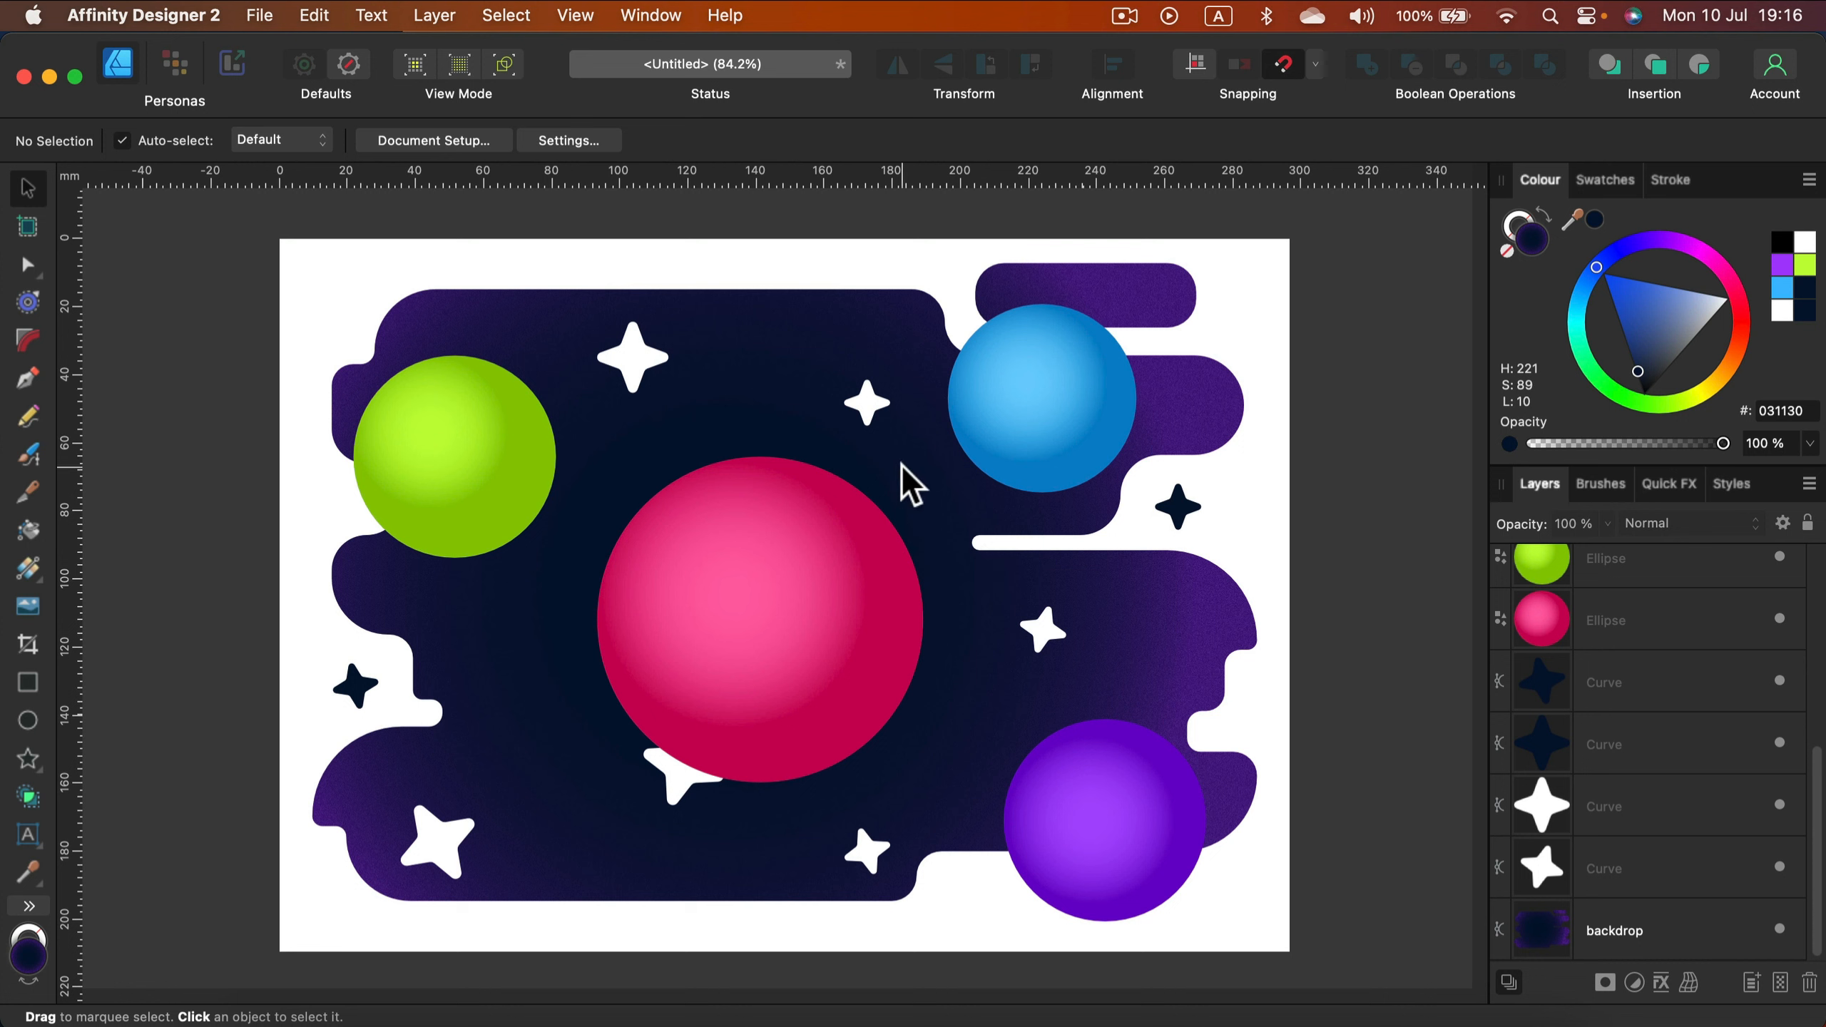
Step: Draw a wide, flat ellipse across the blue planet and fill it with solid yellow F3D845
left_click(30, 721)
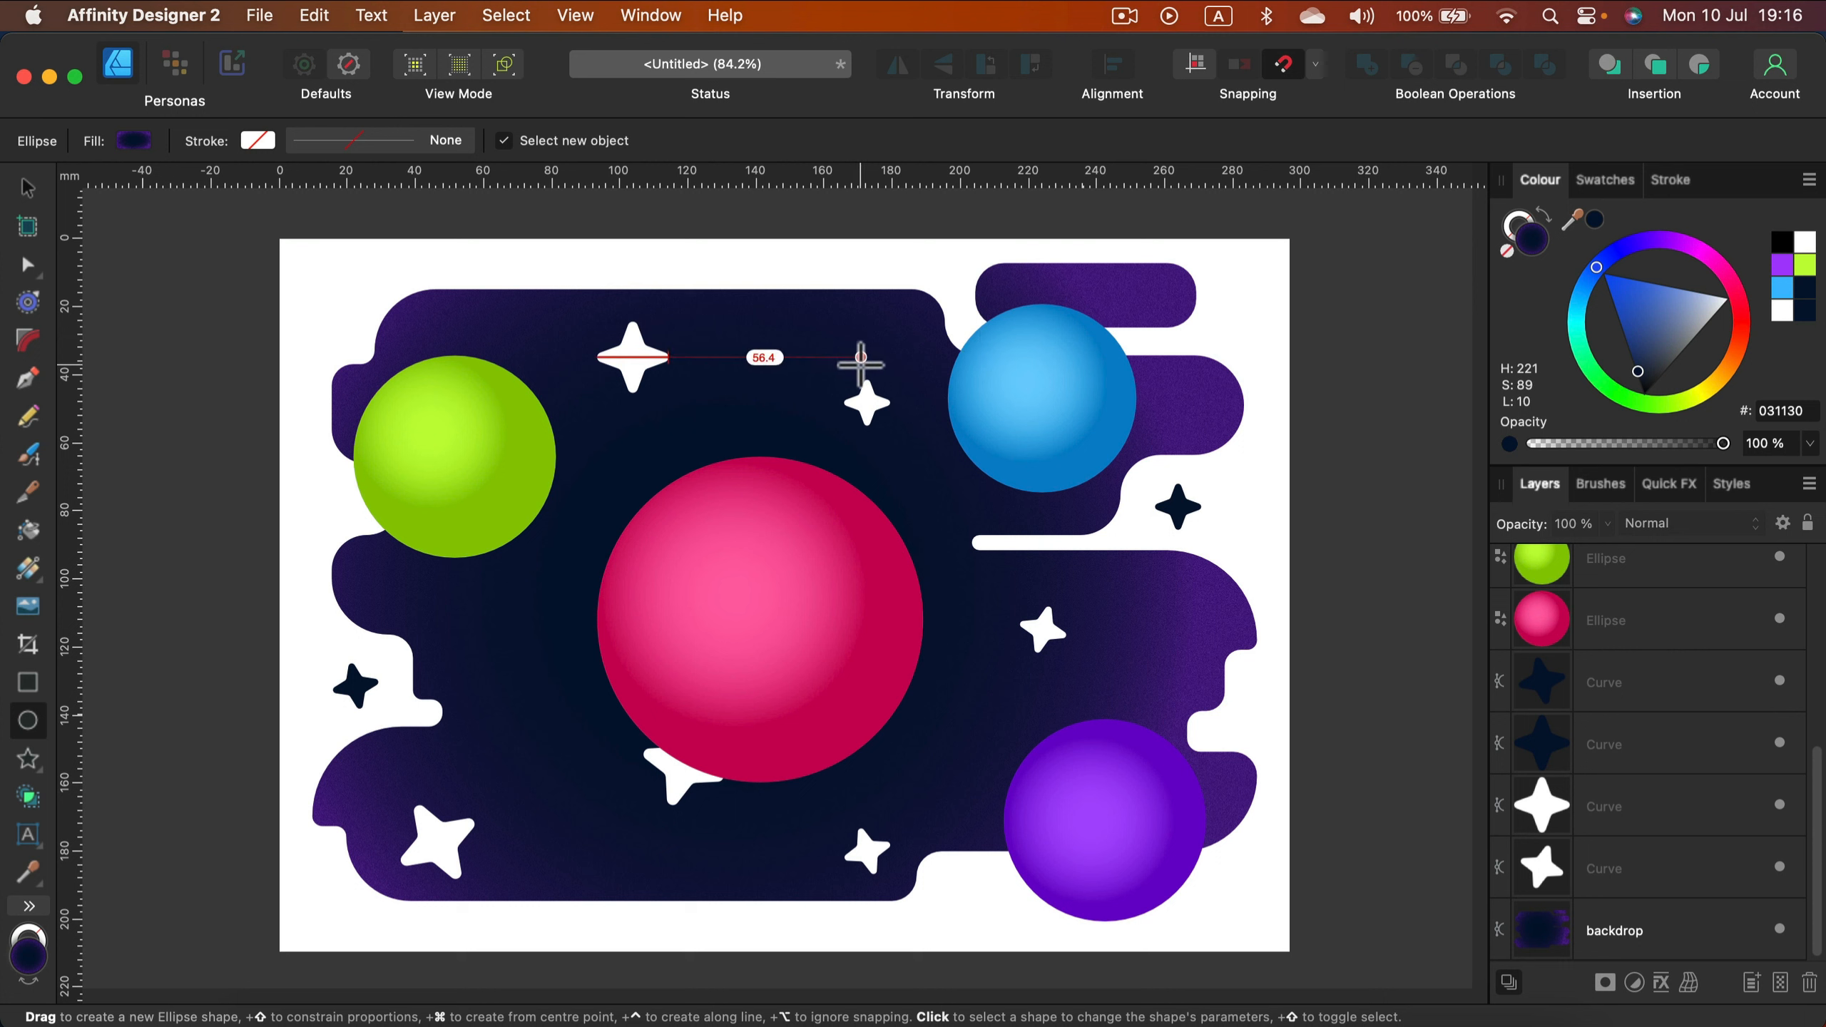
left_click_drag(892, 357, 1206, 416)
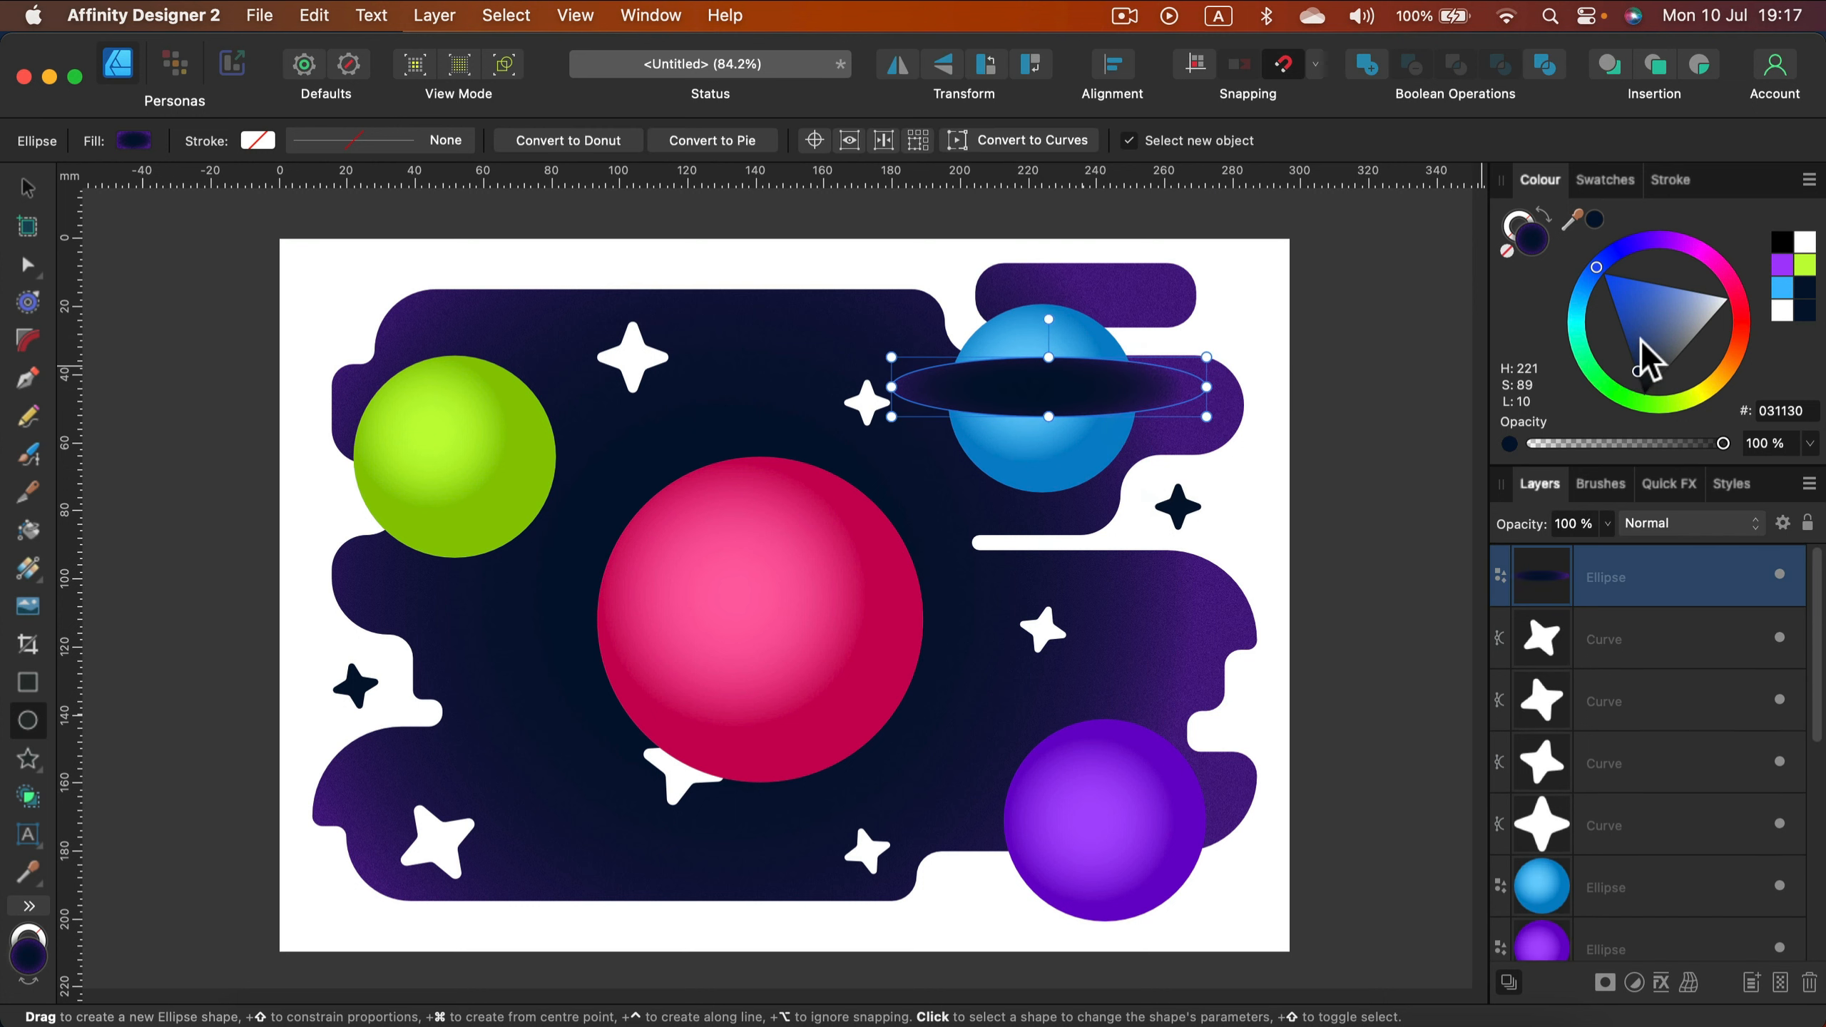
left_click_drag(1594, 282, 1589, 313)
mouse_move(1654, 335)
left_mouse_down()
mouse_move(1626, 361)
mouse_move(1629, 320)
left_mouse_up()
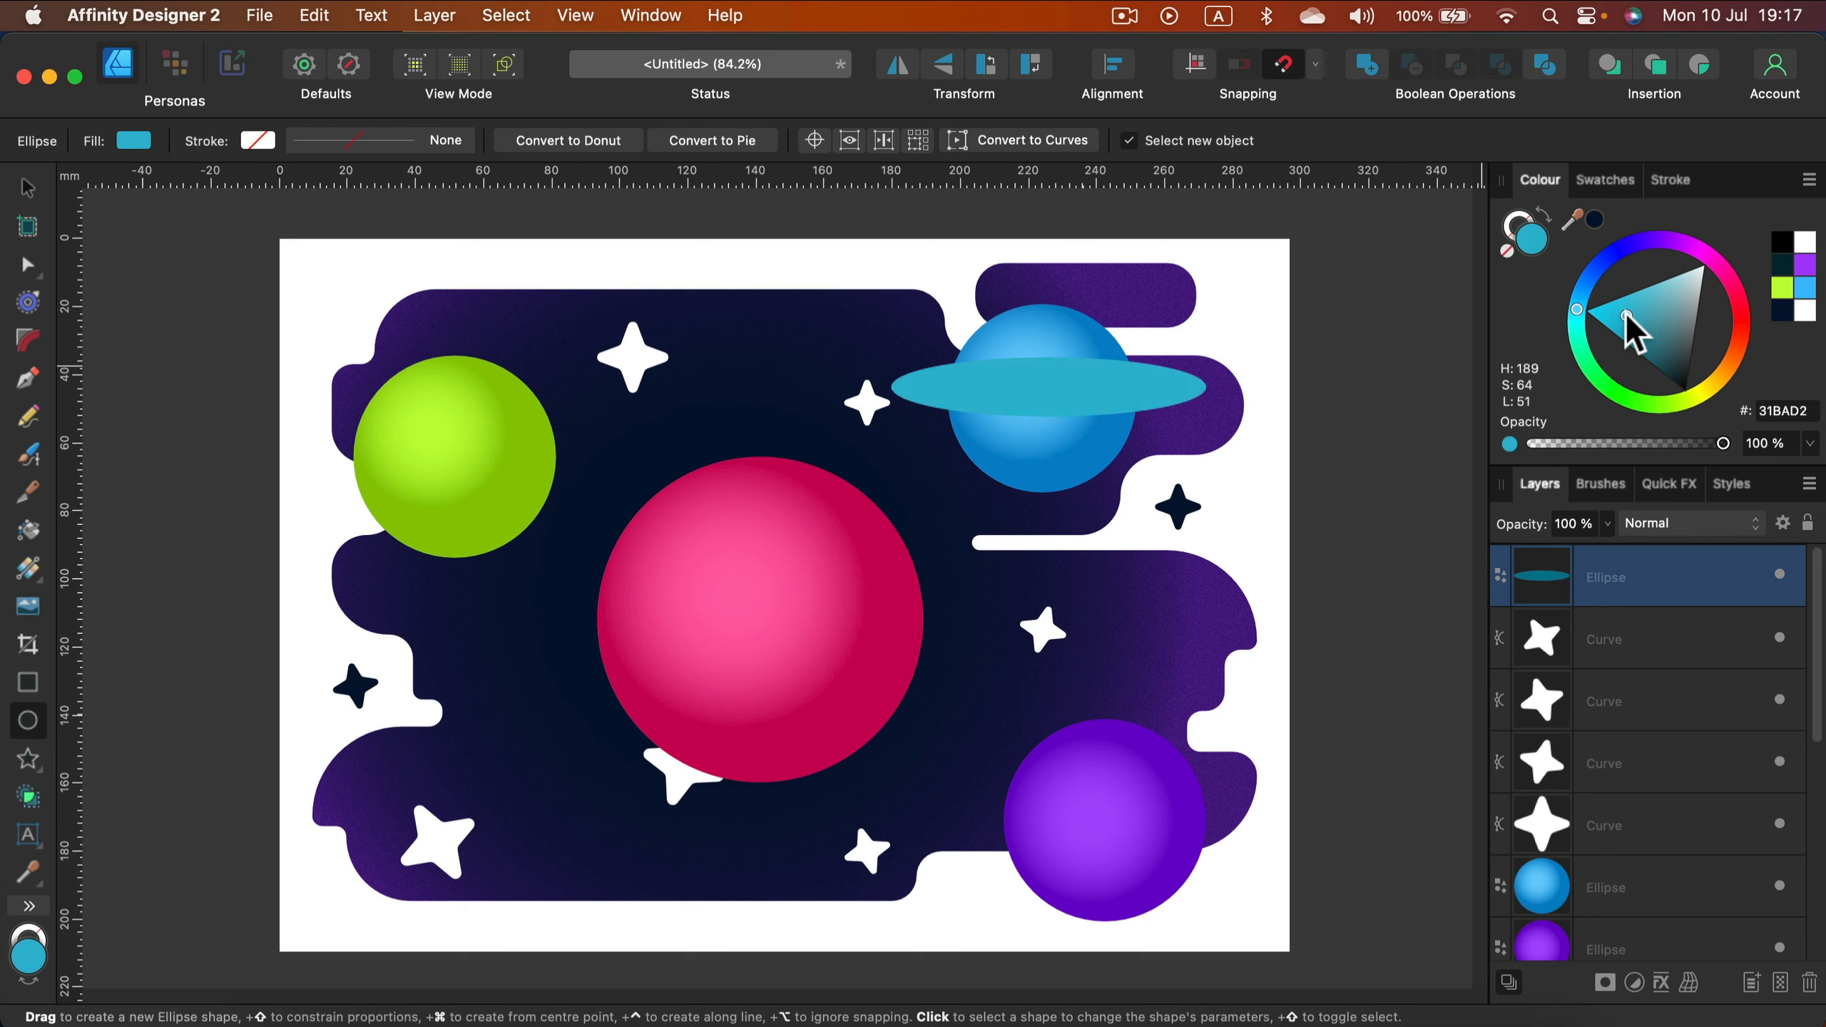
left_click_drag(1727, 407, 1672, 360)
Step: Centre the yellow ellipse on the blue planet and make it slightly taller
left_click(27, 187)
left_click_drag(1108, 398, 1100, 404)
key("super")
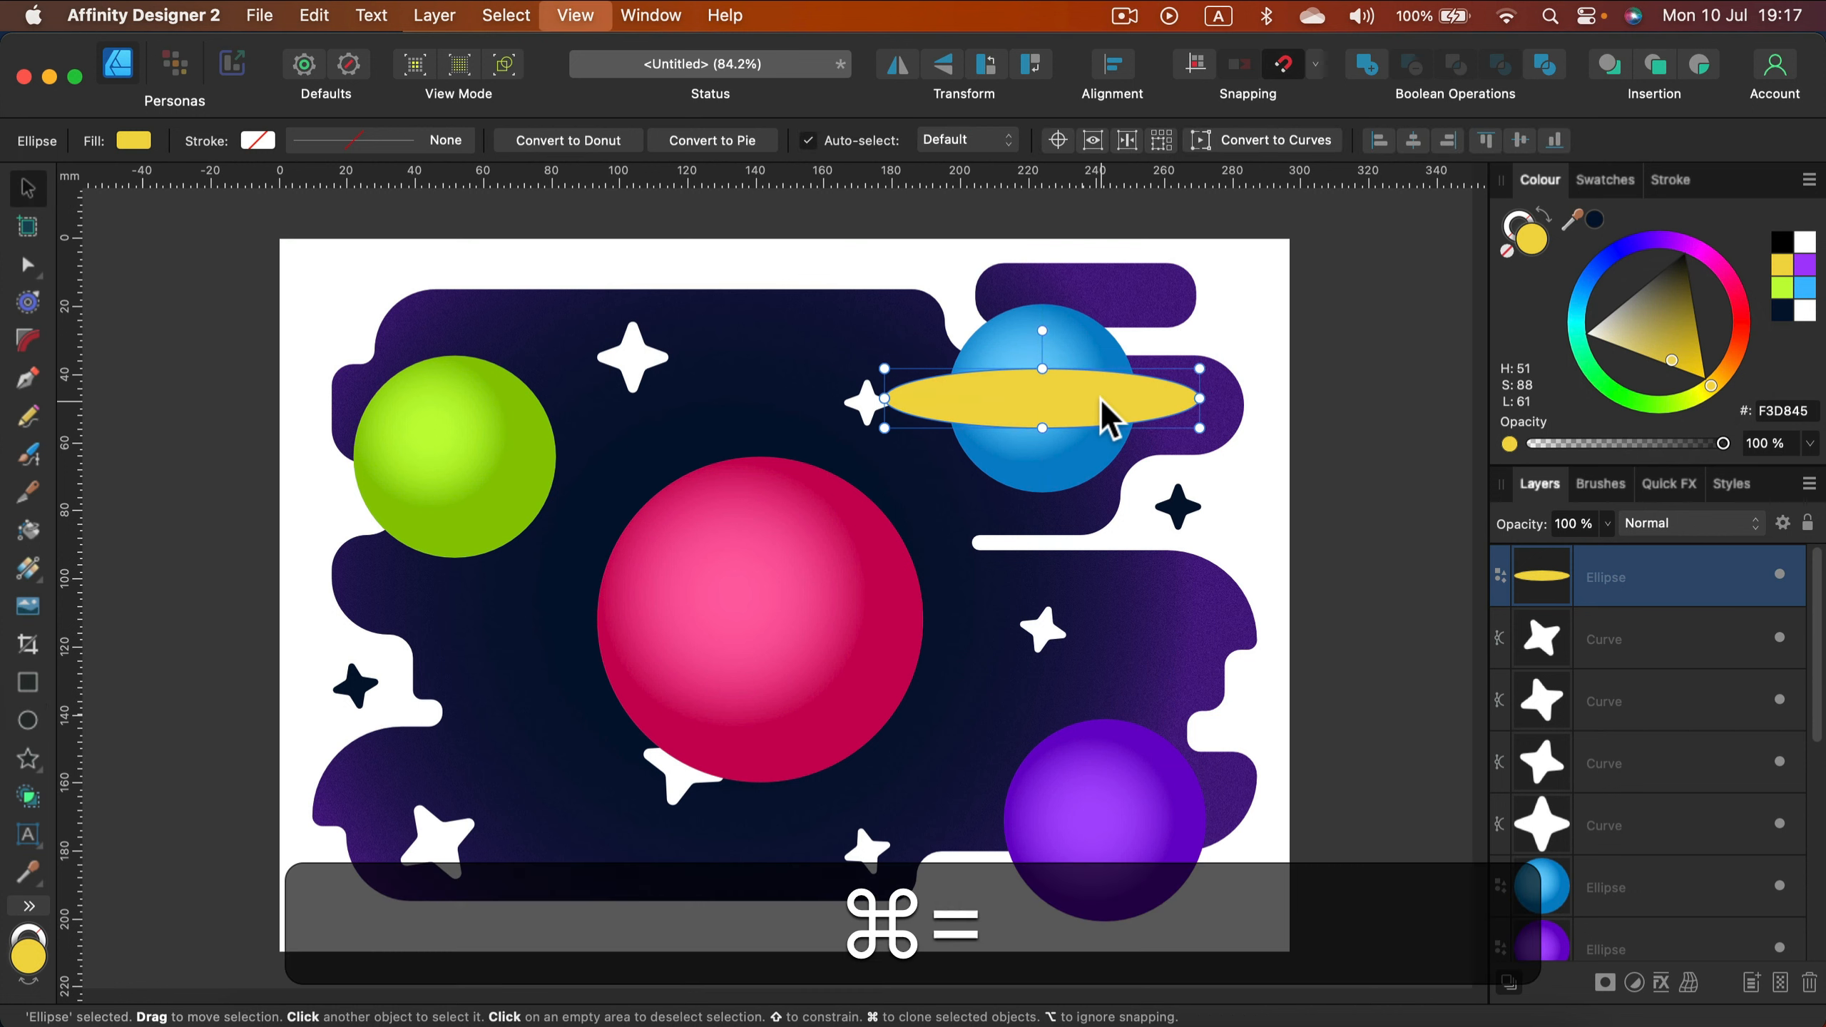
key("super+equal")
key("super+equal")
key("space")
left_click_drag(1235, 396, 845, 619)
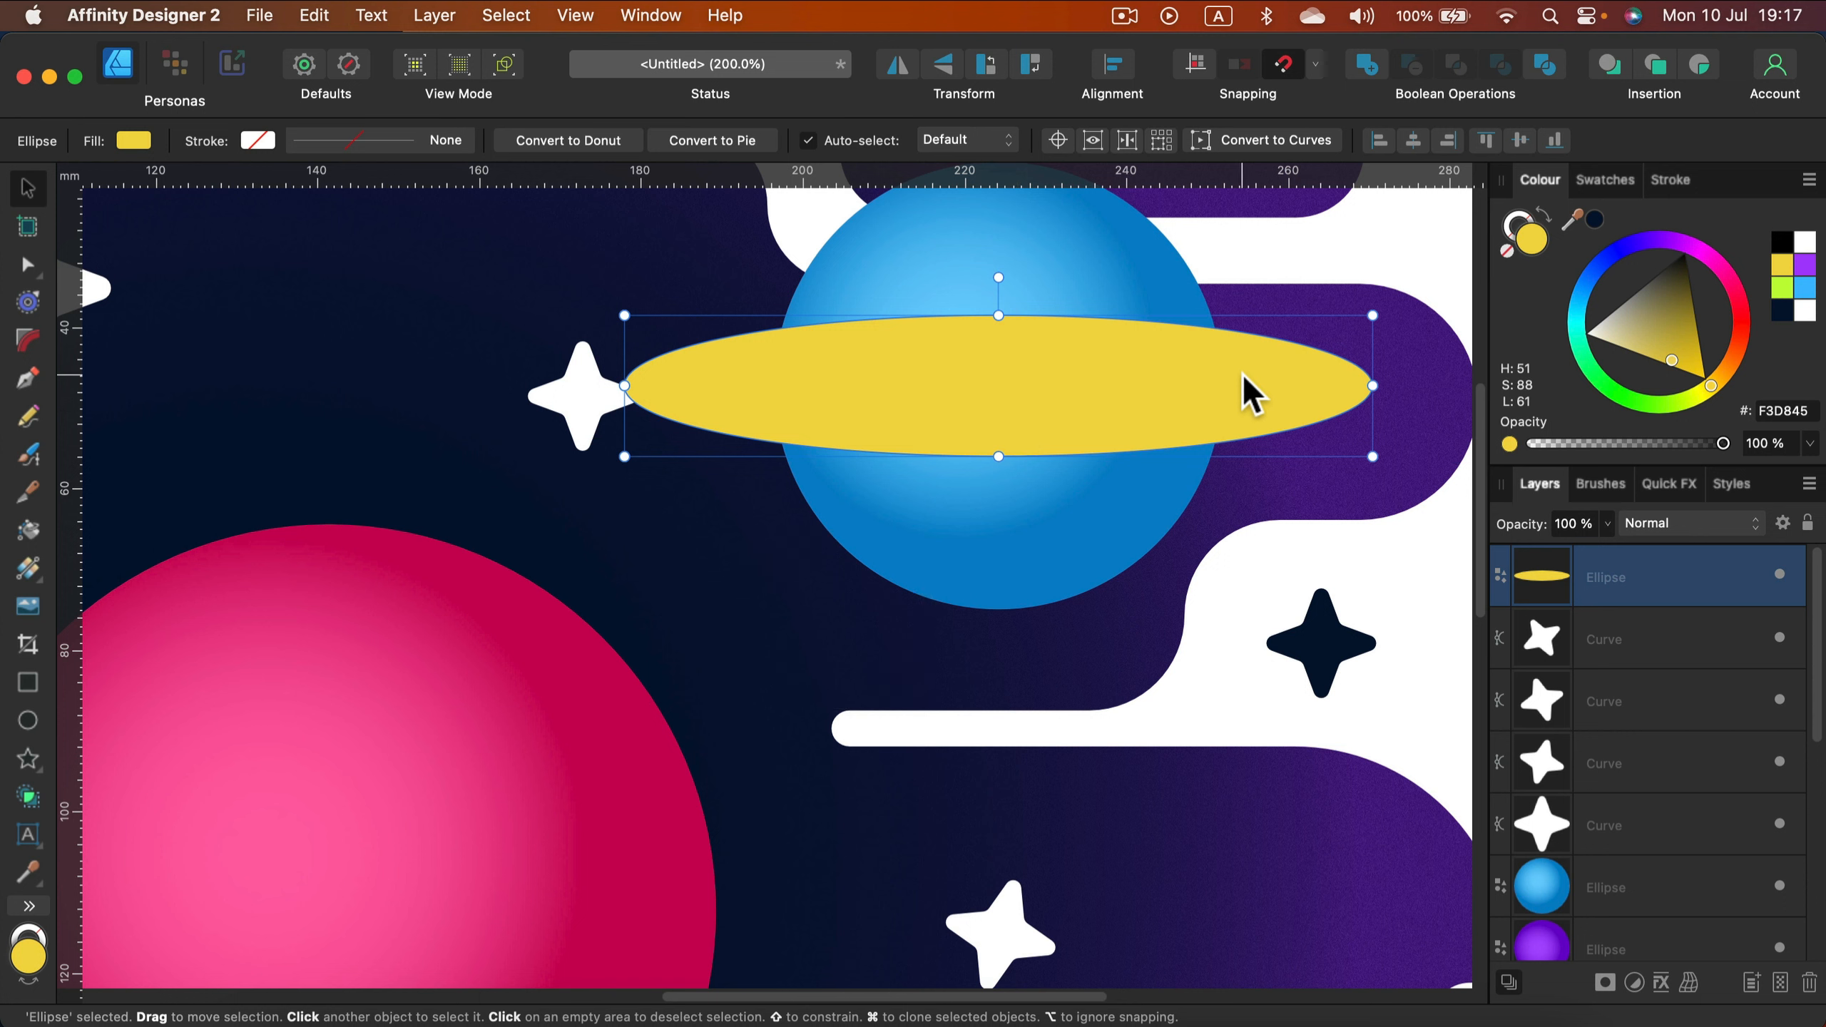
mouse_move(1000, 317)
left_mouse_down()
mouse_move(1003, 389)
mouse_move(1000, 308)
left_mouse_up()
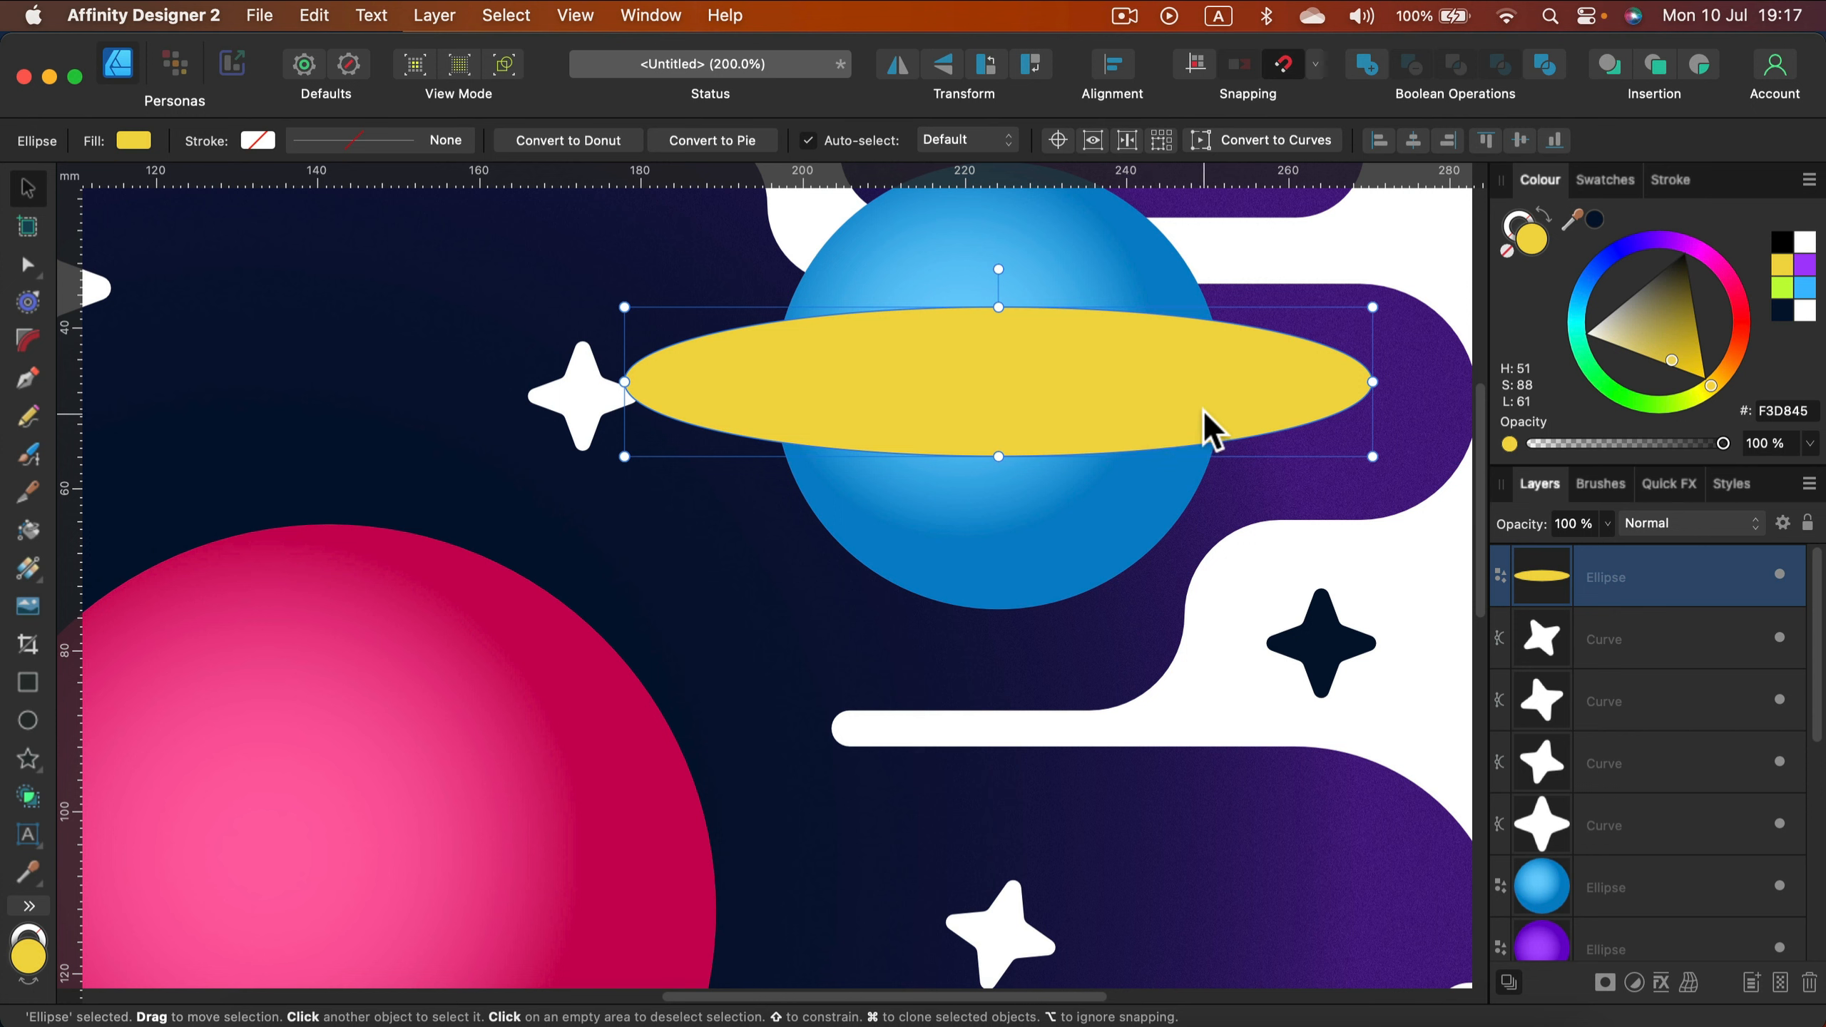
Step: Move the yellow ellipse aside, try a flat donut with a 75% hole radius as the ring, and delete the donut
left_click_drag(1204, 421, 809, 398)
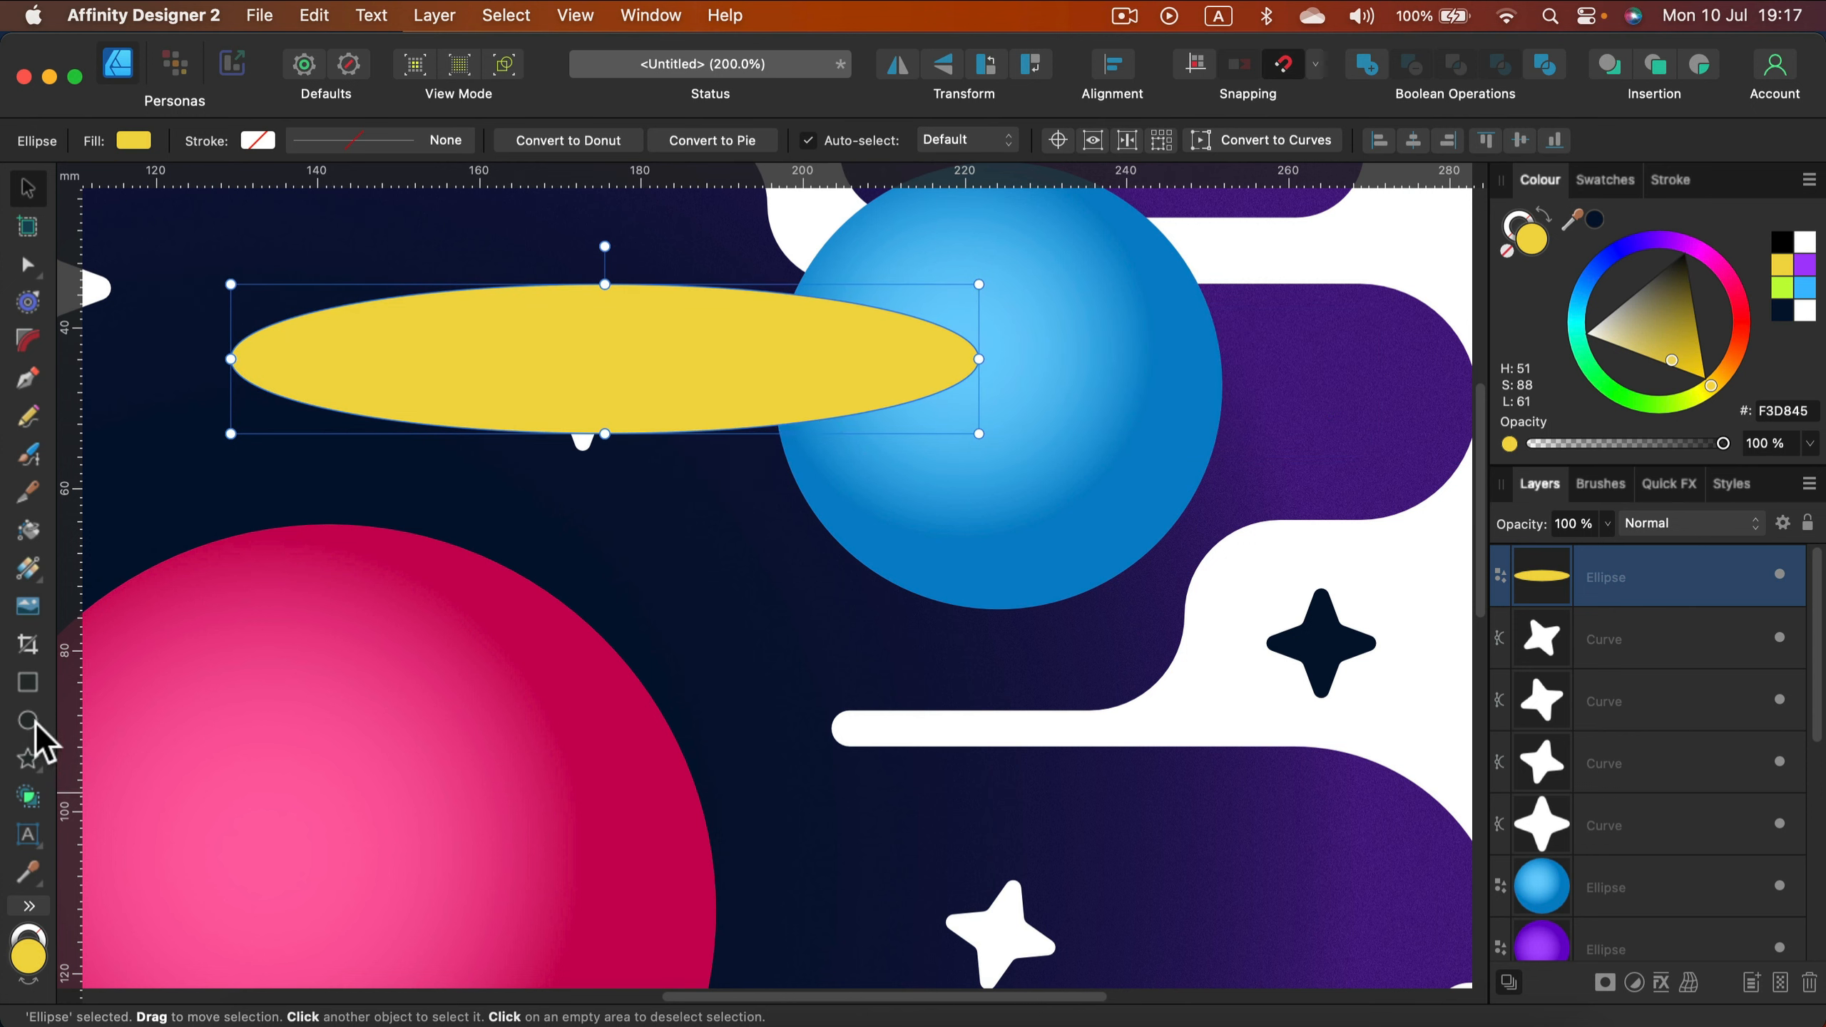
left_click(30, 773)
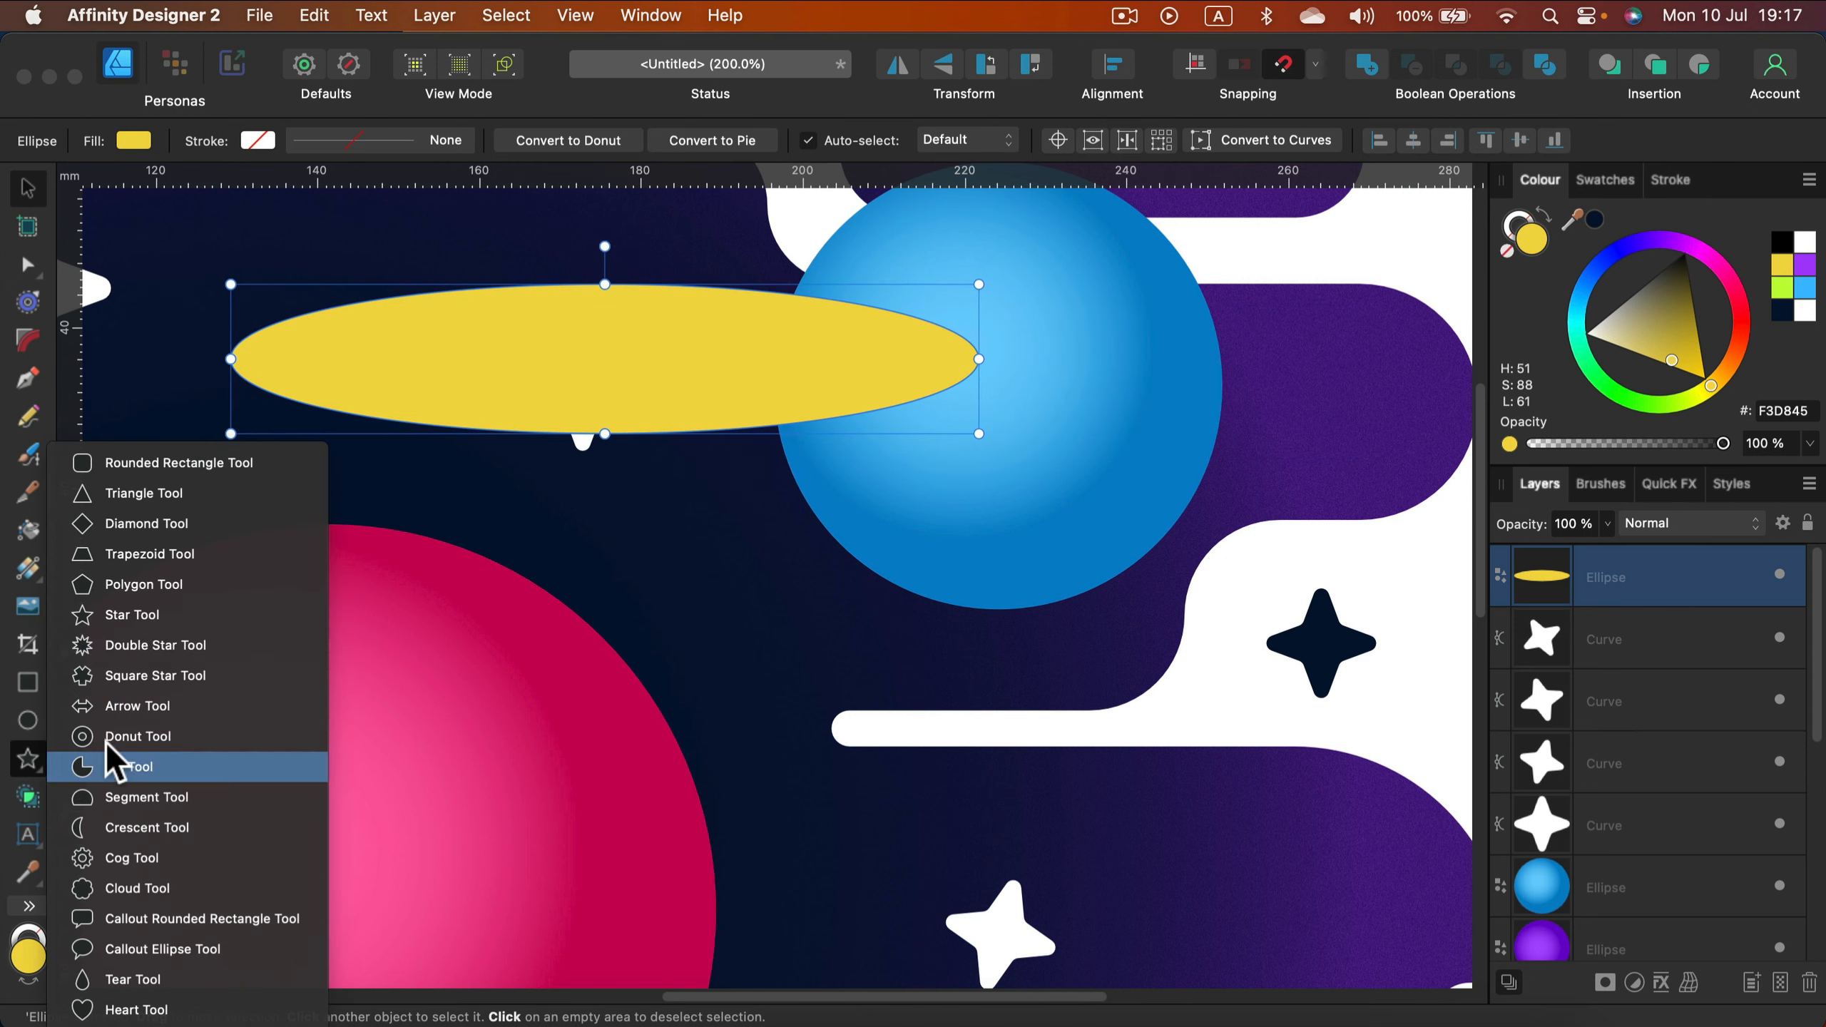
left_click(258, 734)
left_click_drag(661, 525, 1368, 702)
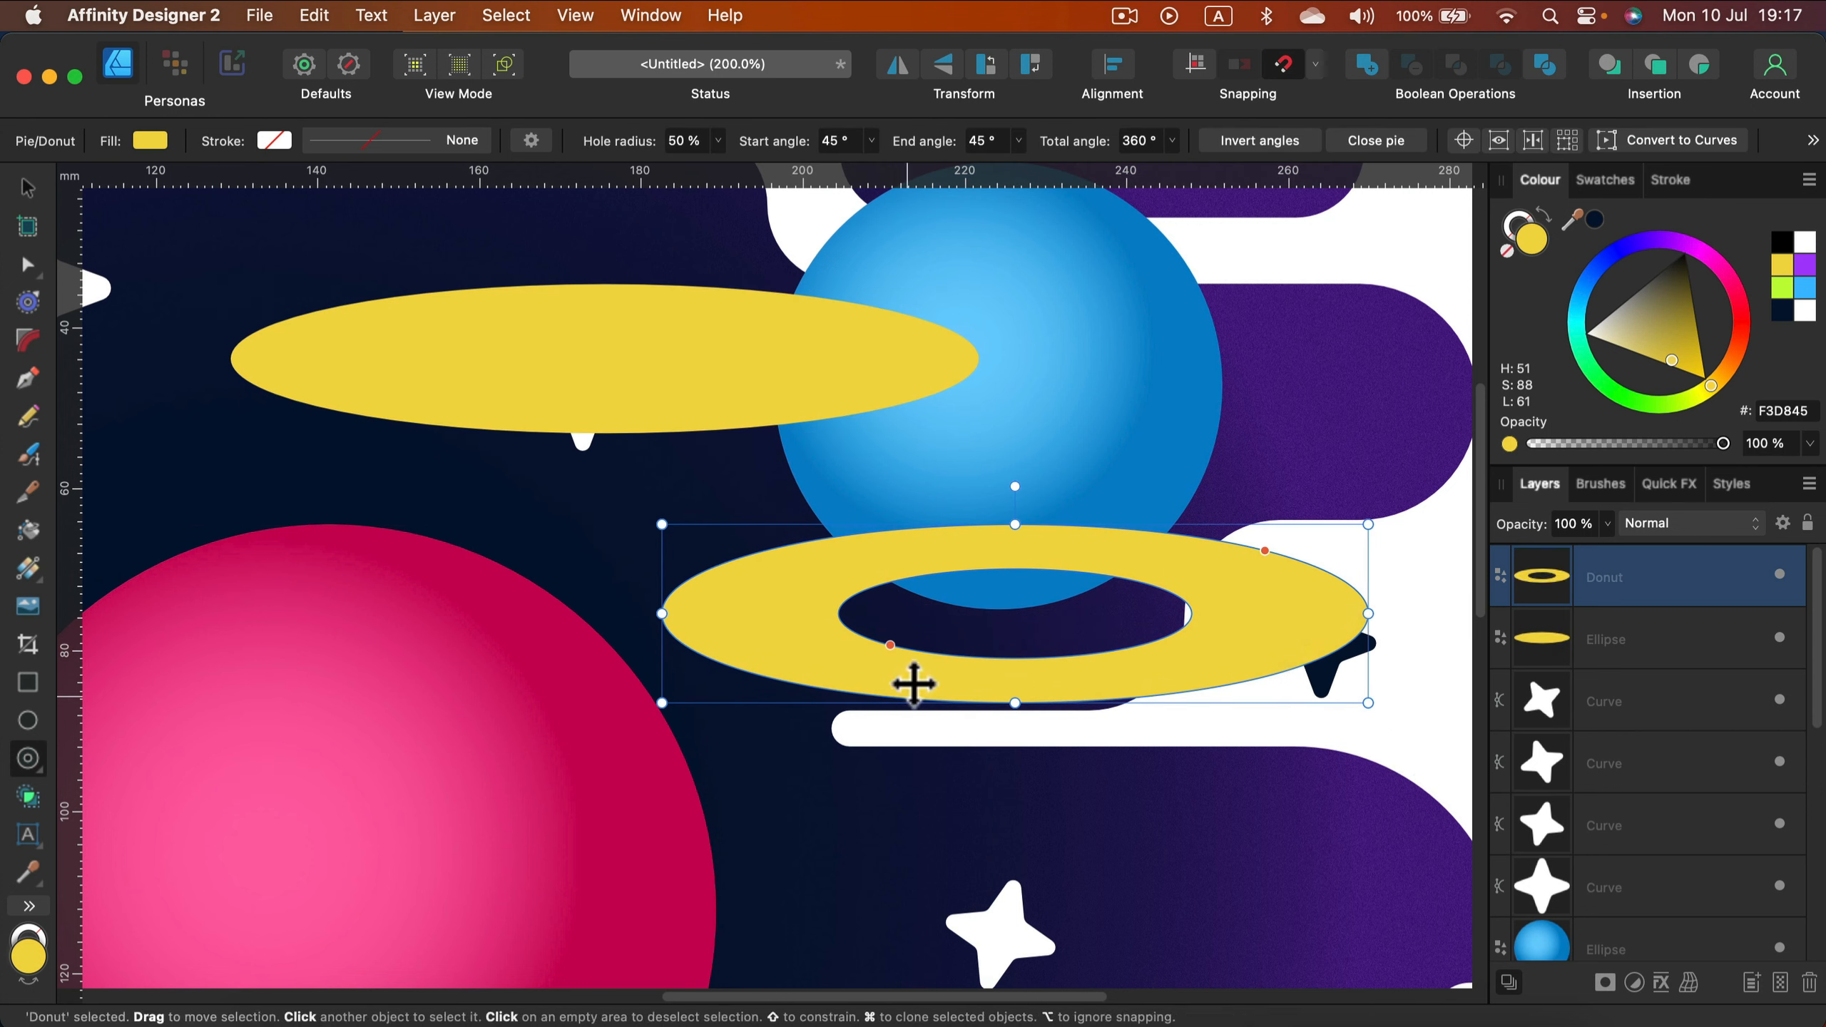
left_click_drag(881, 645, 823, 637)
left_click(26, 188)
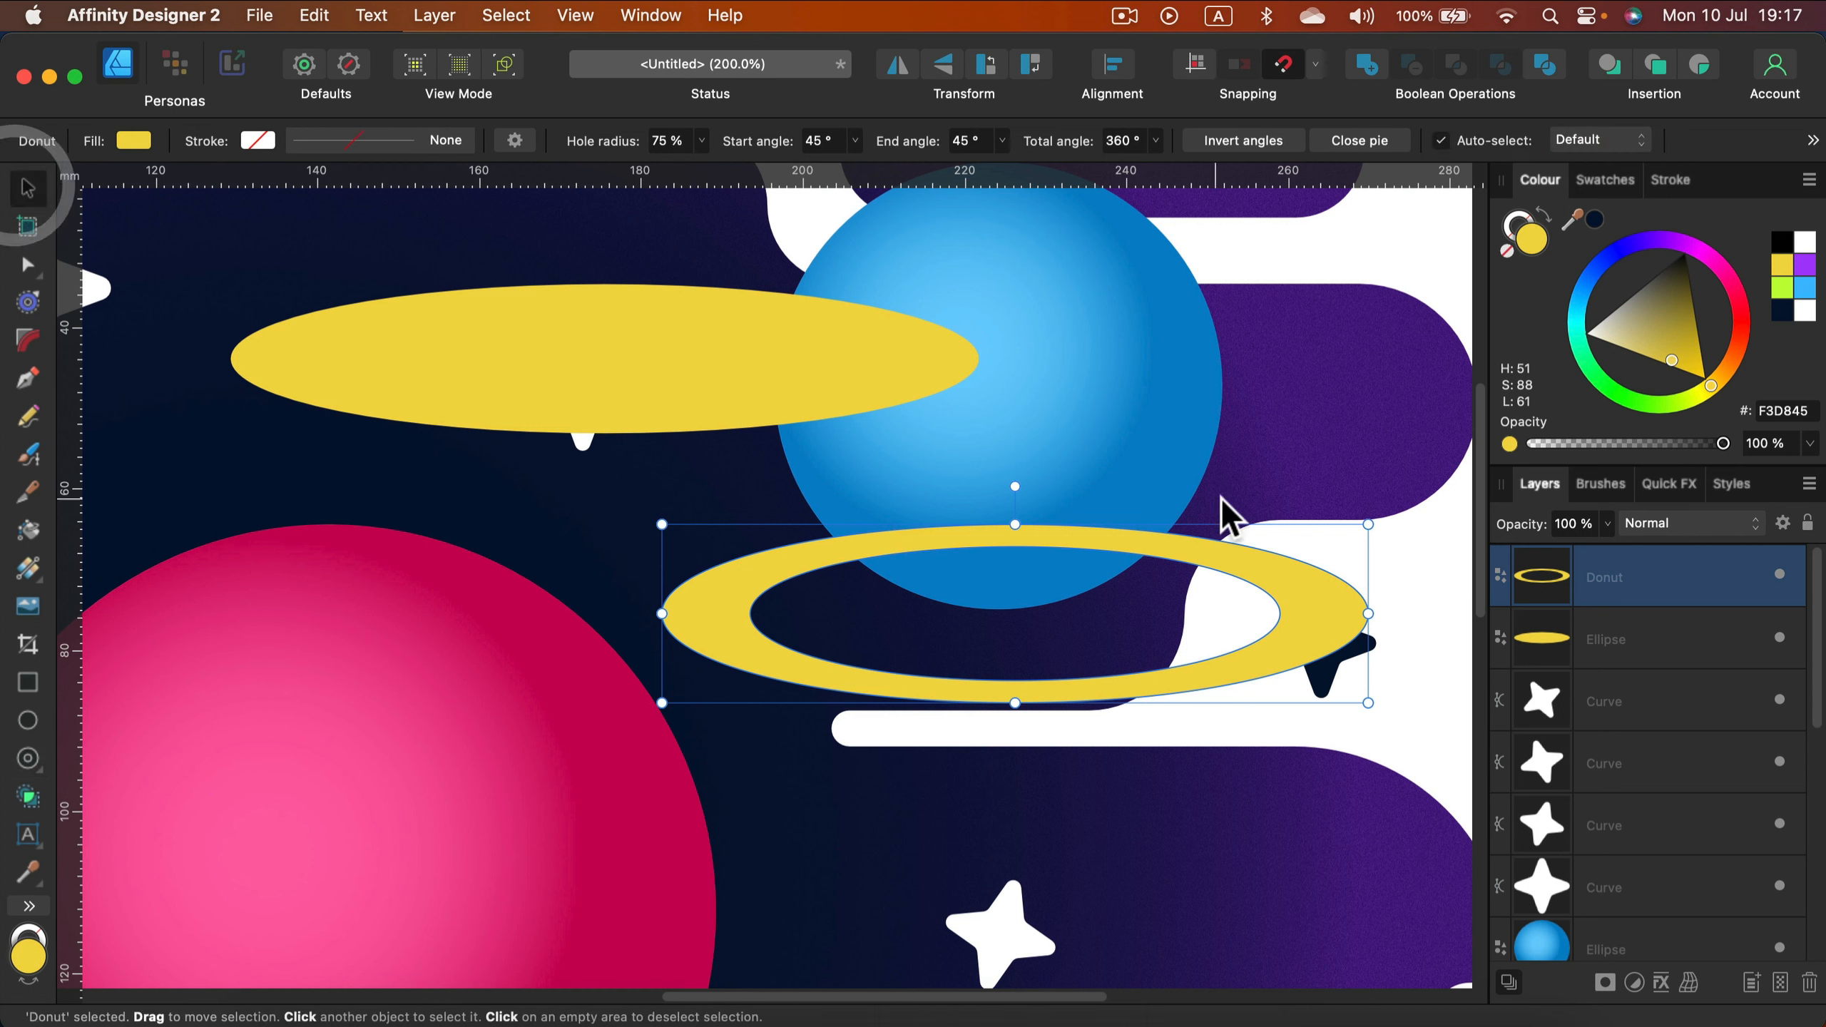
key("BackSpace")
Step: Centre the yellow ellipse back on the blue planet and subtract a smaller concentric copy from it to form a ring
left_click_drag(745, 366, 1017, 384)
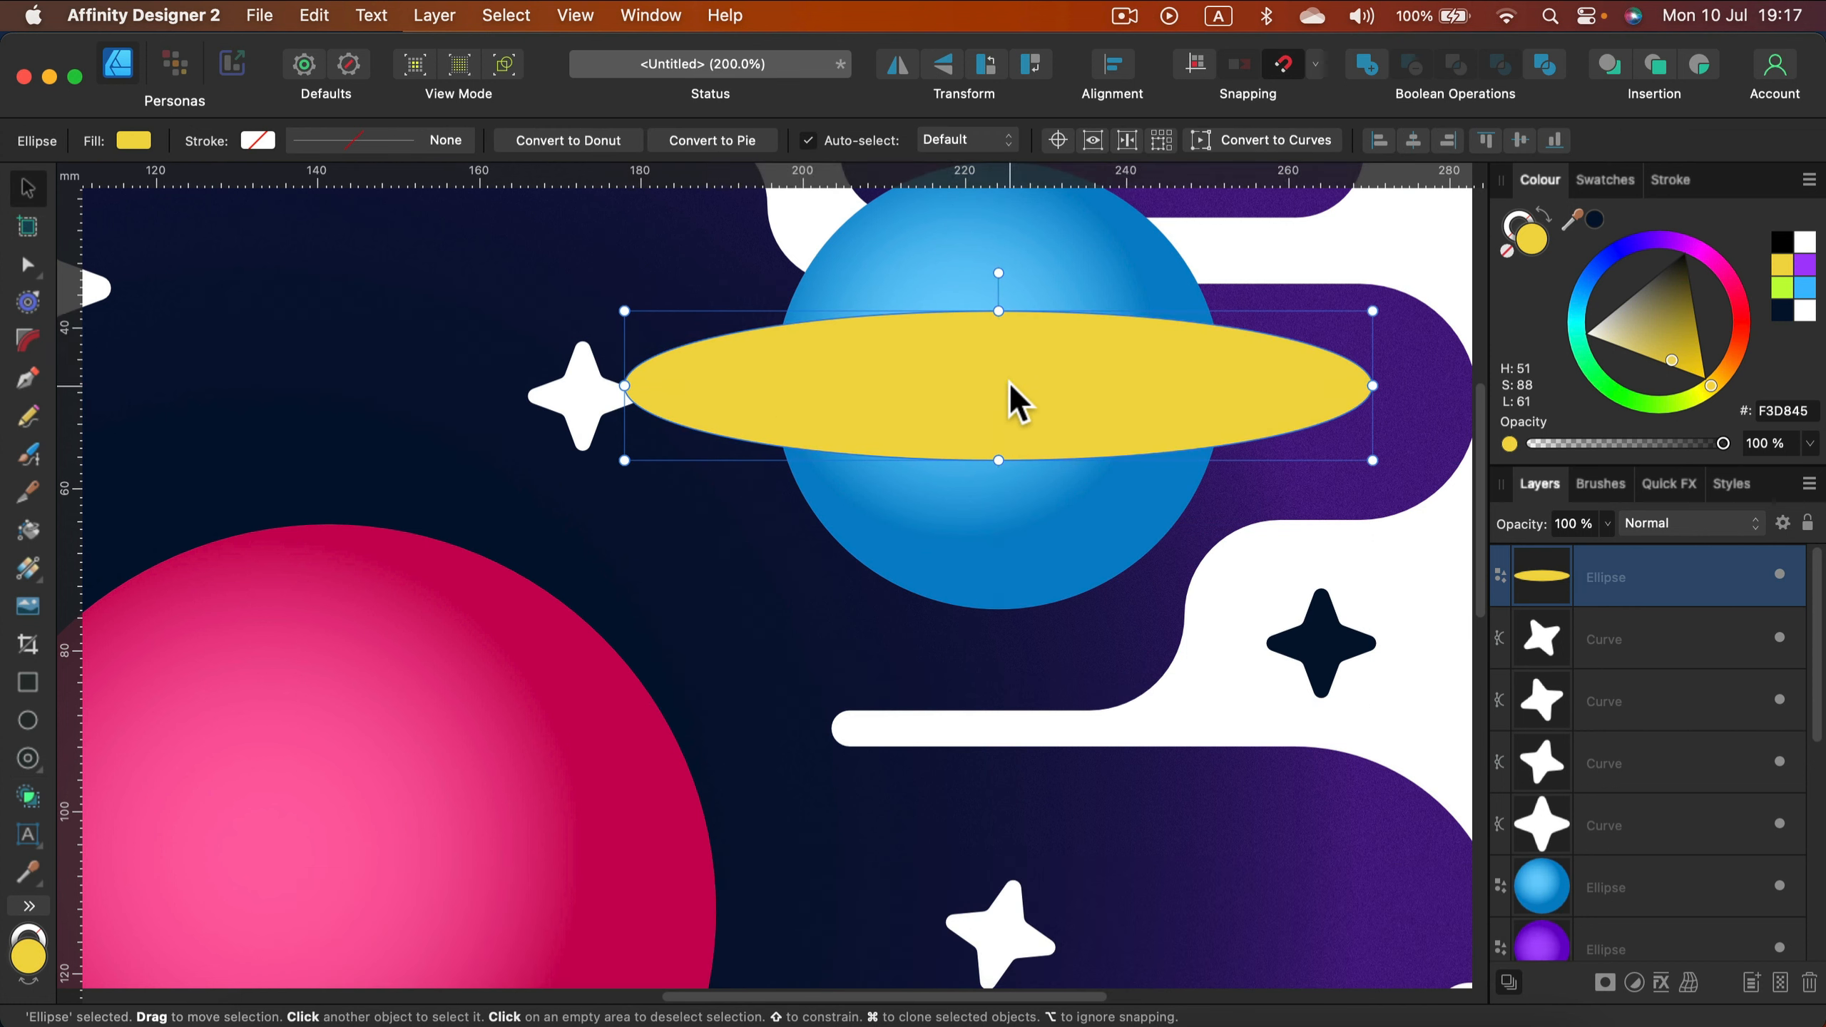
key("super+v")
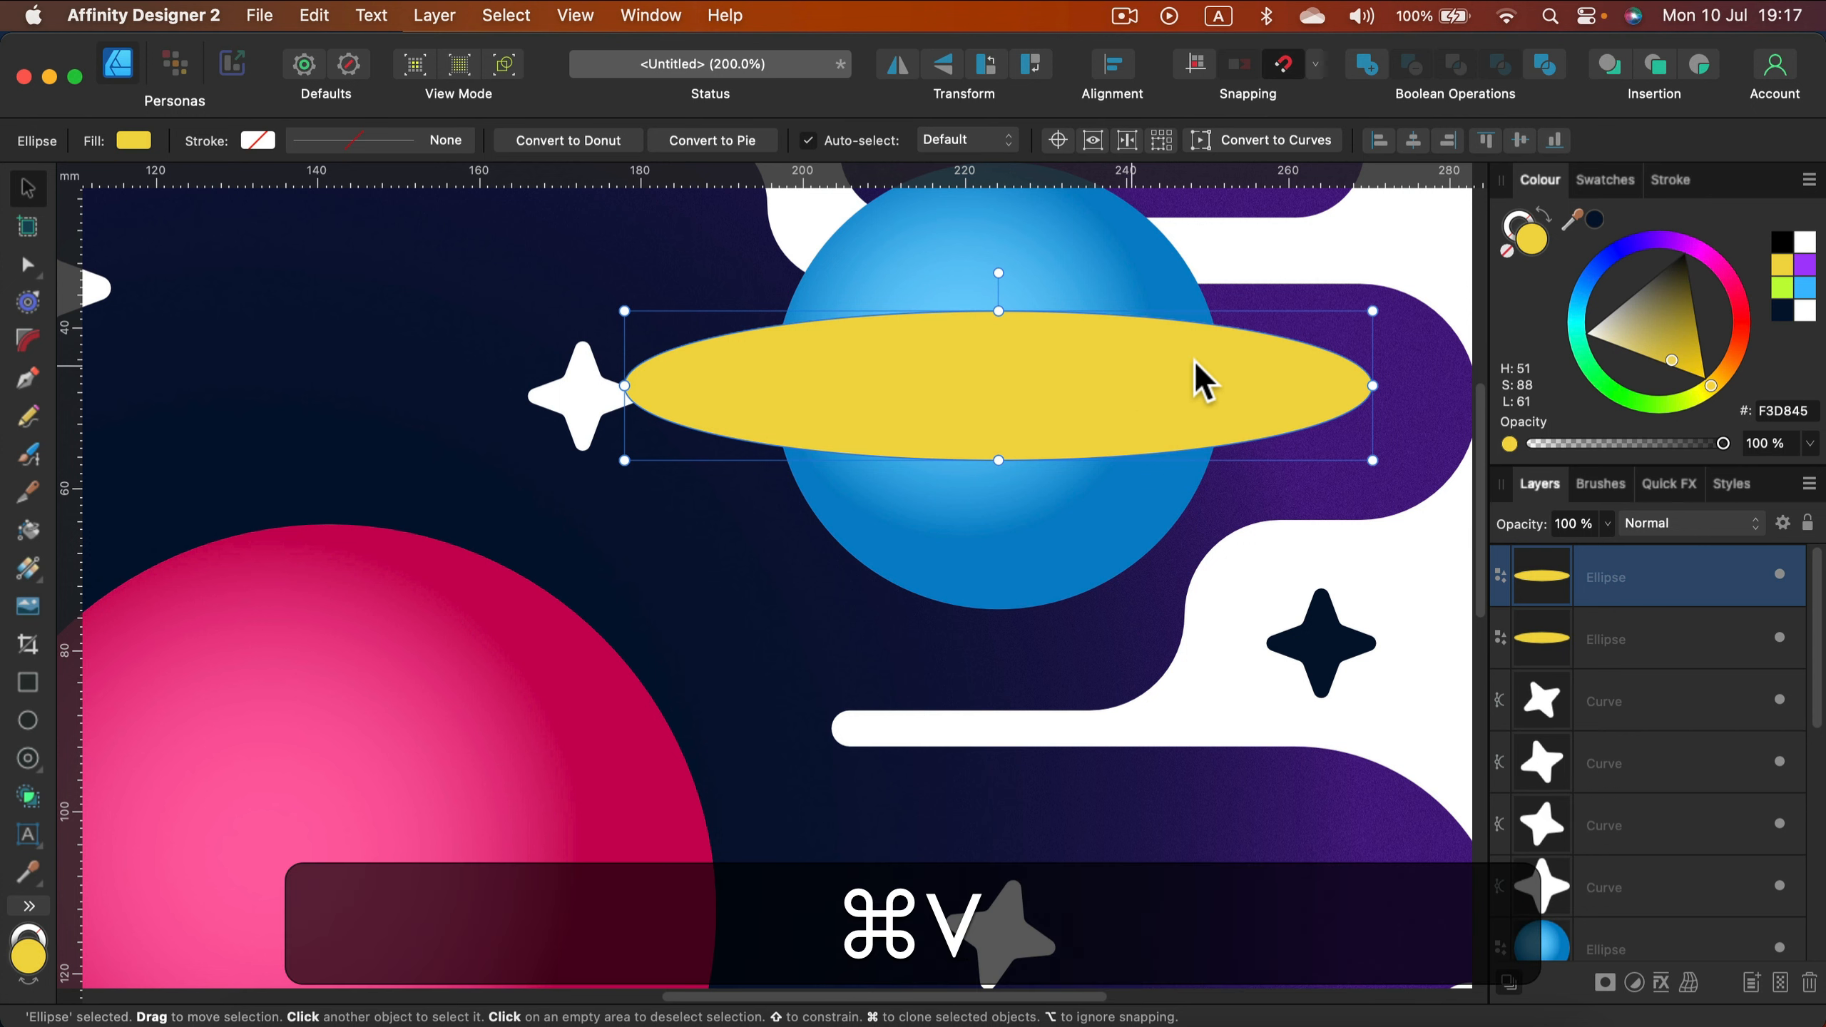
left_click_drag(1373, 311, 1276, 338)
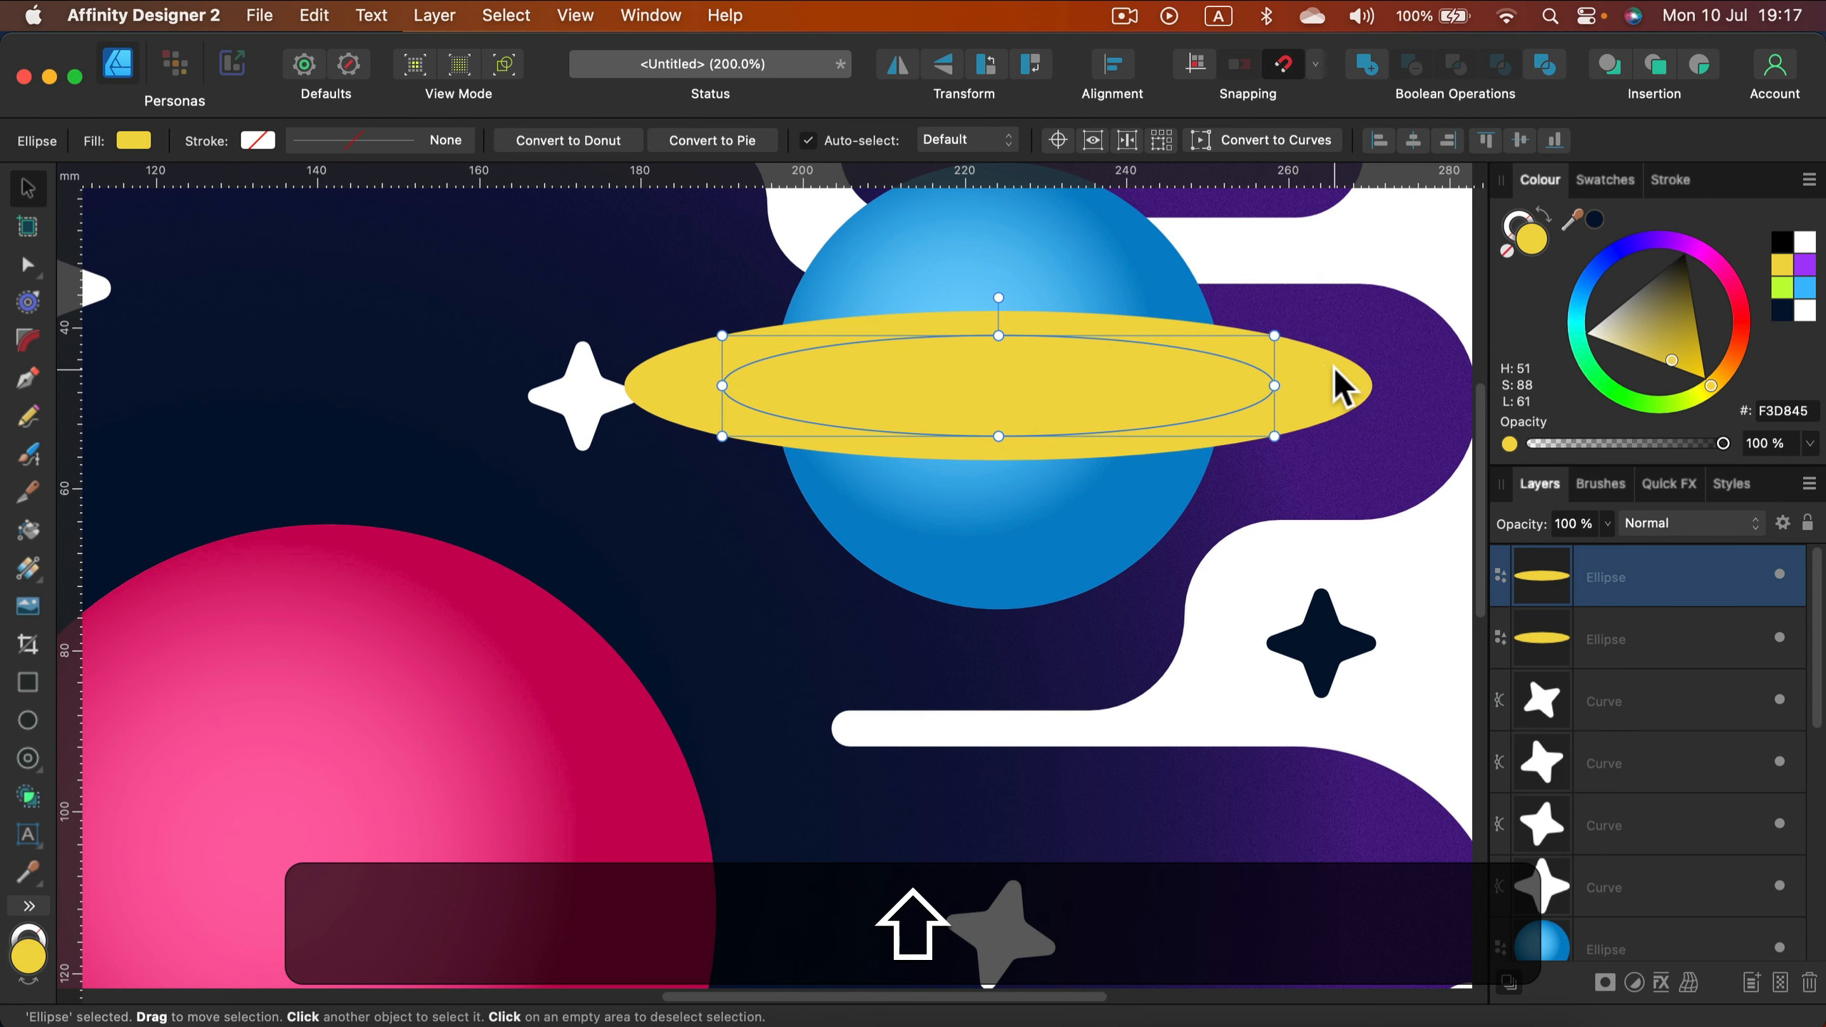
left_click(1332, 367, "shift")
left_click(1401, 66)
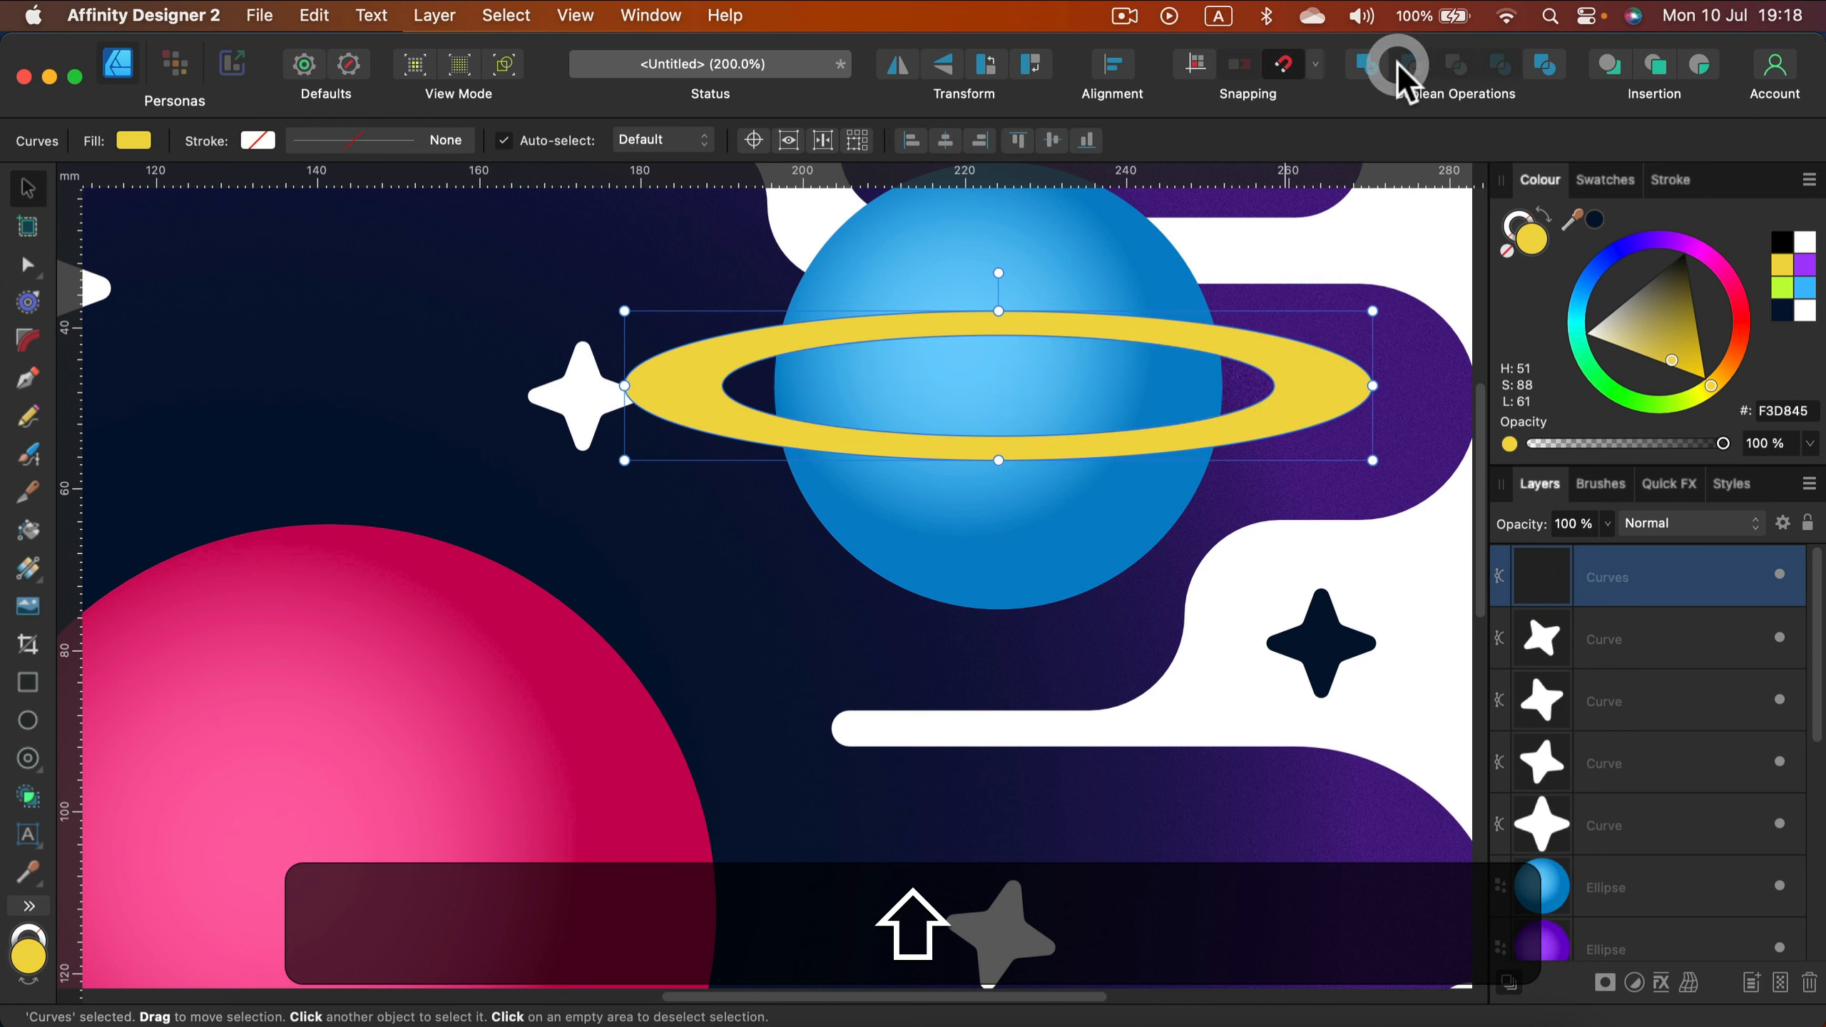
Step: Tilt the yellow ring slightly clockwise around the blue planet
left_click(1268, 447)
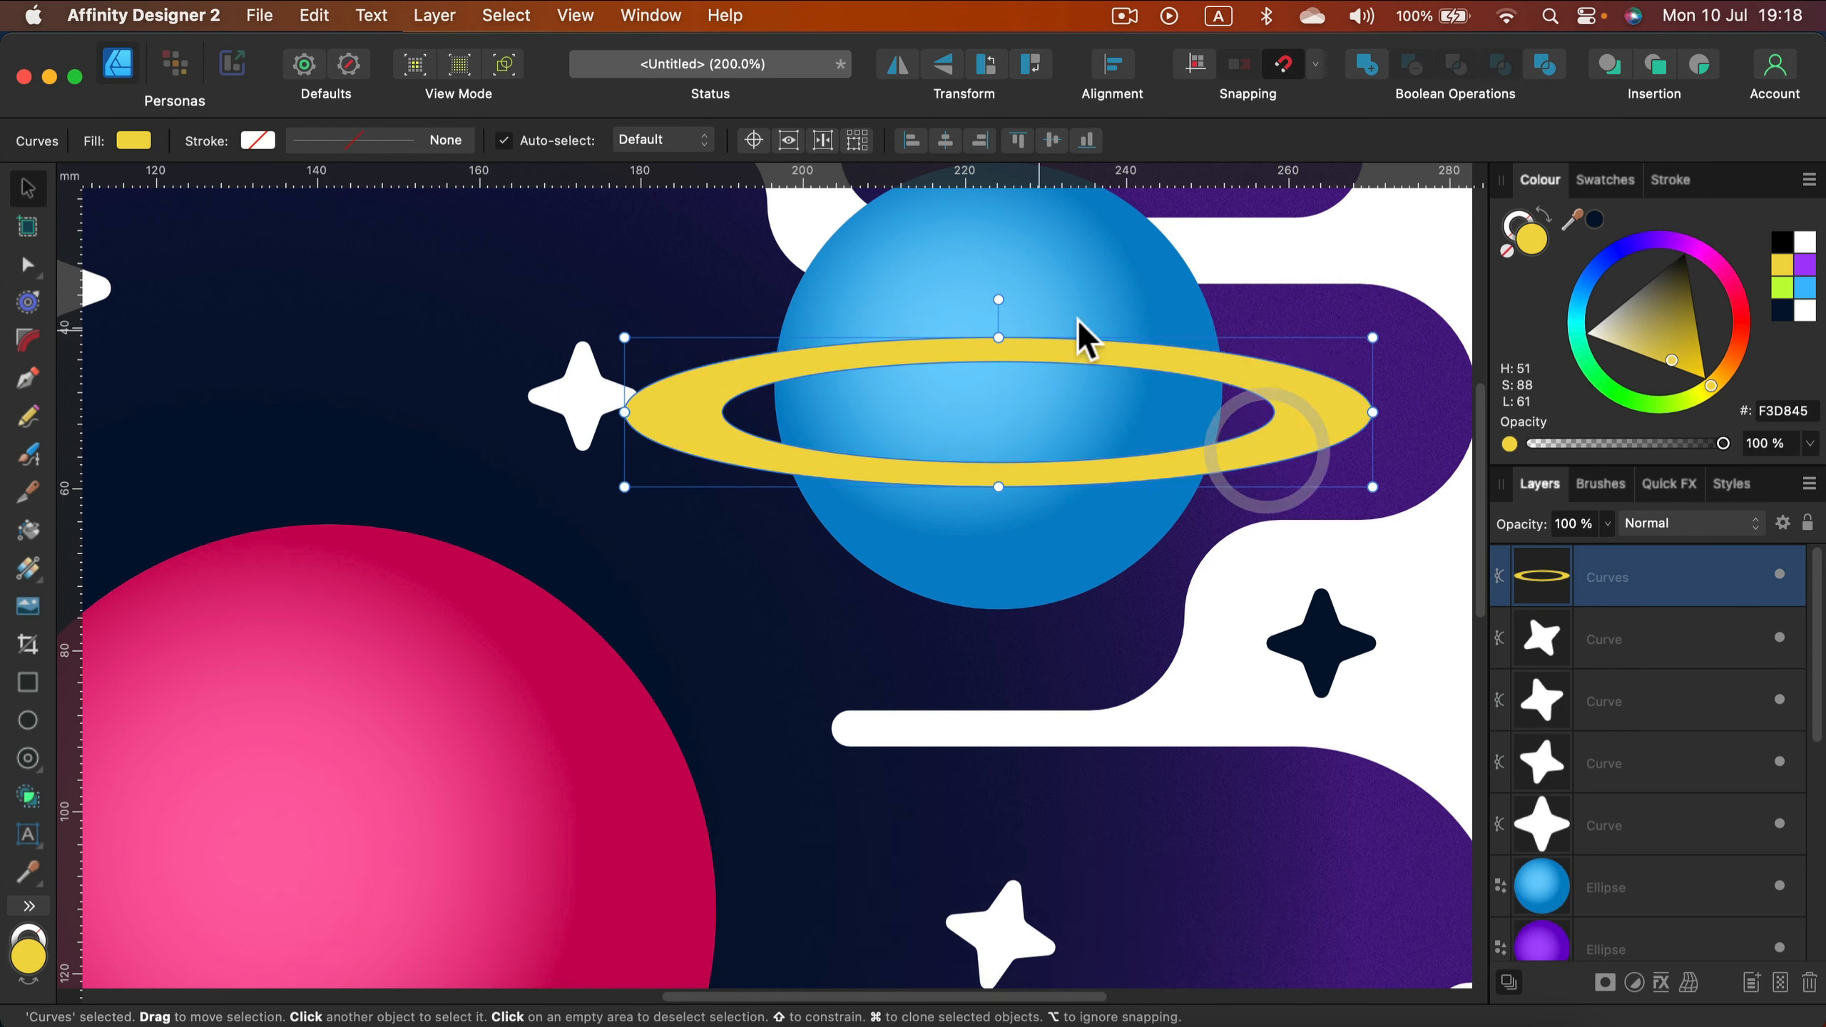
mouse_move(999, 298)
left_mouse_down()
mouse_move(1007, 278)
mouse_move(1012, 301)
left_mouse_up()
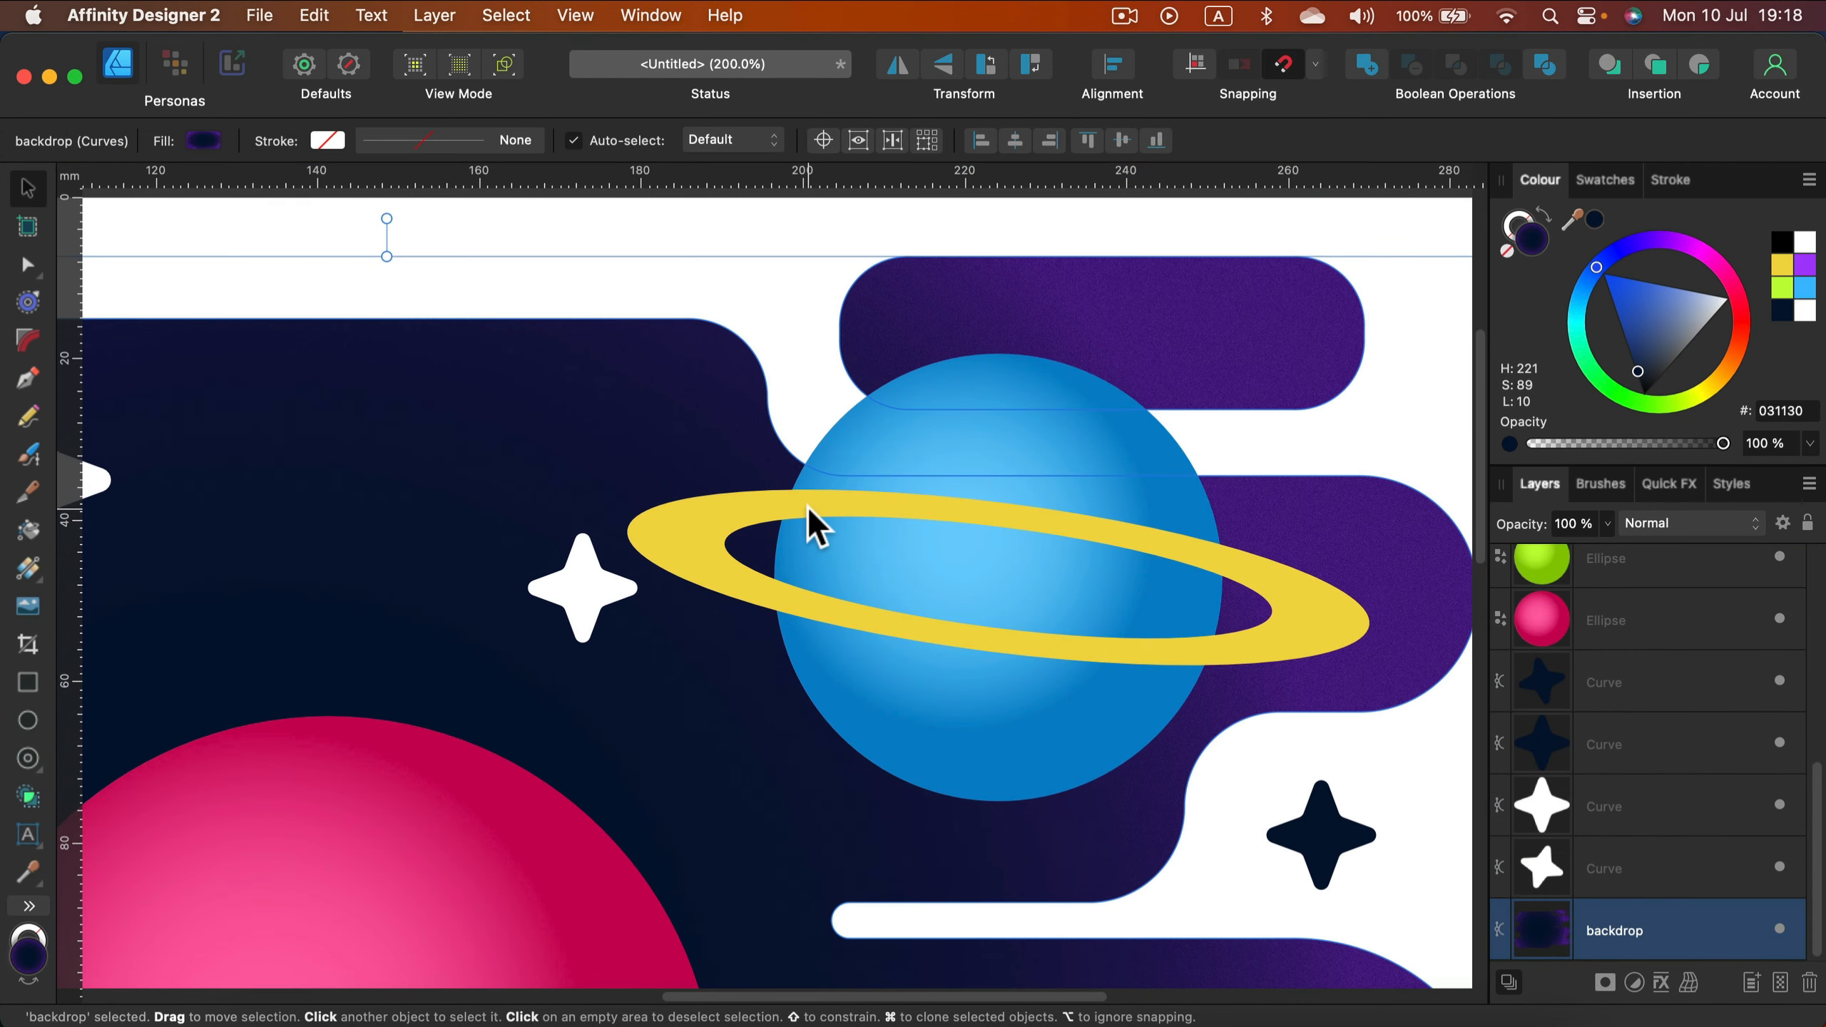
Step: Select the yellow ring together with the blue planet and activate the Shape Builder
left_click(808, 505)
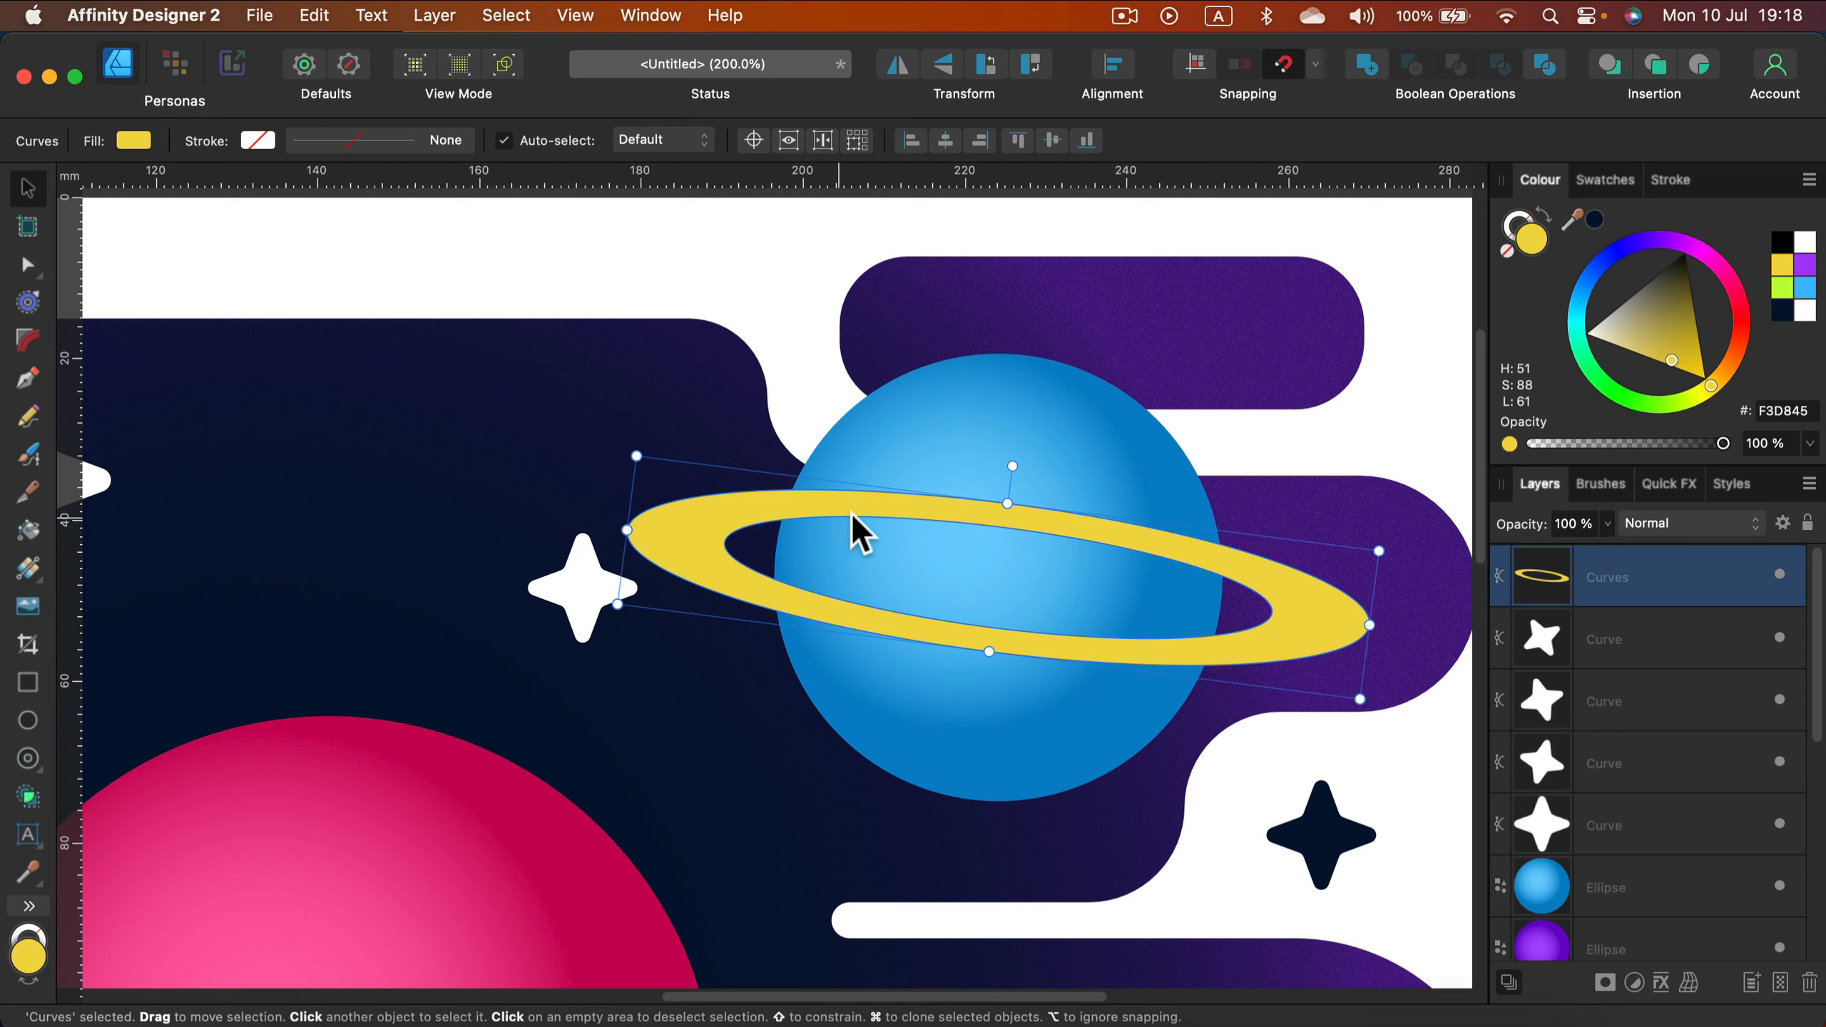
left_click(1078, 450, "shift")
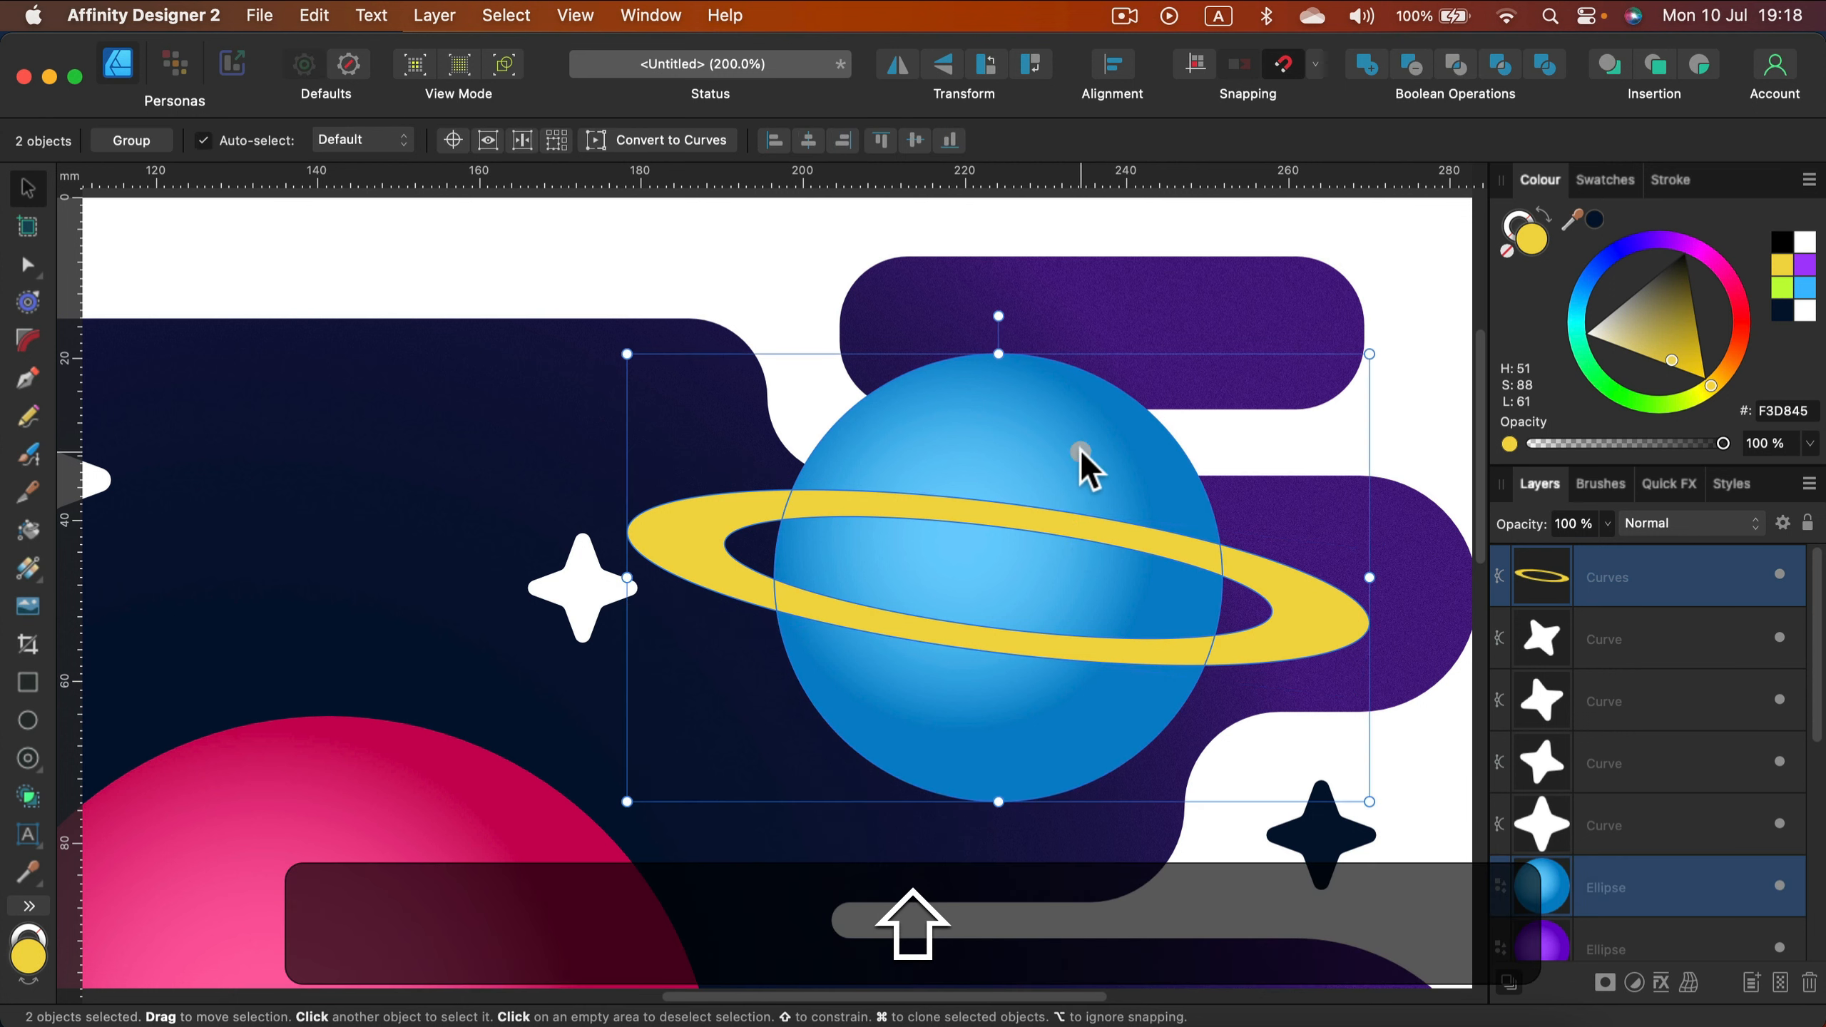
left_click(27, 795)
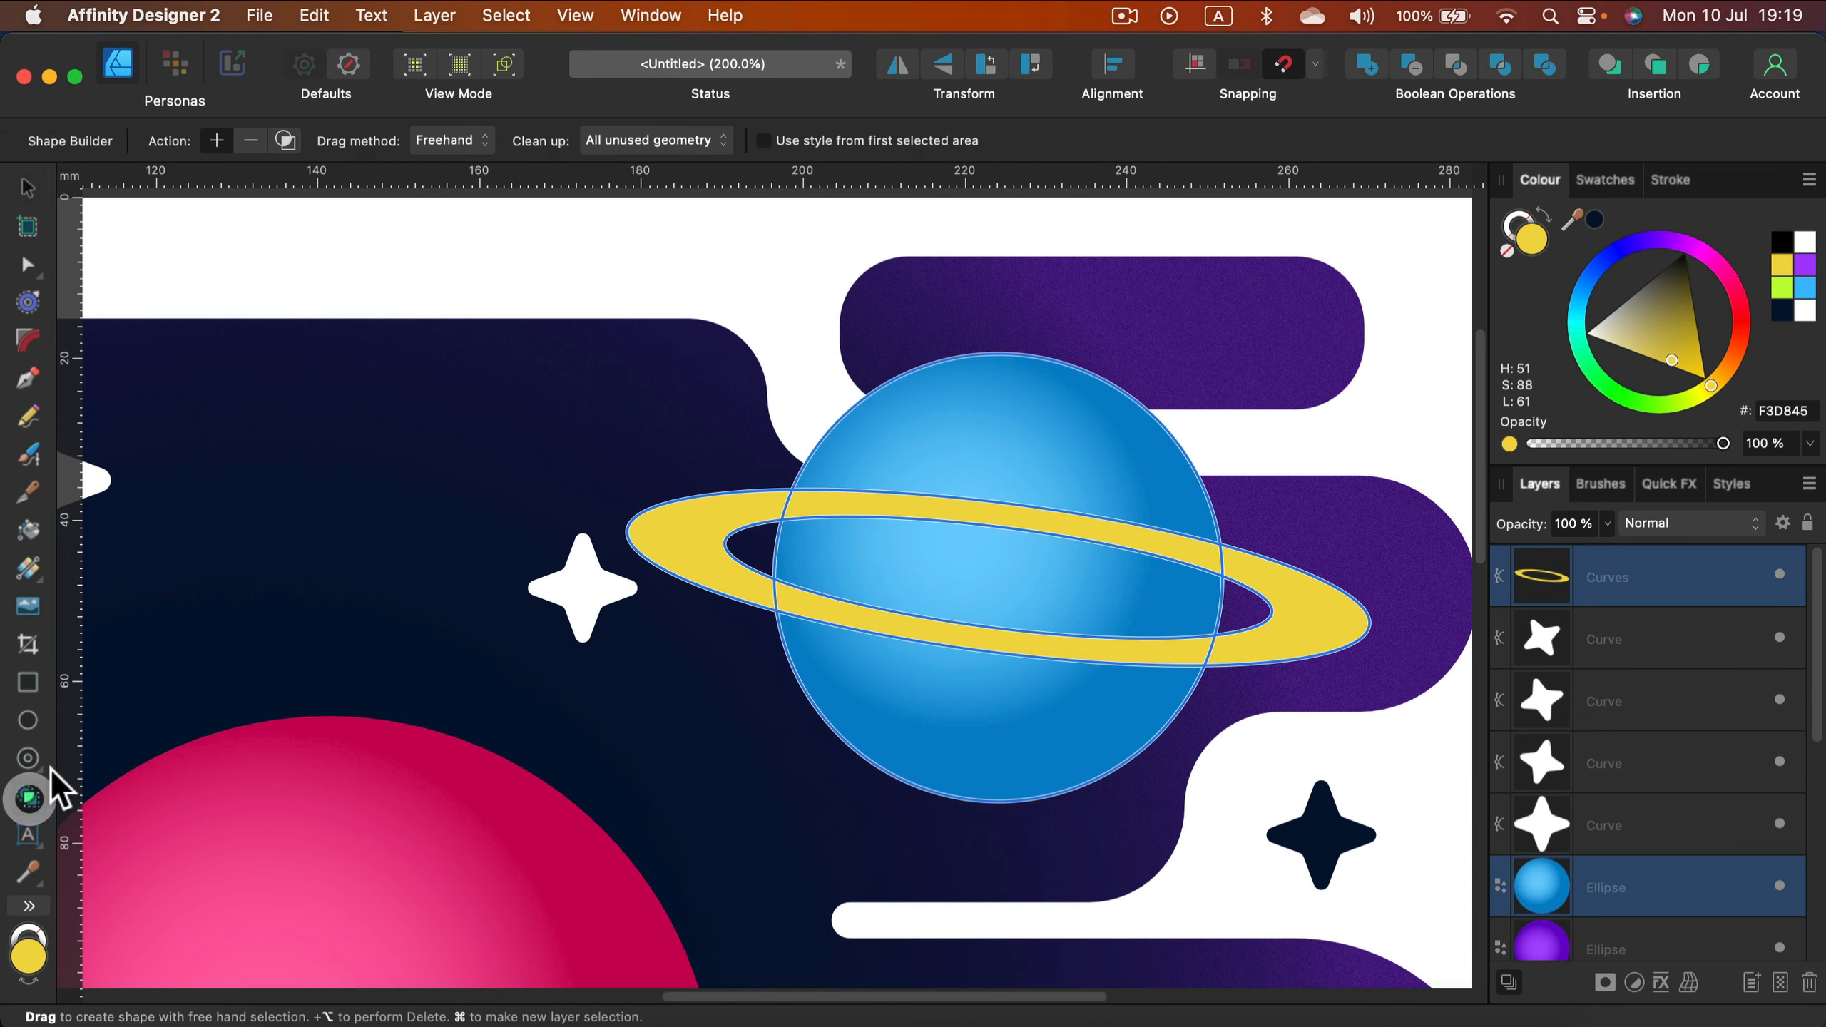
Step: Try deleting the ring's upper section over the planet with the Shape Builder, and undo it
left_click(252, 142)
left_click(830, 516)
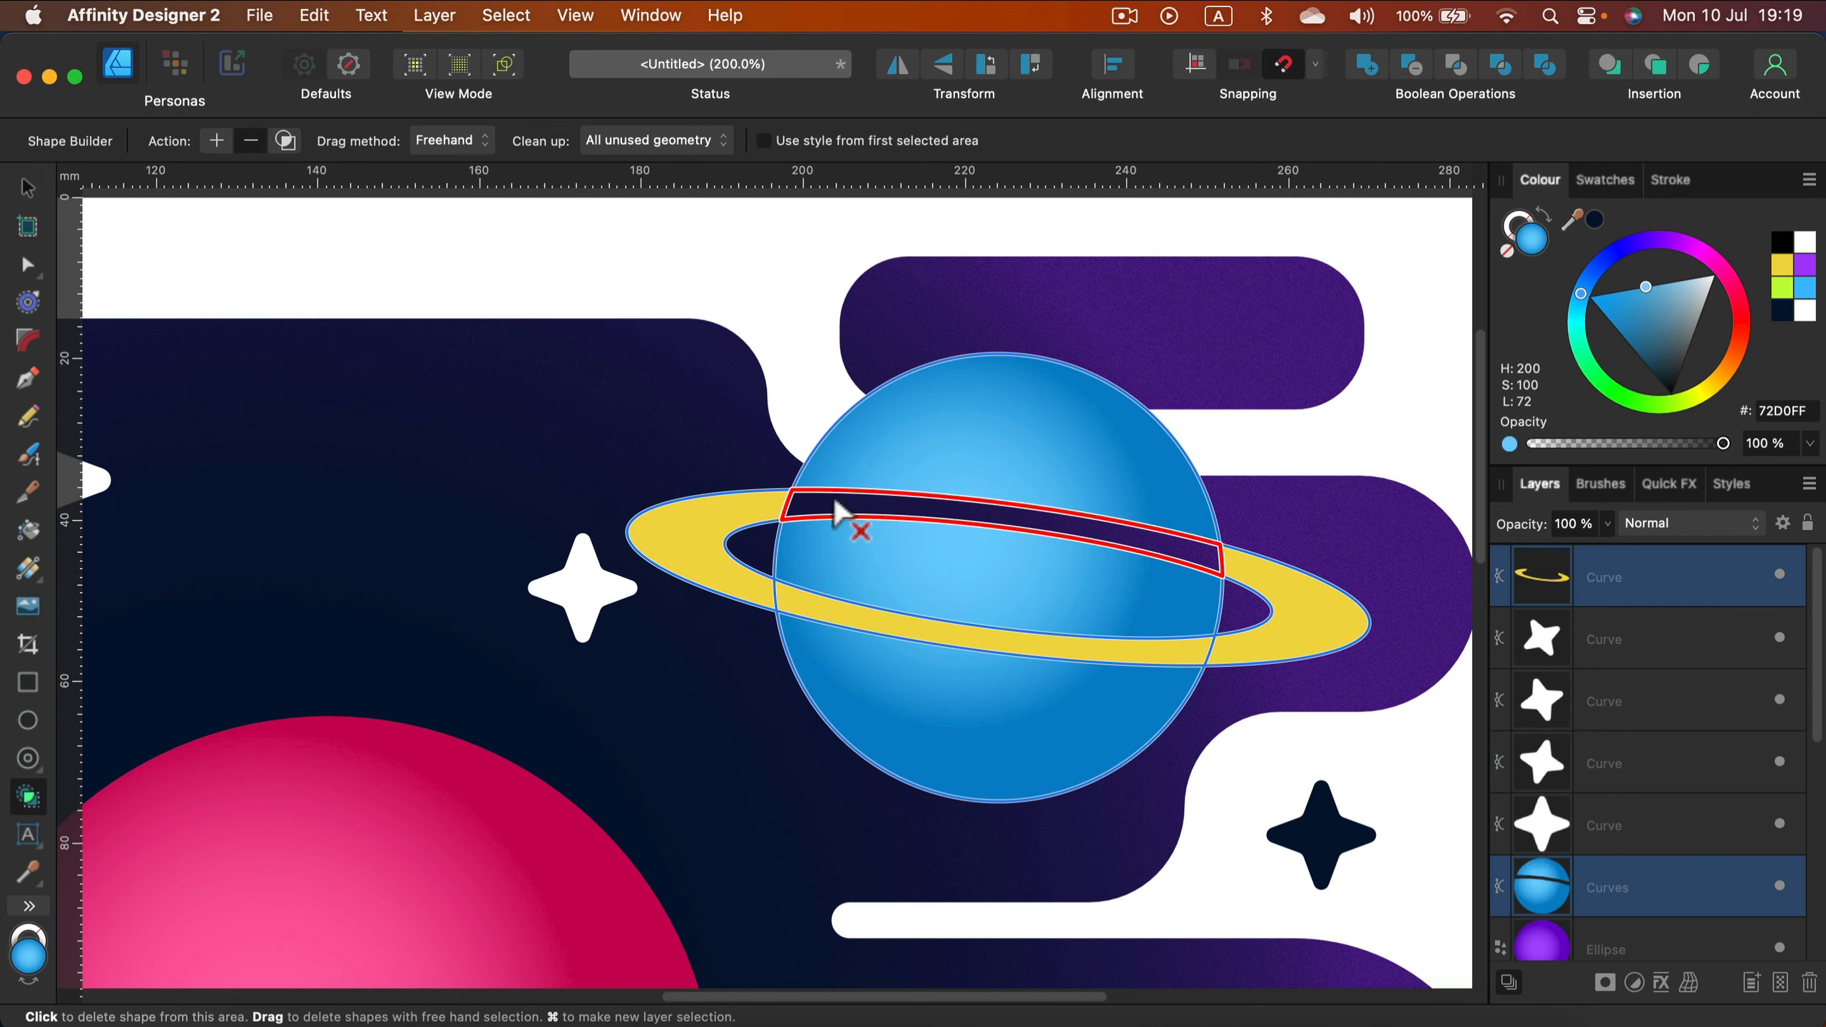
key("super+z")
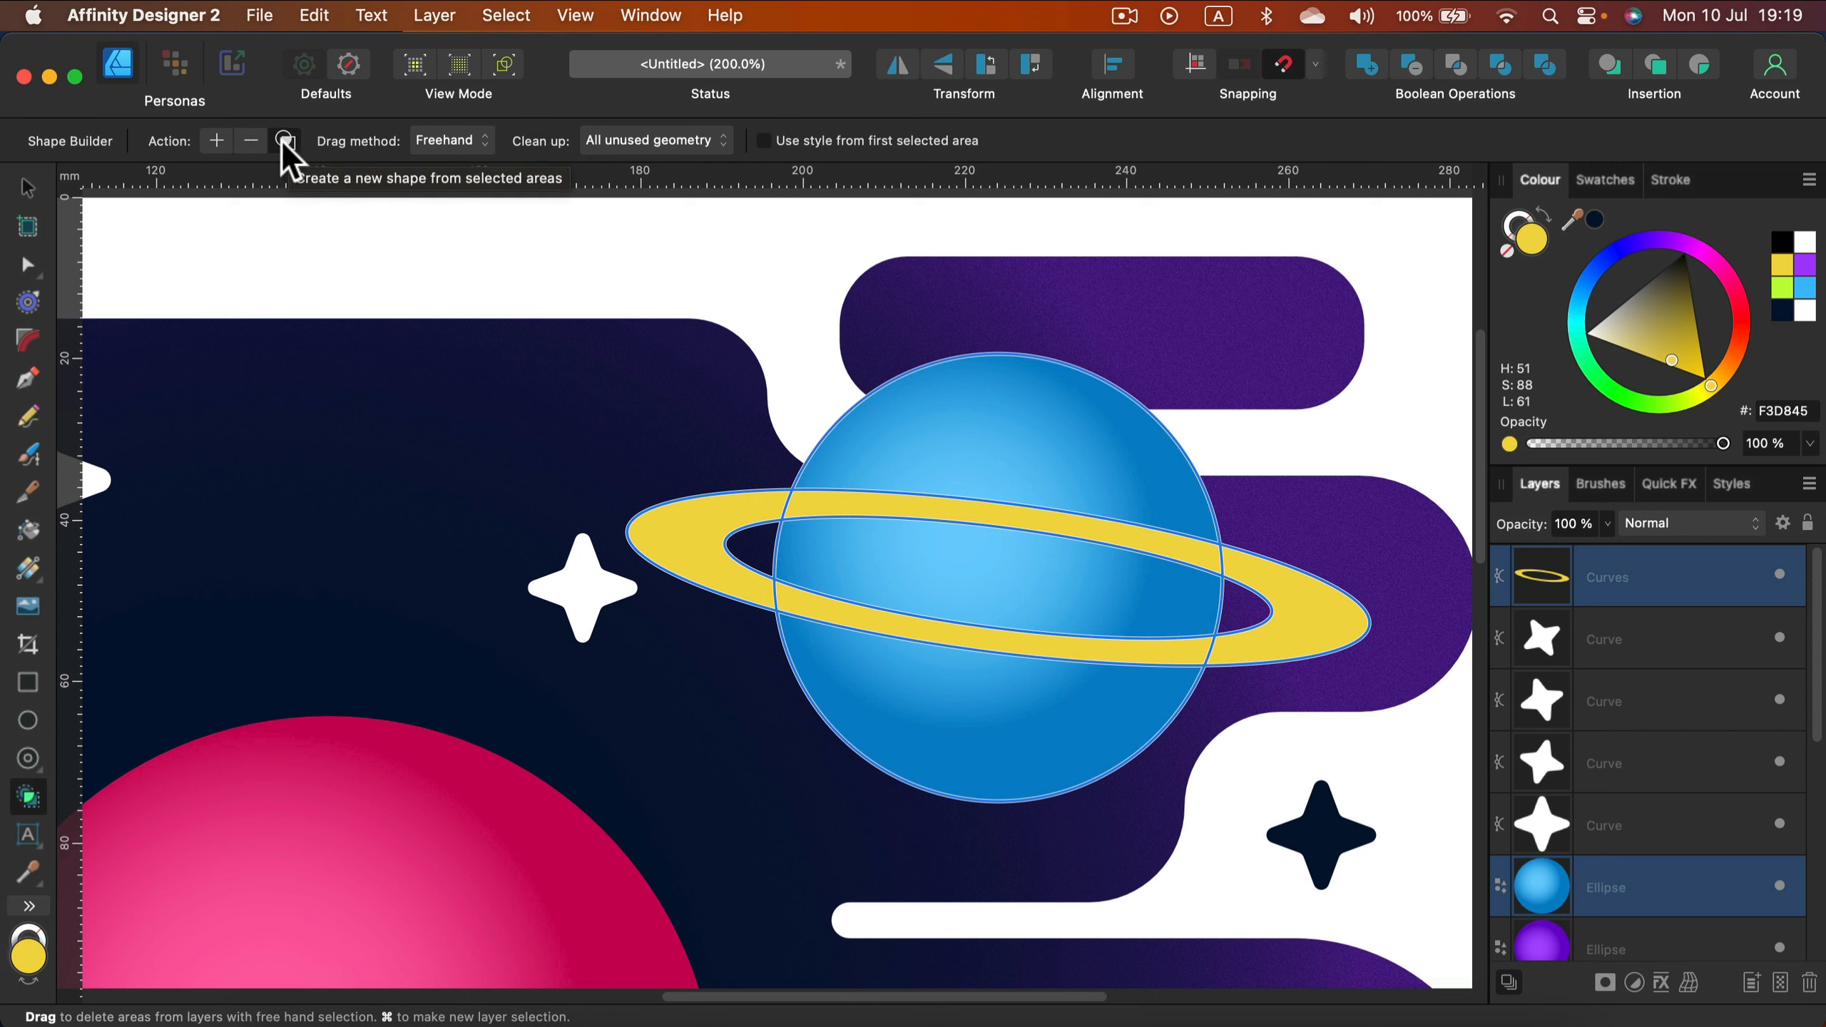
Step: Create a separate shape from the ring's upper section overlapping the blue planet with the Shape Builder
left_click(218, 142)
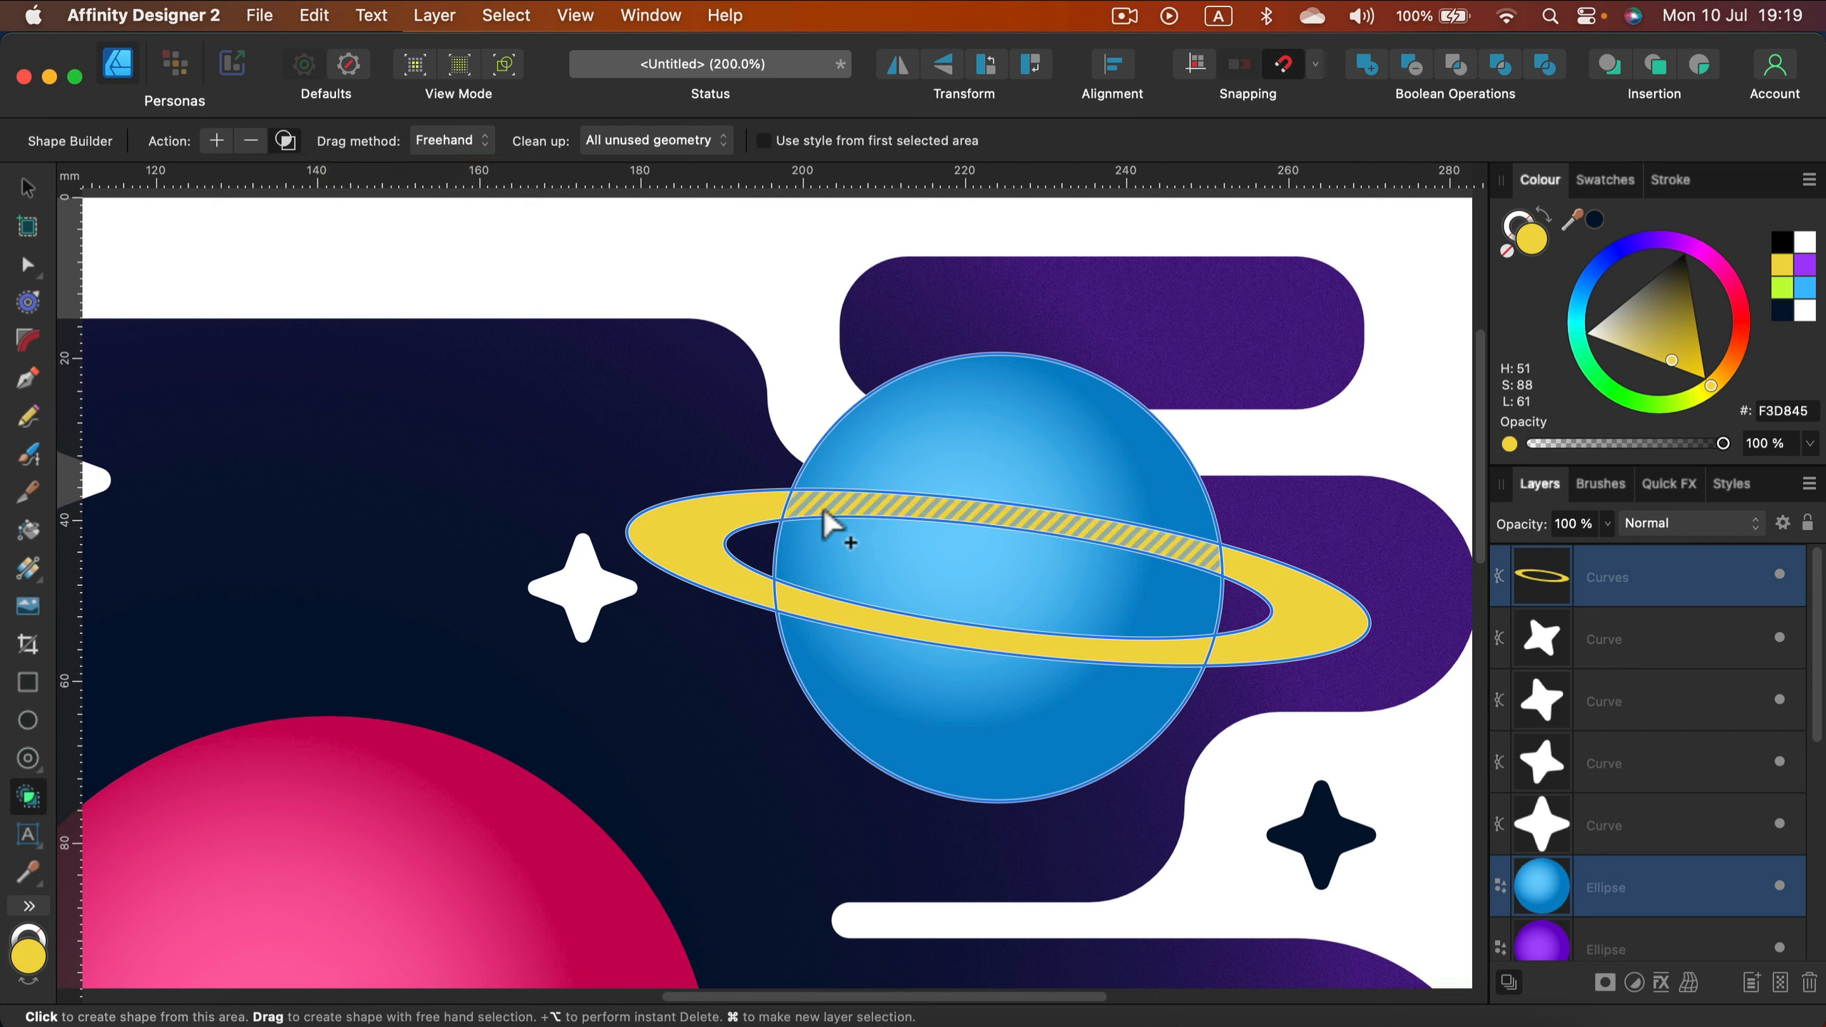
left_click(896, 497)
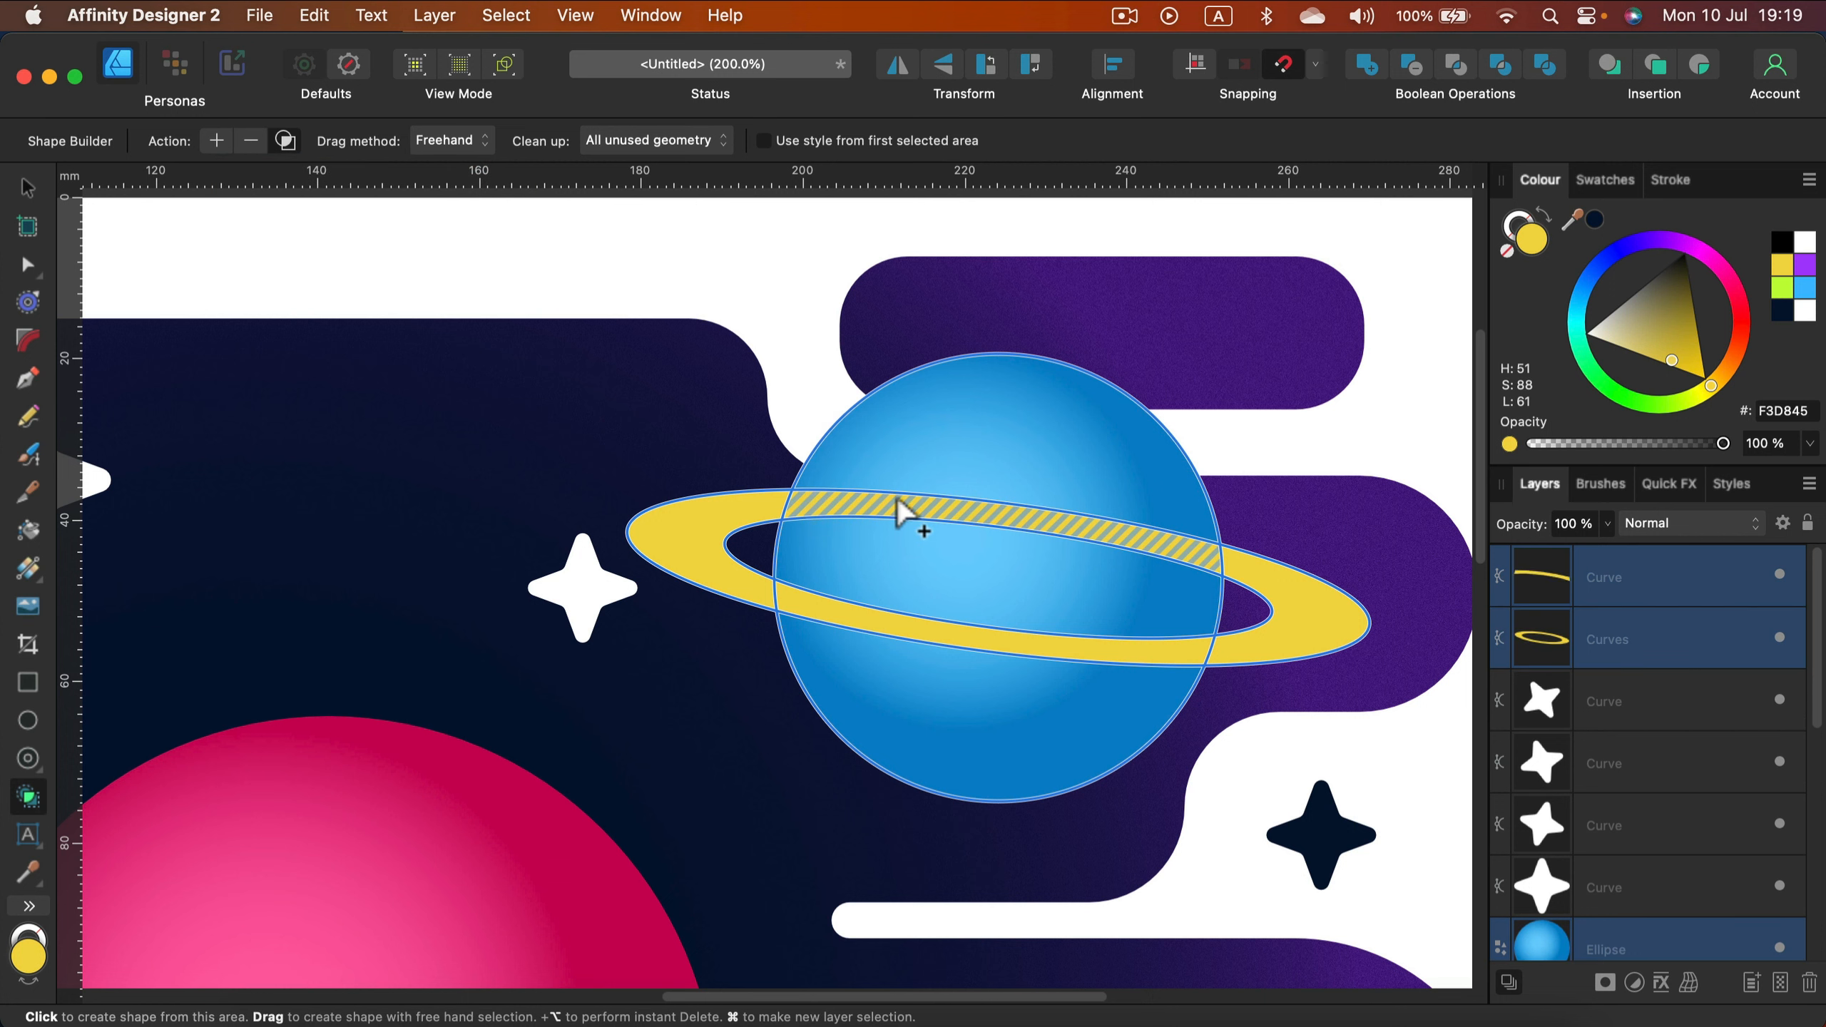
left_click(27, 188)
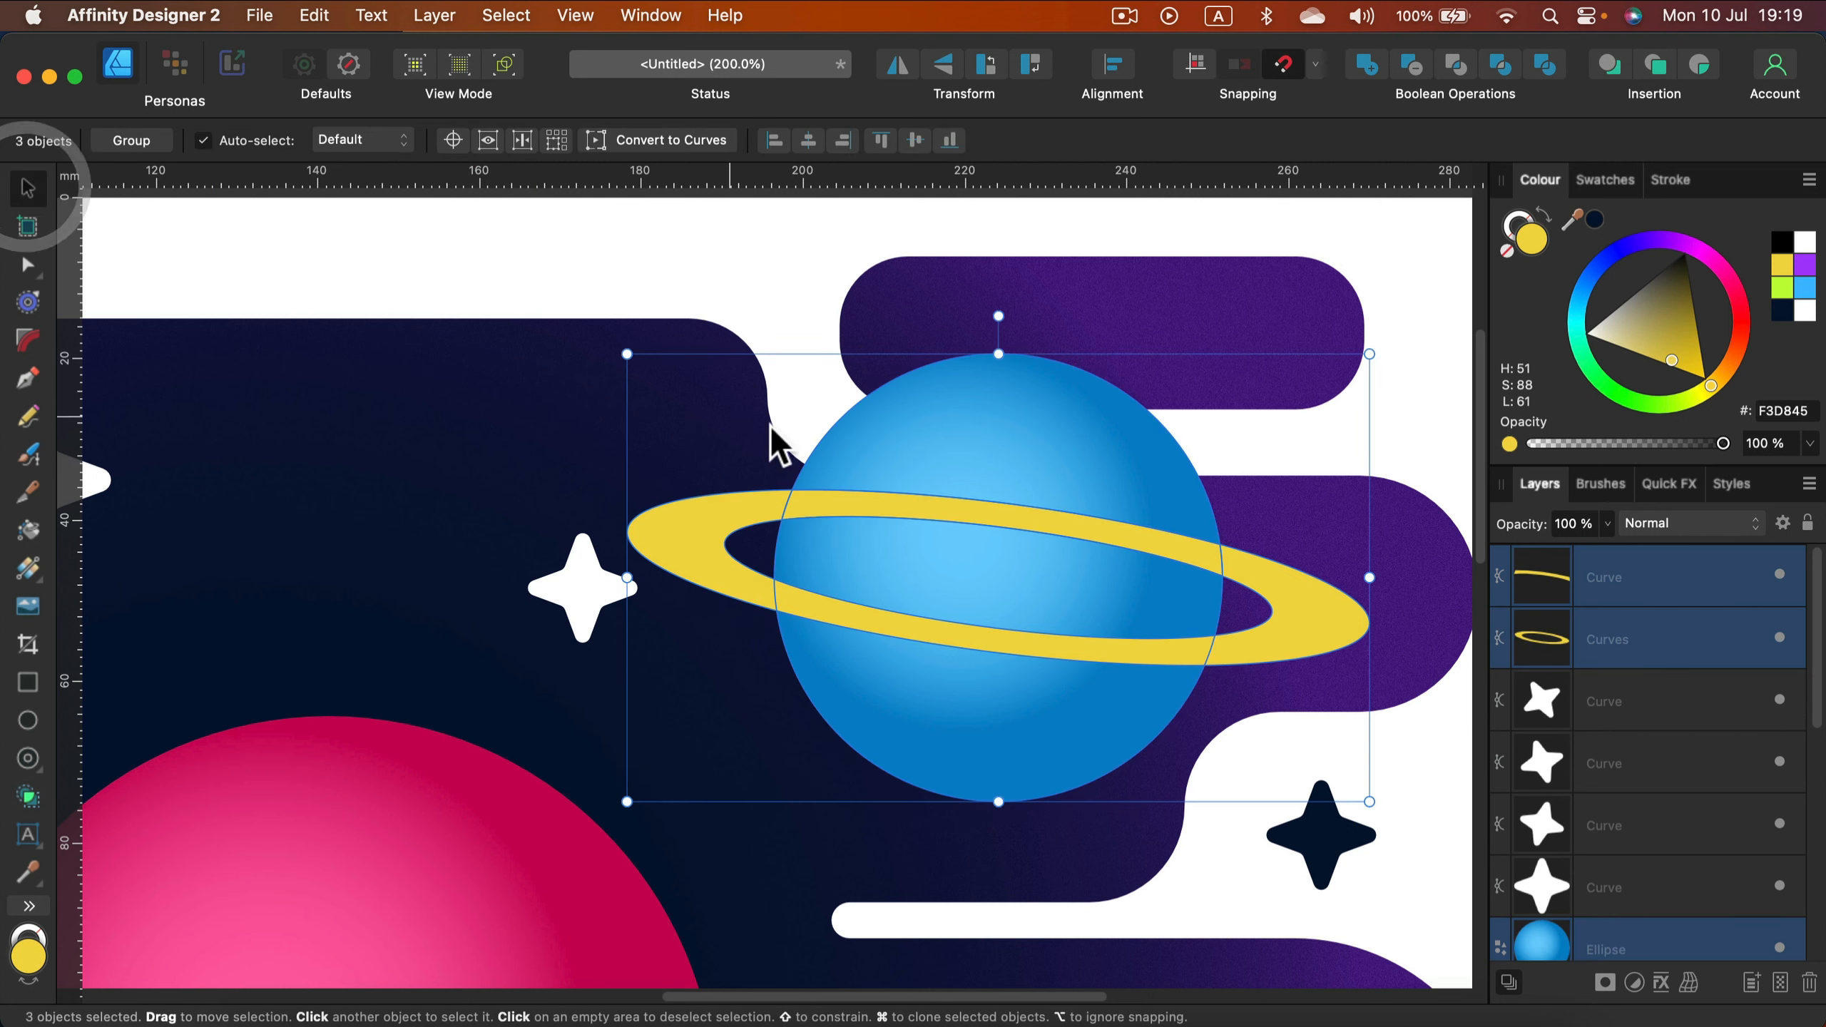
Step: Test-move the new ring segment, undo the move, and fill the segment with black
left_click(827, 509)
left_click_drag(827, 510, 864, 428)
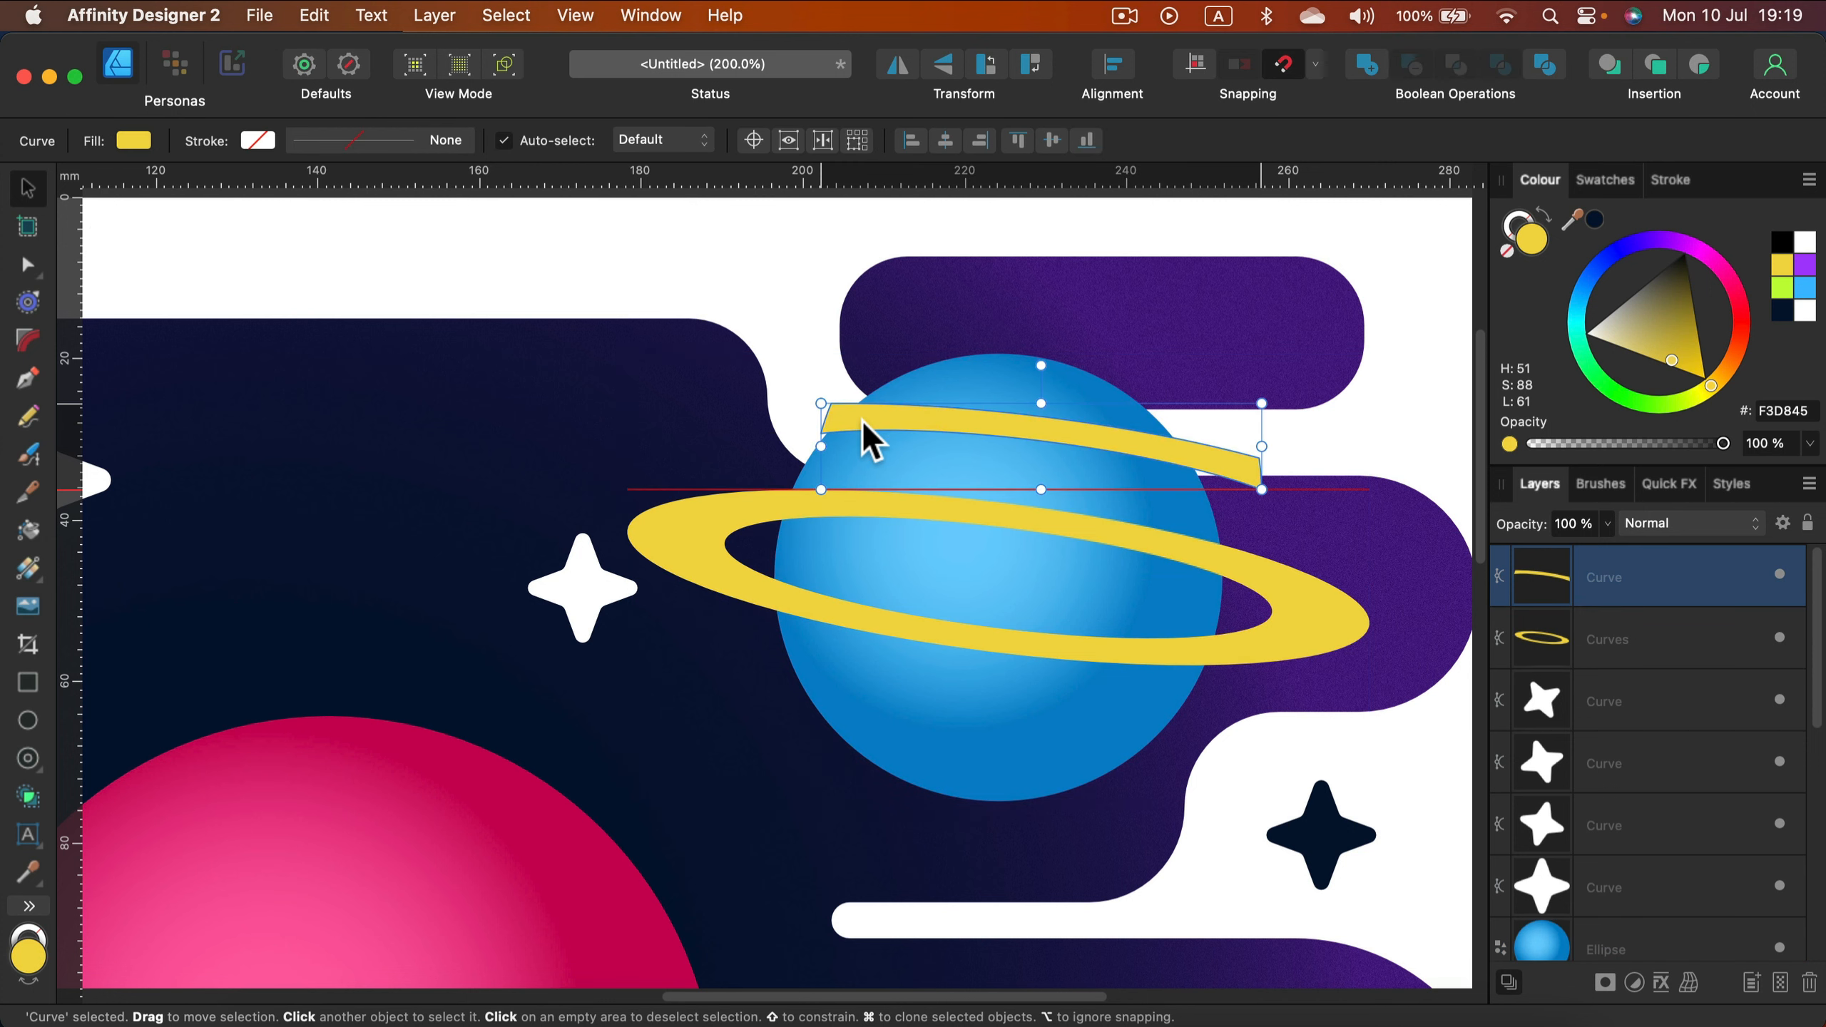
key("super+z")
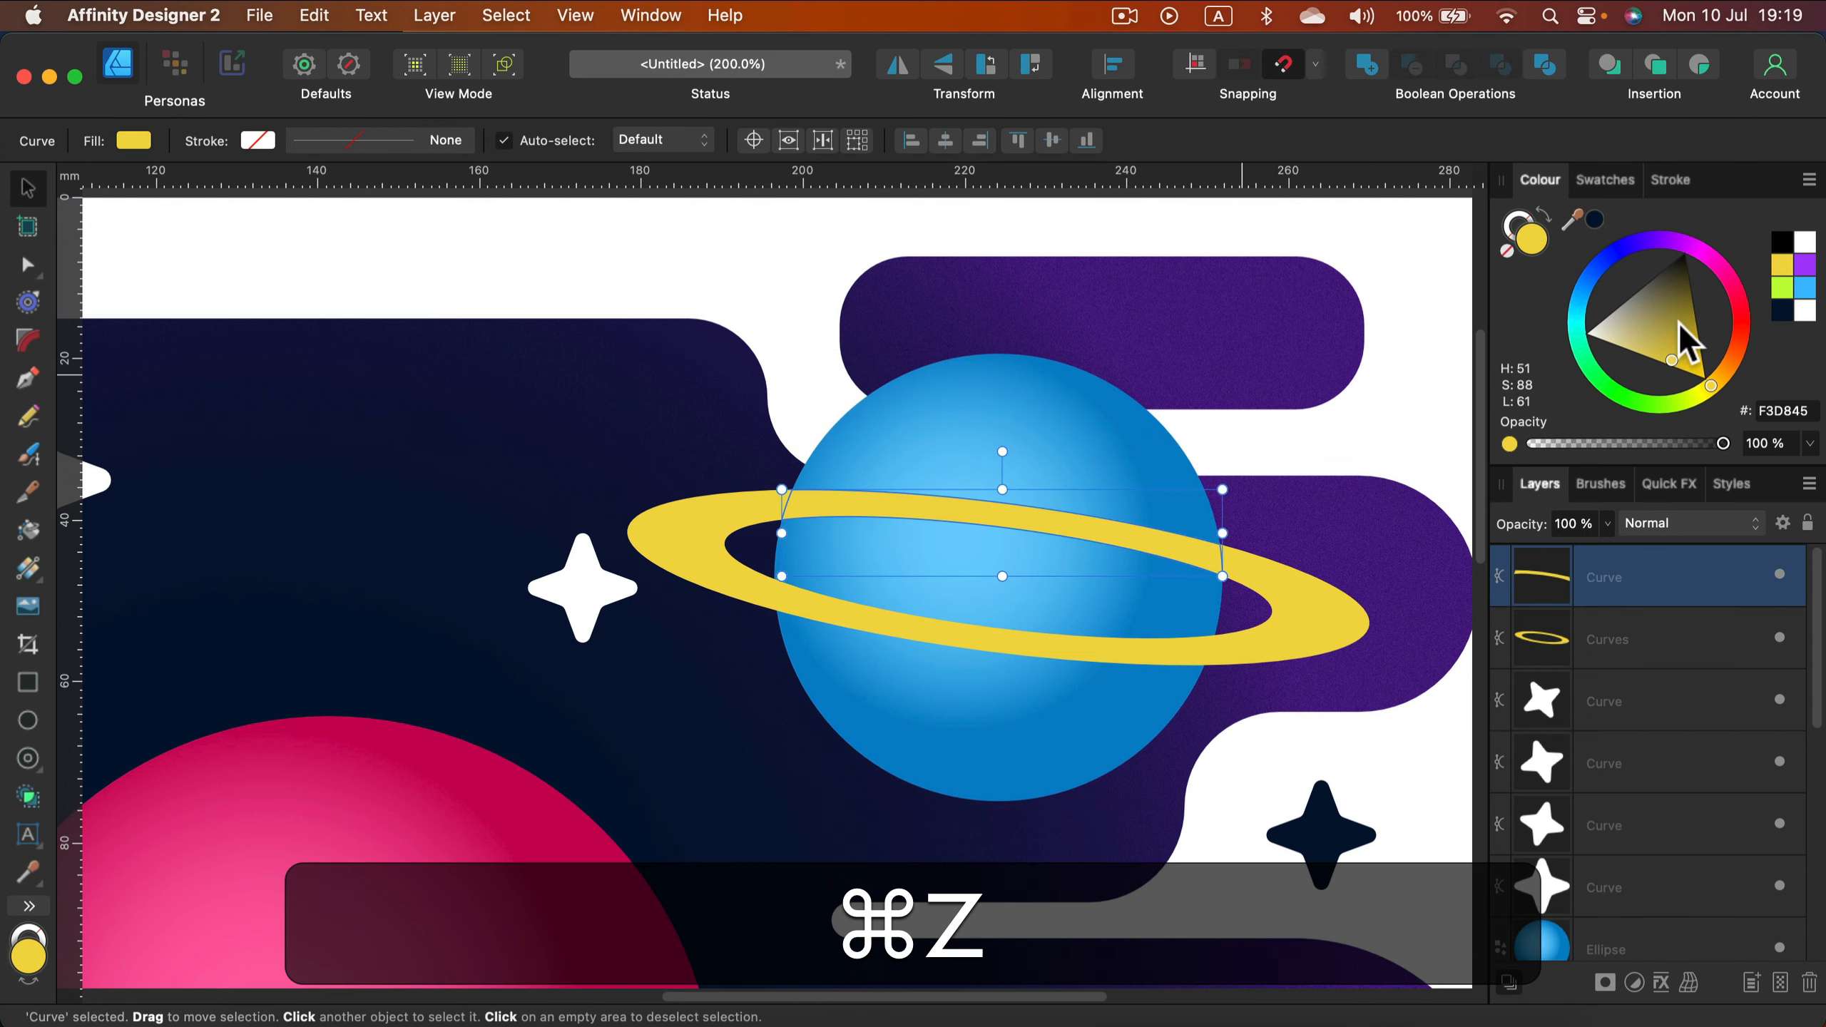
left_click_drag(1685, 339, 1707, 244)
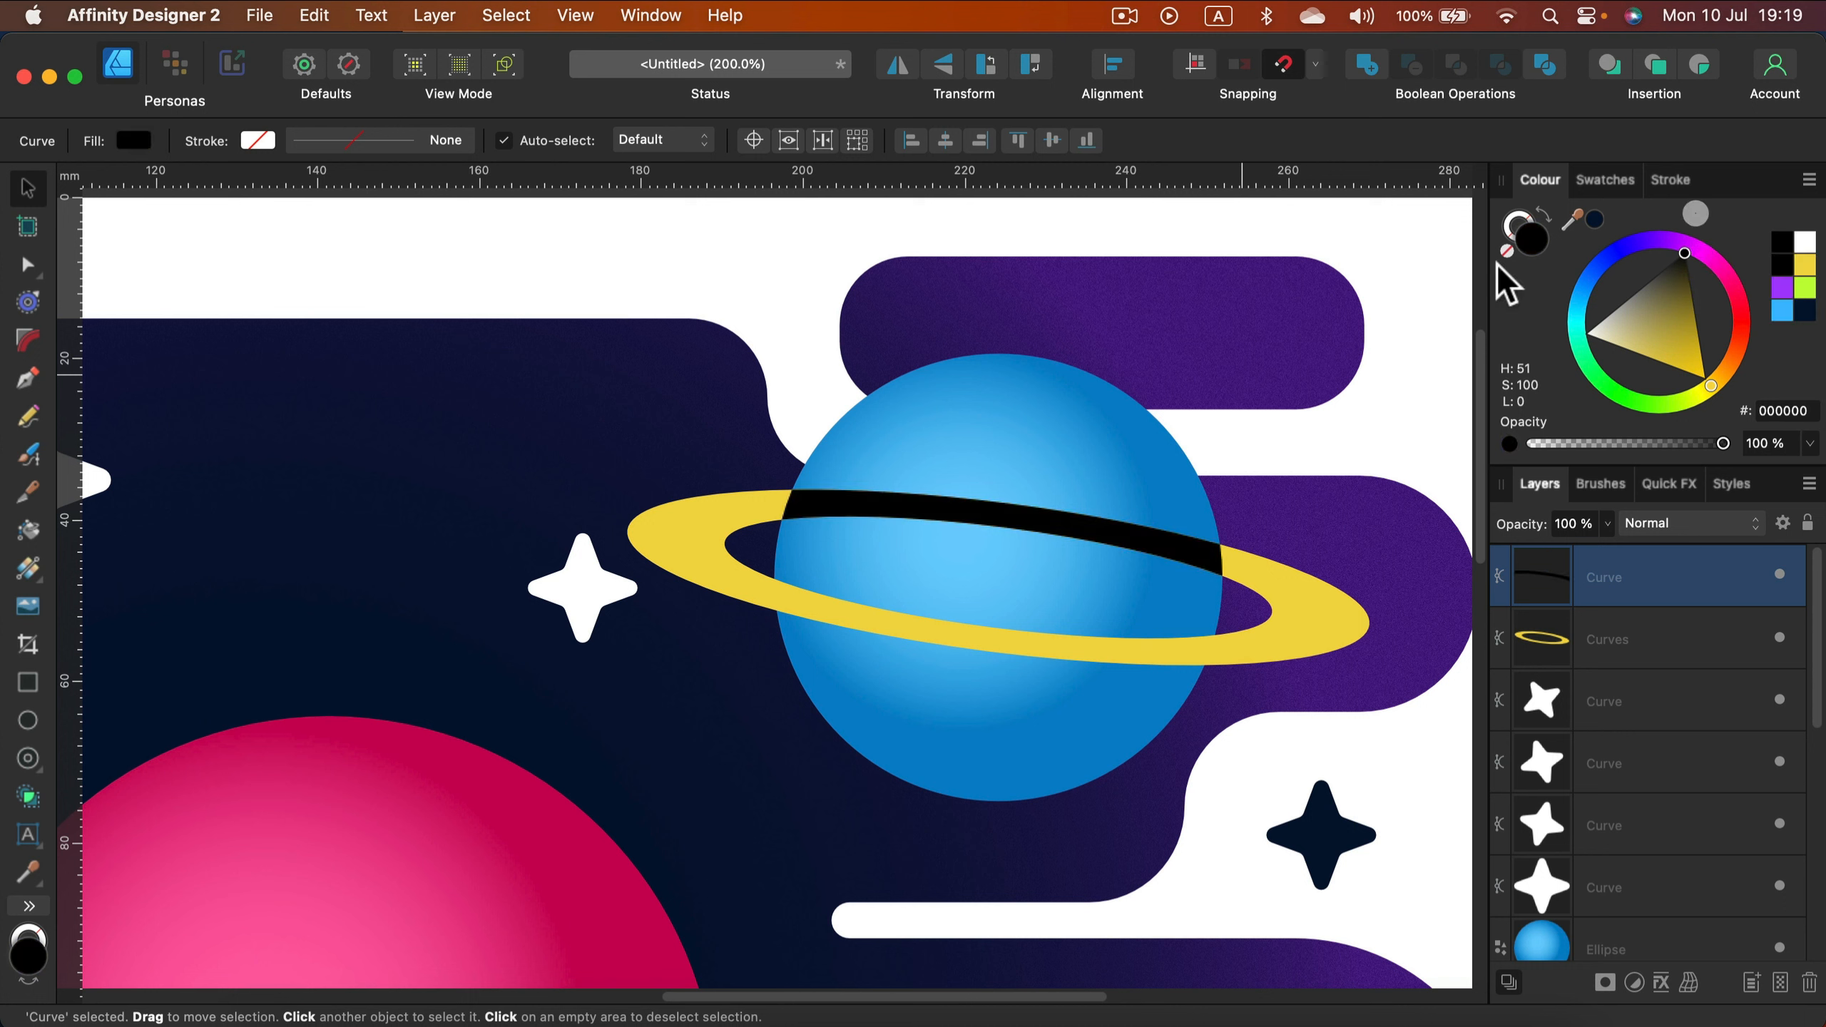
Step: Subtract the black segment from the yellow ring so the ring passes behind the blue planet
key("shift")
left_click(1350, 623, "shift")
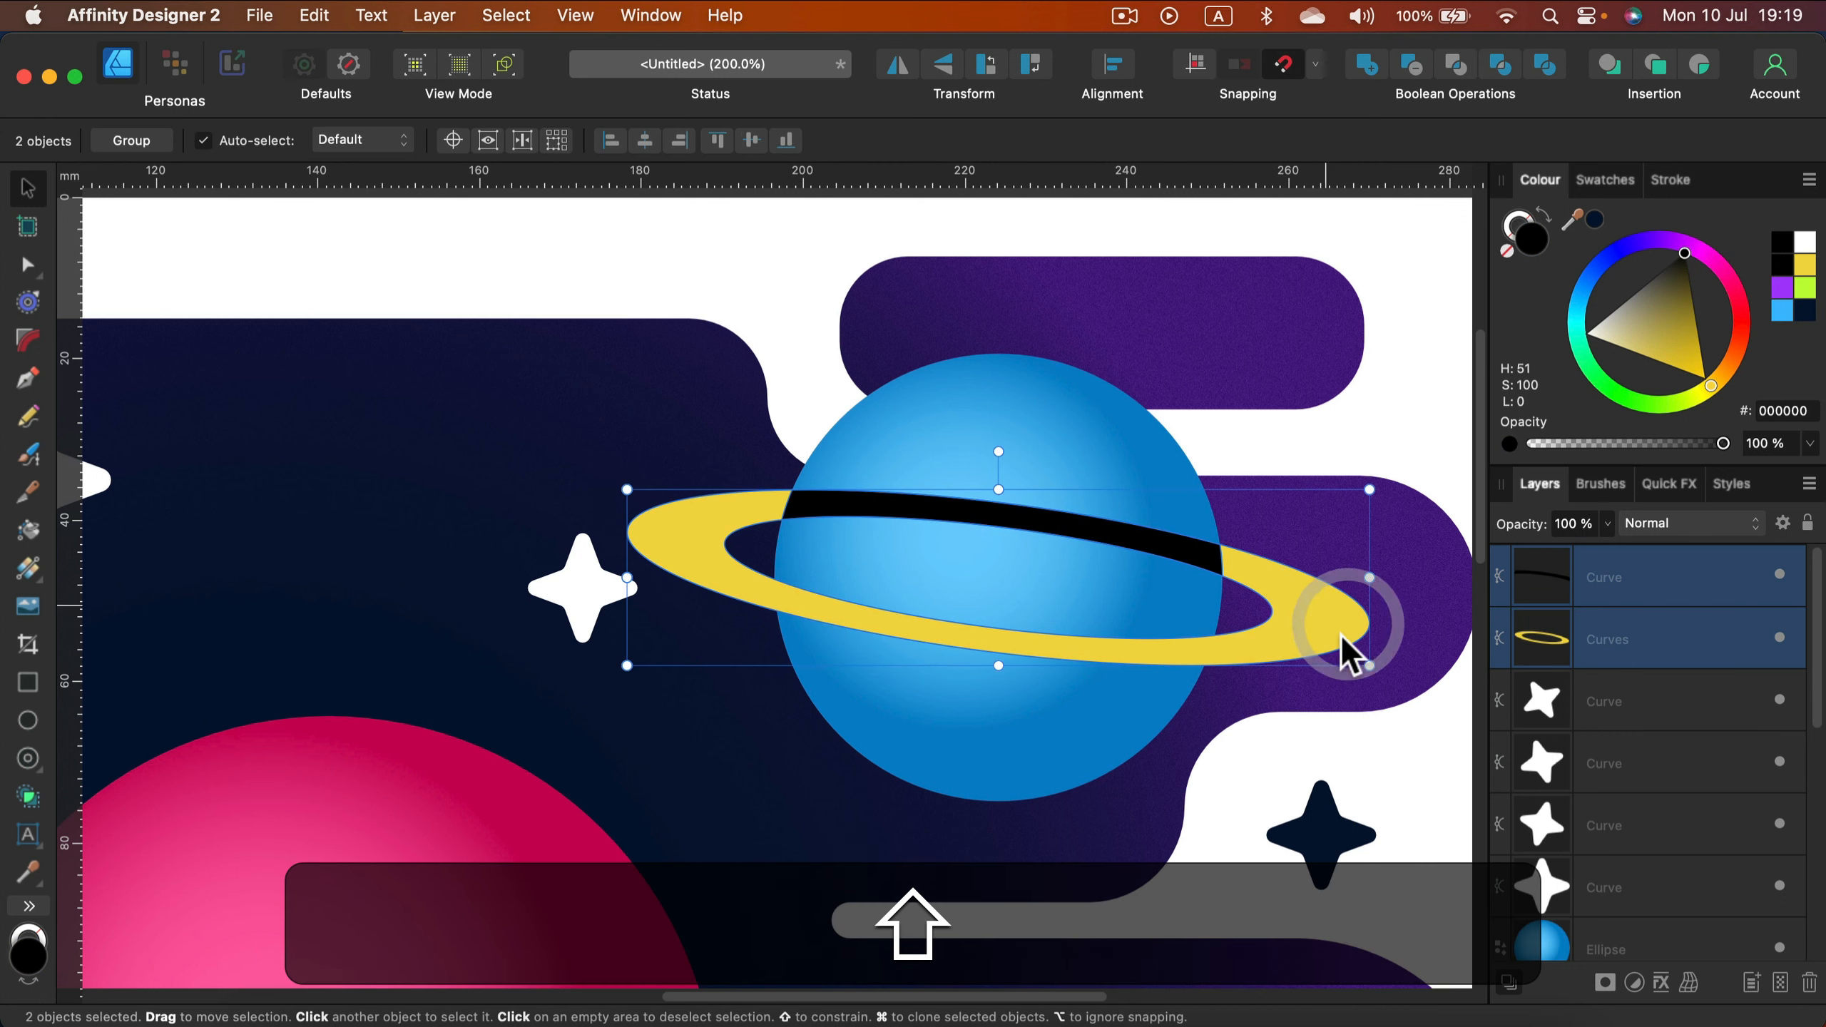
left_click(1415, 70)
left_click(1309, 440)
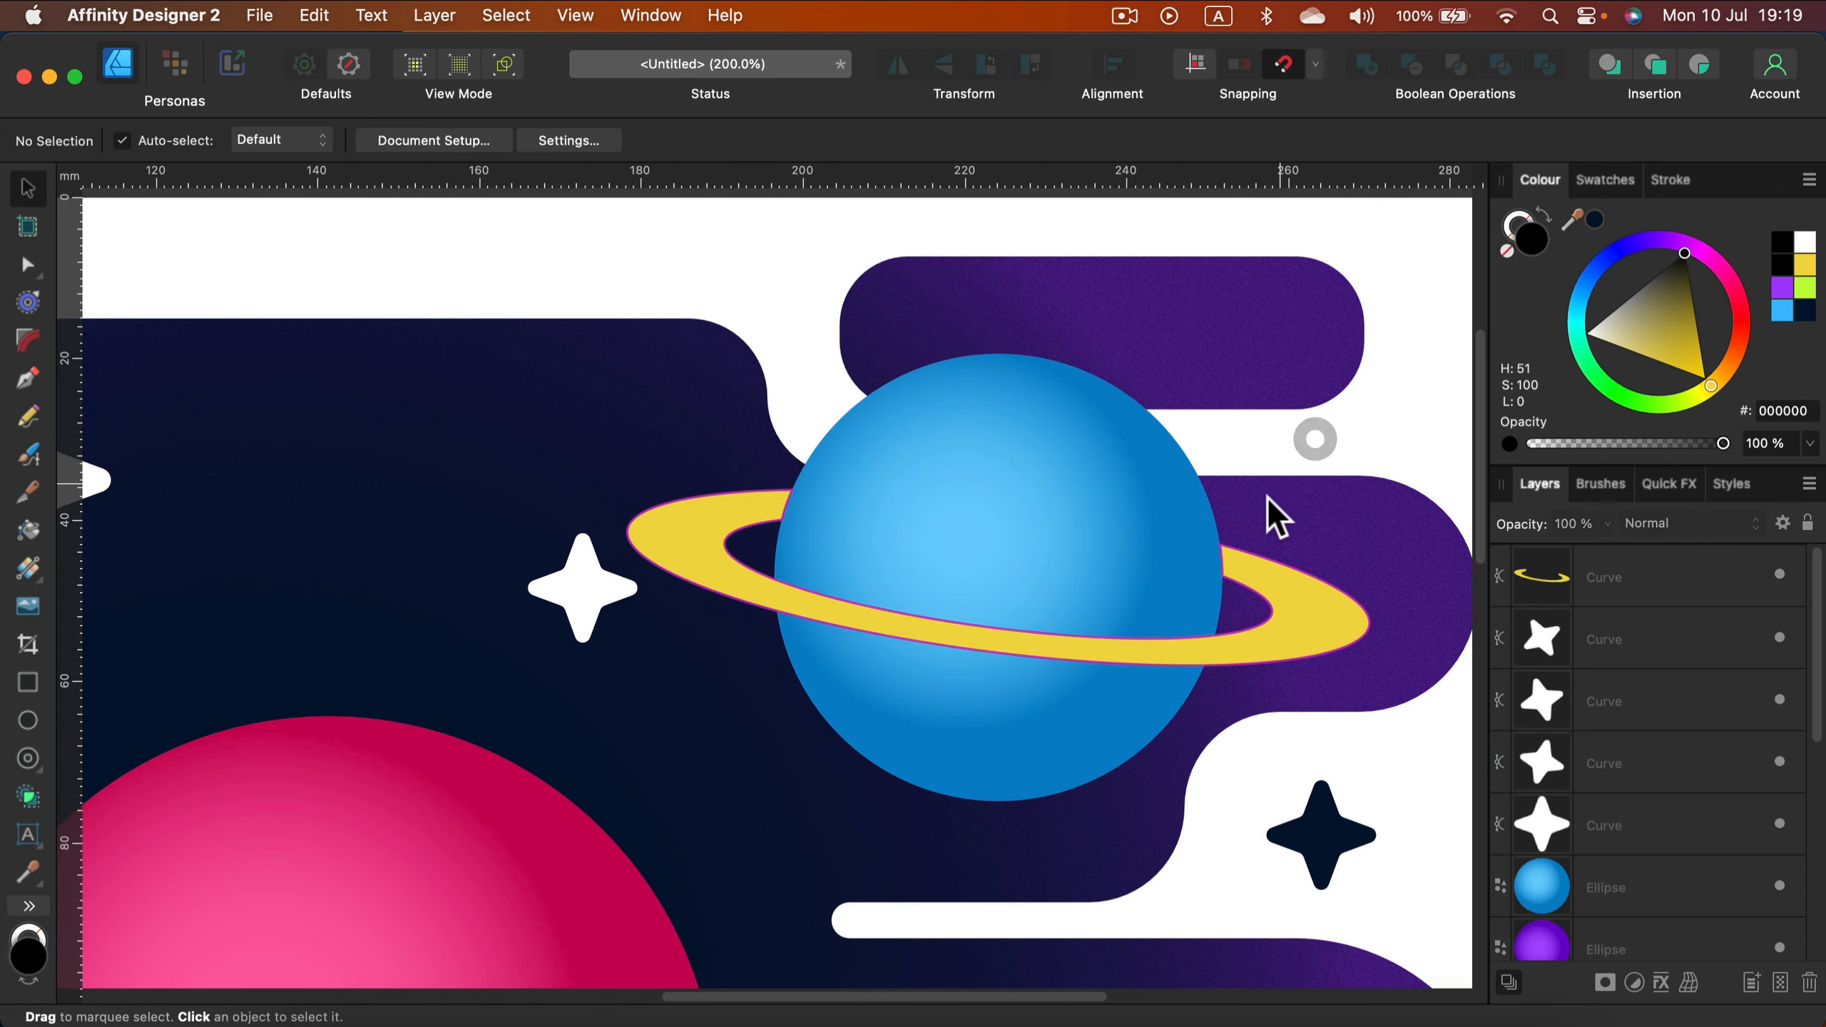
Step: Add an outer glow with a 40.8 px radius to the yellow planet ring
scroll(1258, 518, "down", 5)
scroll(1236, 496, "up", 5)
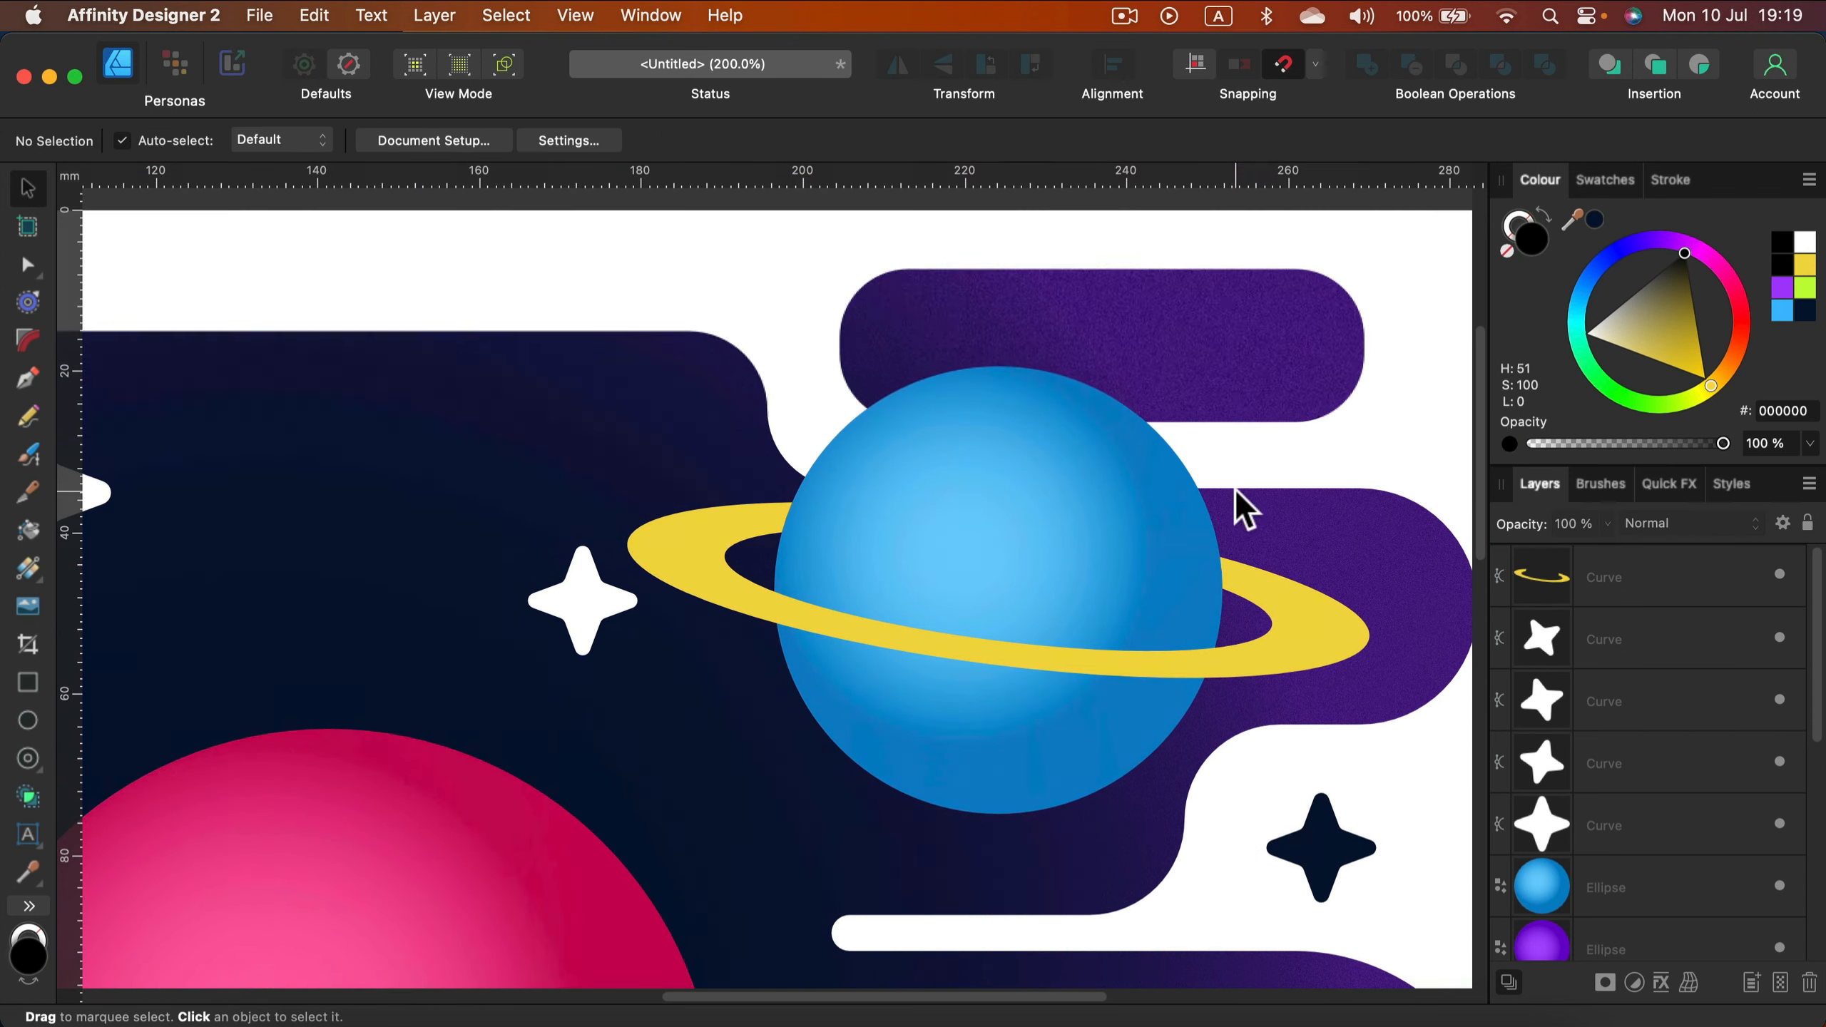
left_click(1321, 622)
left_click(1322, 625)
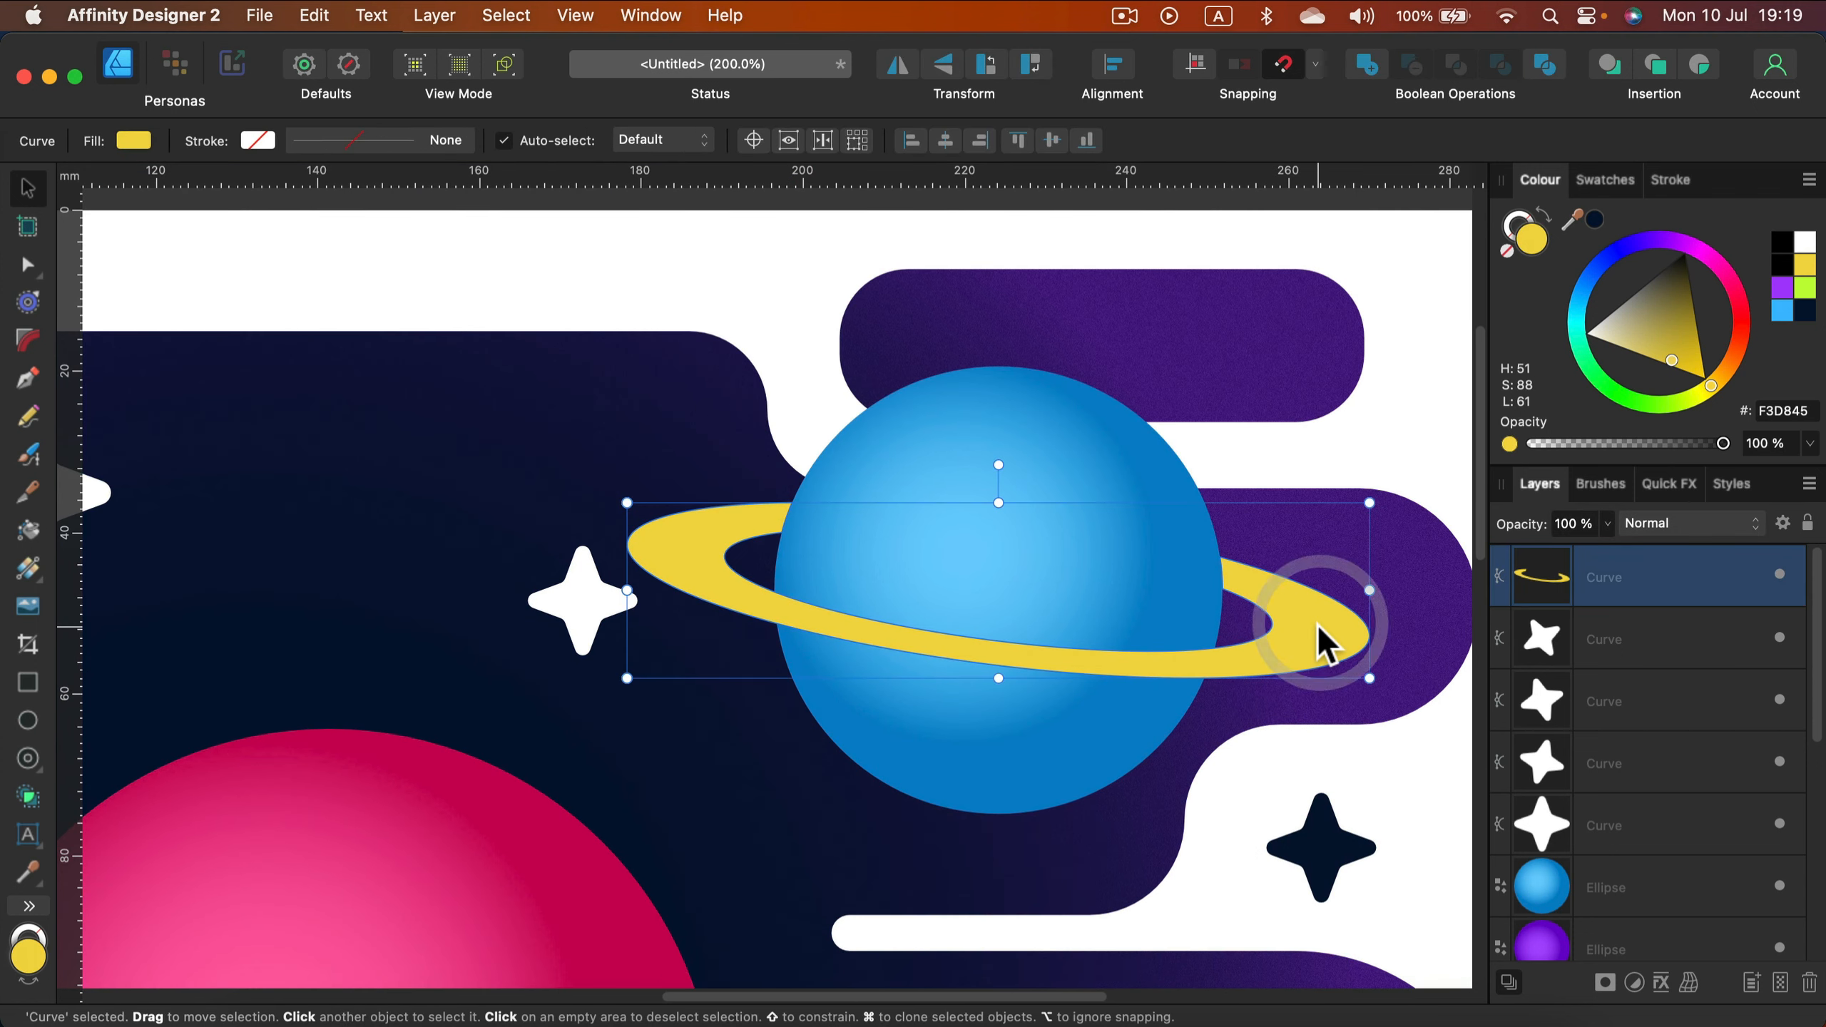
left_click(1661, 983)
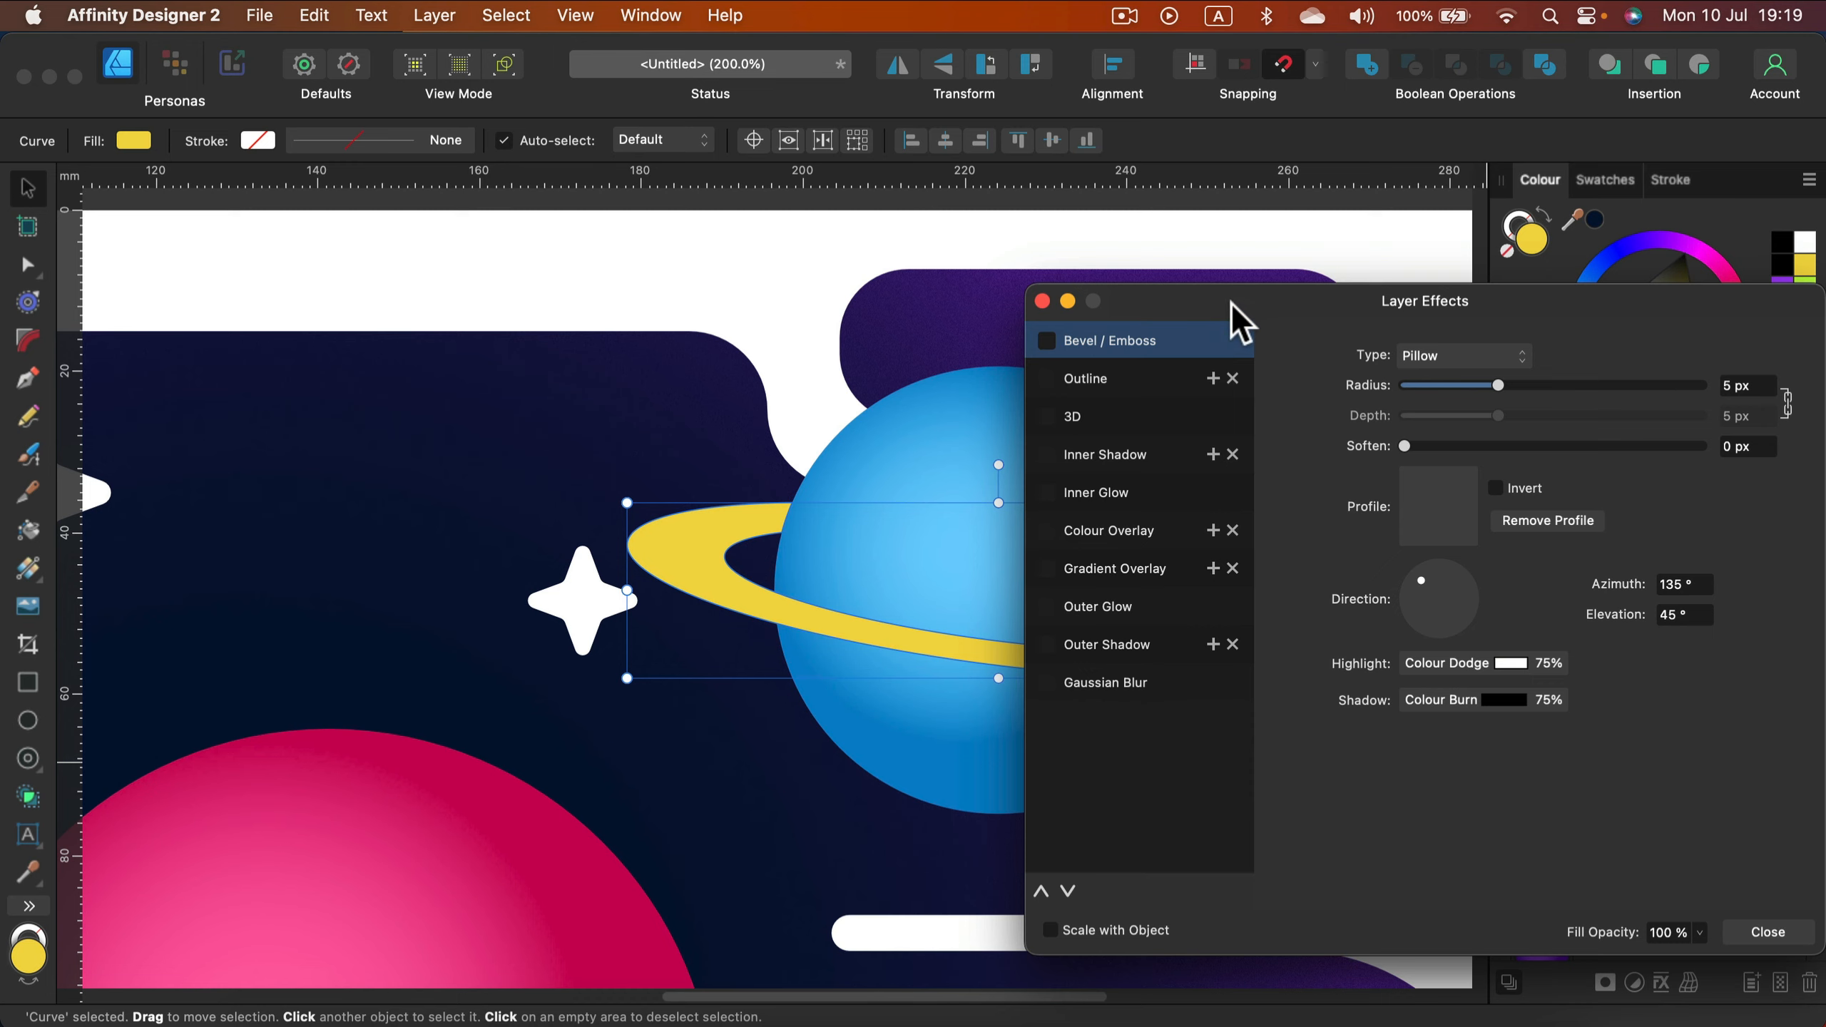
left_click_drag(1230, 308, 1413, 277)
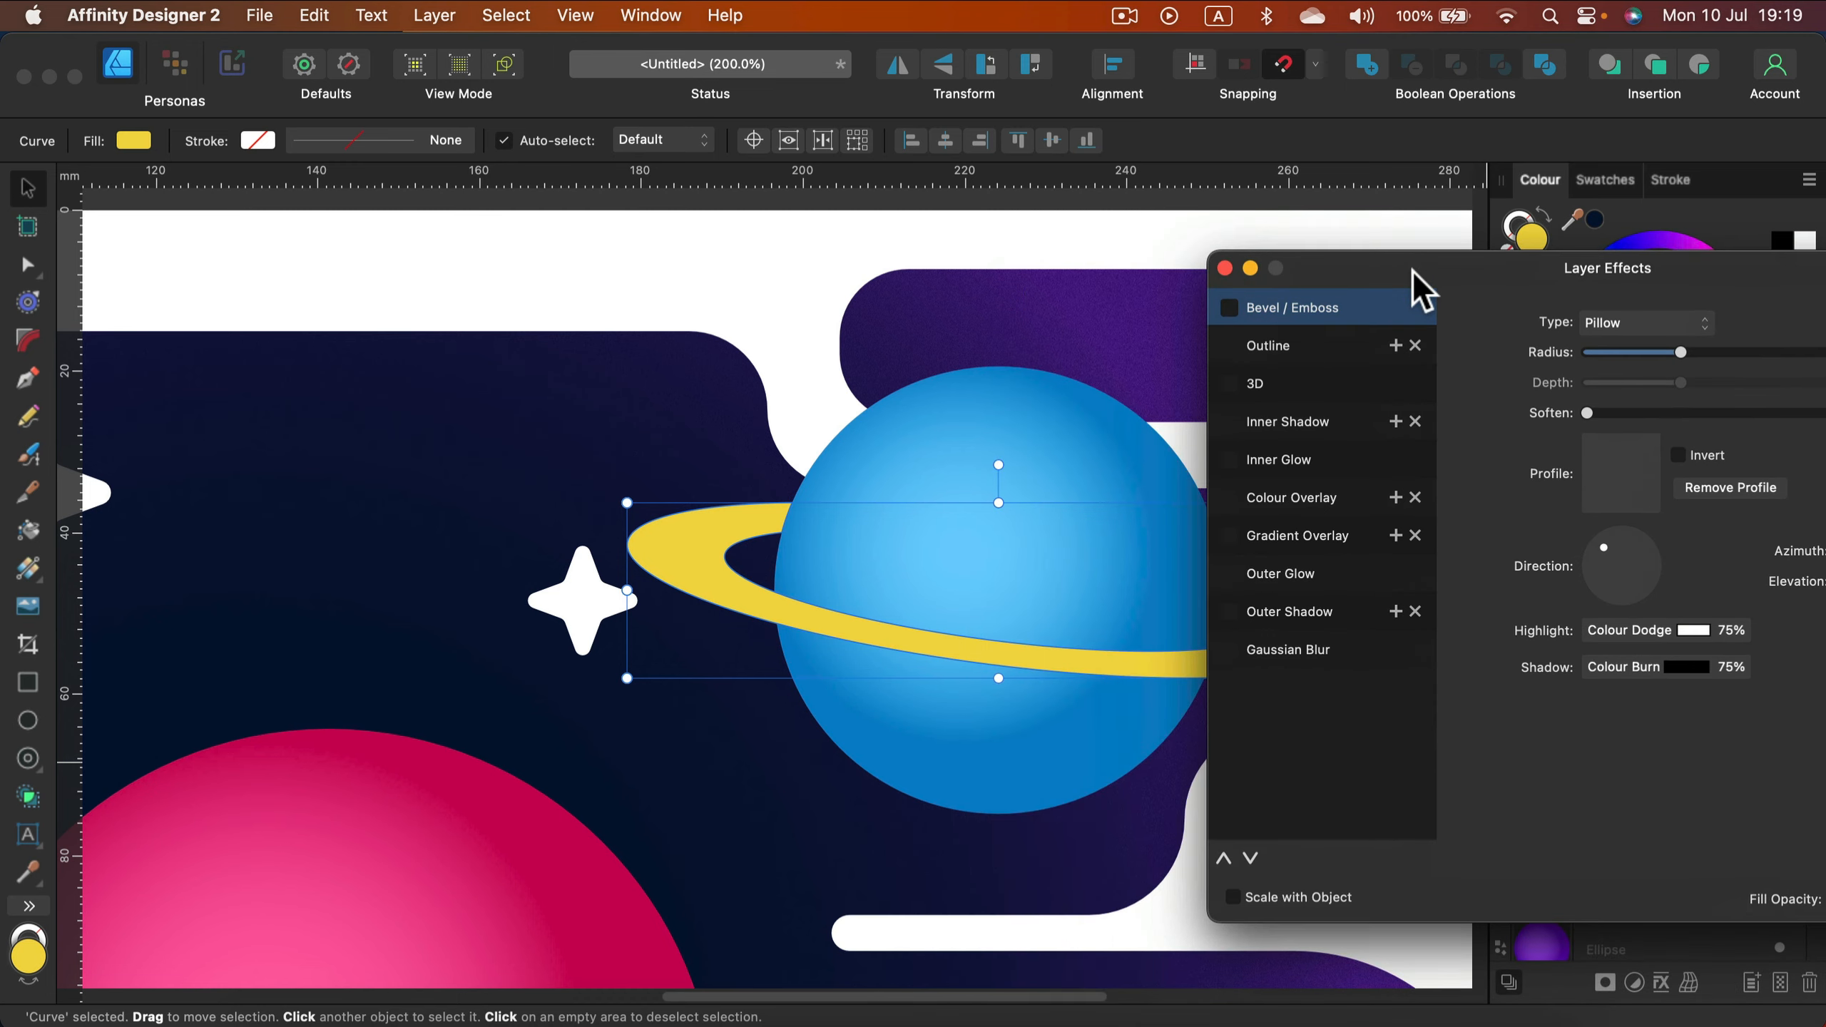
left_click(1234, 612)
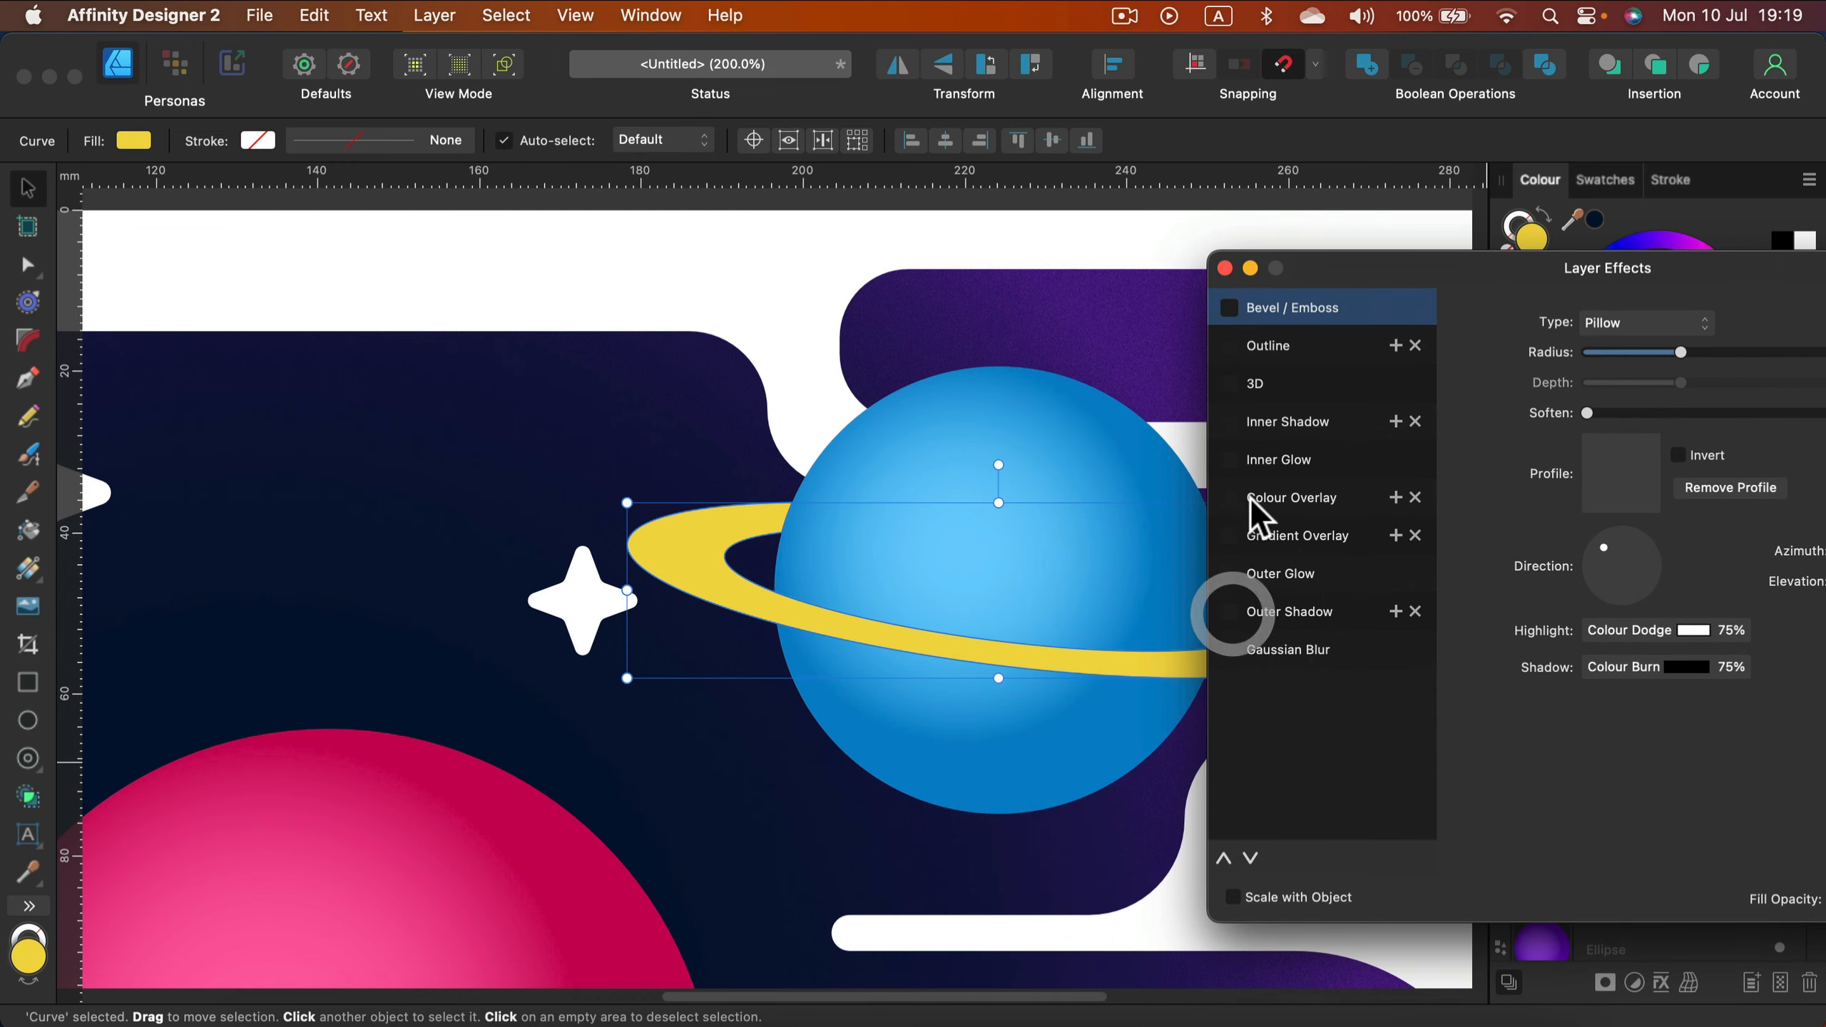
left_click(1232, 573)
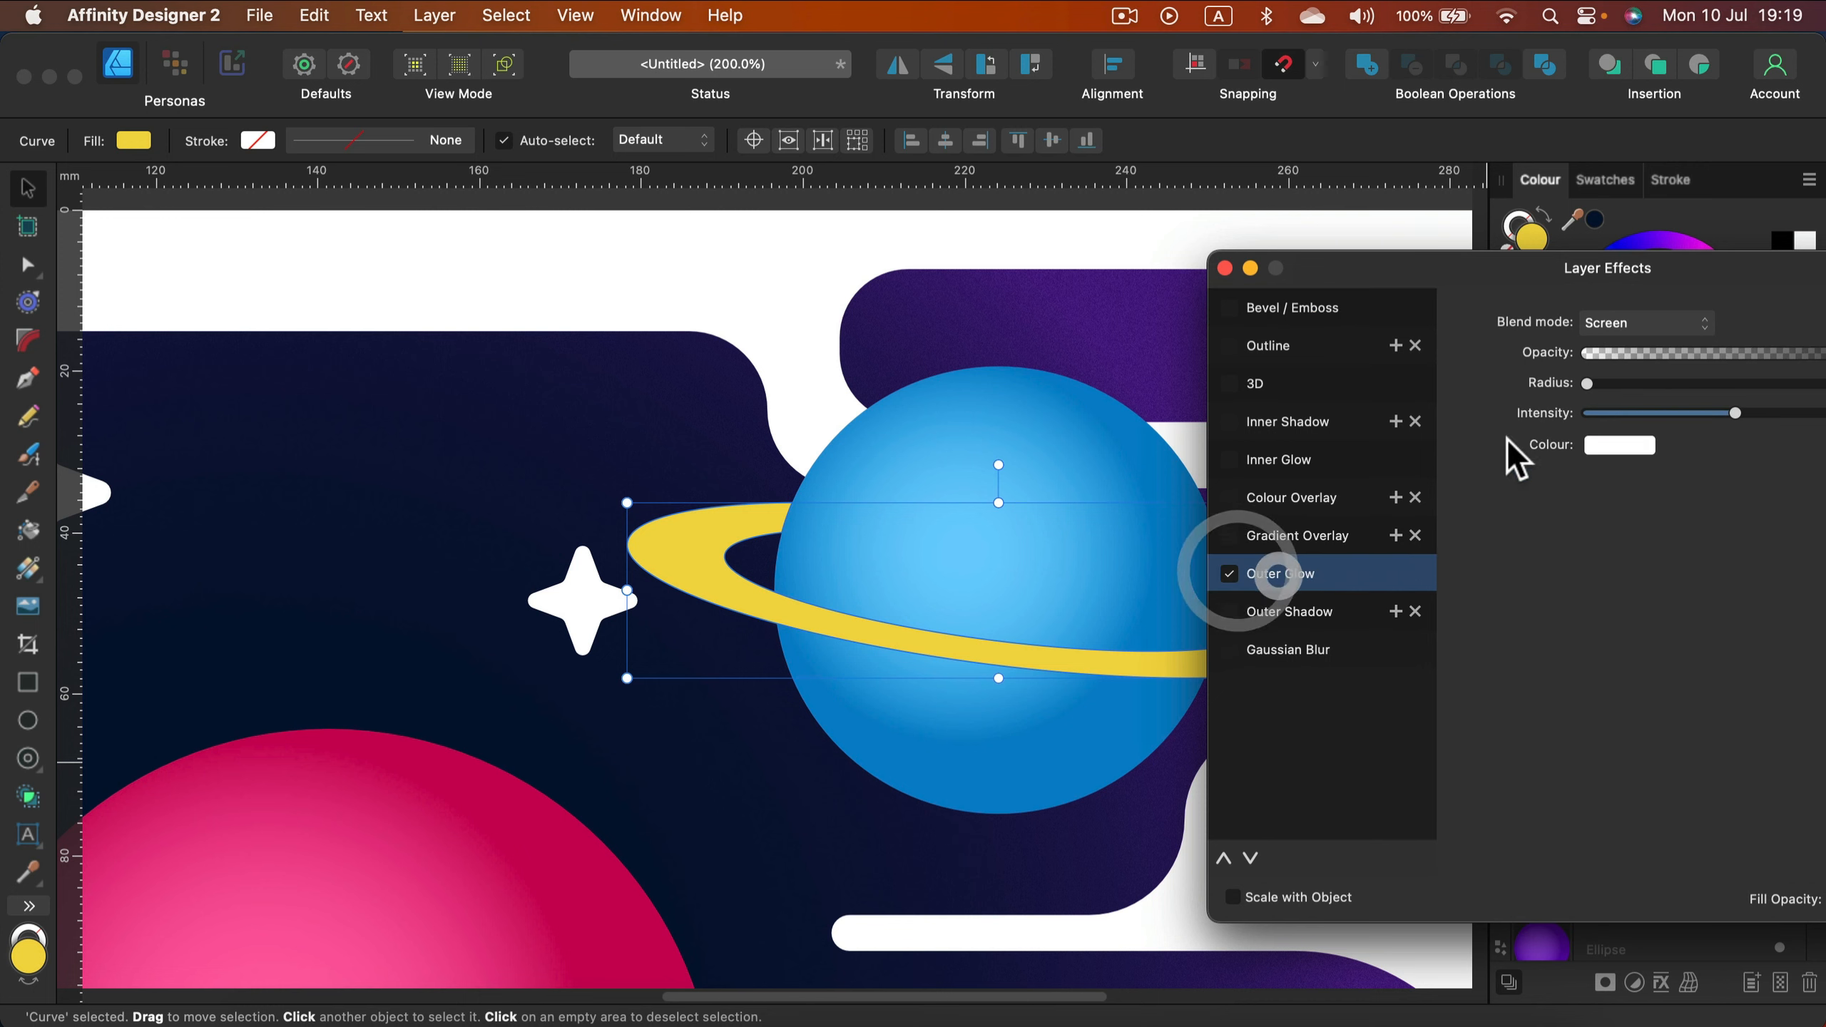
left_click_drag(1553, 269, 269, 188)
left_click_drag(304, 296, 535, 311)
Step: Set the outer glow's colour to the yellow sampled from the ring itself
left_click(348, 356)
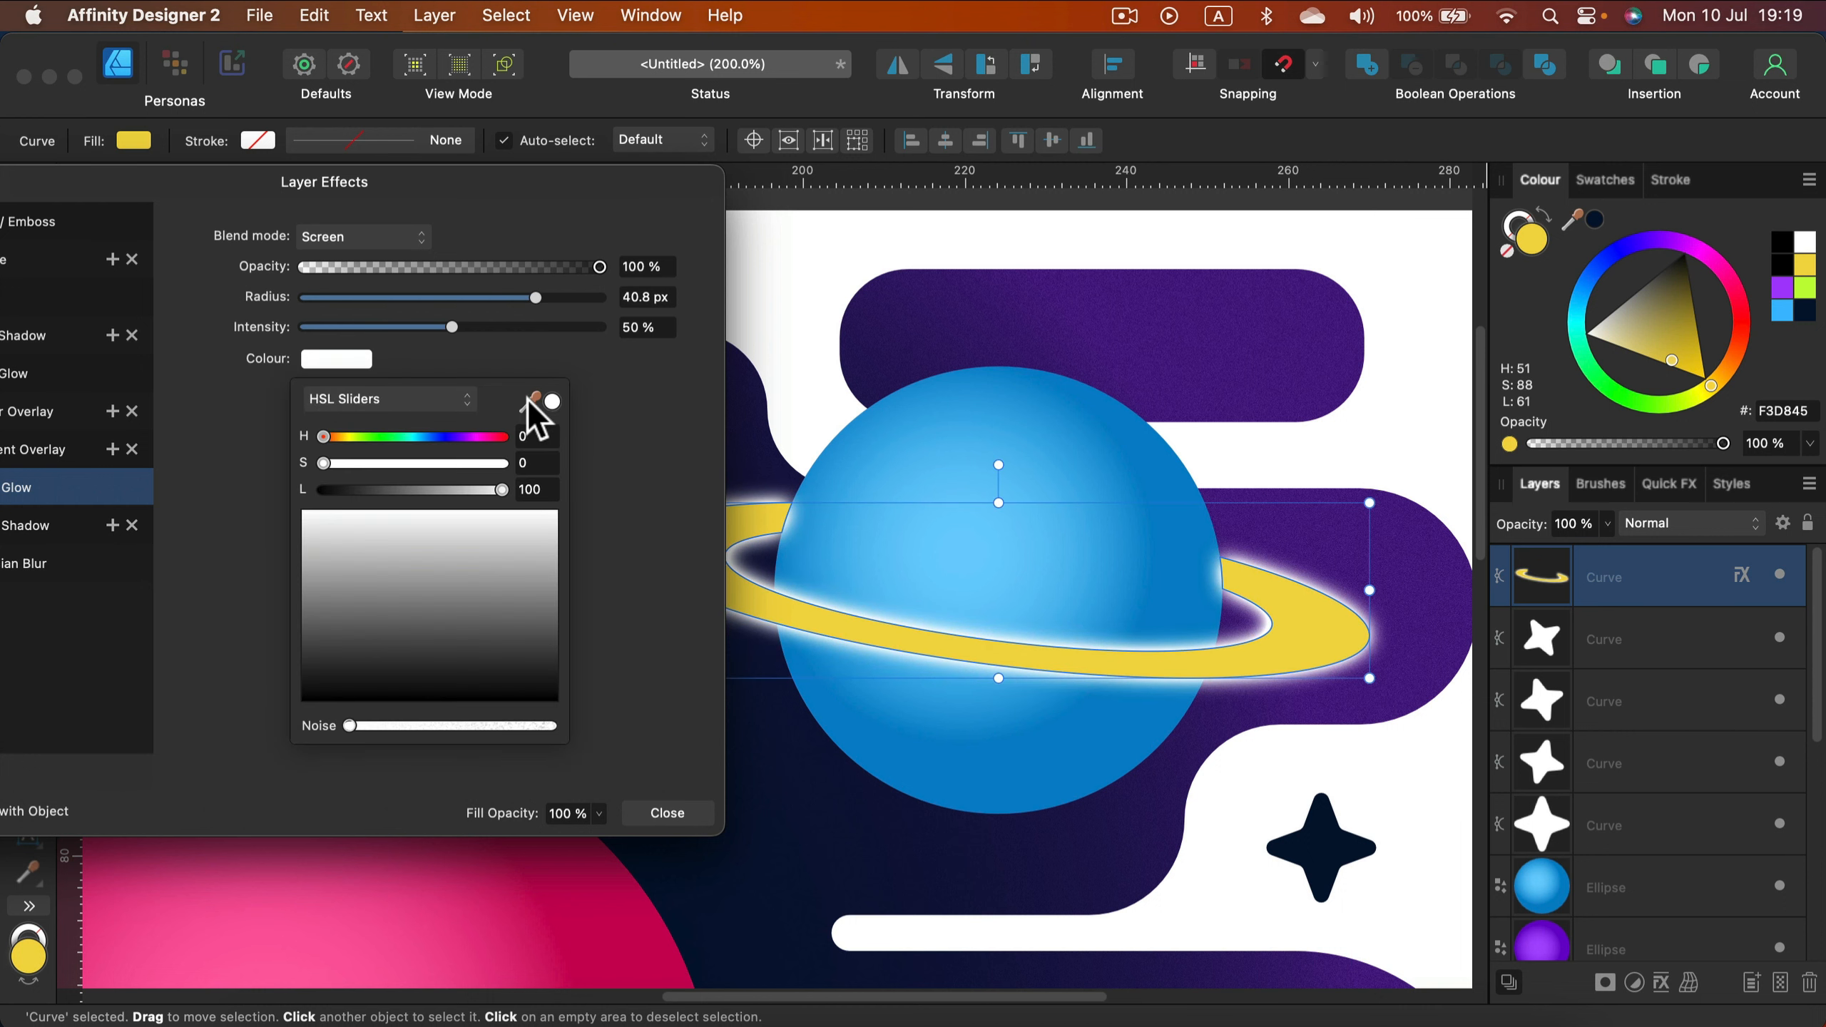
left_click_drag(527, 401, 746, 581)
left_click(554, 401)
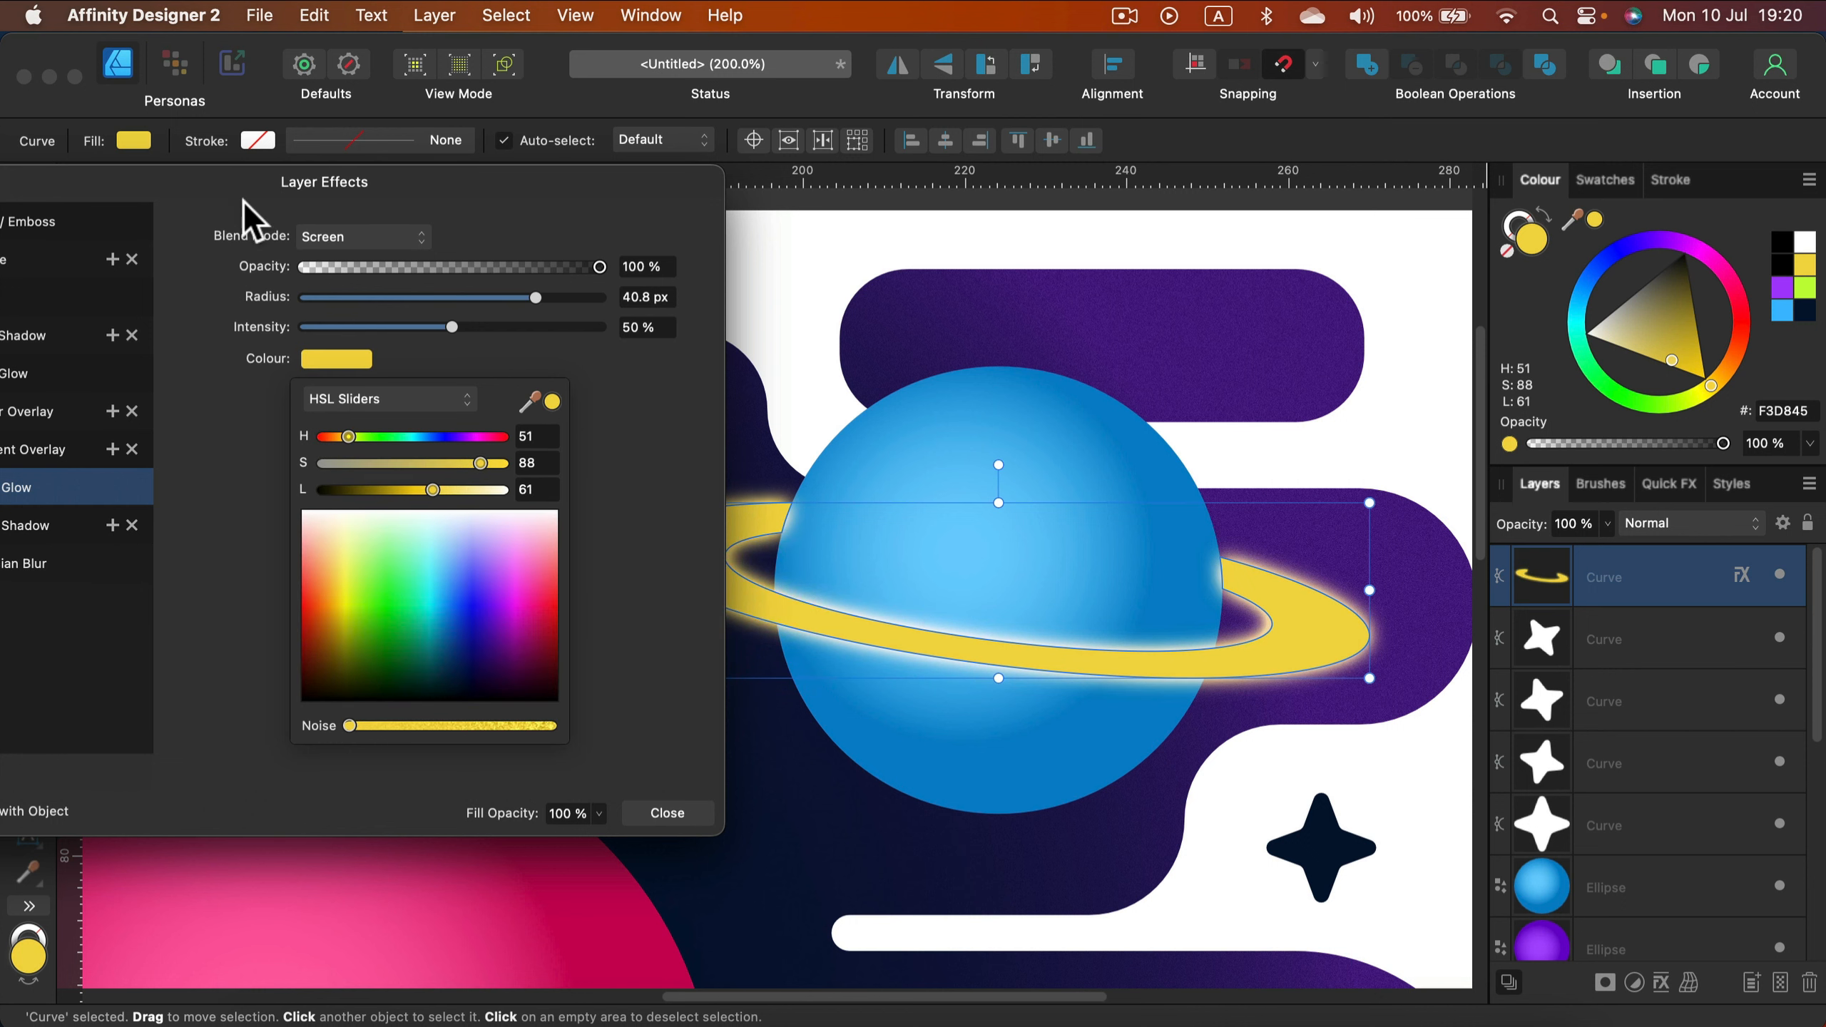
Step: Add an inner glow to the ring with a 45.1 px radius, Overlay blend mode and 50% opacity
left_click_drag(243, 199, 431, 247)
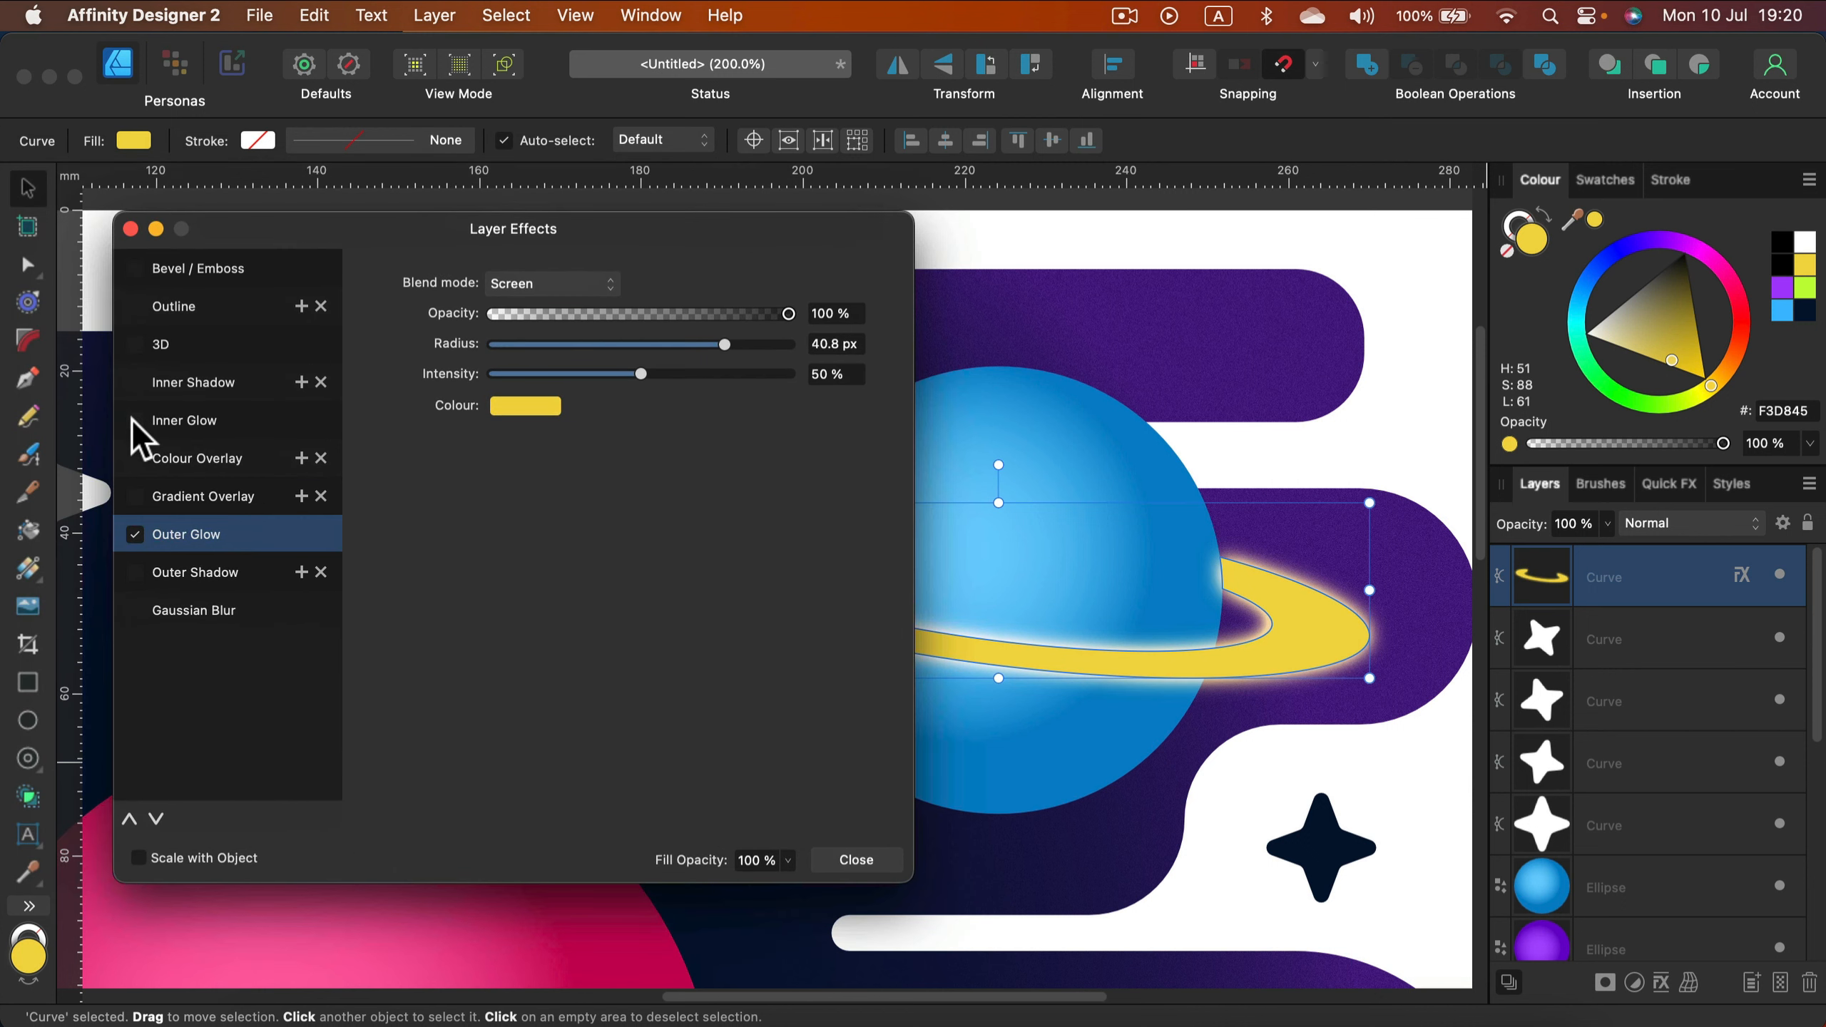
left_click(275, 425)
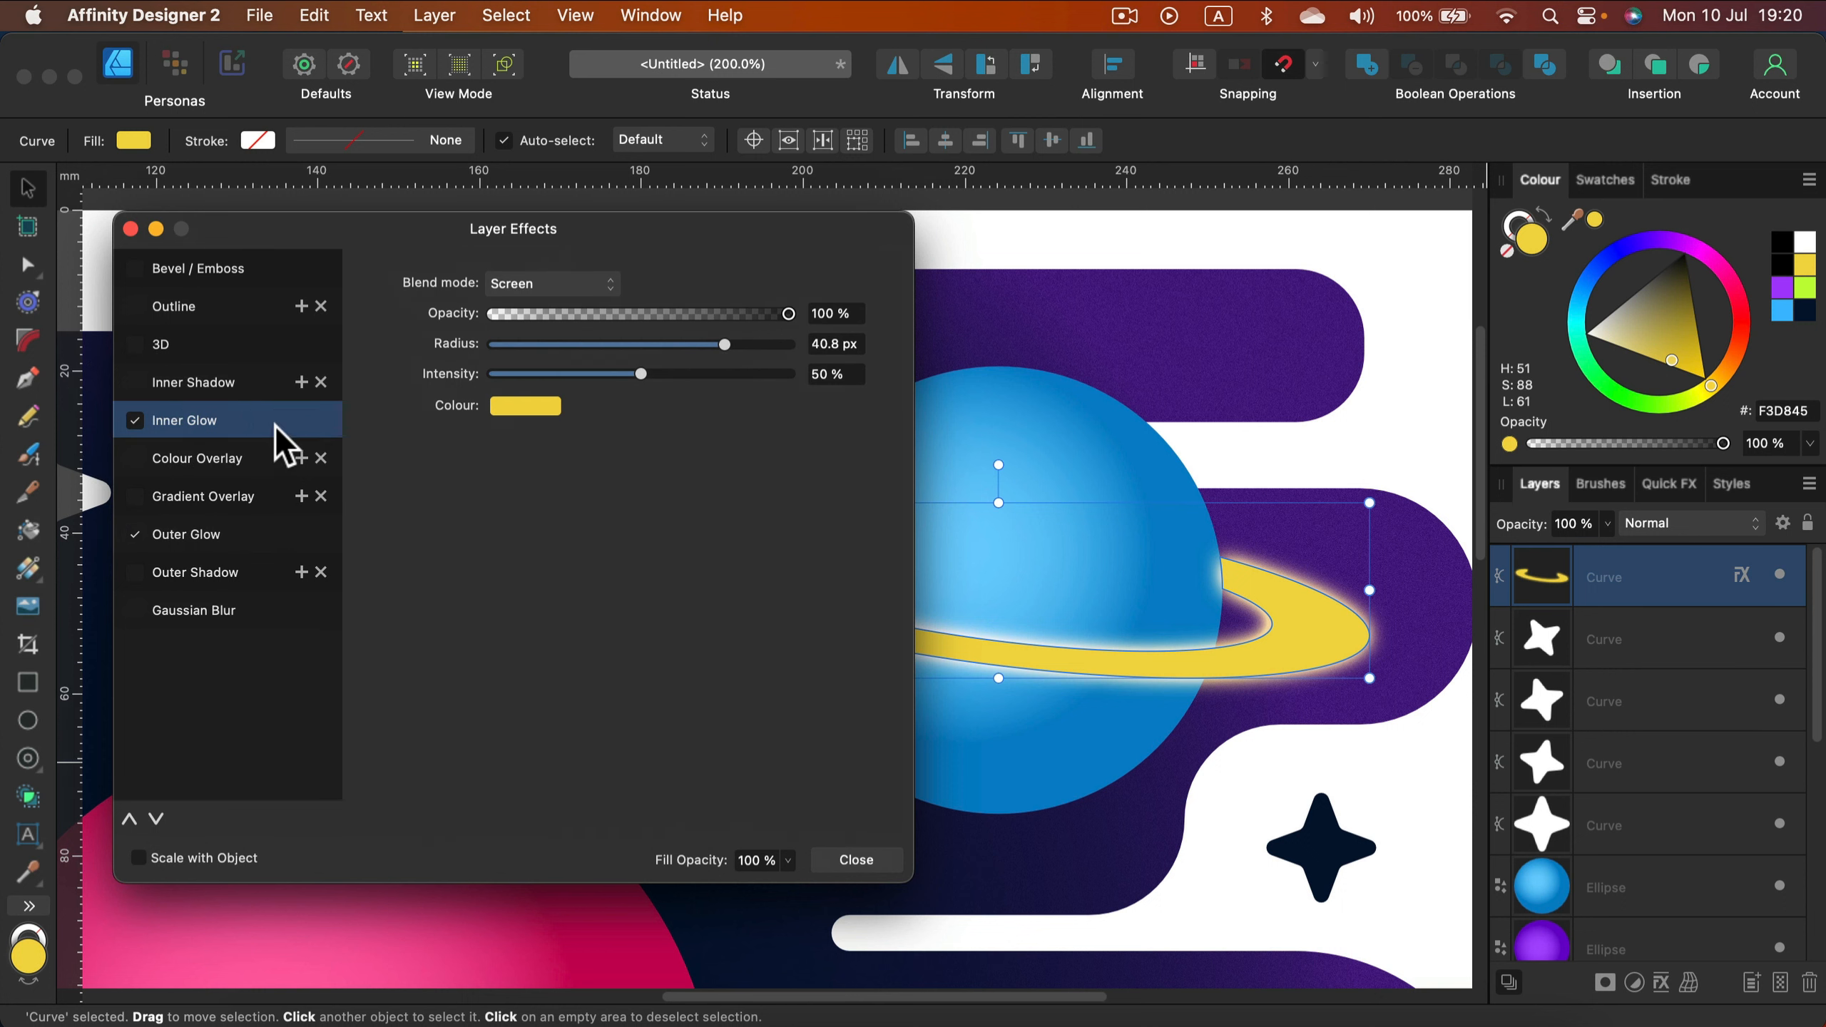
left_click_drag(721, 234, 446, 238)
left_click_drag(331, 343, 456, 346)
left_click(314, 279)
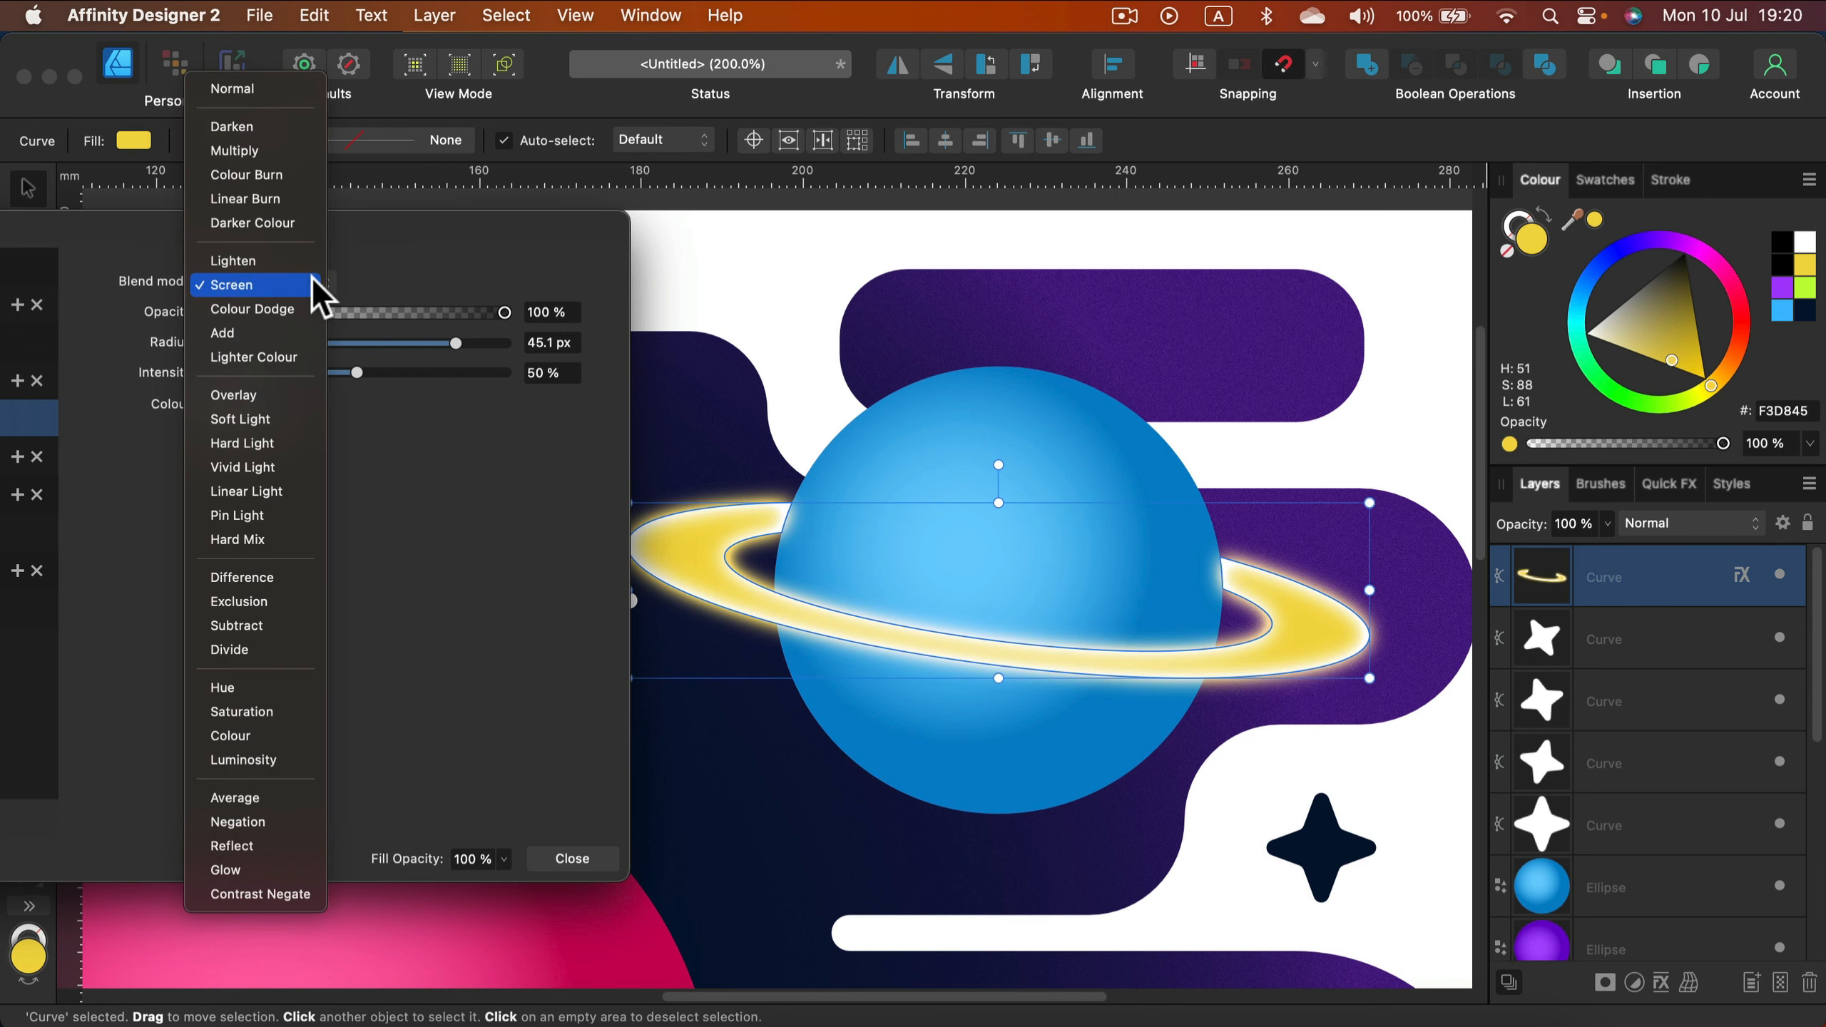
left_click(287, 396)
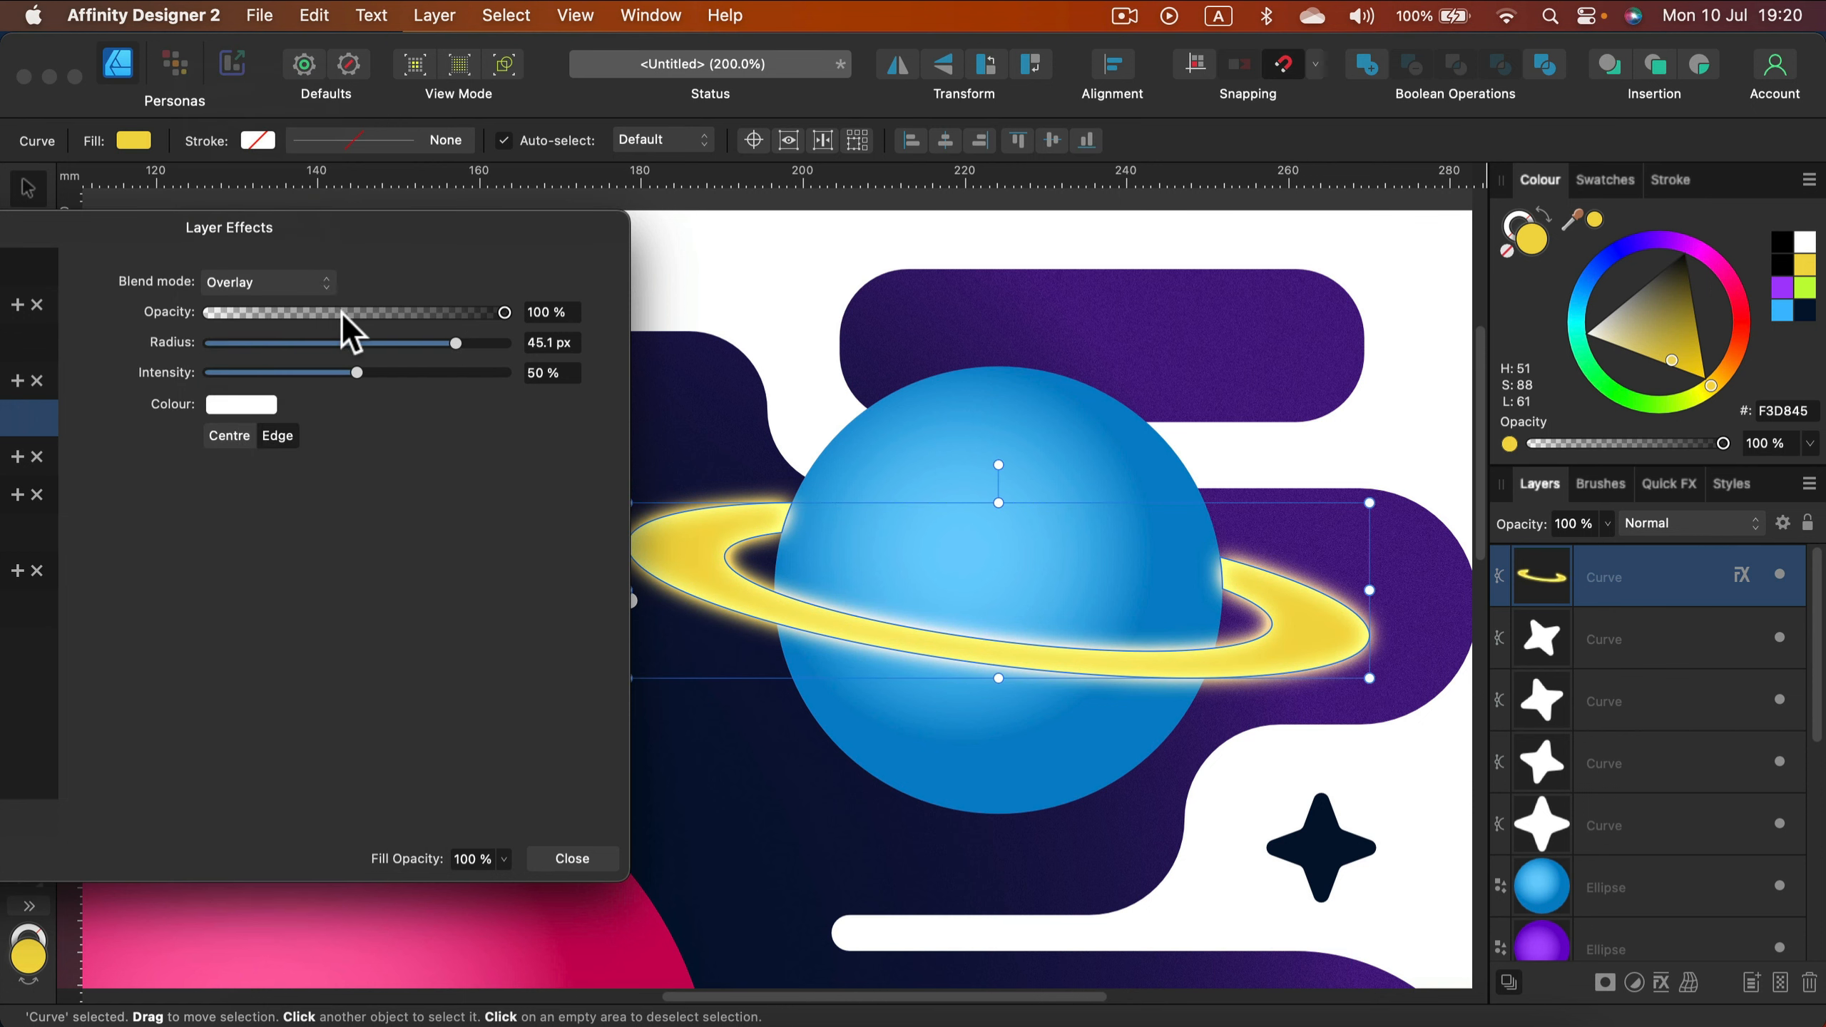
left_click_drag(412, 311, 358, 313)
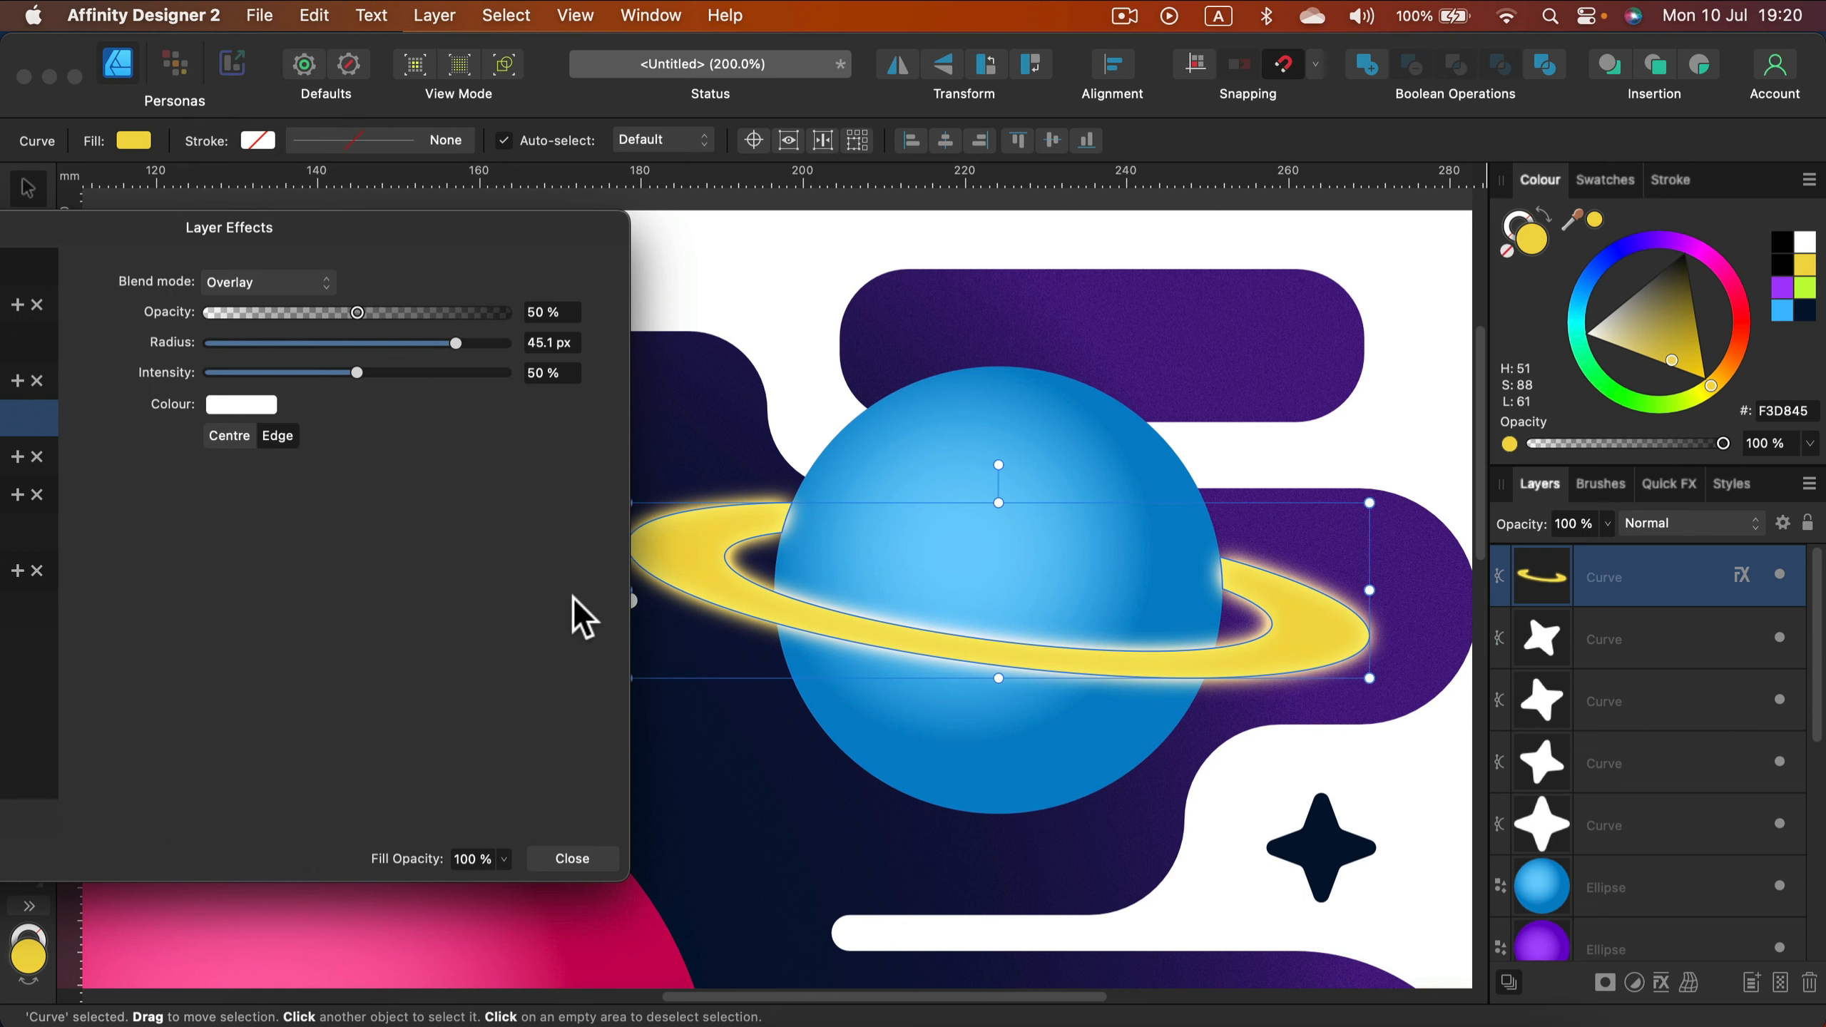
left_click(571, 858)
left_click(736, 729)
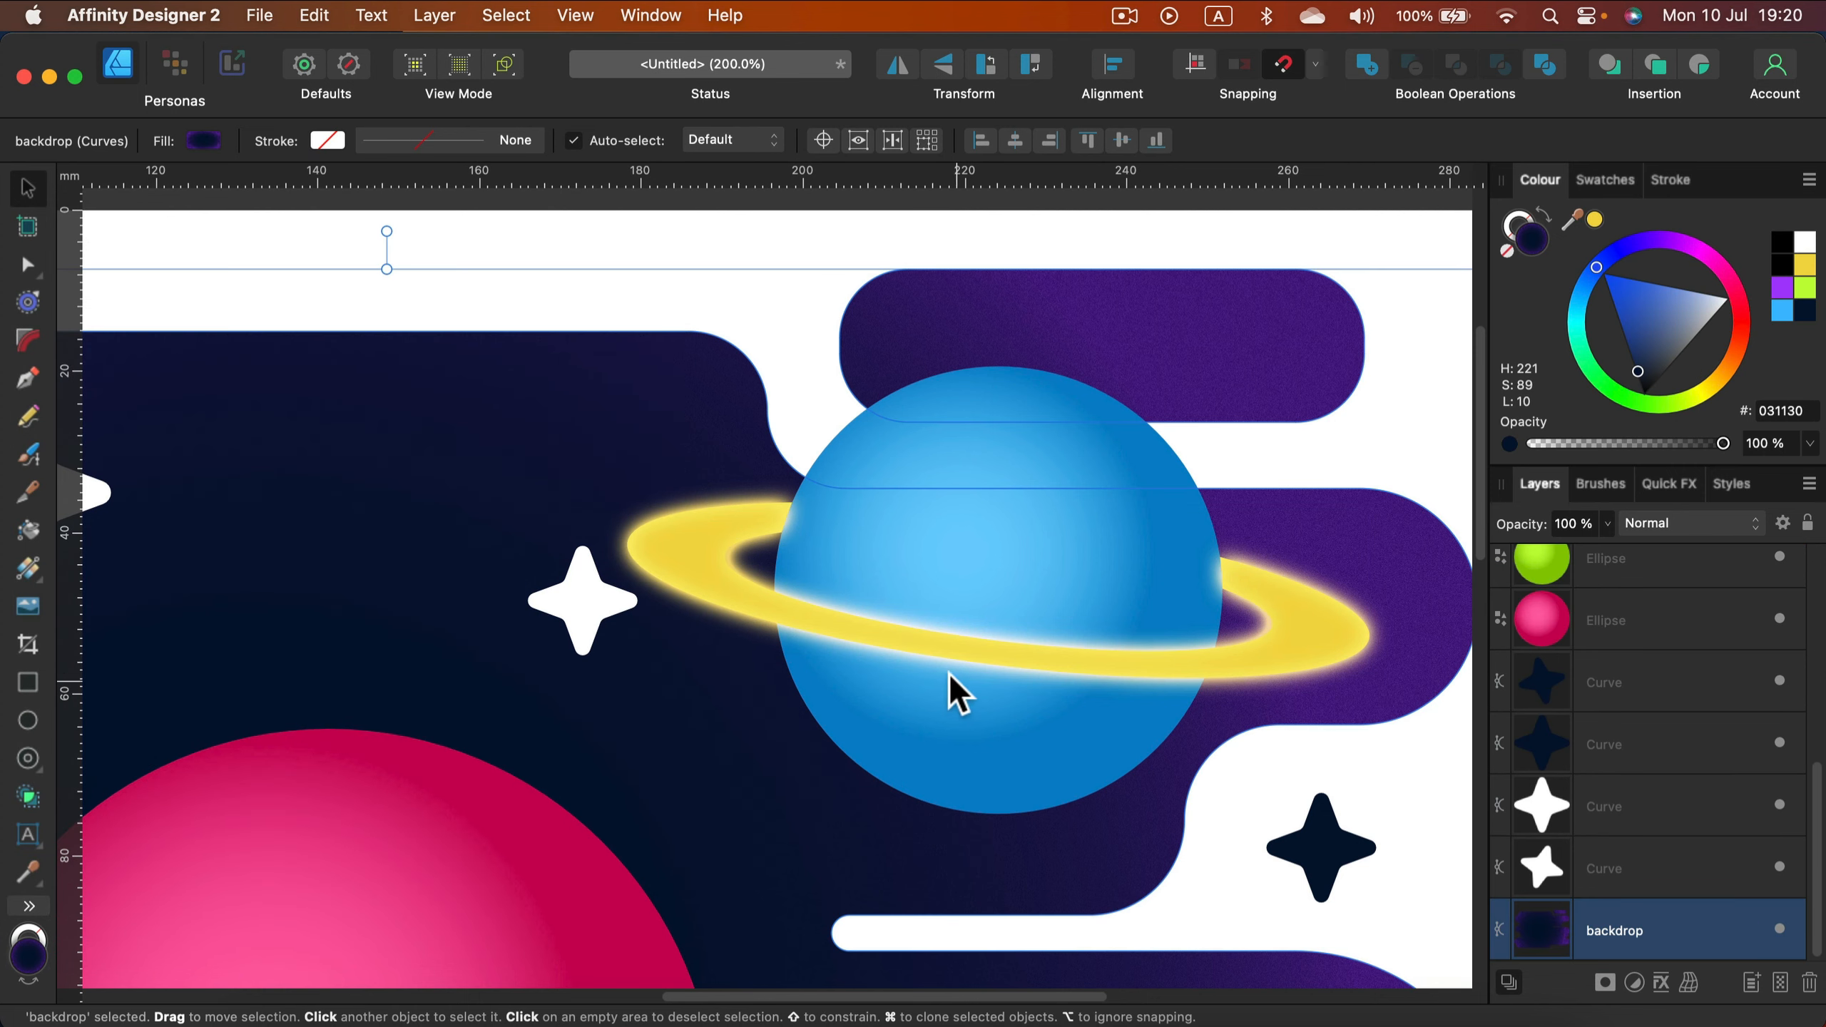
Step: Draw an ellipse about 15 × 8 mm on the blue planet, fill it with yellow F5D730, and bring it to the front
scroll(916, 639, "down", 3)
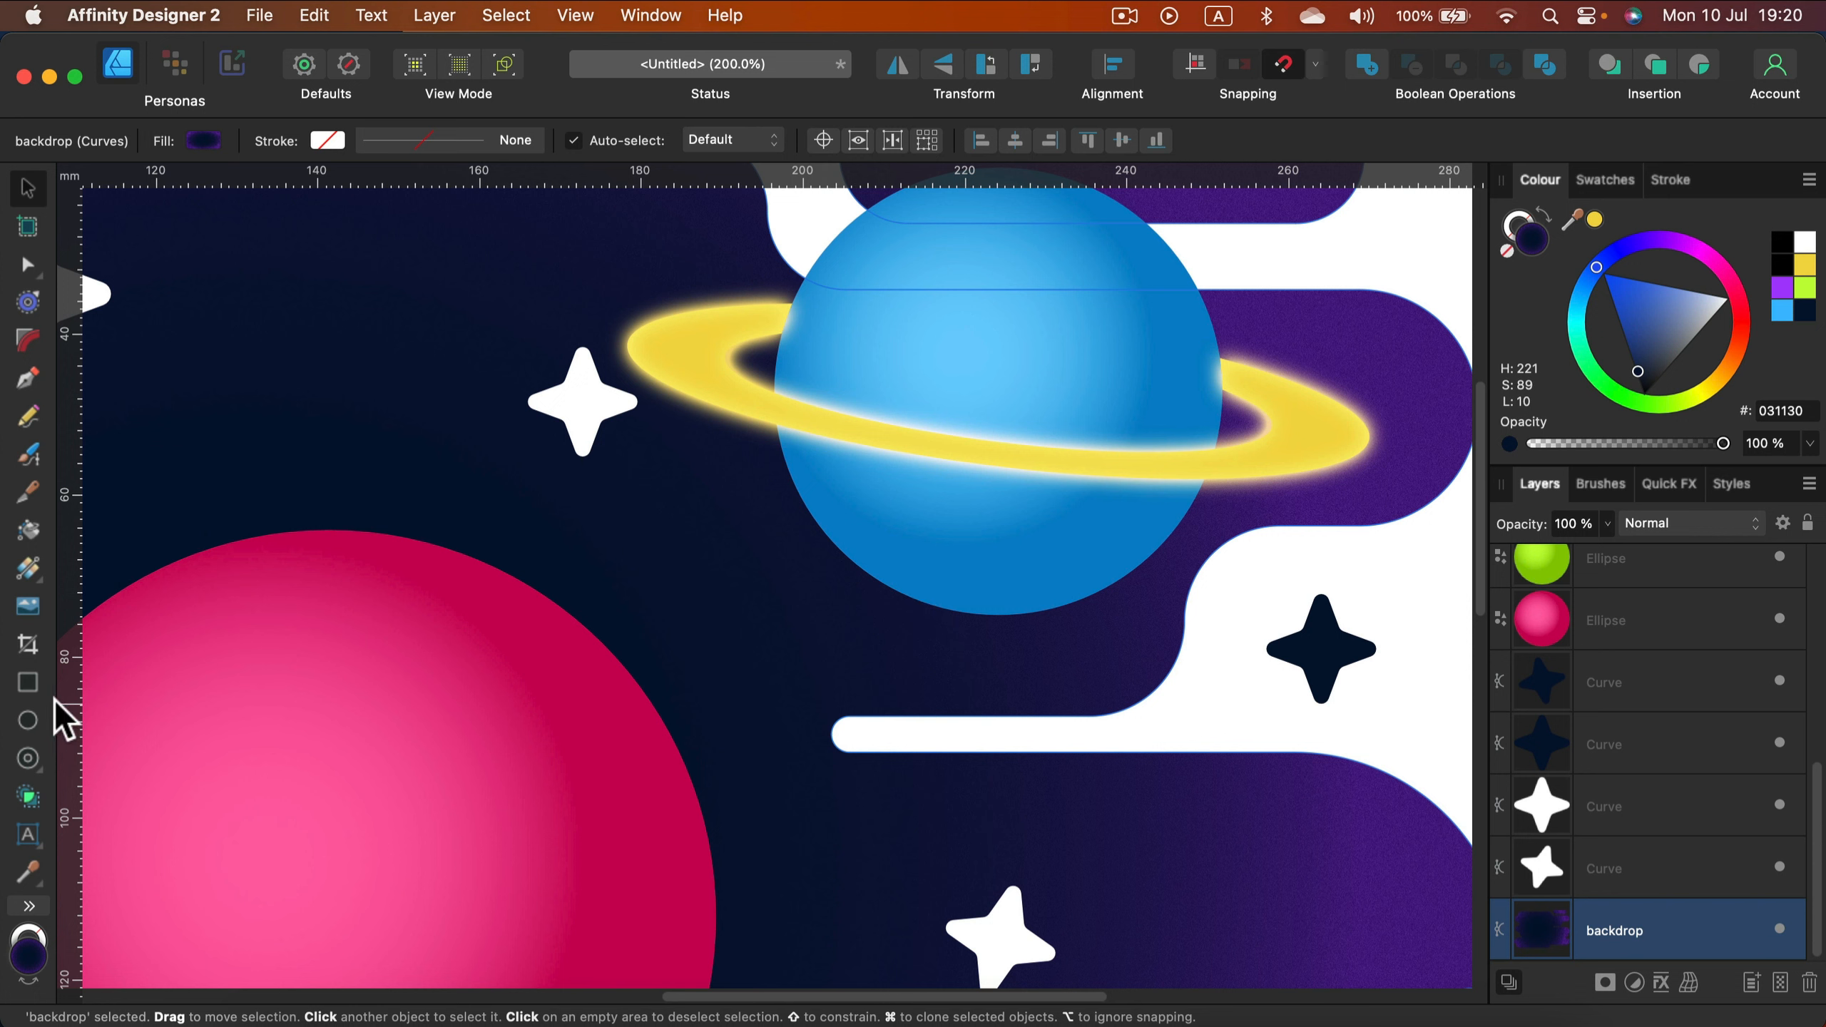
left_click(29, 720)
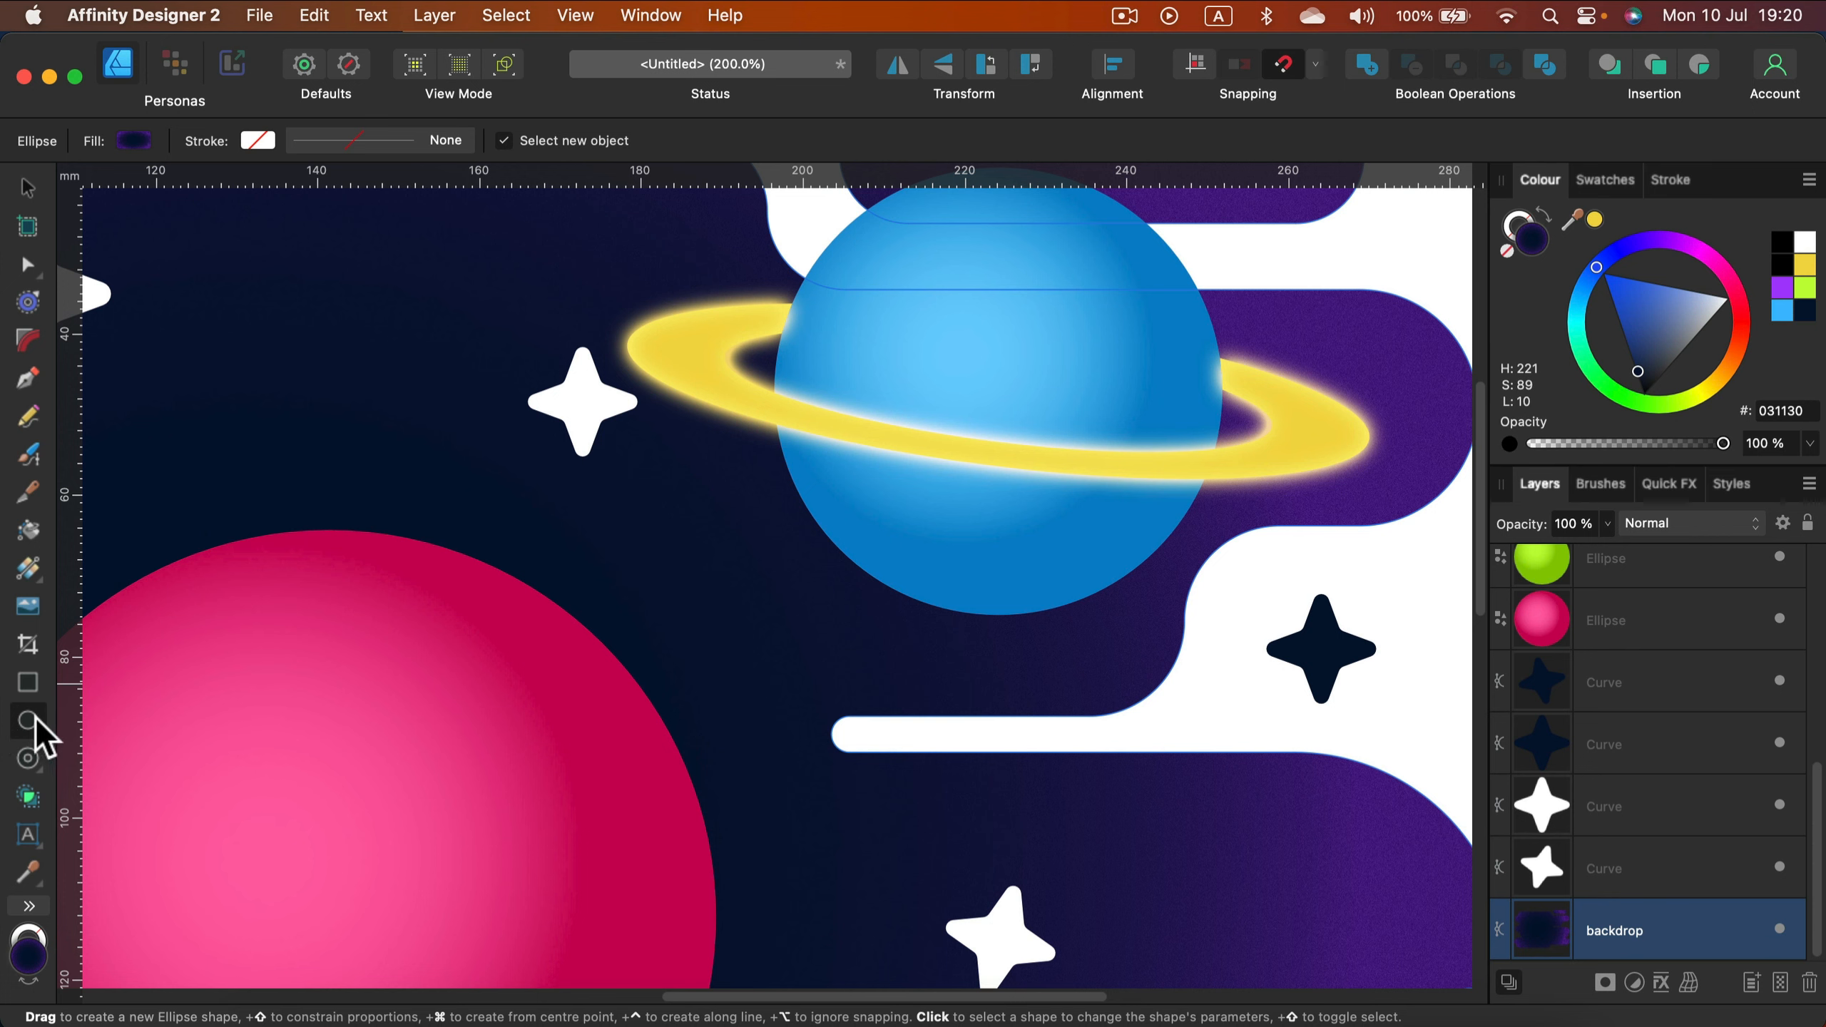
scroll(1004, 458, "up", 3)
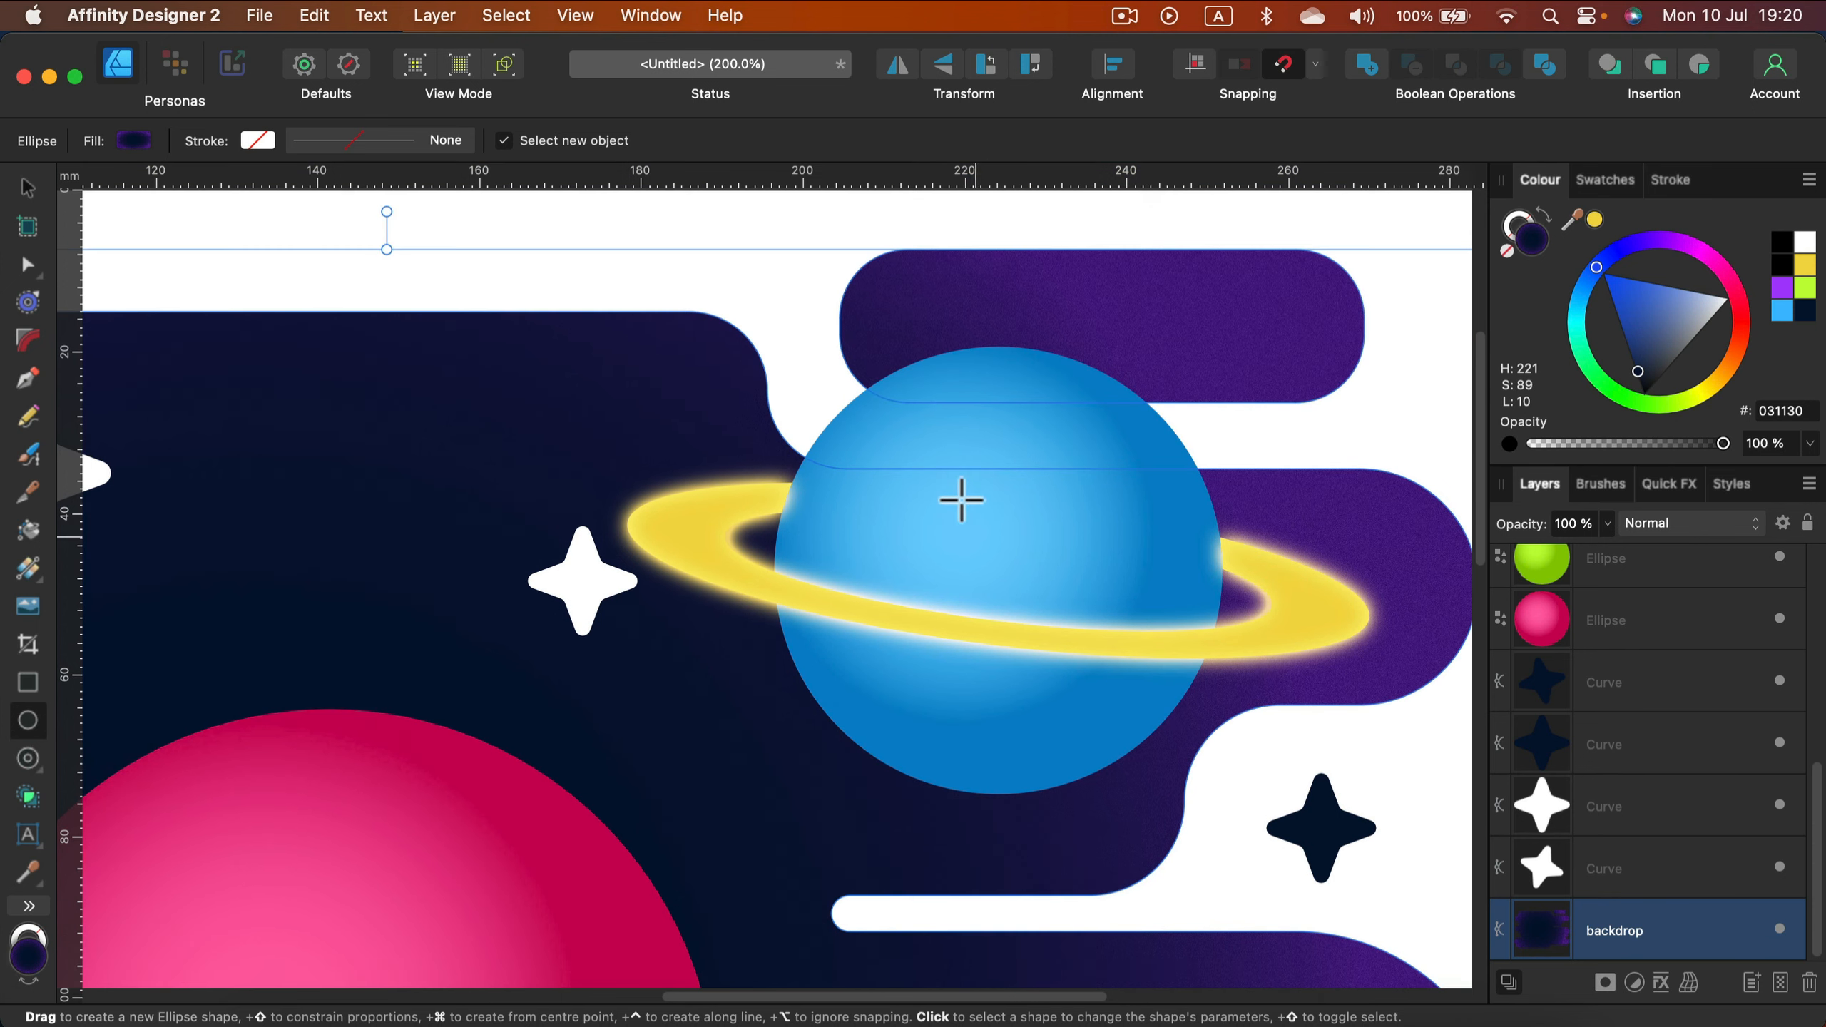
left_click_drag(922, 434, 1042, 502)
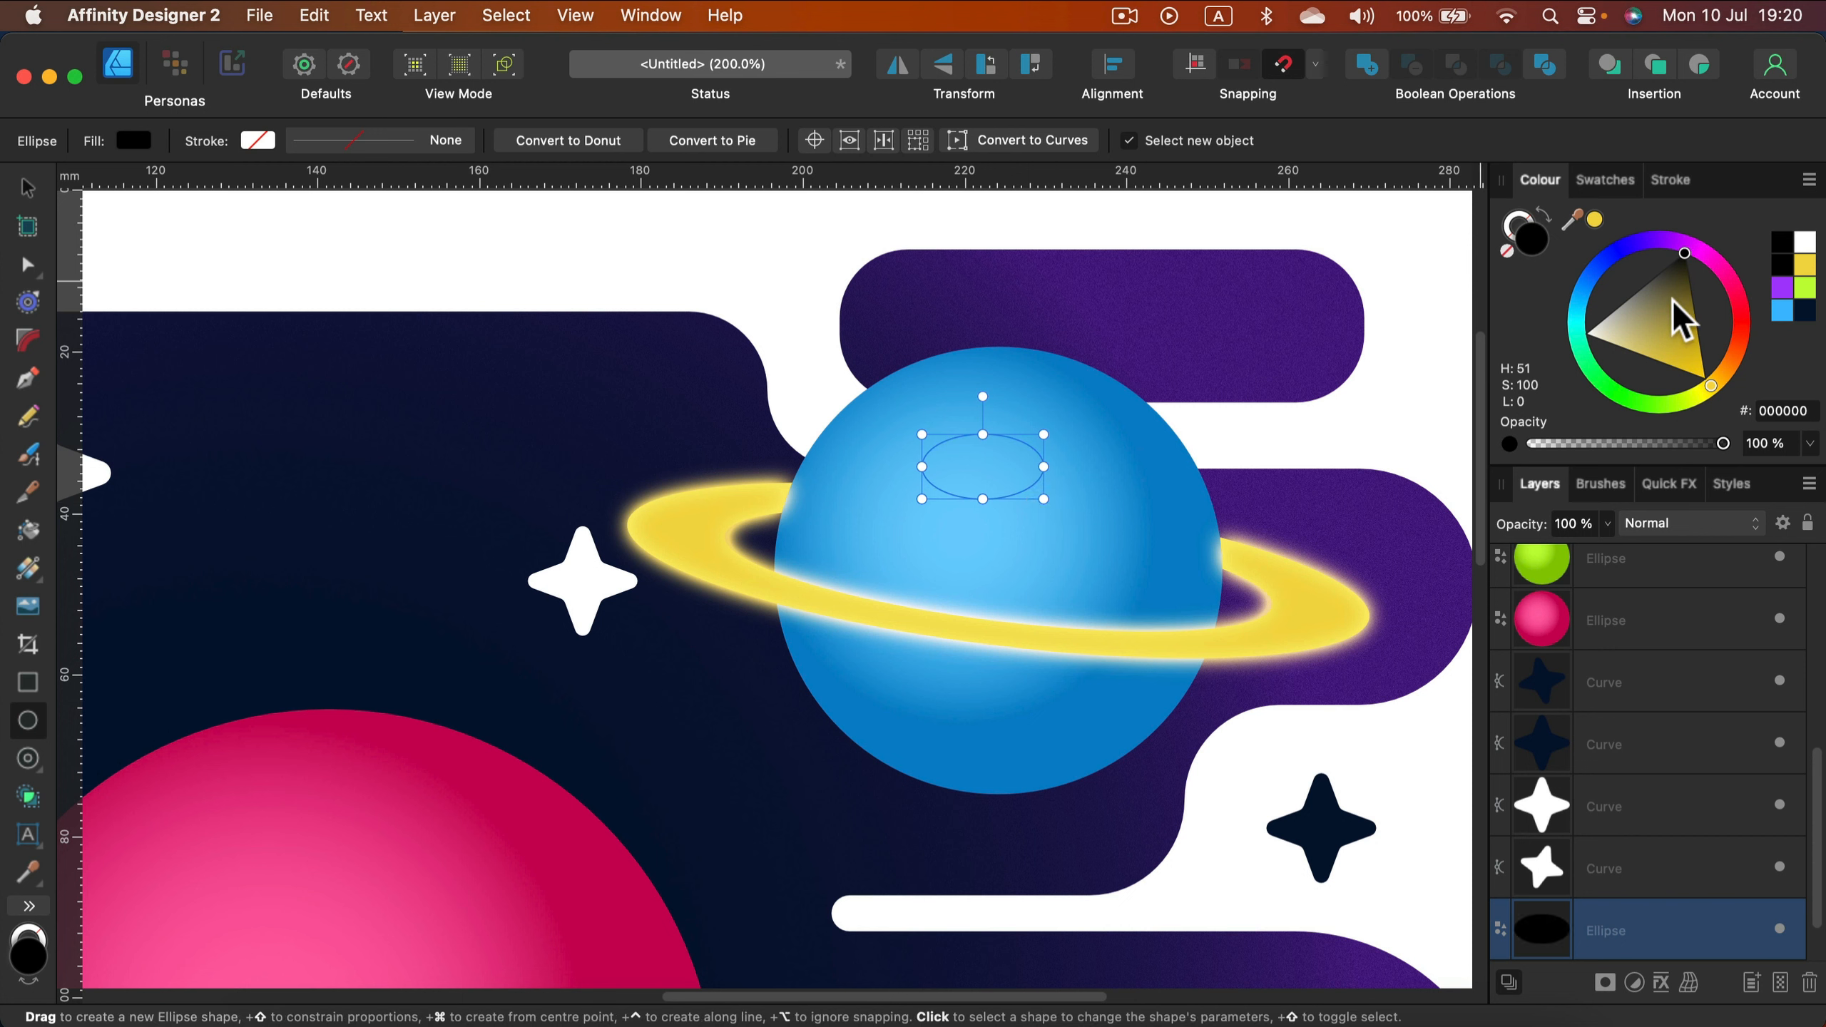
left_click(1681, 364)
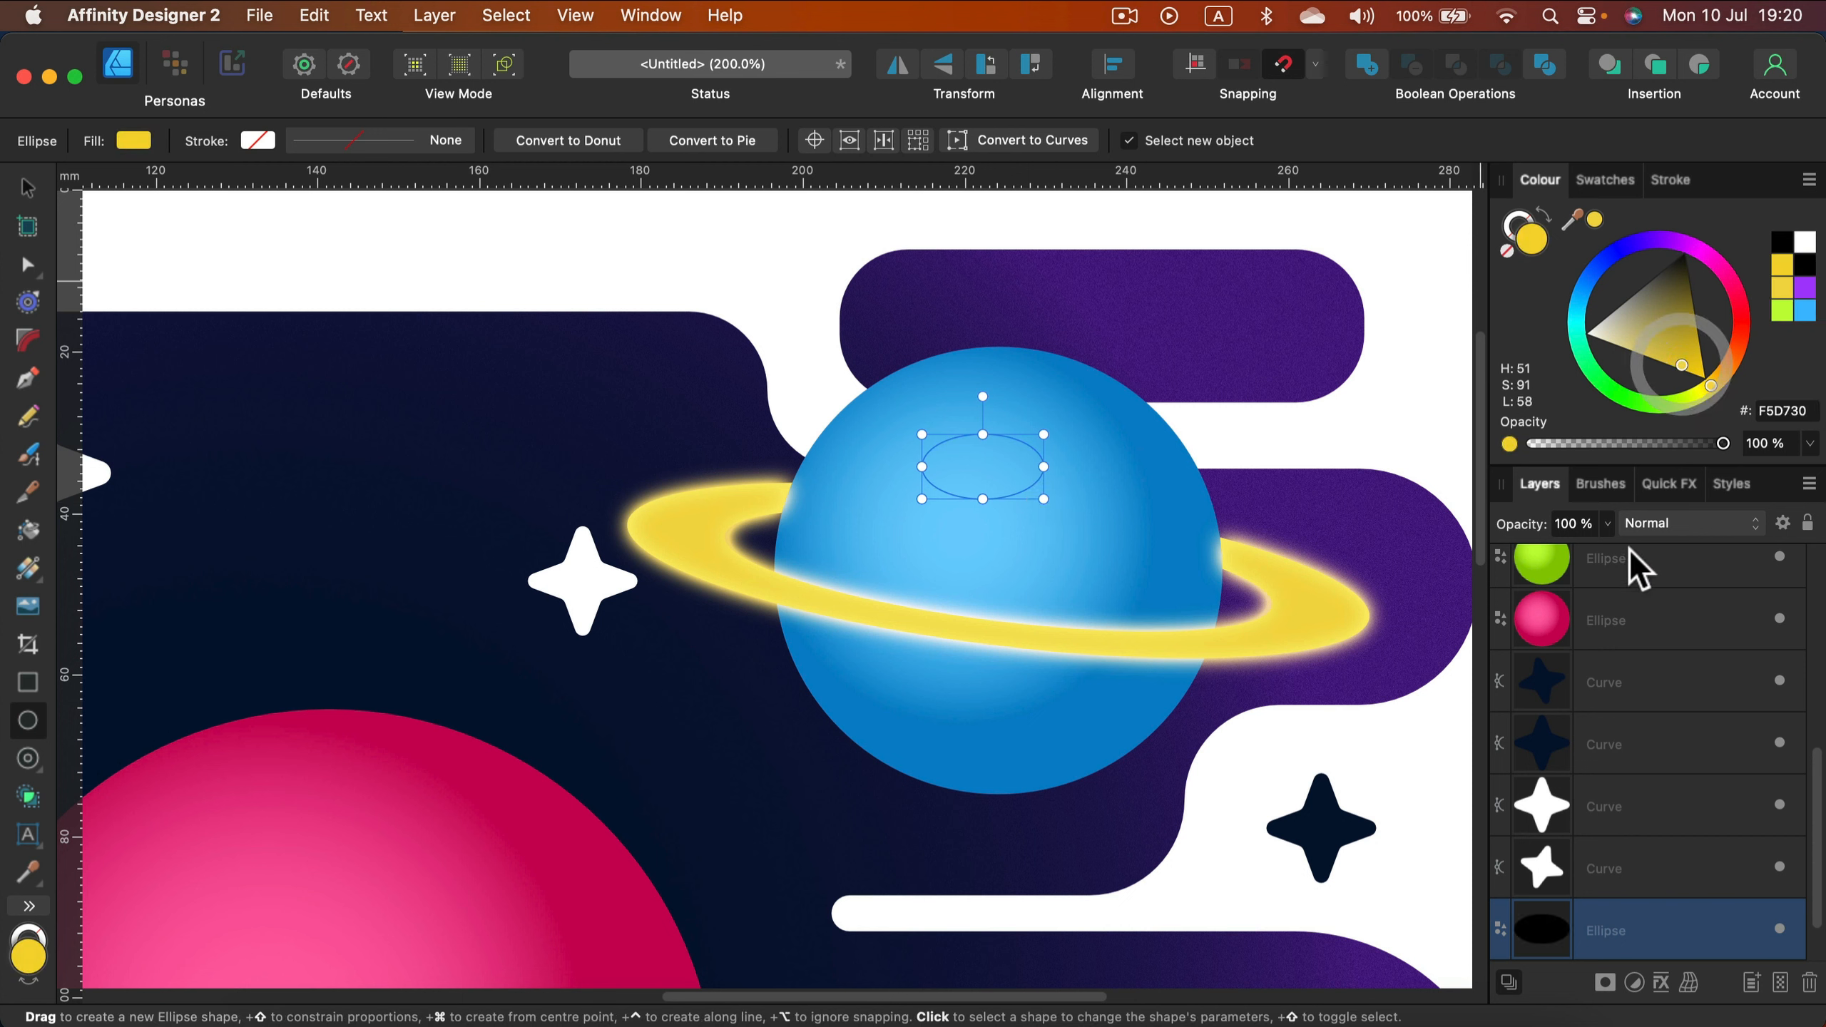
key("super+shift+bracketright")
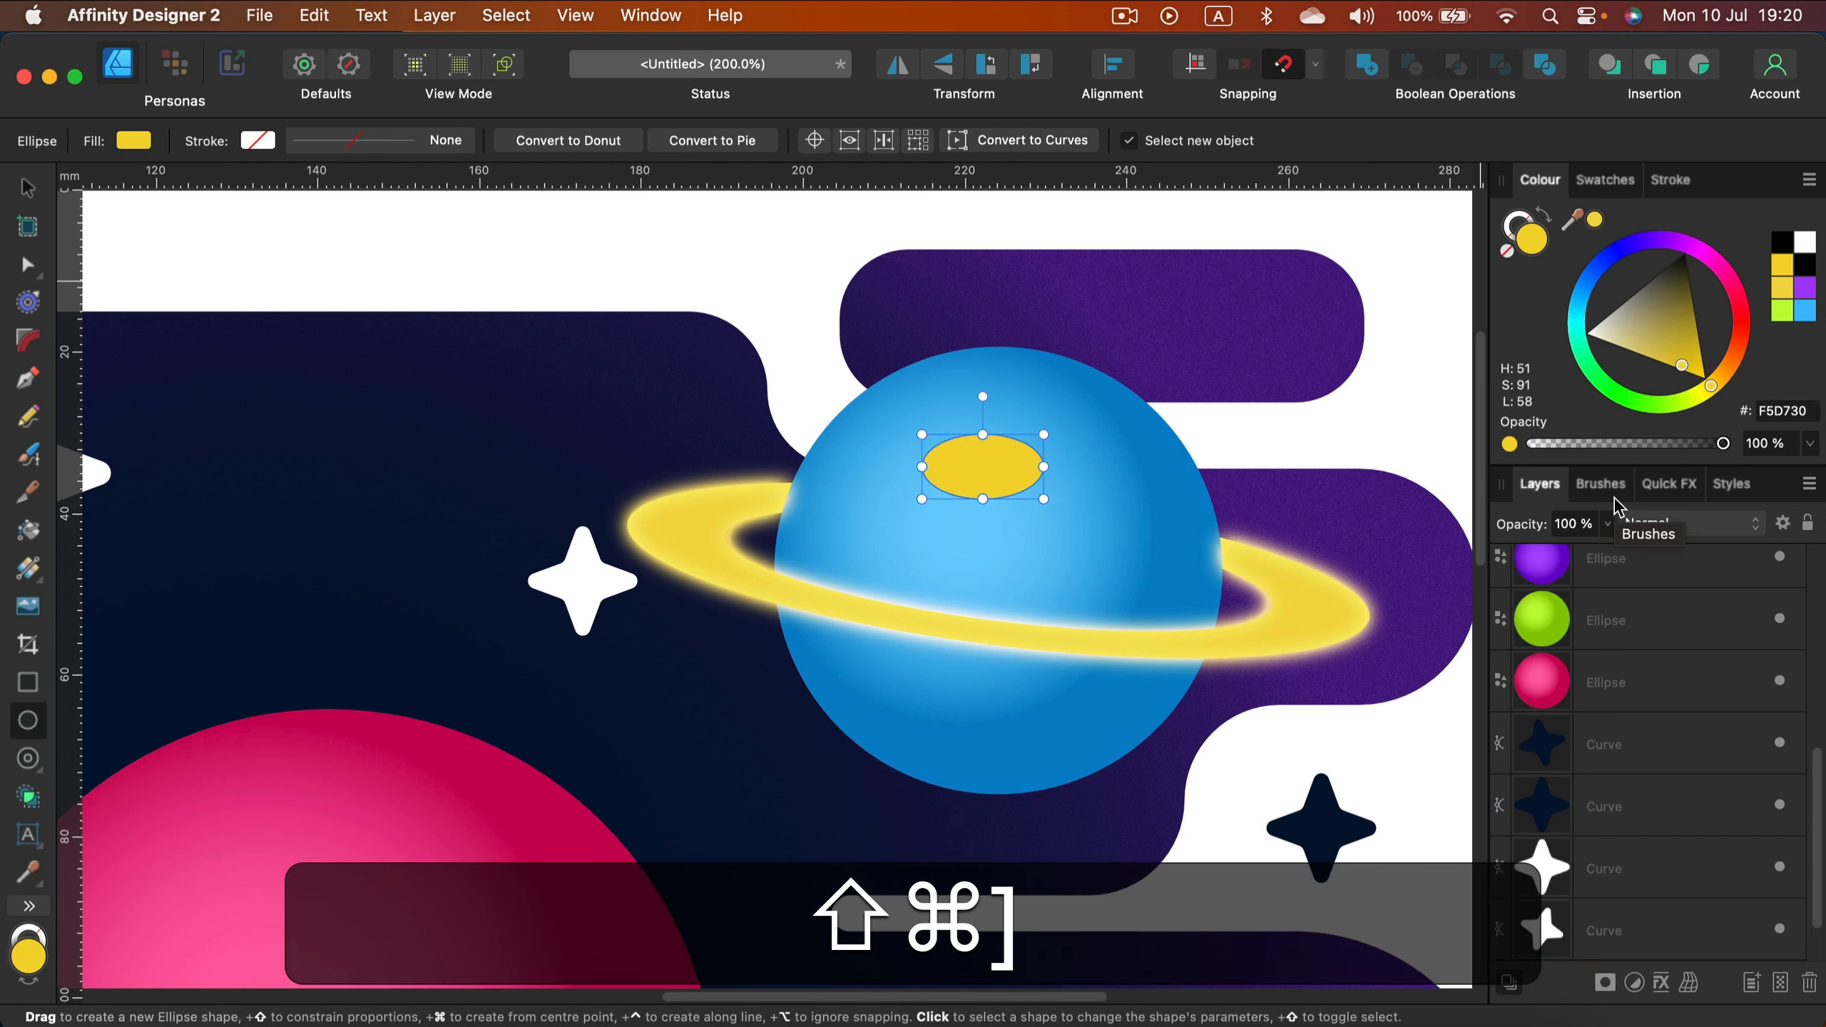
Step: Insert an artboard of Document size and move the yellow ellipse off it onto the empty canvas above
left_click(21, 193)
scroll(579, 432, "up", 5)
scroll(719, 611, "down", 2)
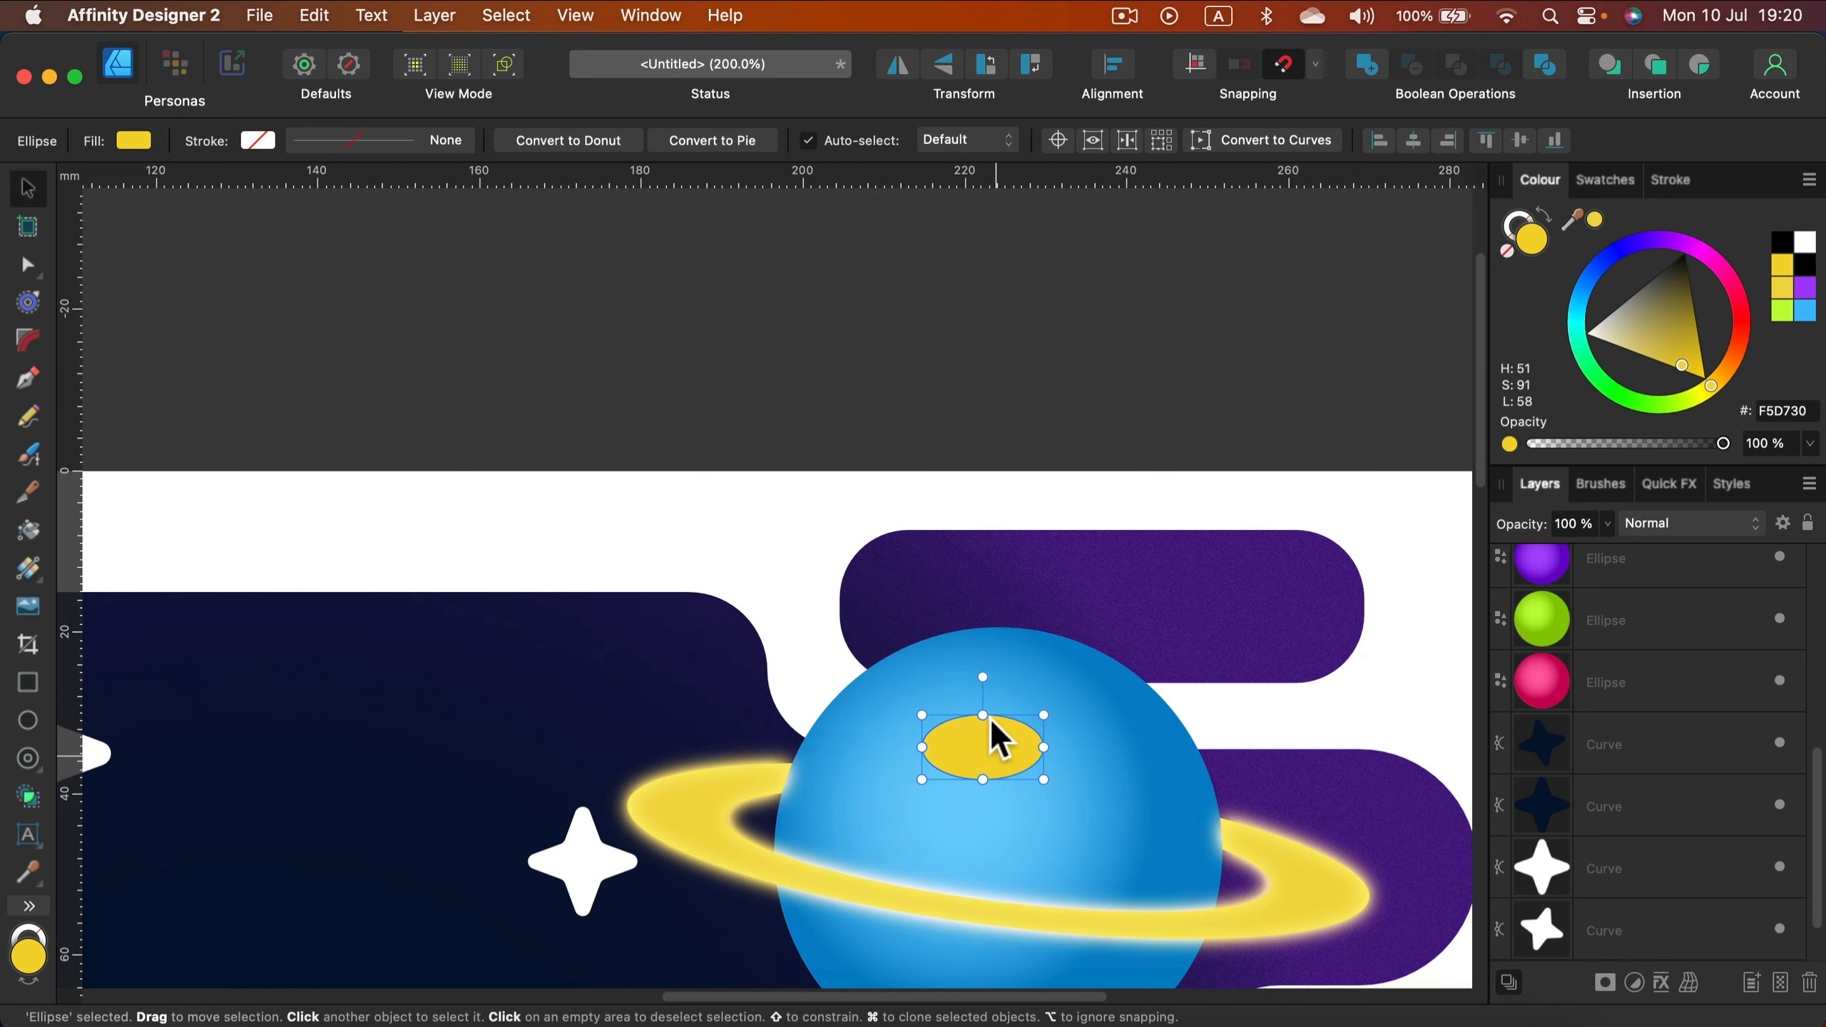
left_click_drag(992, 738, 997, 788)
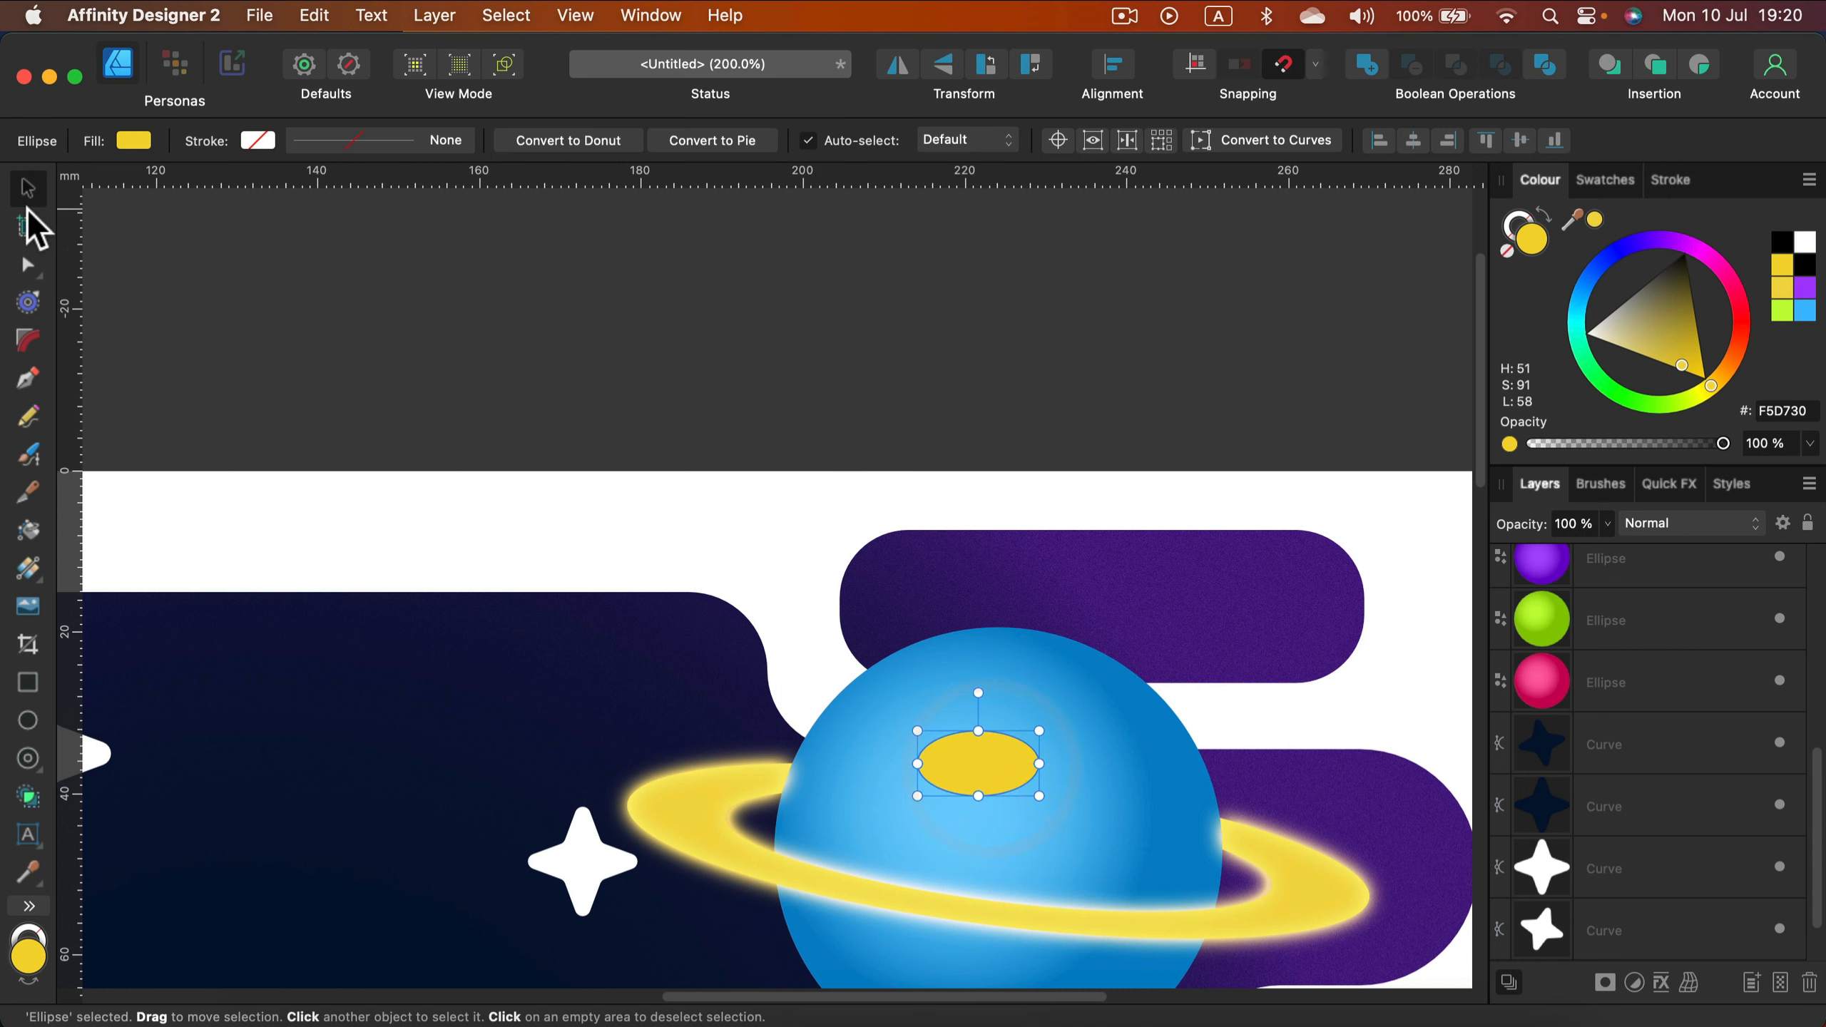
left_click(26, 227)
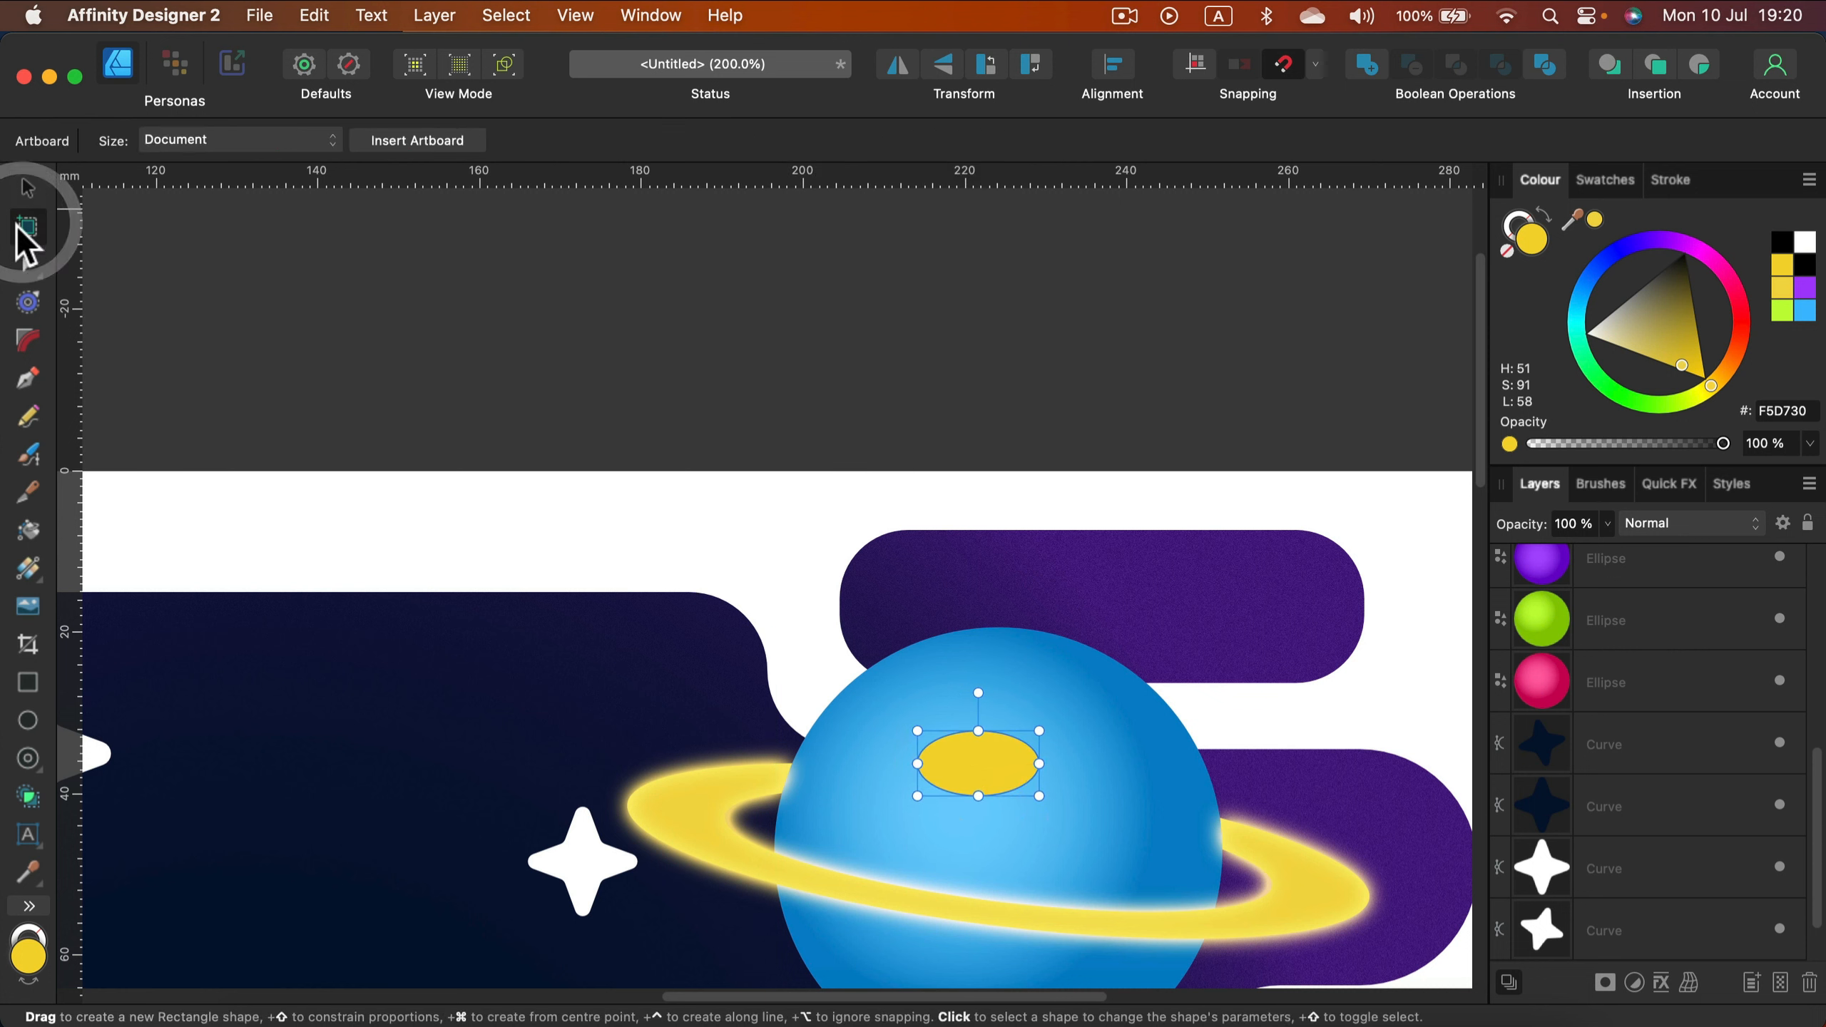
left_click(401, 140)
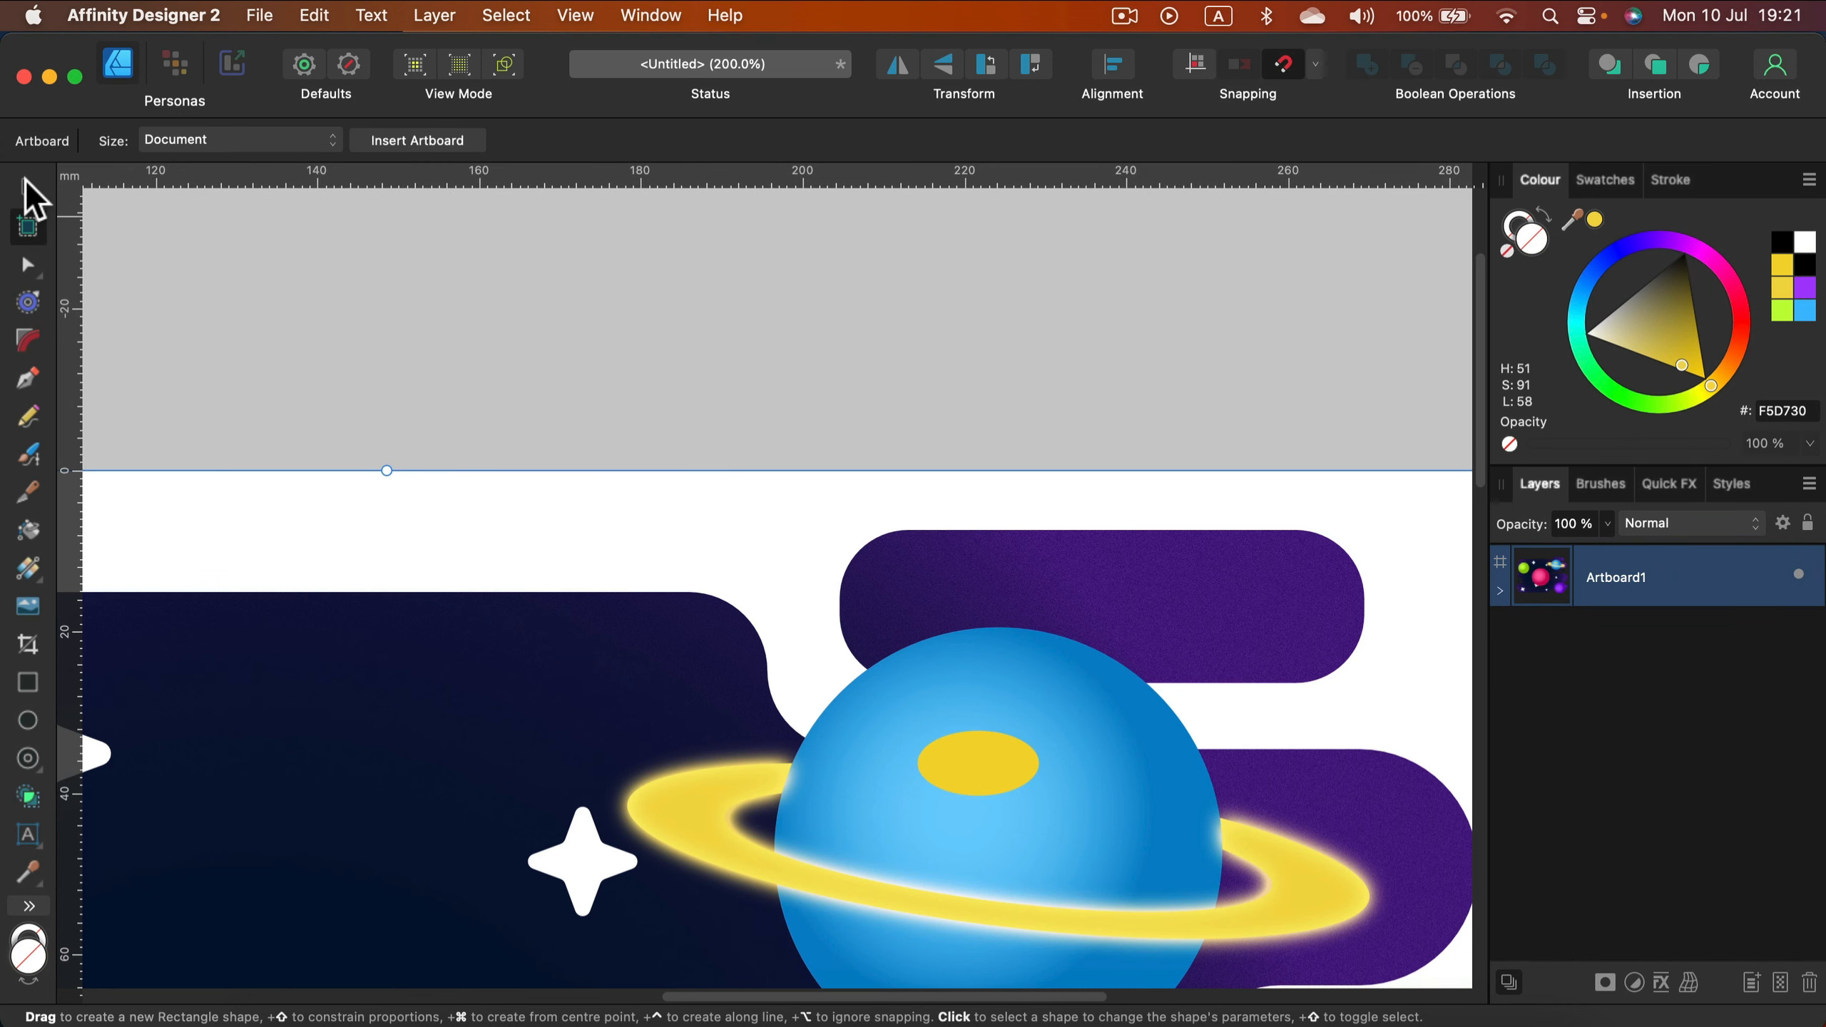
left_click(27, 188)
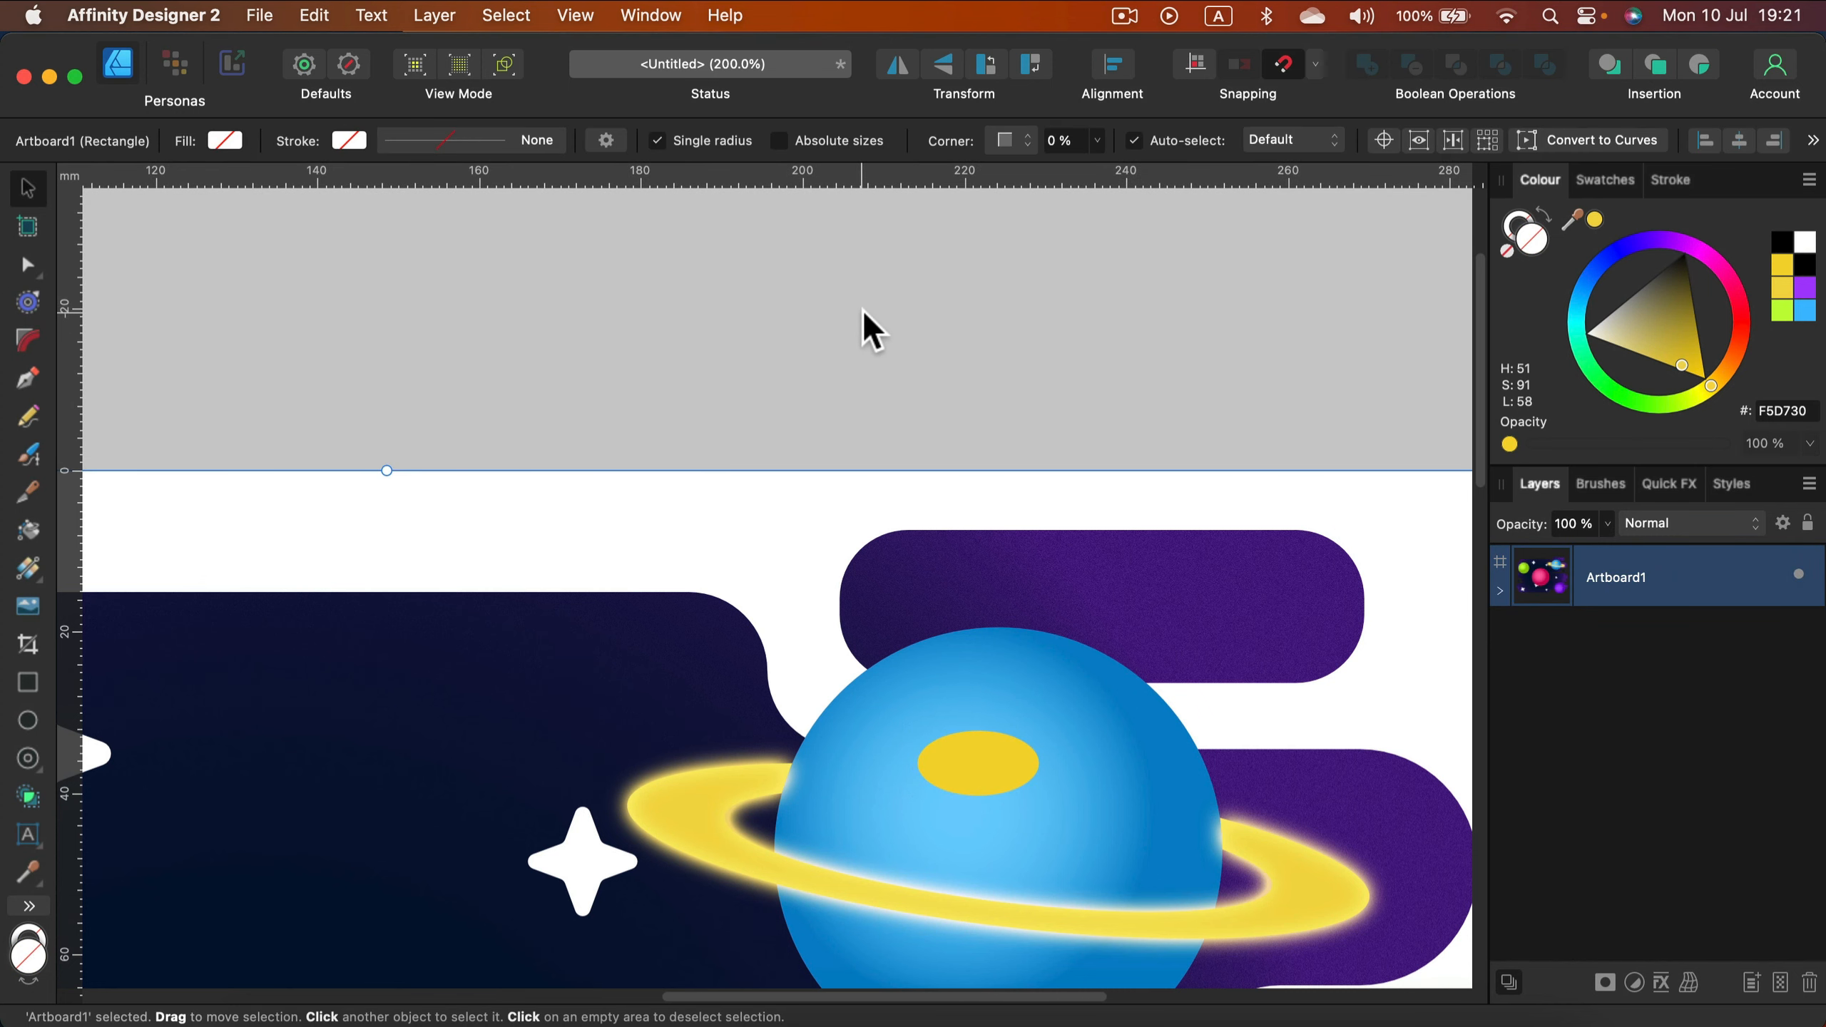
left_click_drag(1007, 761, 770, 252)
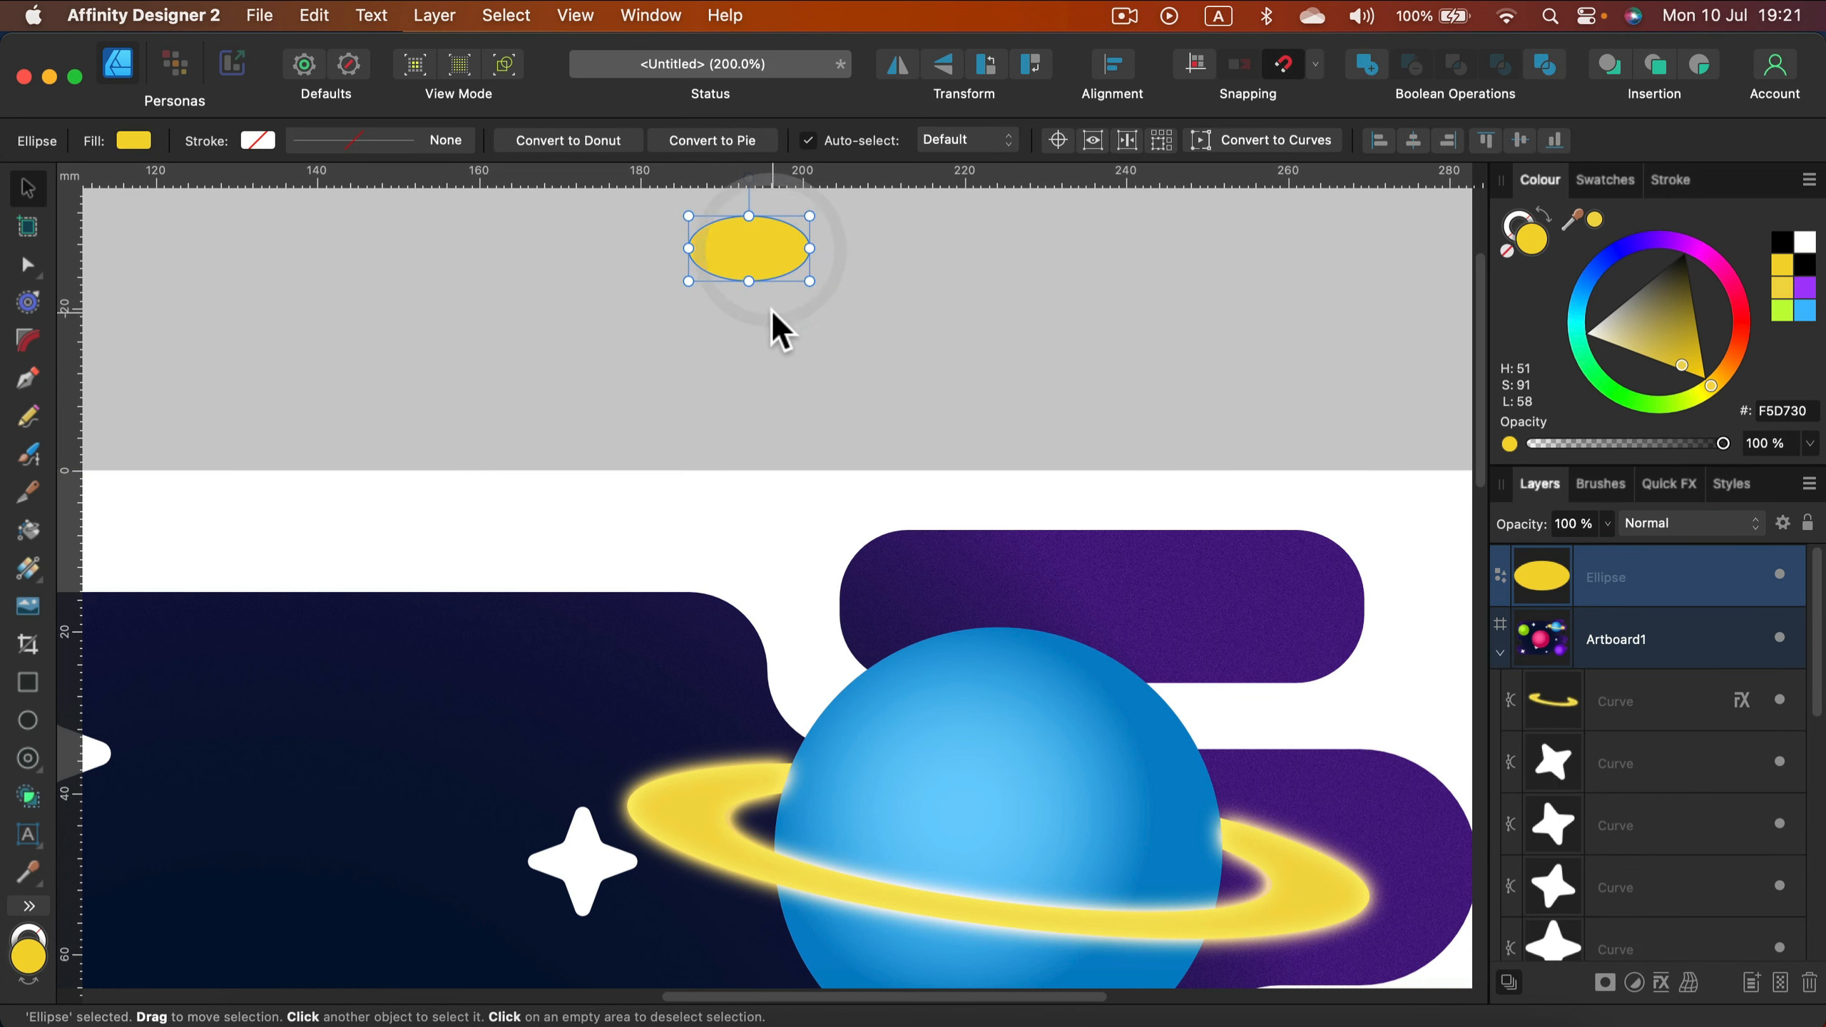
Step: Collapse Artboard1's layers, shrink the ellipse, and scatter copies in two sizes above the artboard until there are 13 ellipses
key("super+minus")
key("super+minus")
key("super+minus")
key("super+minus")
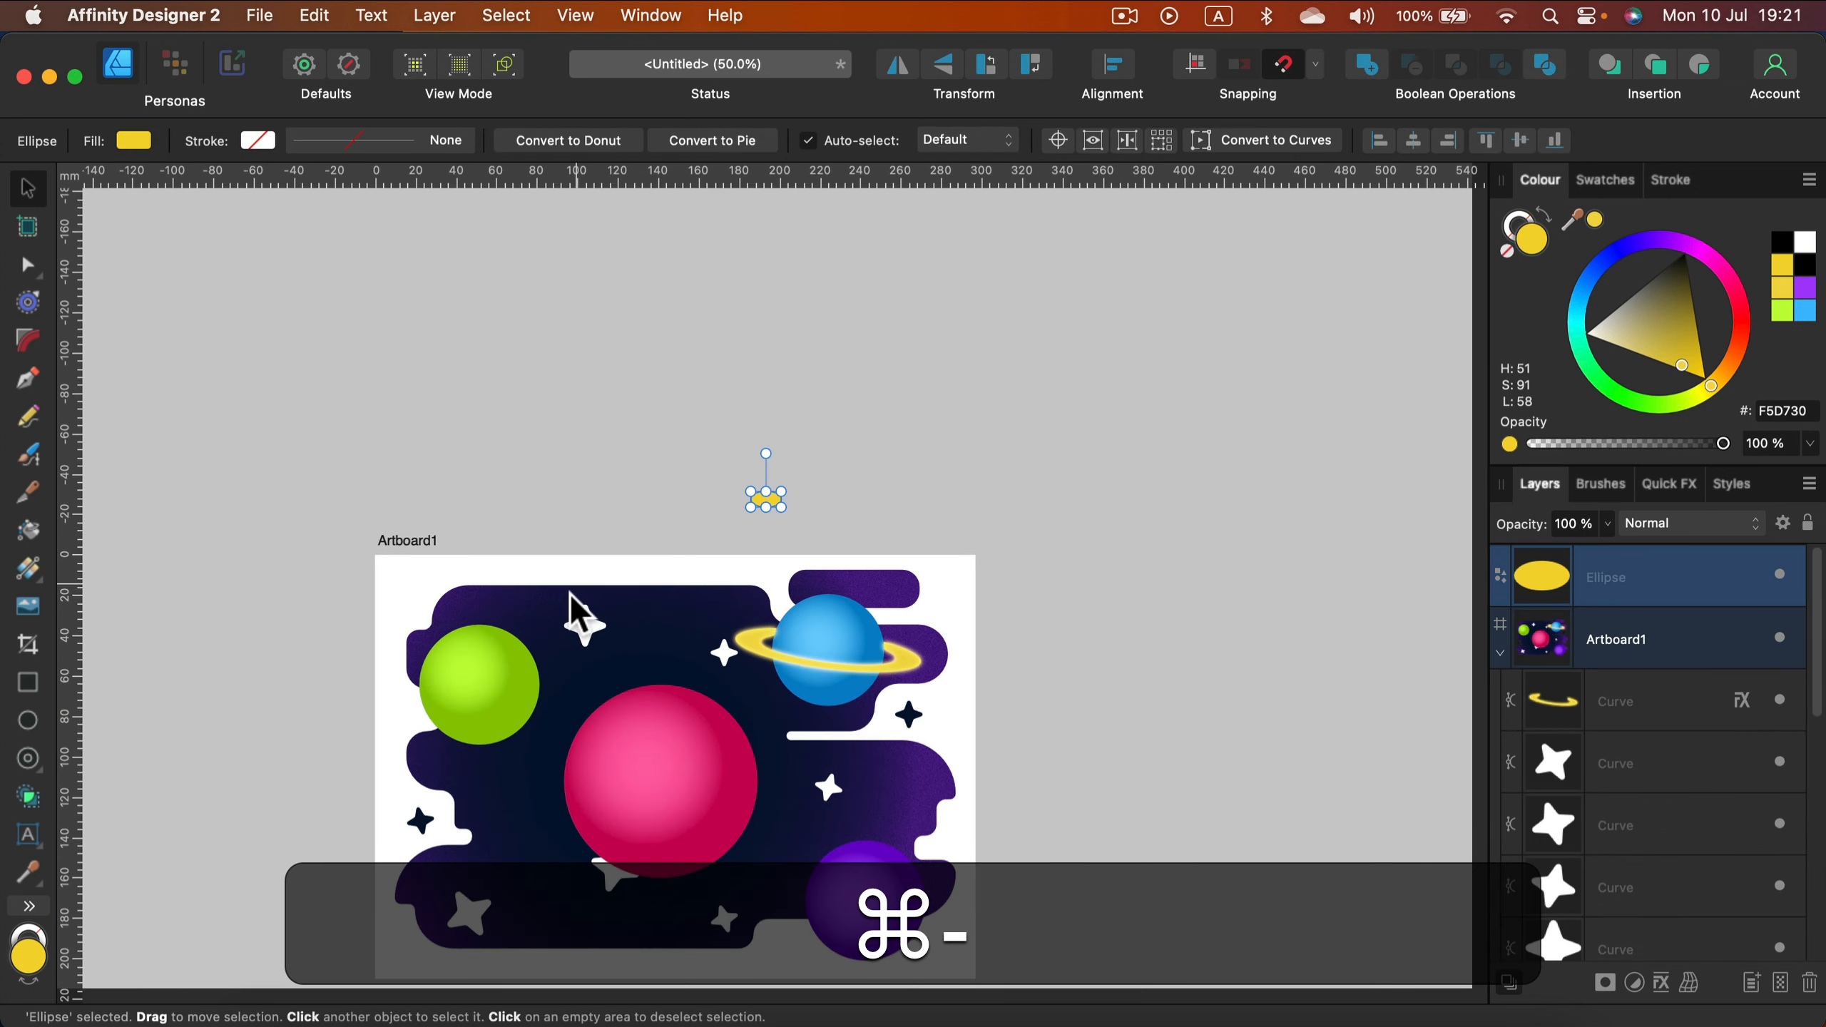
scroll(889, 934, "down", 5)
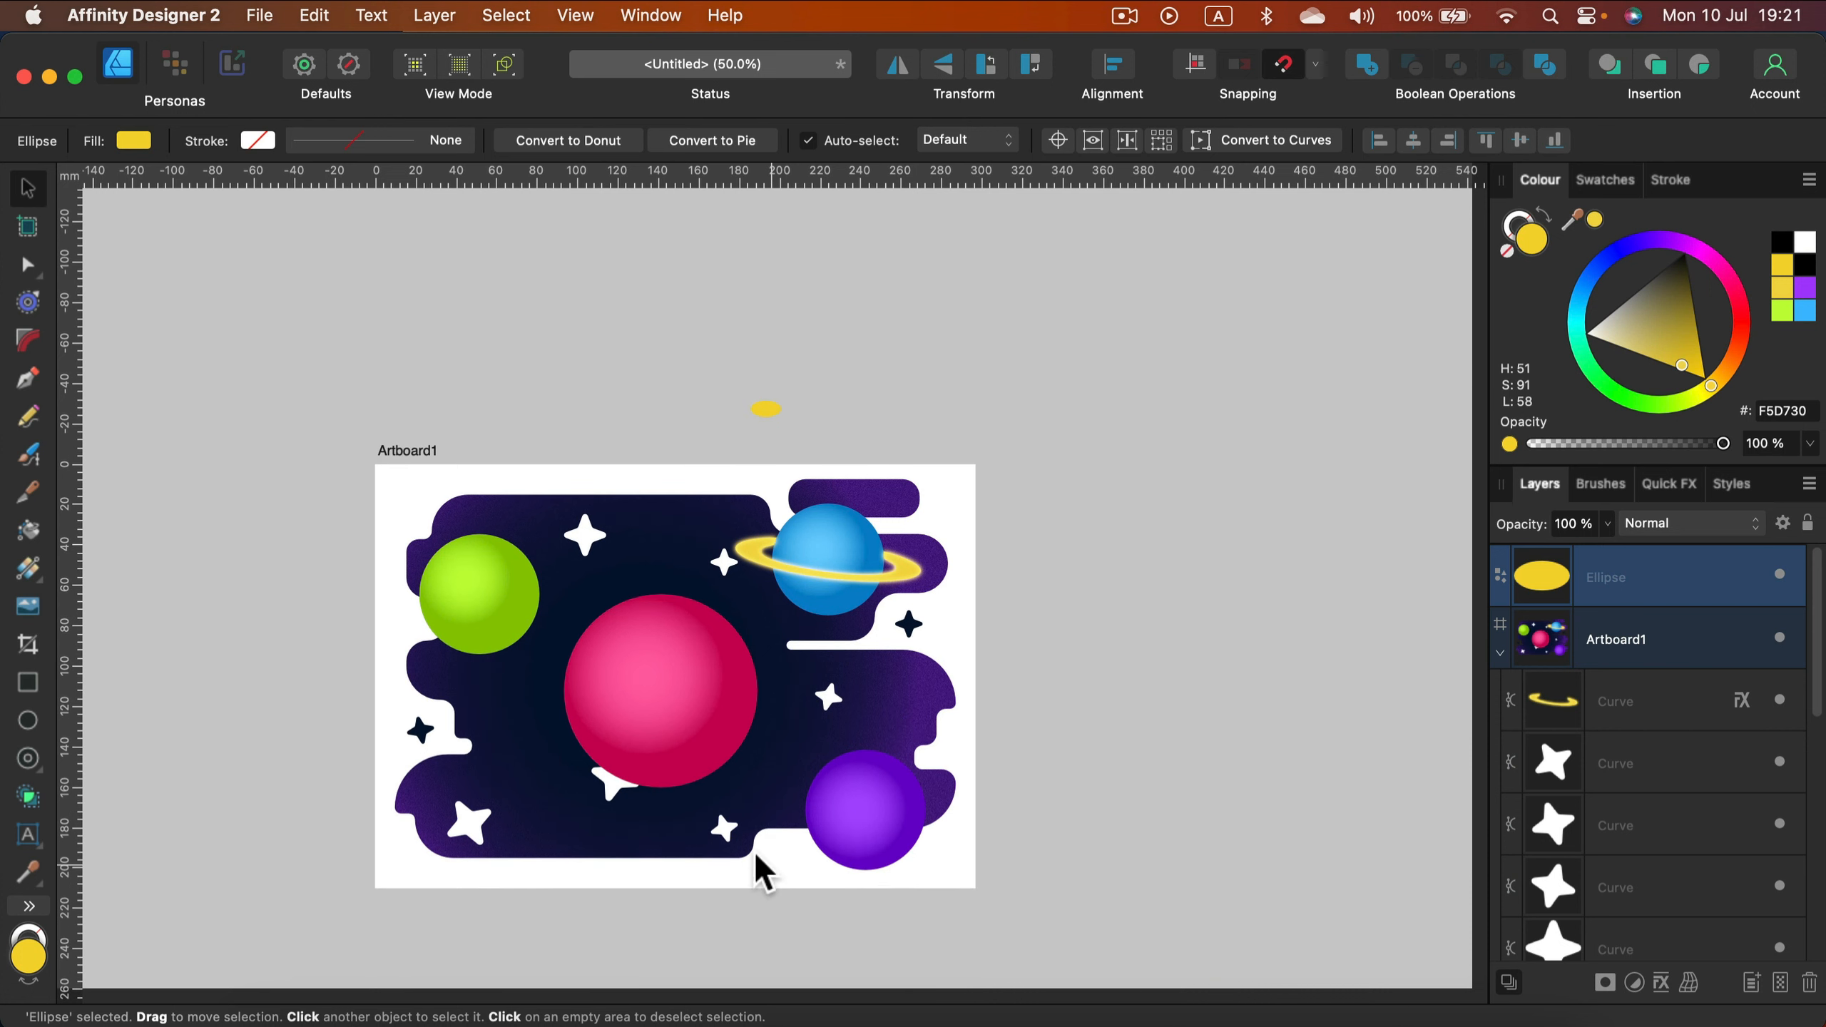
scroll(713, 734, "up", 5)
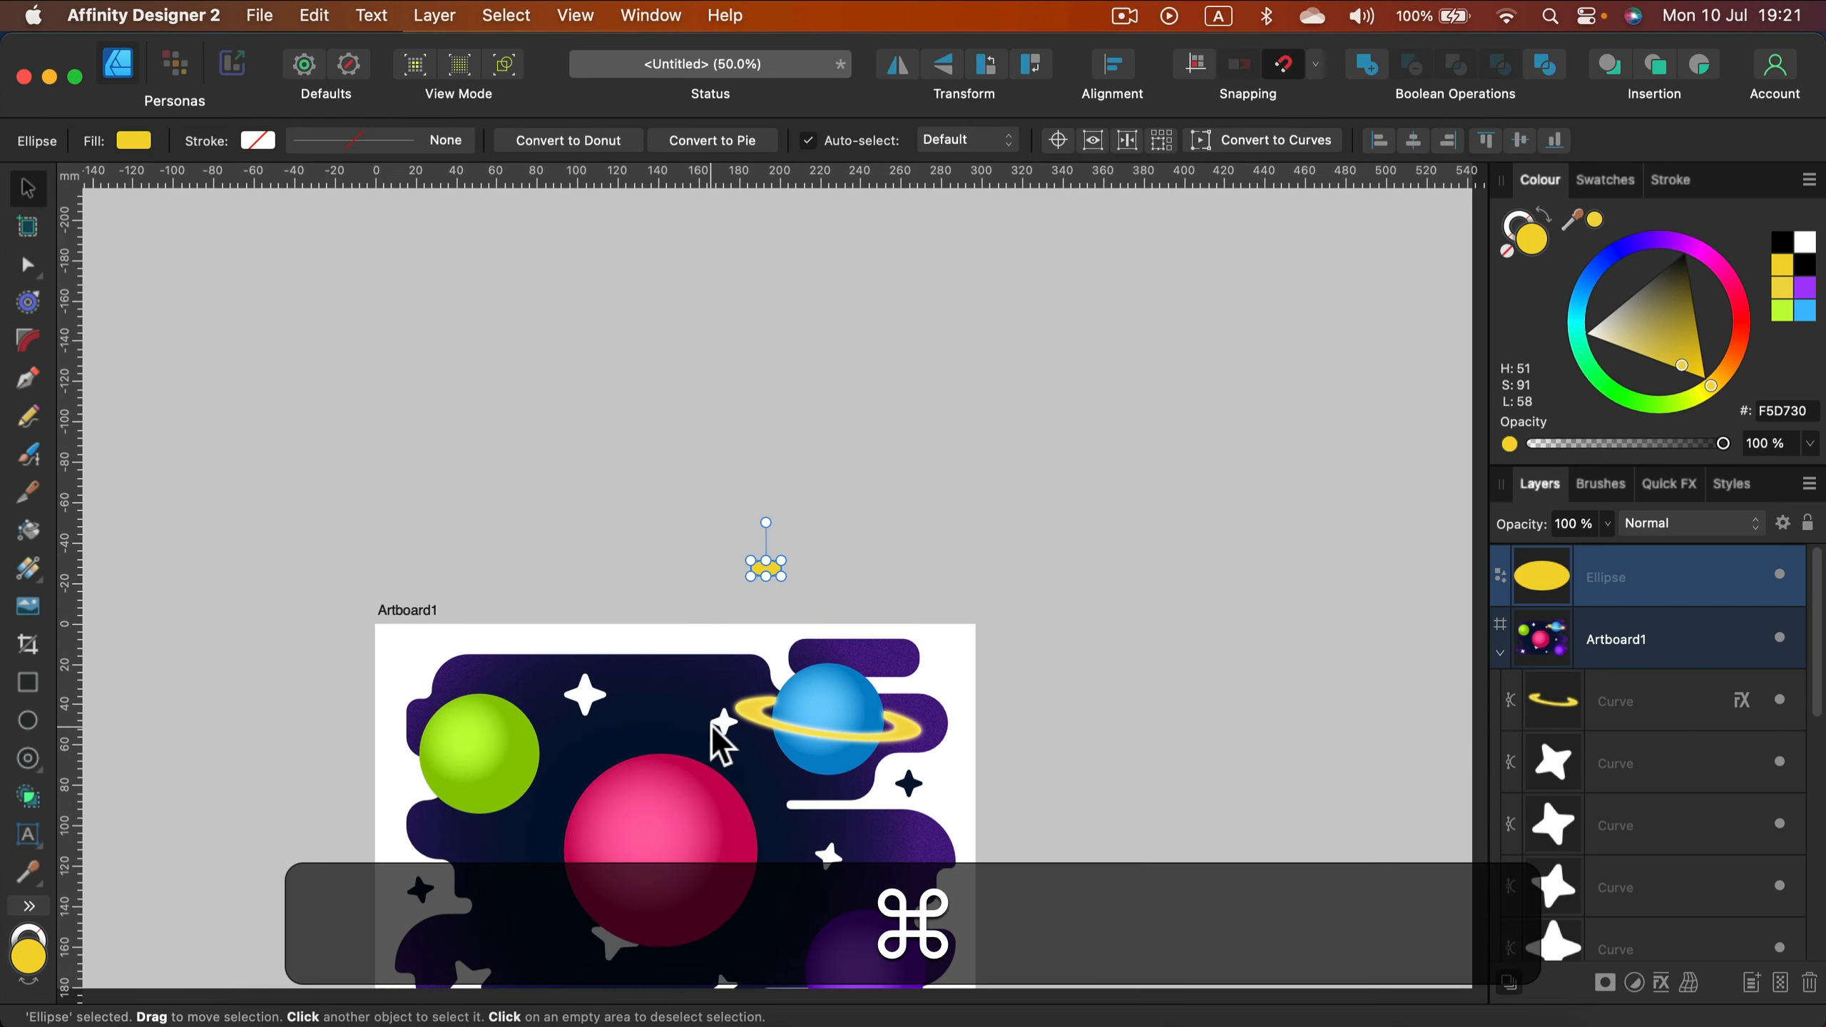
key("super+equal")
key("super+equal")
key("super+equal")
left_click(1500, 655)
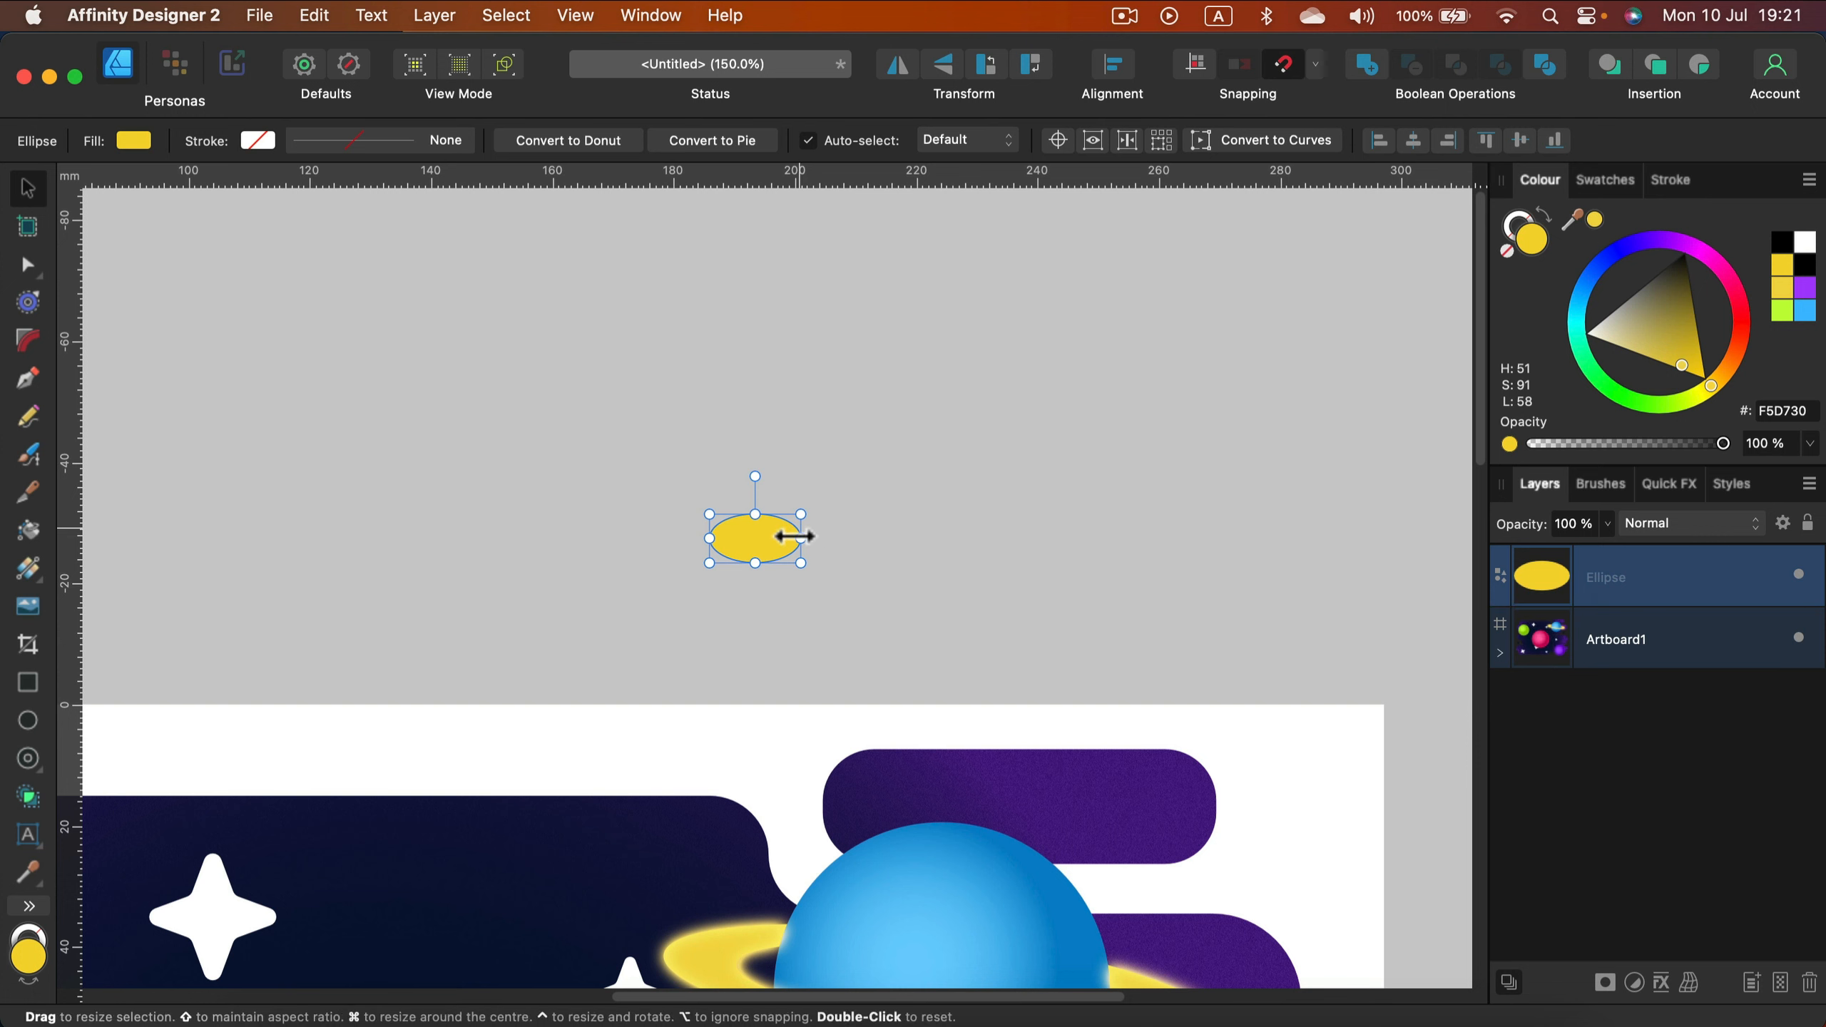
mouse_move(782, 550)
left_mouse_down()
mouse_move(781, 381)
mouse_move(763, 366)
mouse_move(838, 427)
left_mouse_up()
mouse_move(834, 428)
left_mouse_down()
mouse_move(752, 439)
mouse_move(701, 474)
mouse_move(668, 399)
mouse_move(834, 339)
left_mouse_up()
left_click_drag(831, 339, 730, 290)
left_click_drag(730, 291, 831, 391)
mouse_move(830, 388)
left_mouse_down()
mouse_move(860, 365)
mouse_move(880, 412)
left_mouse_up()
left_click_drag(826, 348, 670, 342)
left_click_drag(672, 344, 821, 294)
left_click_drag(820, 292, 609, 277)
mouse_move(609, 276)
left_mouse_down()
mouse_move(607, 365)
mouse_move(581, 381)
mouse_move(632, 482)
mouse_move(814, 493)
left_mouse_up()
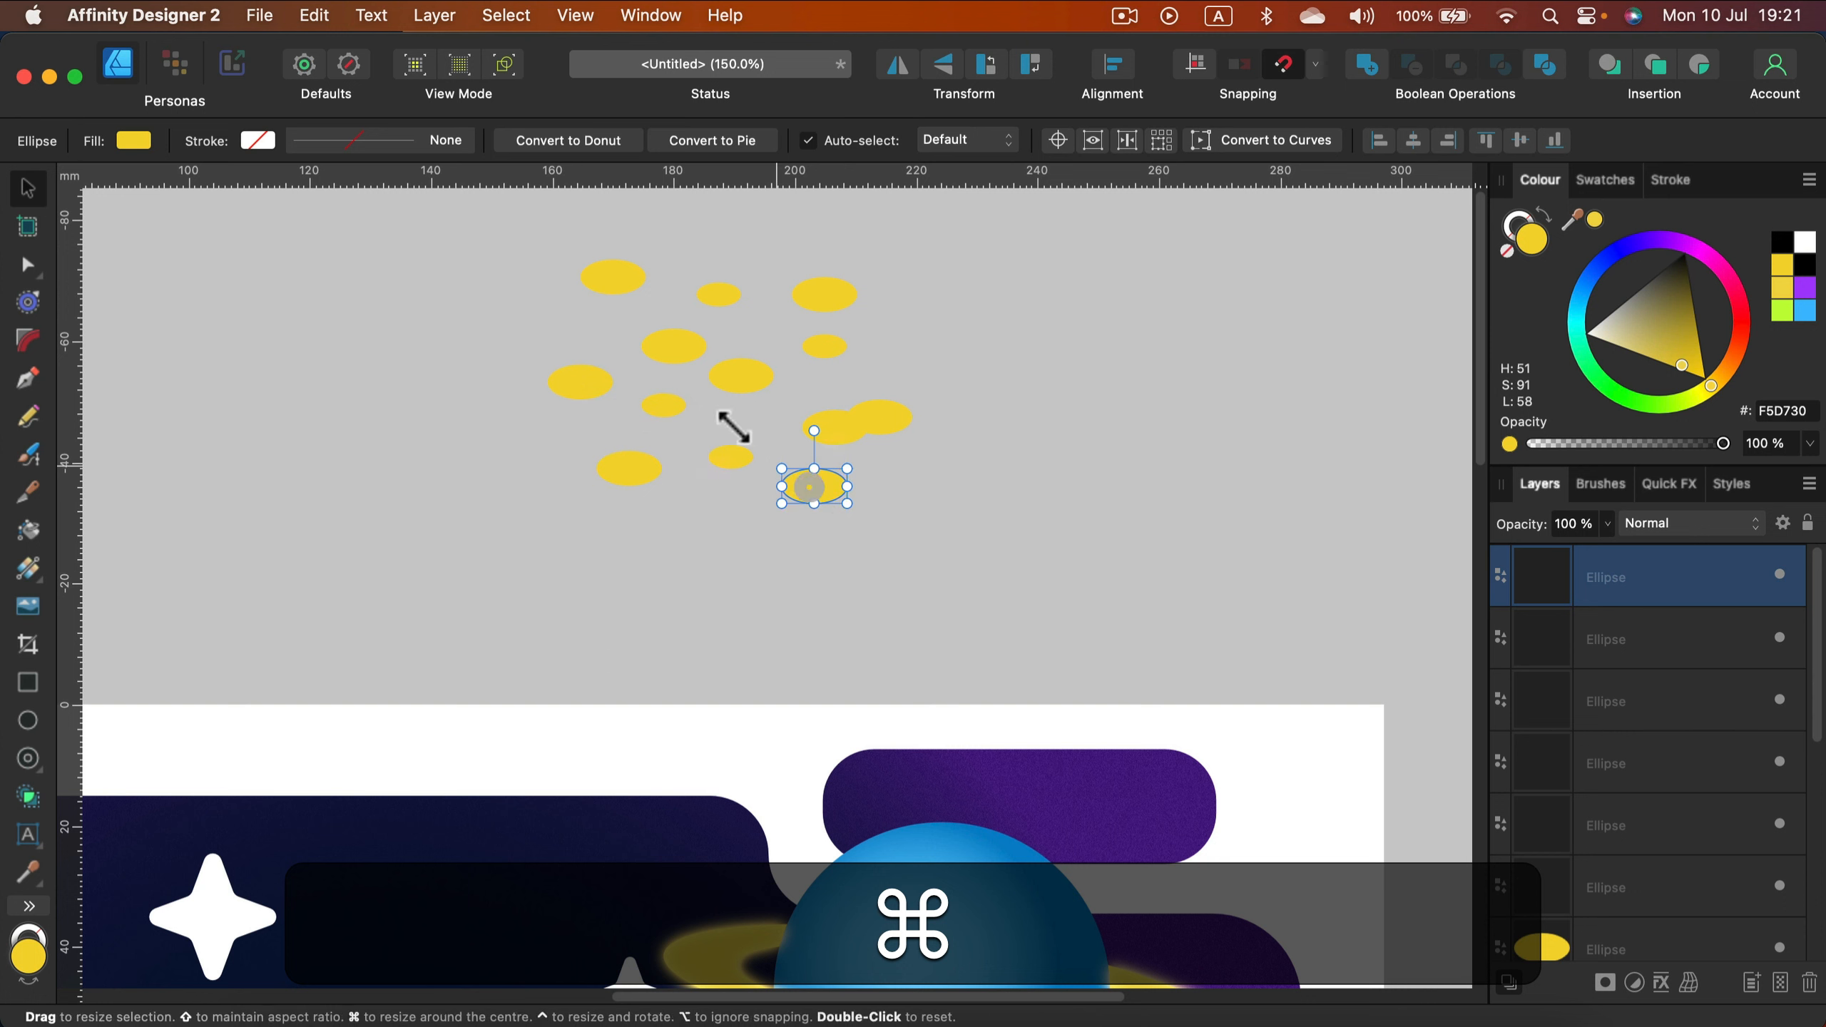
Step: Skew all 13 yellow ellipses so they slope upward to the right, and merge them with the Boolean Add operation
left_click(505, 258)
mouse_move(501, 226)
left_mouse_down()
mouse_move(896, 478)
mouse_move(1007, 605)
left_mouse_up()
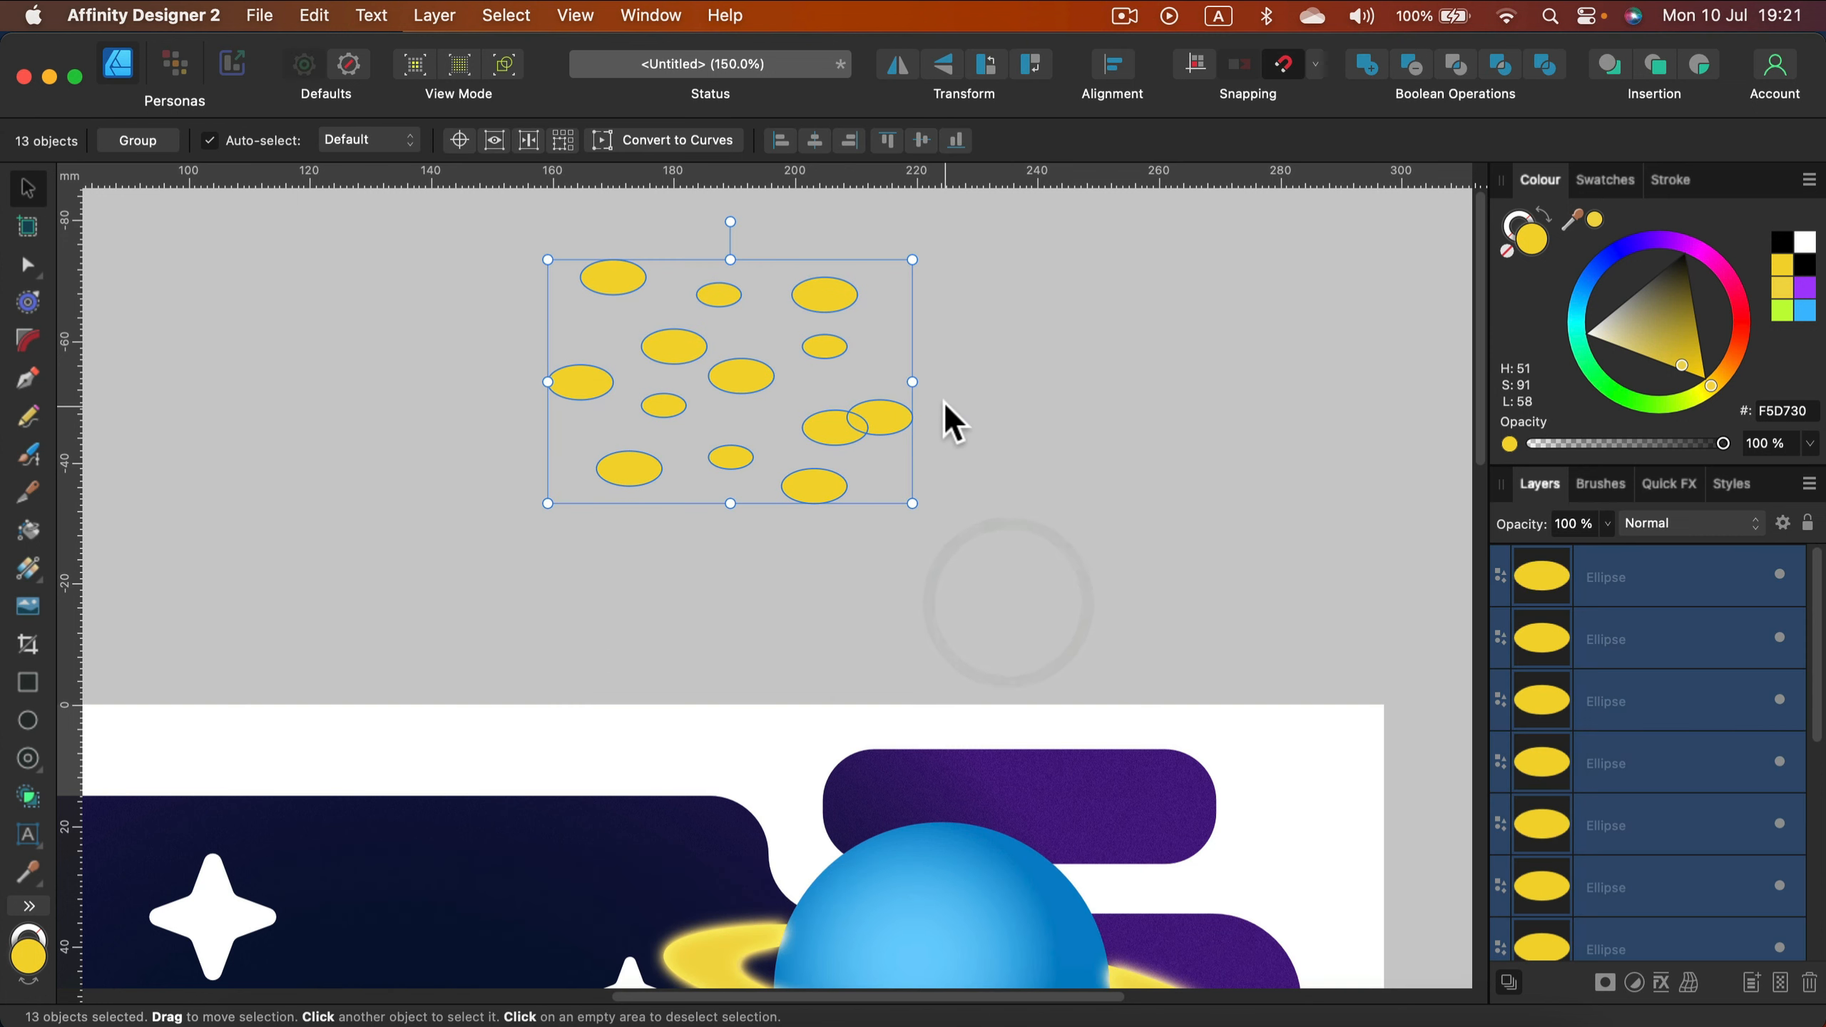
left_click_drag(927, 365, 924, 301)
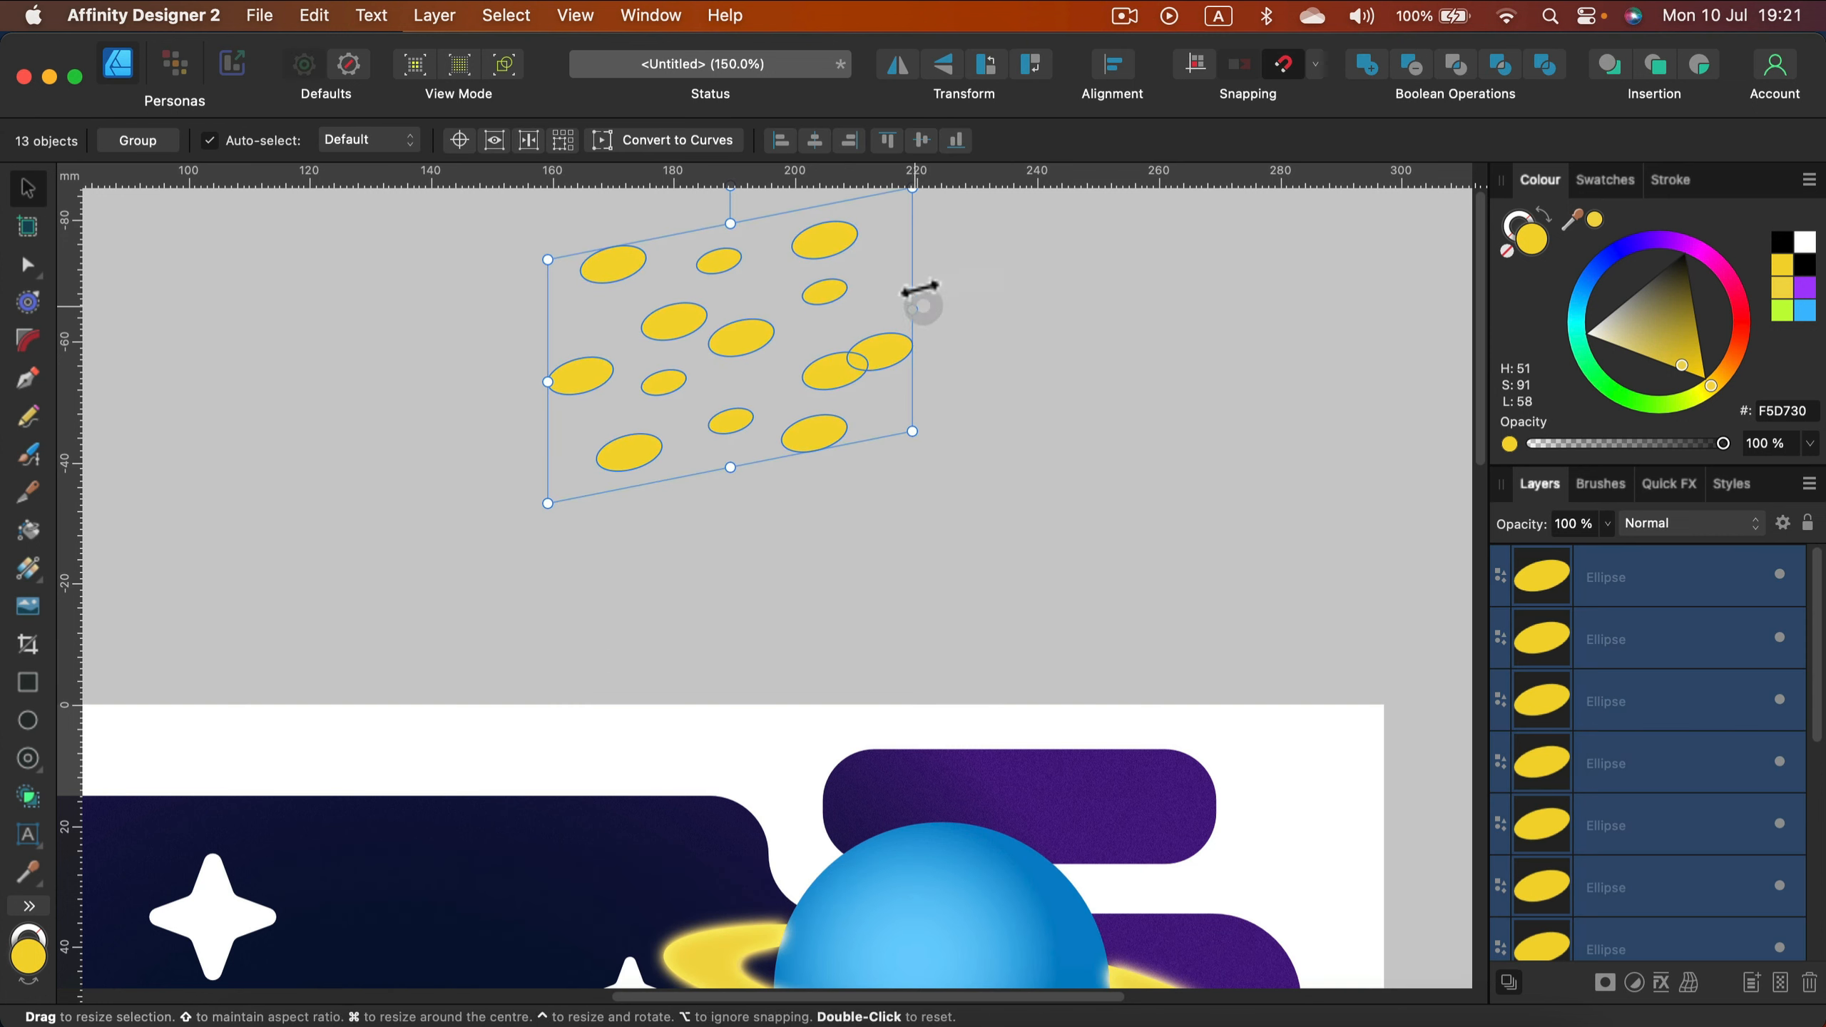
left_click(1366, 65)
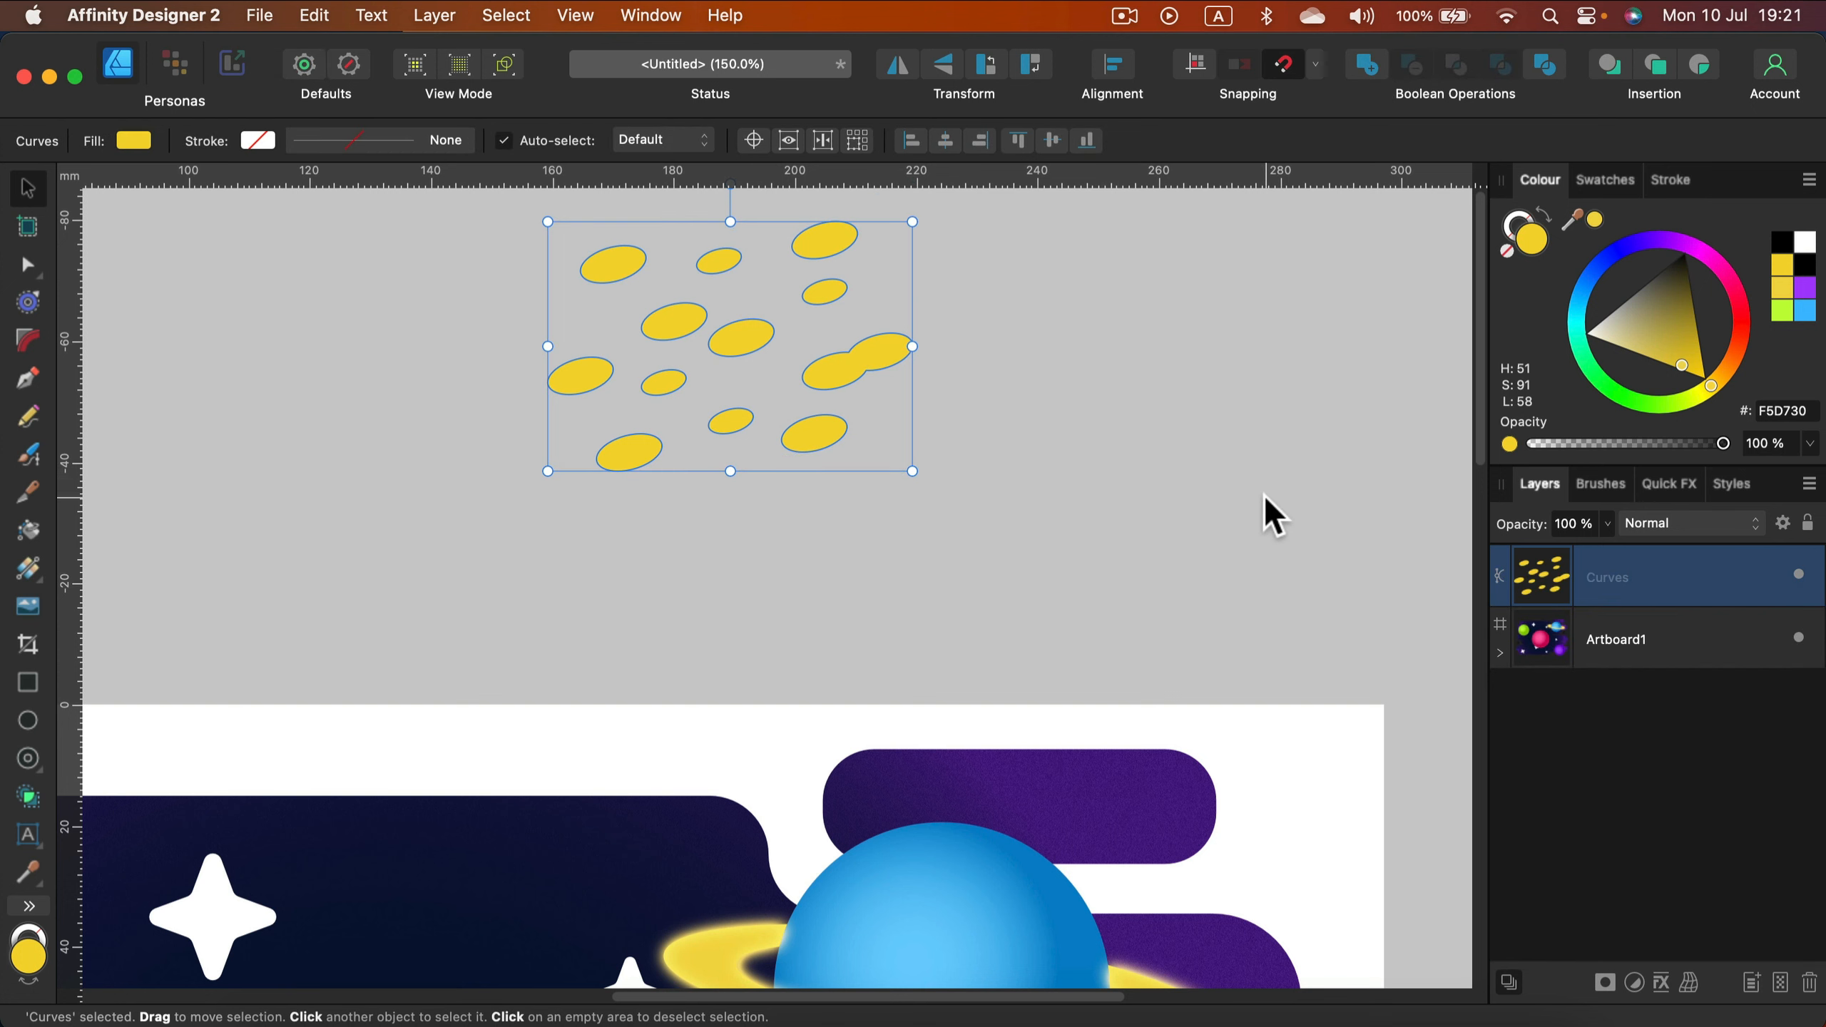
Step: Recolour the merged yellow spots with blue 2085D9 sampled from the screen, and move them over the ringed blue planet
scroll(1267, 510, "down", 3)
left_click_drag(1572, 220, 1034, 740)
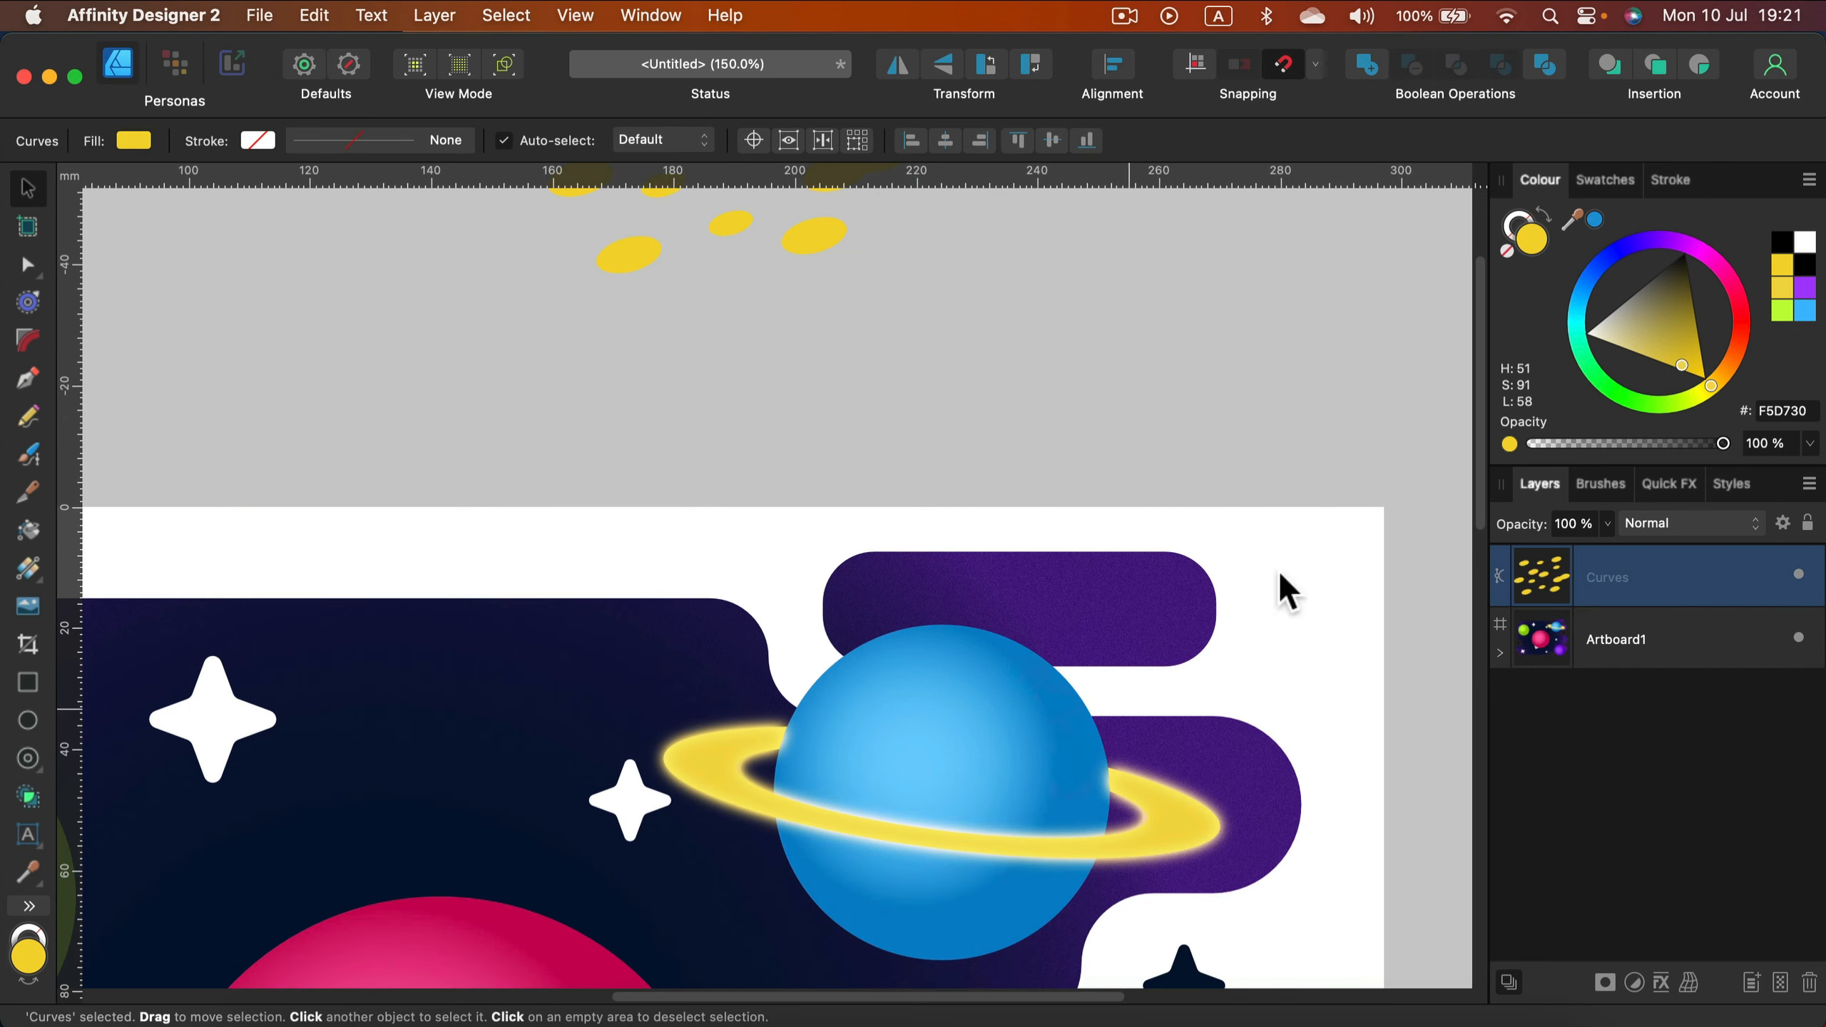
left_click(1595, 218)
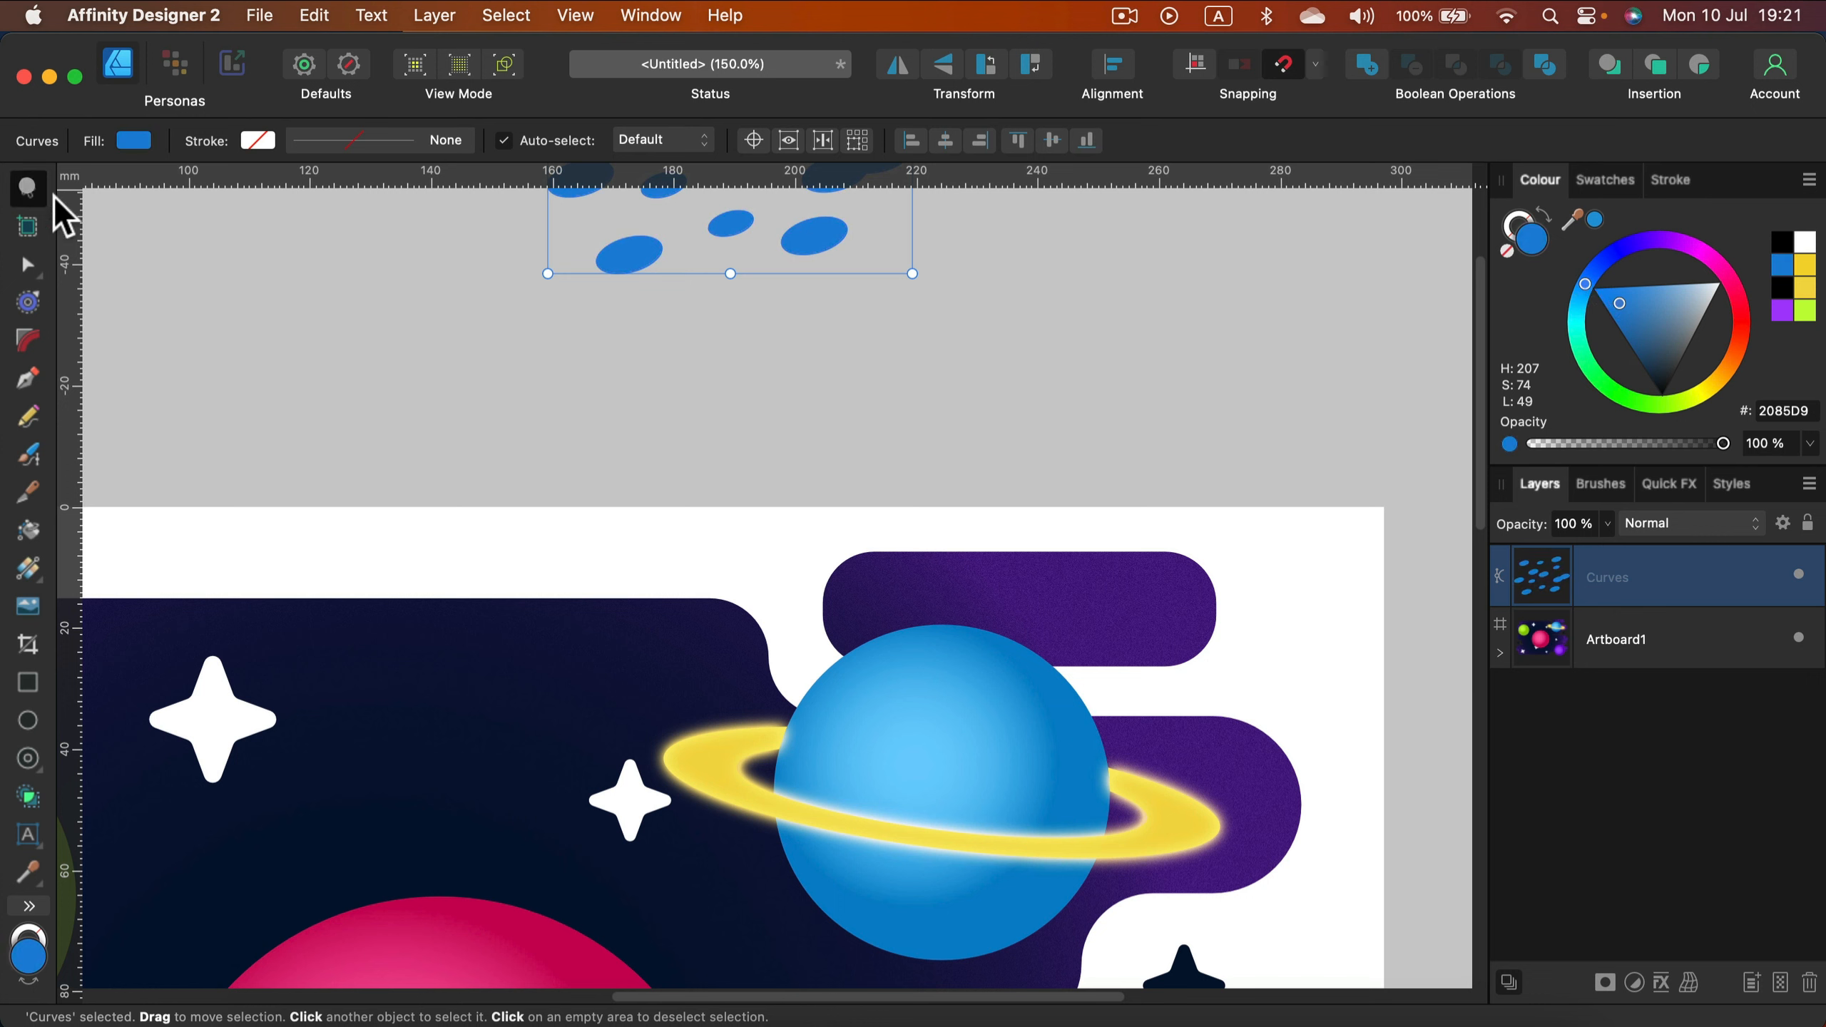
left_click_drag(834, 234, 1033, 888)
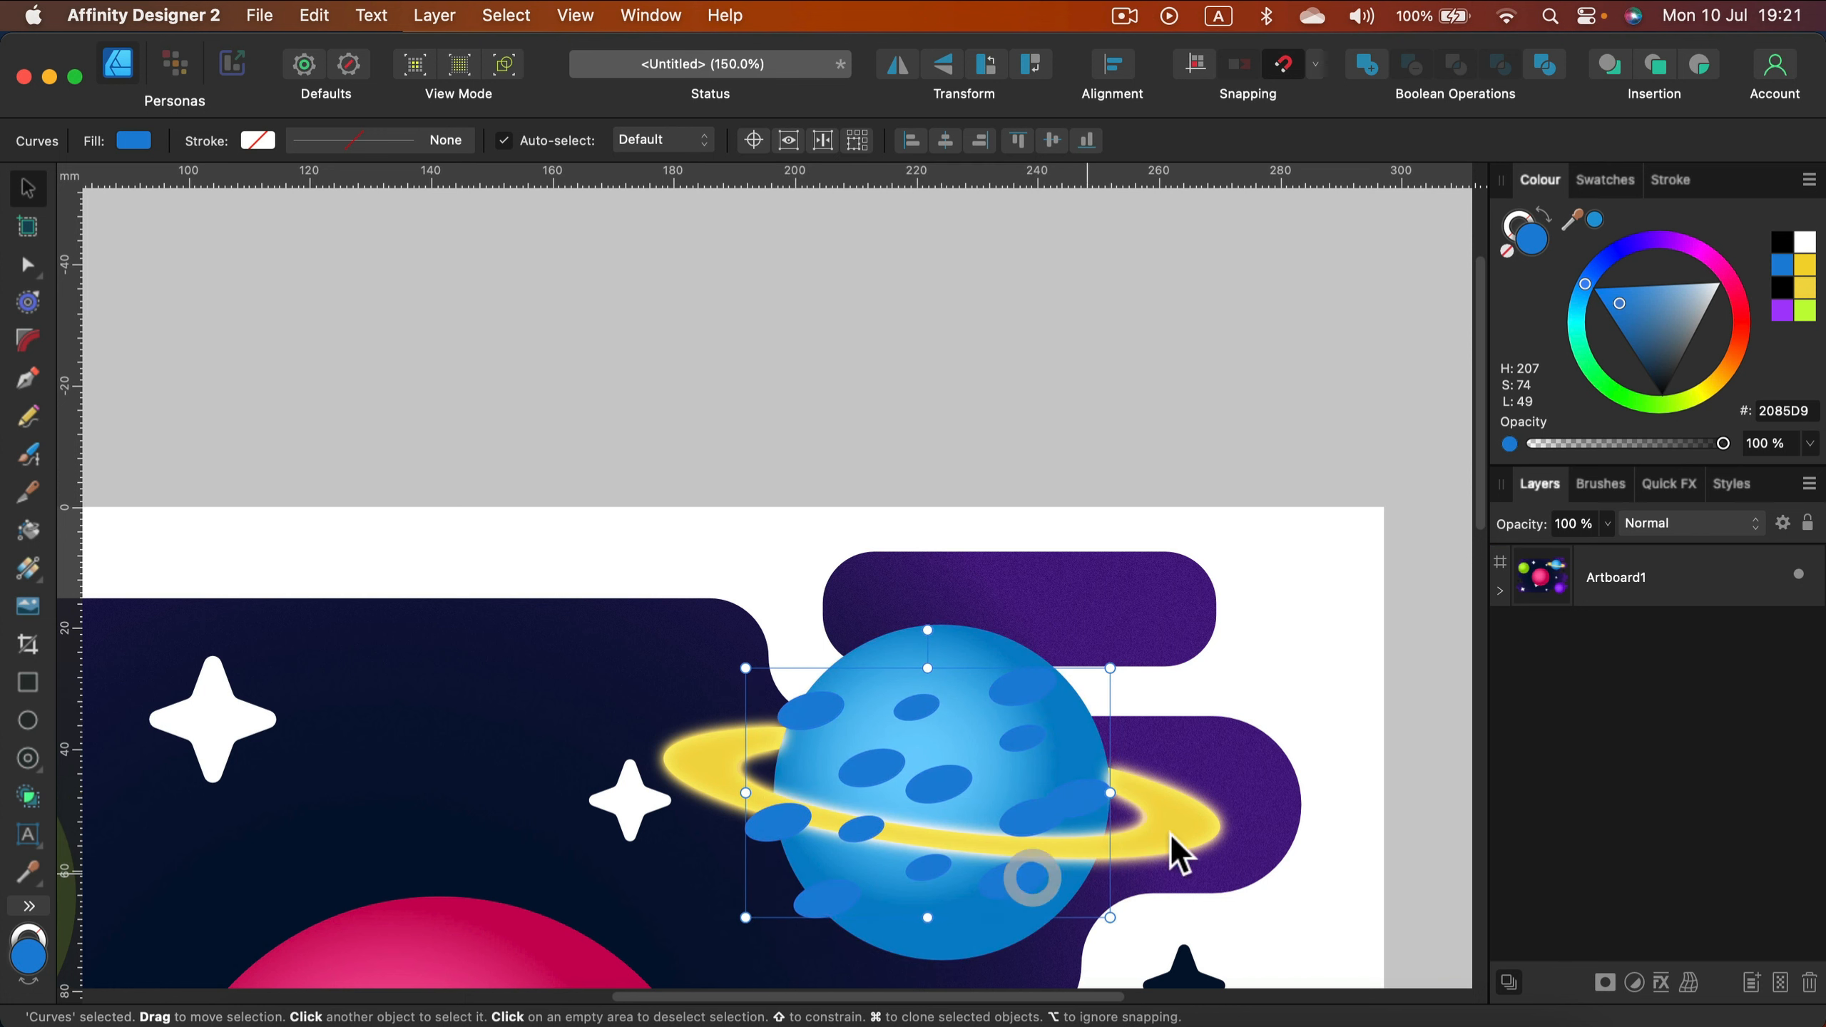
scroll(1056, 795, "down", 5)
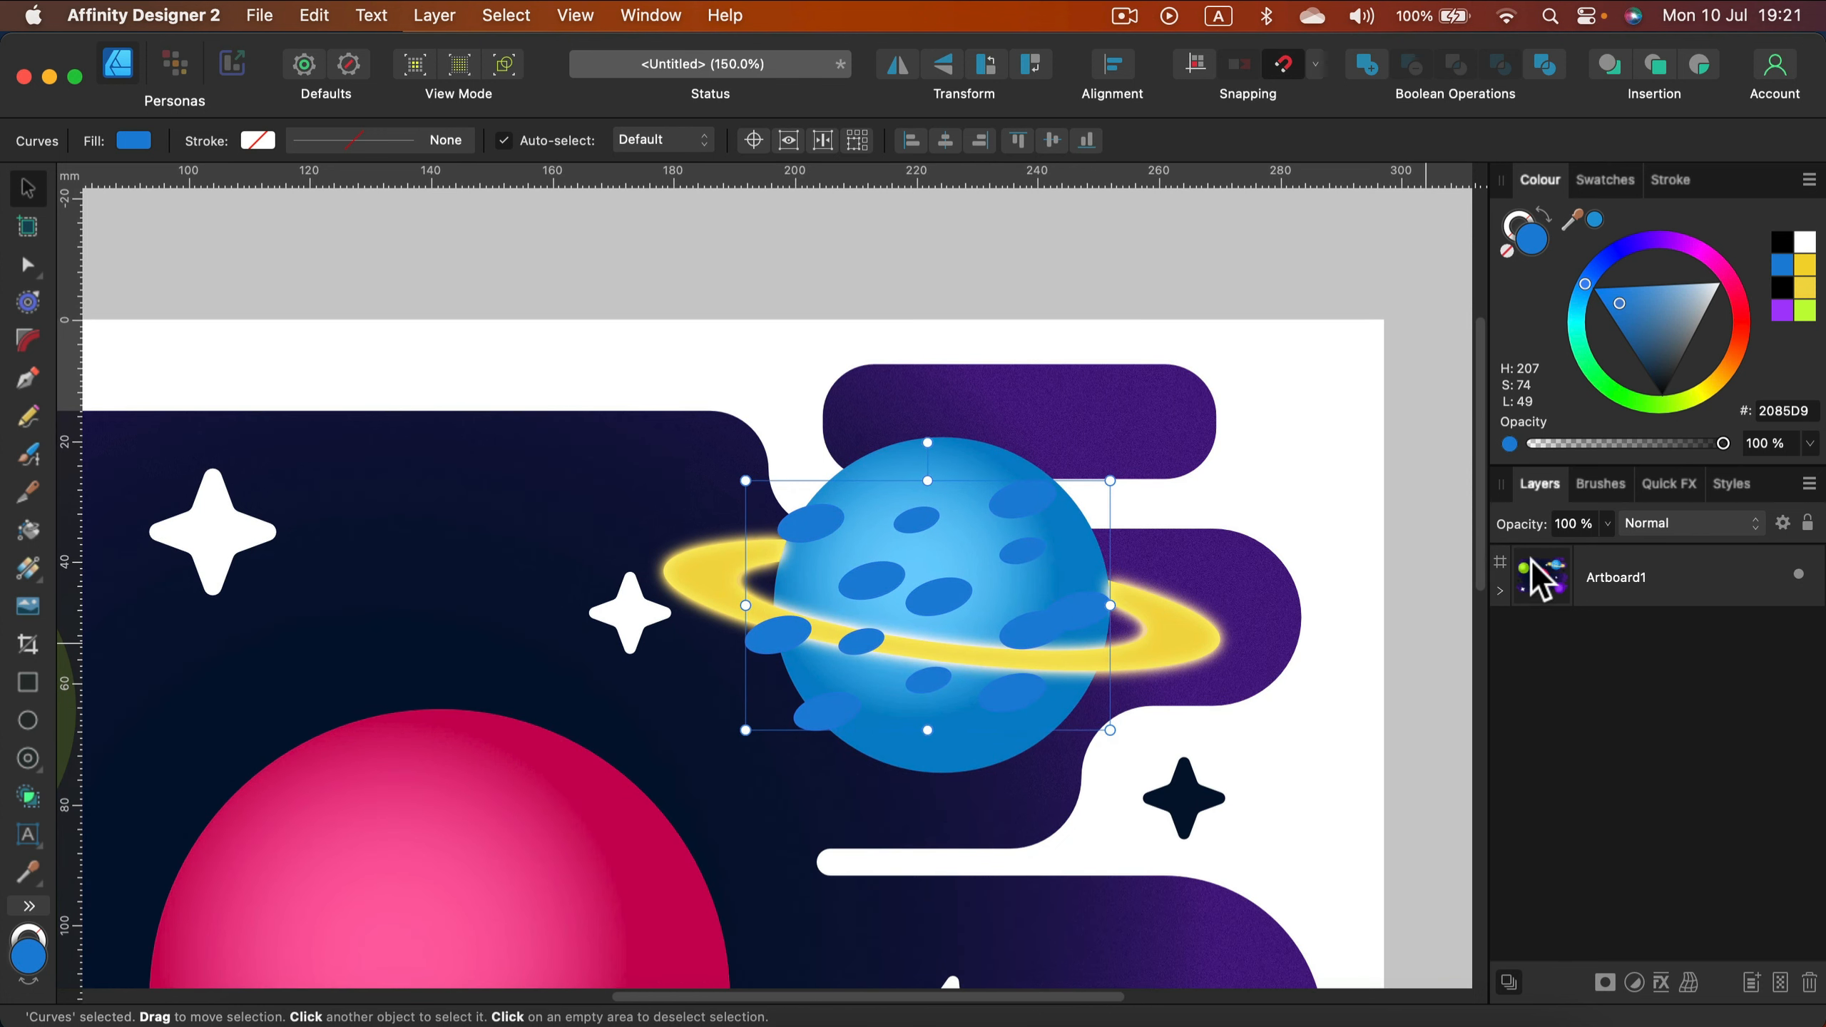
Step: Expand Artboard1's layers and apply a Fish Eye warp of 73 % to the blue spots
left_click(1500, 593)
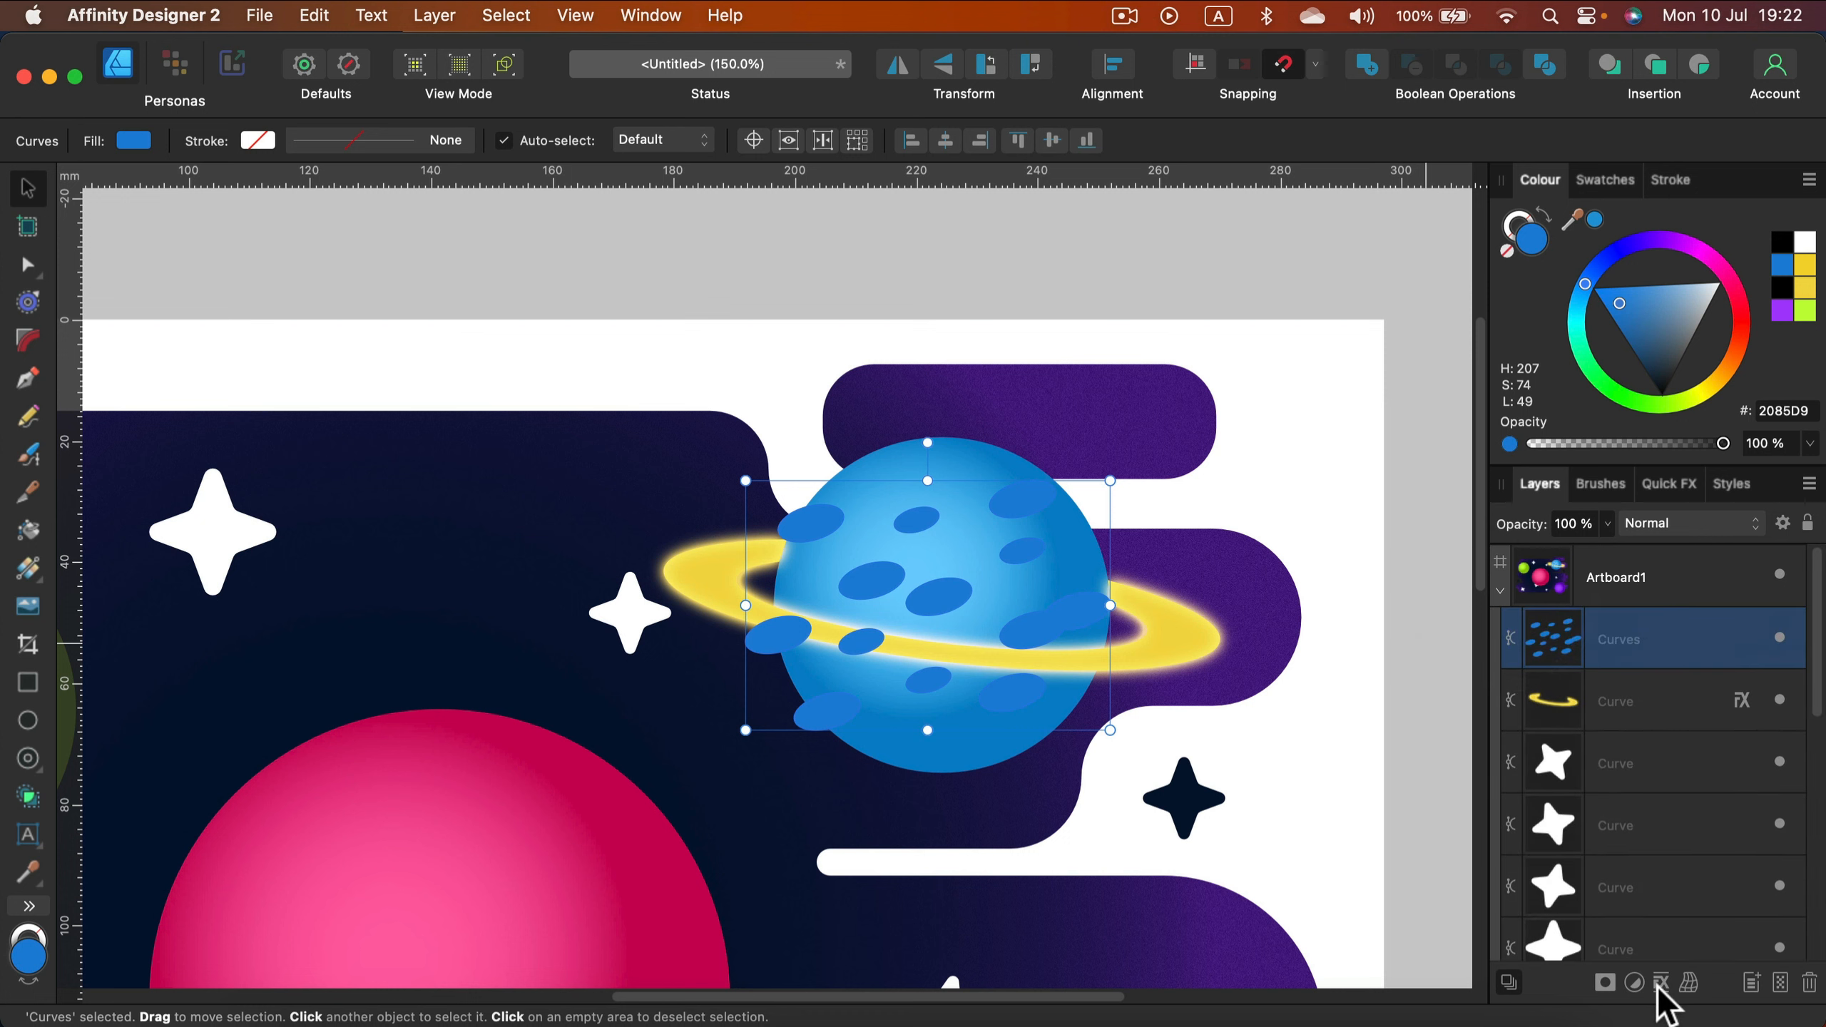
left_click(1686, 986)
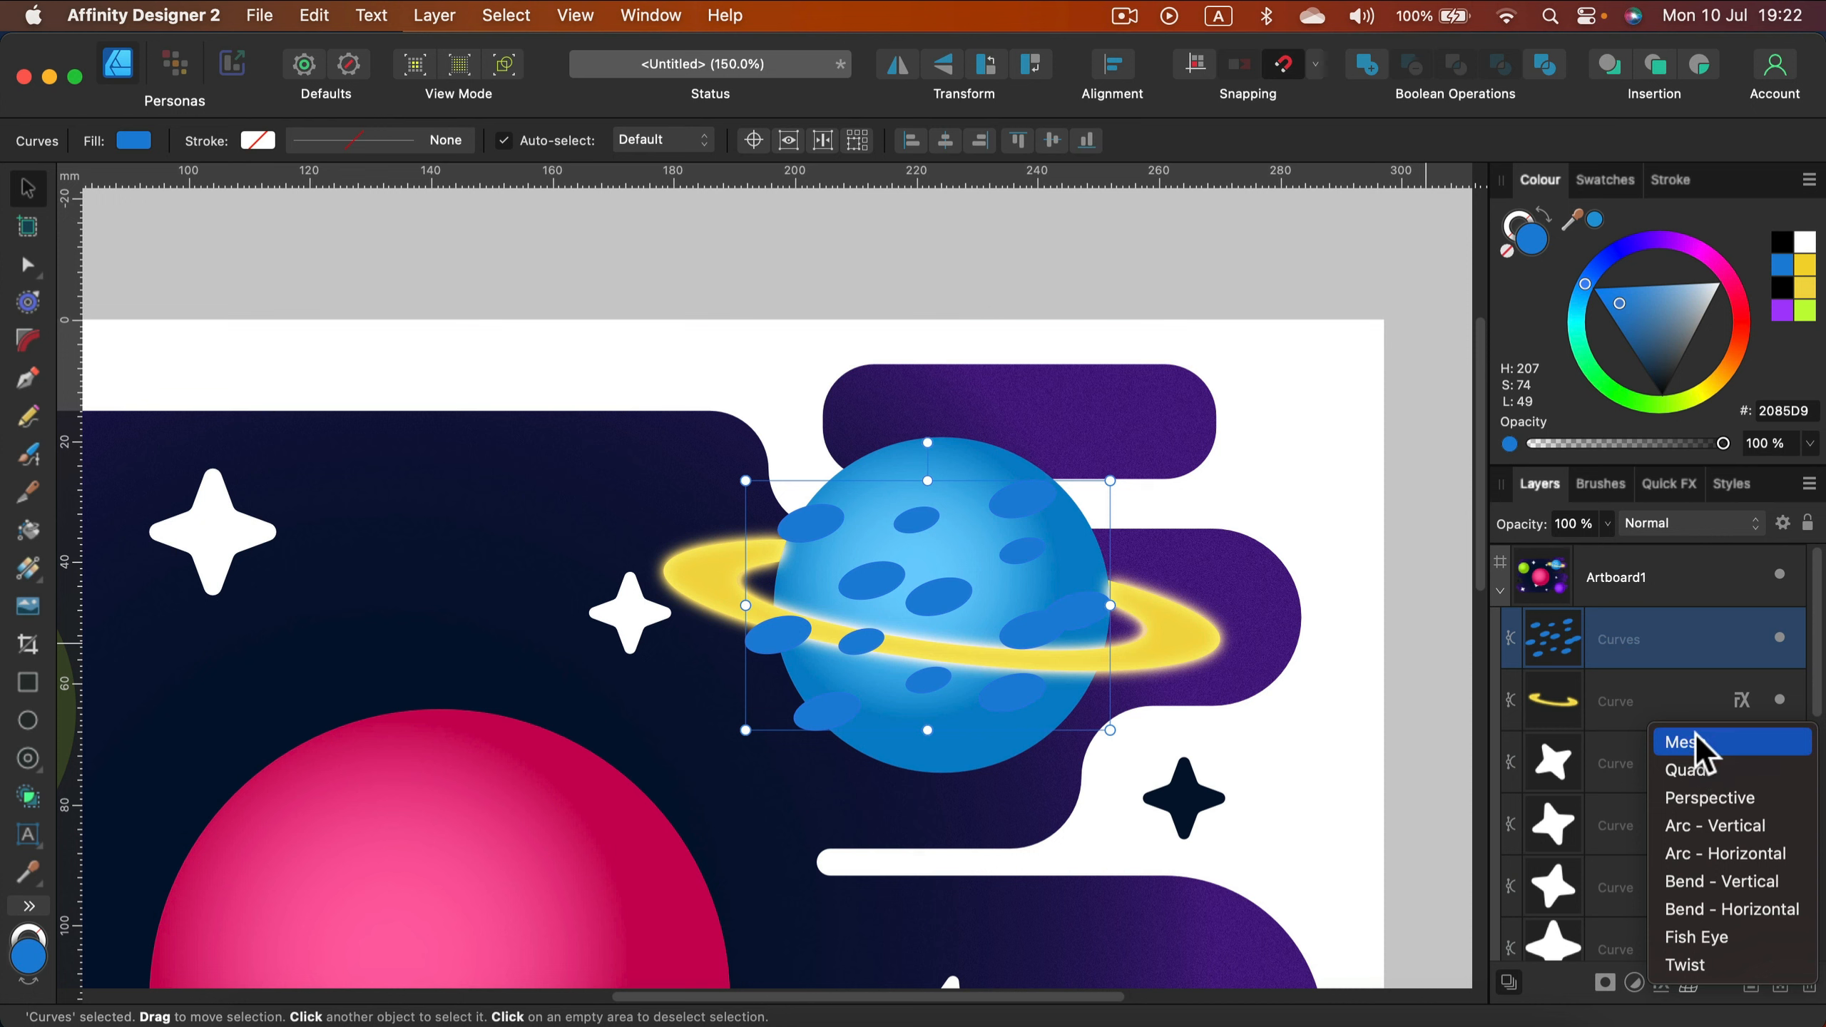
left_click(1719, 937)
left_click(361, 140)
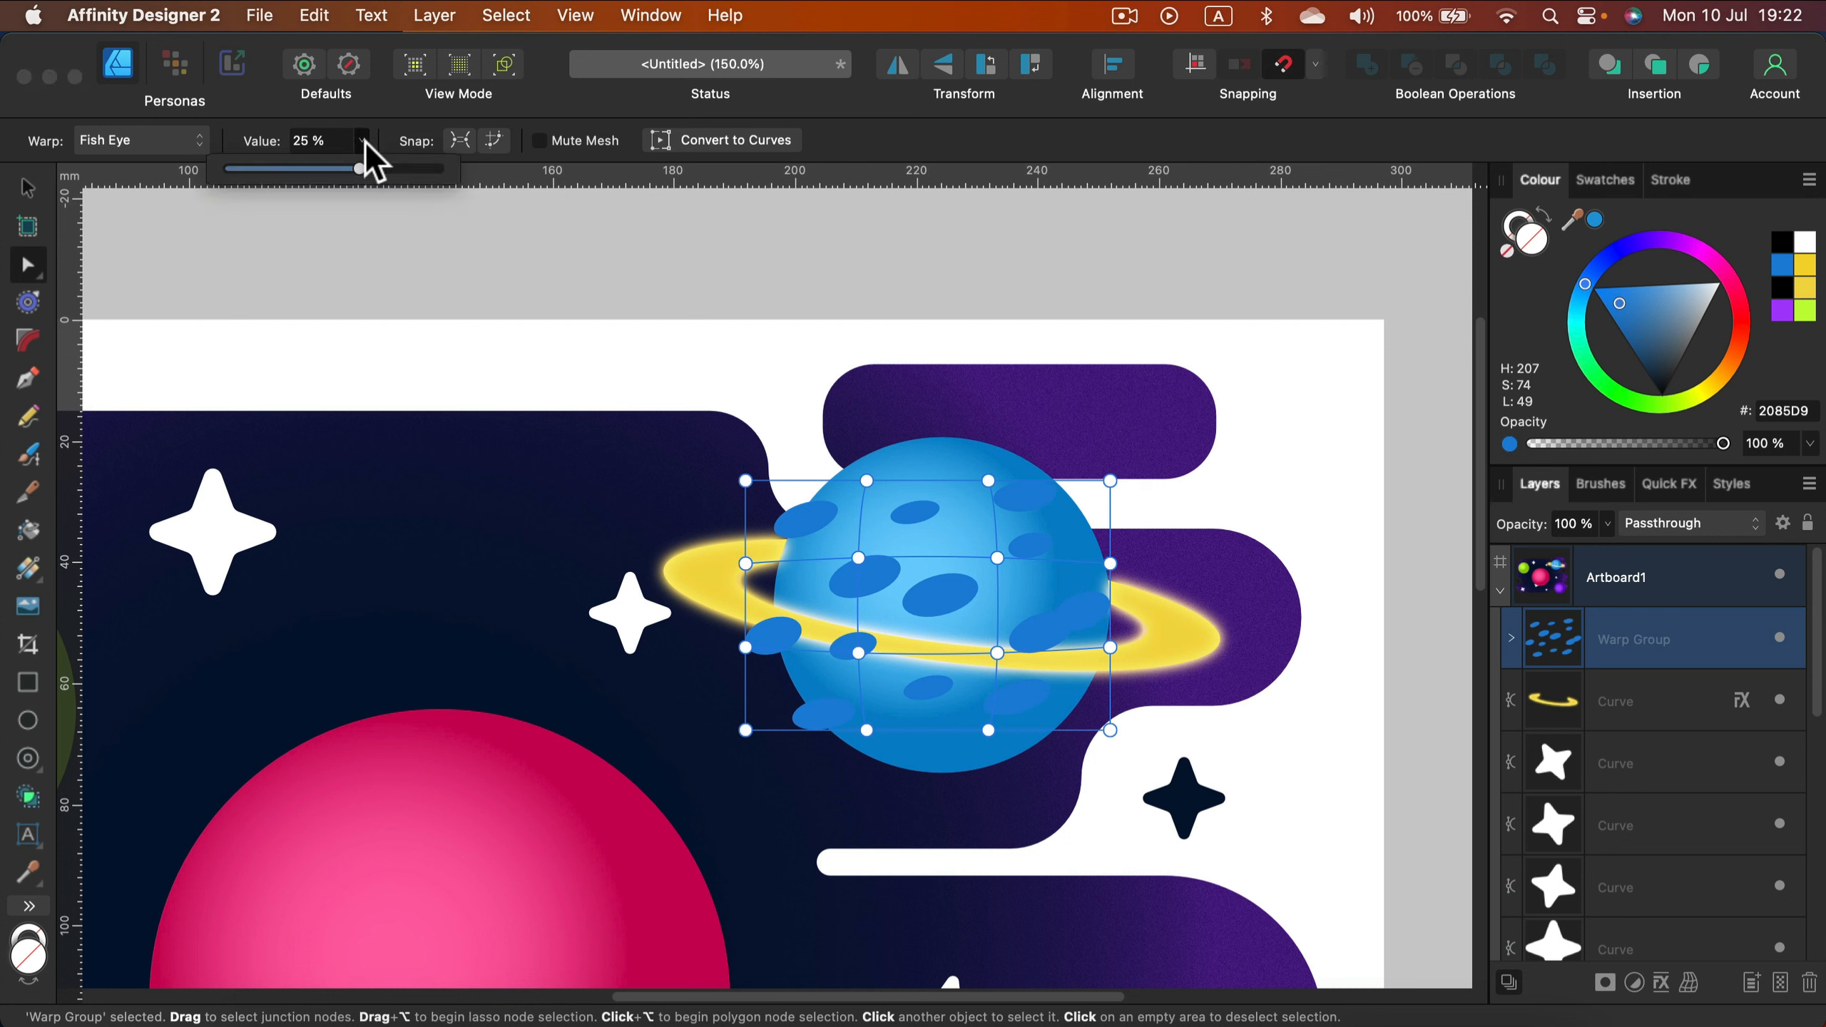
left_click_drag(360, 168, 419, 195)
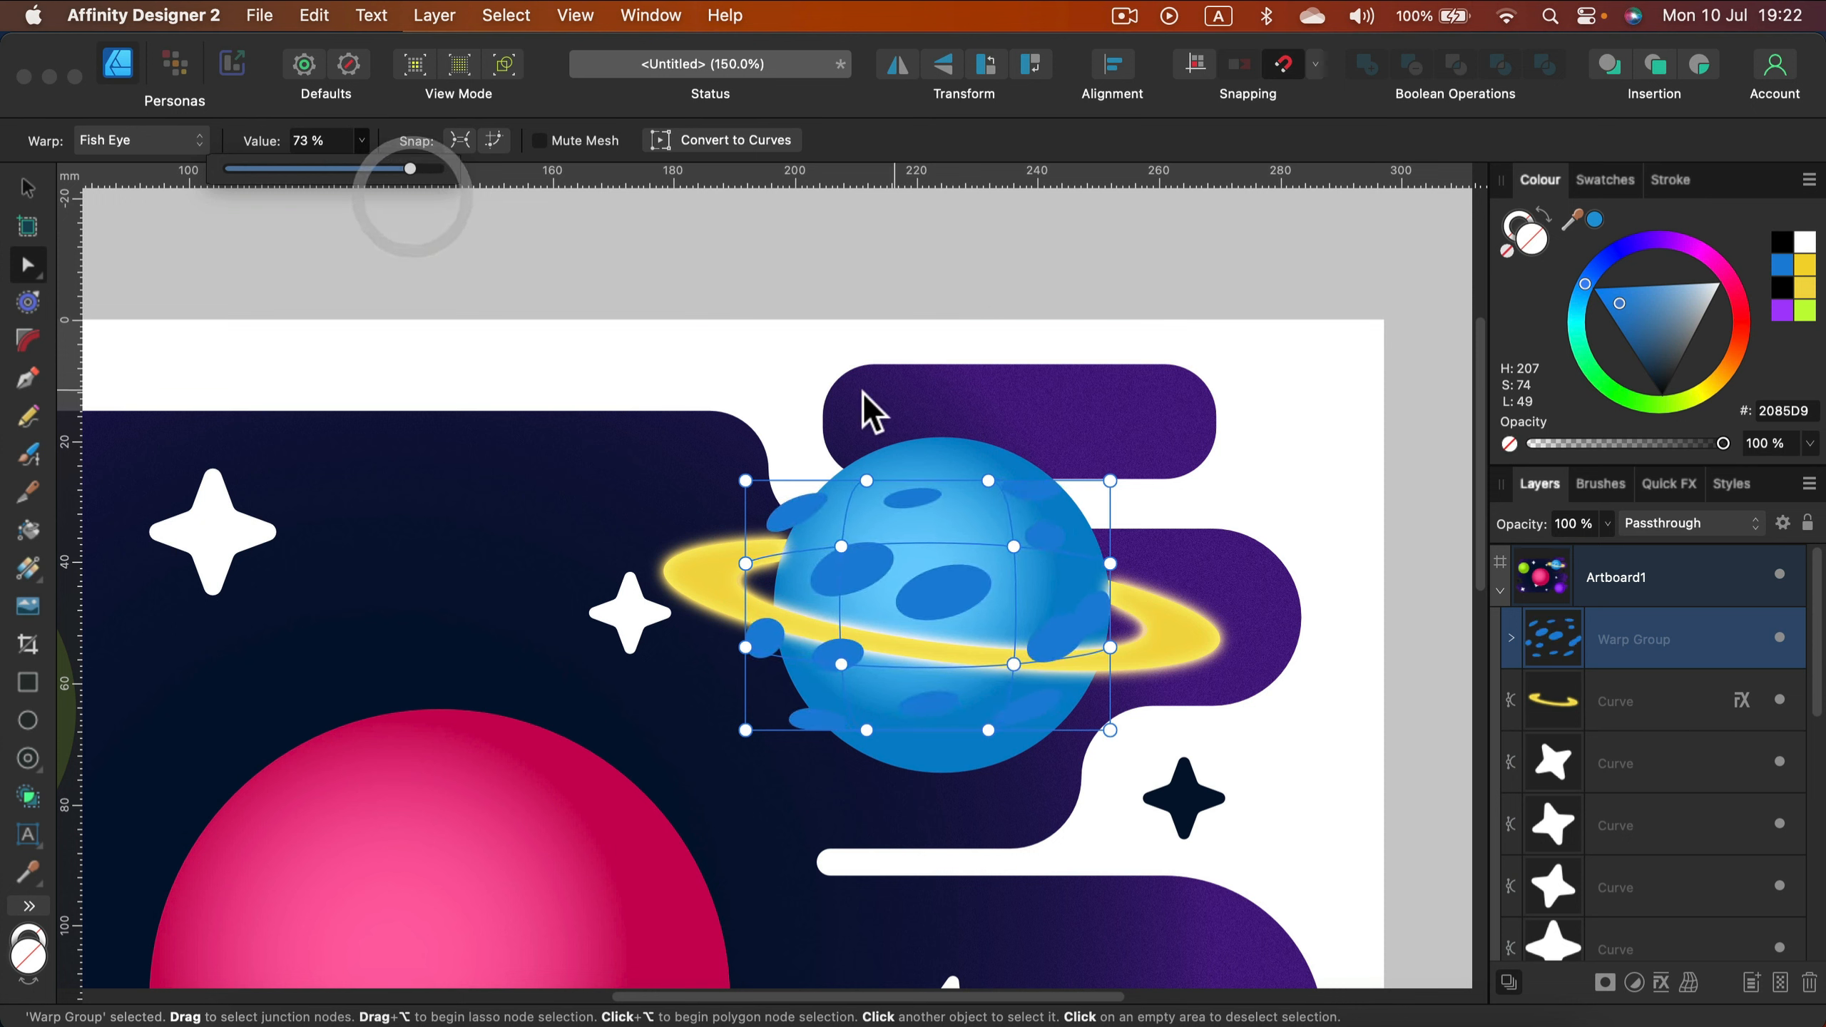
Step: Stretch the warped spots slightly upward and downward so they span more of the blue planet's height
left_click(27, 187)
left_click_drag(929, 478, 929, 464)
left_click_drag(929, 732, 933, 749)
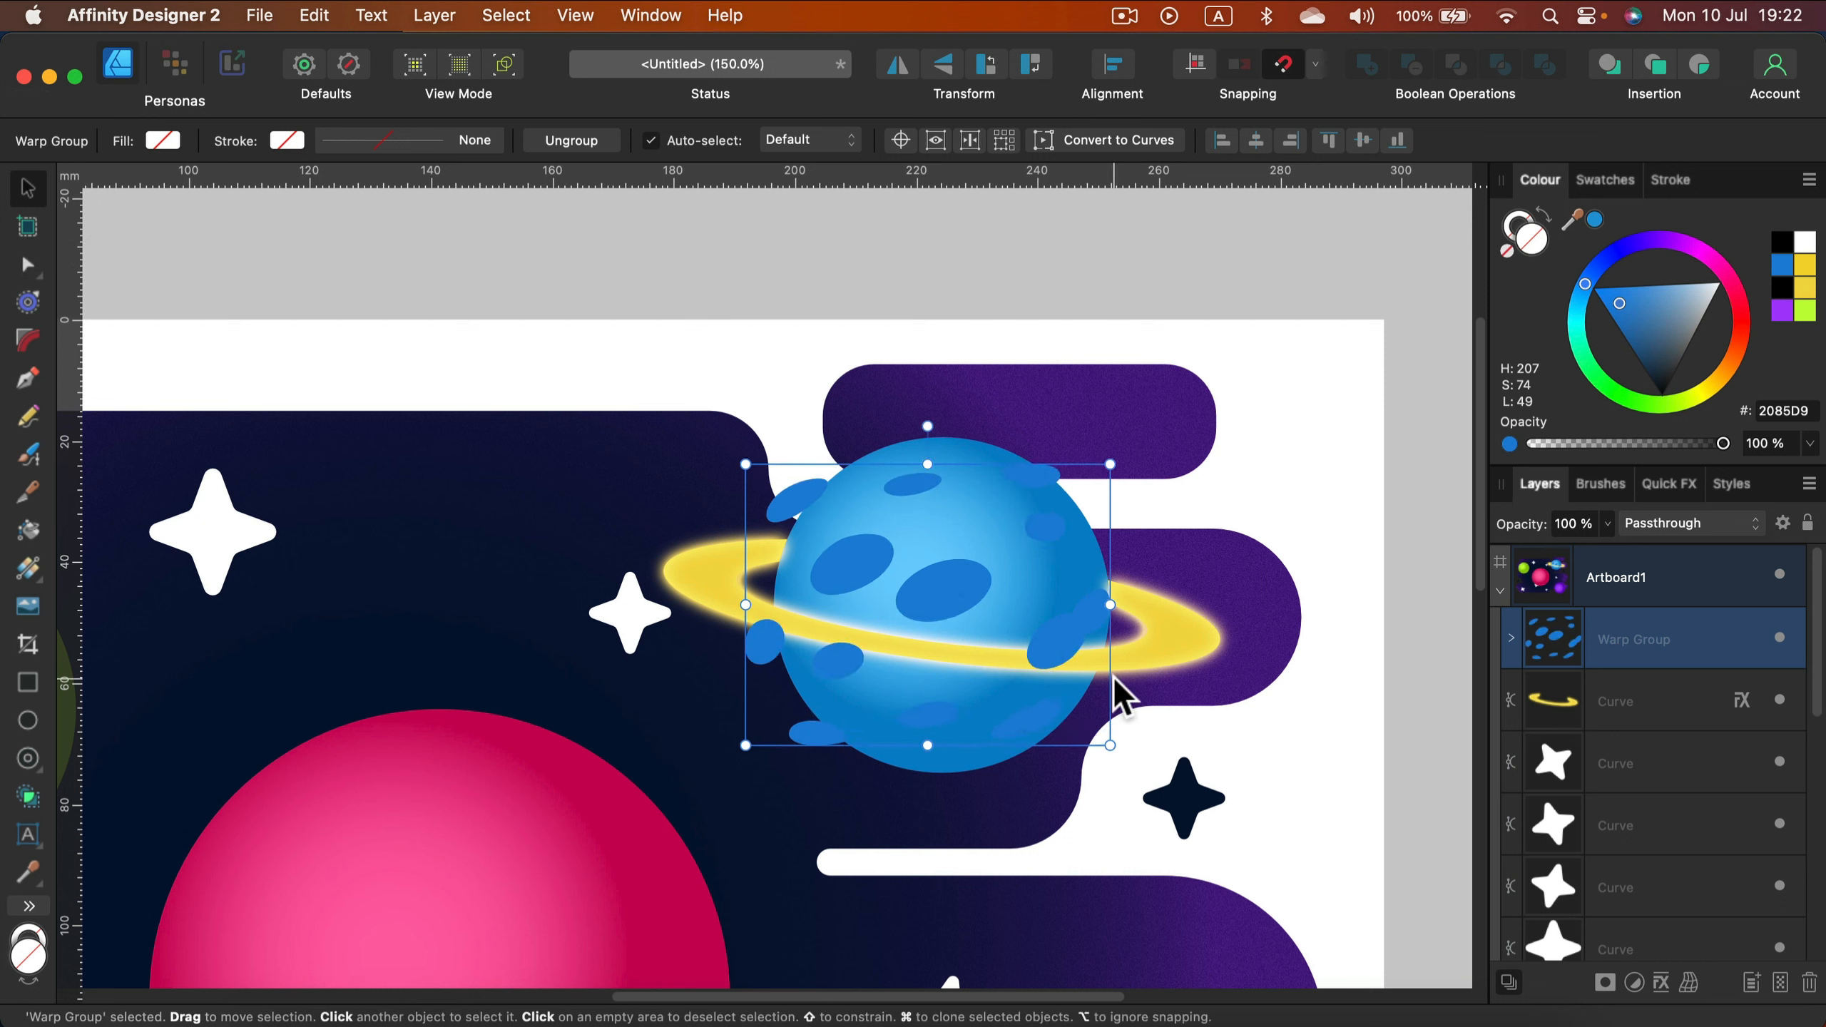
Step: Nest the warped spots inside the blue planet's ellipse so they are clipped to it, and expand that ellipse's layer
scroll(1642, 693, "down", 1)
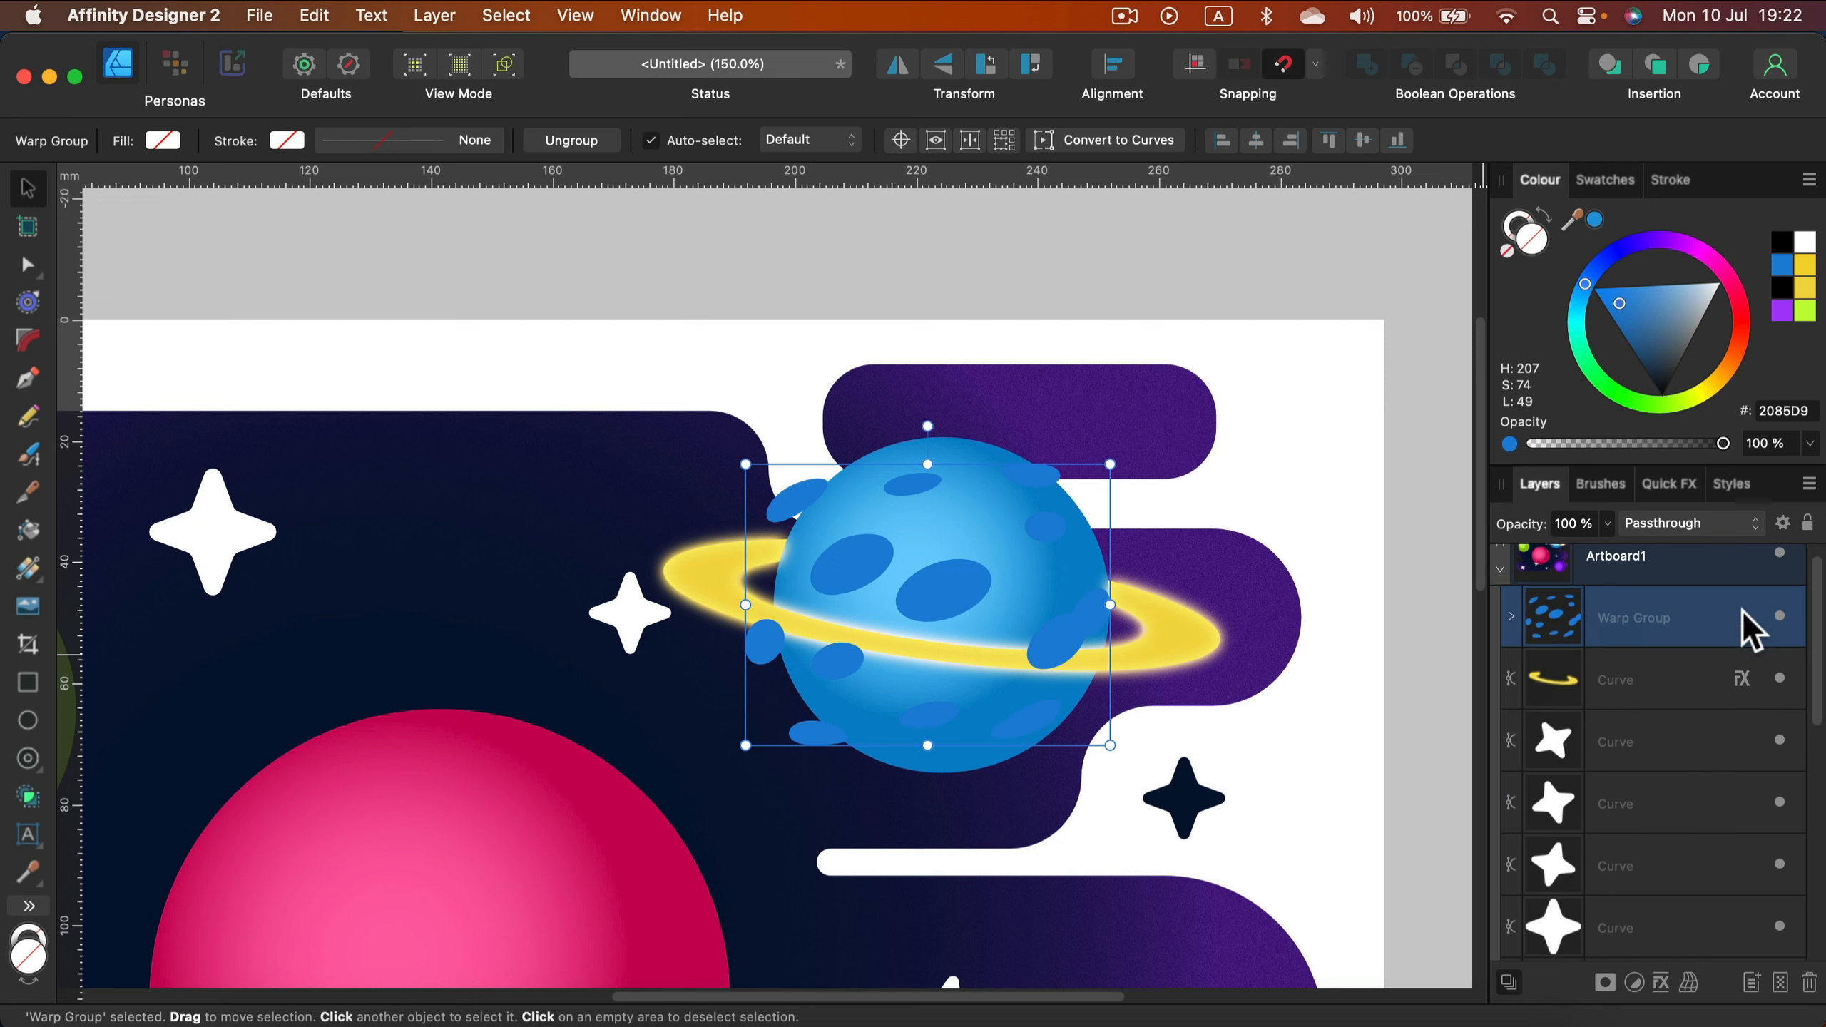
left_click_drag(1740, 632, 1704, 672)
left_click(1668, 608)
left_click(1512, 618)
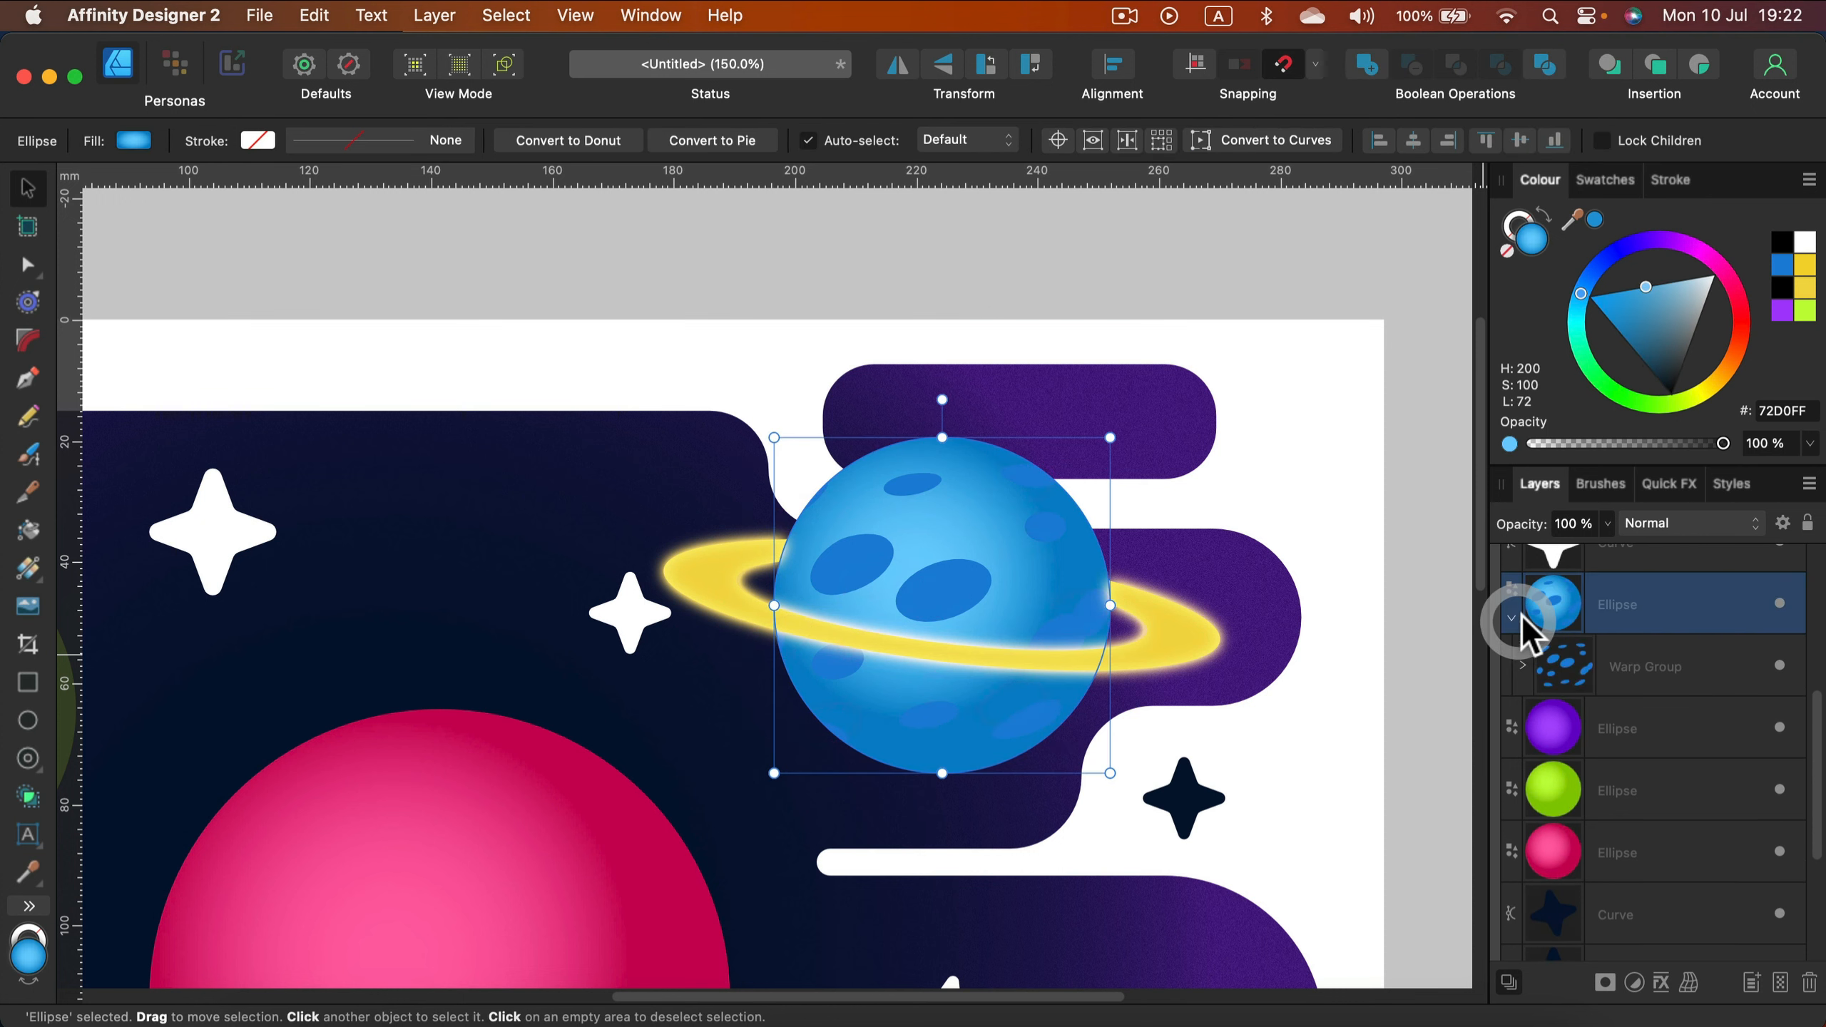
Step: Give the blue planet's spots the Colour Burn blend mode and 25 % opacity, and deselect them
left_click(1720, 673)
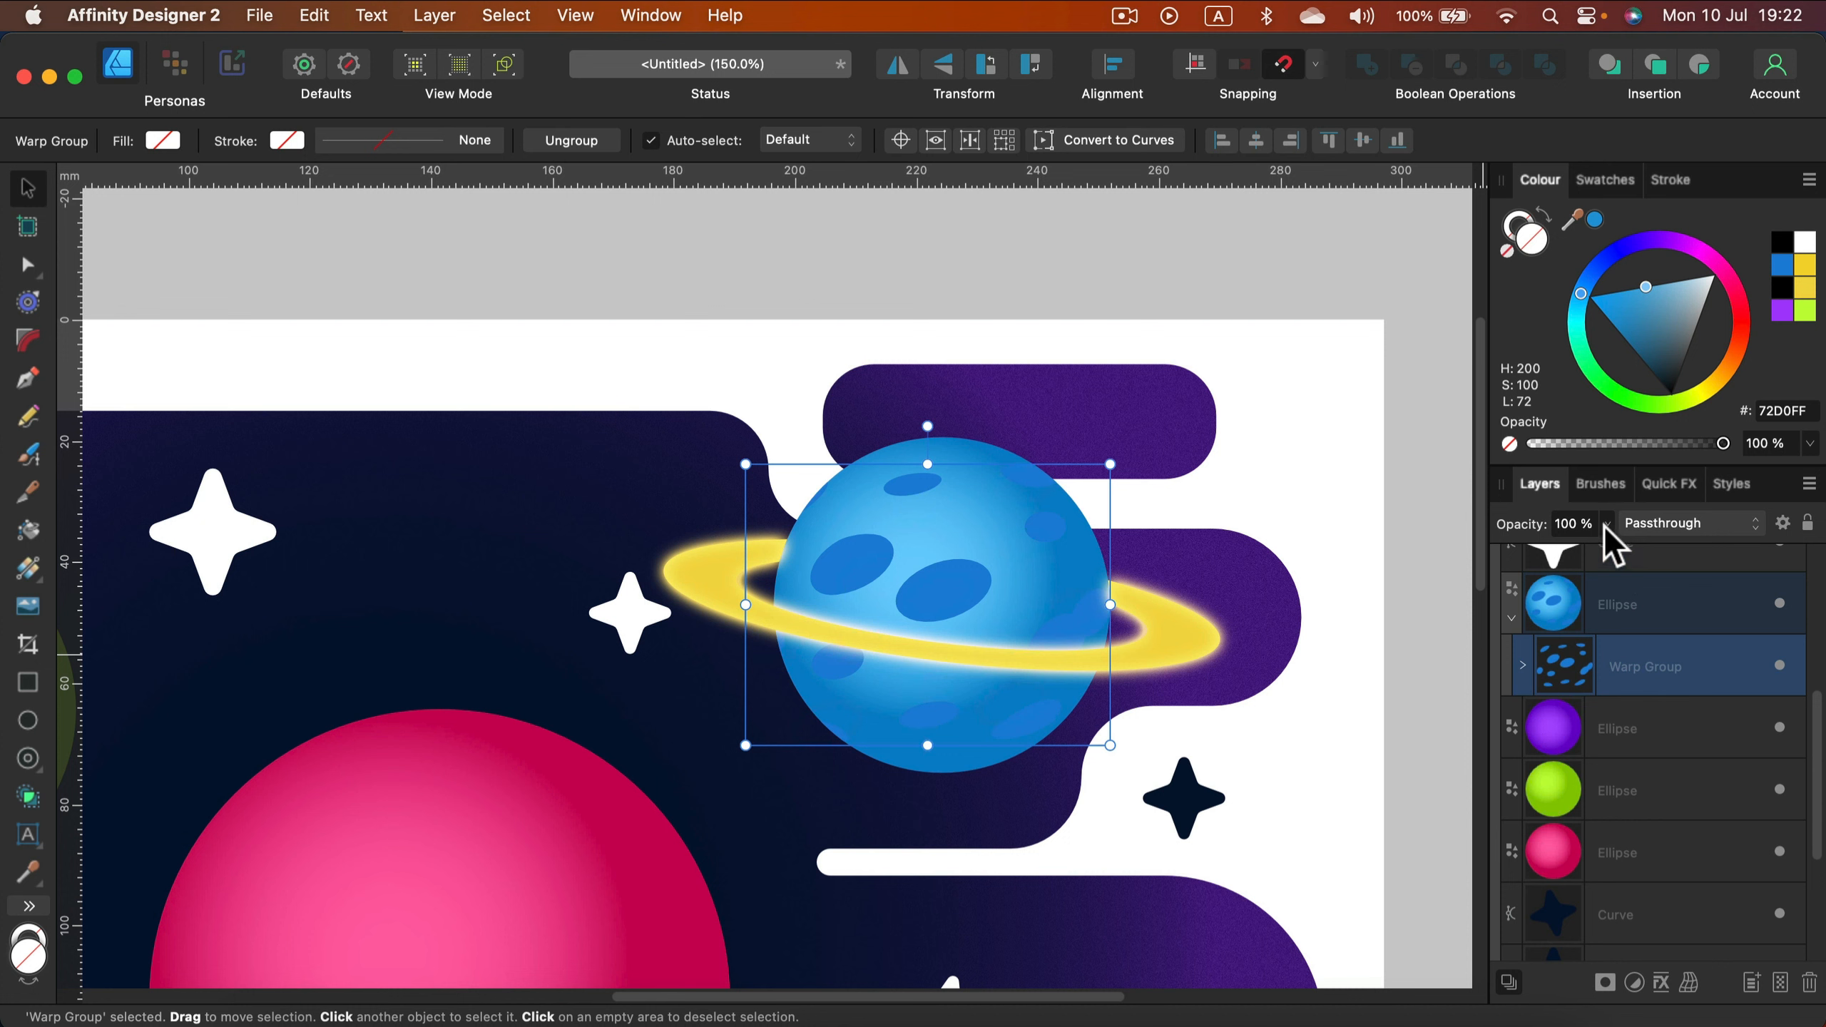
left_click_drag(1605, 528, 1504, 553)
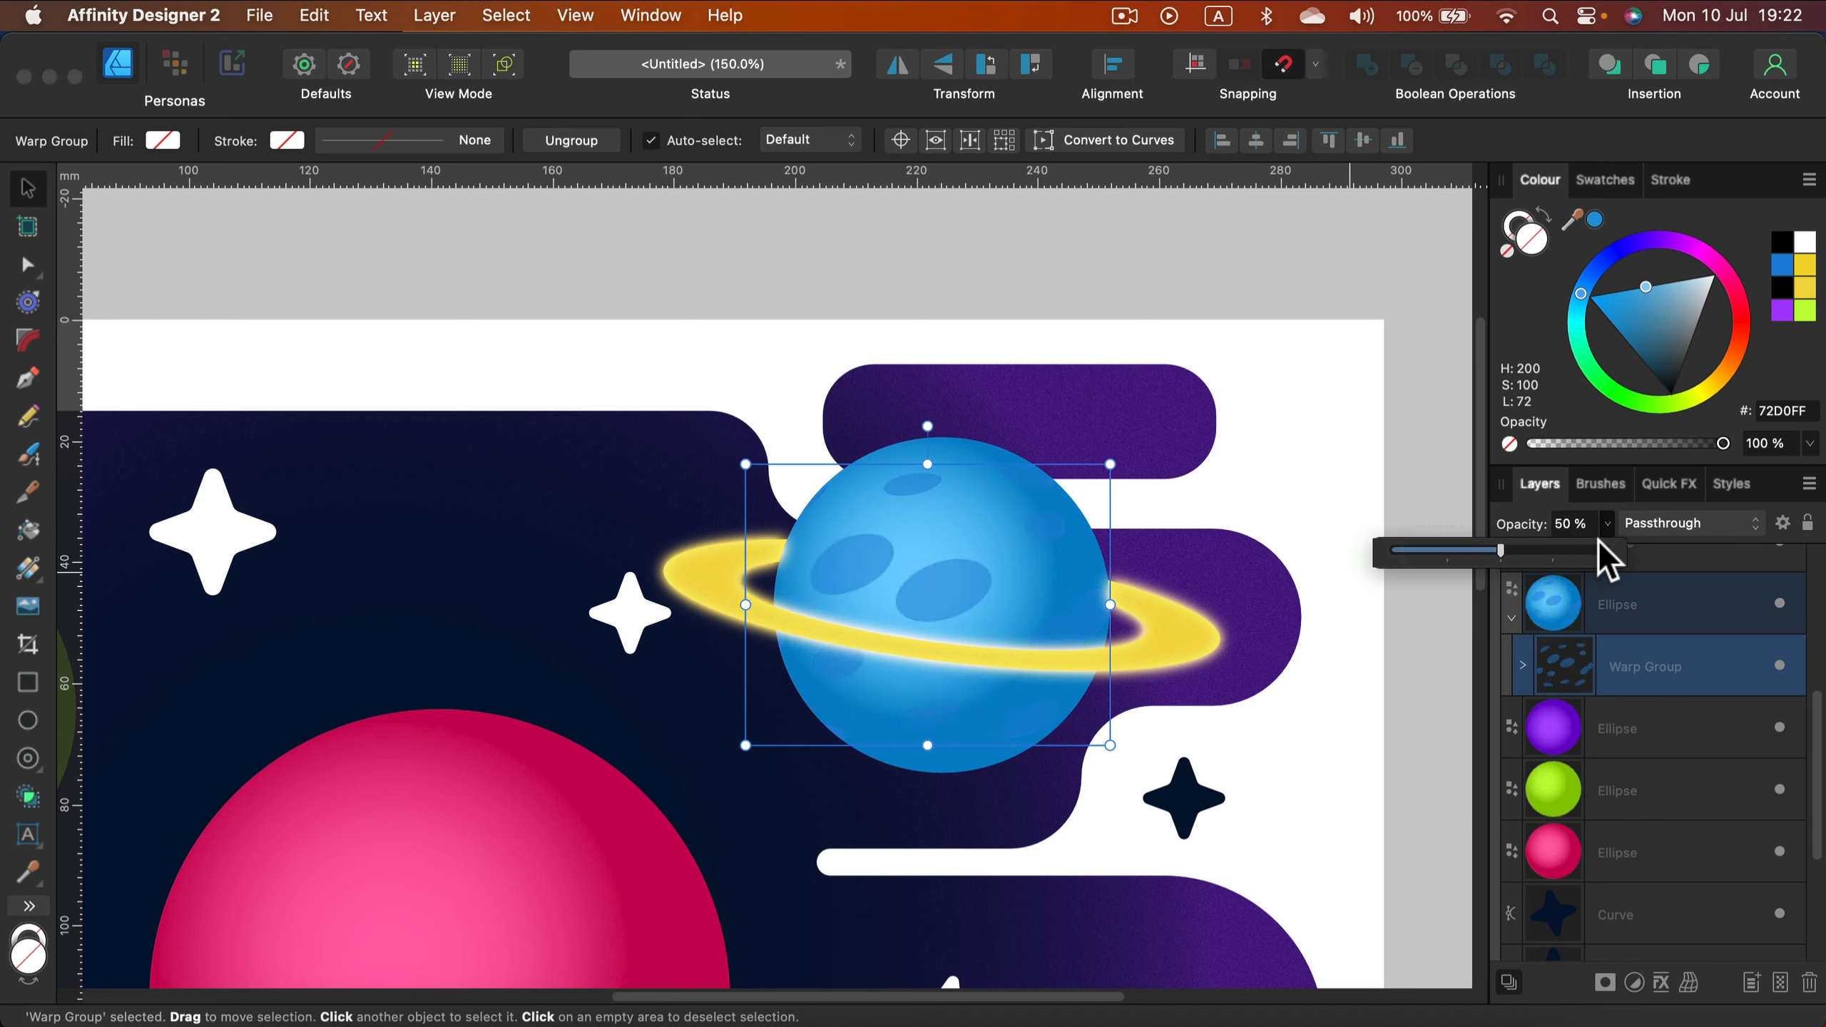
left_click(1704, 529)
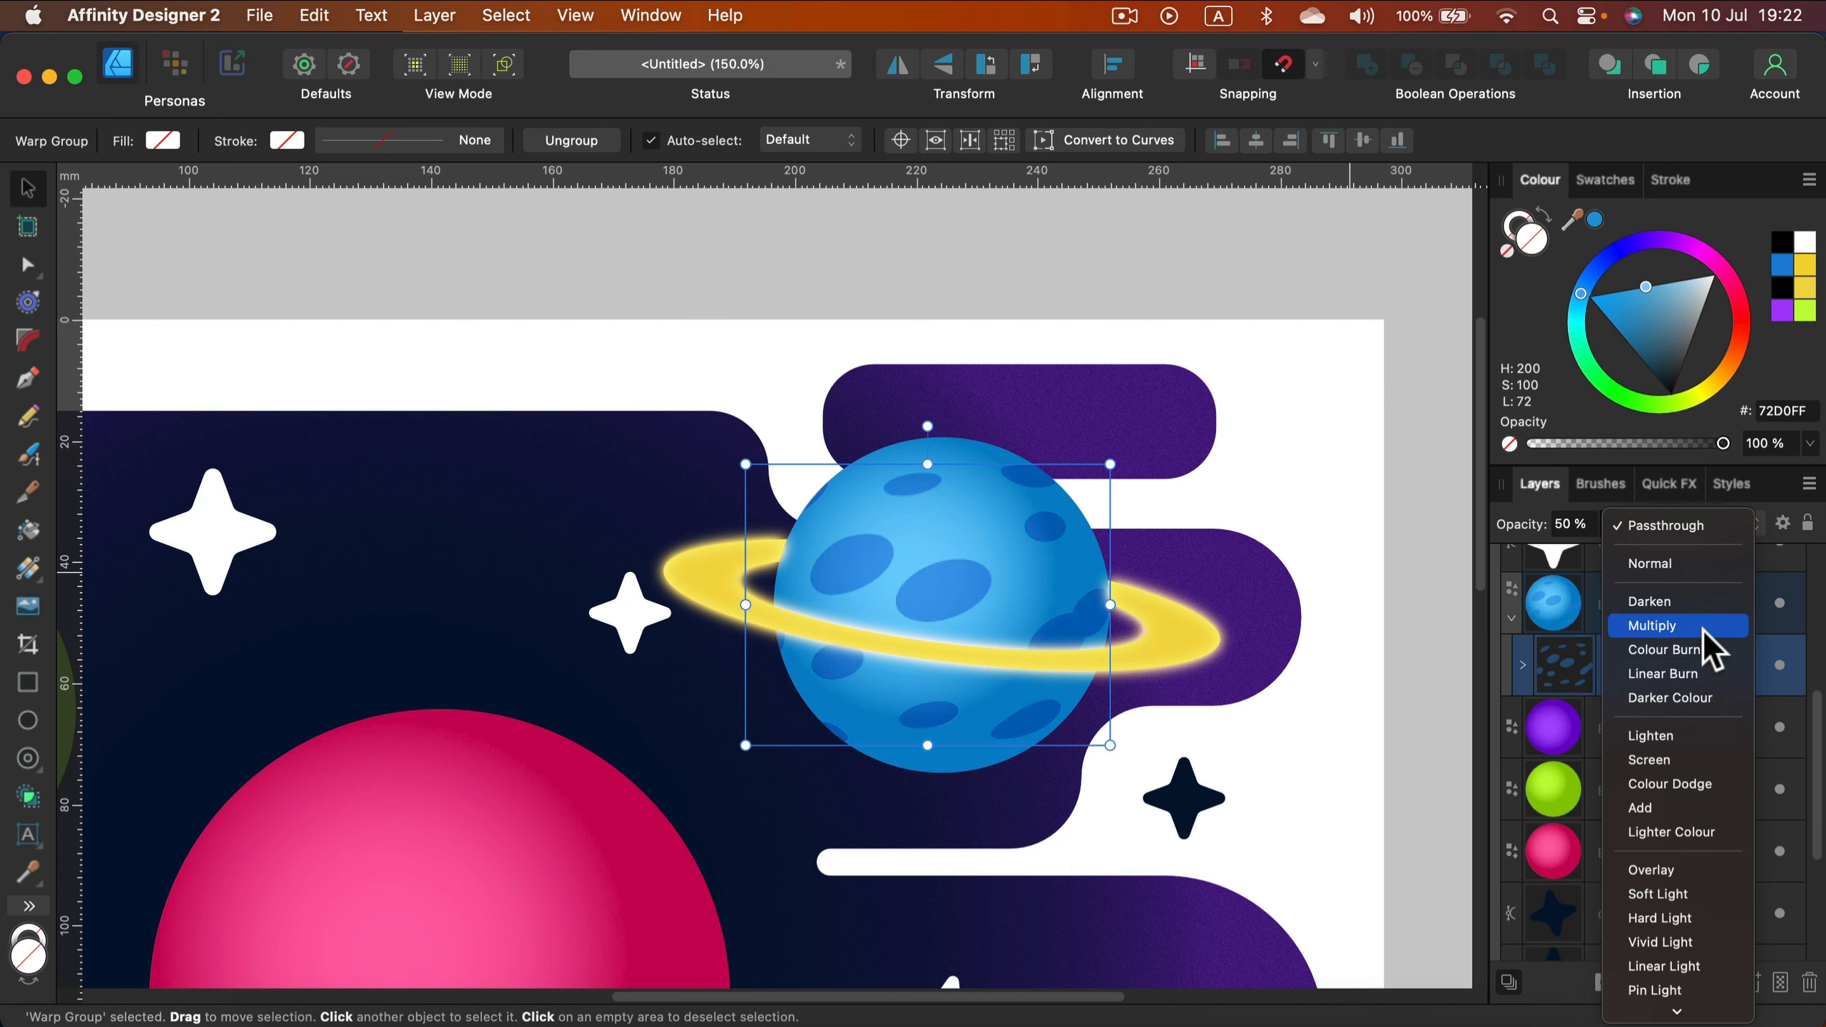
left_click(1702, 651)
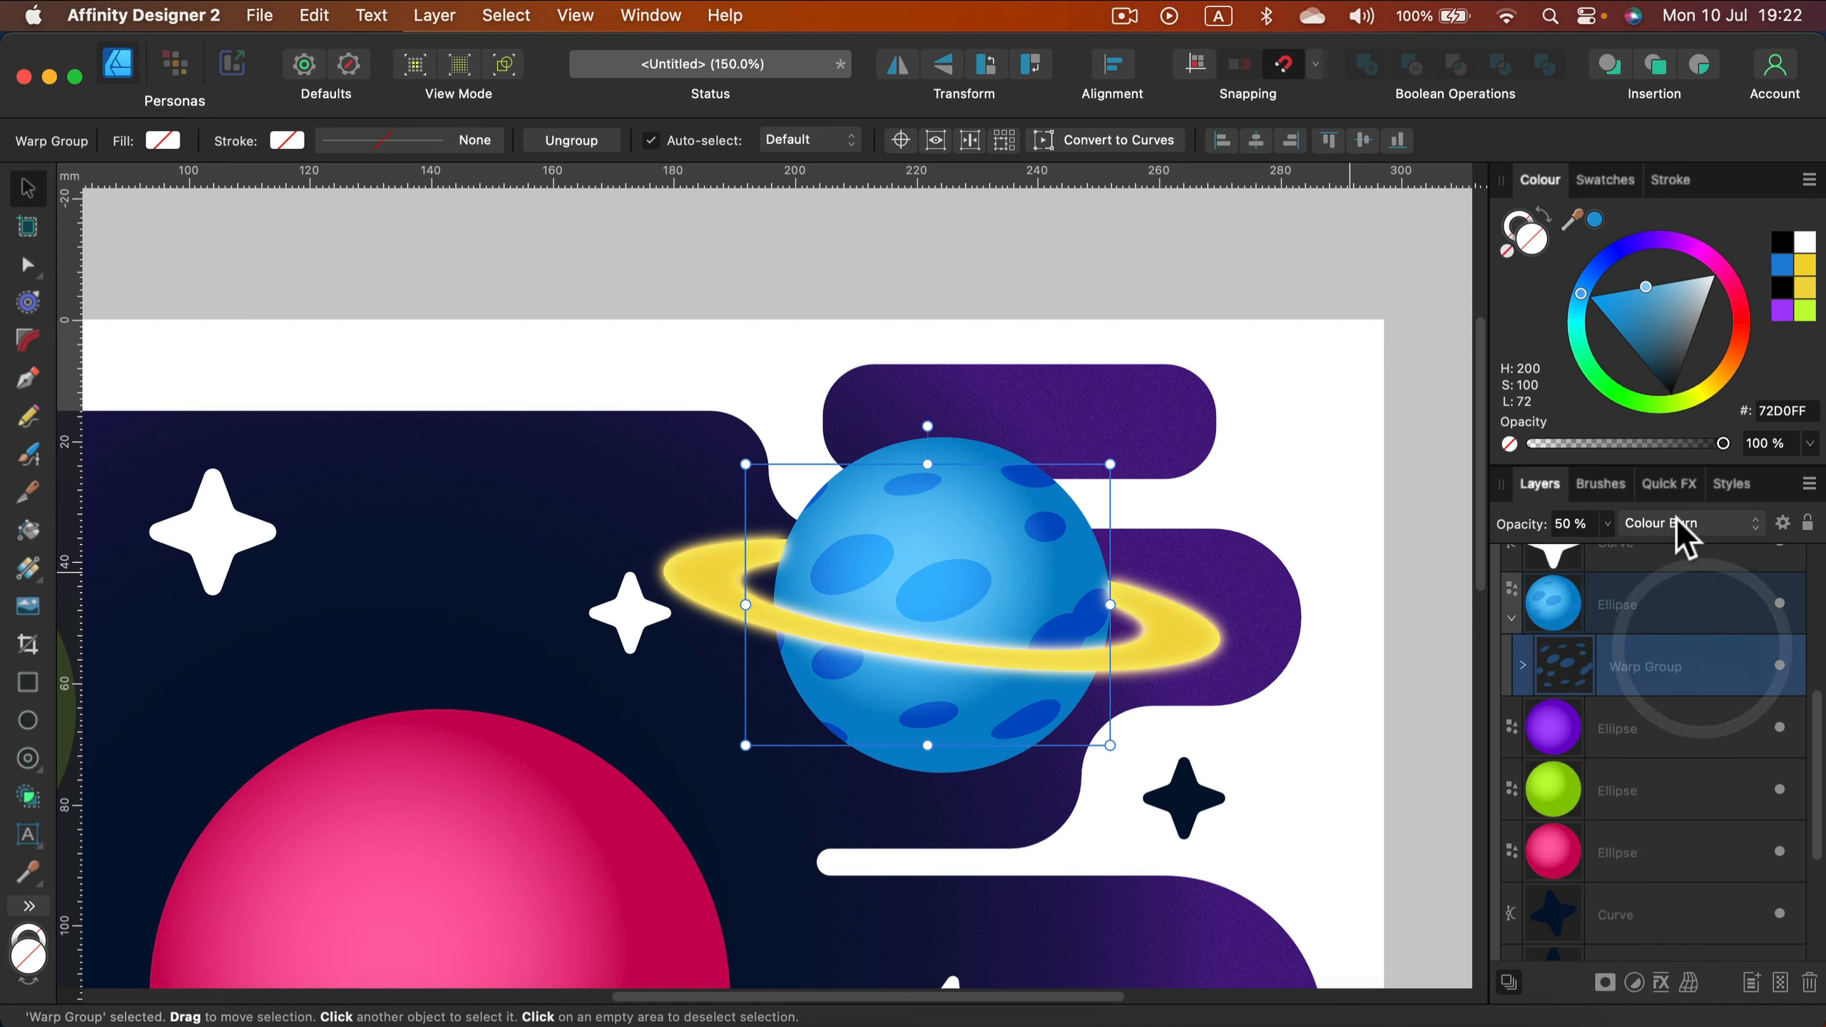
left_click(1607, 524)
mouse_move(1608, 549)
left_mouse_down()
mouse_move(1531, 561)
mouse_move(1553, 559)
left_mouse_up()
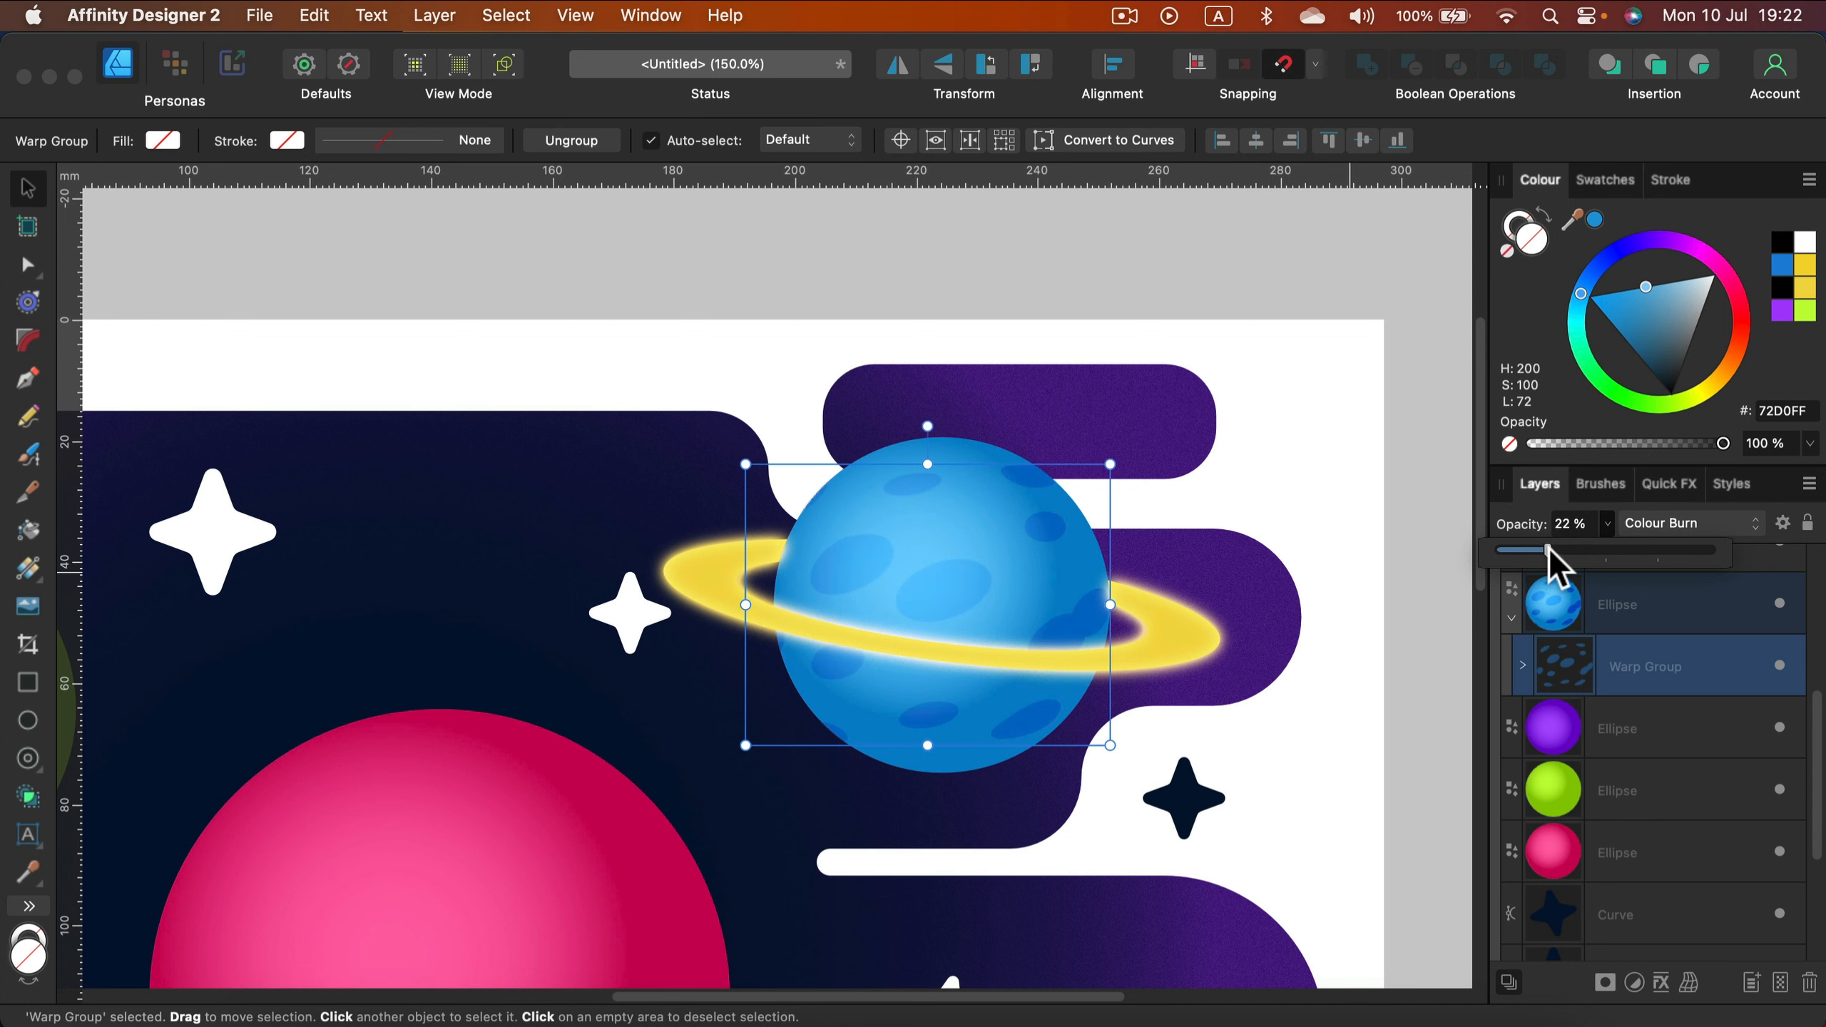
left_click(1343, 424)
Step: Add an Outer Glow layer effect with a 200 px radius to the blue planet's ellipse
scroll(1185, 622, "down", 3)
scroll(1185, 622, "down", 2)
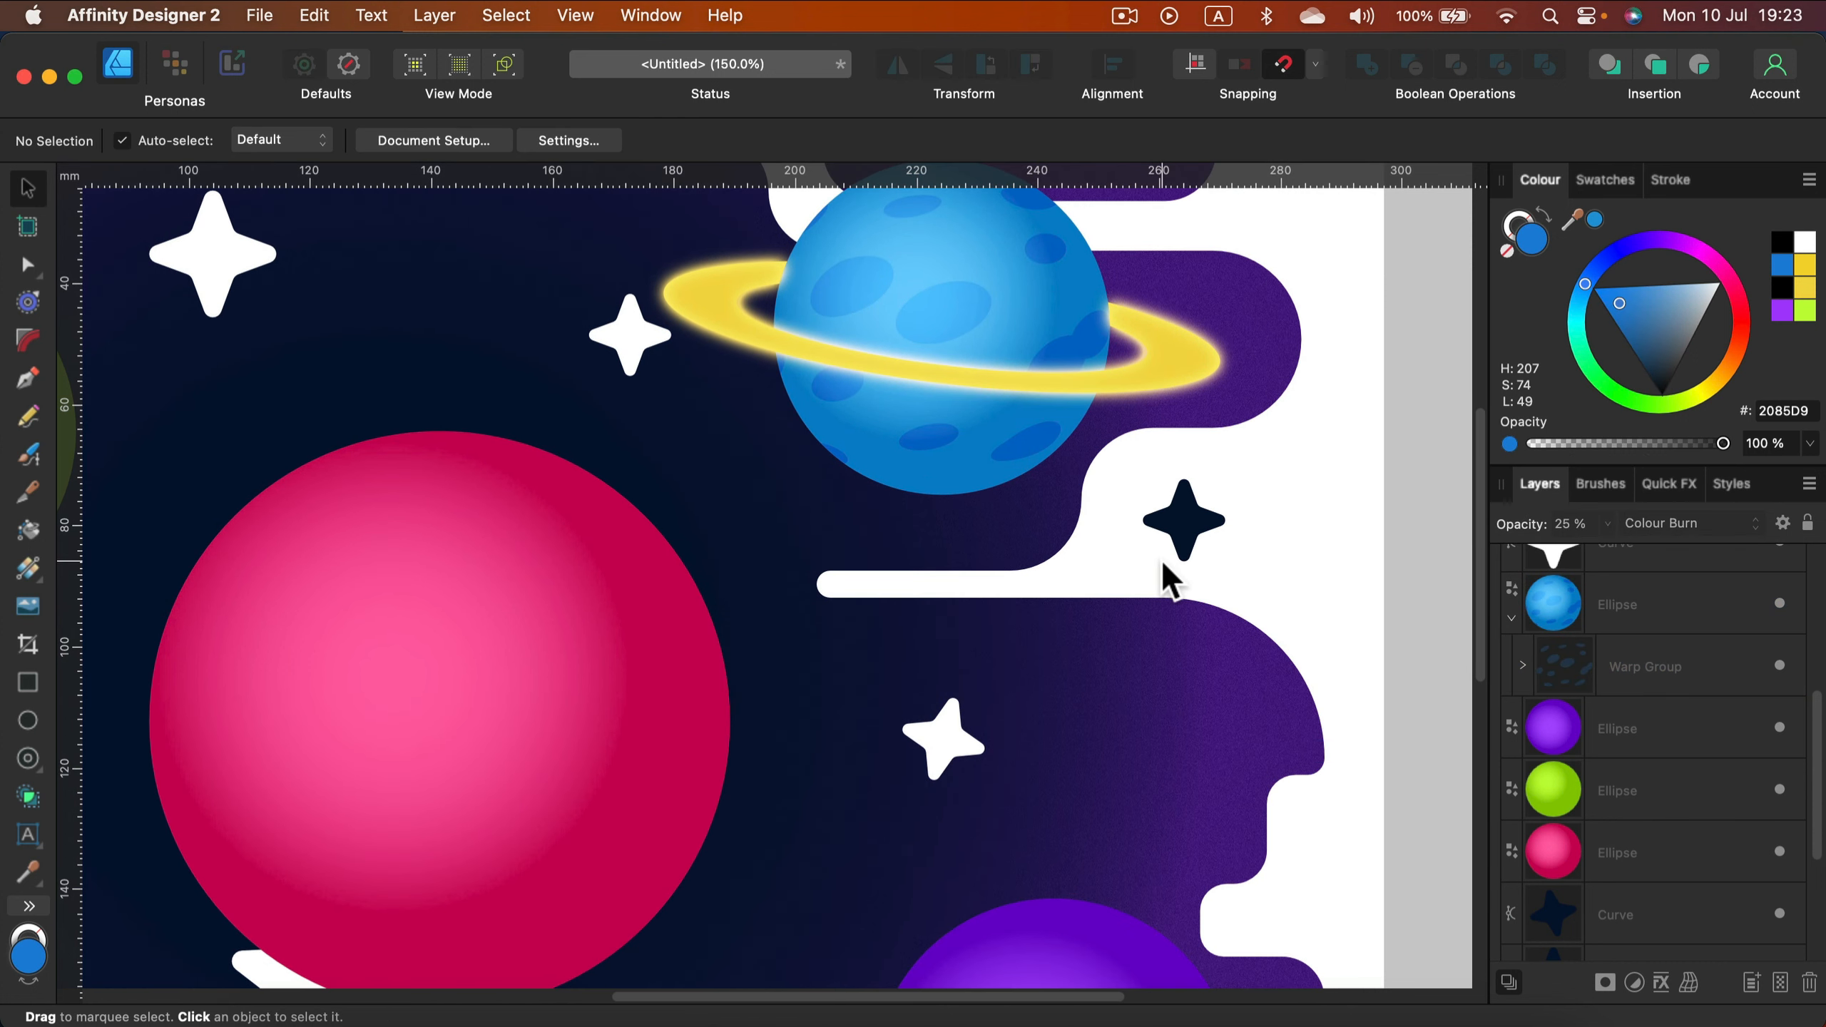
left_click(1654, 623)
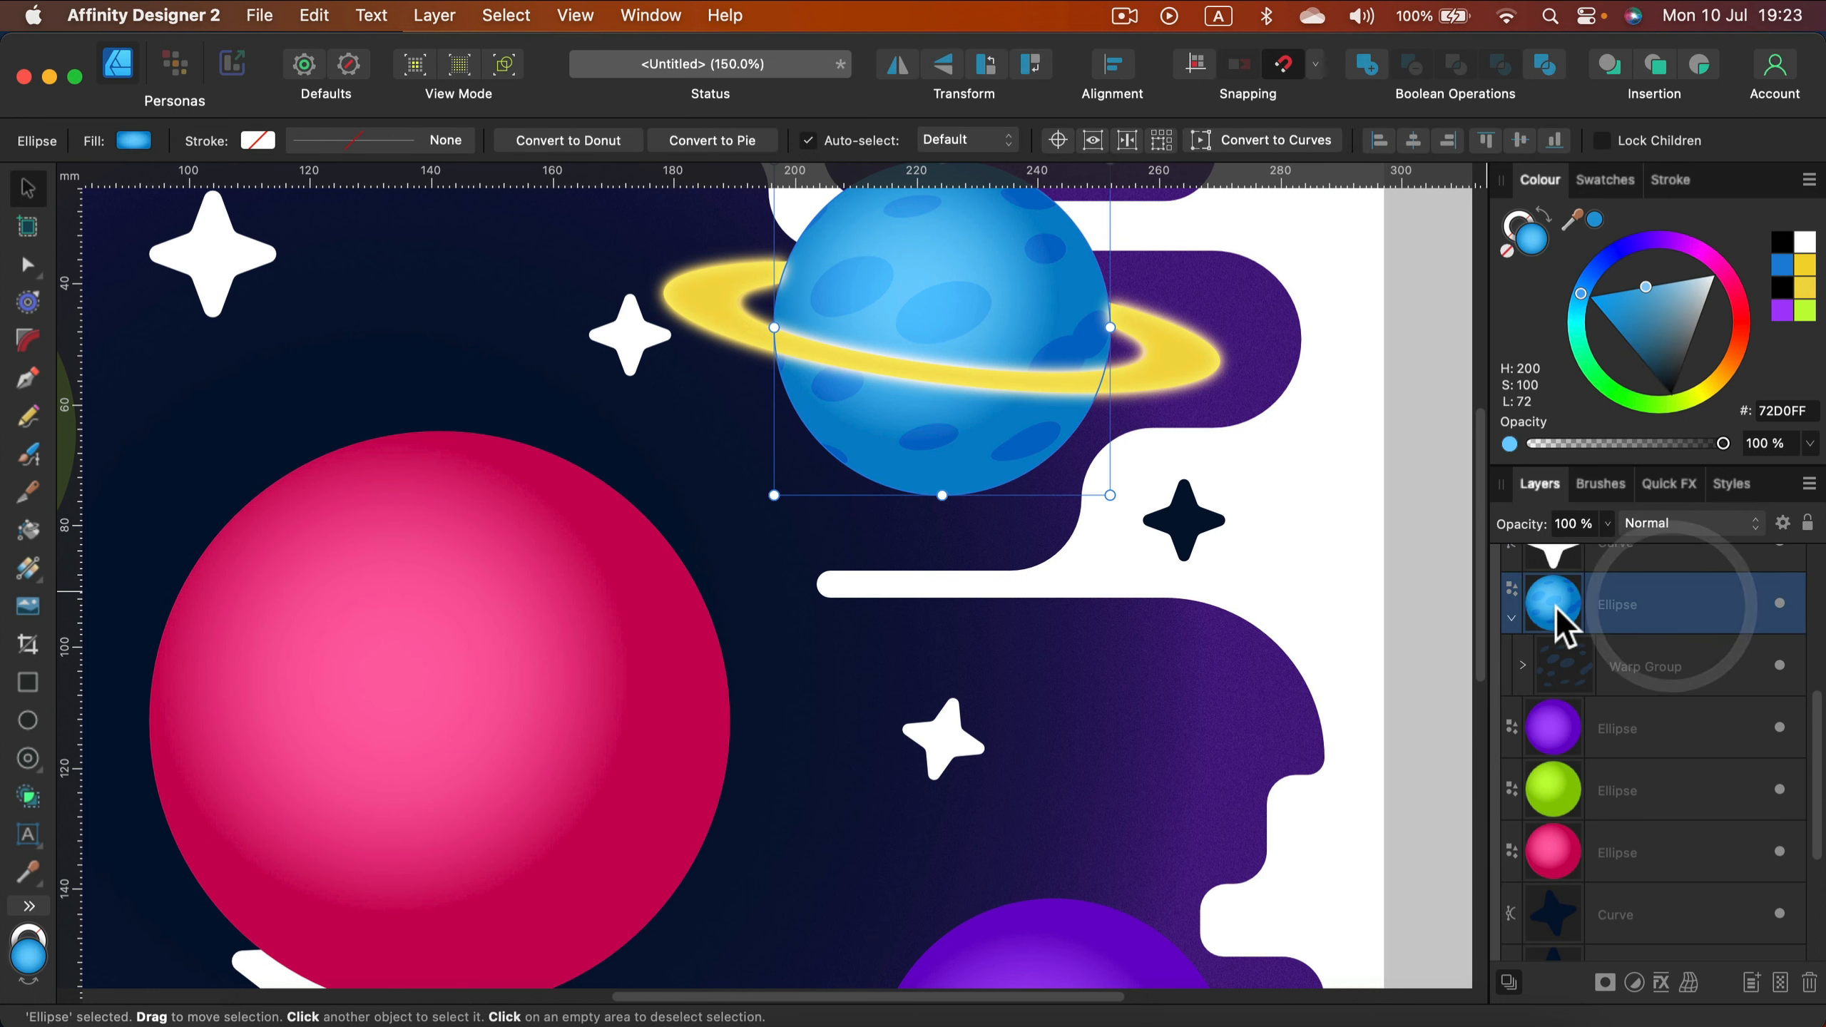
left_click(1661, 982)
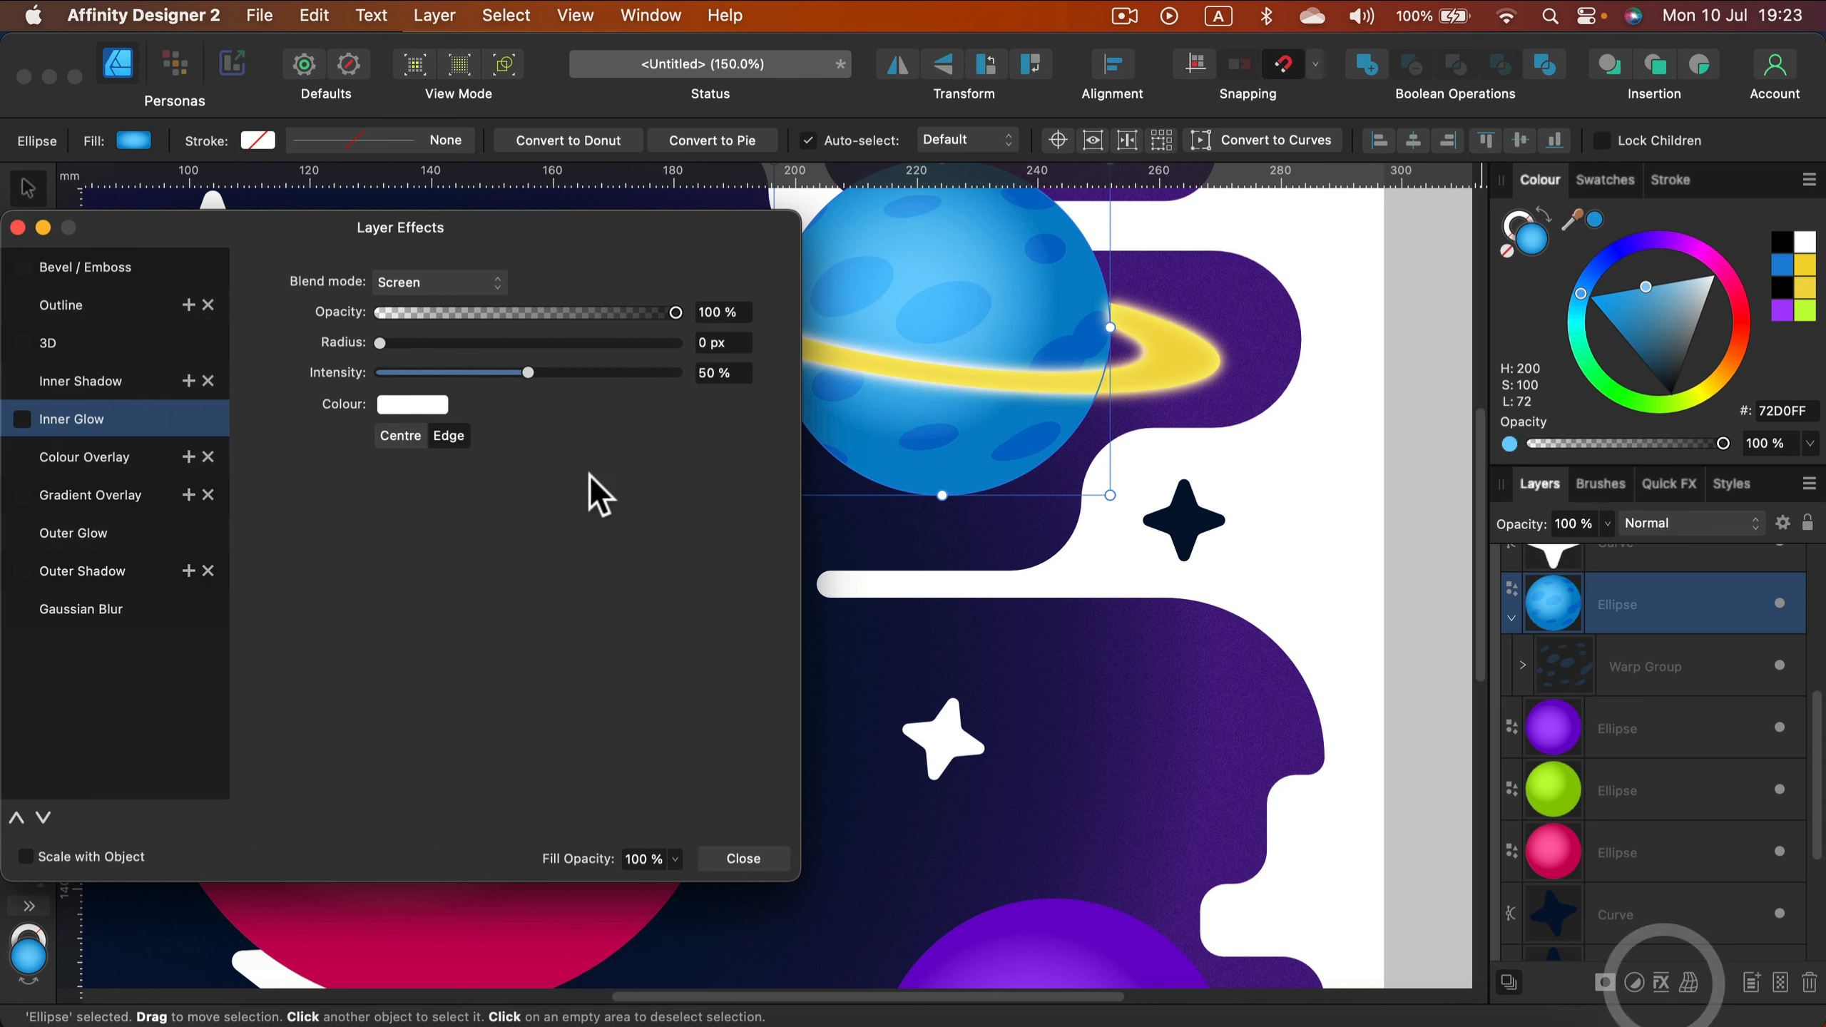
left_click(22, 533)
left_click_drag(380, 343, 748, 344)
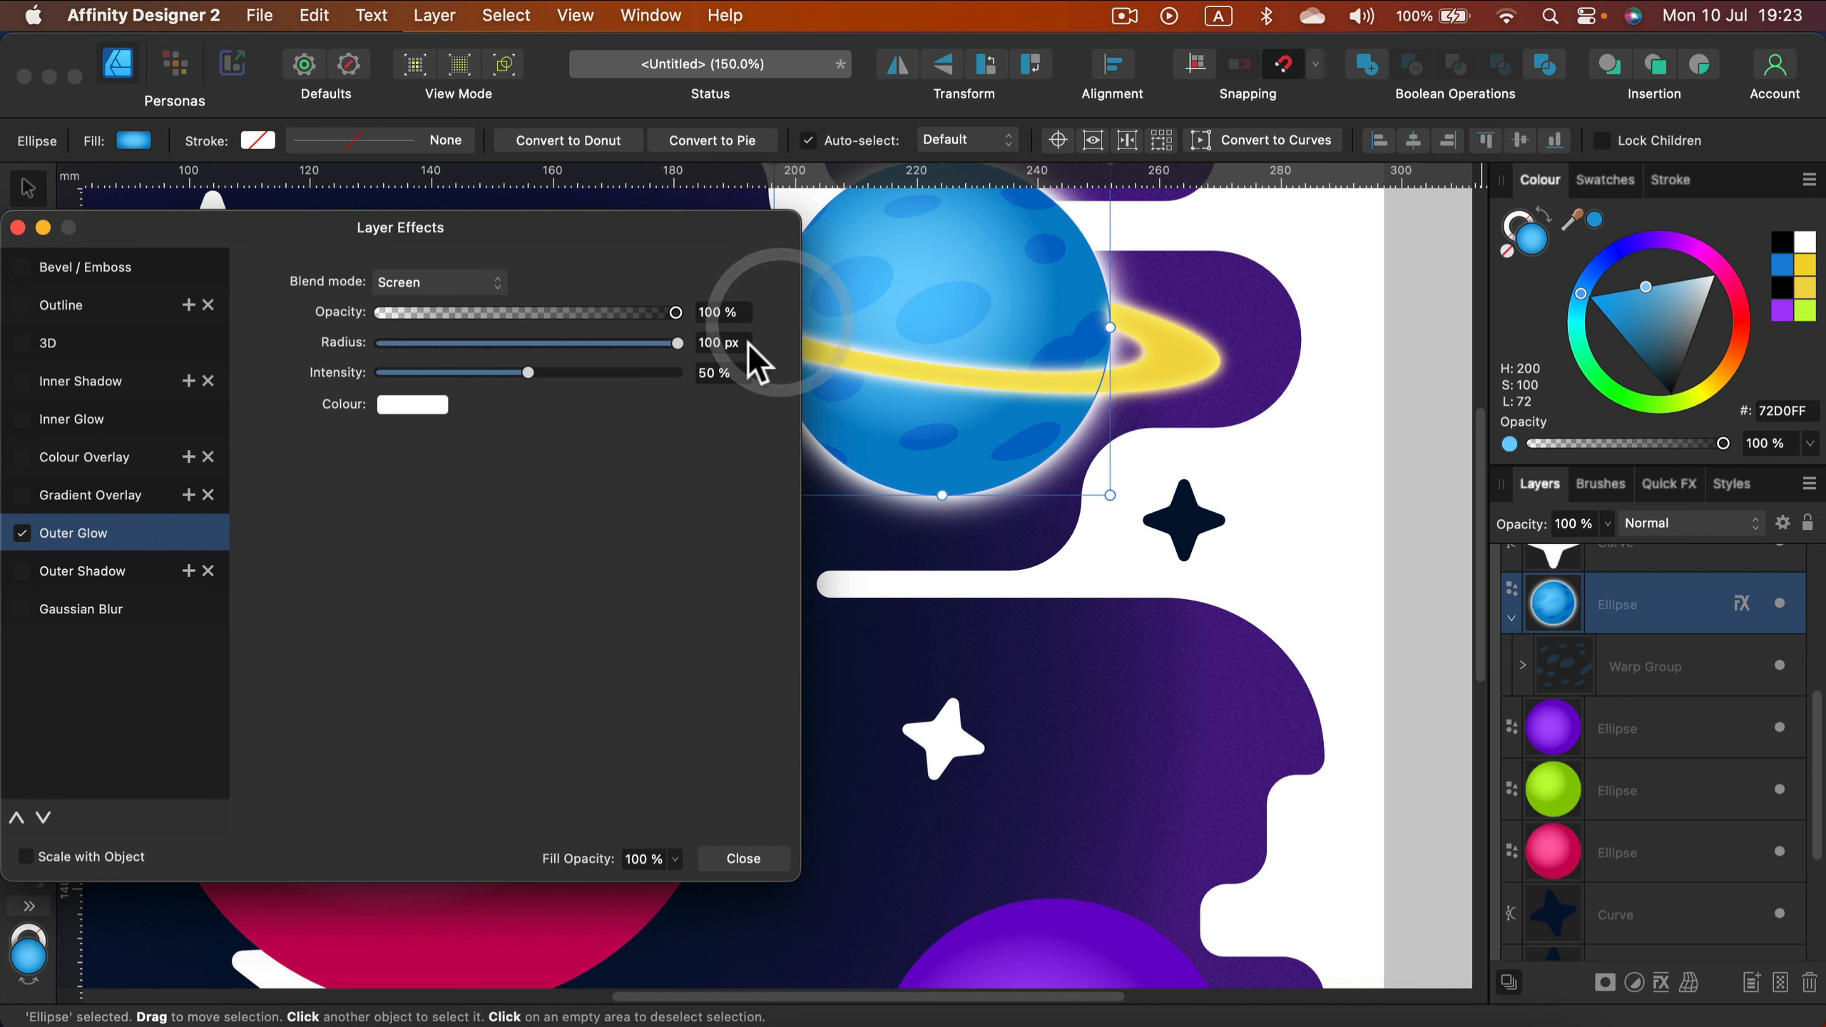
left_click(747, 344)
type("2")
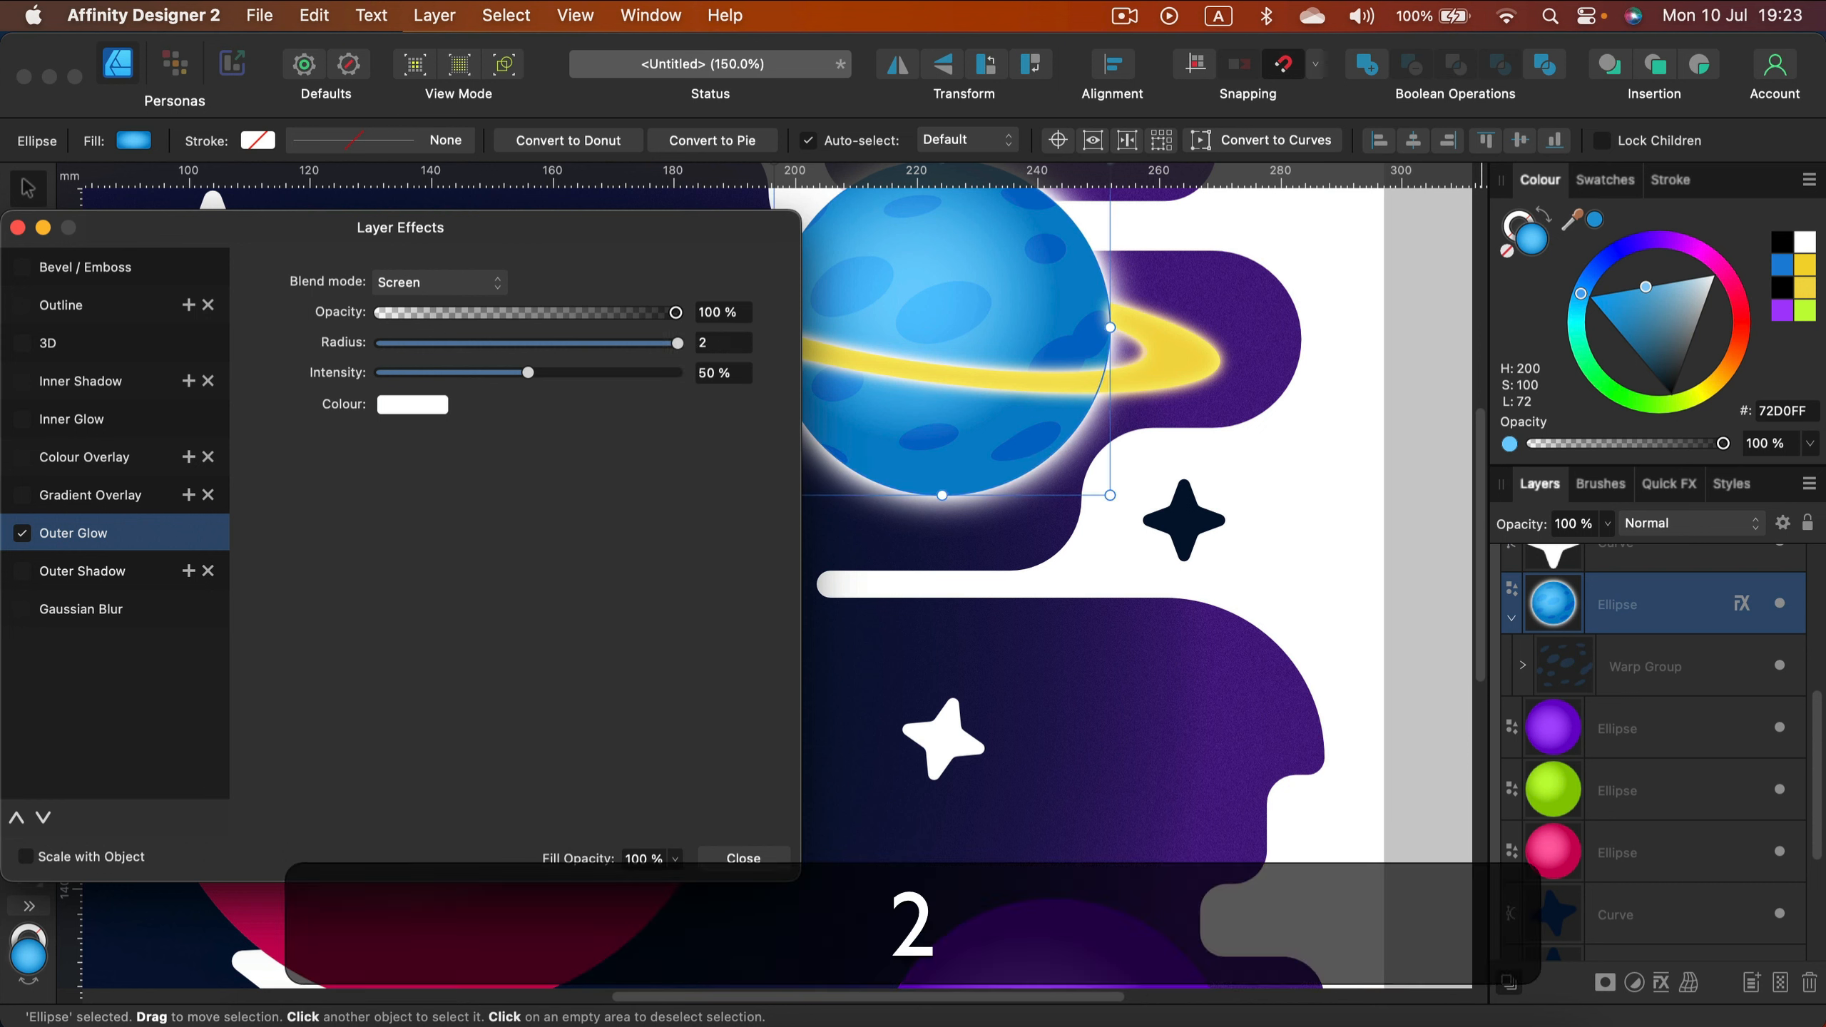
key("Return")
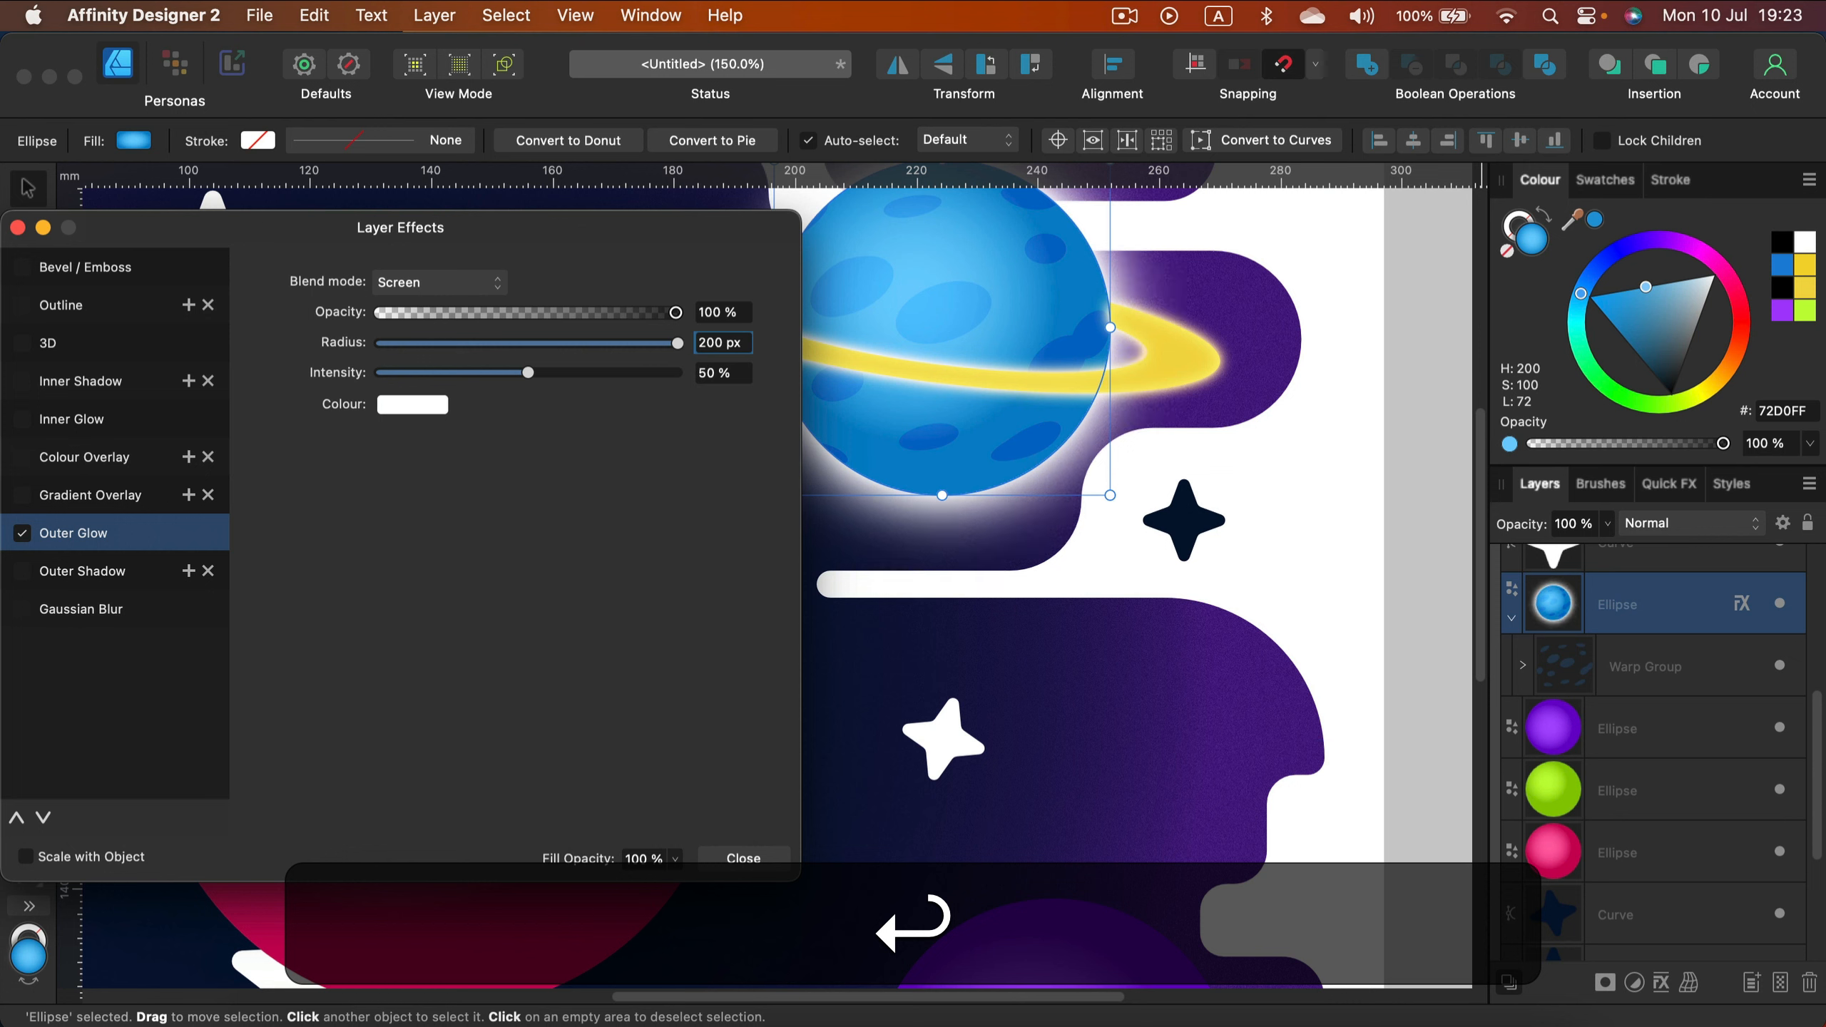
Step: Set the blue planet's outer glow blend mode to Overlay and close the layer effects
left_click(432, 282)
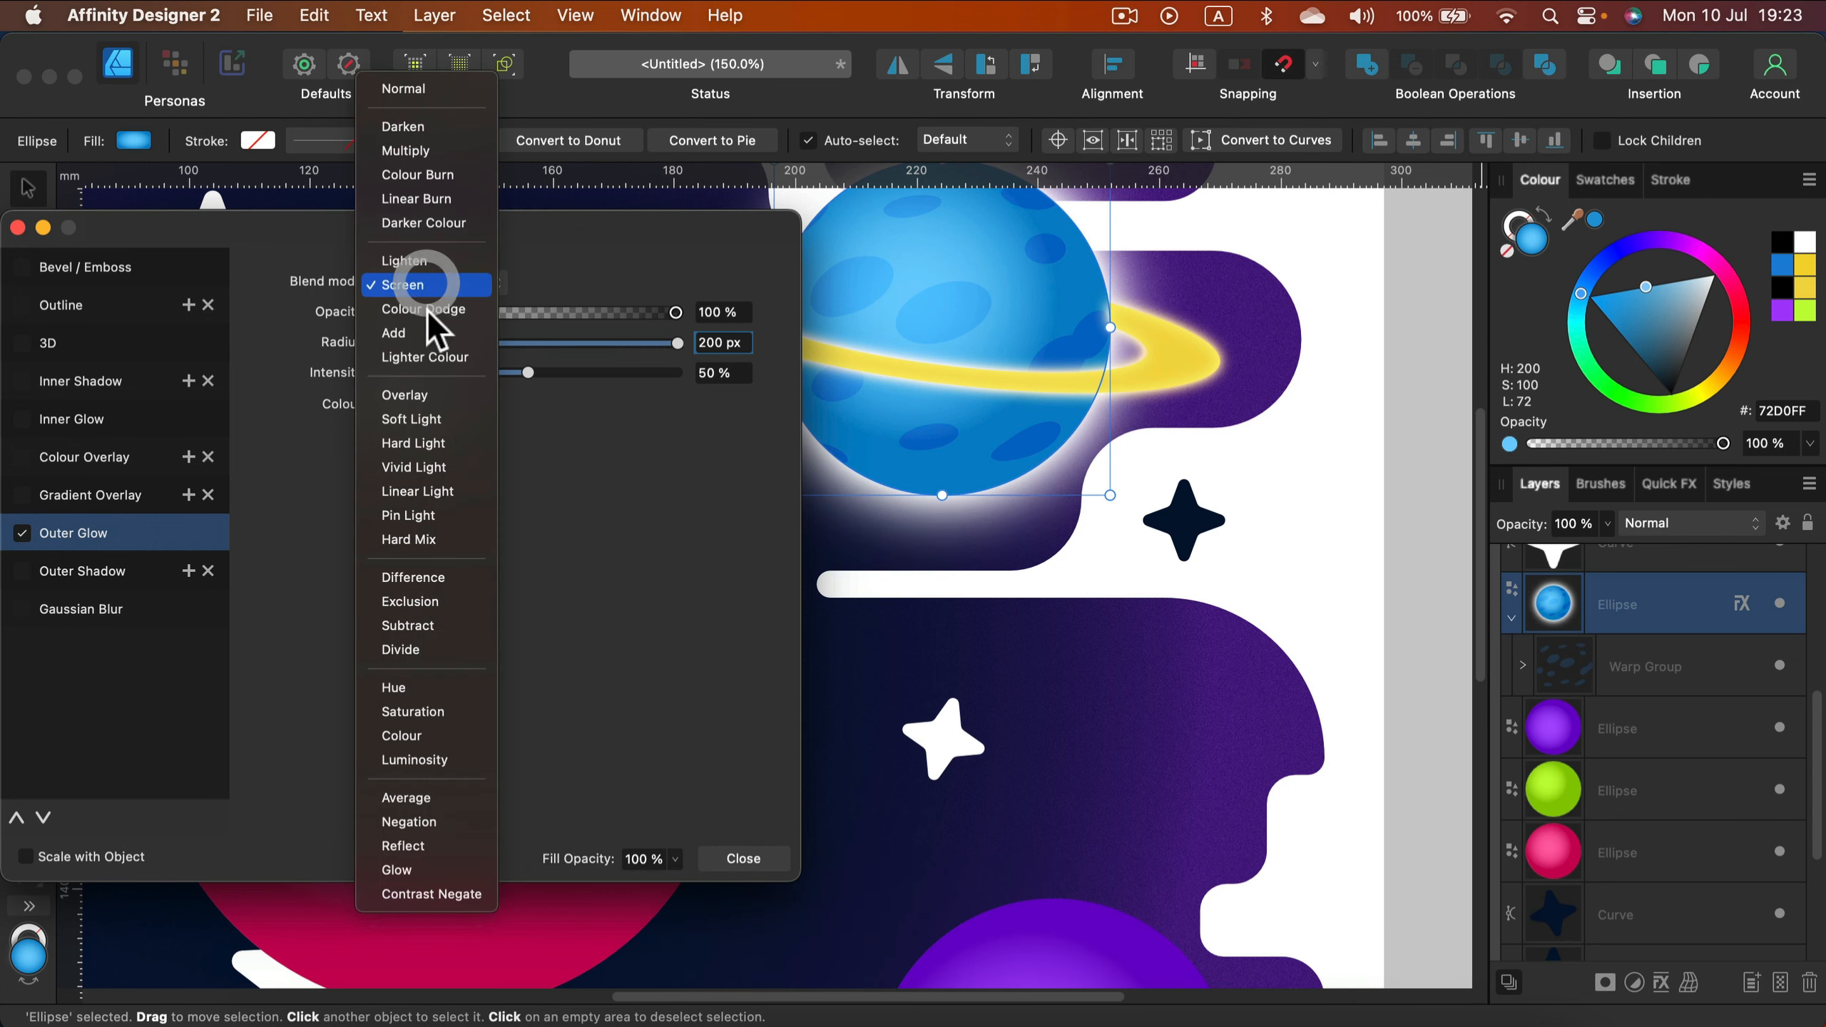
left_click(466, 395)
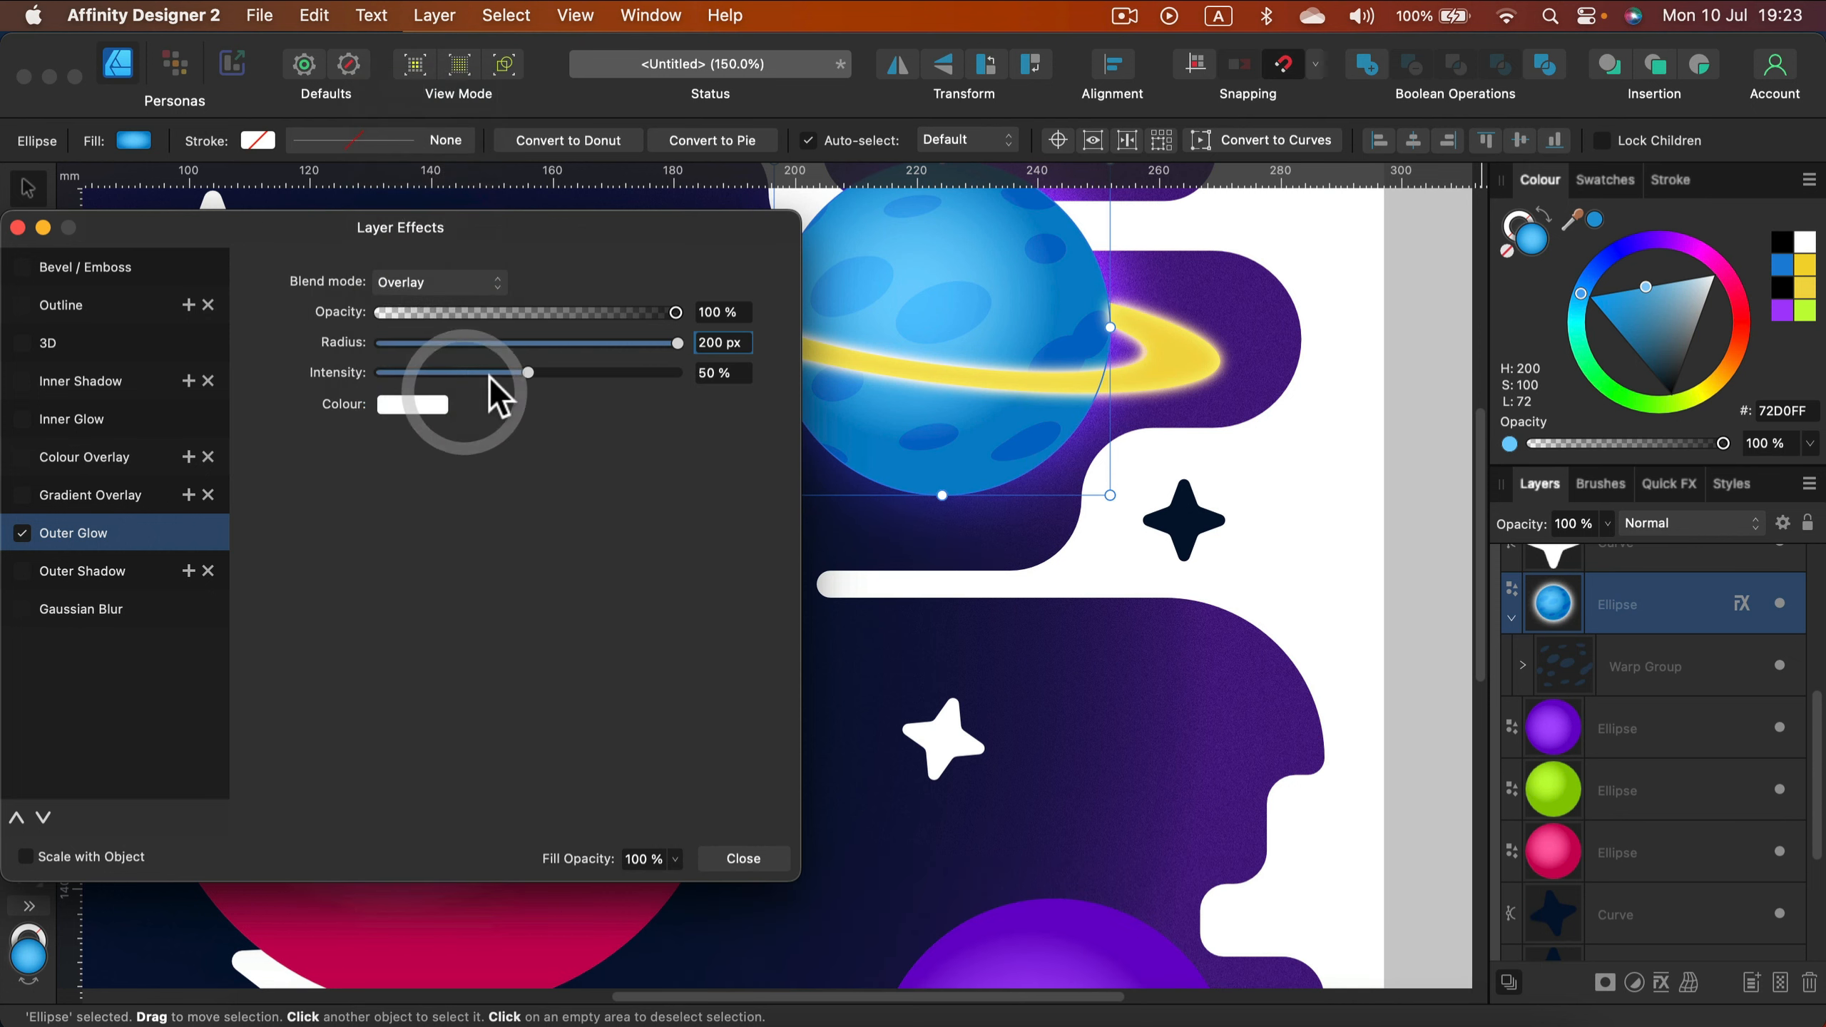
left_click(743, 858)
scroll(889, 669, "up", 4)
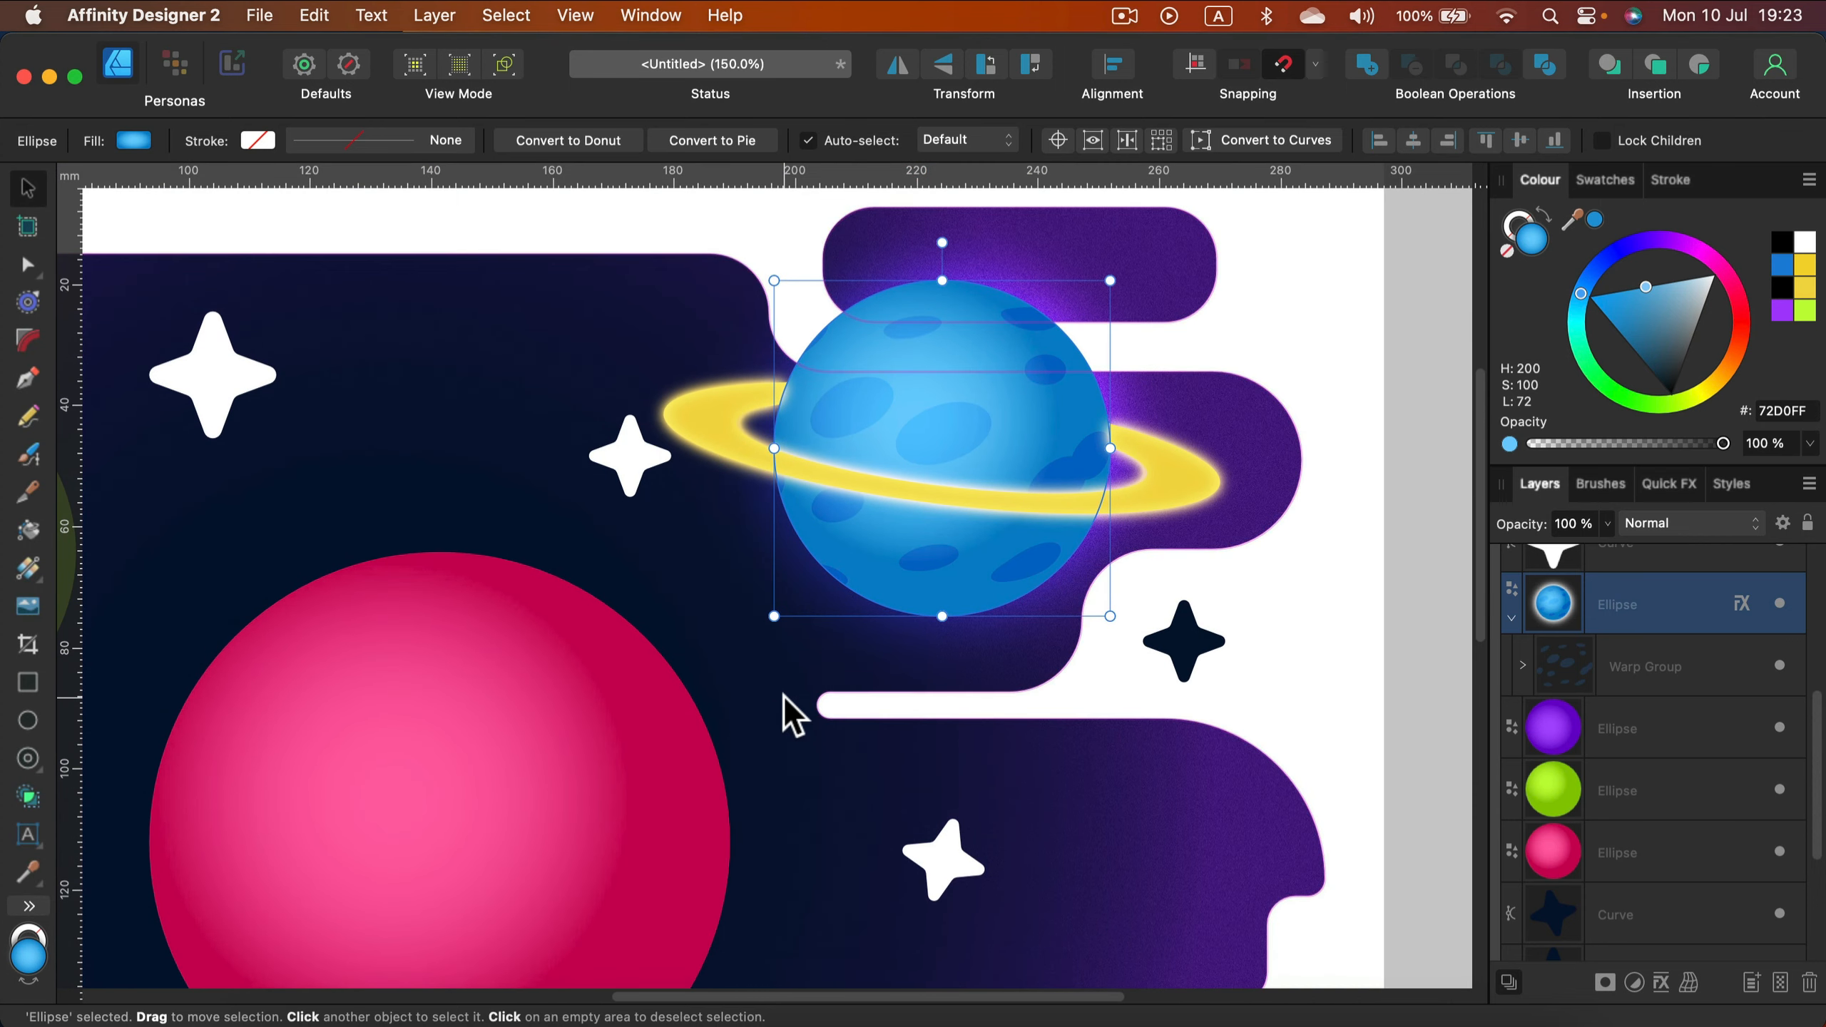
scroll(784, 696, "down", 3)
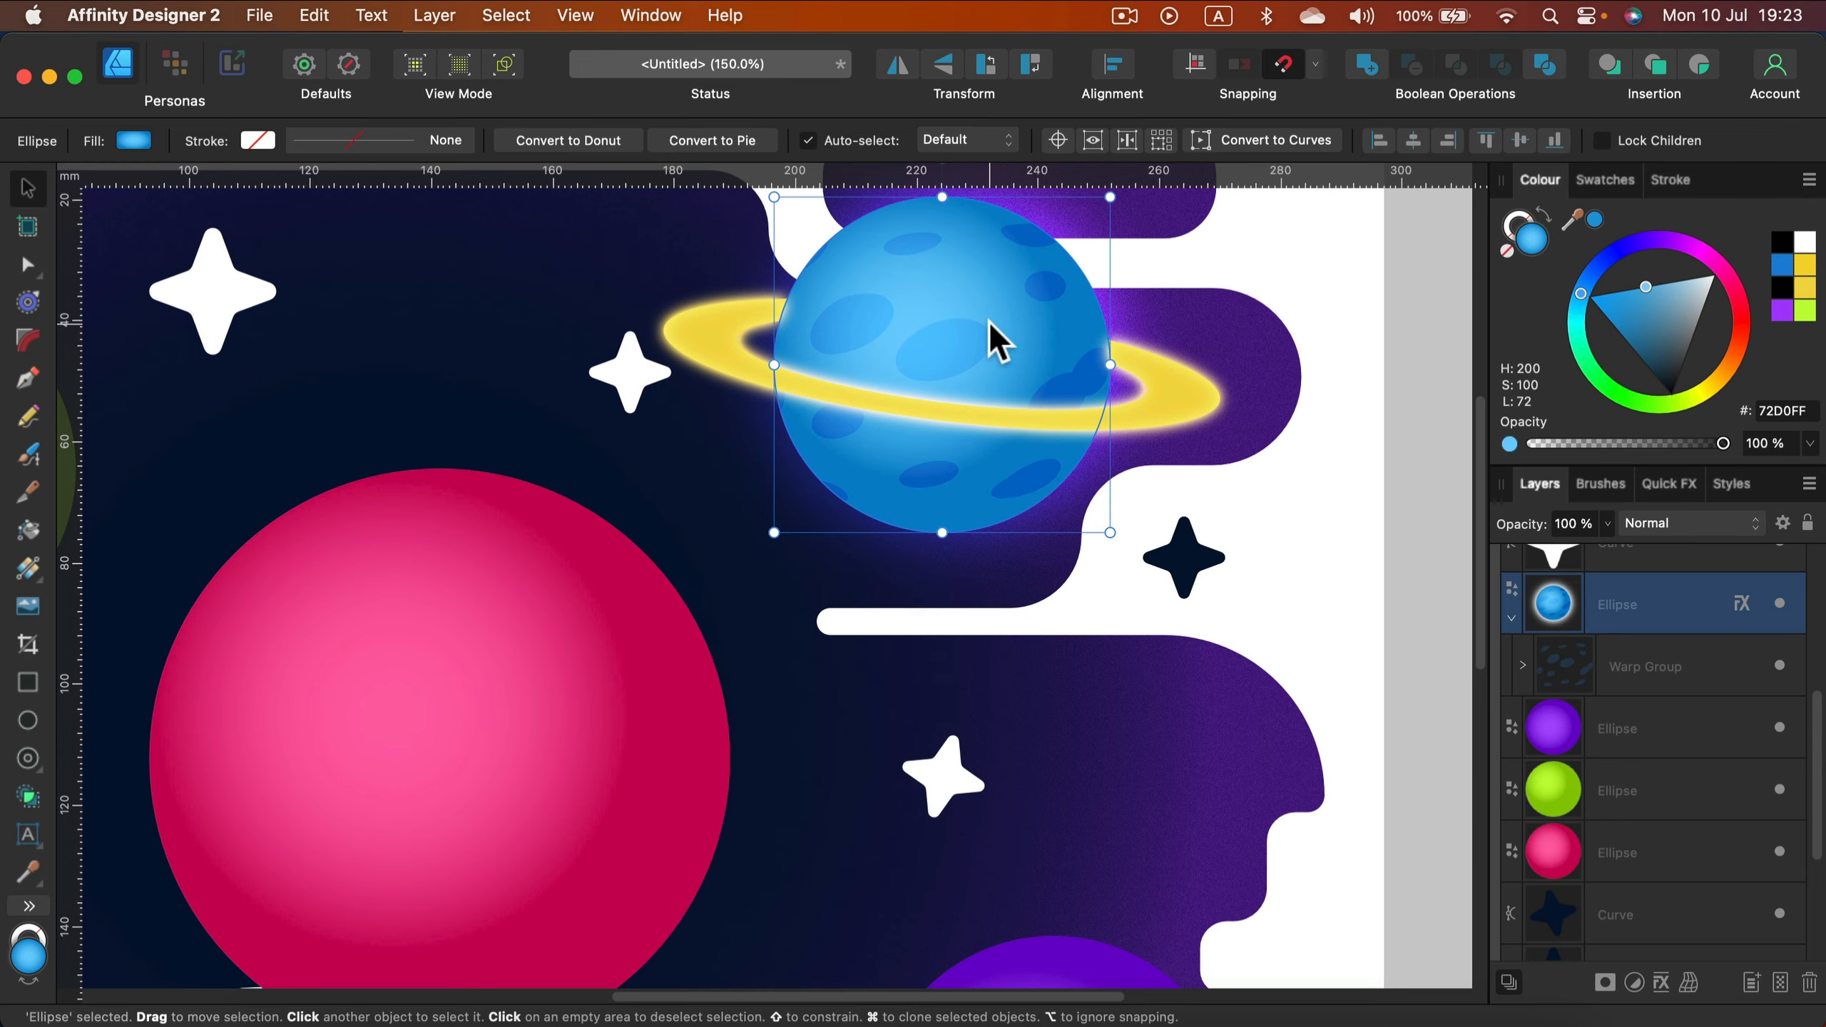
Step: Copy the blue planet and paste only its FX onto the green, pink and purple planets and the six white stars
key("super+minus")
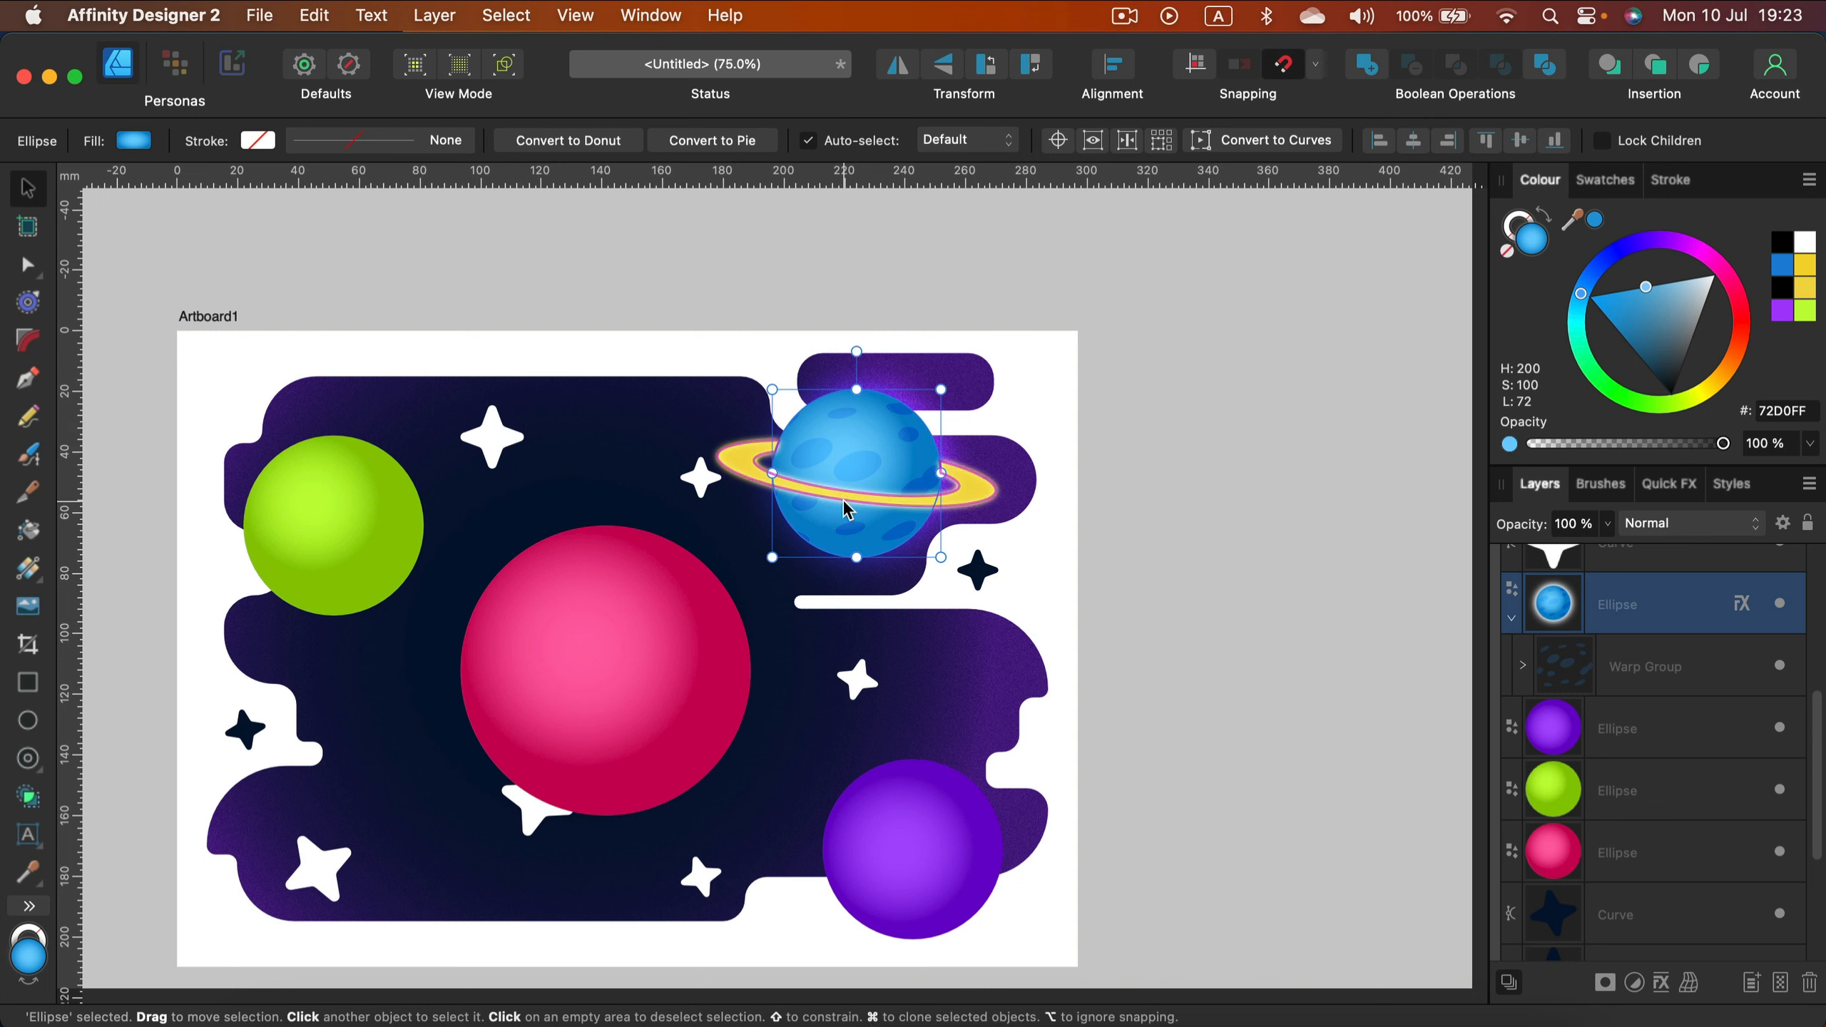
key("super+c")
left_click(508, 449)
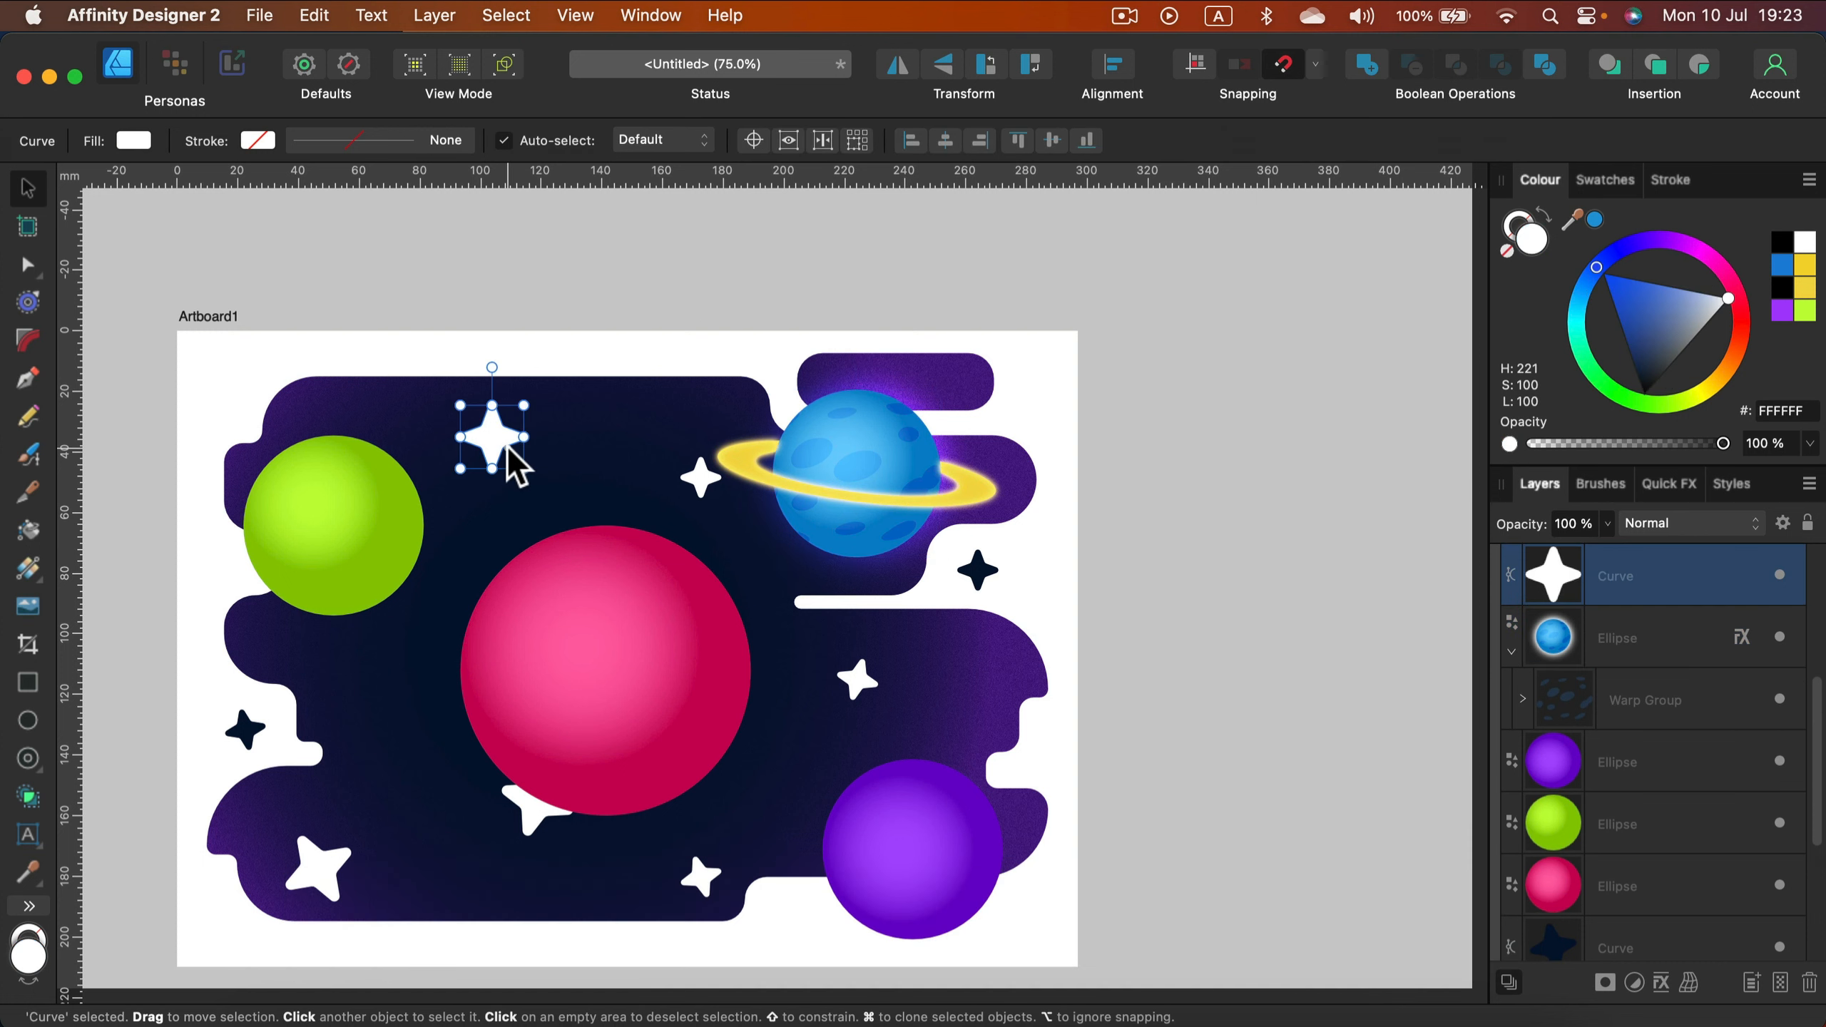
left_click(701, 482, "shift")
left_click(388, 518, "shift")
left_click(541, 605, "shift")
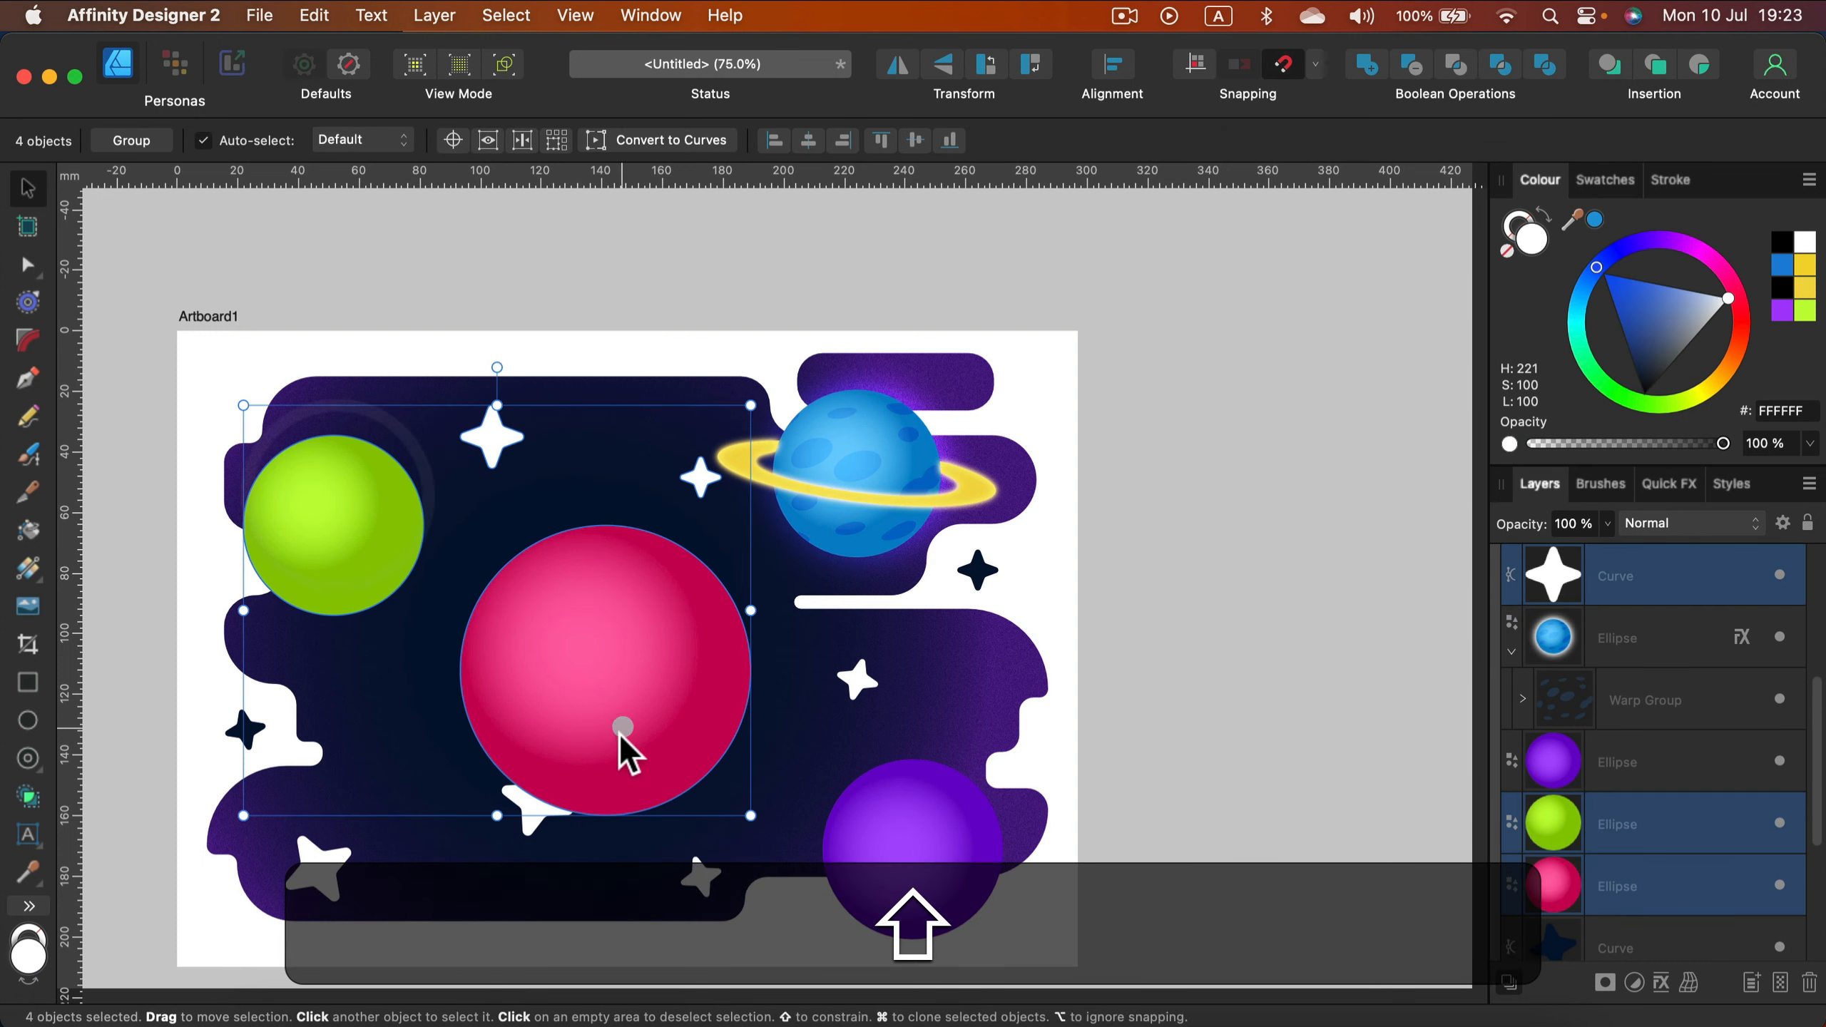
left_click(530, 827, "shift")
left_click(863, 683, "shift")
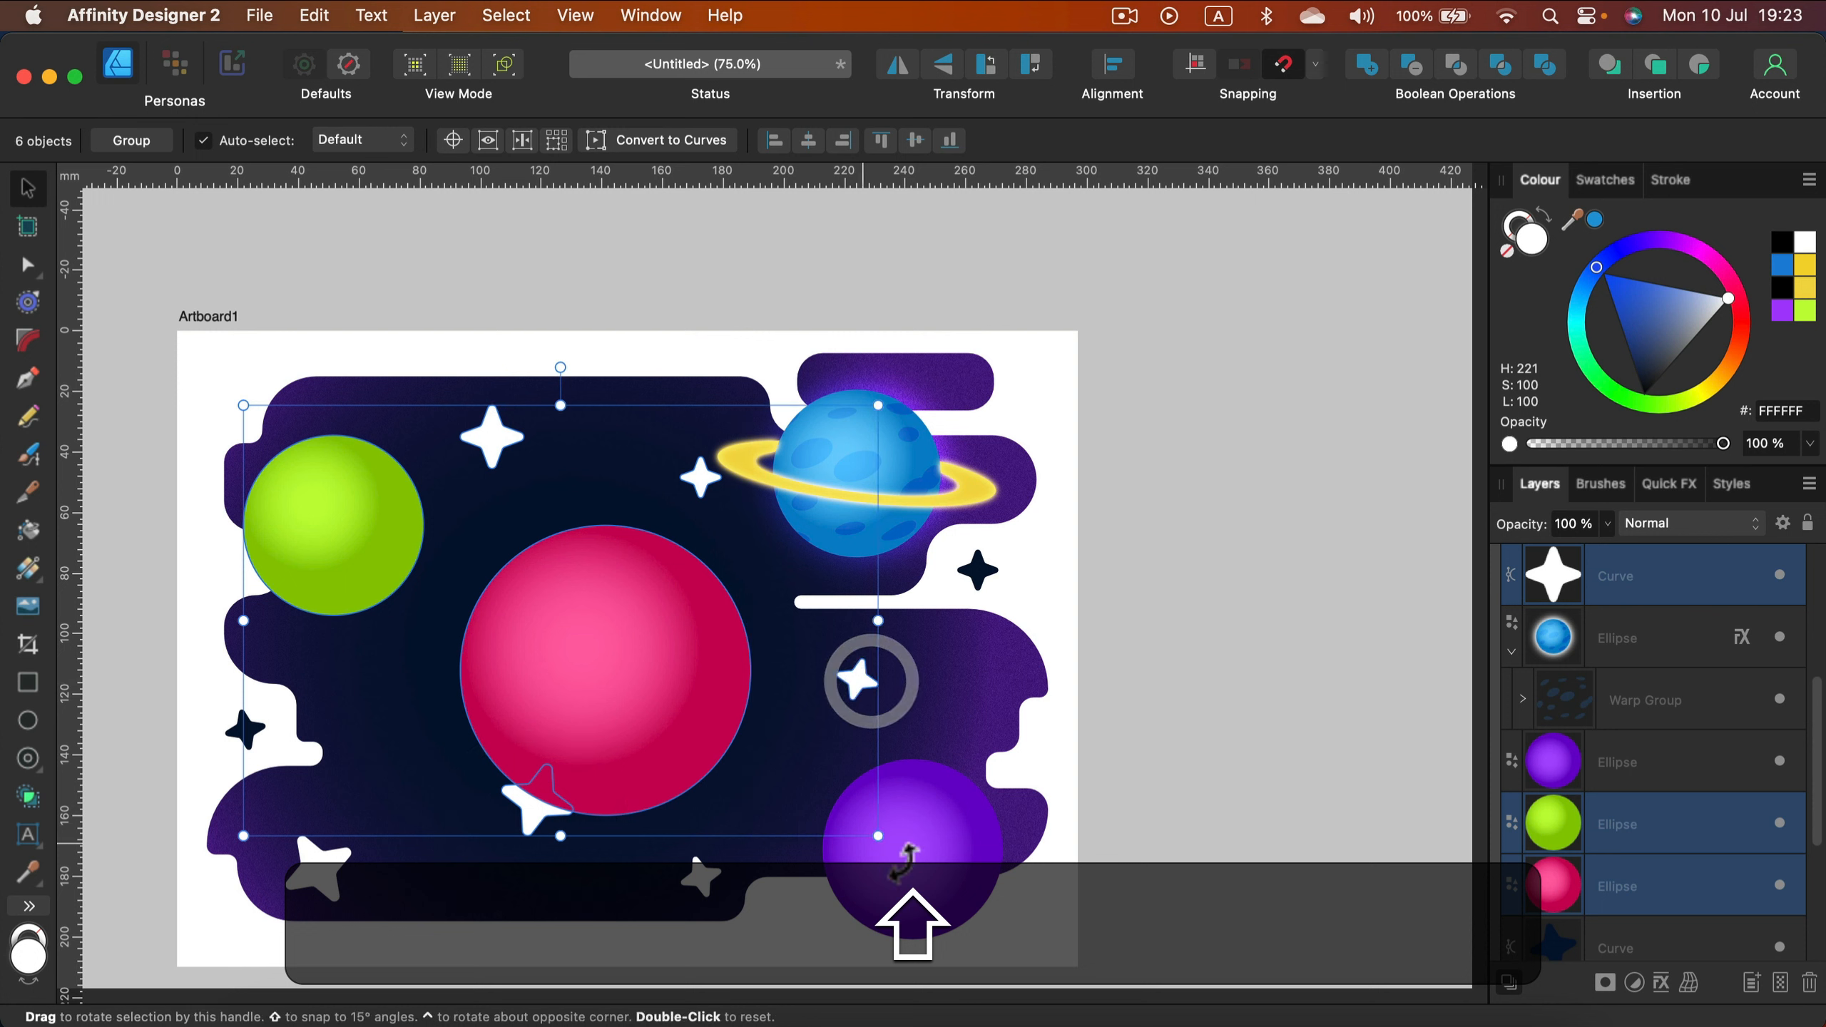
left_click(931, 874, "shift")
left_click(698, 879, "shift")
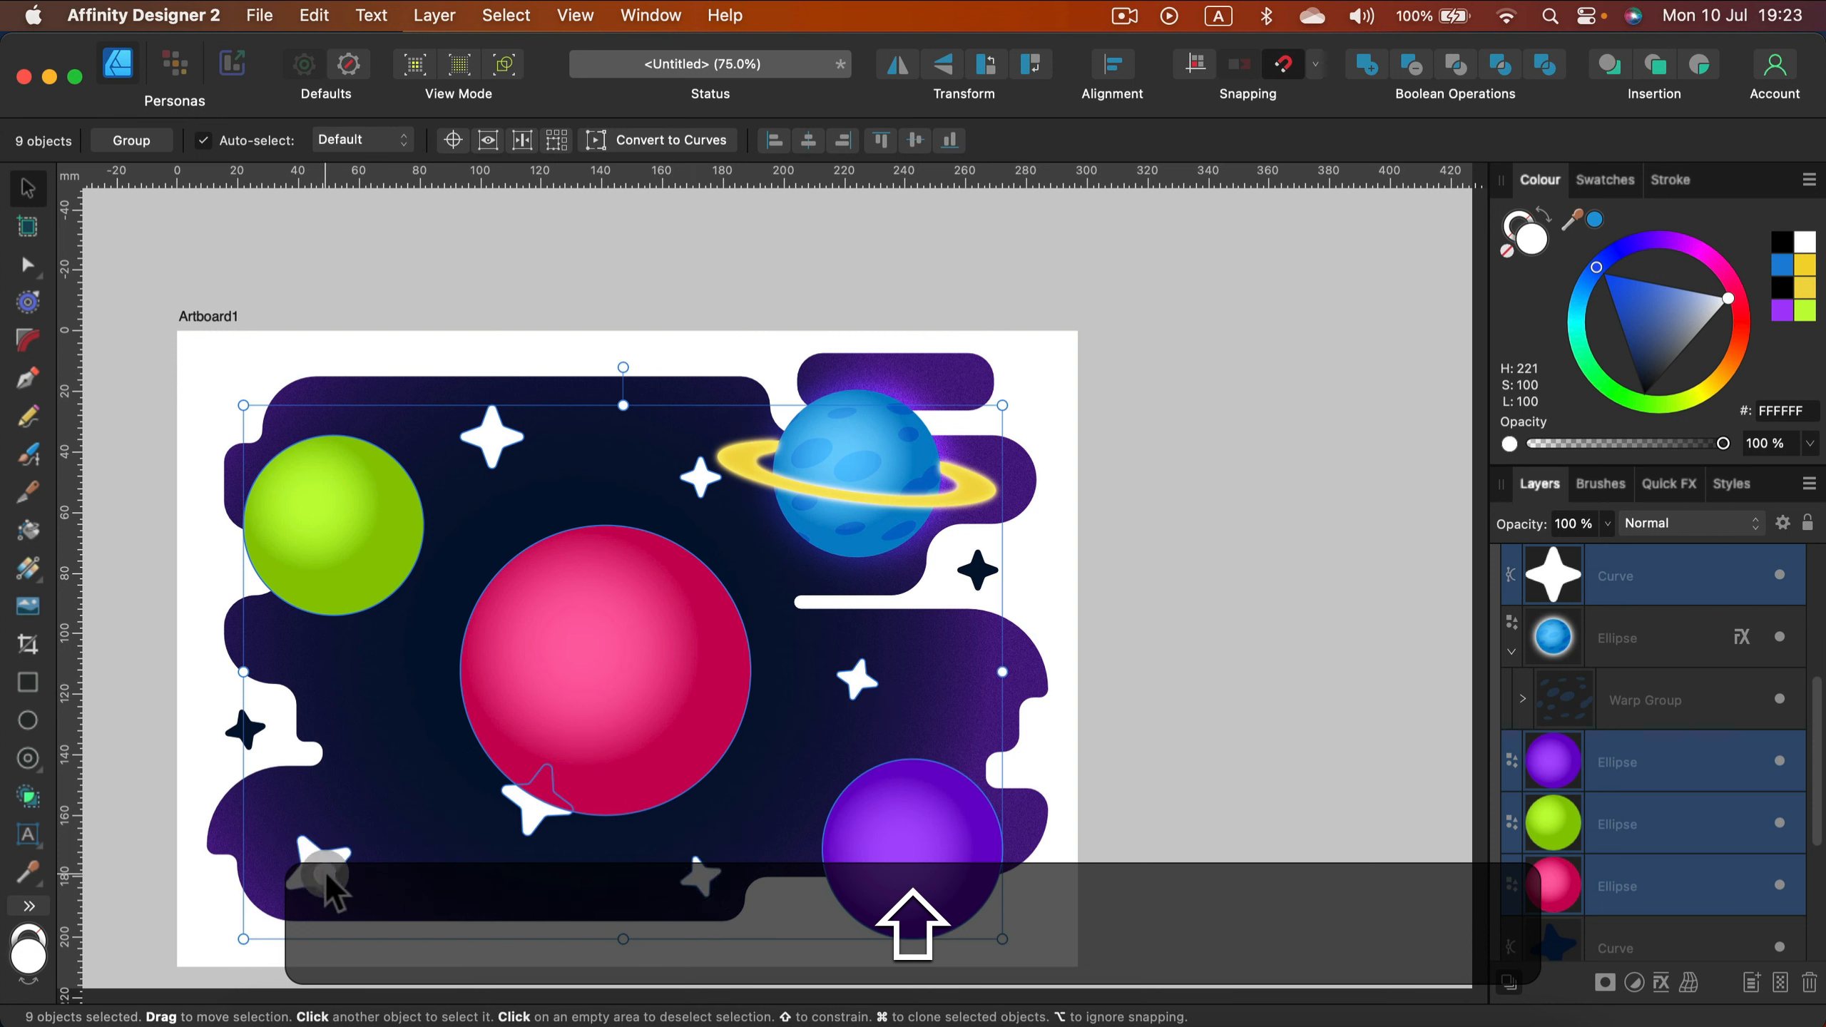
left_click(324, 872, "shift")
left_click(314, 15)
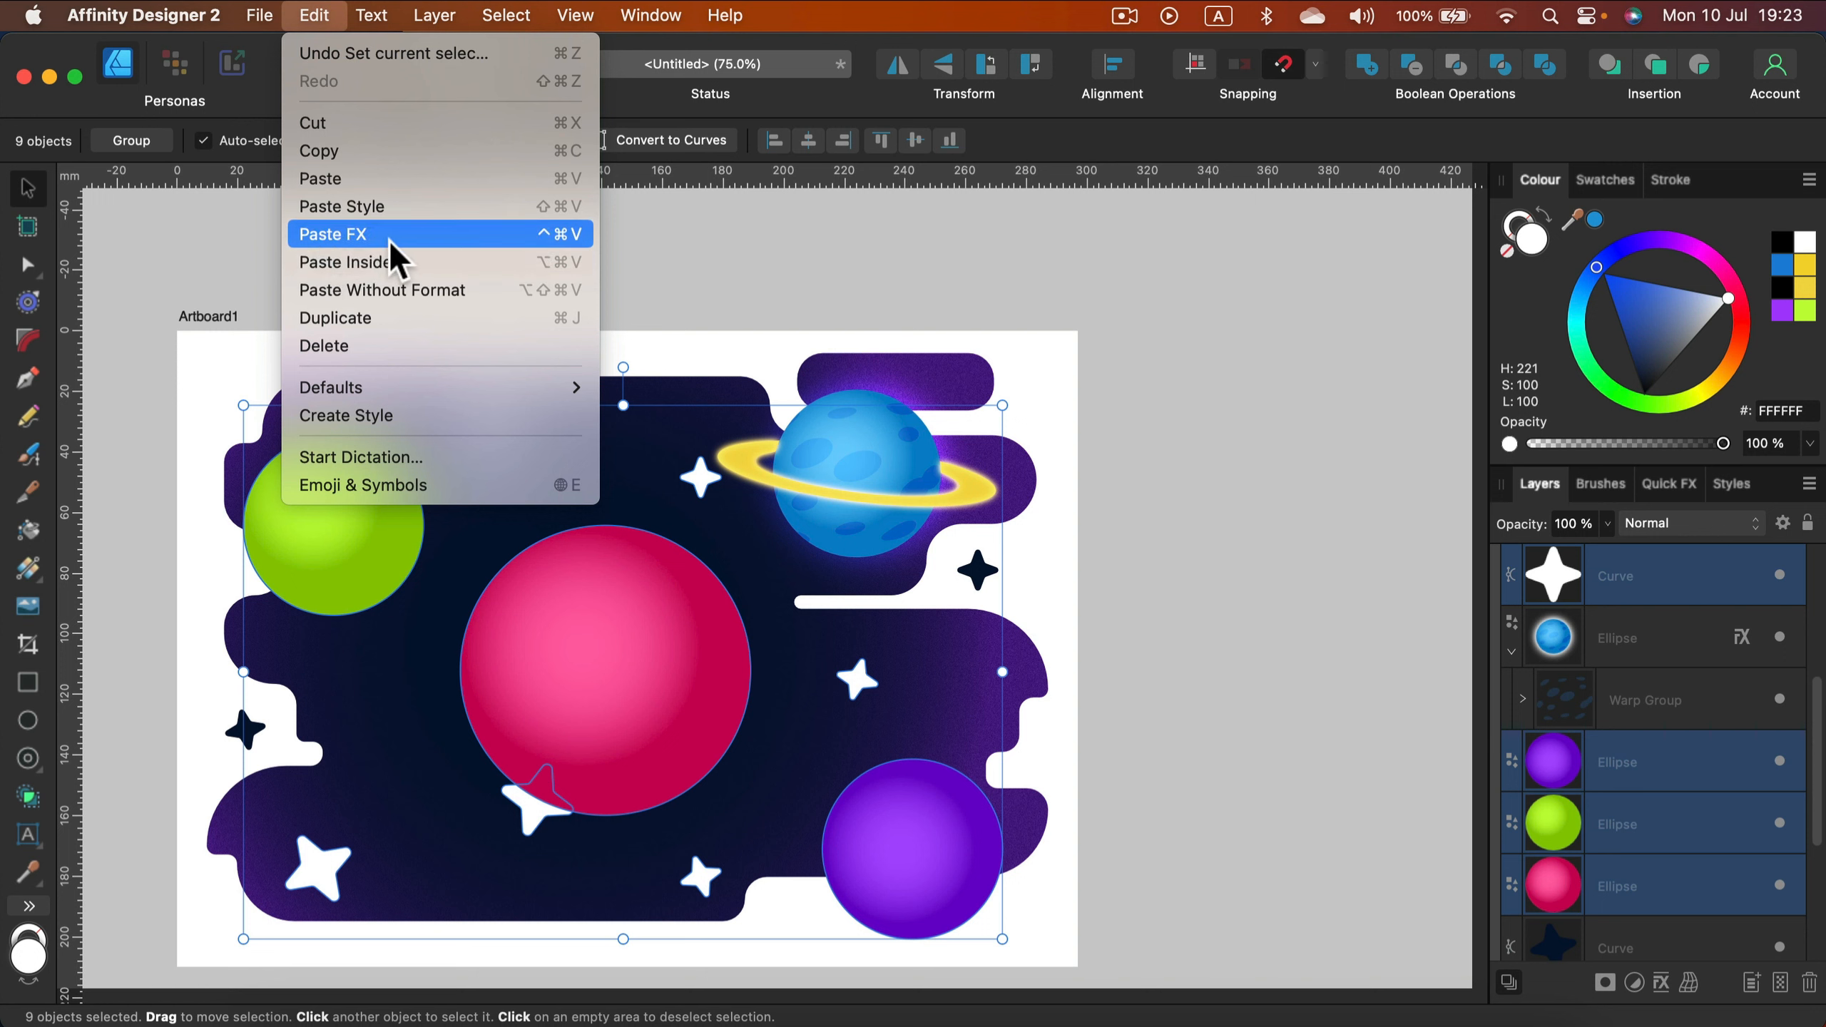
left_click(347, 243)
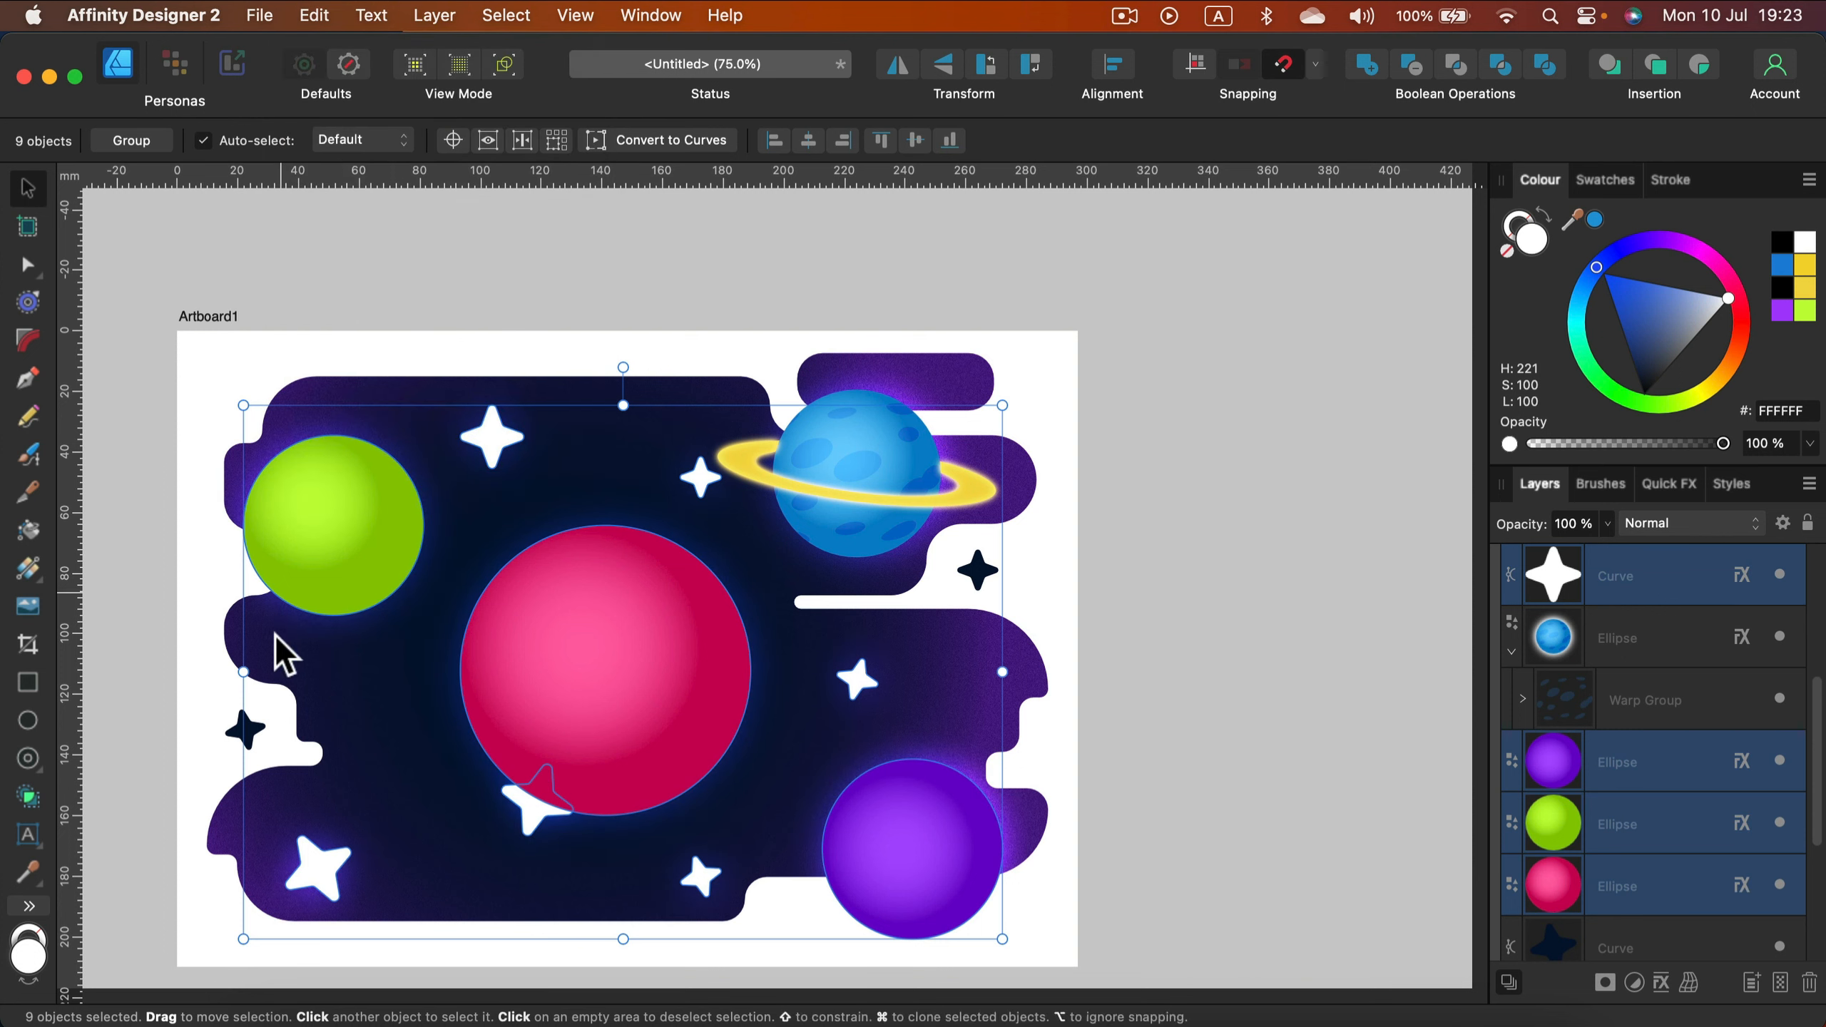
left_click(1054, 628)
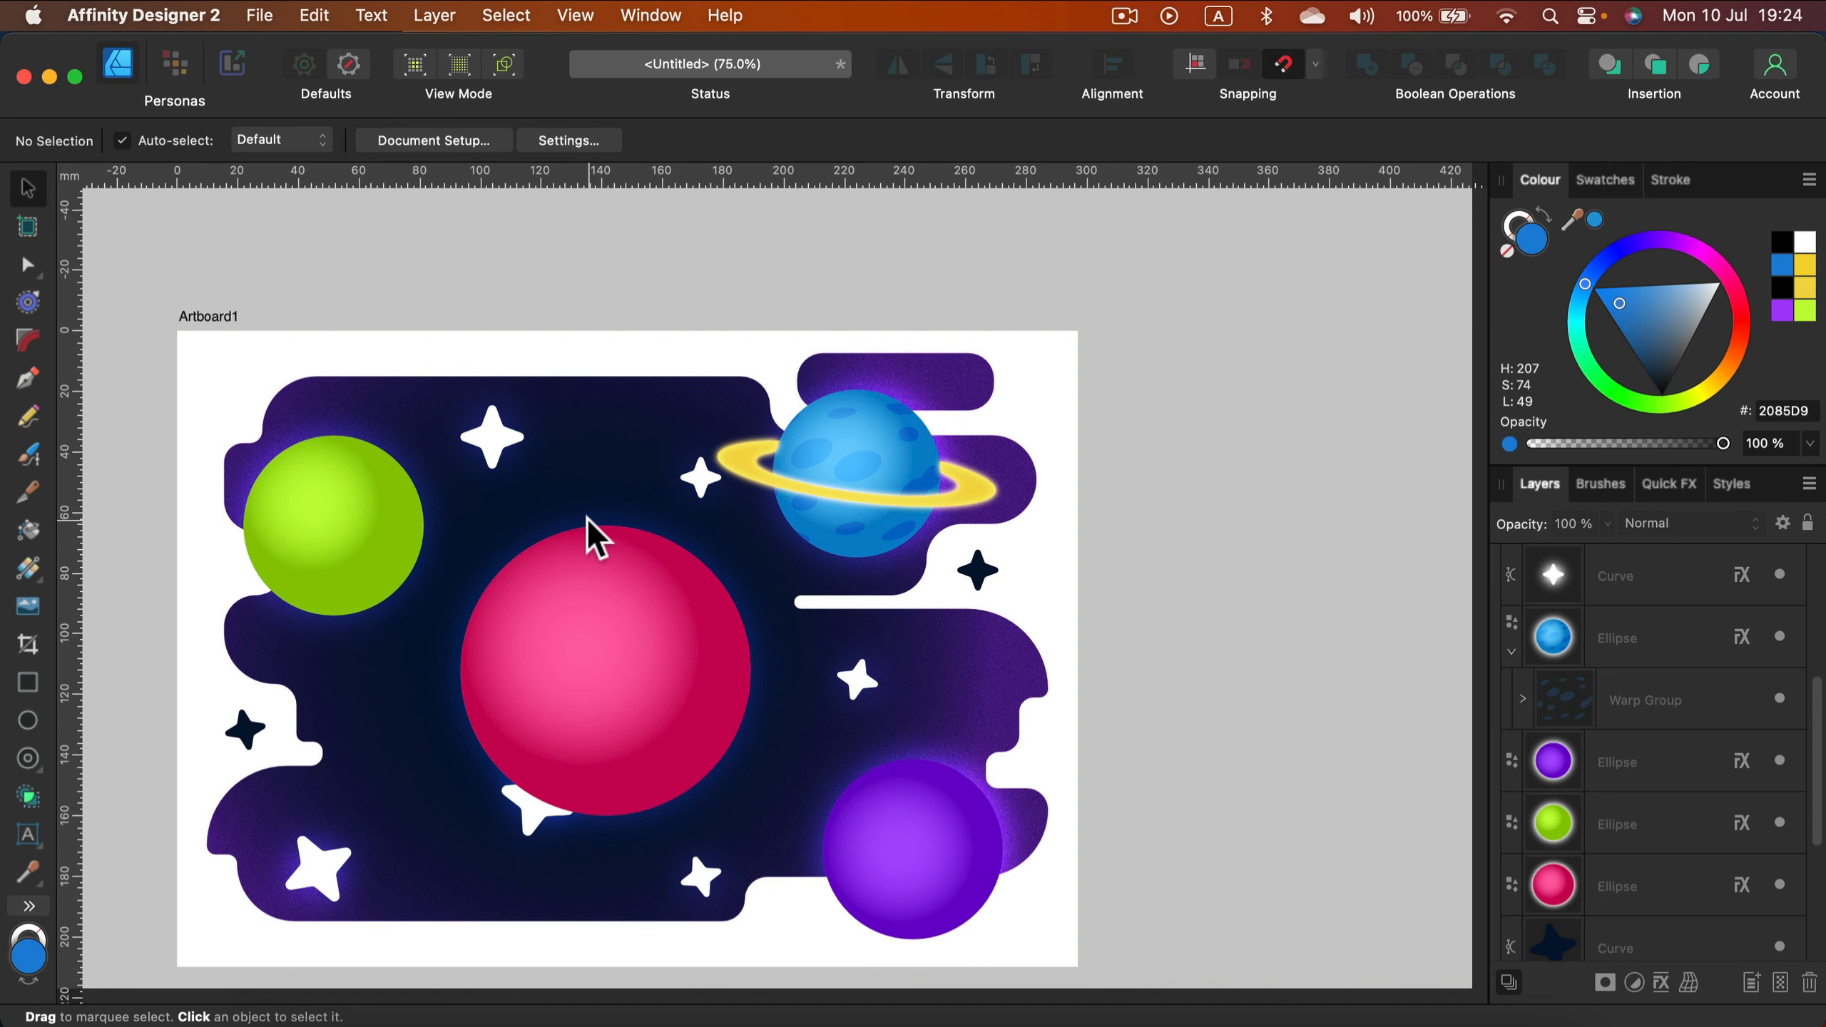
scroll(535, 605, "down", 2)
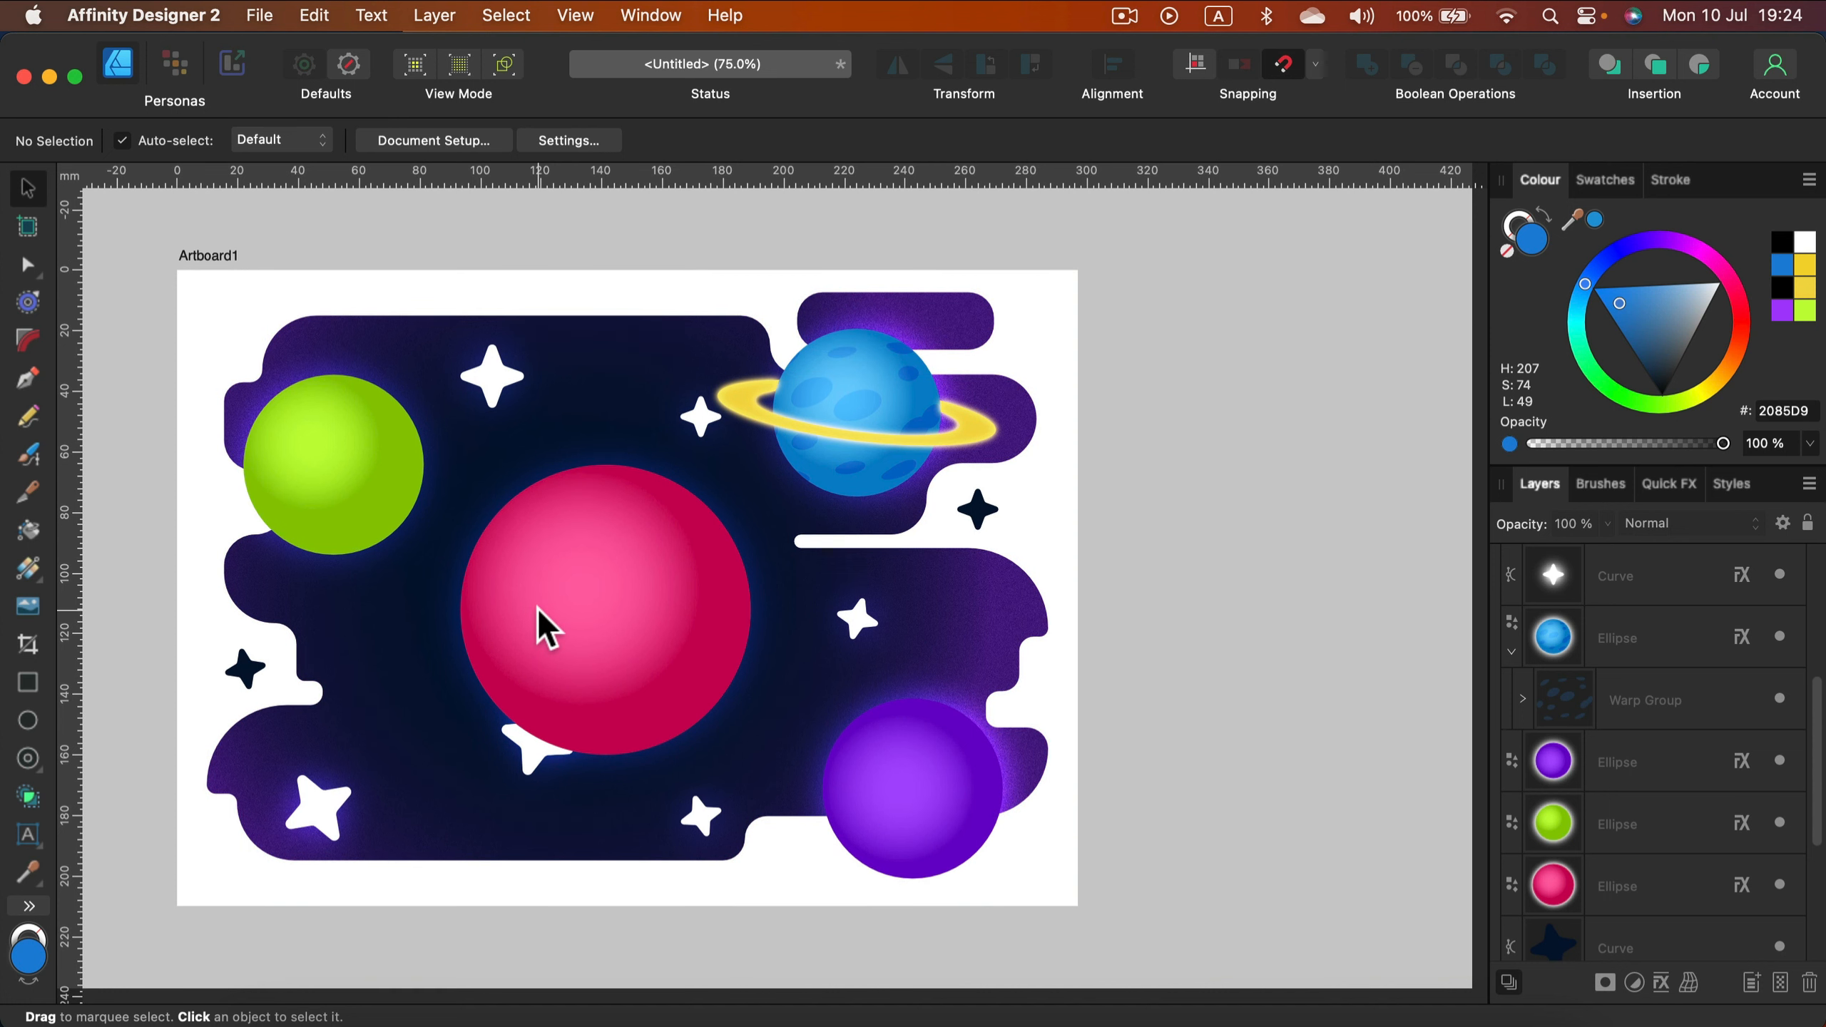
Step: Draw nine staggered, overlapping blue rectangles above the artboard and merge them into one shape with the Add operation
scroll(536, 611, "down", 2)
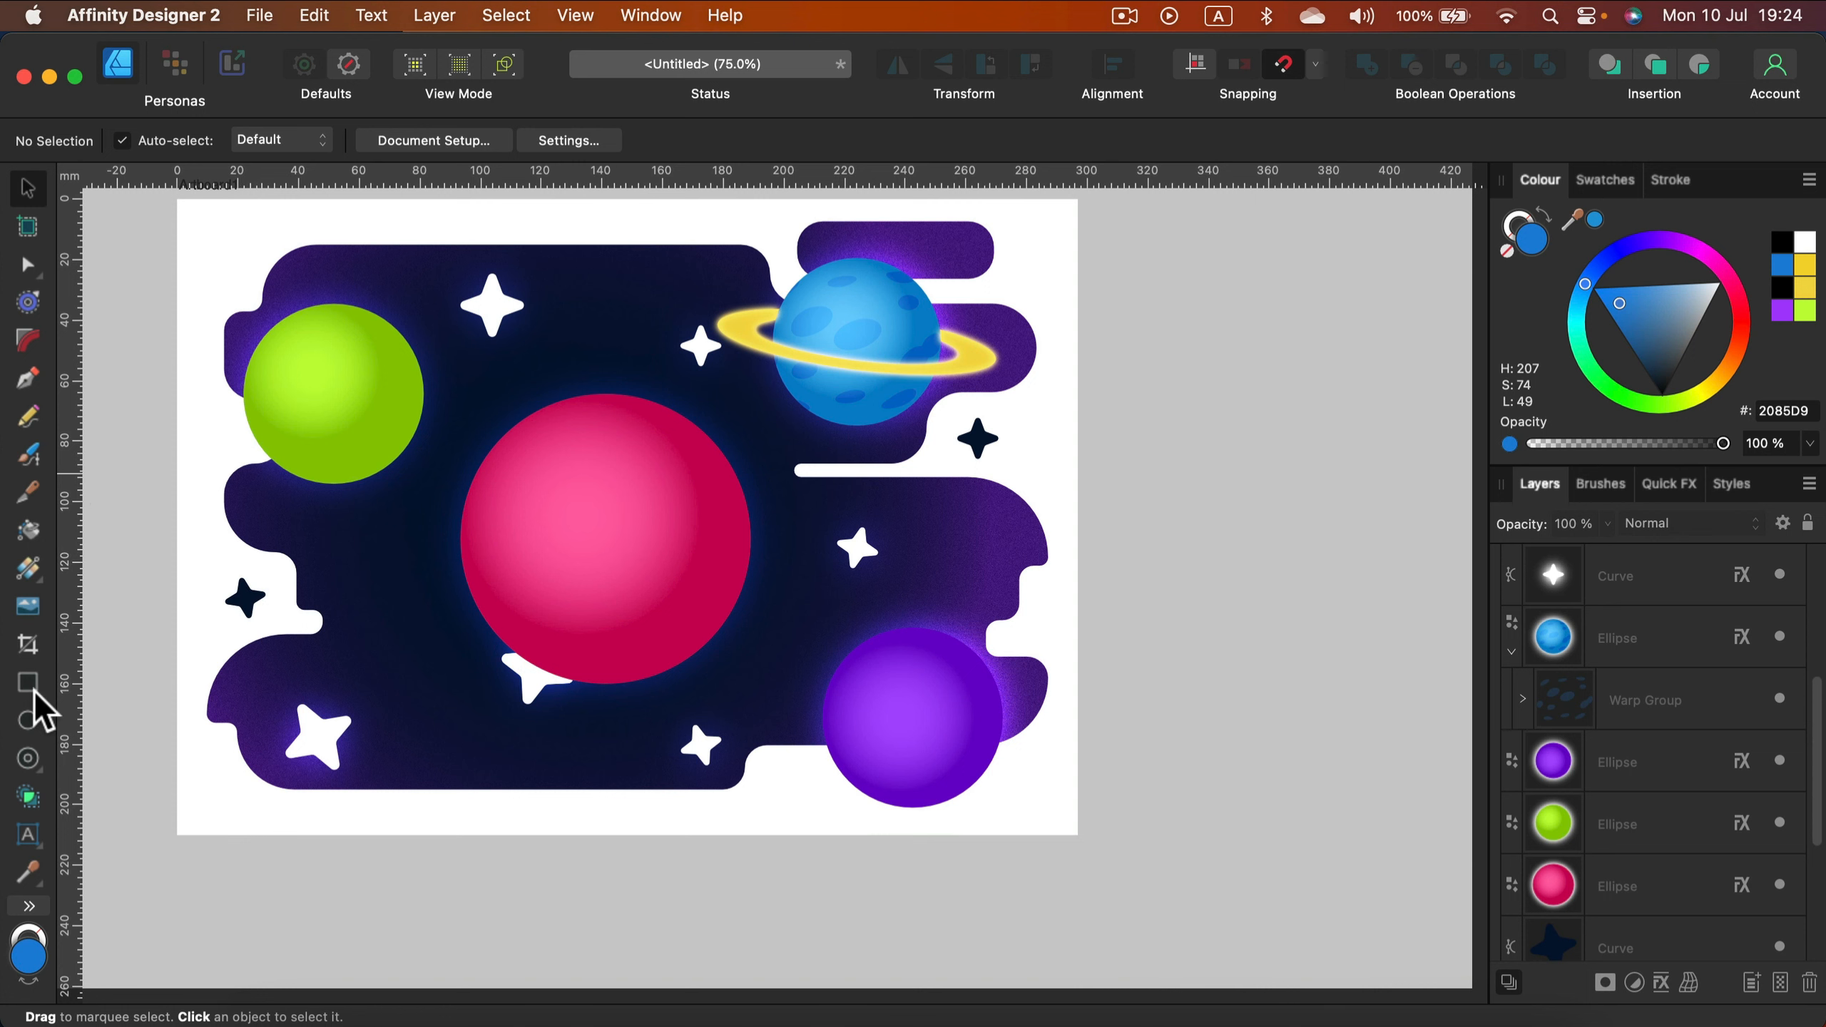
left_click(29, 684)
scroll(432, 530, "up", 15)
mouse_move(440, 364)
left_mouse_down()
mouse_move(540, 410)
mouse_move(606, 414)
mouse_move(678, 492)
mouse_move(648, 411)
mouse_move(503, 505)
mouse_move(544, 465)
mouse_move(774, 543)
mouse_move(705, 581)
mouse_move(457, 530)
mouse_move(507, 589)
mouse_move(580, 597)
mouse_move(521, 610)
left_mouse_up()
left_click(27, 187)
mouse_move(554, 463)
left_mouse_down()
mouse_move(779, 436)
mouse_move(734, 379)
left_mouse_up()
left_click_drag(277, 257, 962, 674)
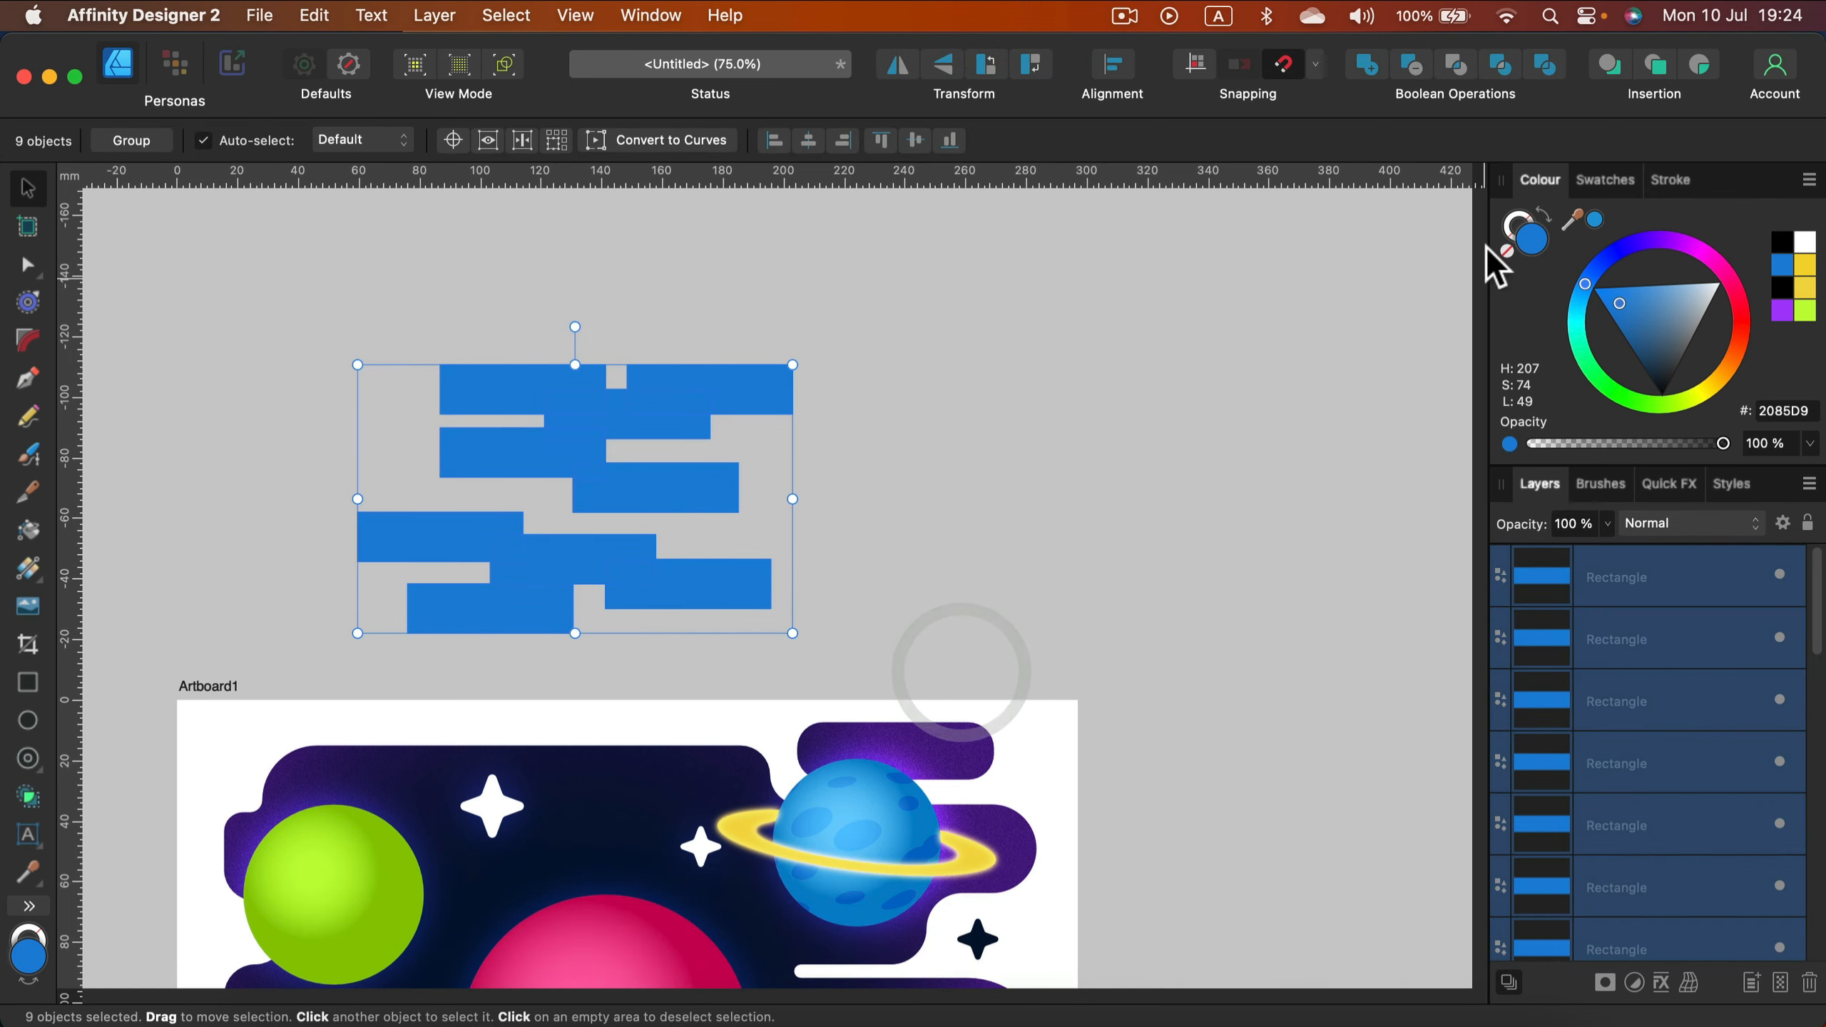
left_click(1352, 69)
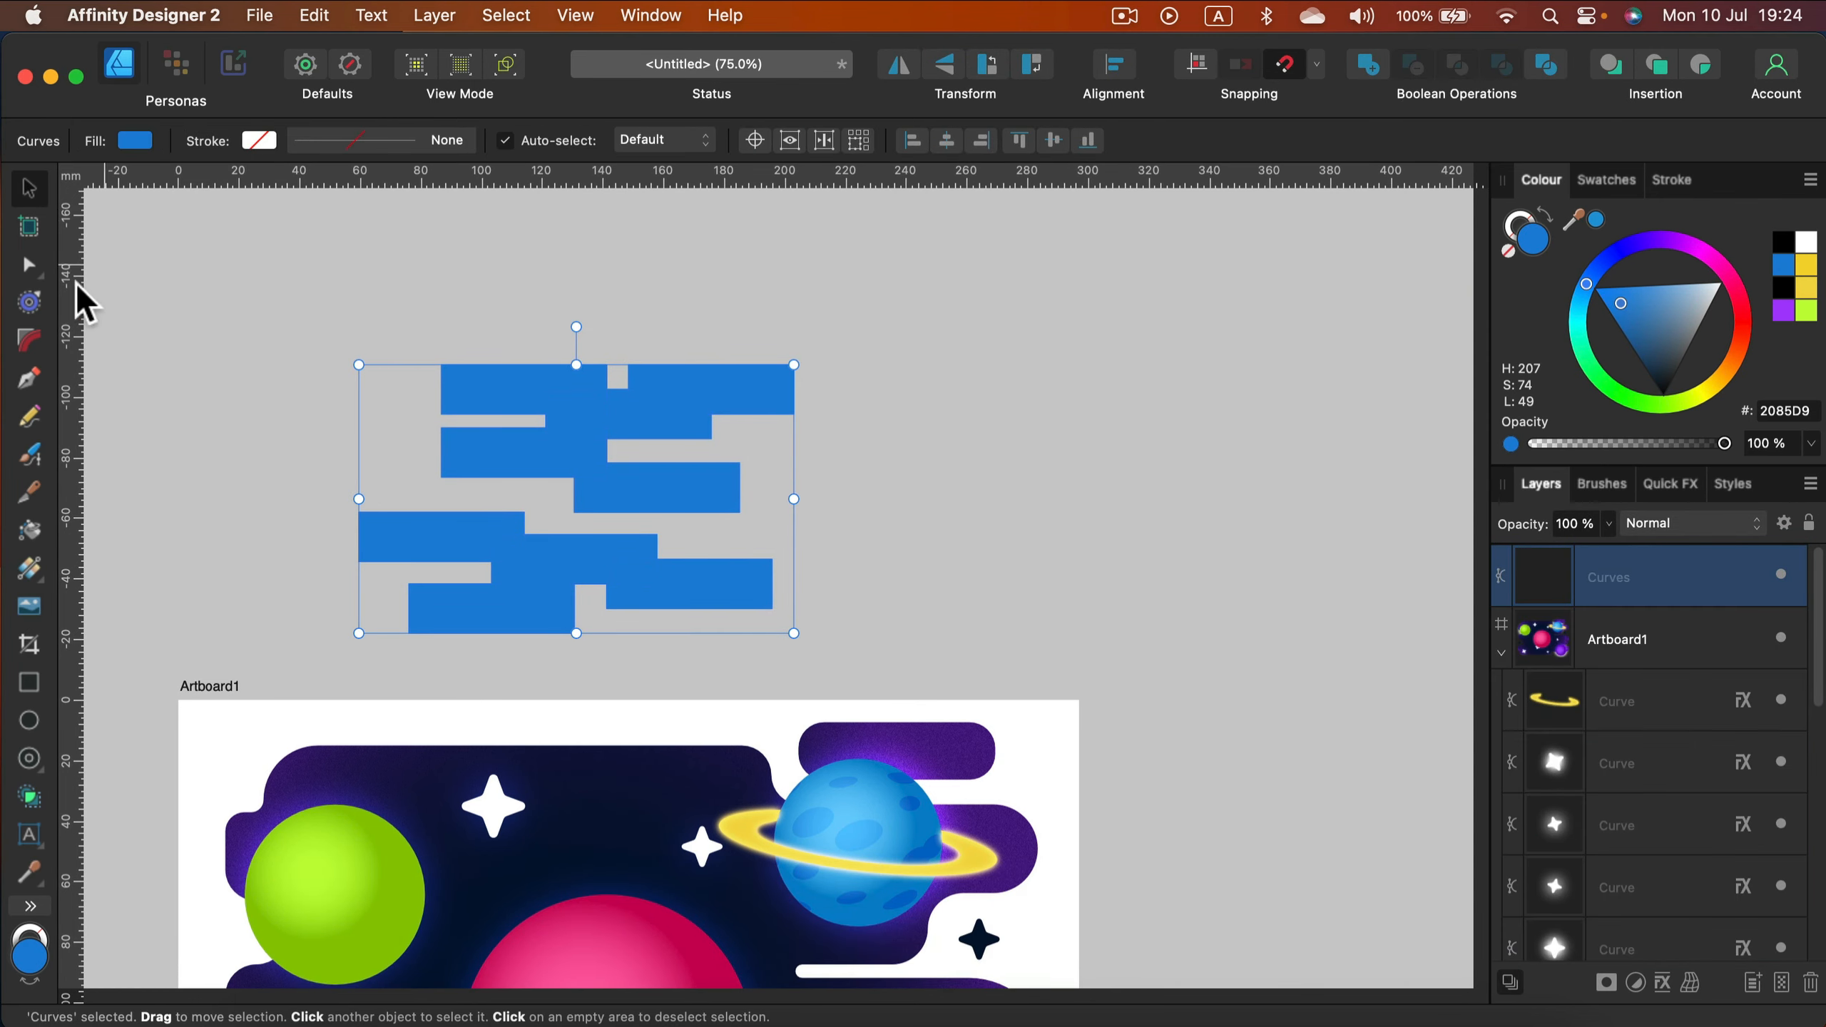
Step: Round all corners of the merged blue bands with a radius of about 16.3 mm and bake the corners
left_click(27, 343)
left_click_drag(250, 318, 927, 666)
left_click_drag(773, 608, 645, 591)
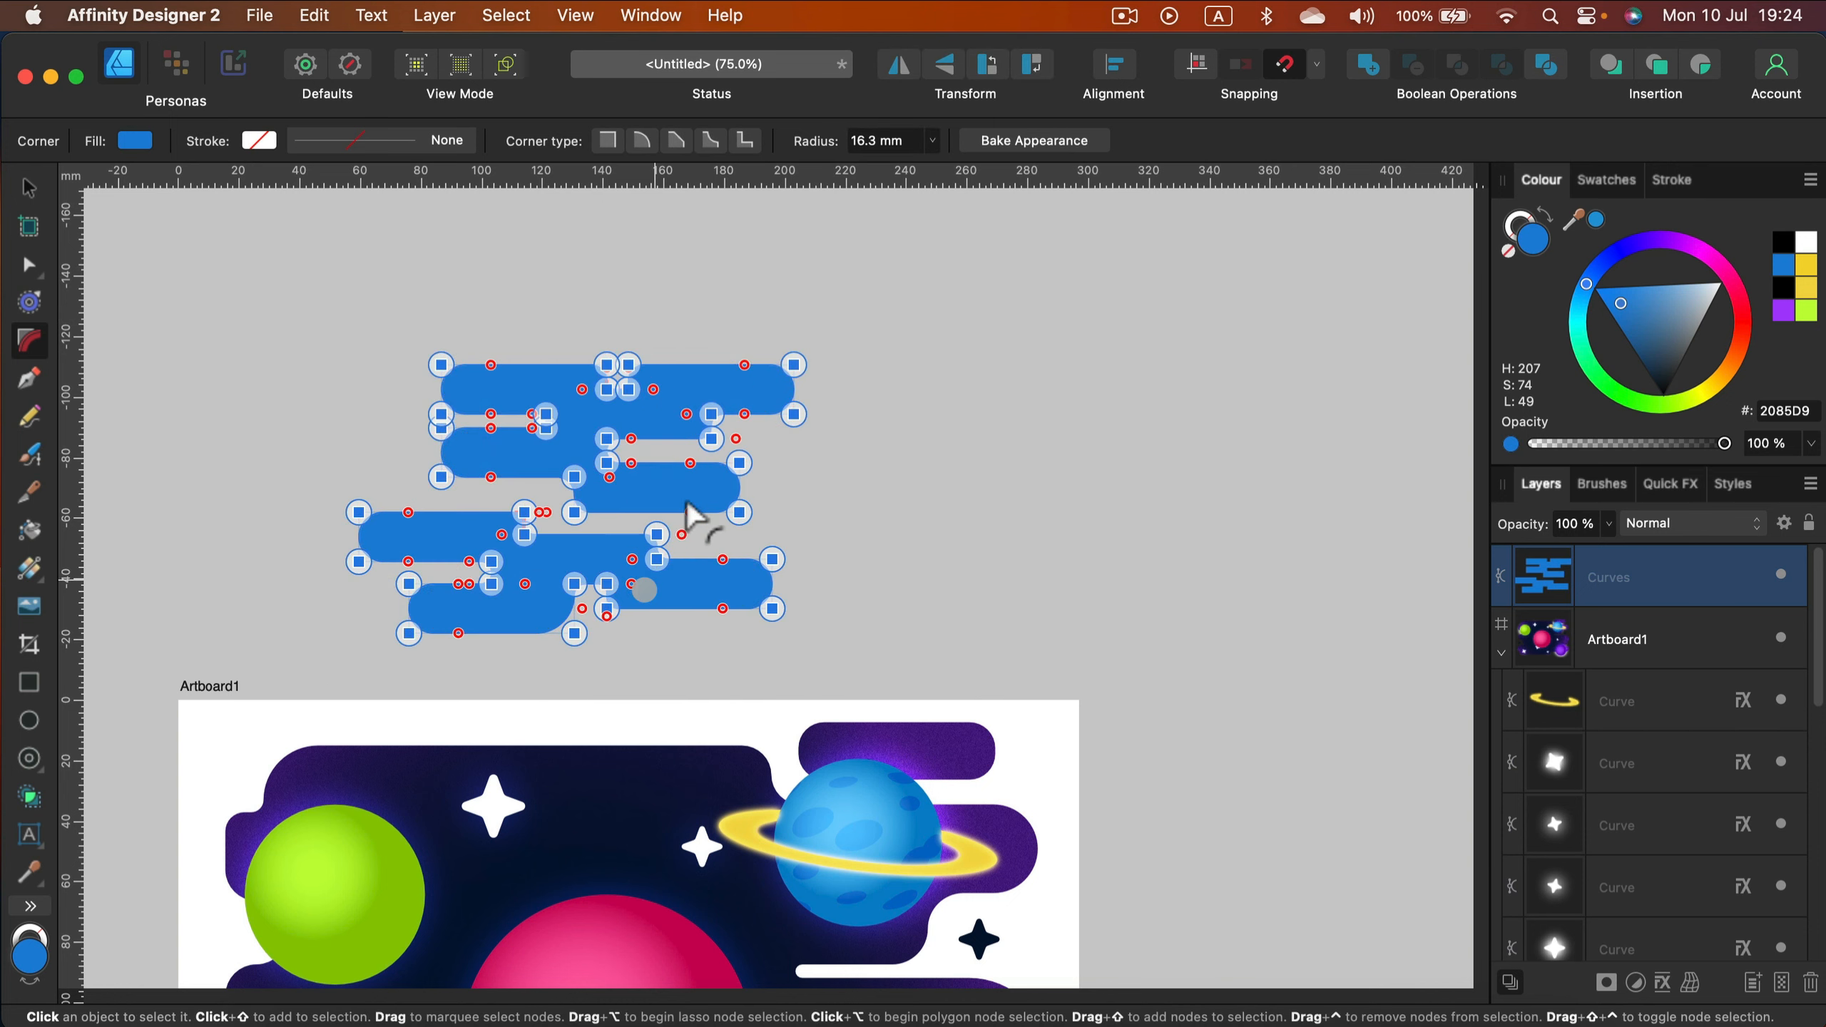
left_click(1035, 140)
Step: Recolour the rounded bands with the pink planet's sampled dark pink, muted to #C23071
scroll(1018, 359, "down", 2)
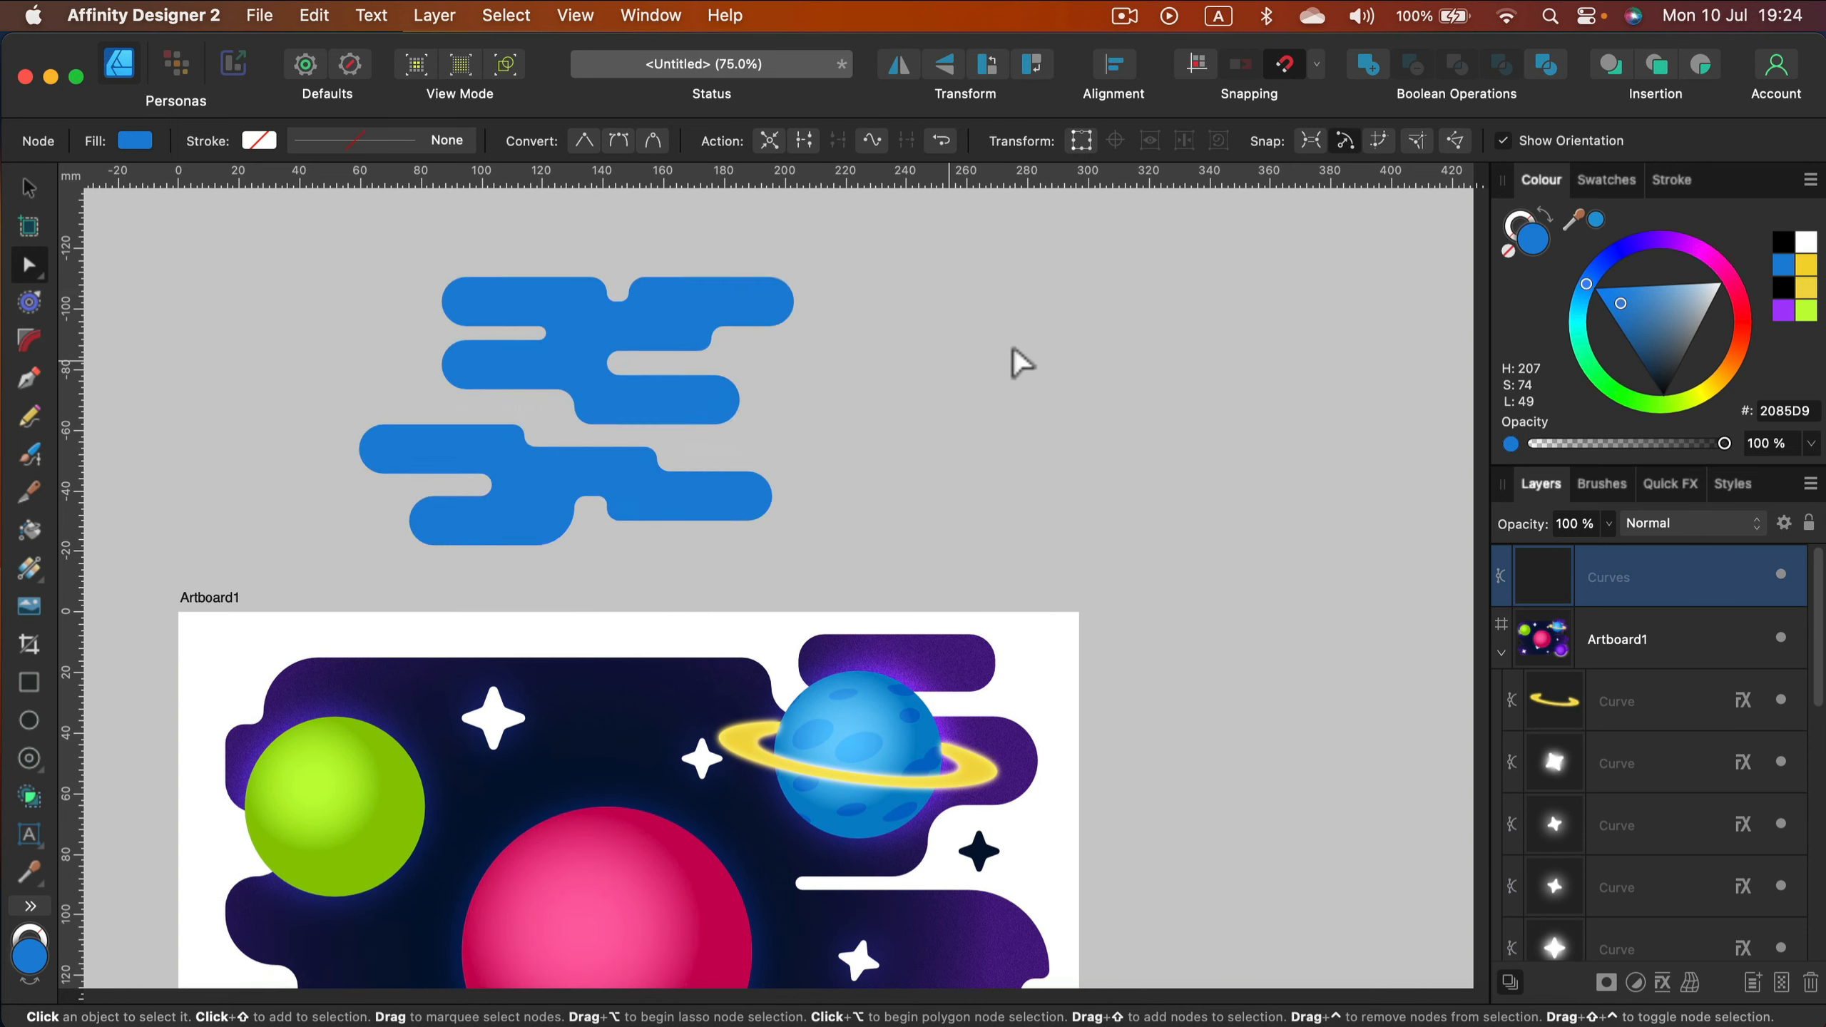
left_click_drag(1573, 220, 668, 854)
left_click(1596, 218)
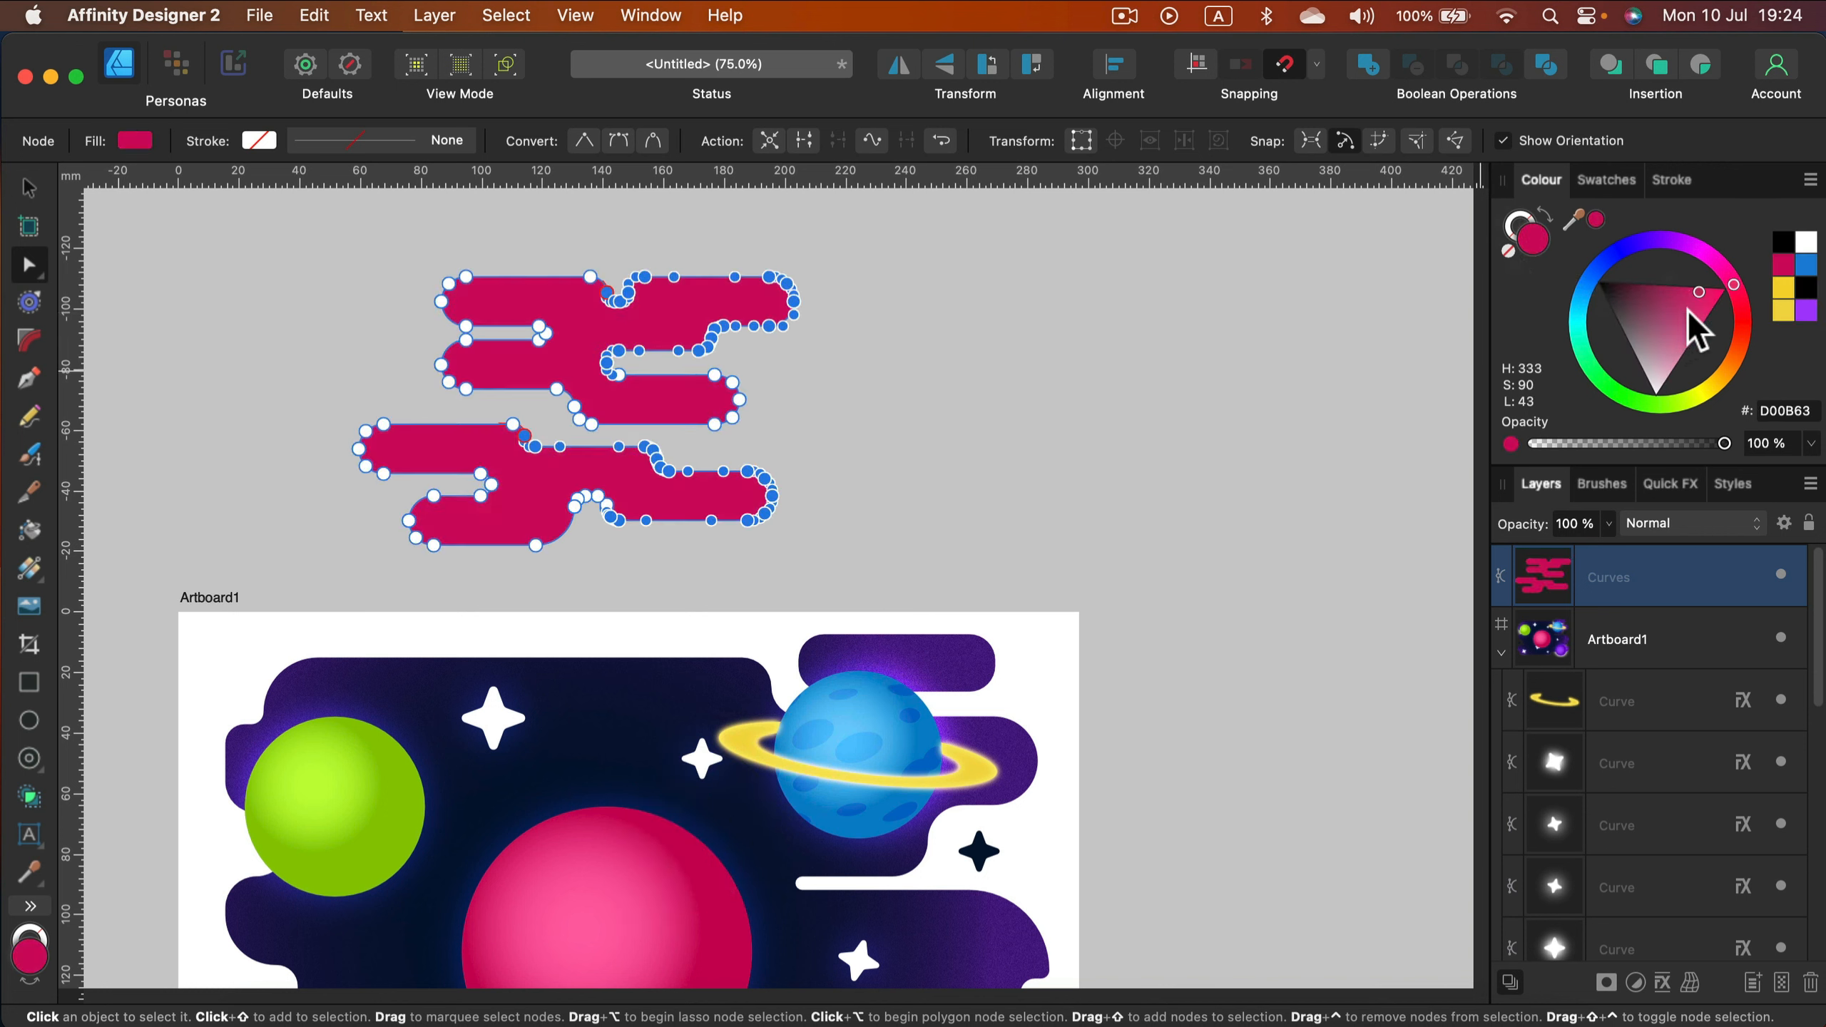
left_click_drag(1694, 320, 1685, 317)
left_click(28, 186)
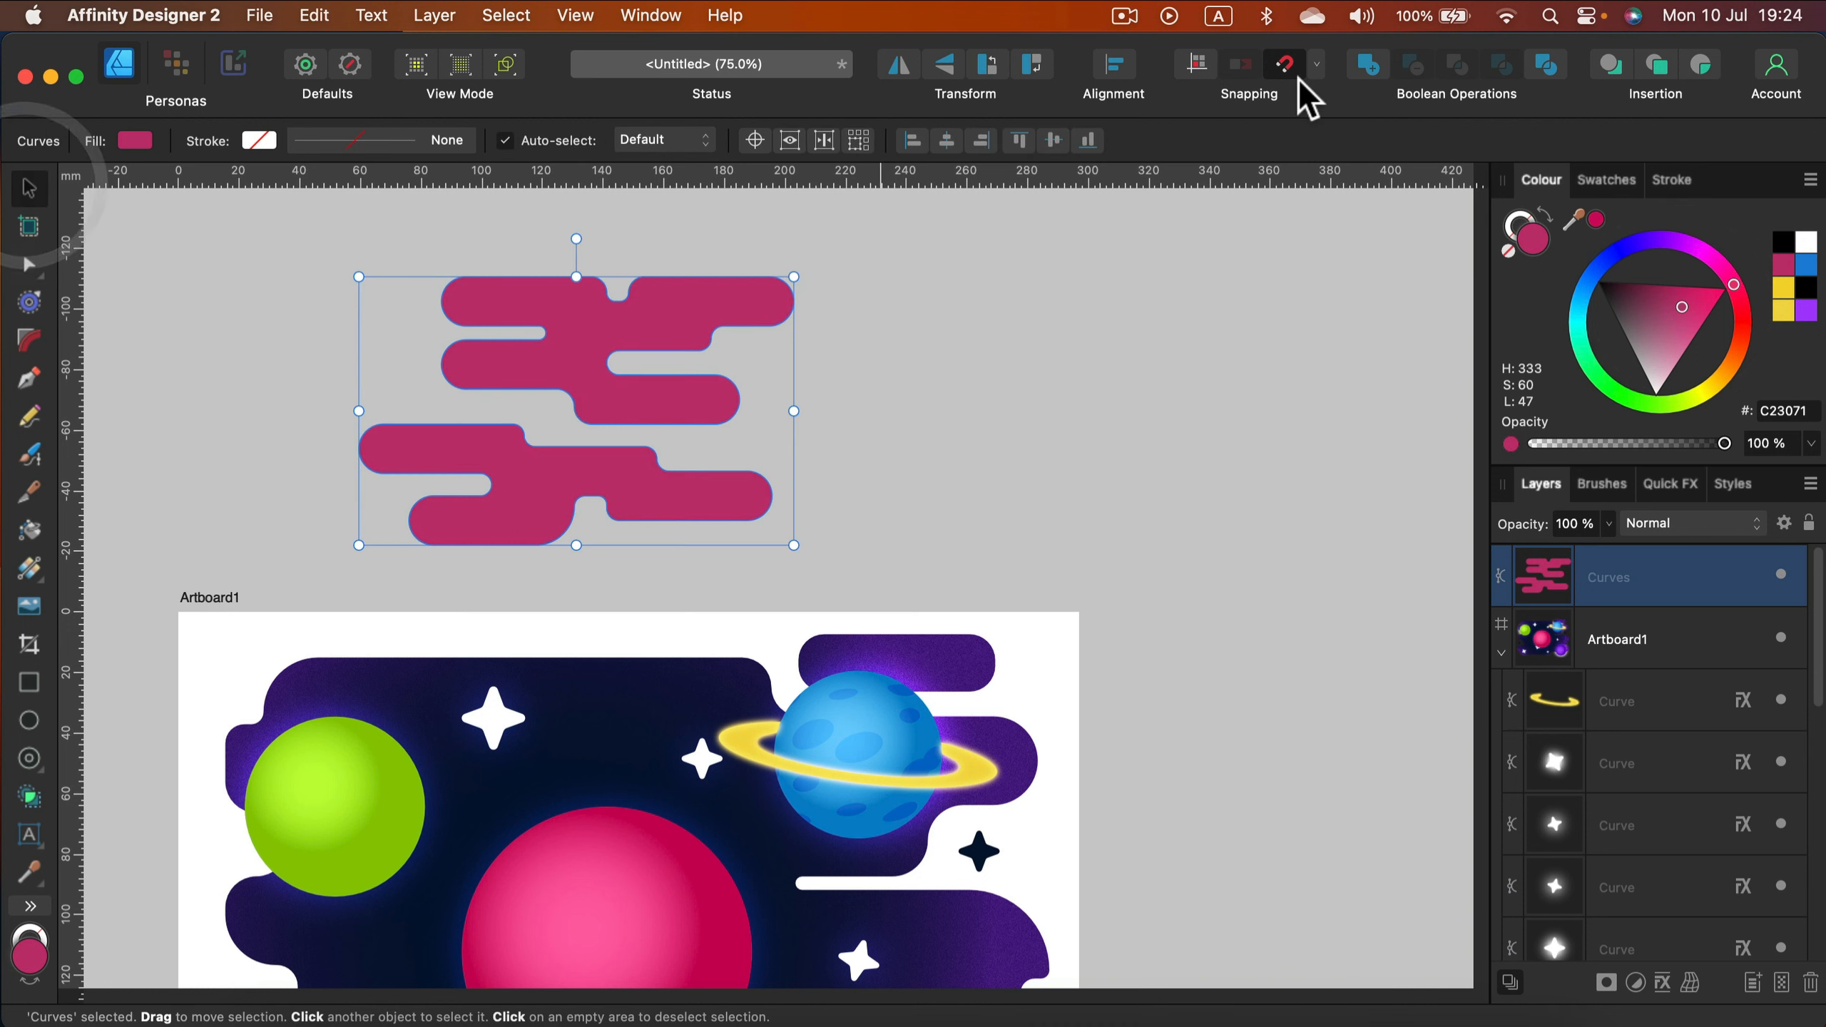
Step: Apply a Fish Eye warp to the pink bands and set its value to 49 %
left_click(1690, 982)
left_click(1624, 938)
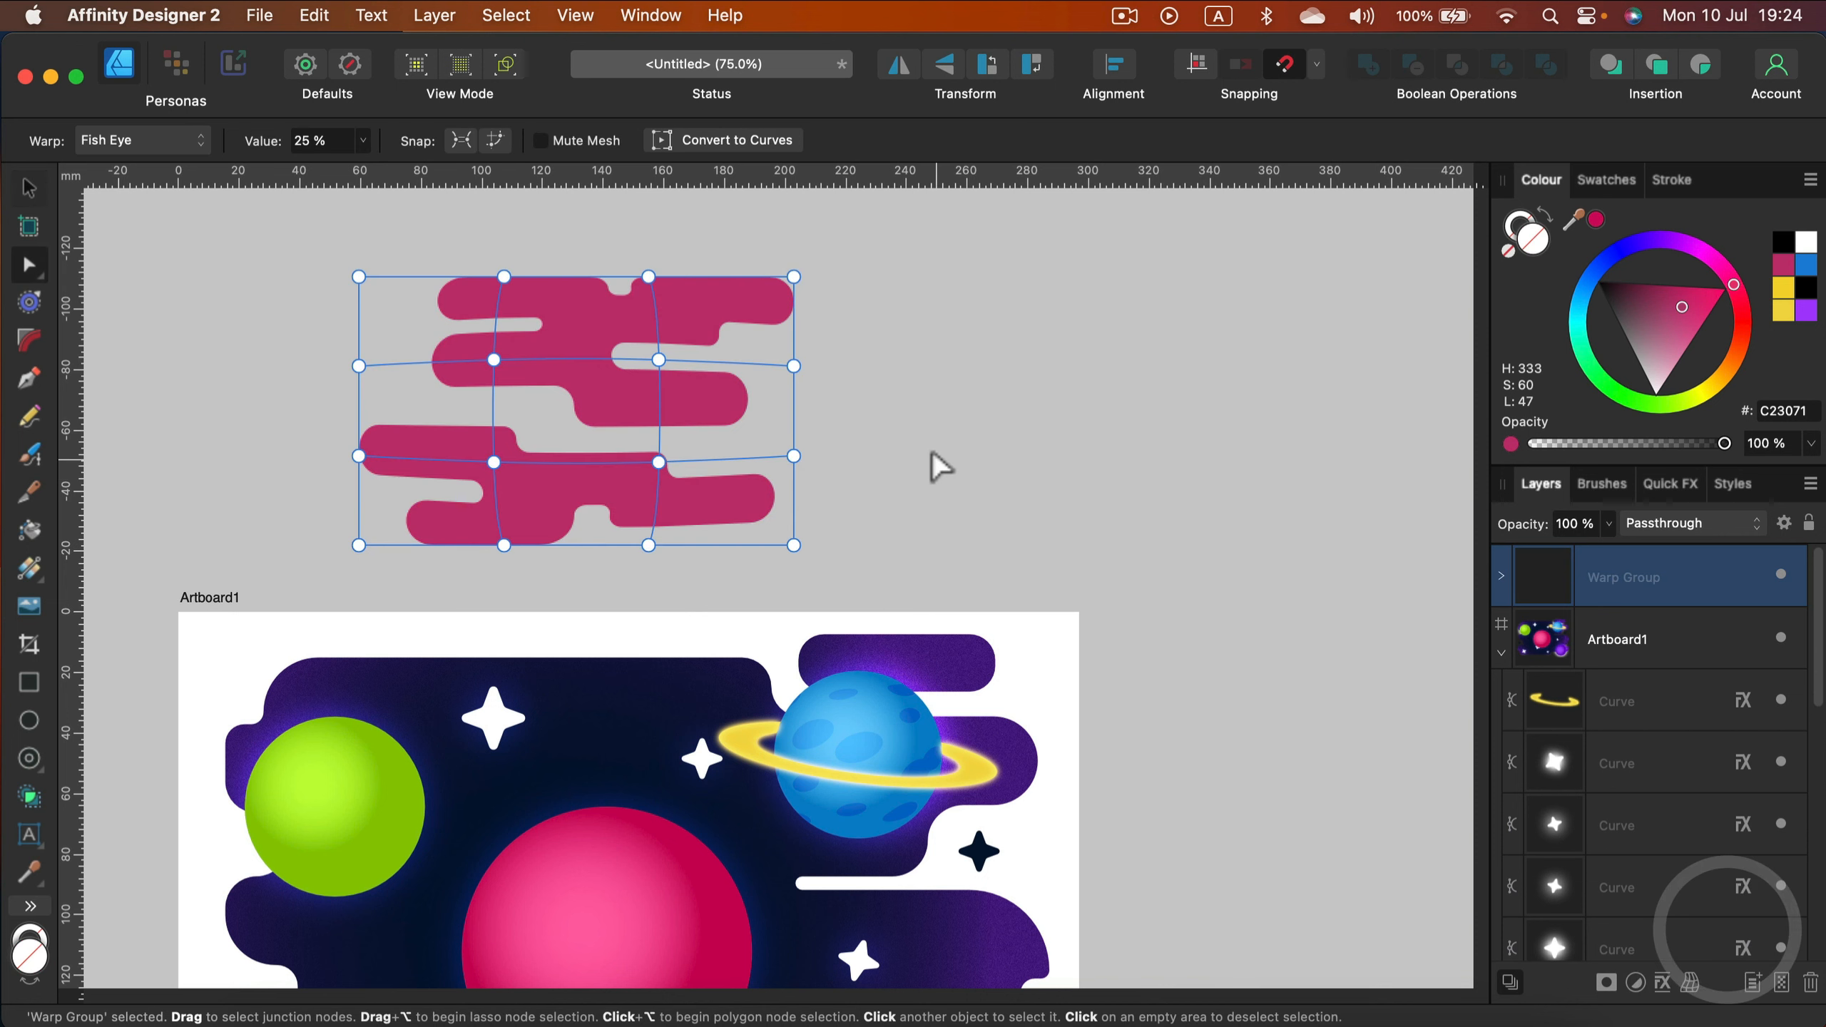
mouse_move(365, 140)
left_mouse_down()
mouse_move(354, 163)
mouse_move(448, 172)
mouse_move(392, 187)
mouse_move(387, 169)
left_mouse_up()
scroll(154, 234, "down", 5)
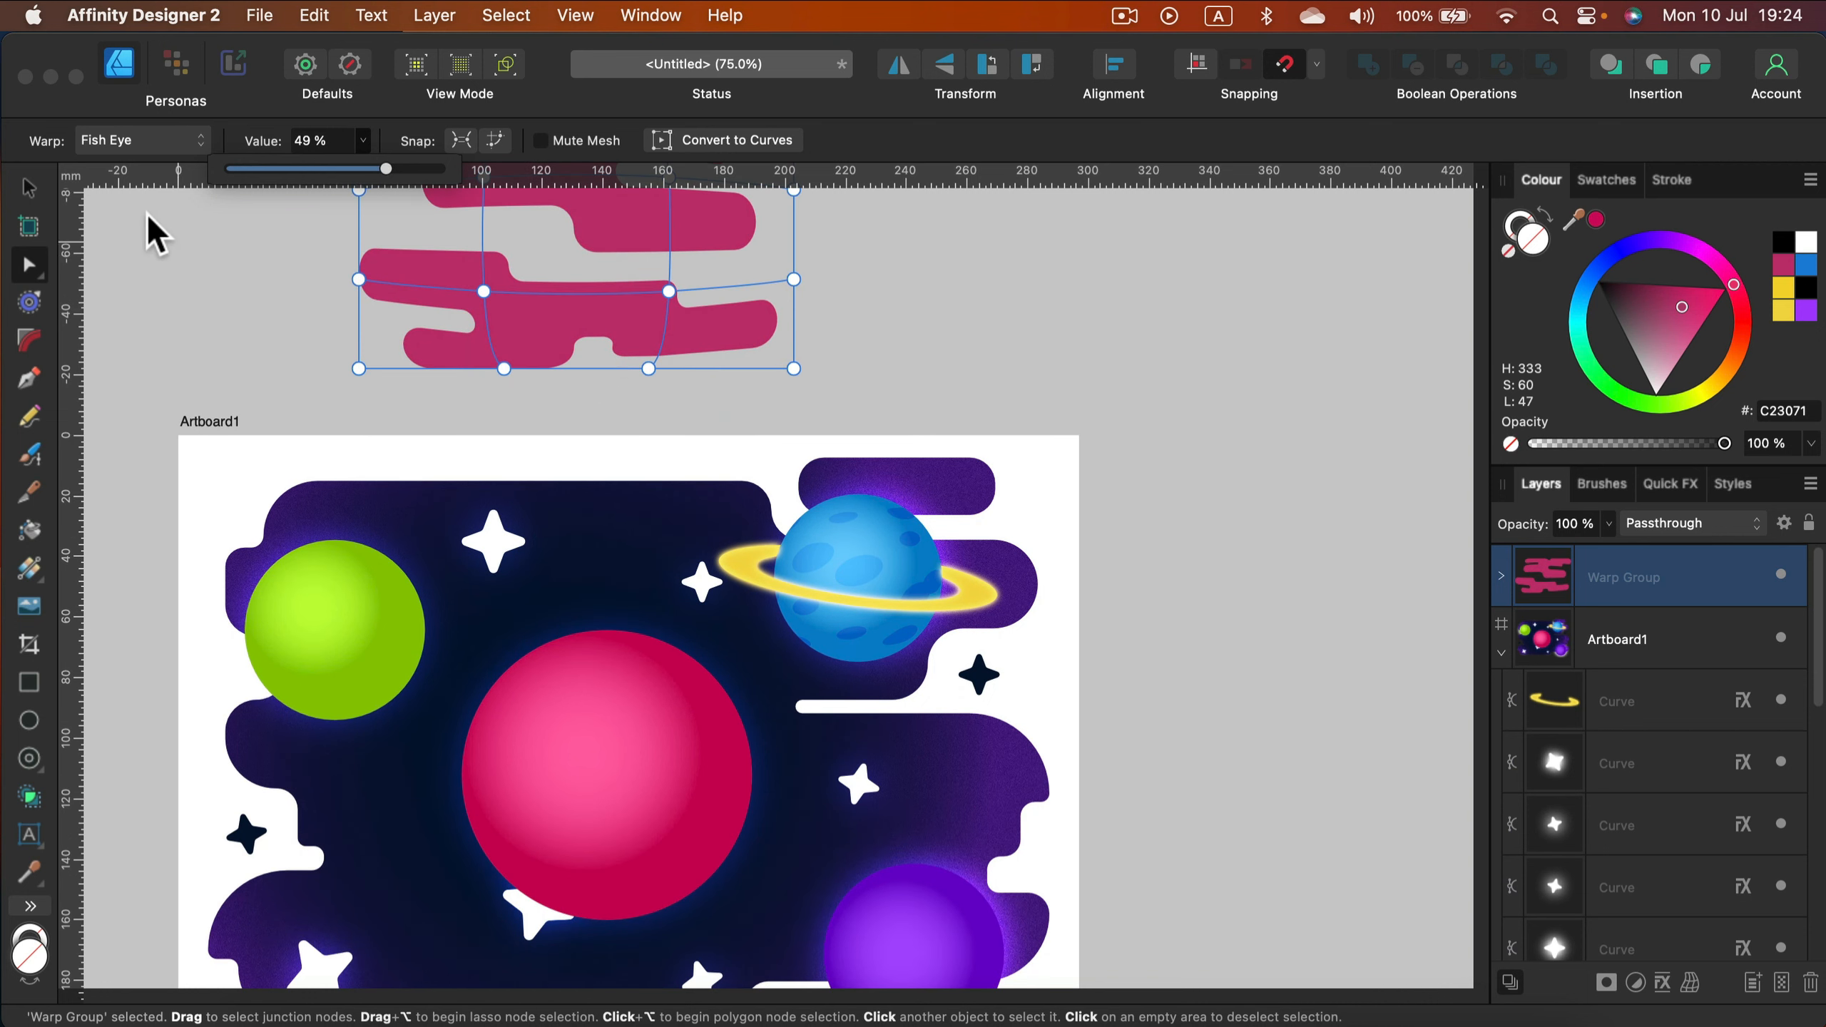
Step: Move the warped bands over the pink planet, scale them down slightly and tilt them clockwise across it
left_click(29, 187)
mouse_move(660, 217)
left_mouse_down()
mouse_move(745, 721)
mouse_move(667, 766)
left_mouse_up()
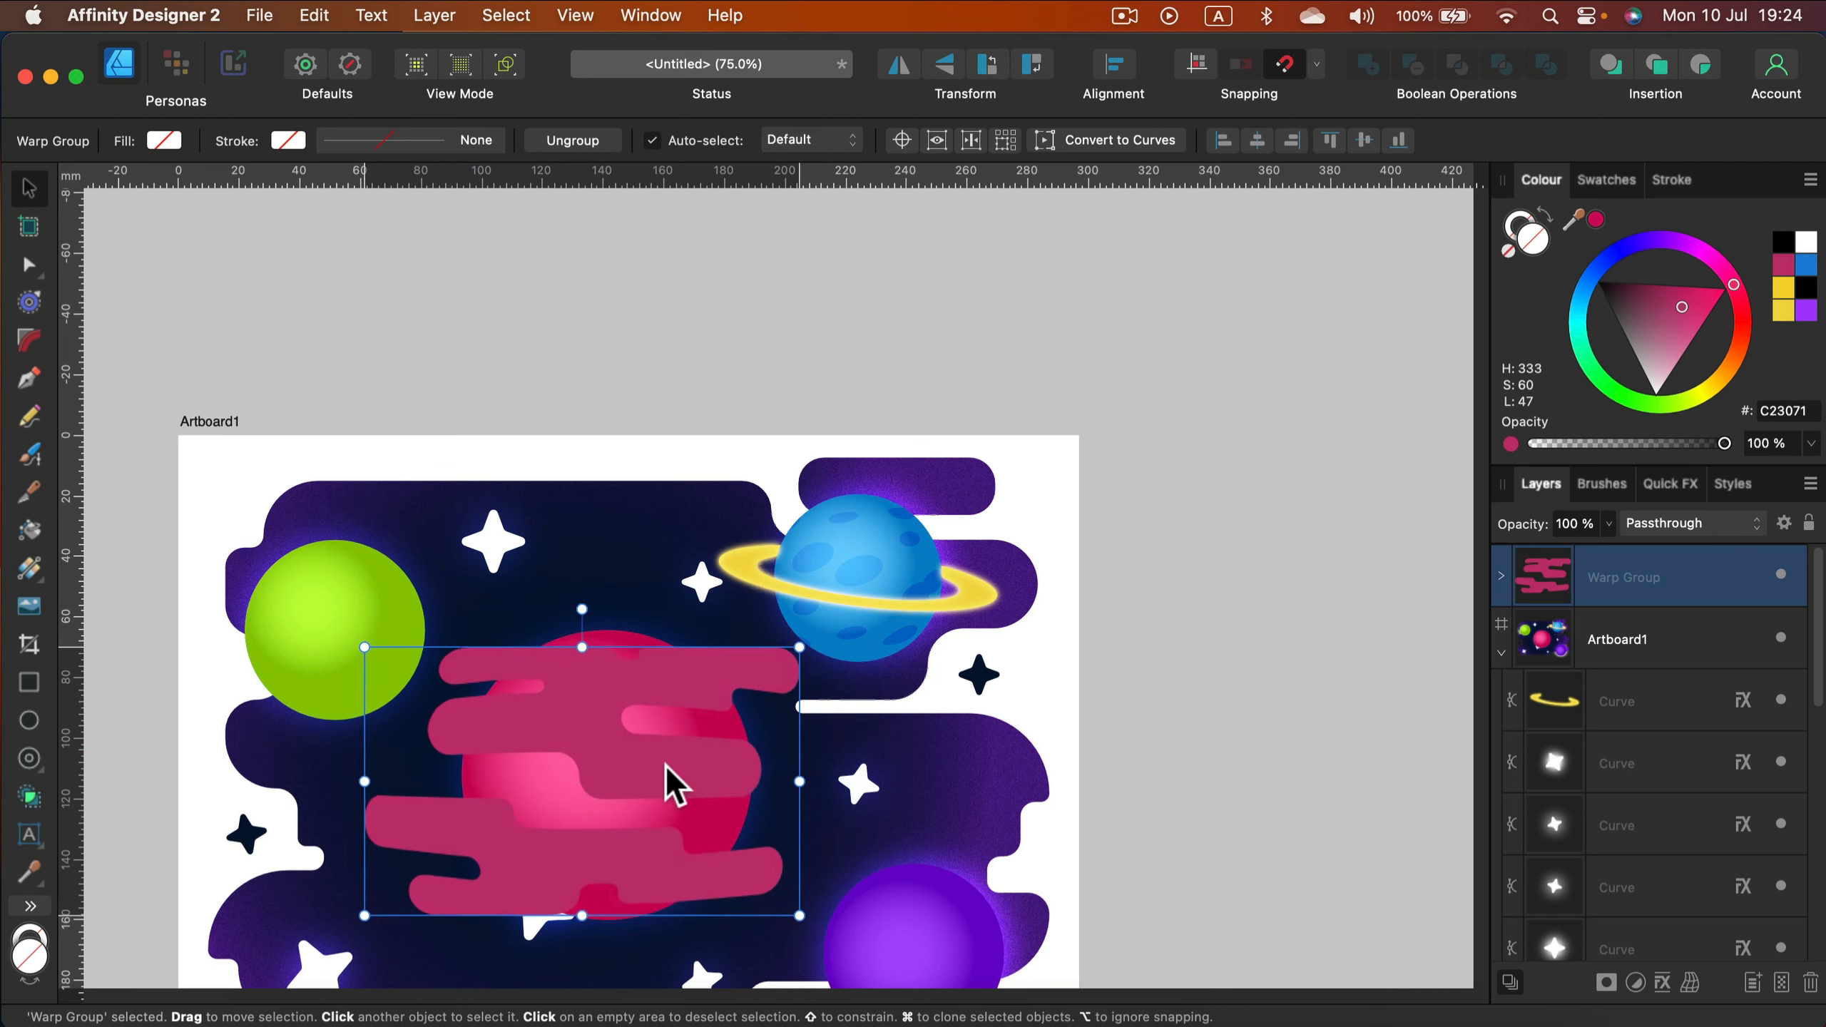
left_click_drag(797, 647, 712, 709)
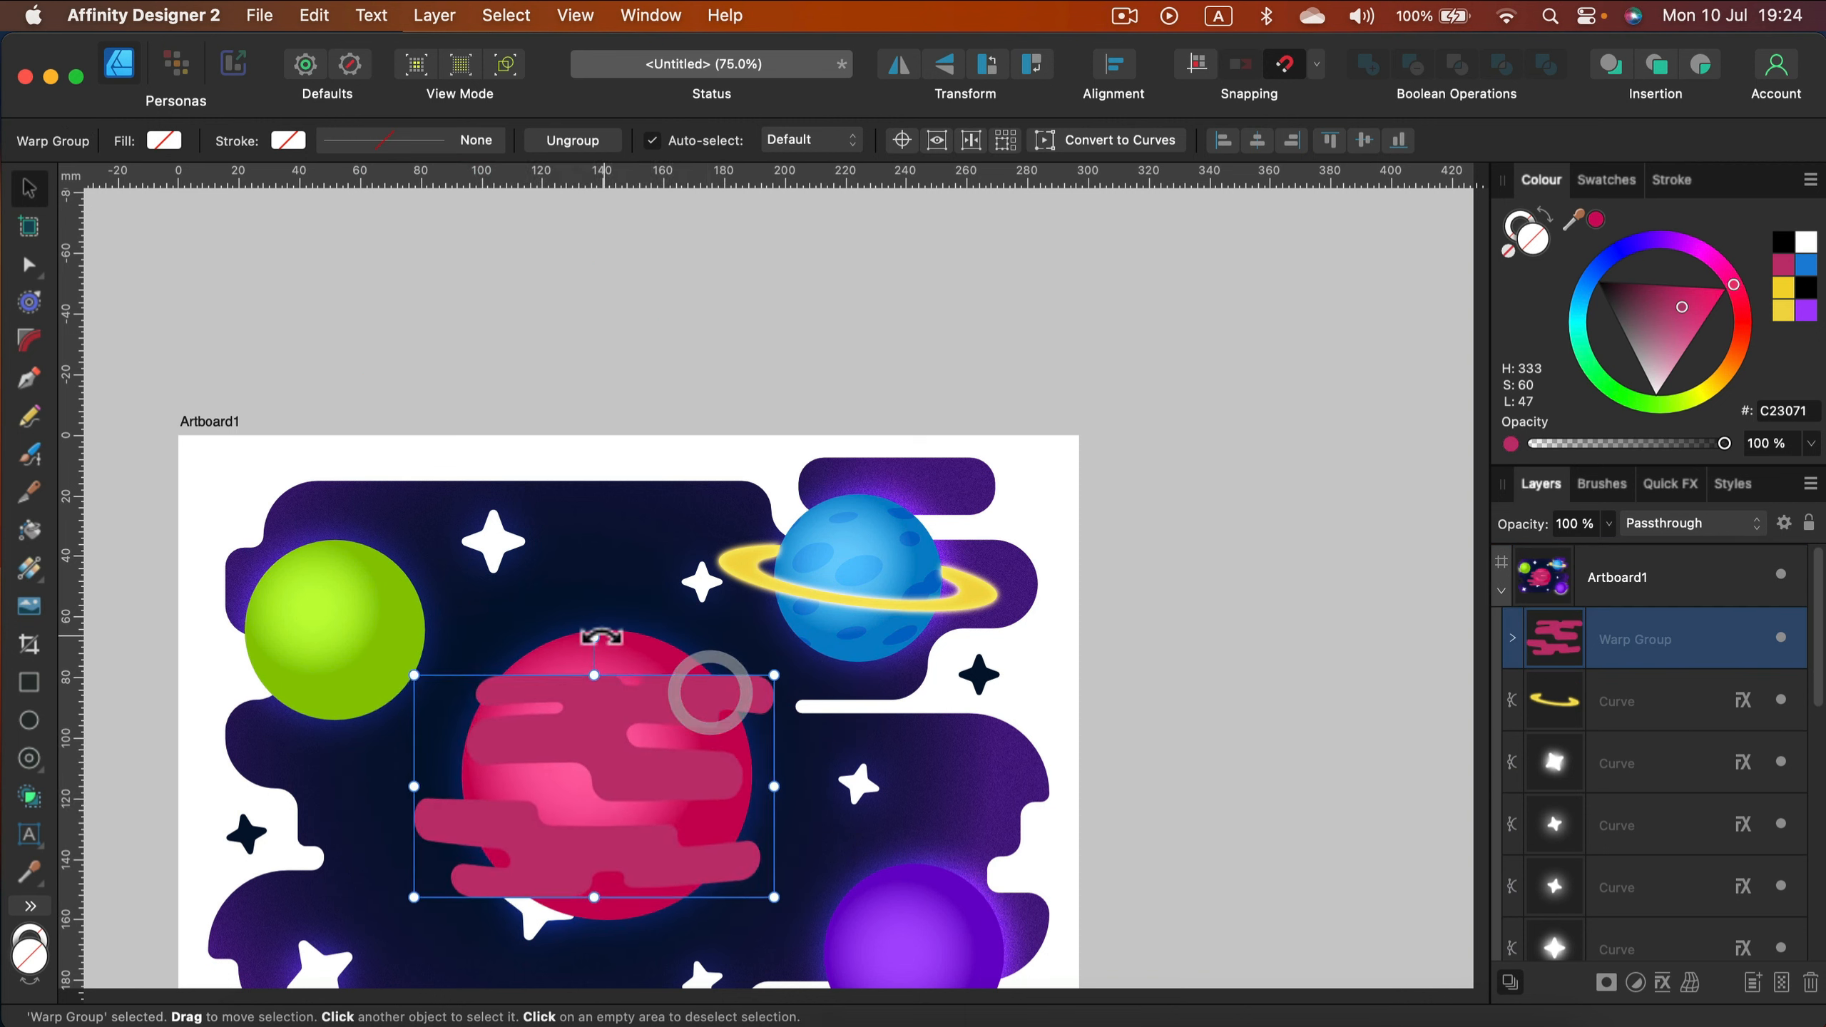
left_click_drag(595, 636, 633, 634)
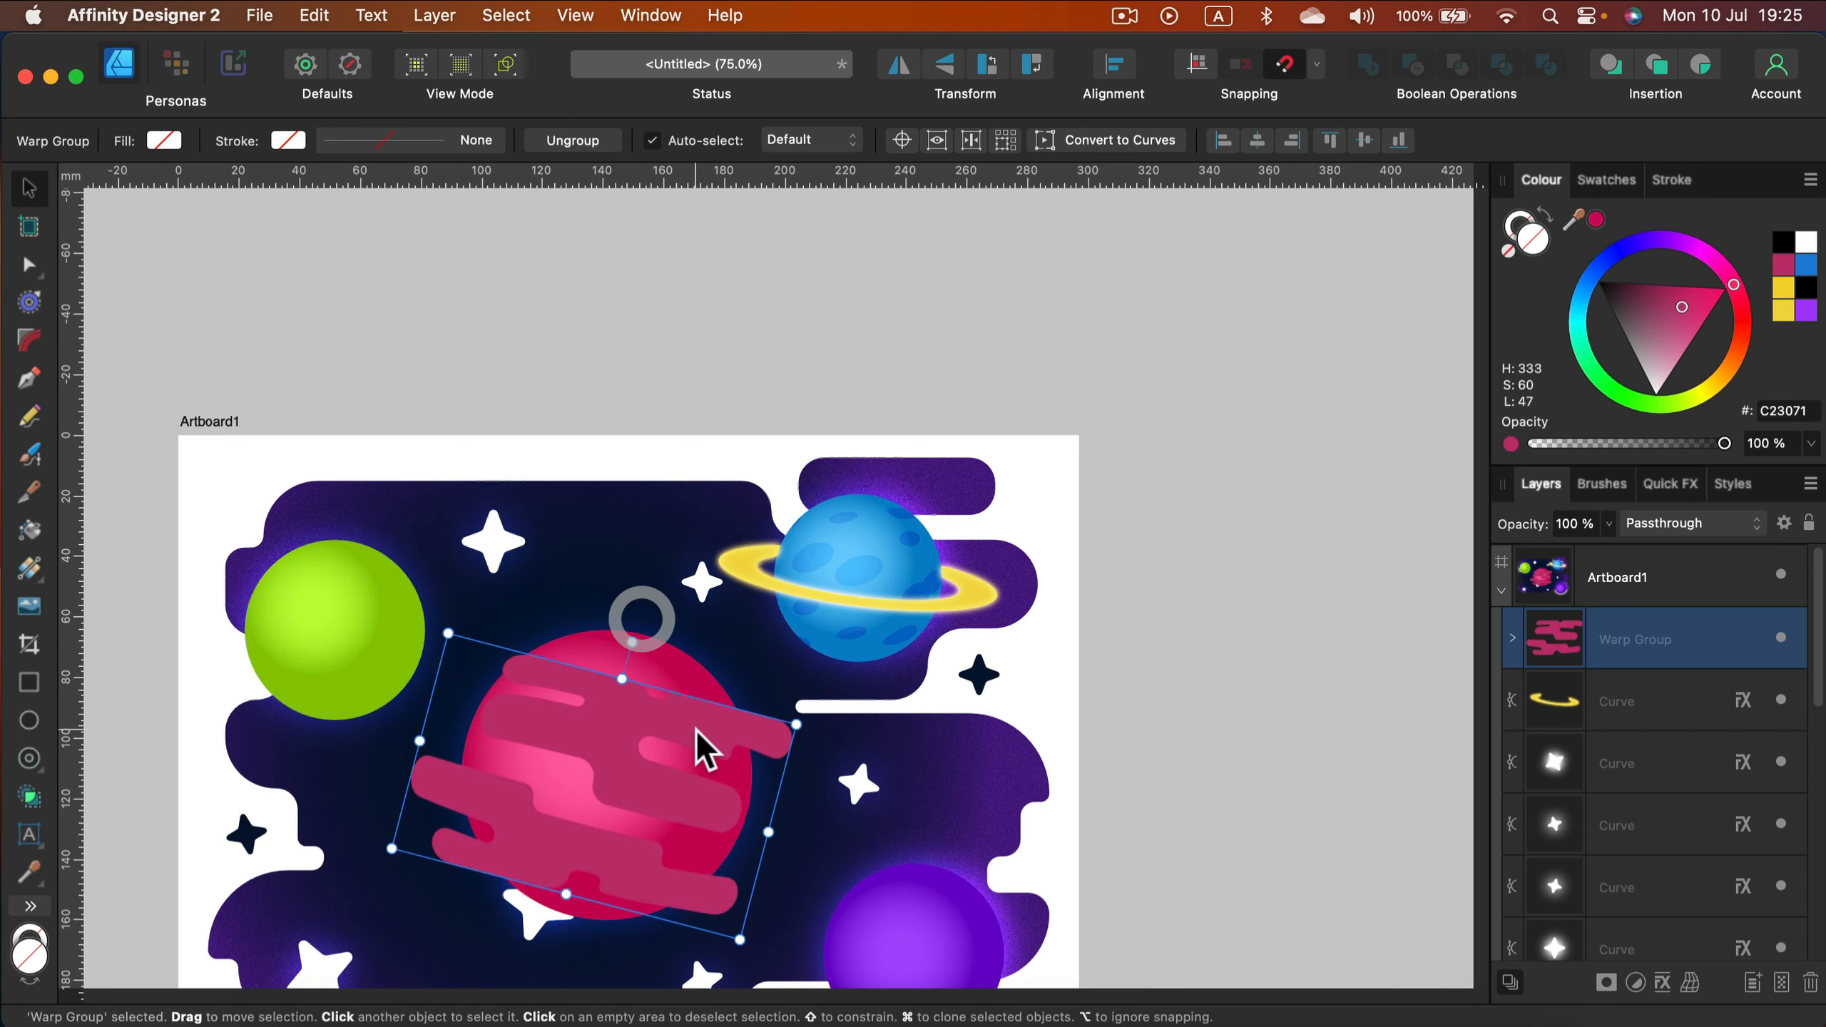
left_click_drag(698, 729, 691, 724)
Step: Clip the warped bands inside the pink planet's ellipse, set their blend mode to Soft Light and deselect them
mouse_move(1725, 651)
left_mouse_down()
mouse_move(1550, 767)
mouse_move(1692, 783)
mouse_move(1716, 630)
left_mouse_up()
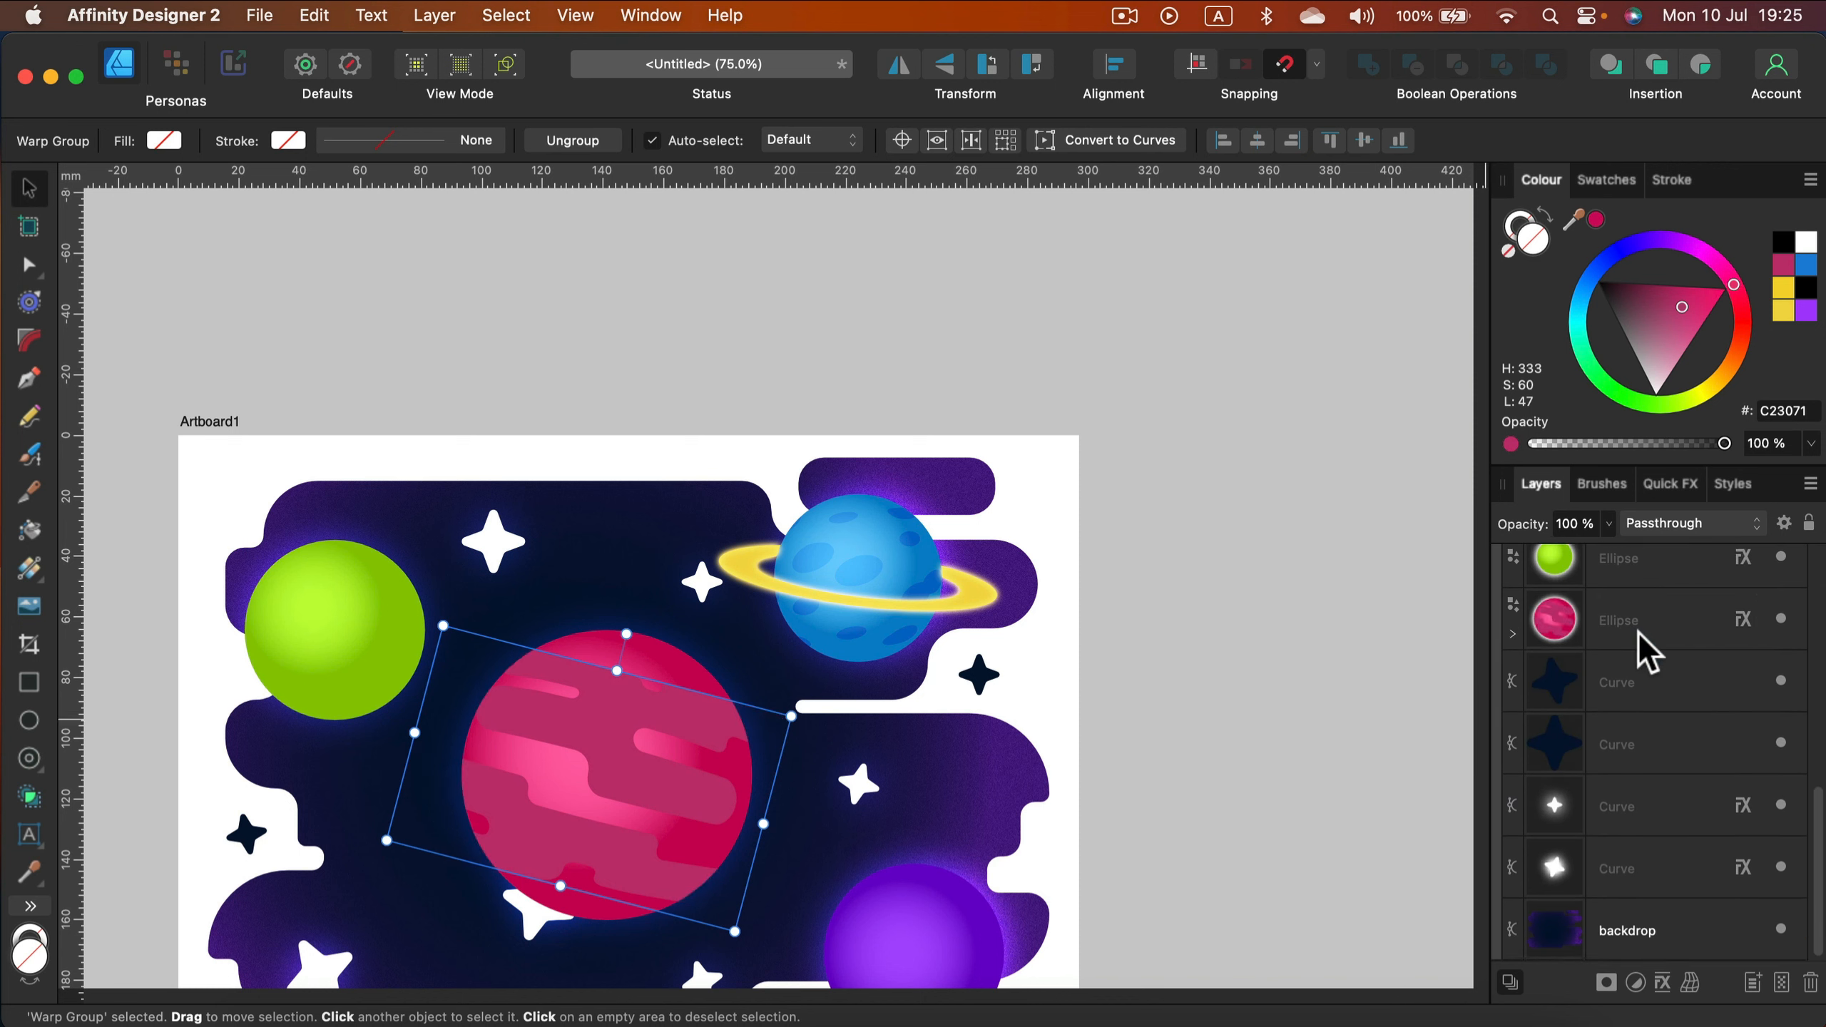
left_click(1513, 634)
left_click(1704, 696)
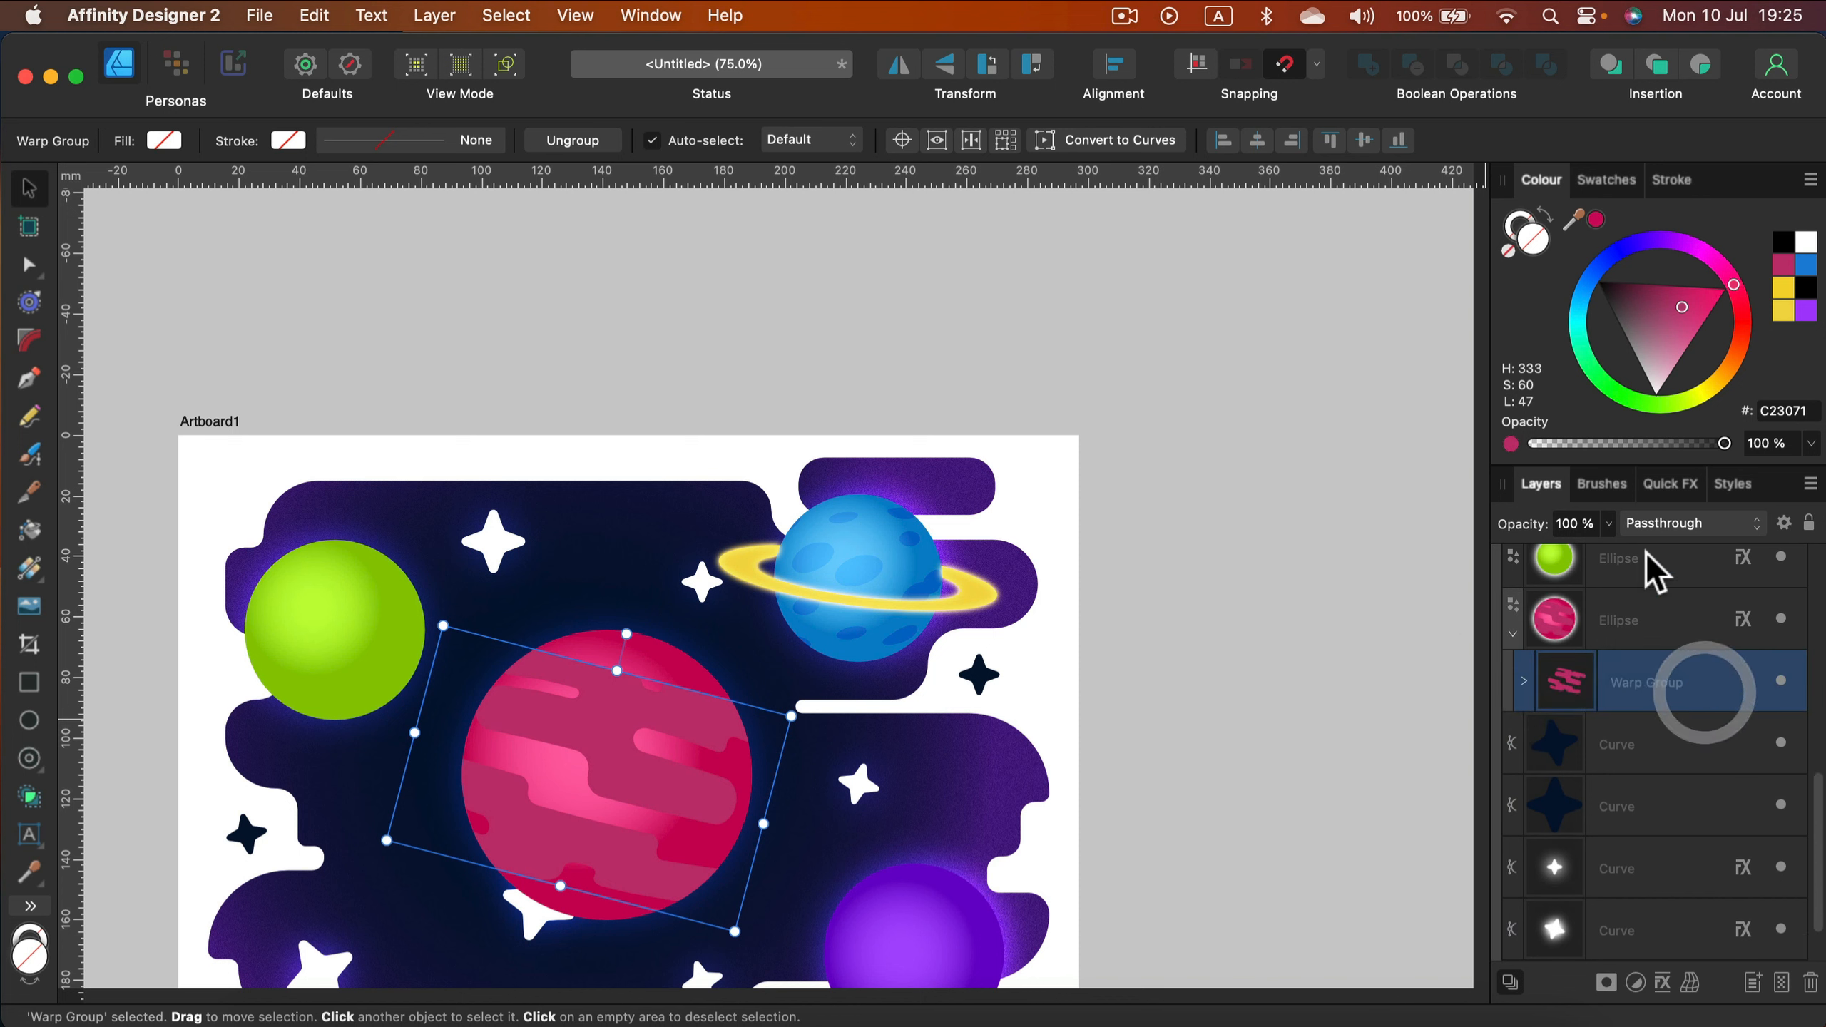
left_click(1657, 523)
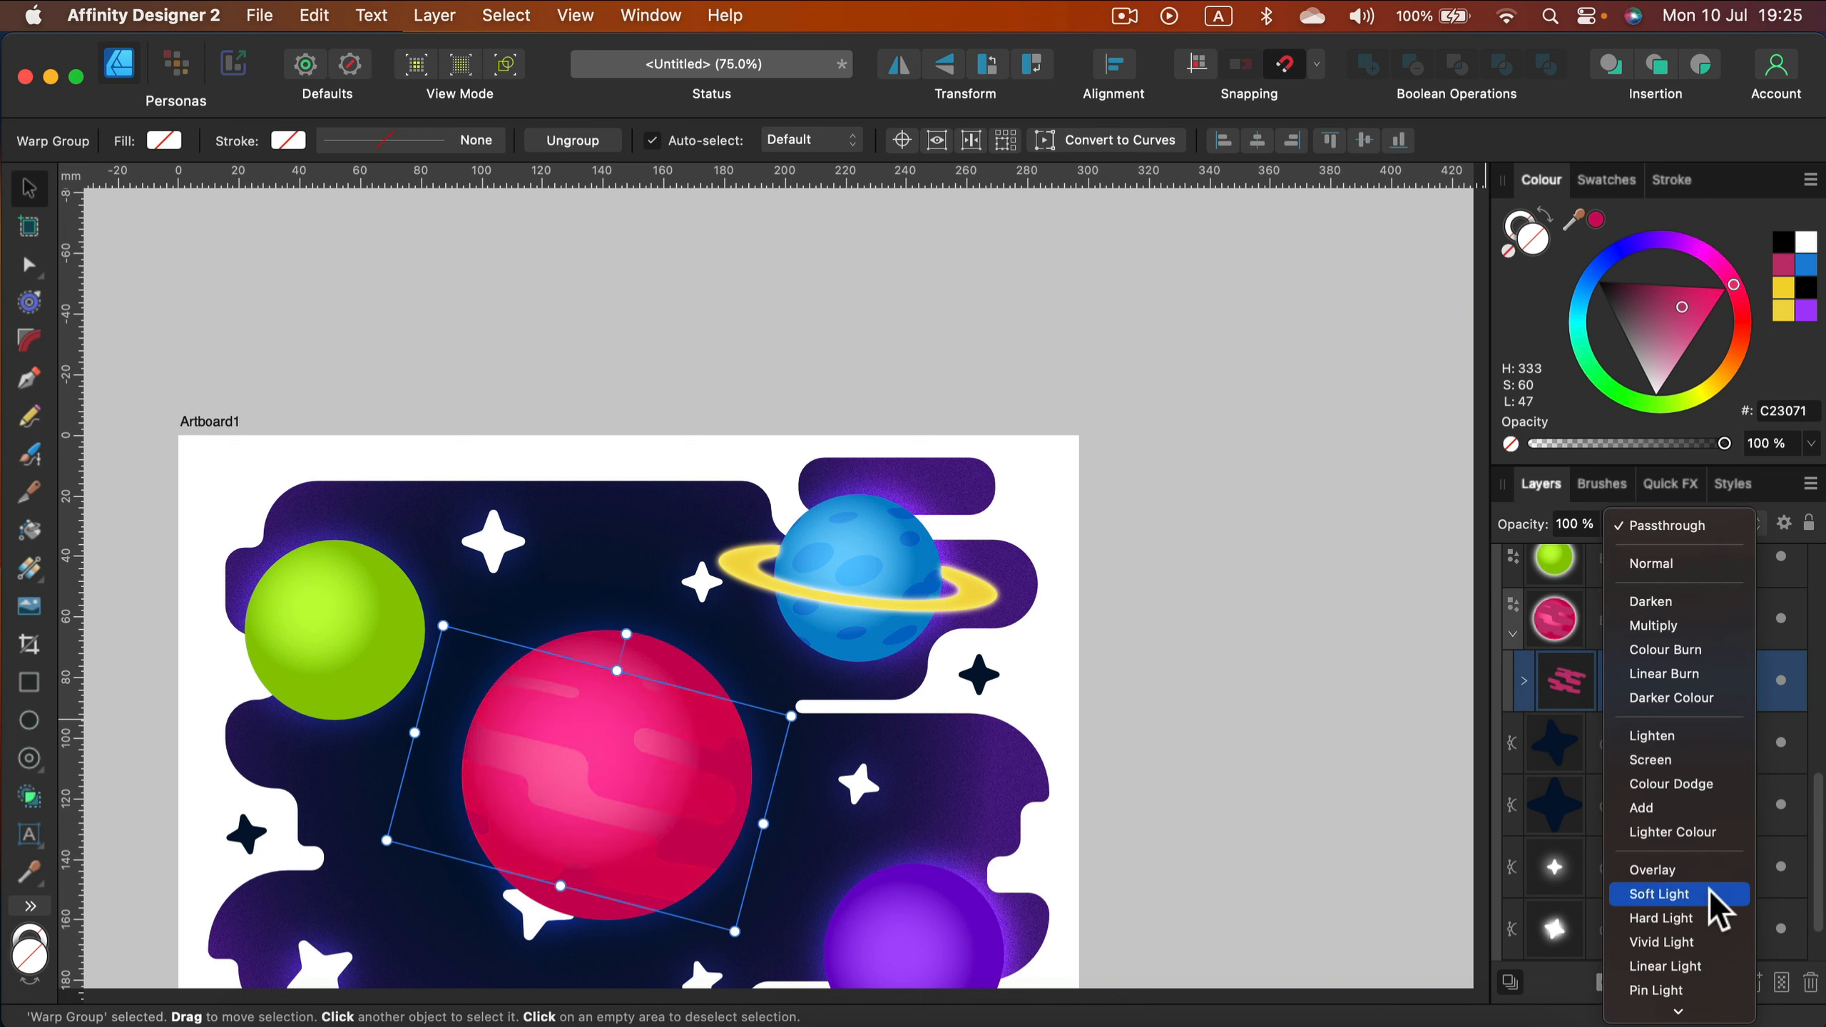
left_click(1711, 892)
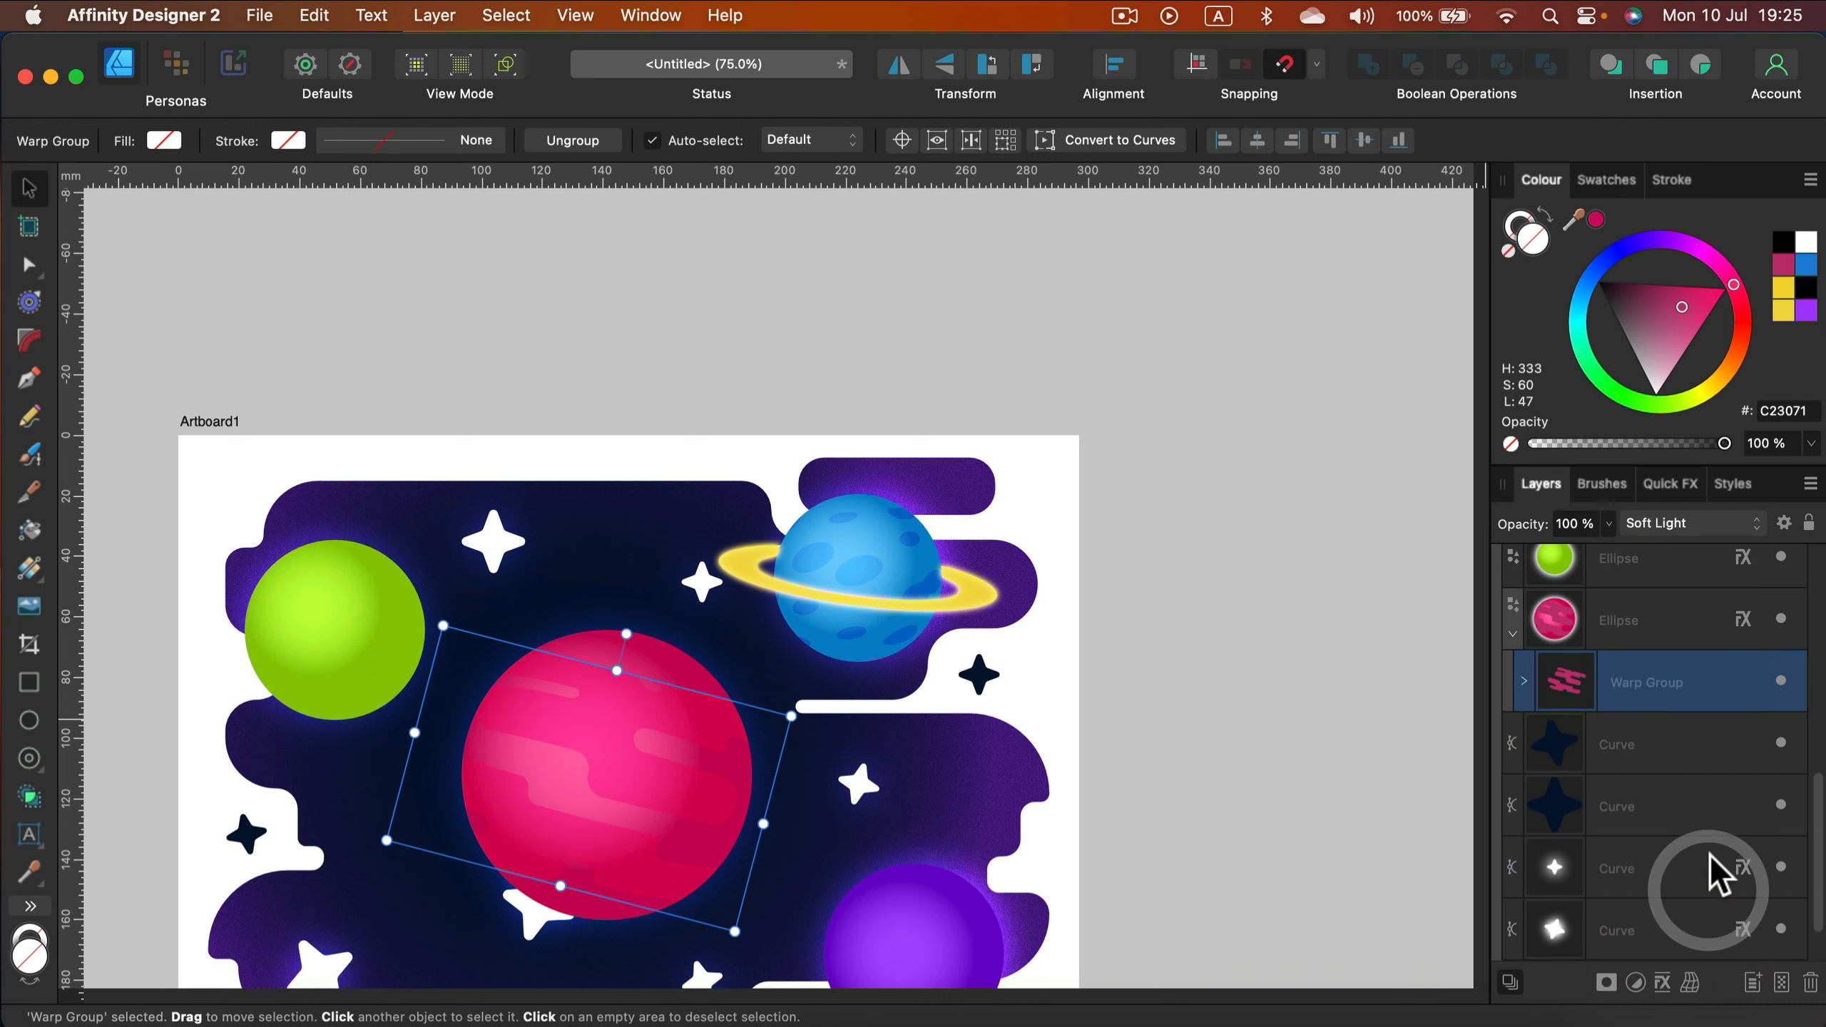
left_click(1513, 634)
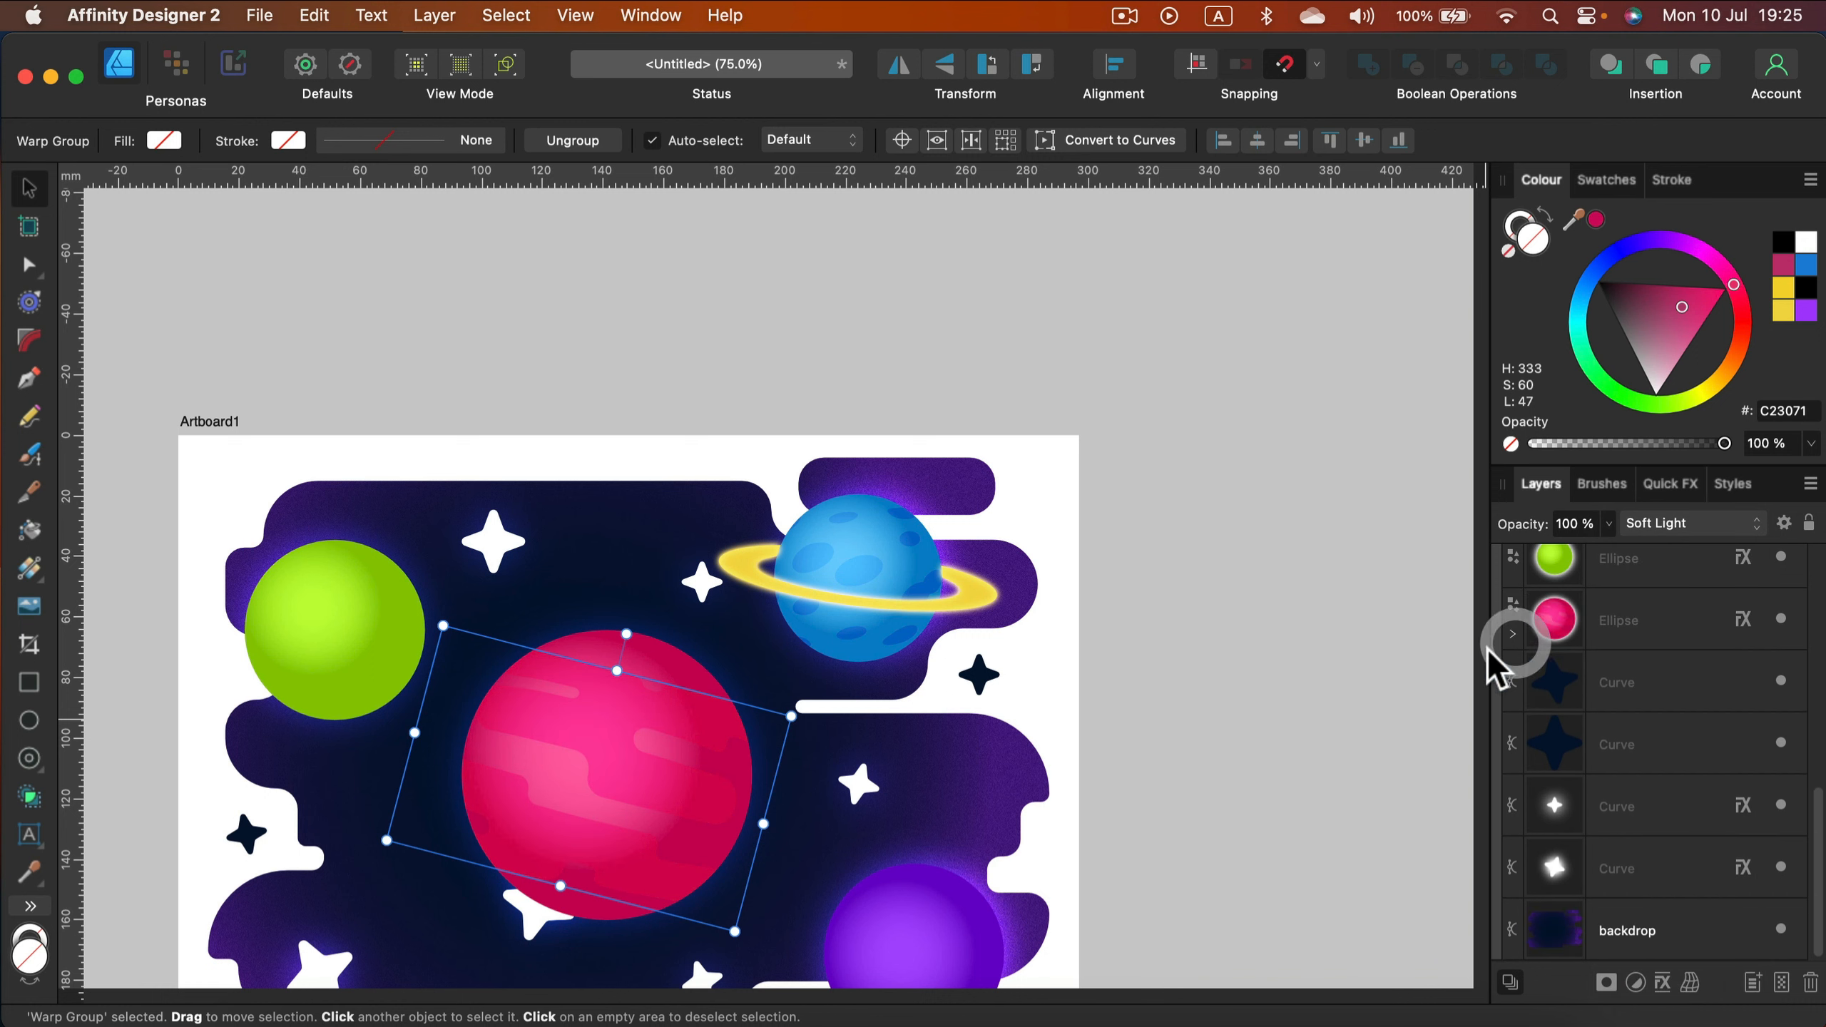
left_click(1319, 564)
Step: Draw an irregular cluster of twelve small rectangles, some overlapping and some separate, below the artboard near the purple planet
scroll(1258, 673, "down", 5)
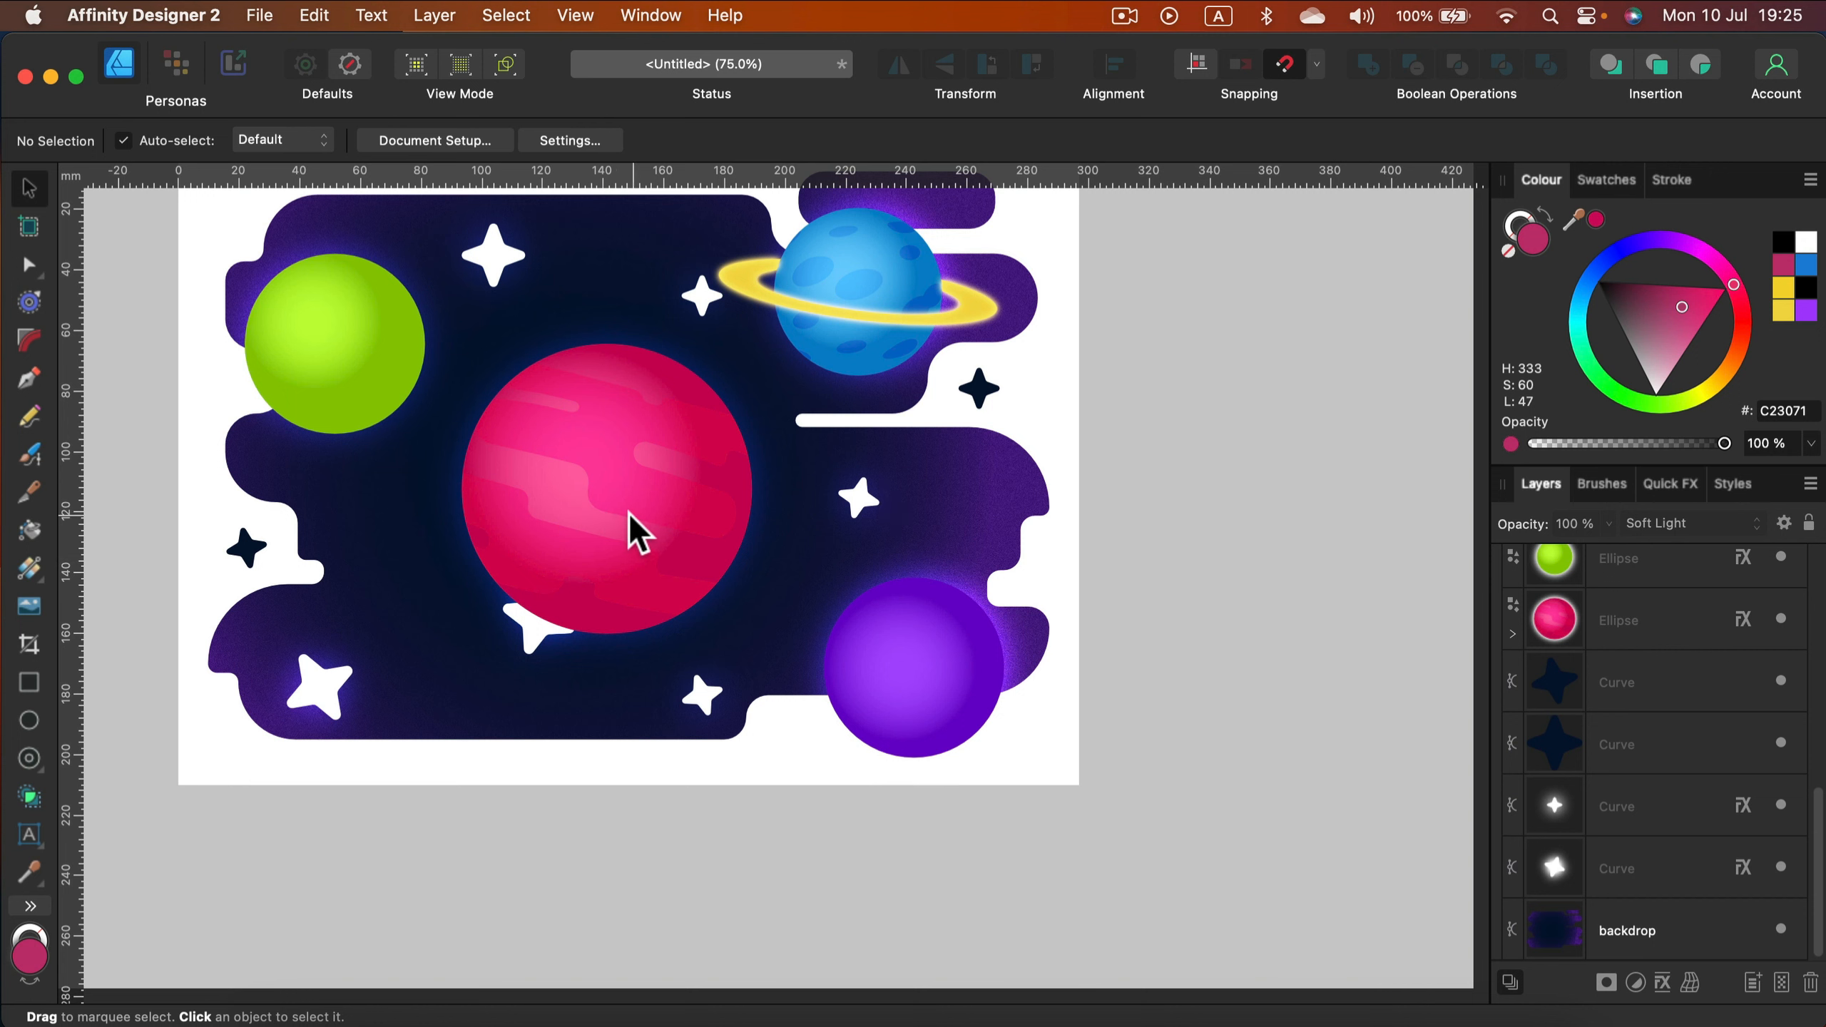
scroll(575, 572, "down", 1)
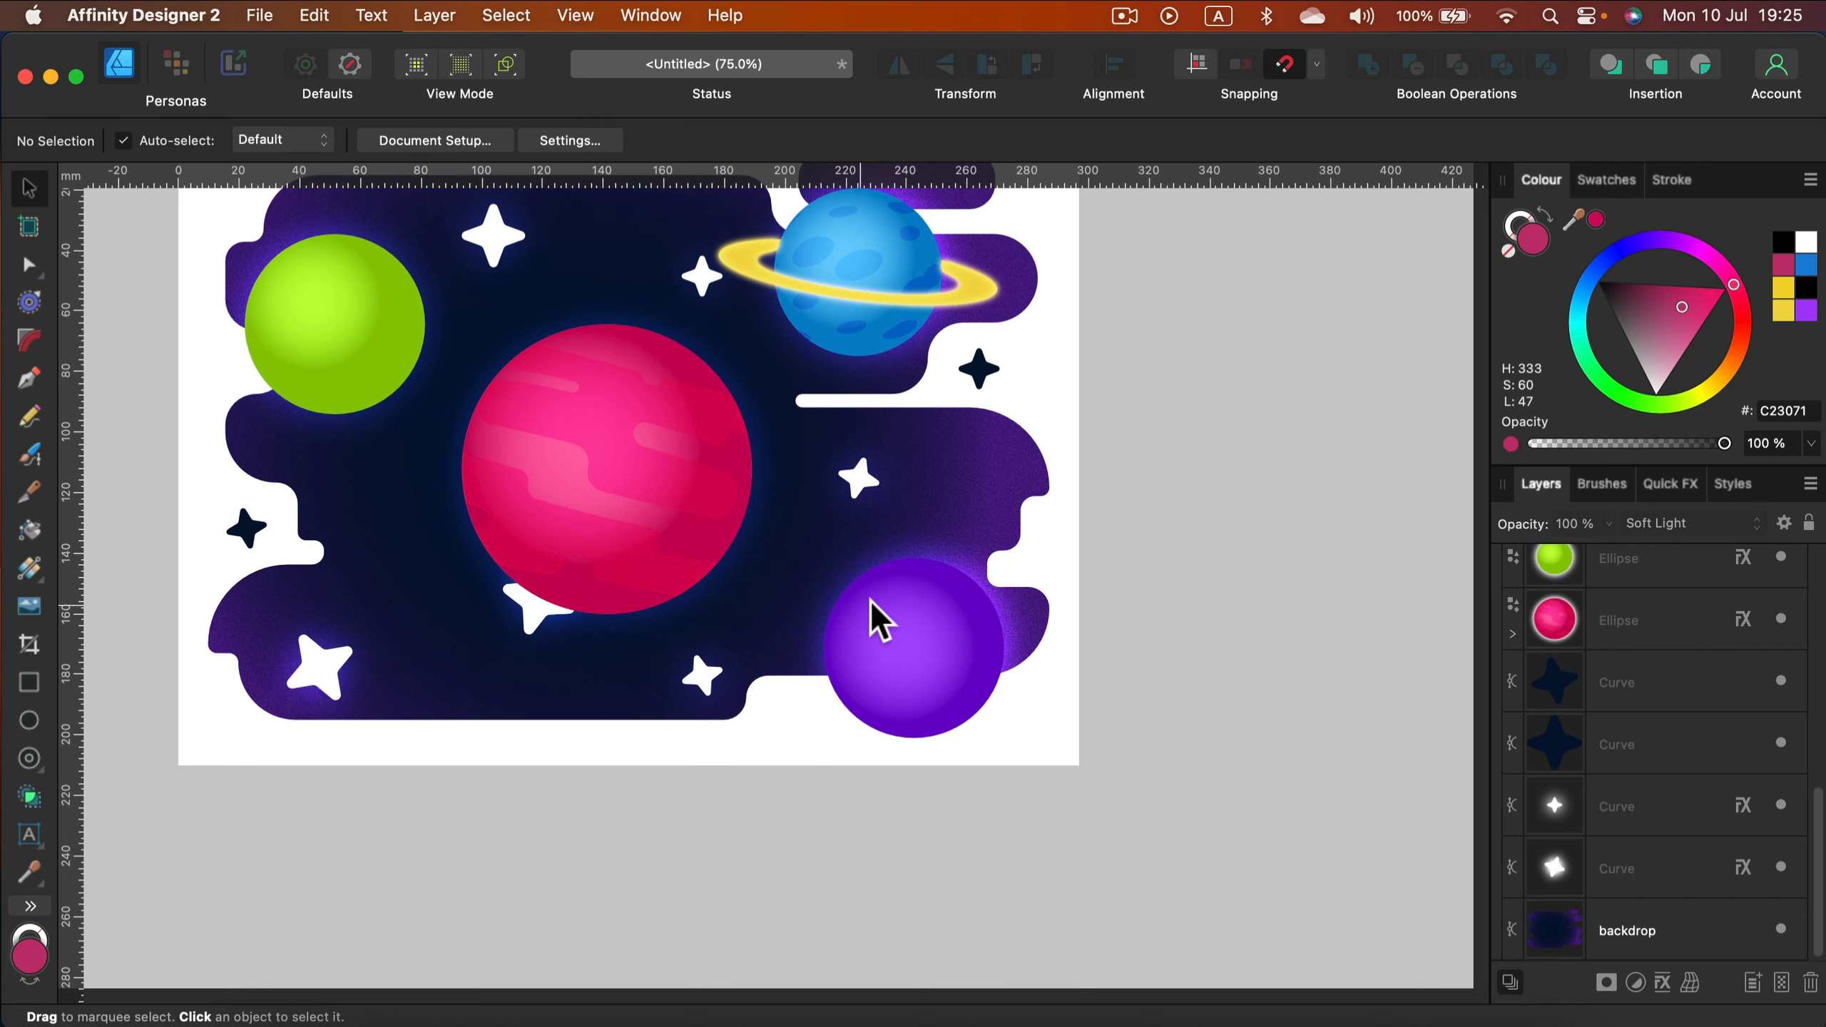
scroll(949, 645, "down", 5)
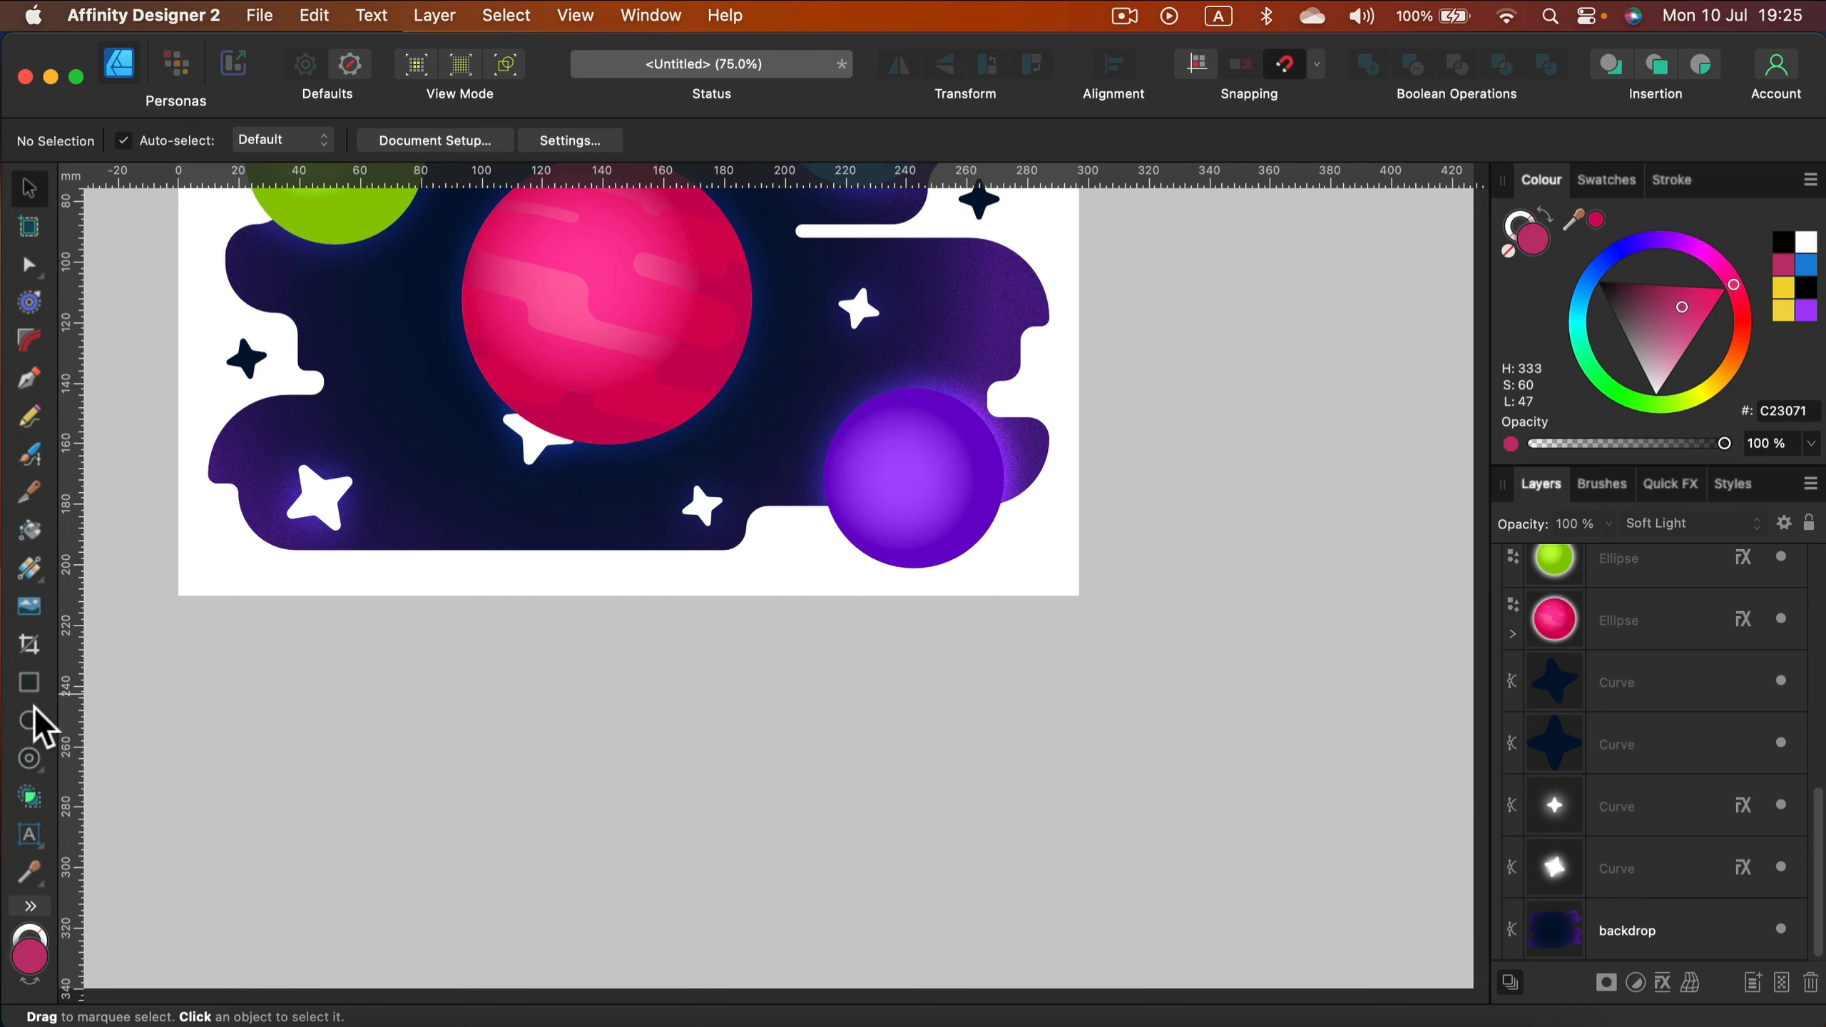
left_click(29, 682)
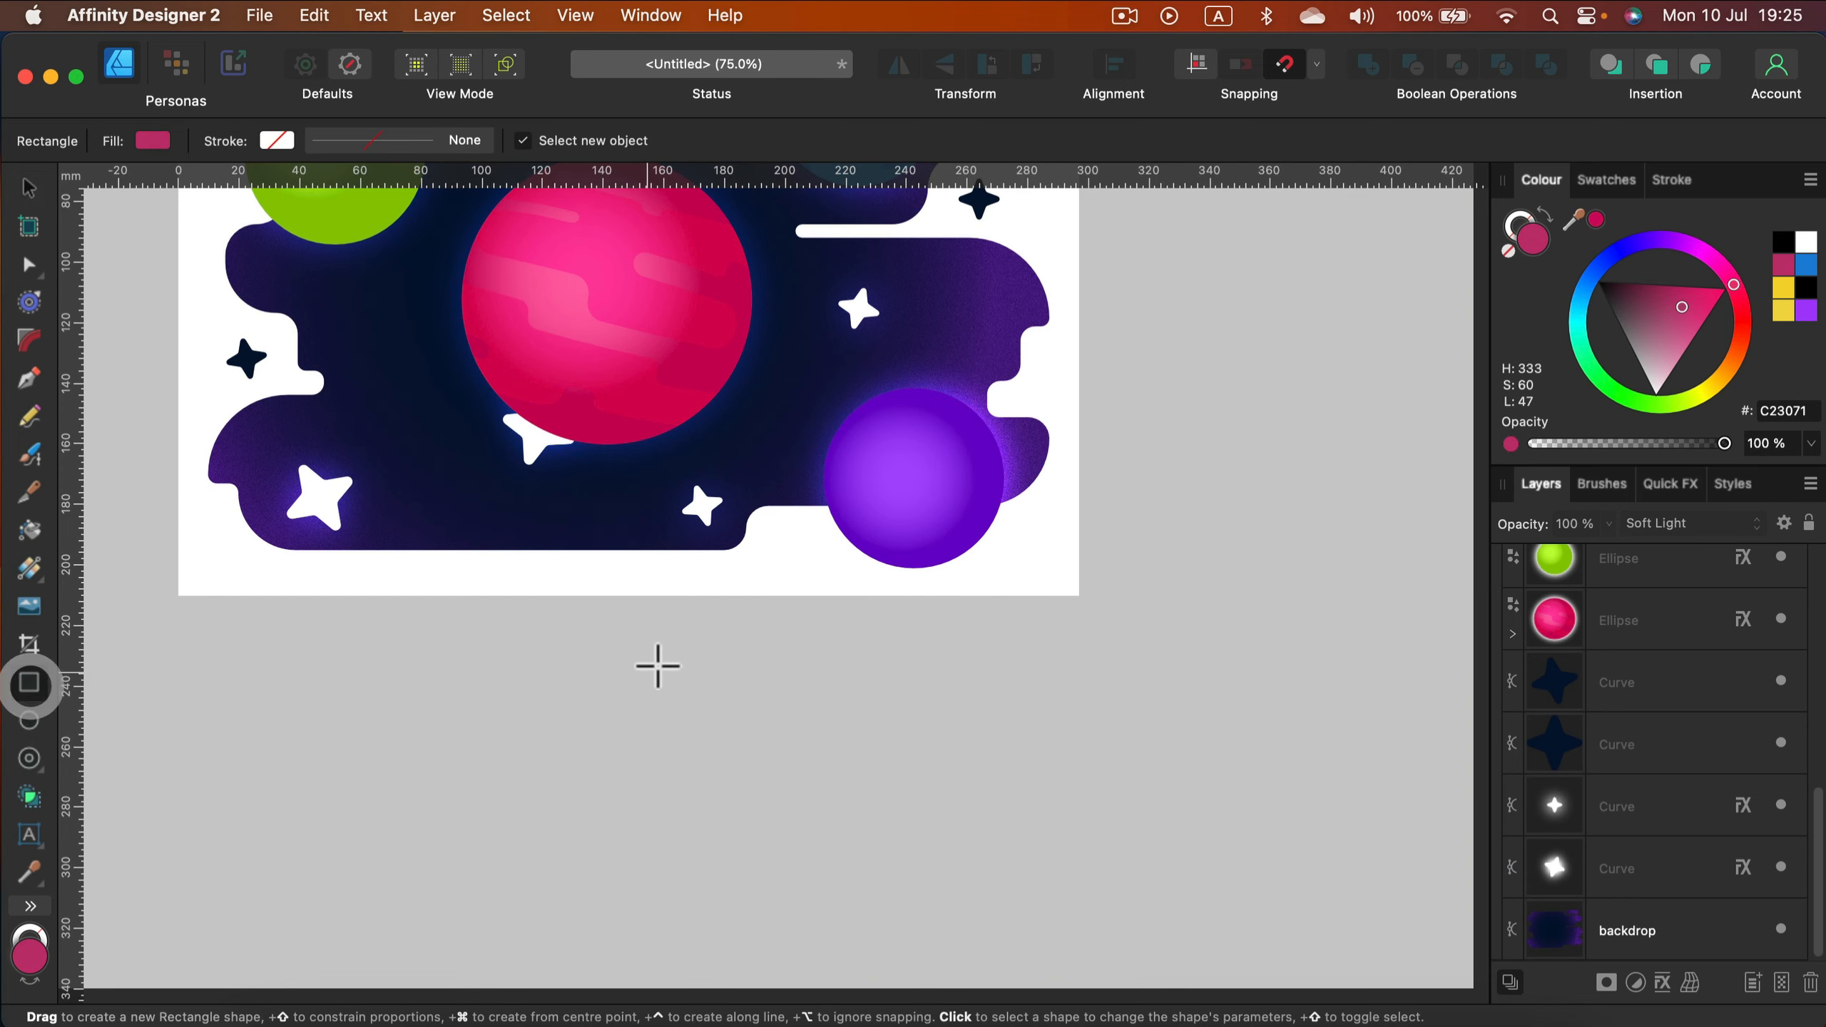
mouse_move(822, 682)
left_mouse_down()
mouse_move(859, 717)
mouse_move(842, 754)
left_mouse_up()
left_click_drag(731, 728, 775, 766)
mouse_move(878, 805)
left_mouse_down()
mouse_move(824, 754)
mouse_move(823, 867)
left_mouse_up()
left_click_drag(776, 682, 800, 716)
left_click_drag(934, 839, 899, 780)
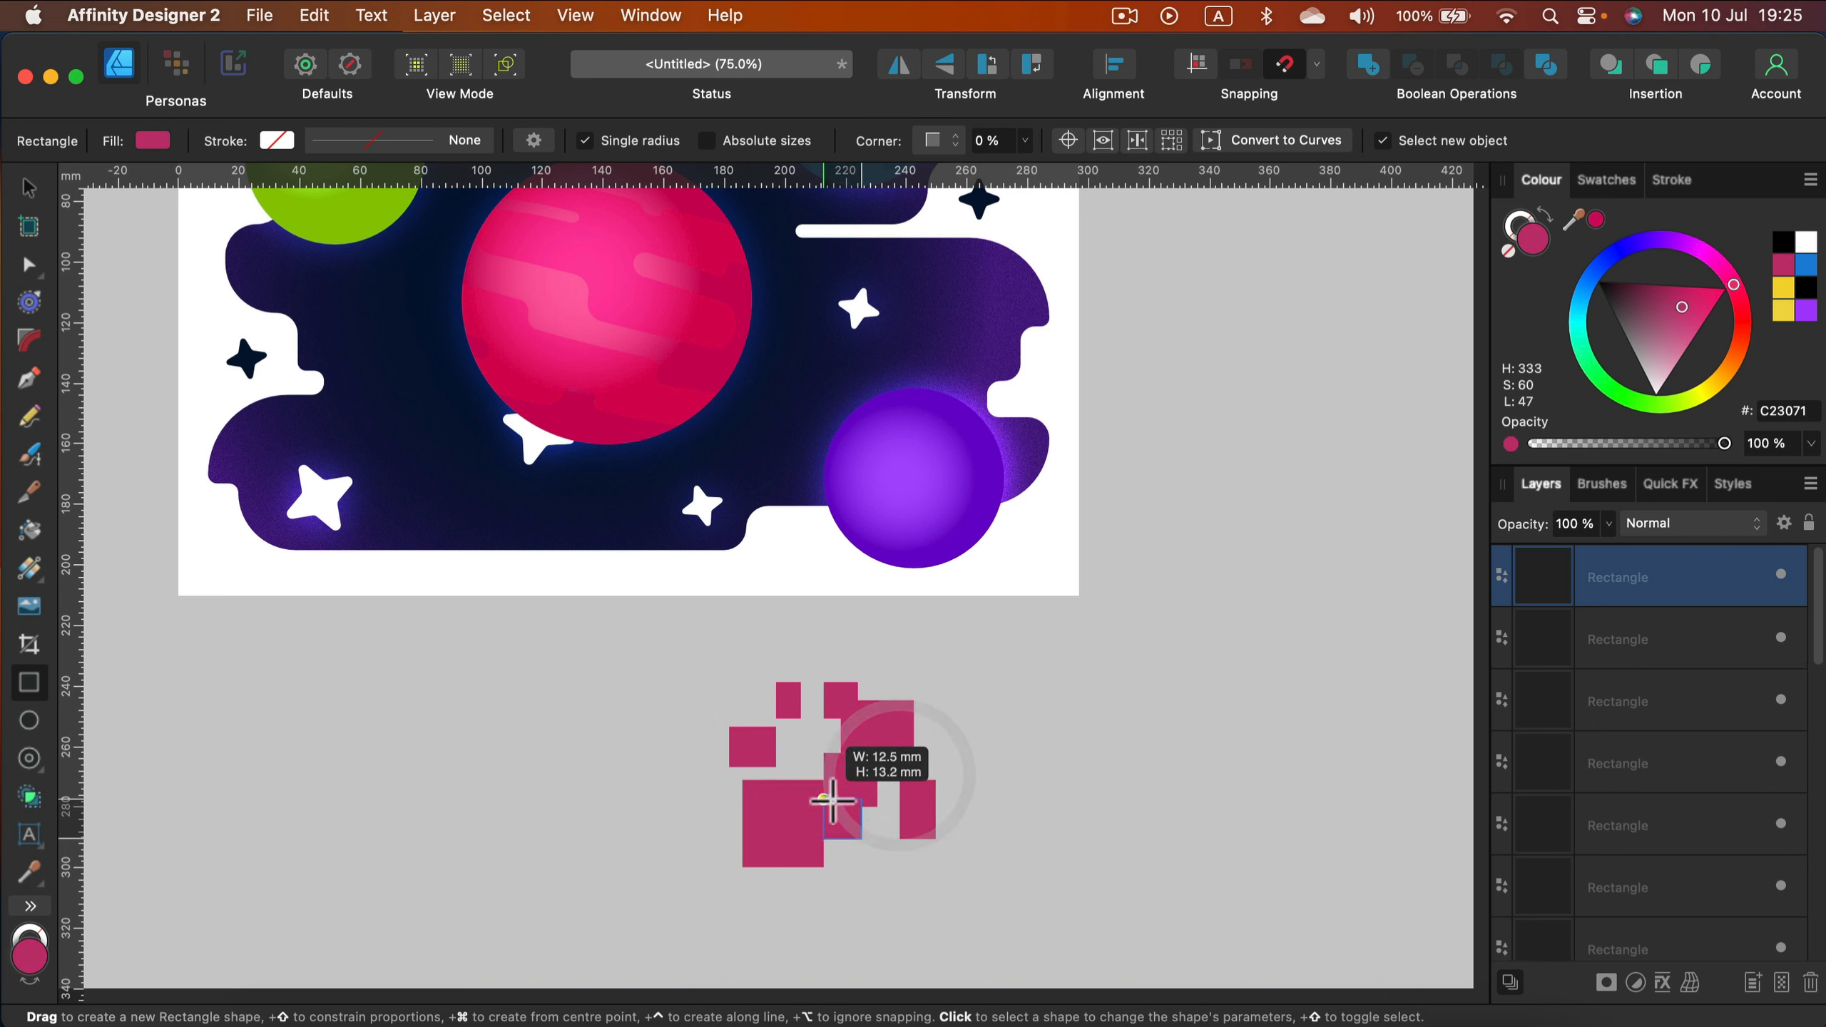
left_click_drag(704, 824, 647, 780)
left_click_drag(877, 895, 823, 851)
left_click_drag(936, 718, 889, 665)
left_click_drag(705, 691, 750, 736)
Step: Merge the twelve rectangles with the Add operation and fill them with the purple planet's sampled dark purple, #6E00CA
left_click(28, 187)
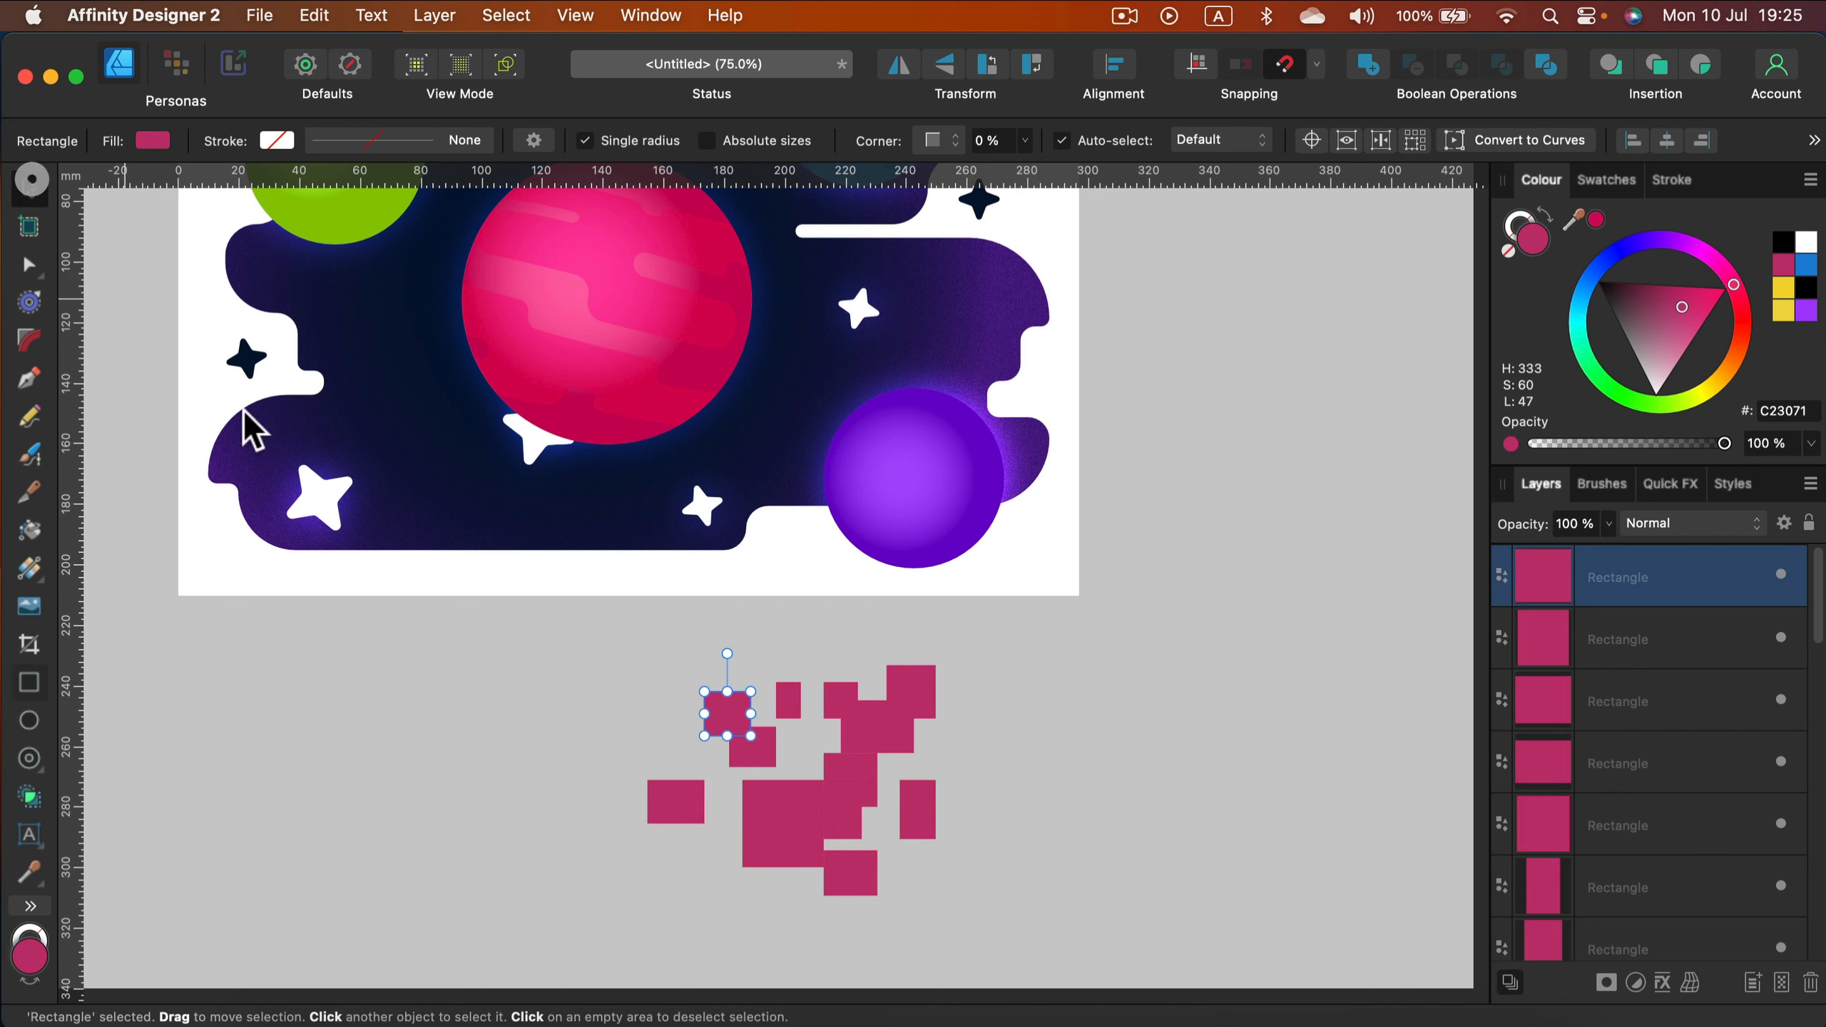
left_click_drag(582, 639, 1113, 964)
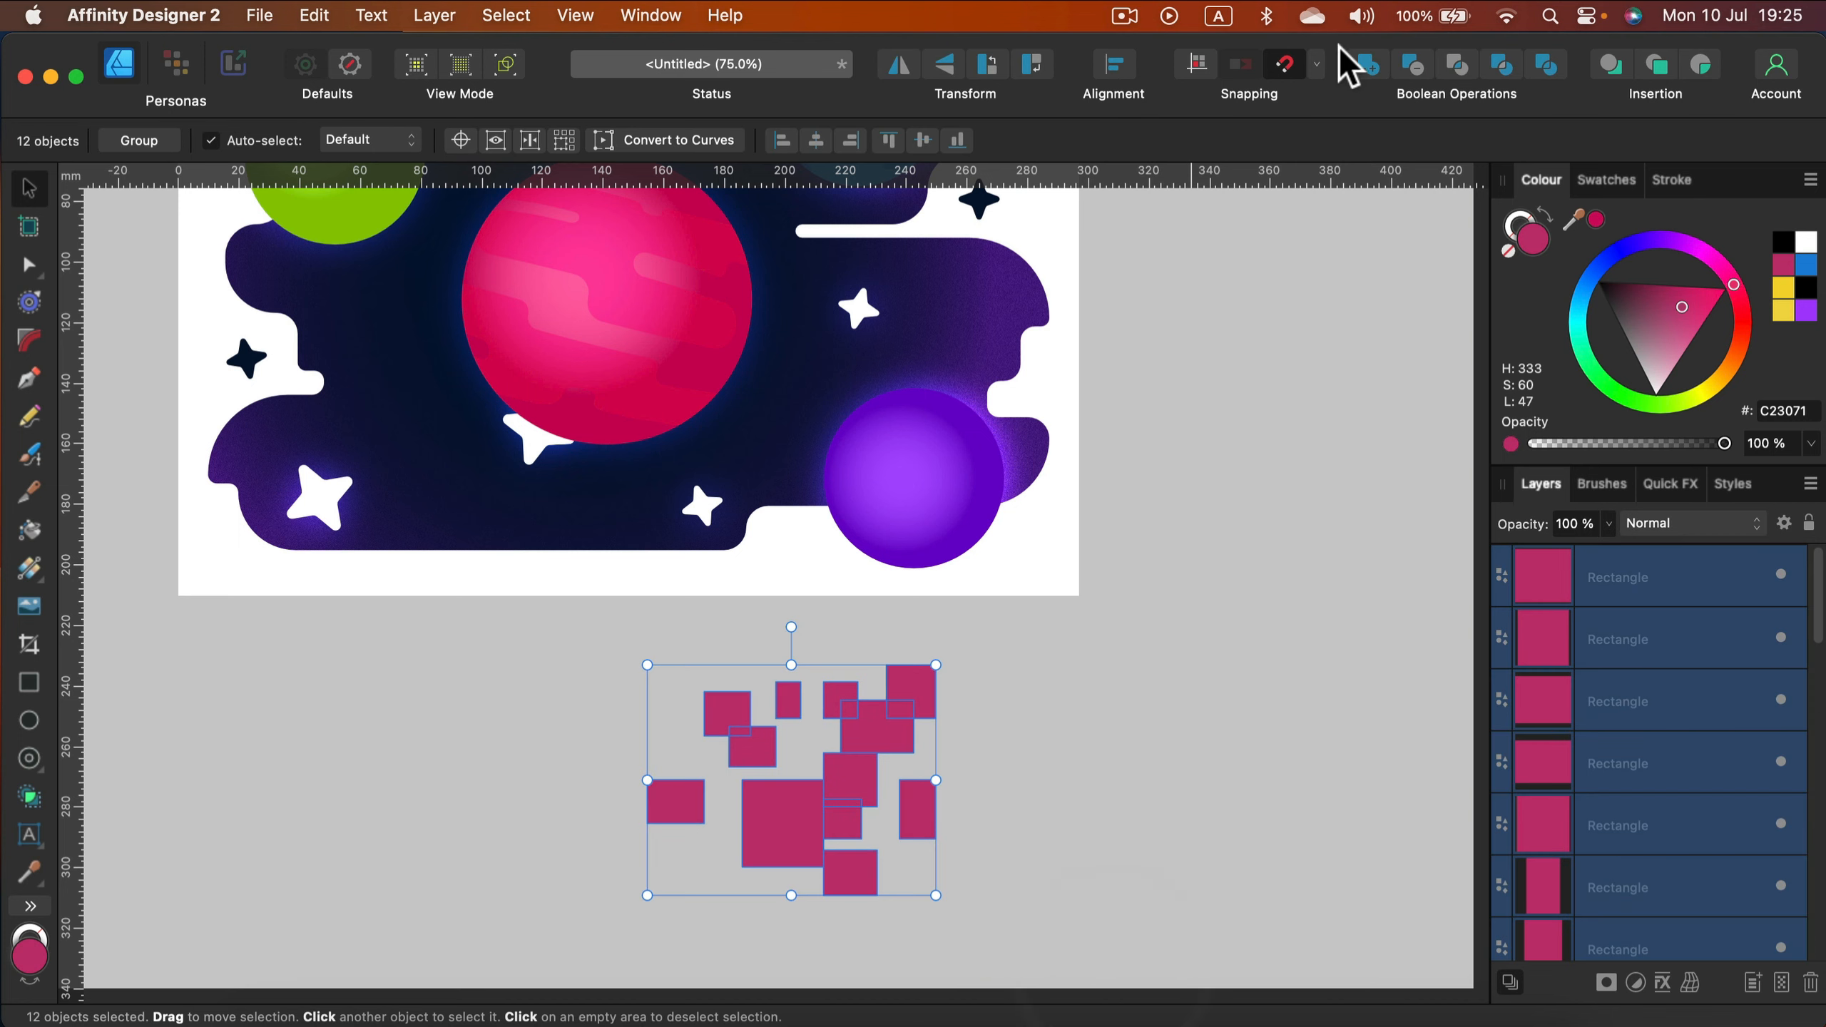
left_click(1377, 66)
left_click_drag(1573, 219, 979, 453)
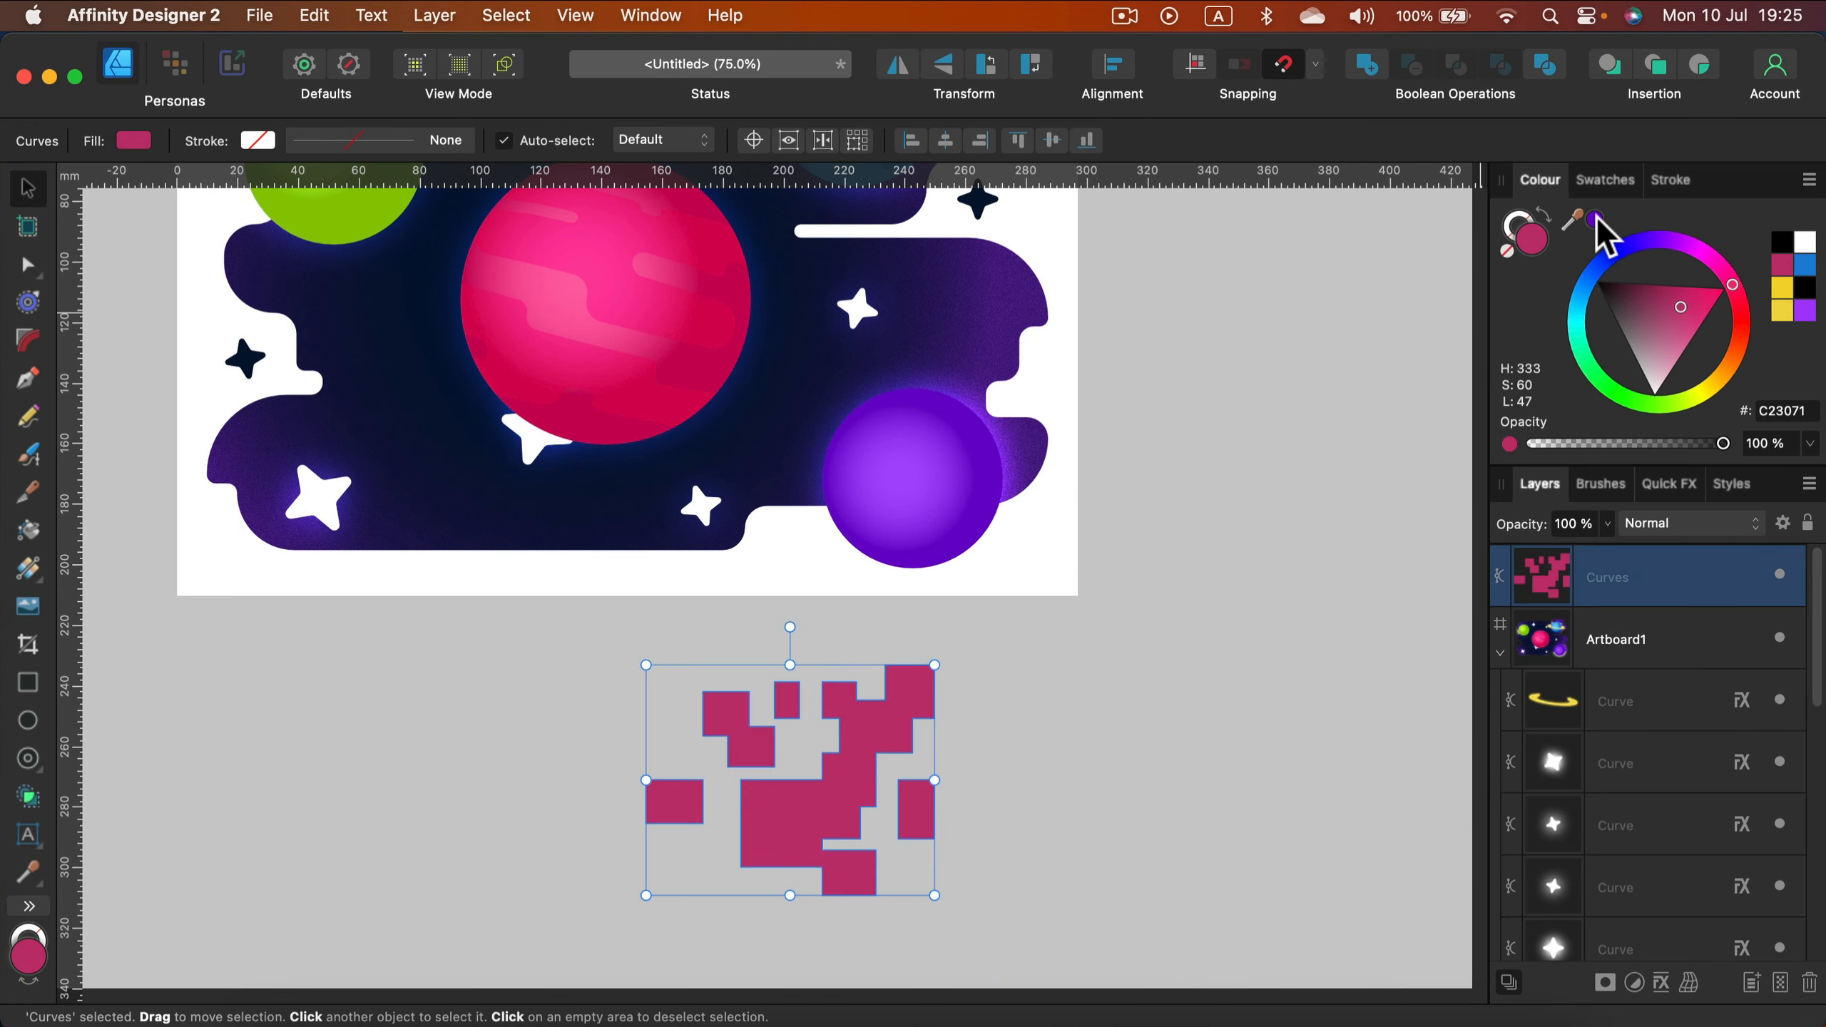
left_click(1595, 219)
scroll(1060, 611, "down", 1)
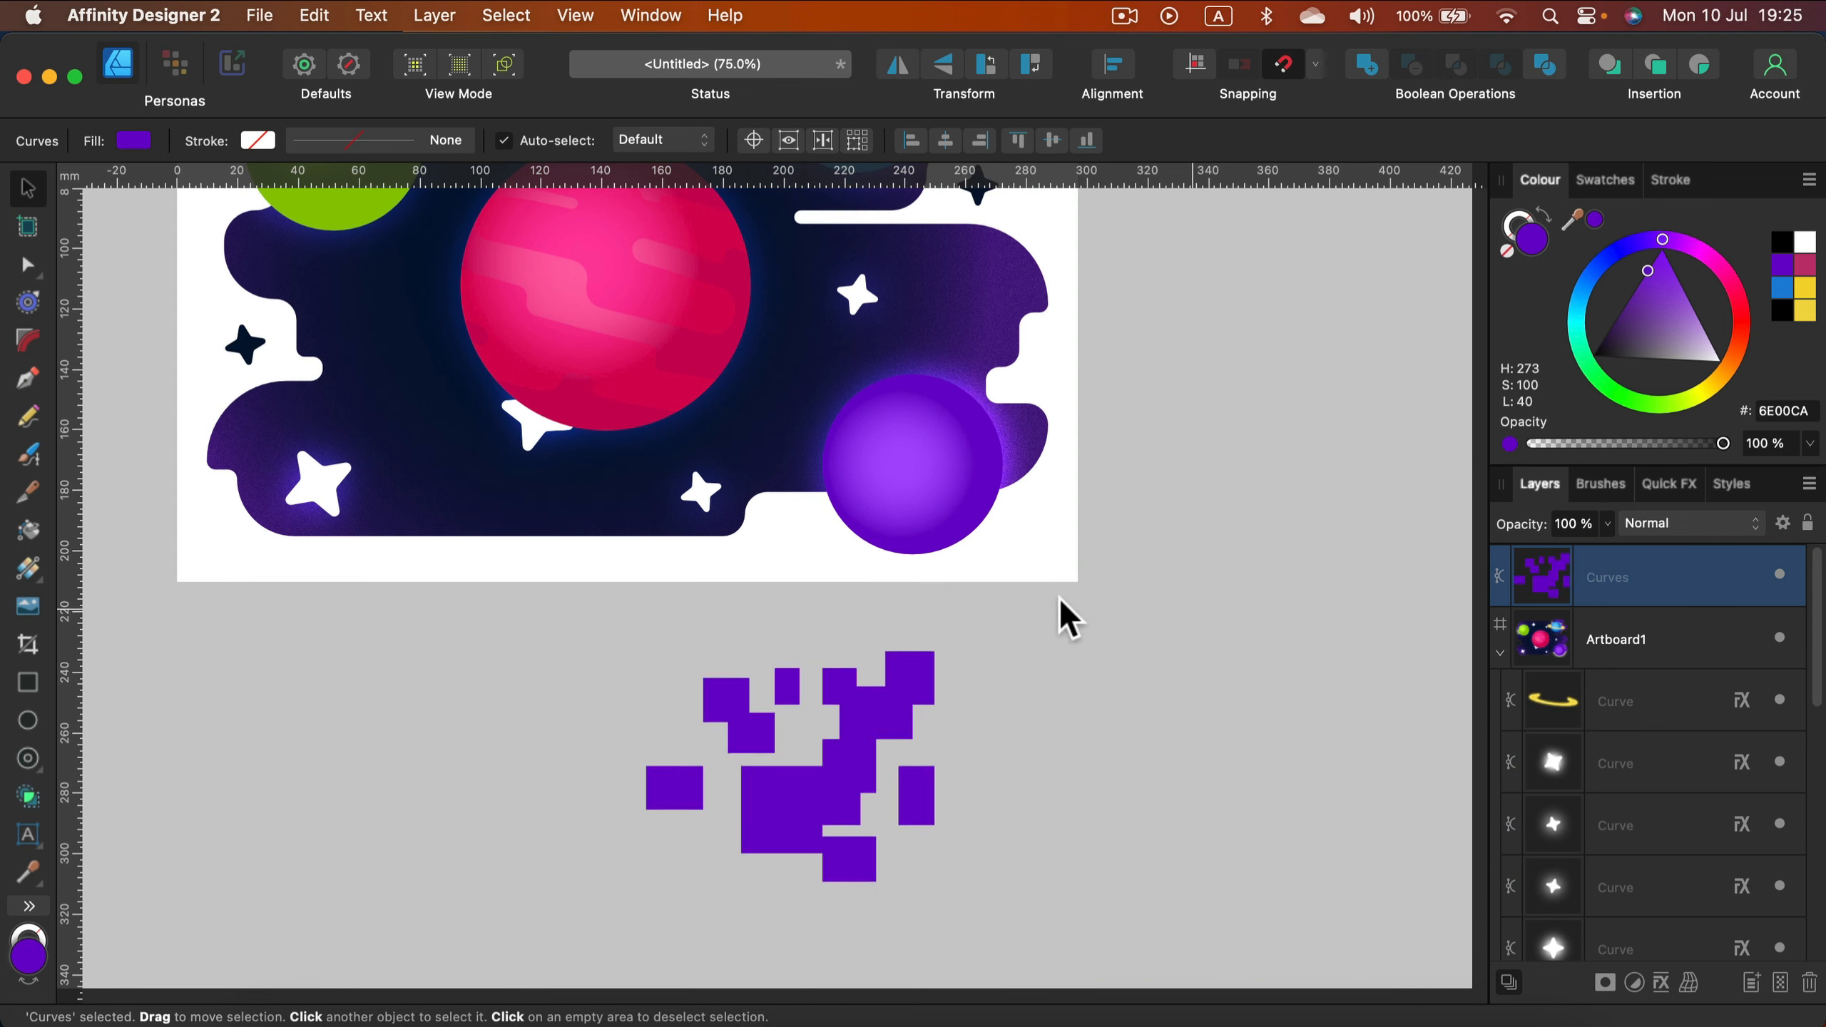
Step: Round all corners of the purple patches with a radius of about 11.9 mm and bake the corners
left_click(34, 344)
left_click_drag(588, 627, 1064, 990)
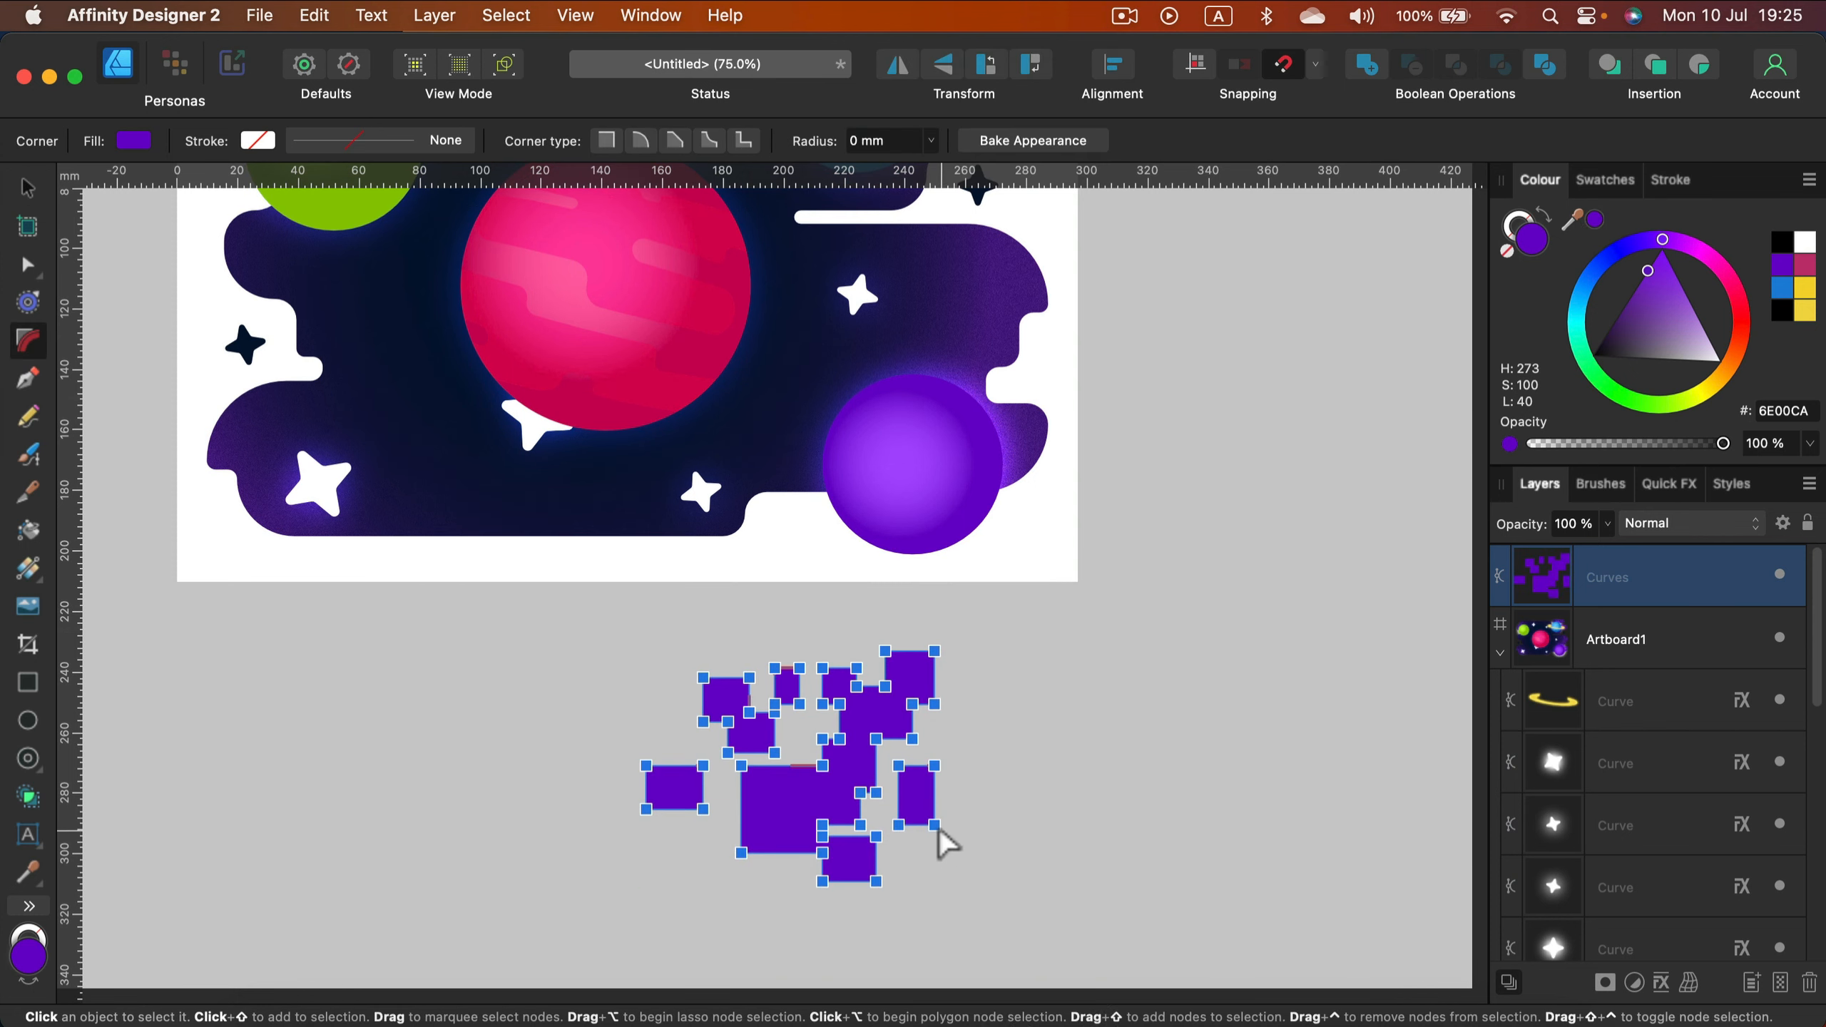
left_click_drag(936, 828, 794, 881)
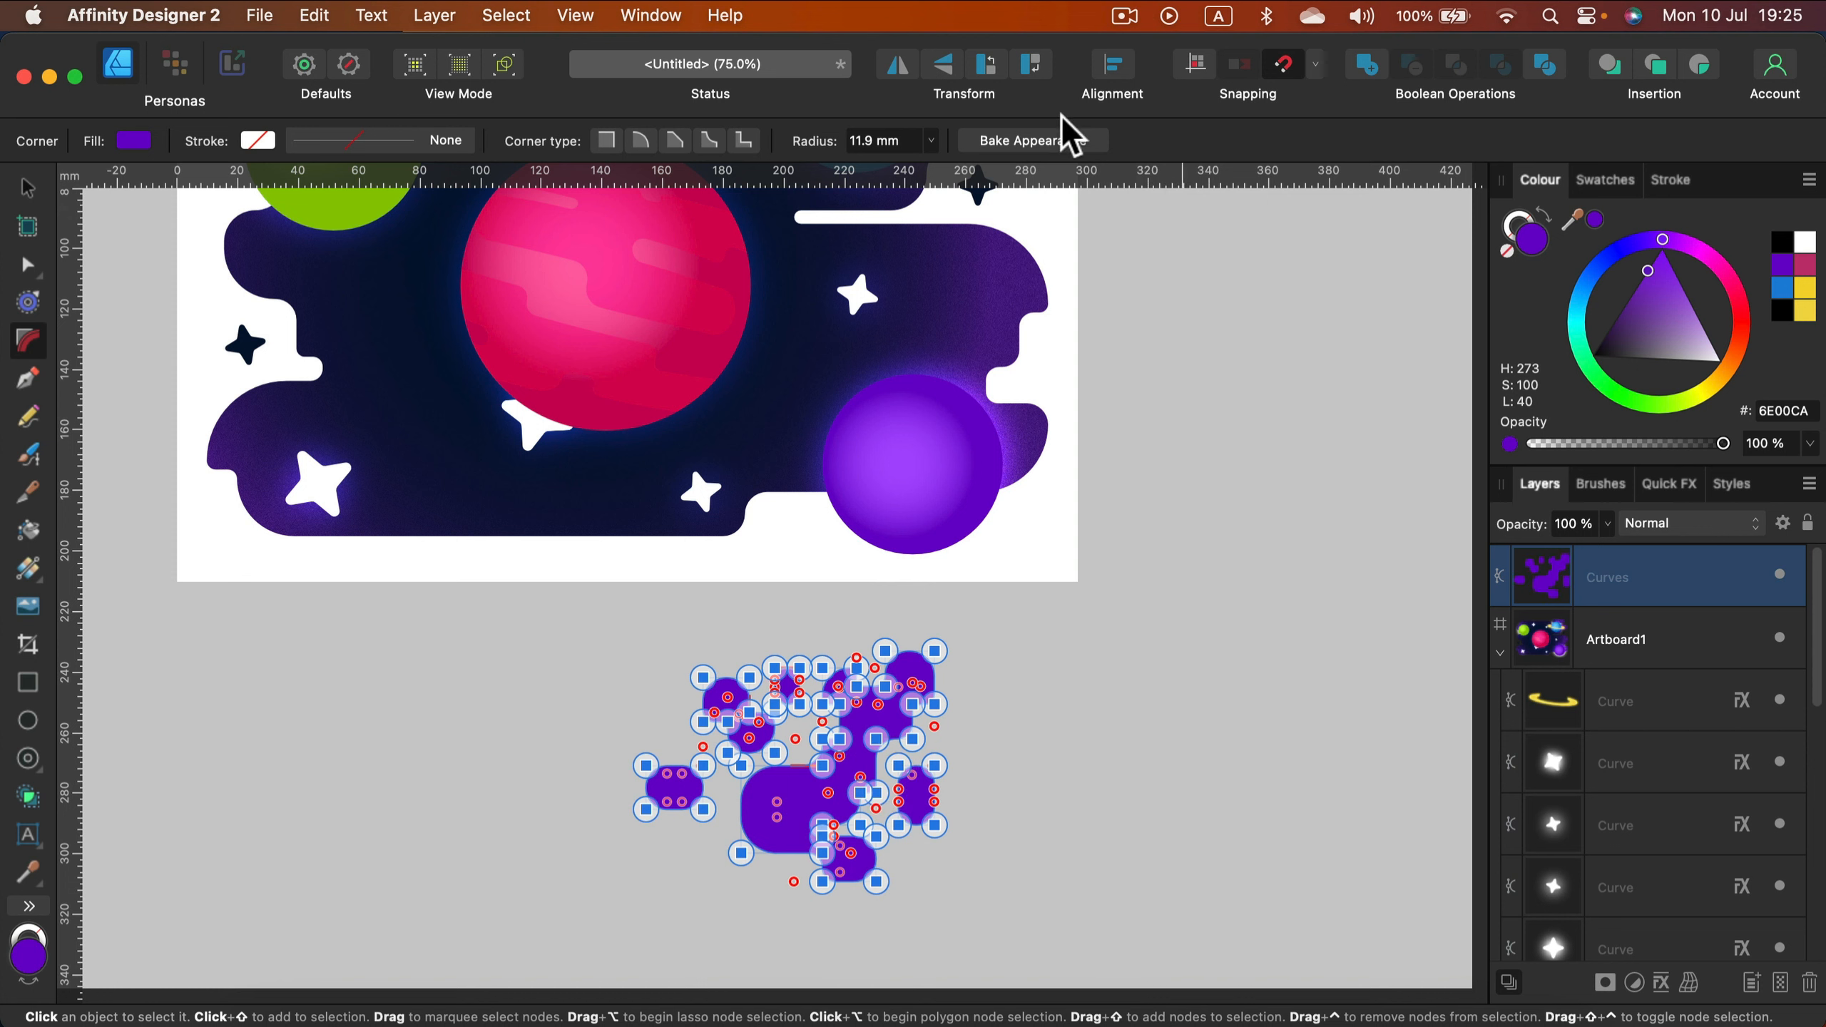
left_click(1065, 141)
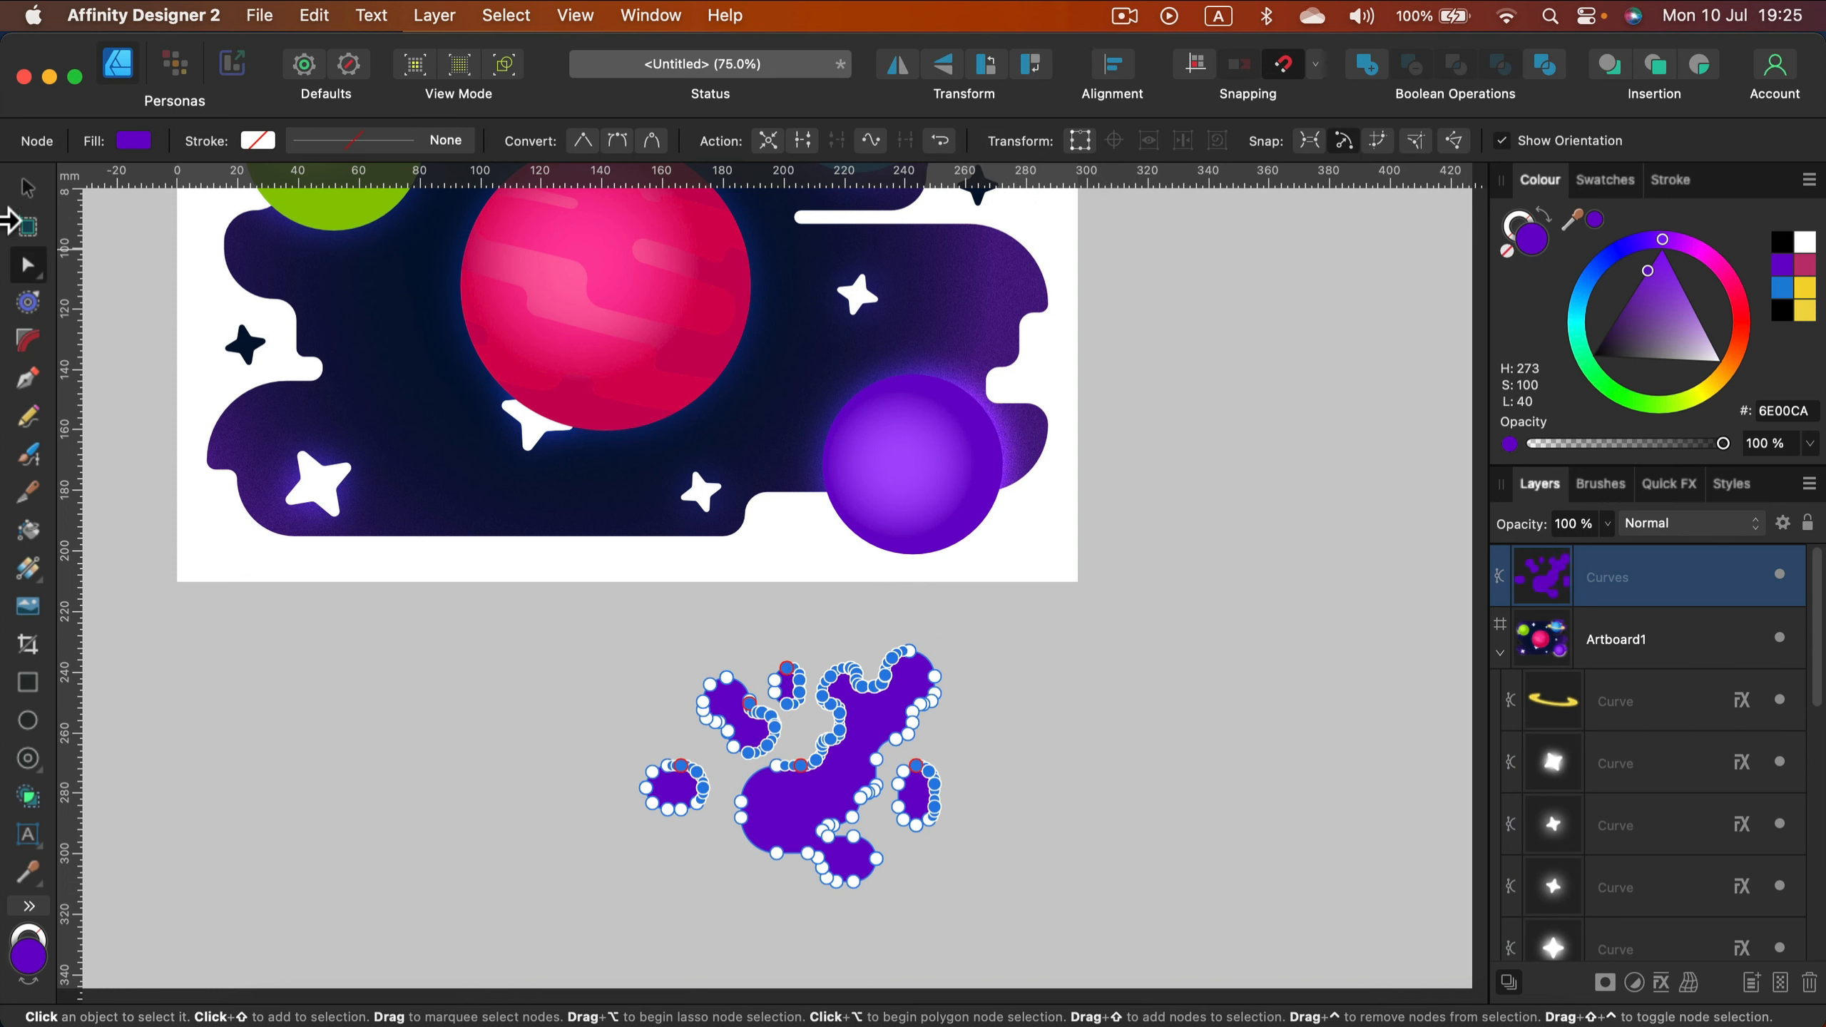
Step: Apply a Fish Eye warp to the purple patches and set its value to 54 %
left_click(26, 189)
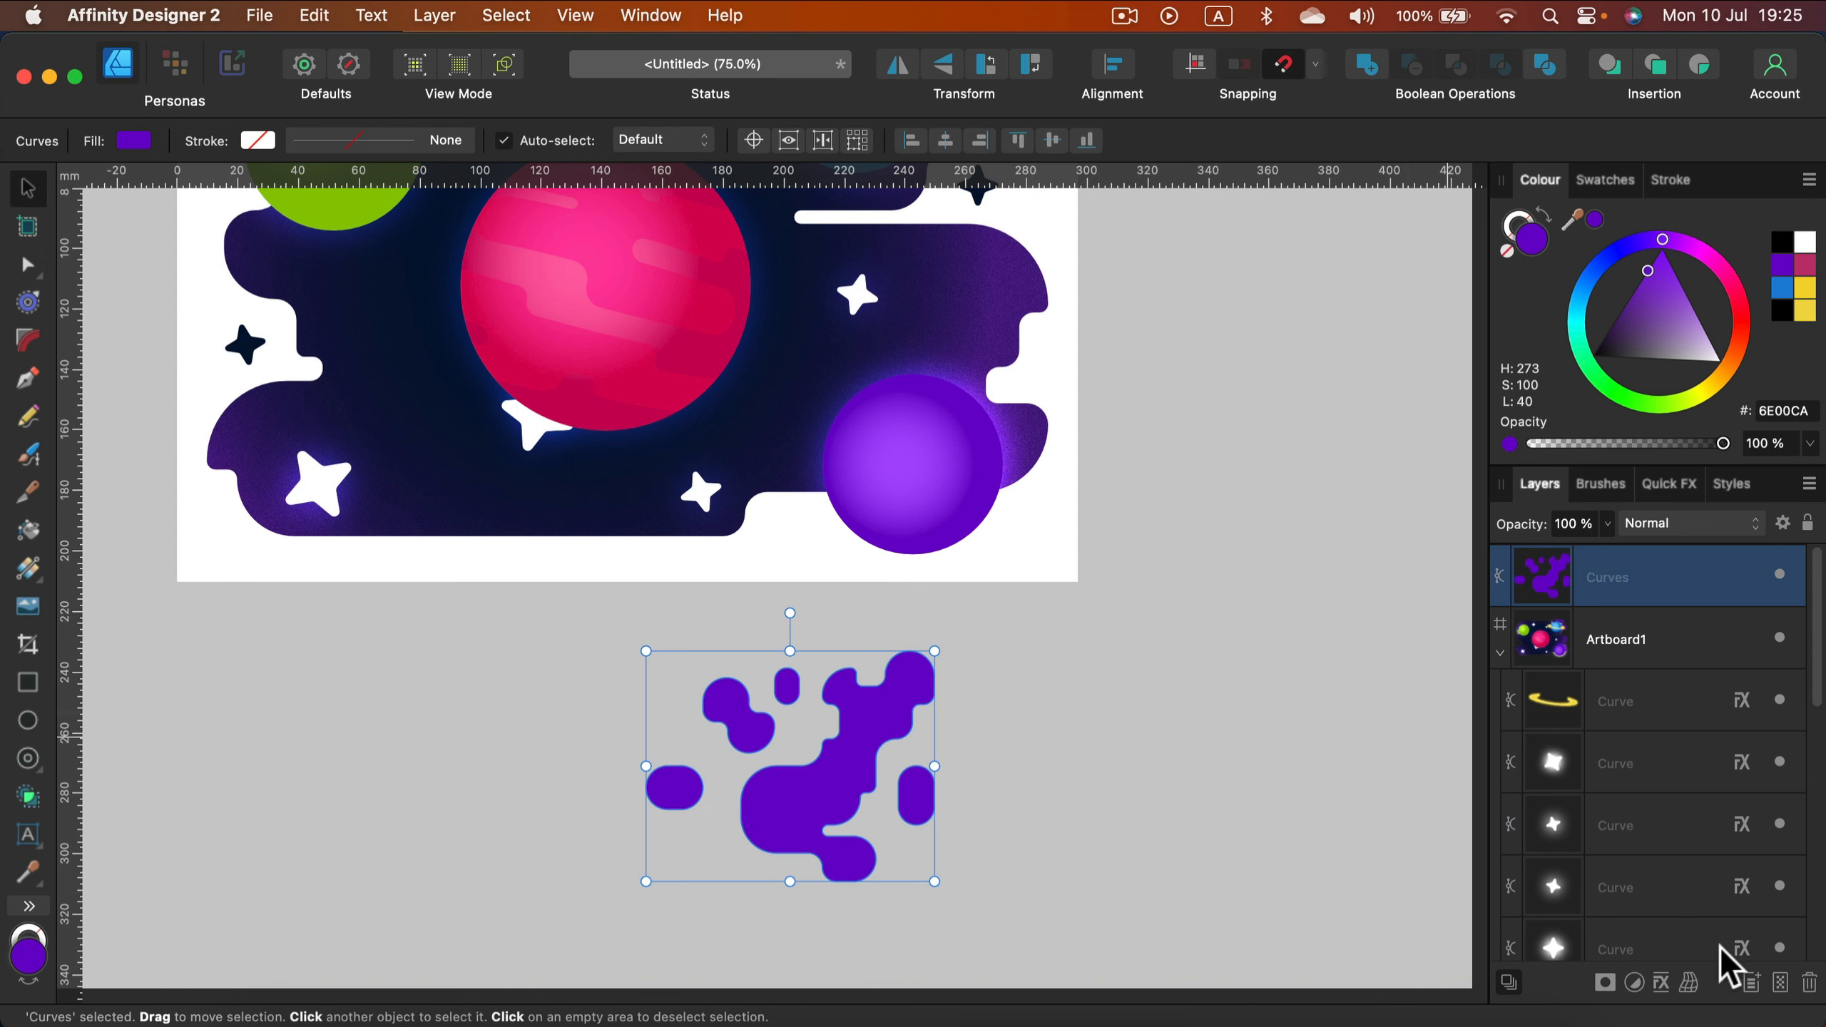
left_click(1692, 984)
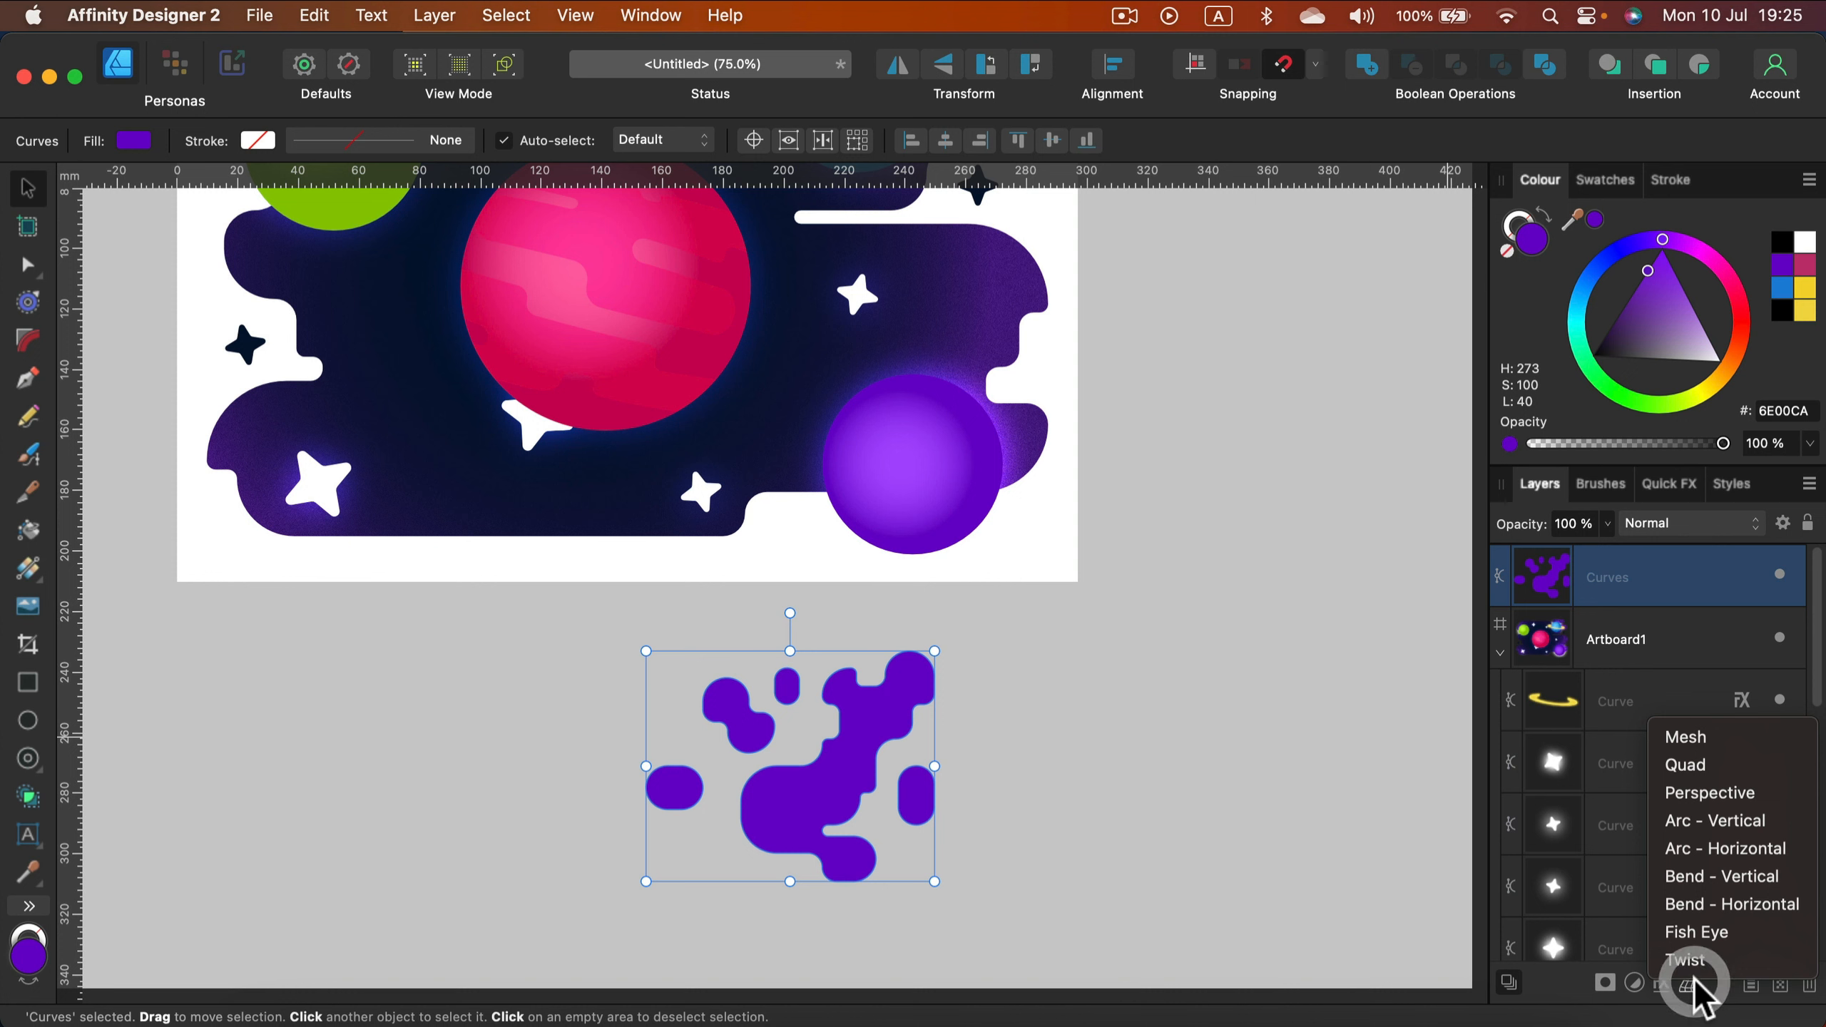
left_click(1705, 931)
left_click(360, 142)
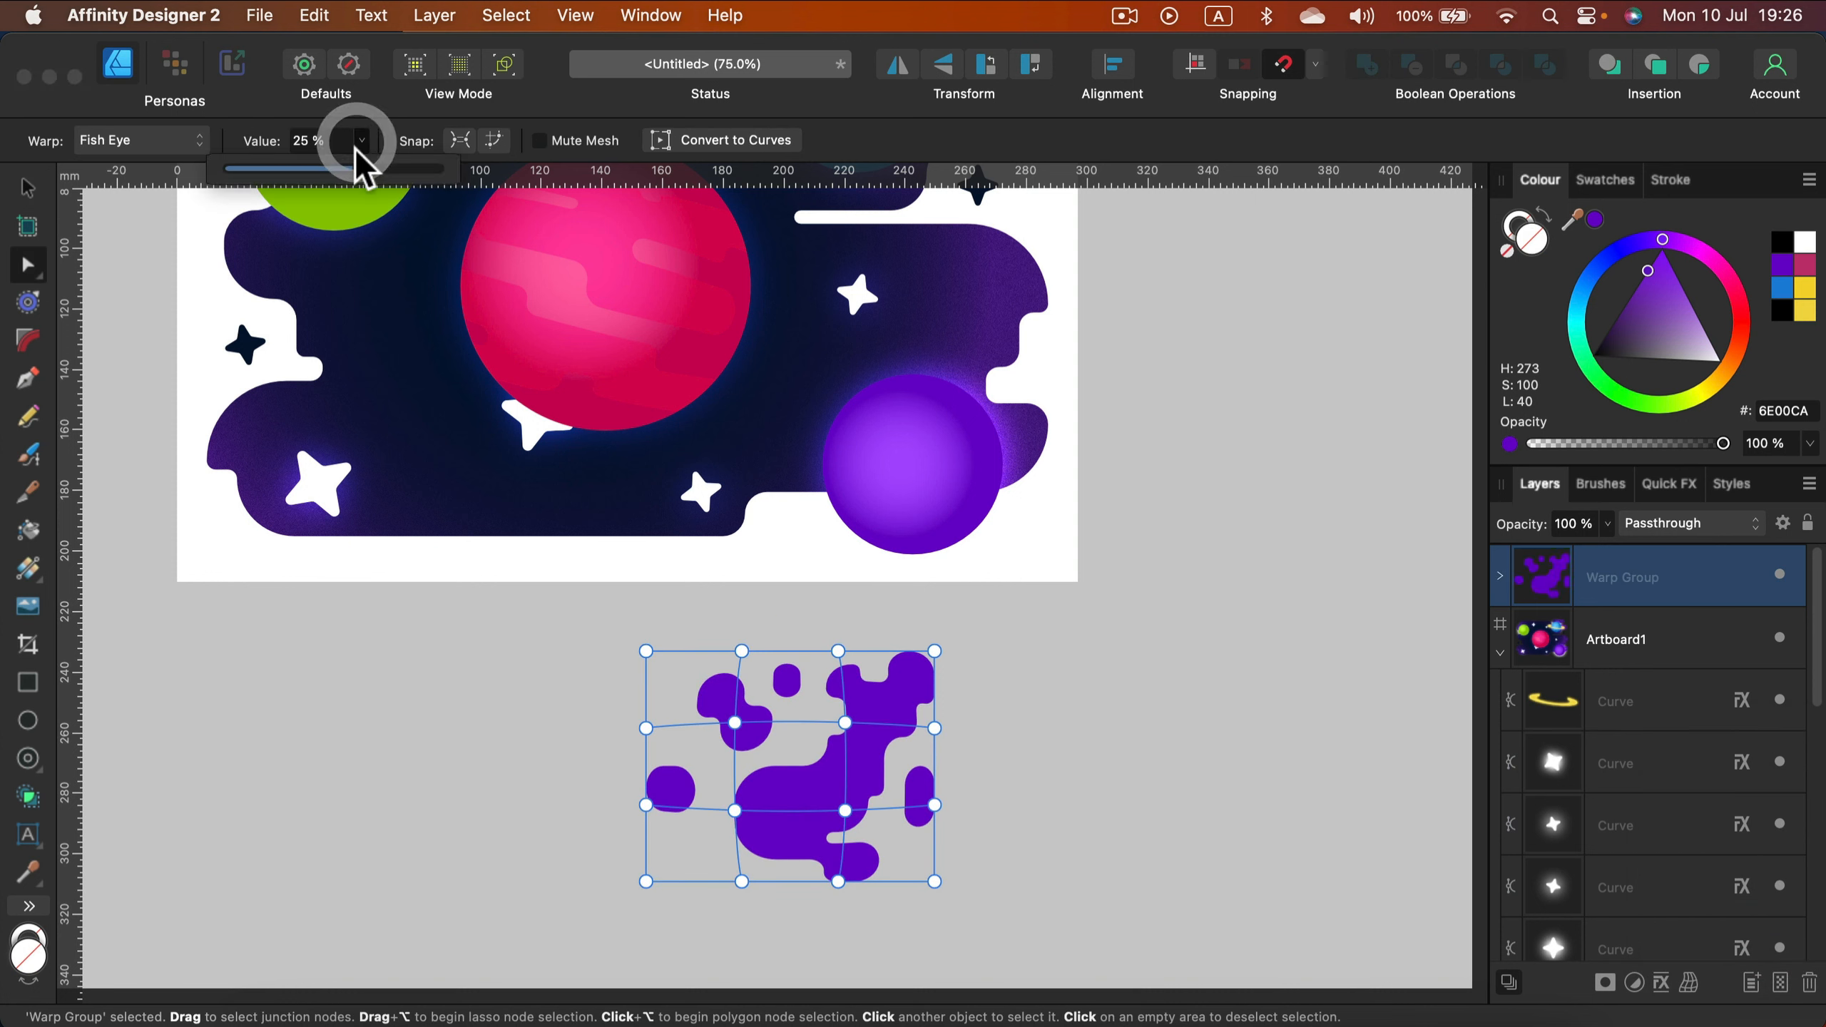
mouse_move(359, 167)
left_mouse_down()
mouse_move(412, 167)
mouse_move(387, 167)
left_mouse_up()
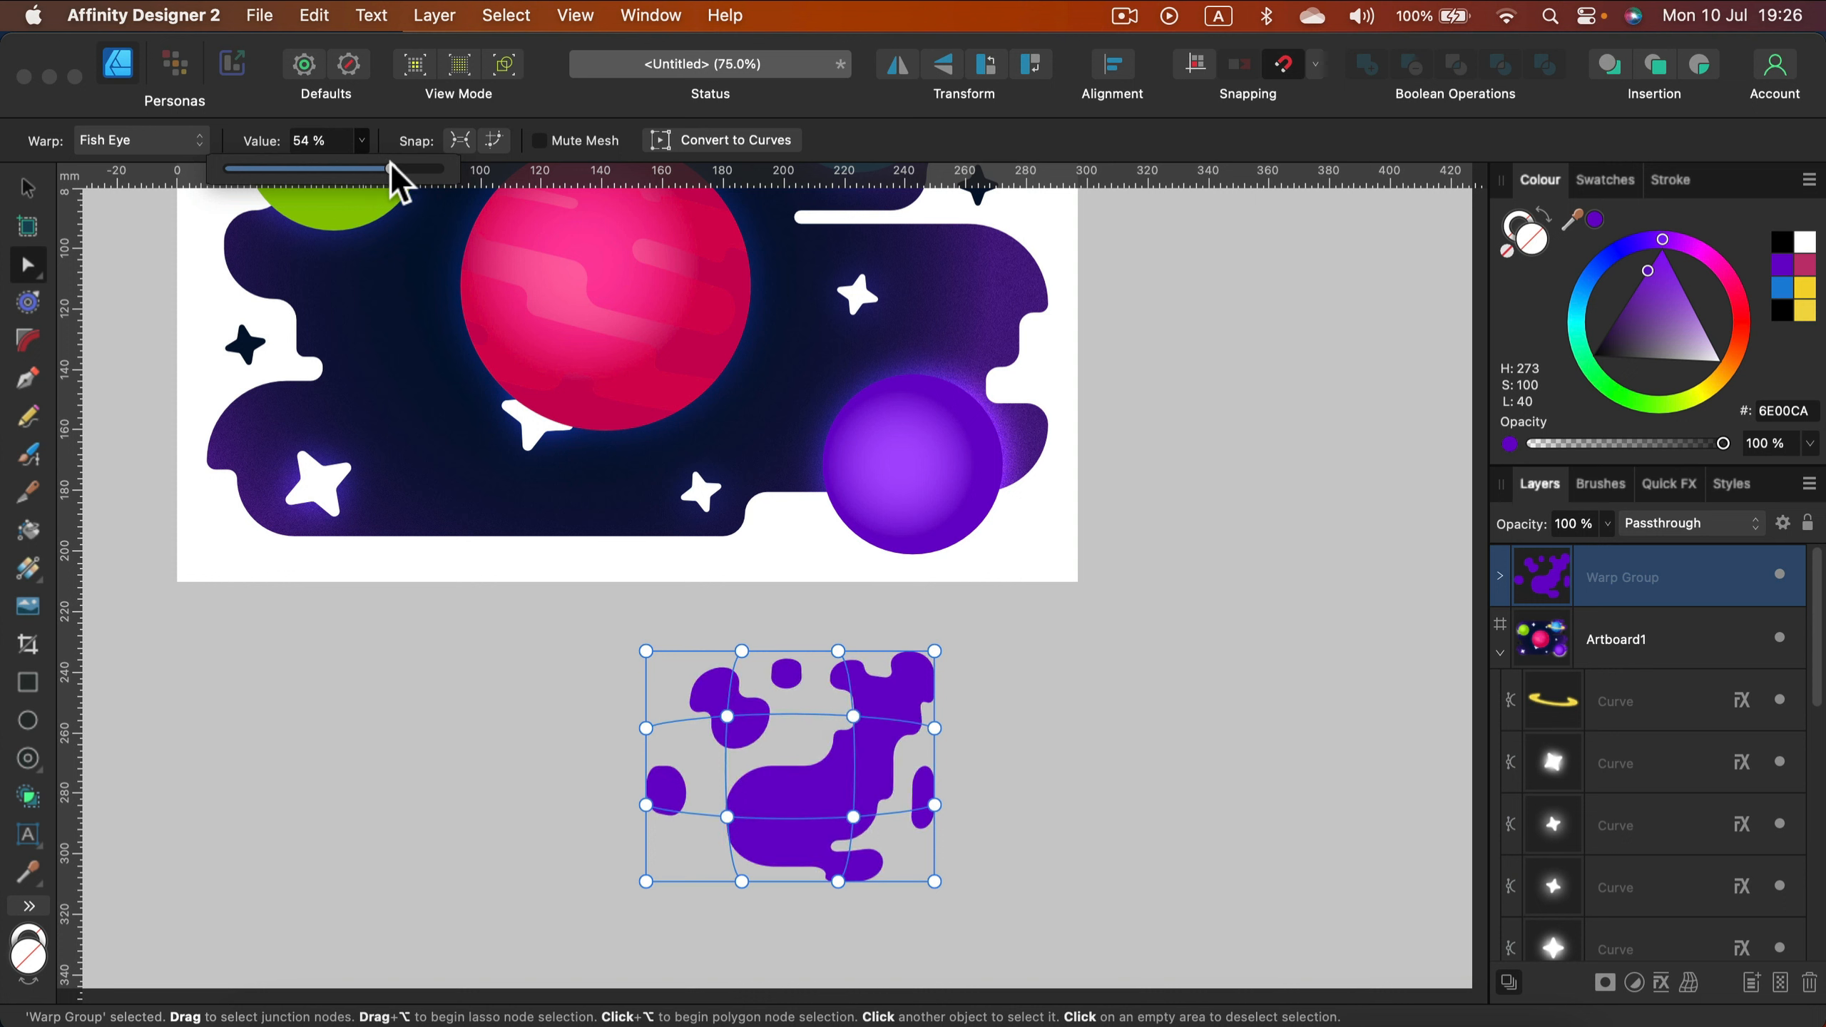
Step: Recolour the warped patches to the lighter purple #9C32F5 and place them, scaled down, over the purple planet
left_click(27, 188)
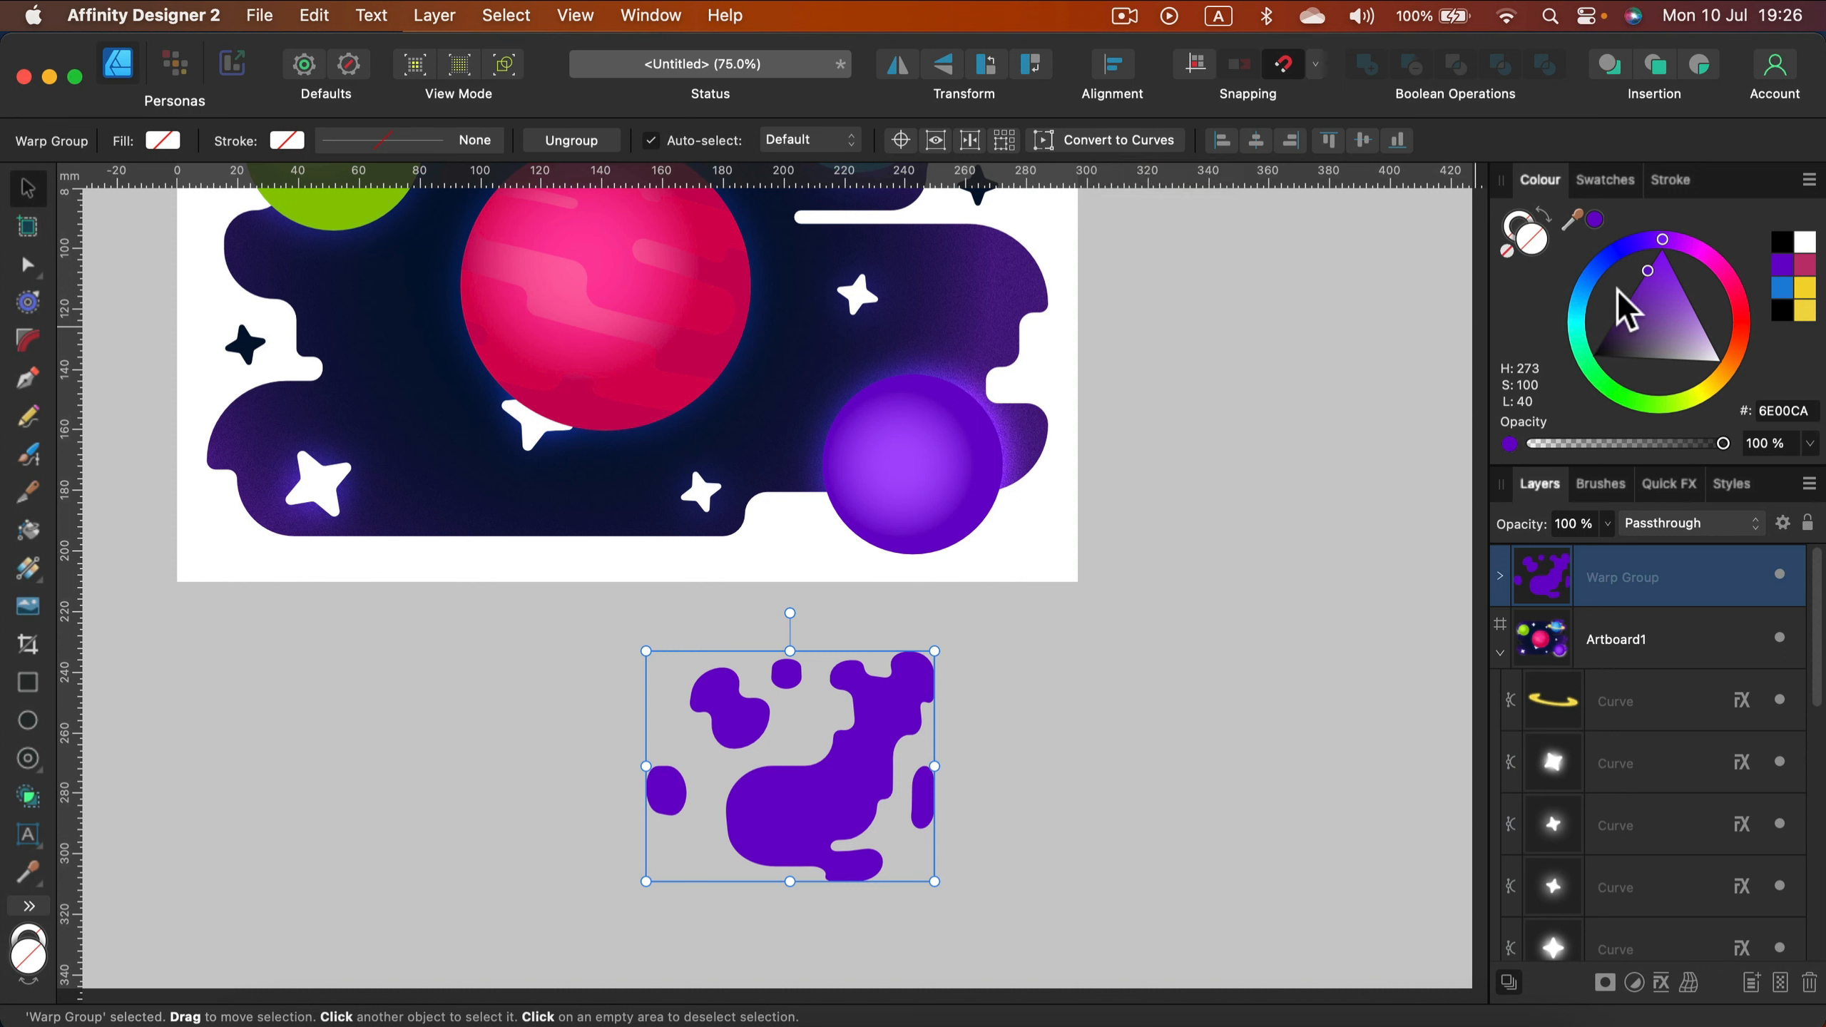
left_click_drag(1656, 274, 1672, 275)
left_click_drag(856, 783, 963, 484)
left_click_drag(1040, 350, 996, 386)
left_click_drag(933, 482, 954, 469)
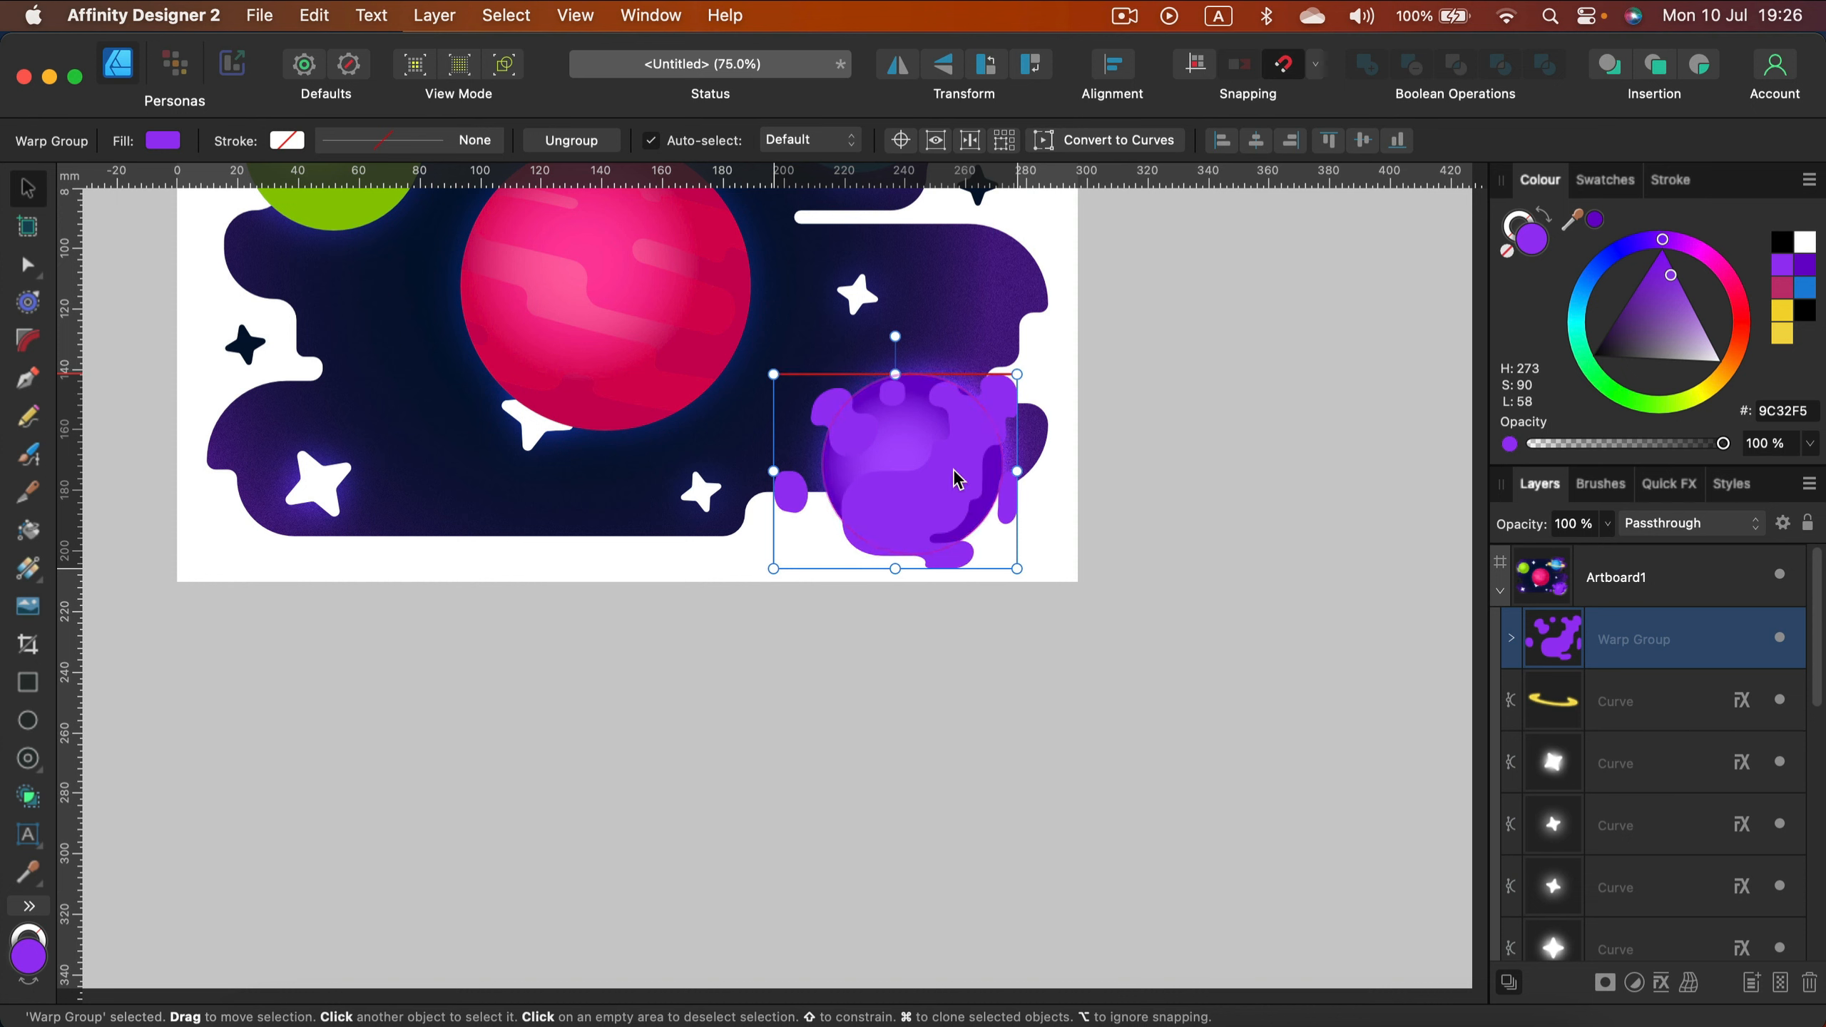
Step: Scale the warped purple patches down slightly, align them over the purple planet and nest them inside its ellipse
left_click_drag(1017, 373, 995, 398)
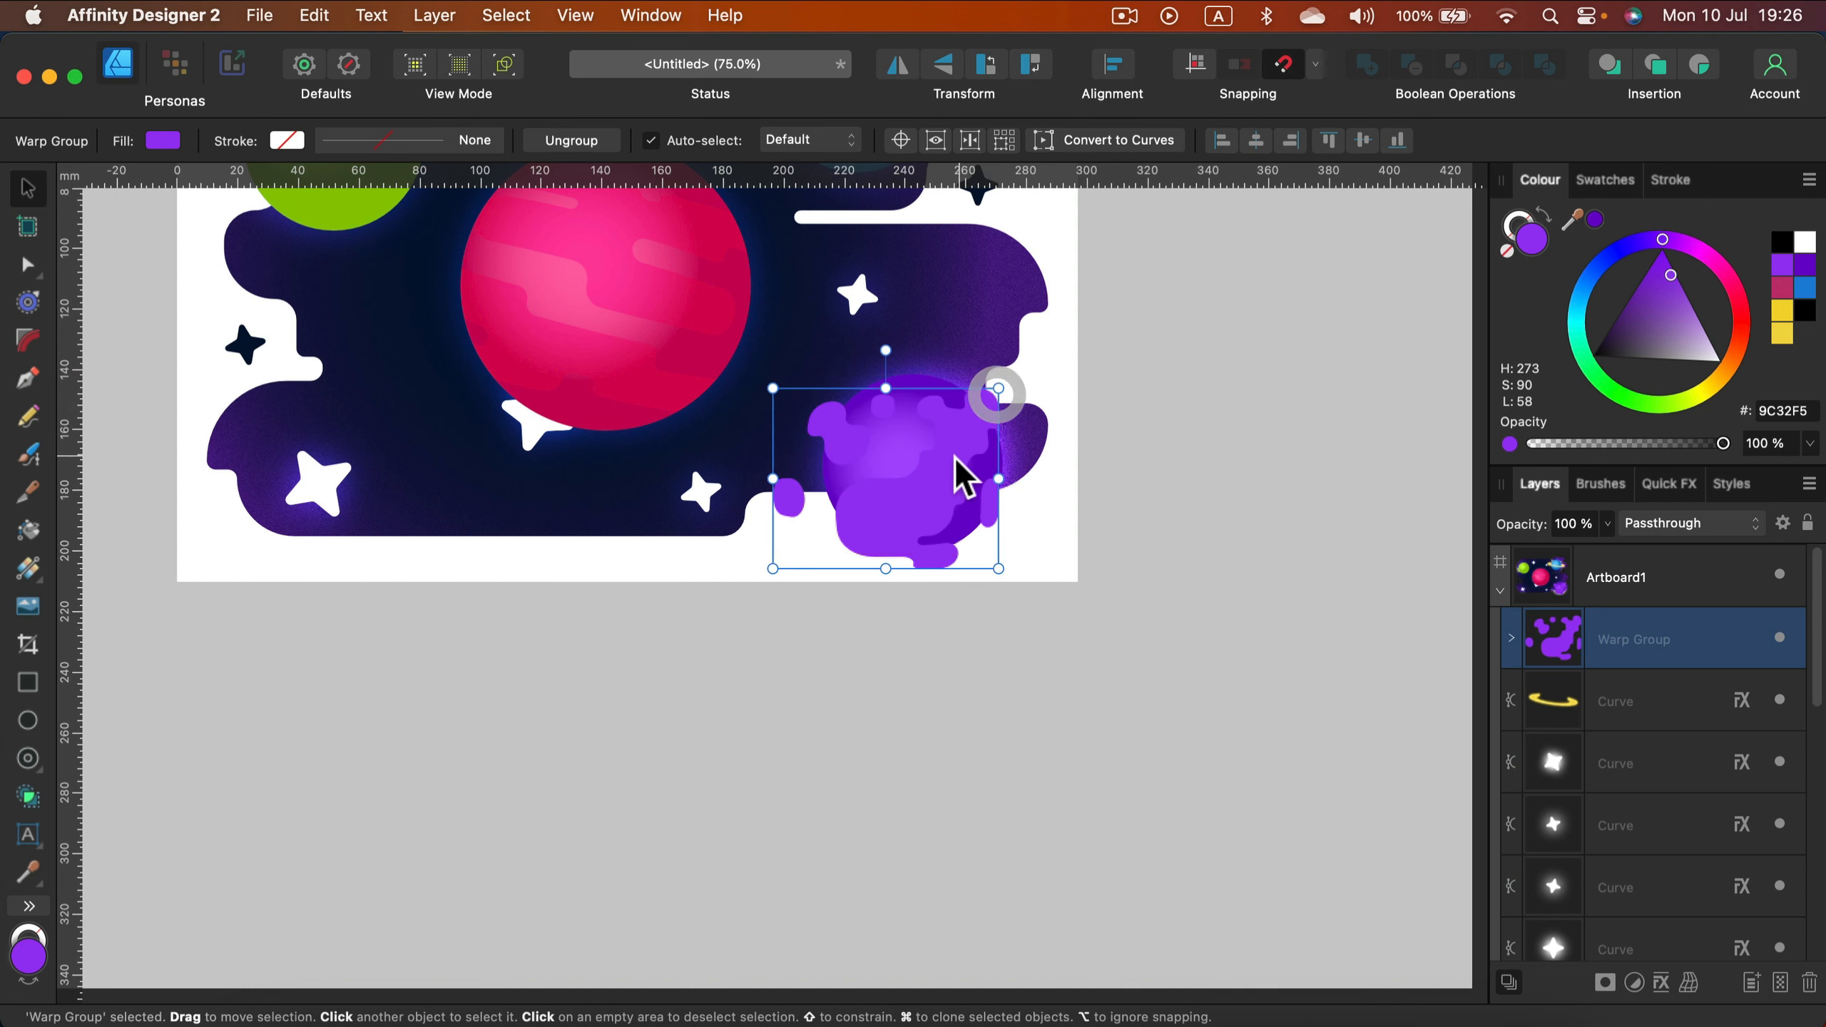
left_click_drag(940, 477, 958, 462)
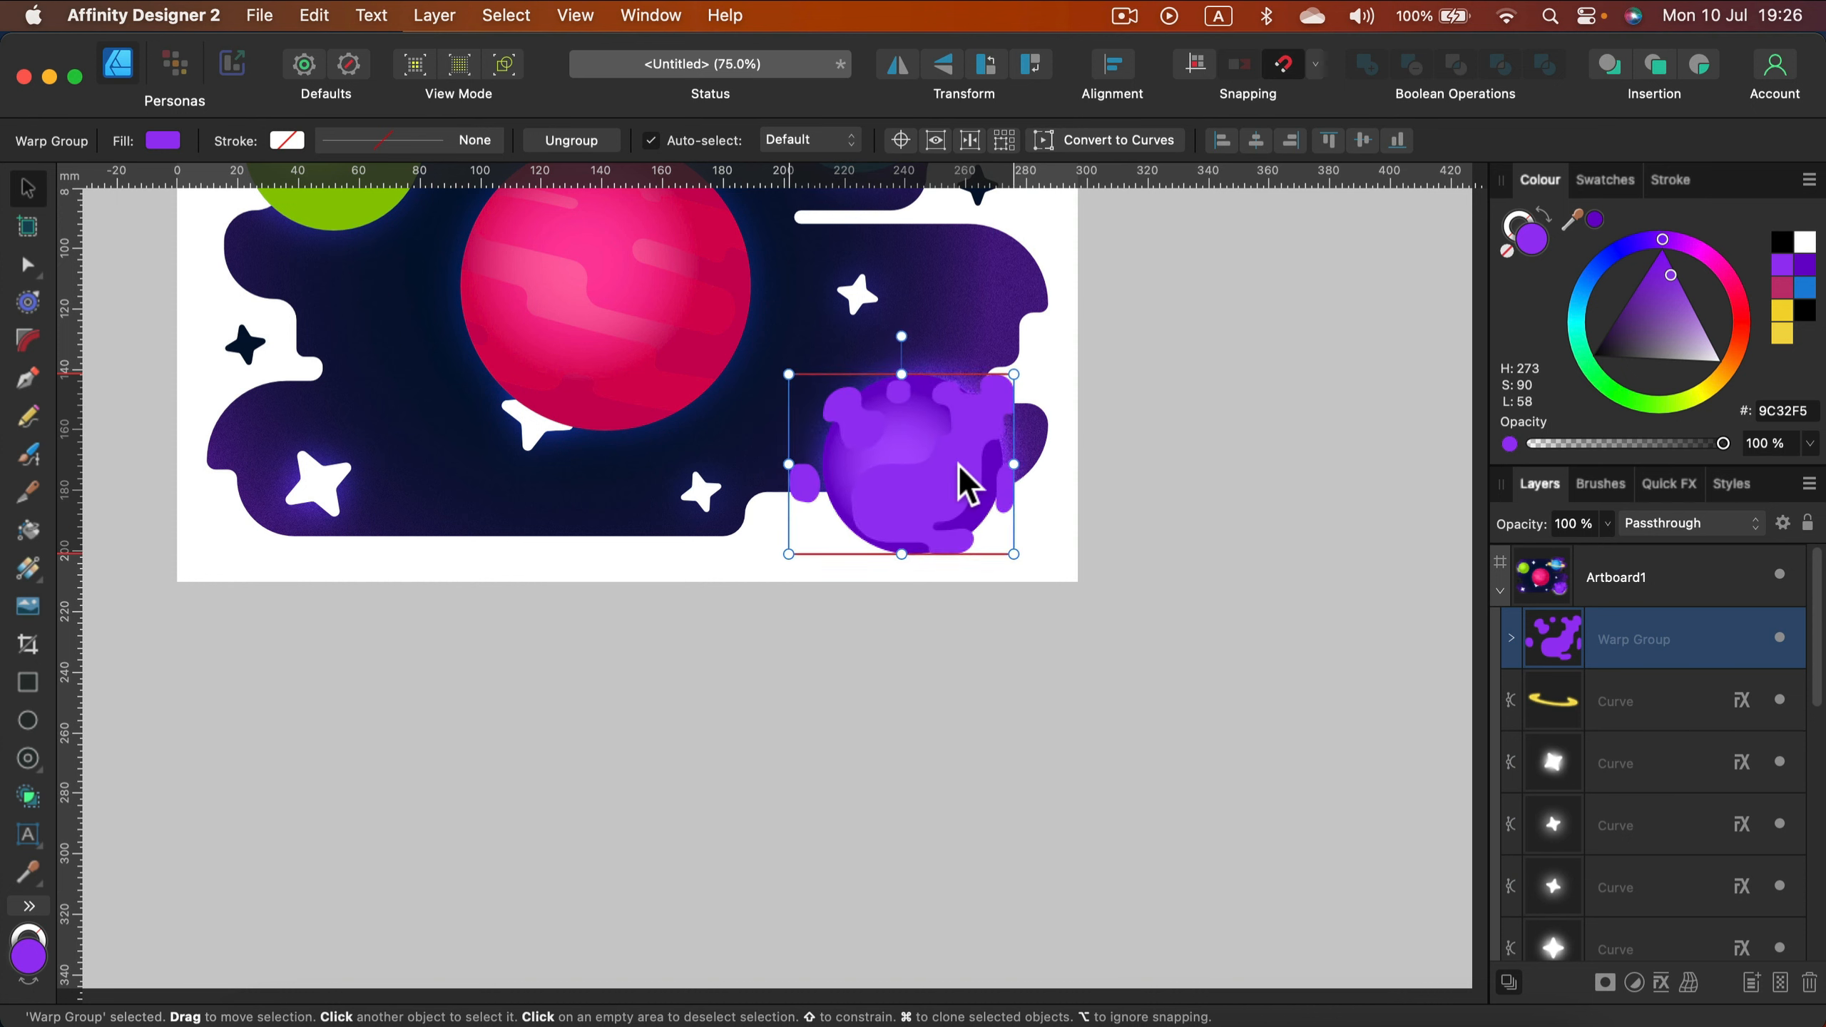
left_click_drag(1722, 639, 1700, 777)
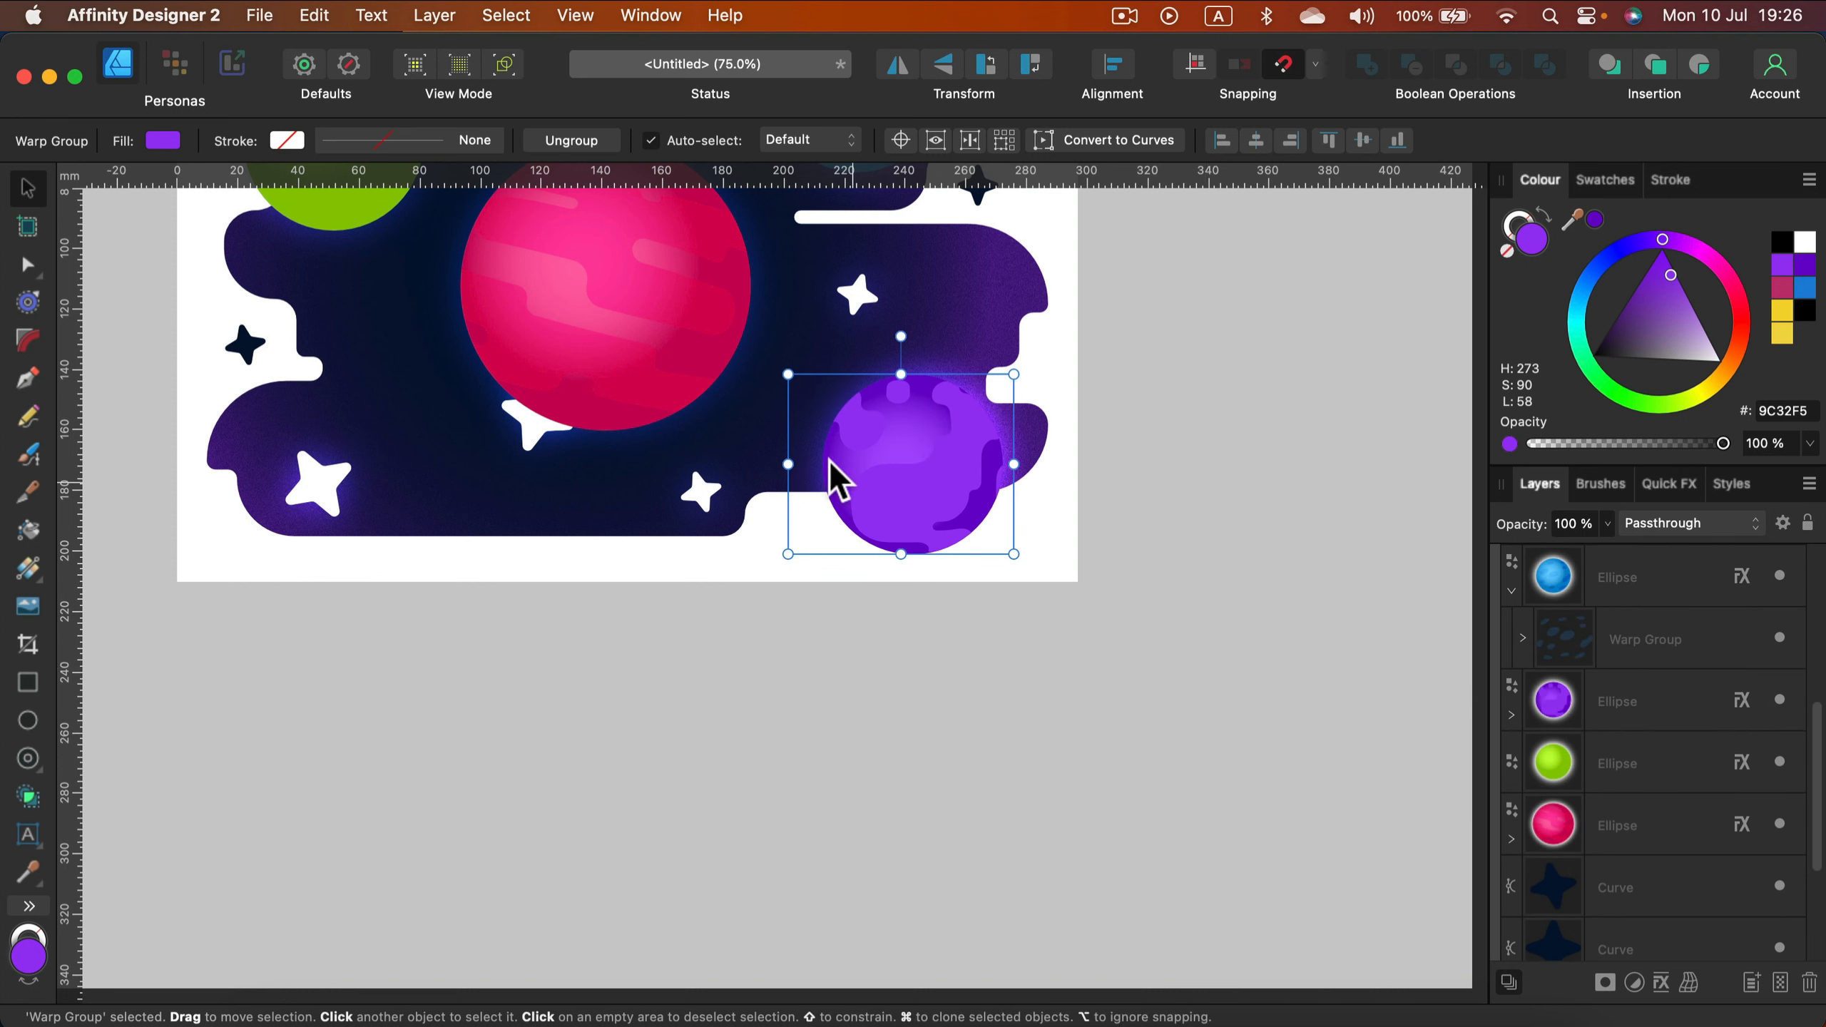
Step: Rotate the warp group nested in the purple planet slightly counter-clockwise
left_click(1688, 715)
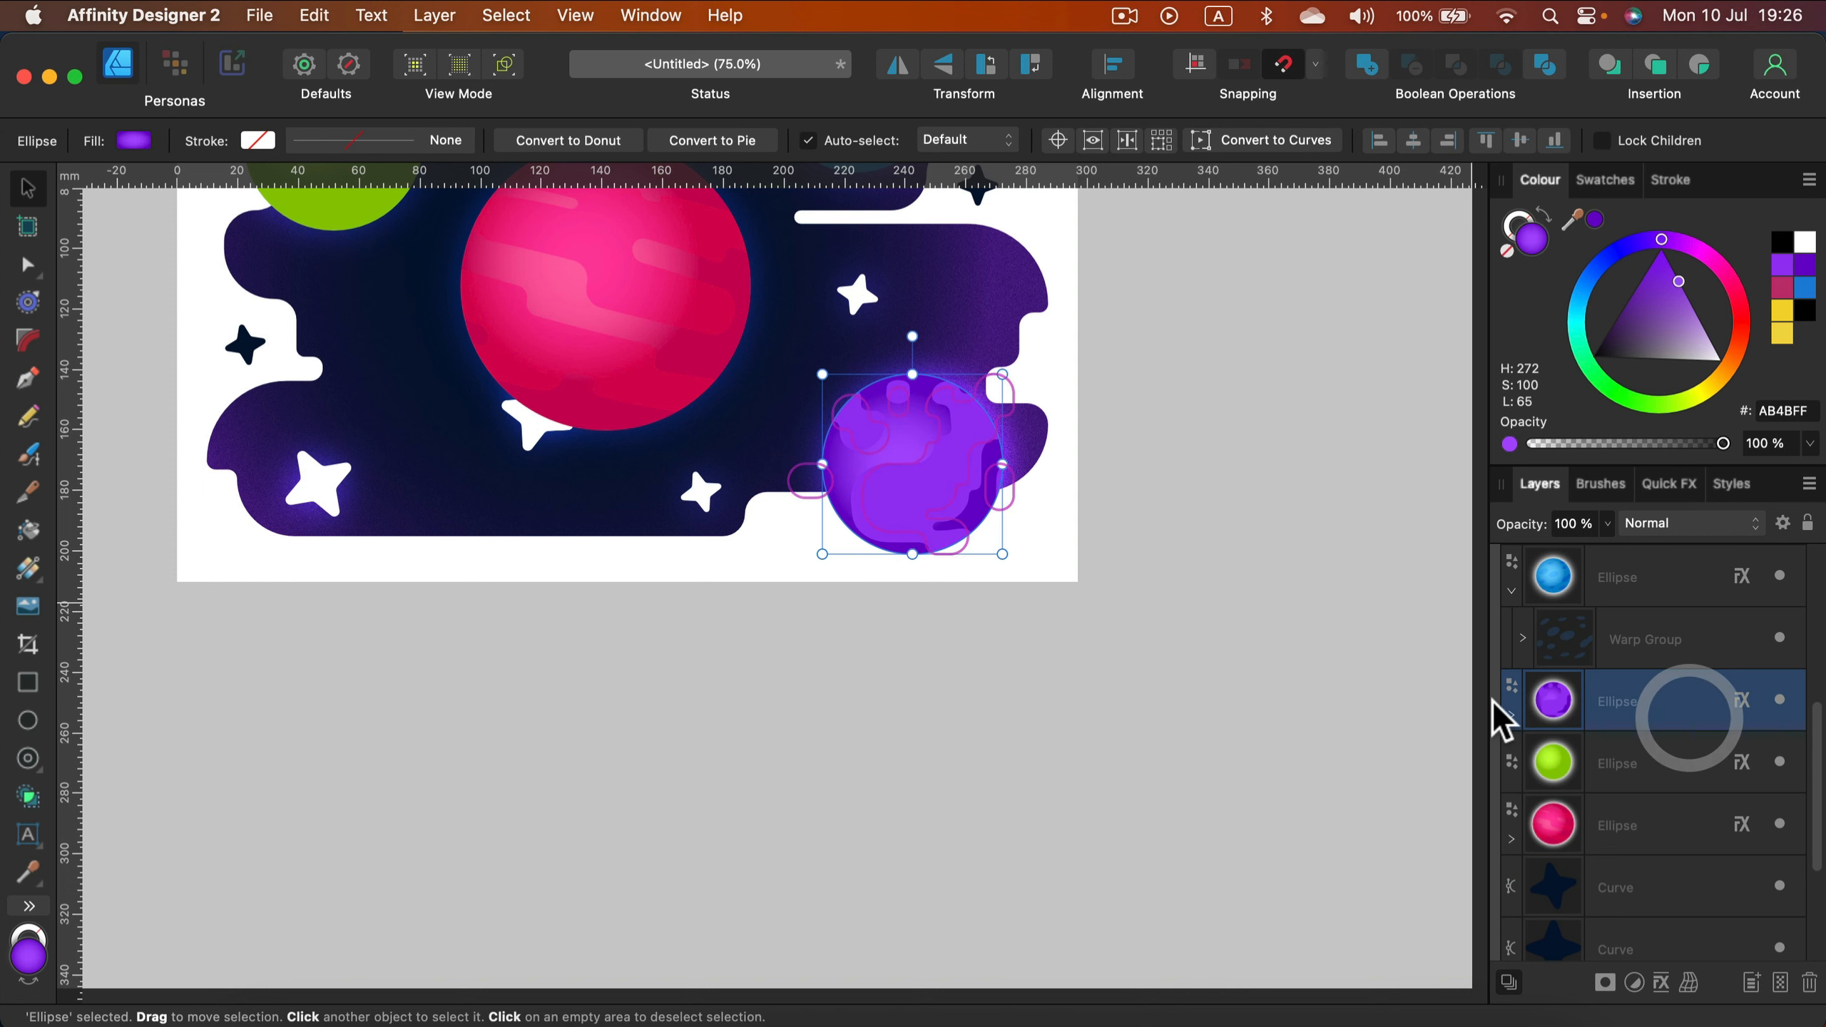
left_click(1512, 715)
left_click(1692, 765)
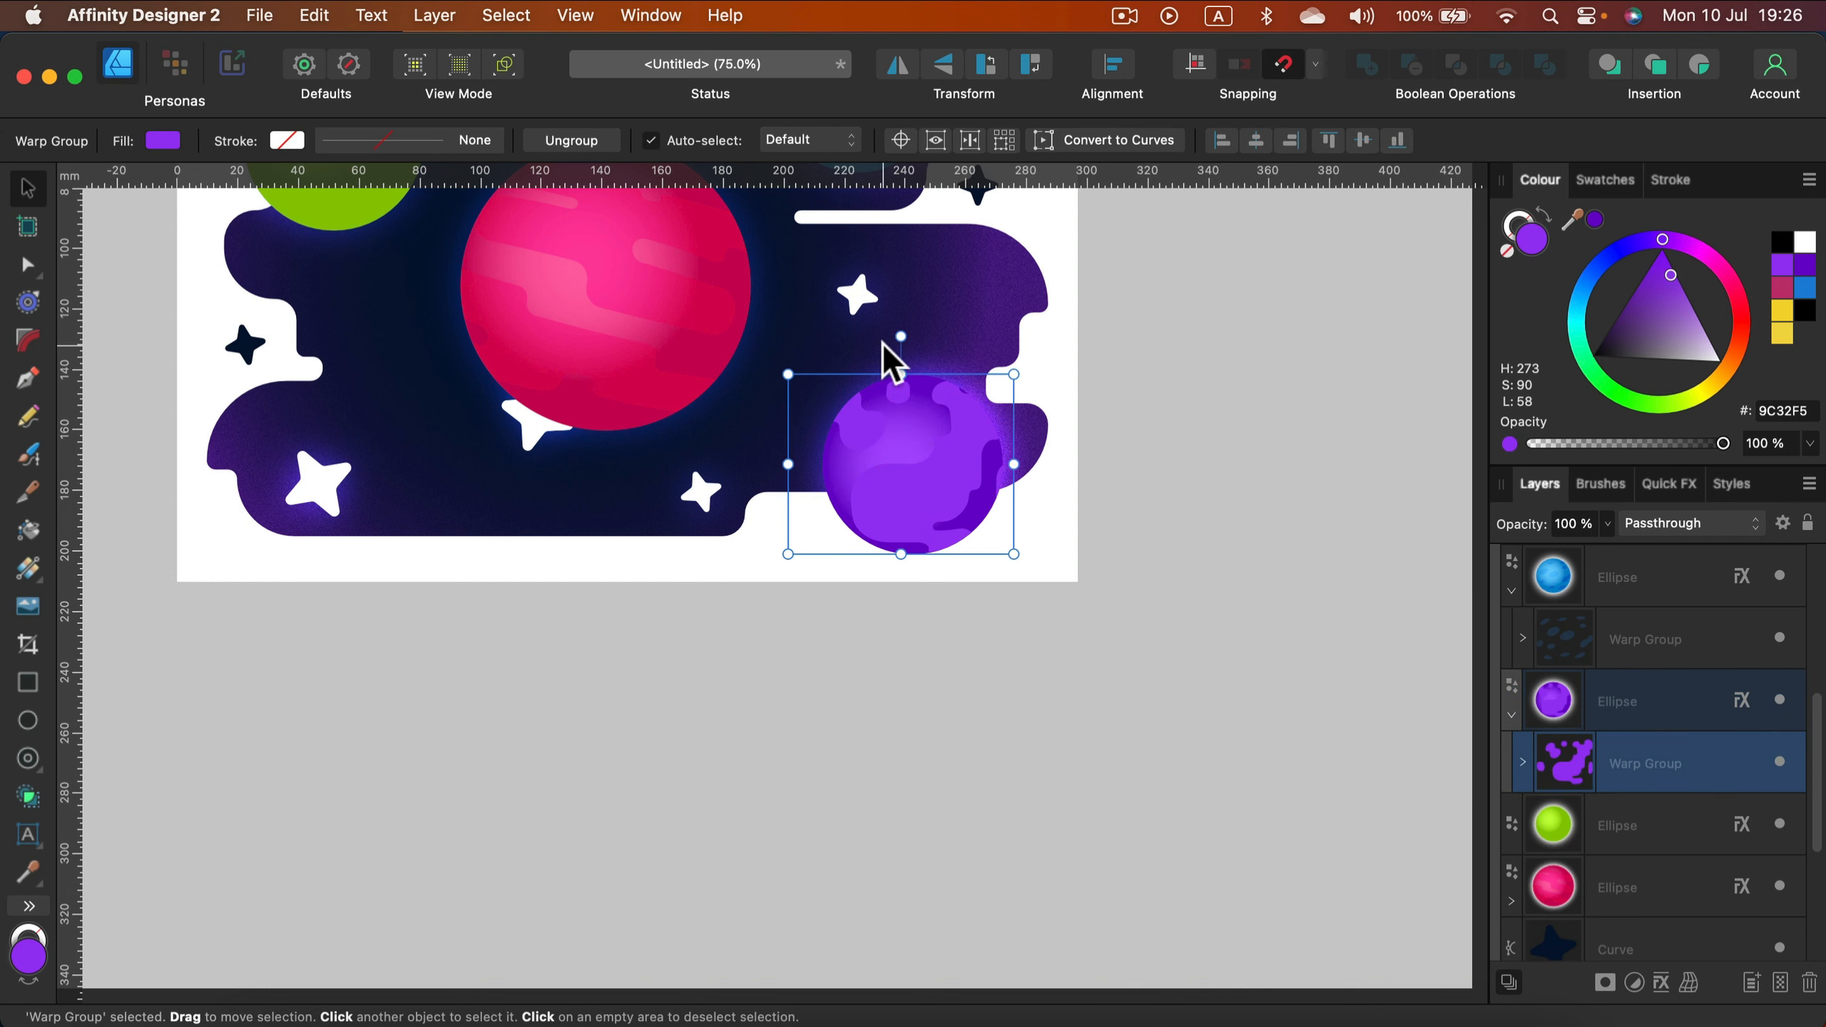
left_click_drag(901, 336, 865, 326)
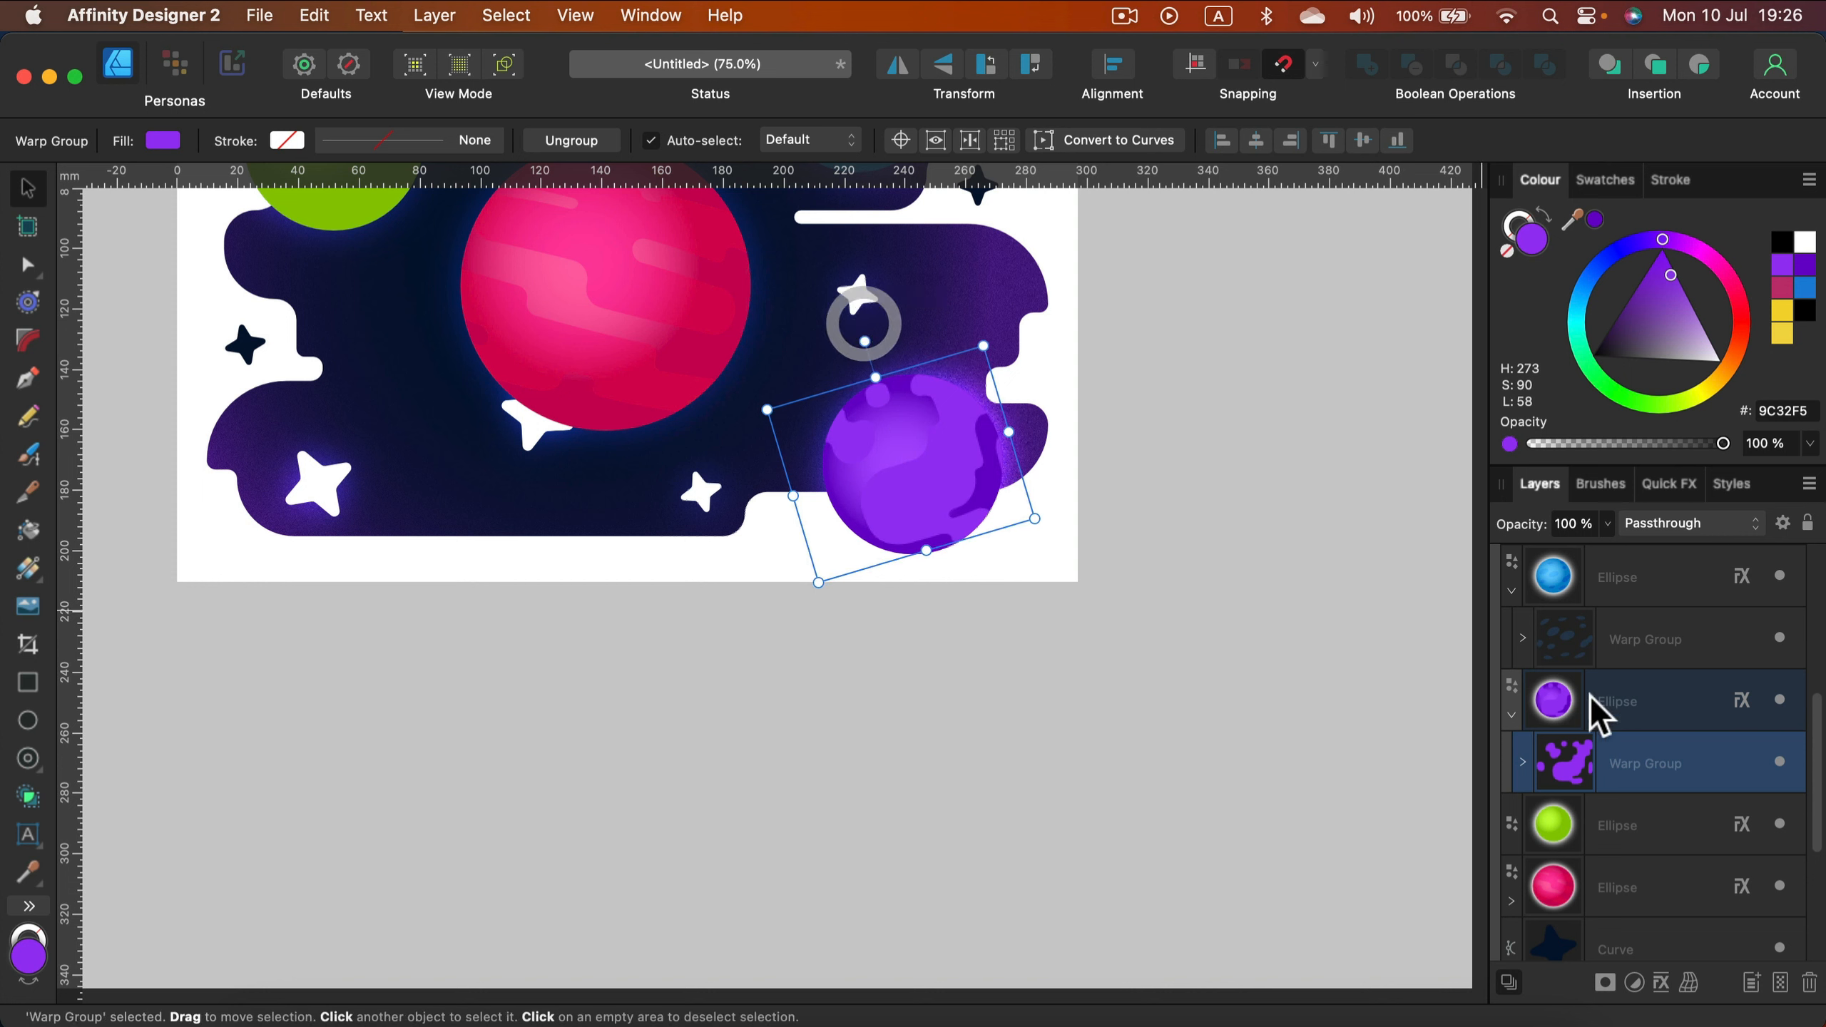
Step: Set the nested purple patches to the Overlay blend mode at 85 % opacity
left_click(1654, 520)
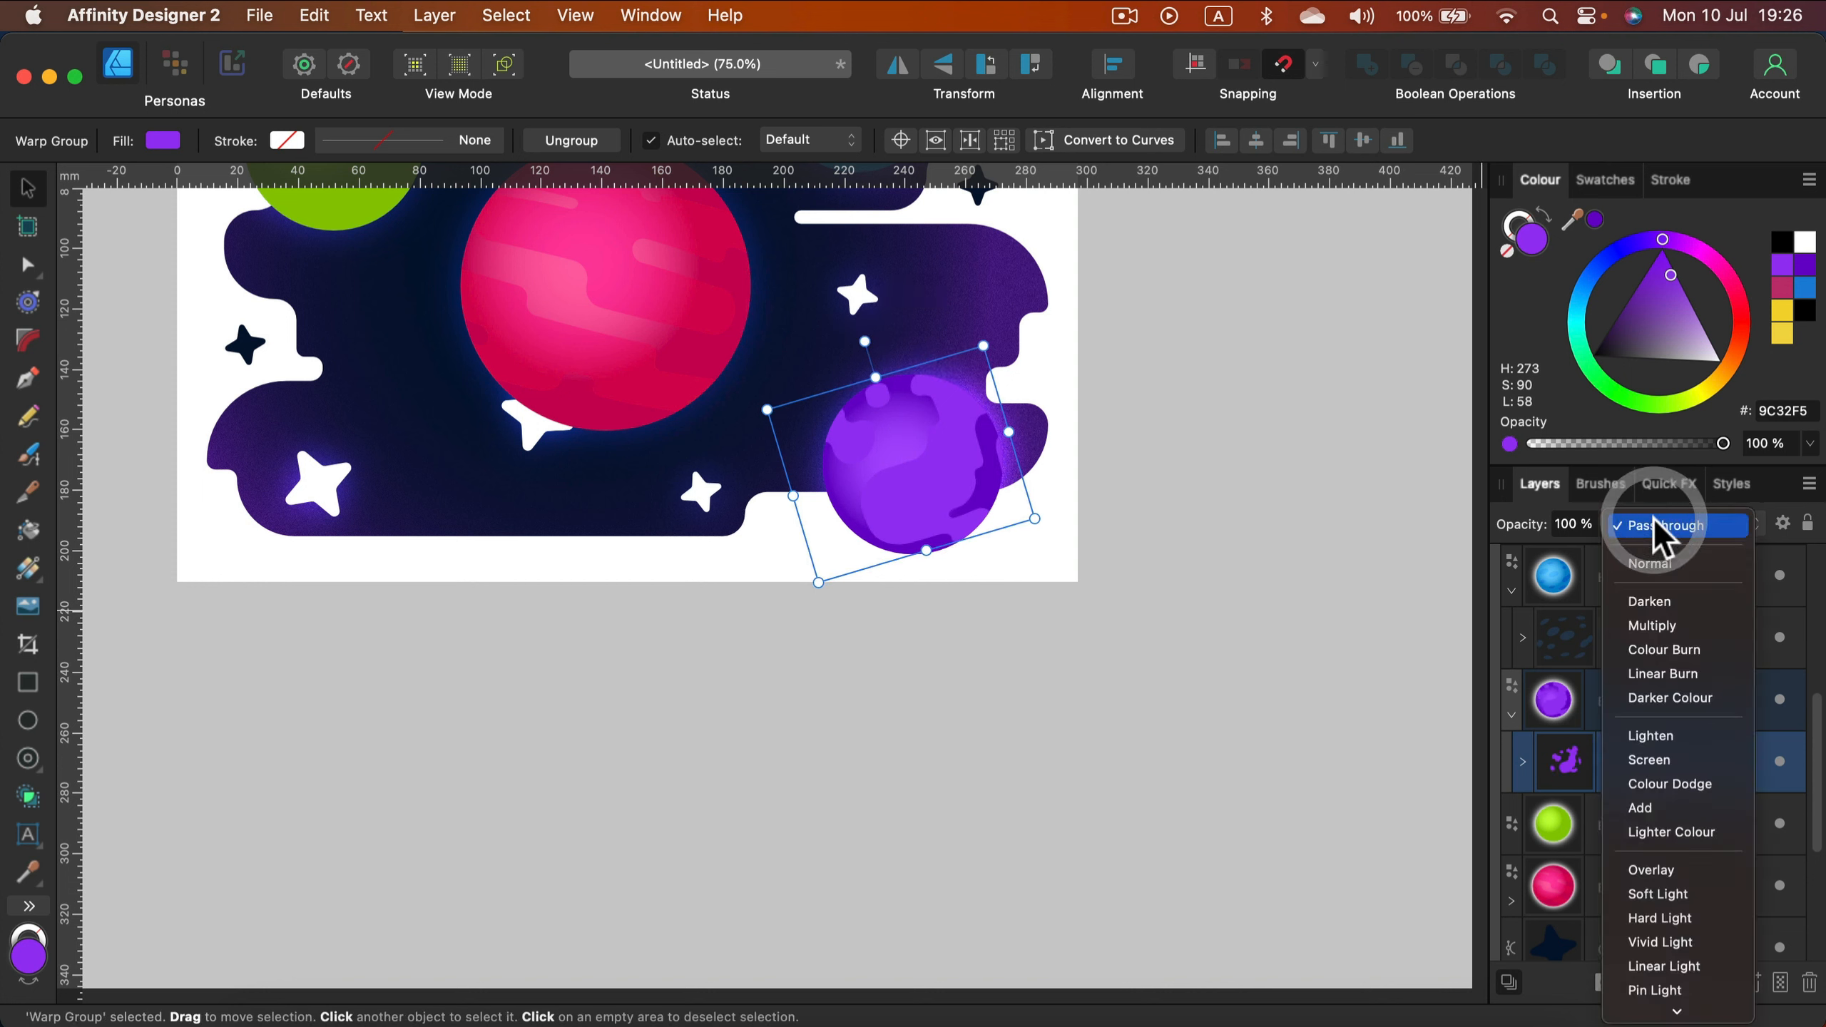
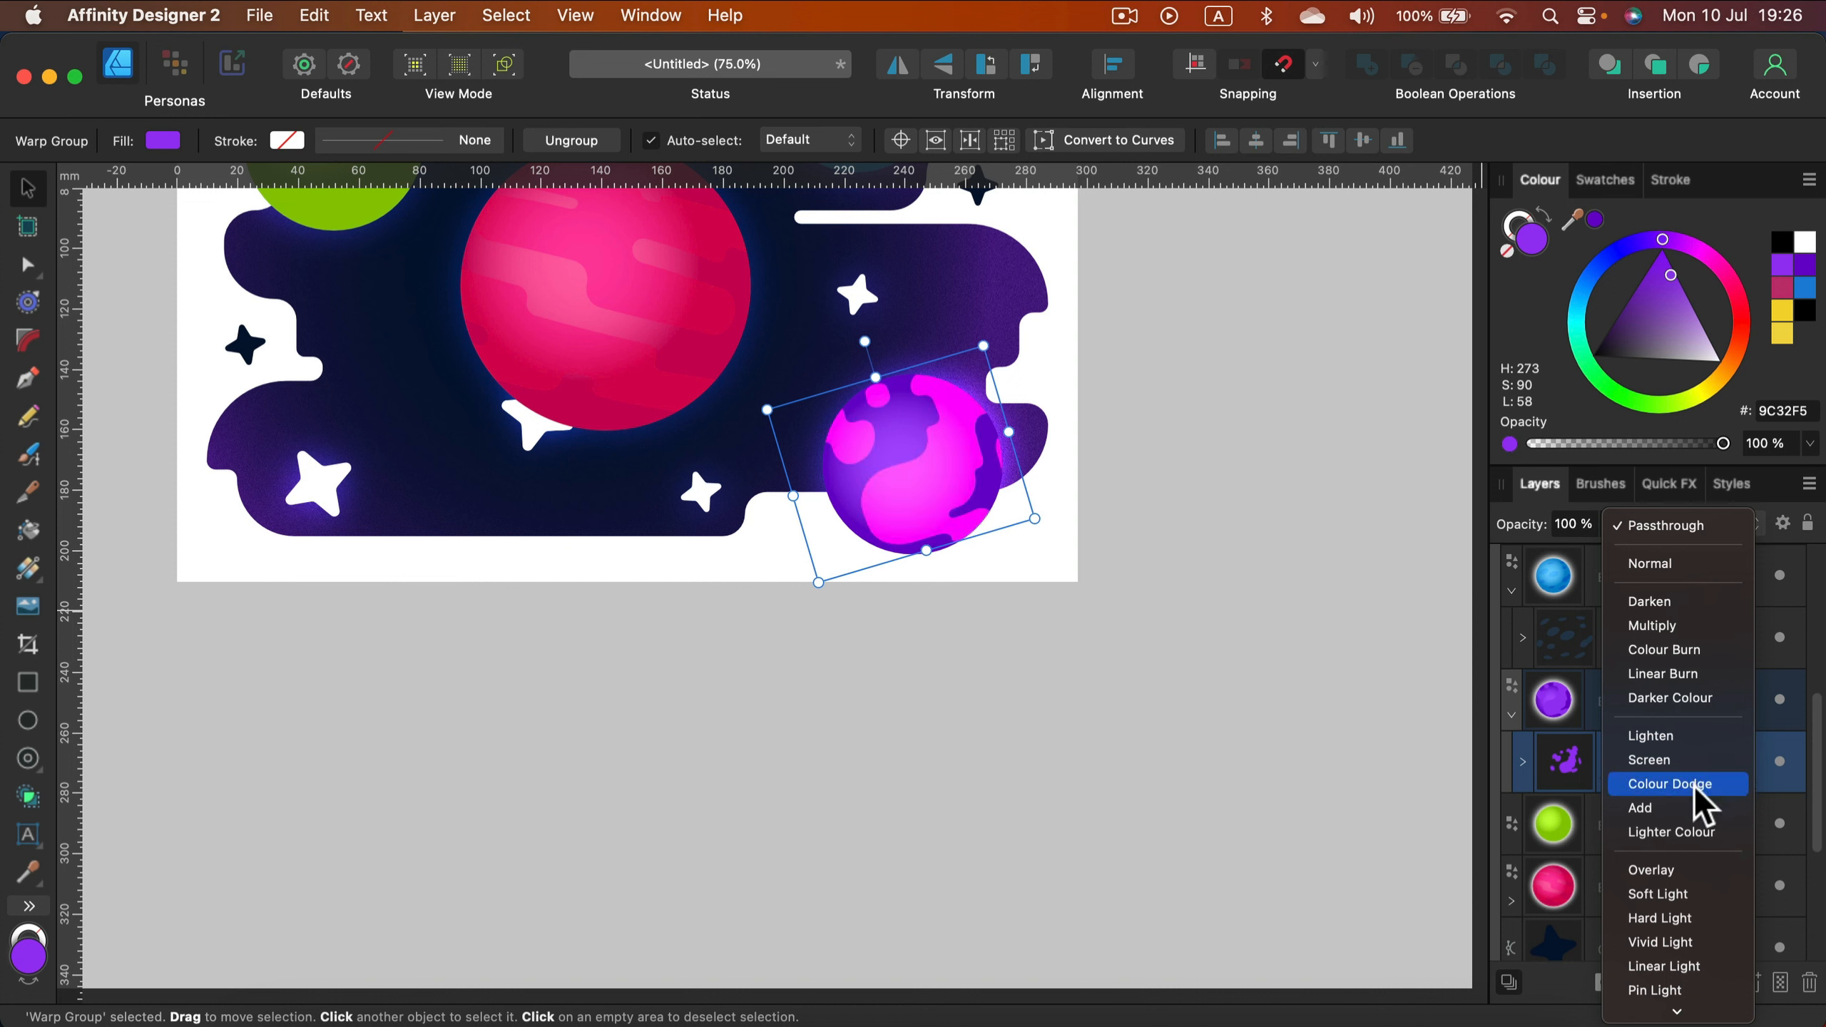
left_click(1707, 878)
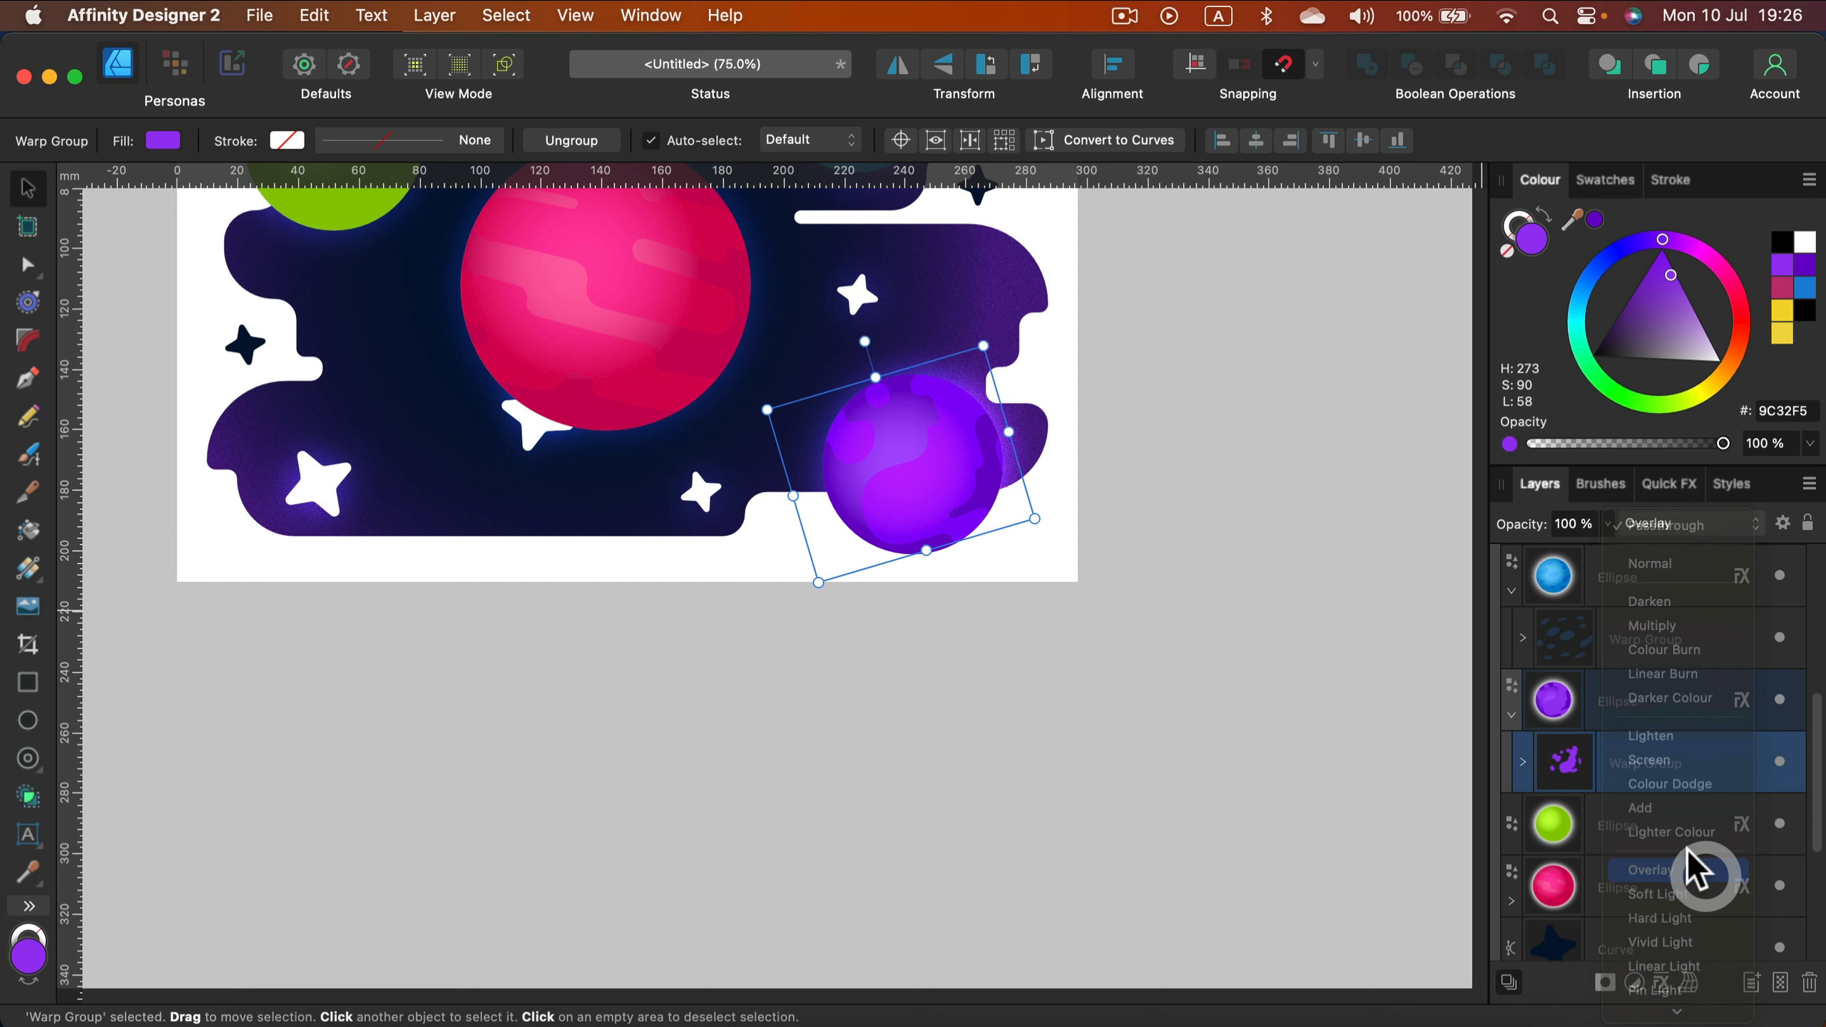
left_click(1609, 525)
left_click_drag(1597, 553, 1489, 540)
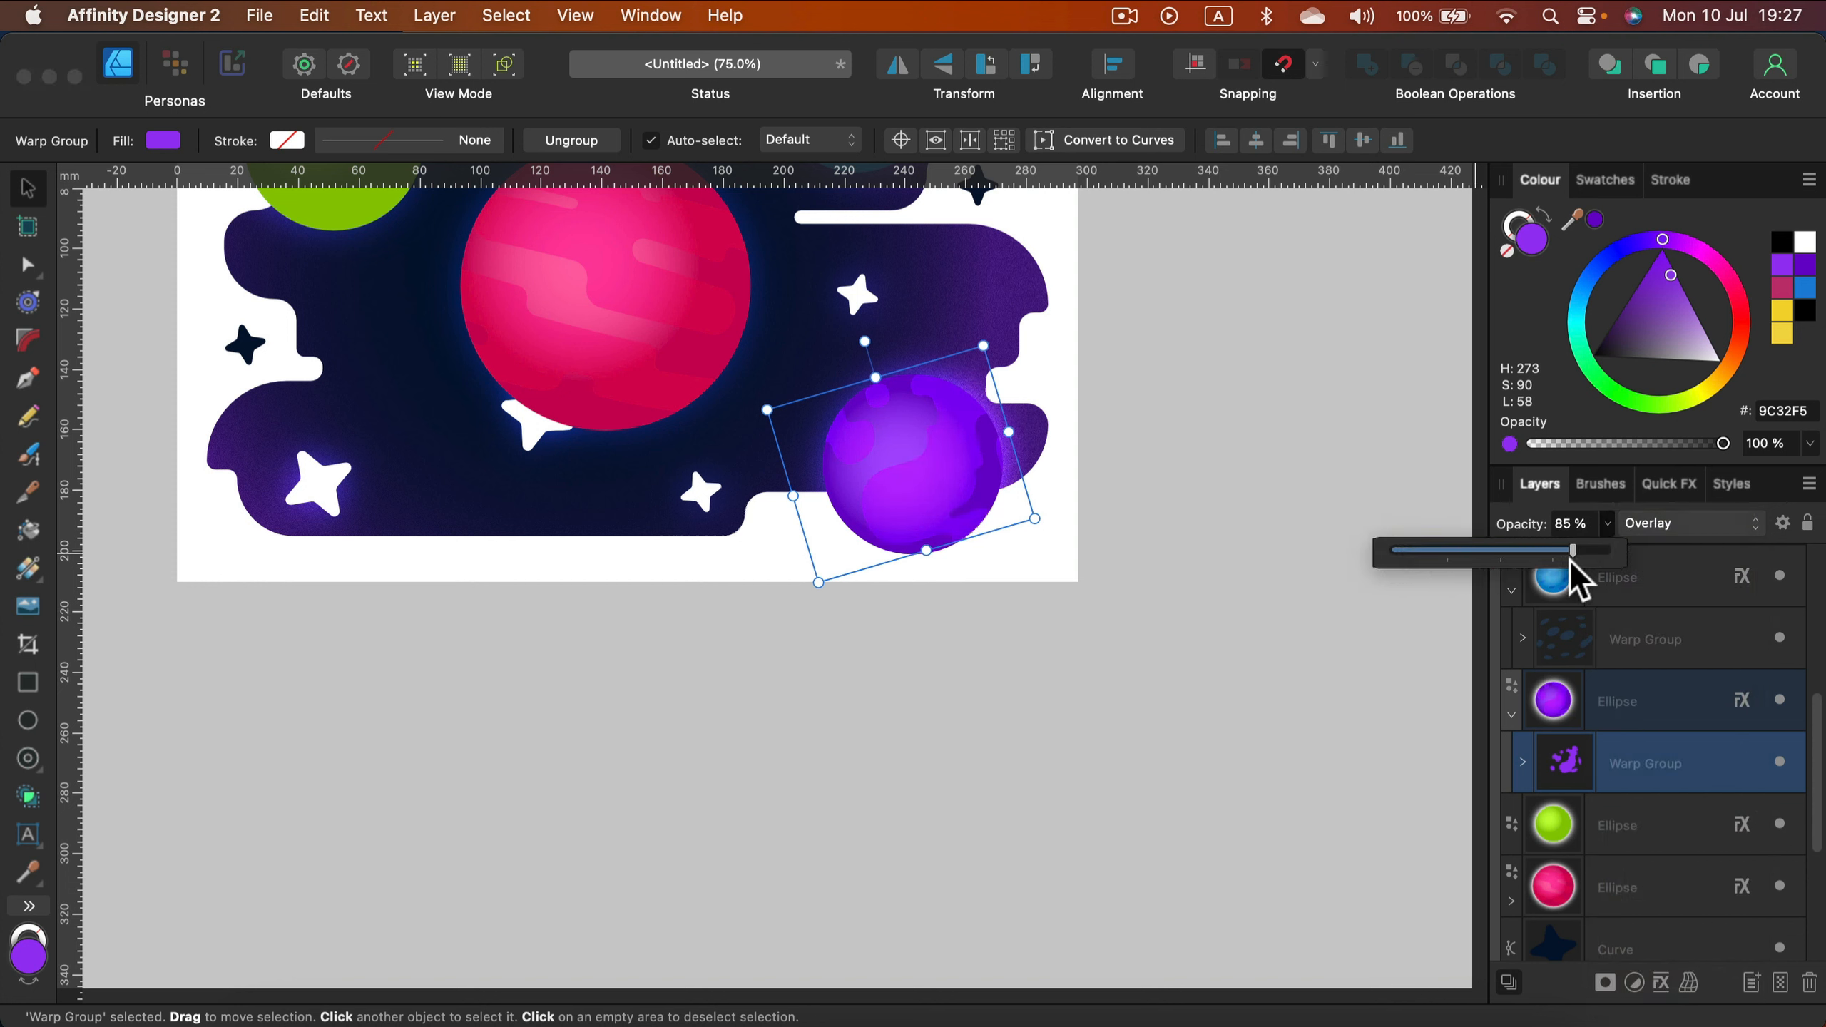
left_click(1304, 408)
scroll(949, 460, "up", 2)
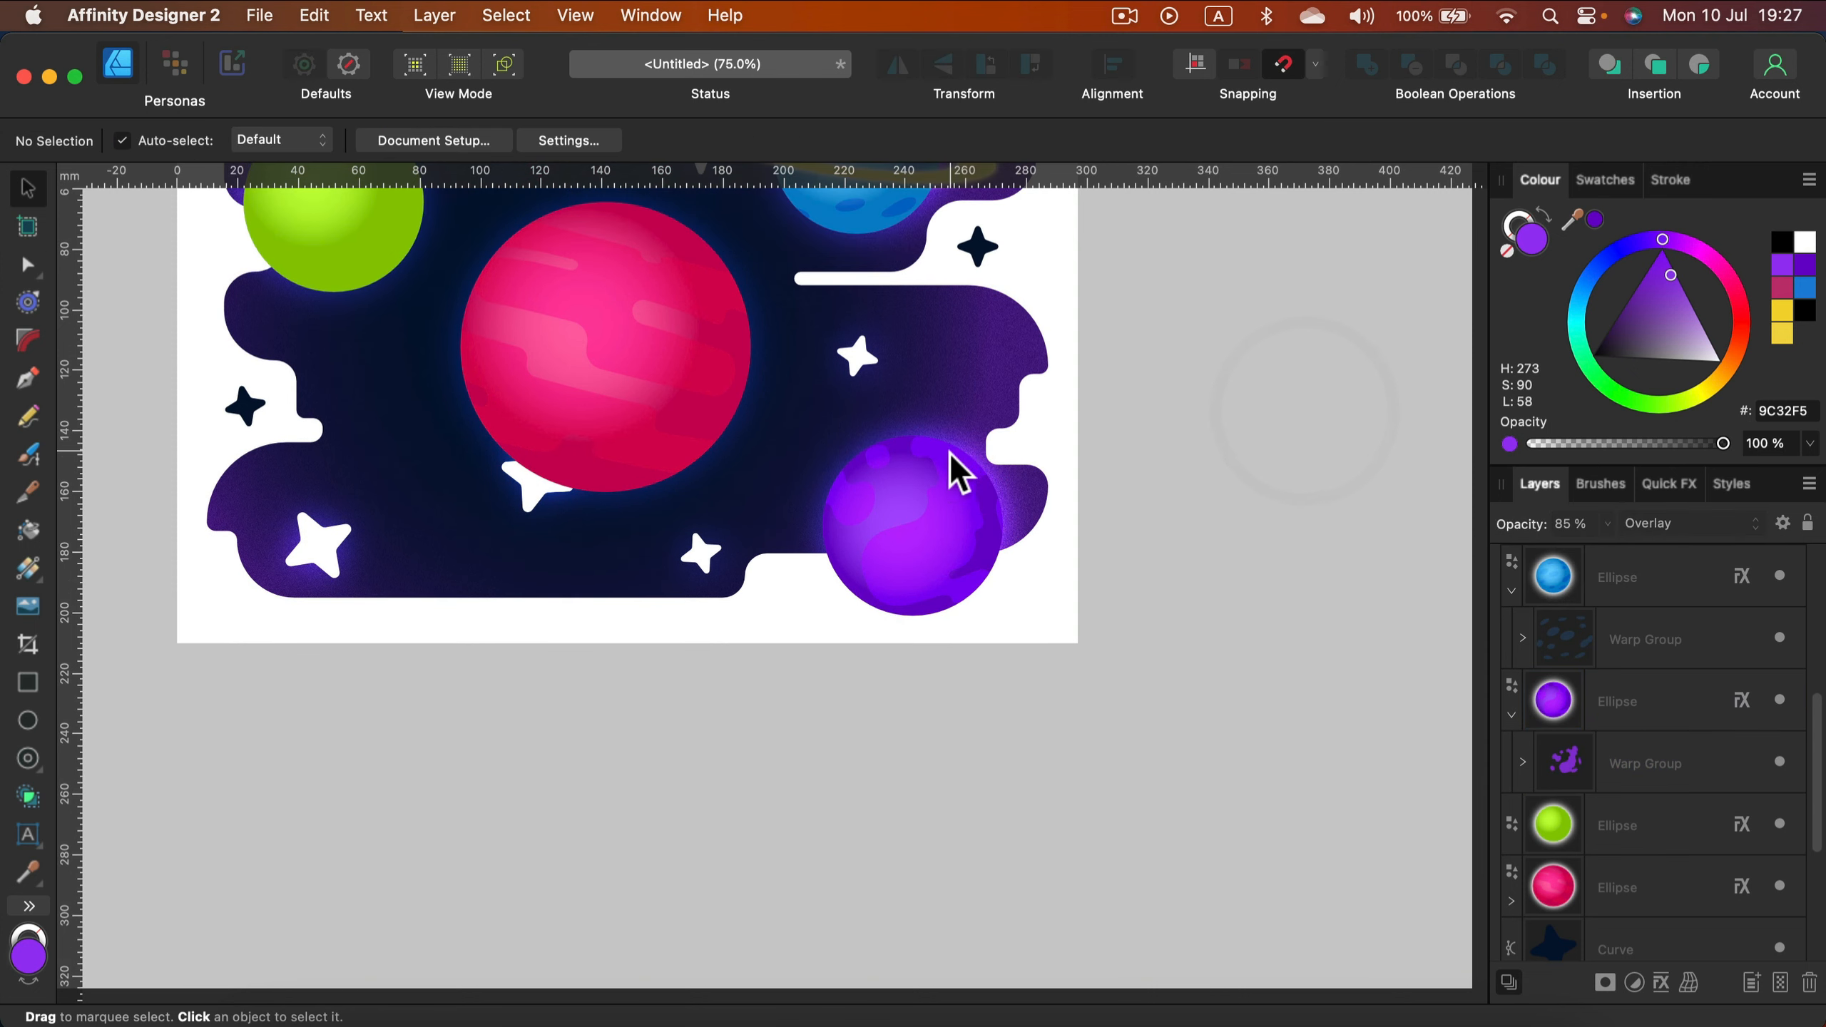
scroll(992, 554, "up", 4)
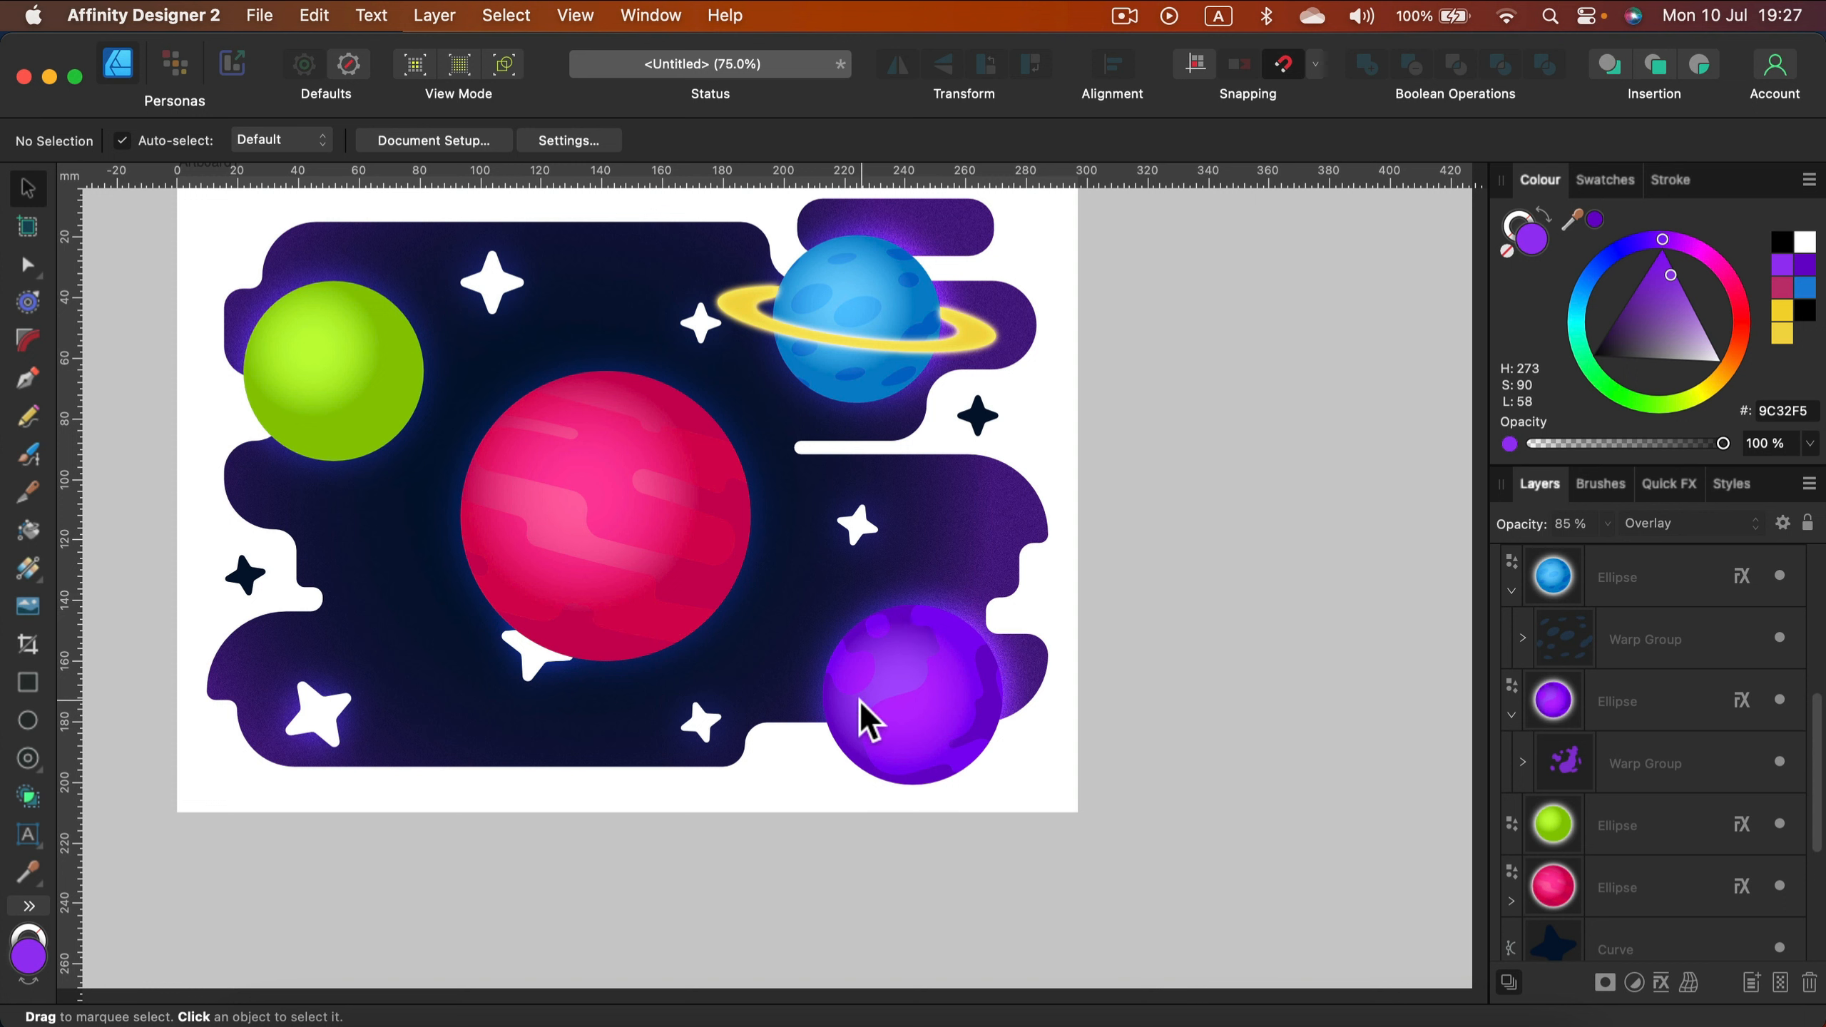
Step: Recolour the purple planet's ellipse to a solid orange, #FF724B
left_click(903, 656)
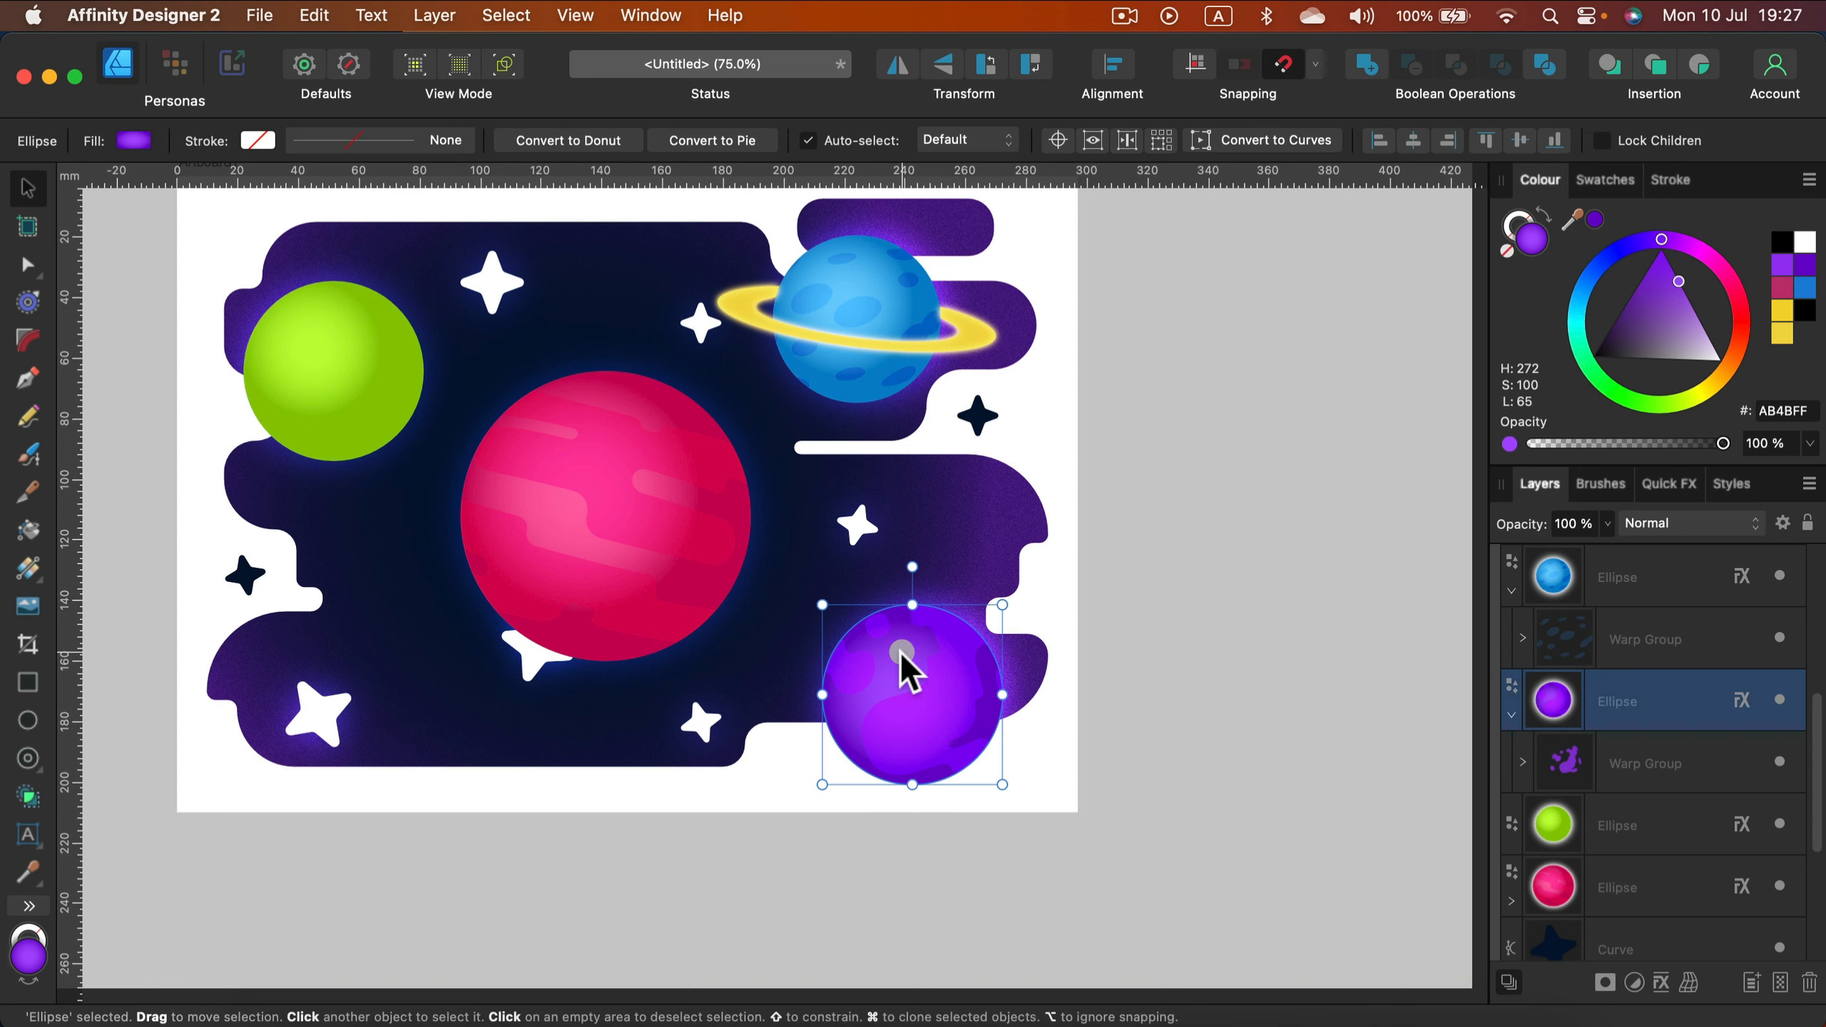
left_click(1511, 714)
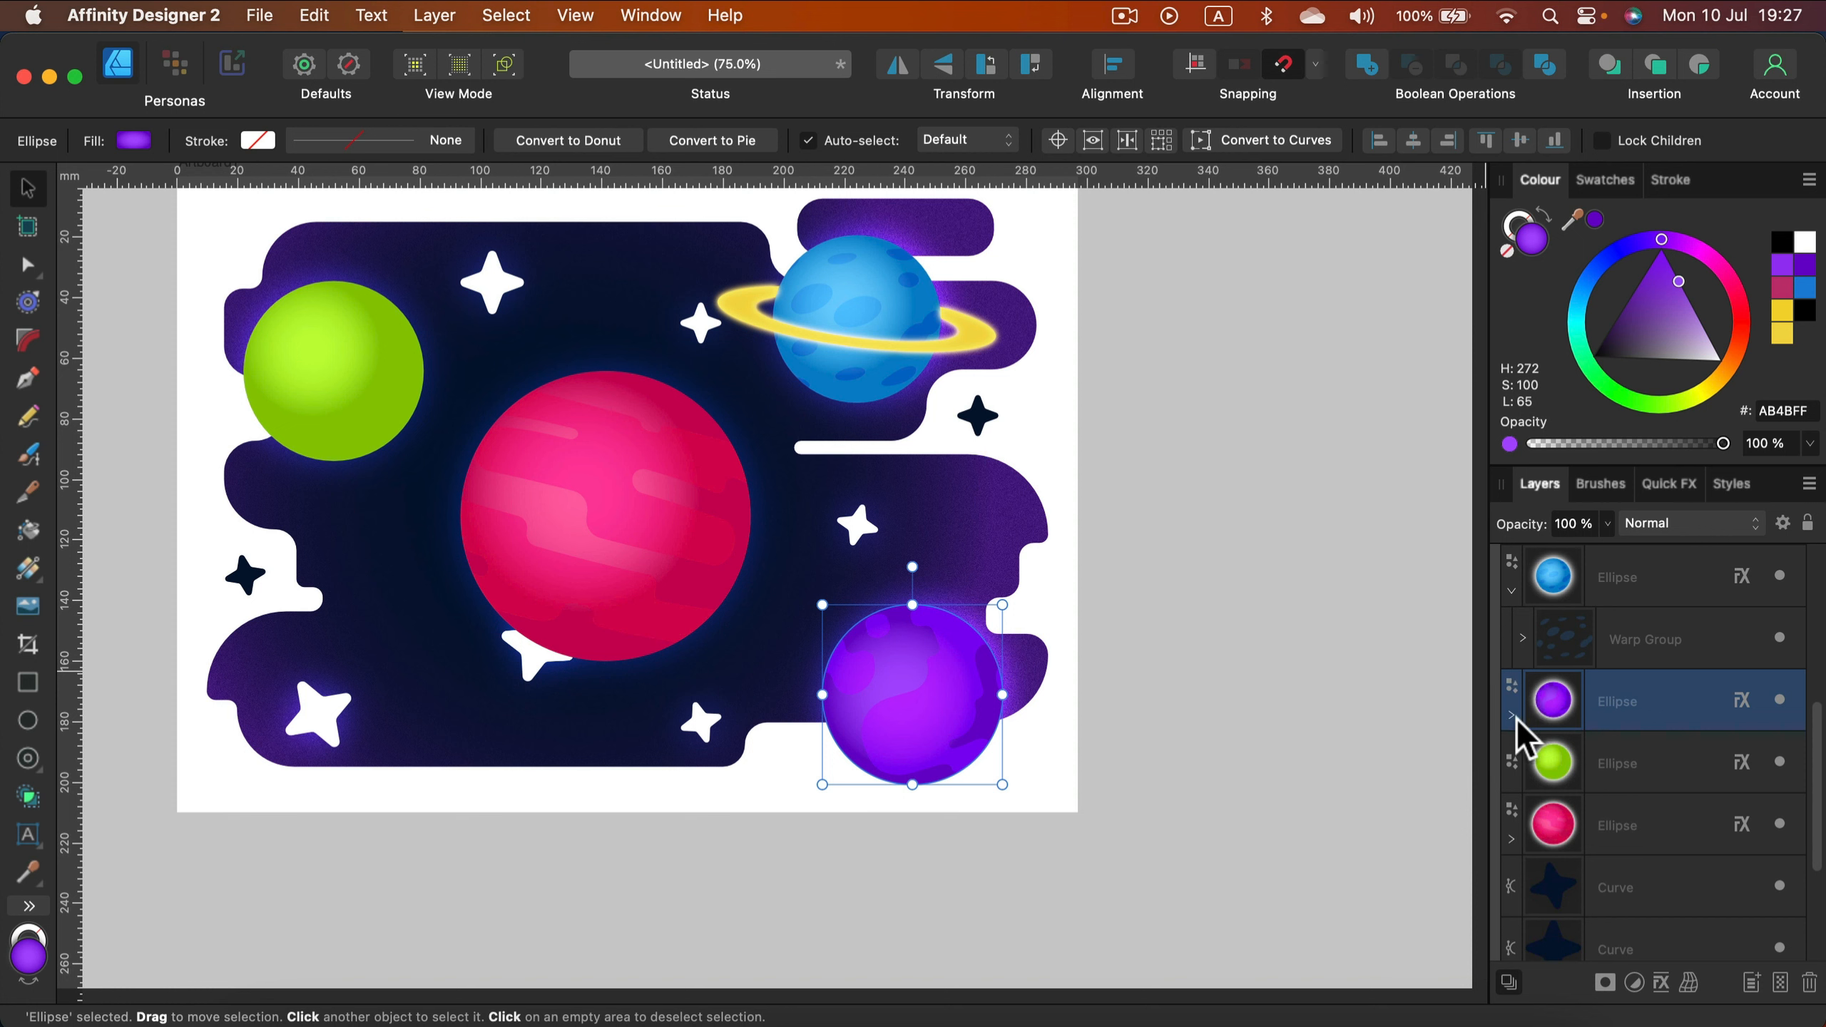
left_click(1510, 715)
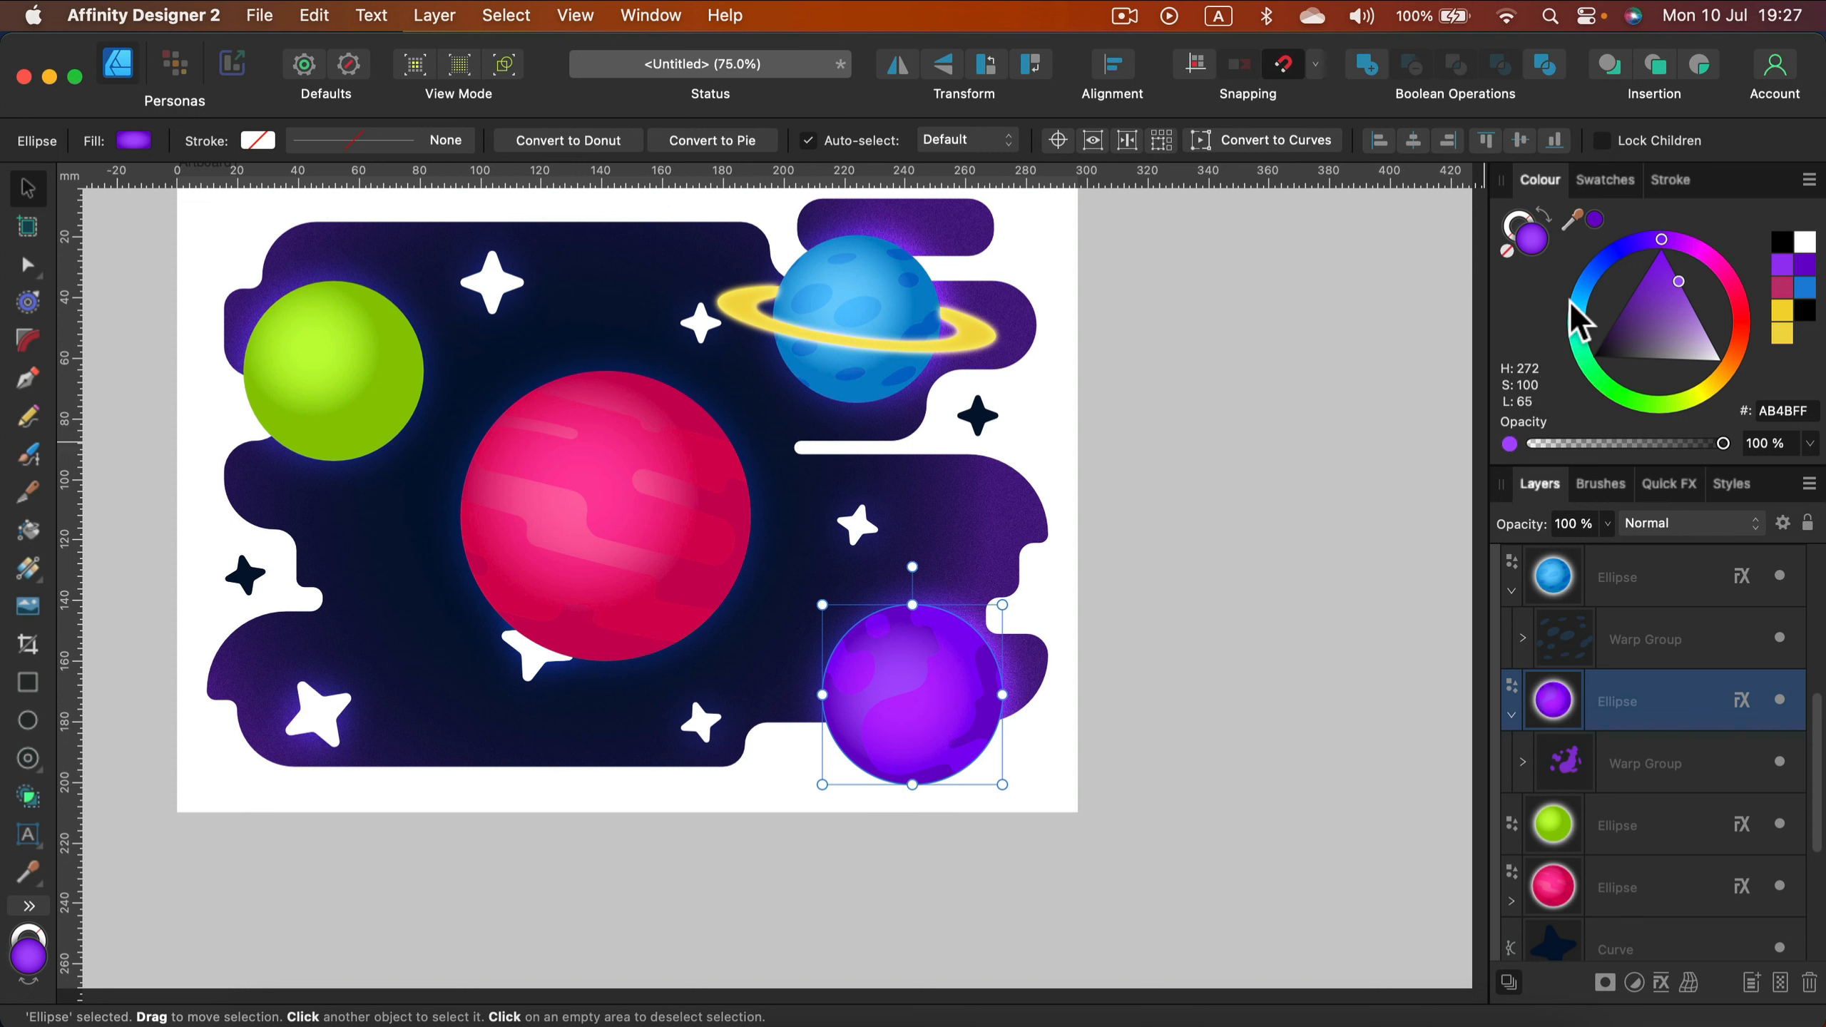
left_click_drag(1747, 302, 1759, 345)
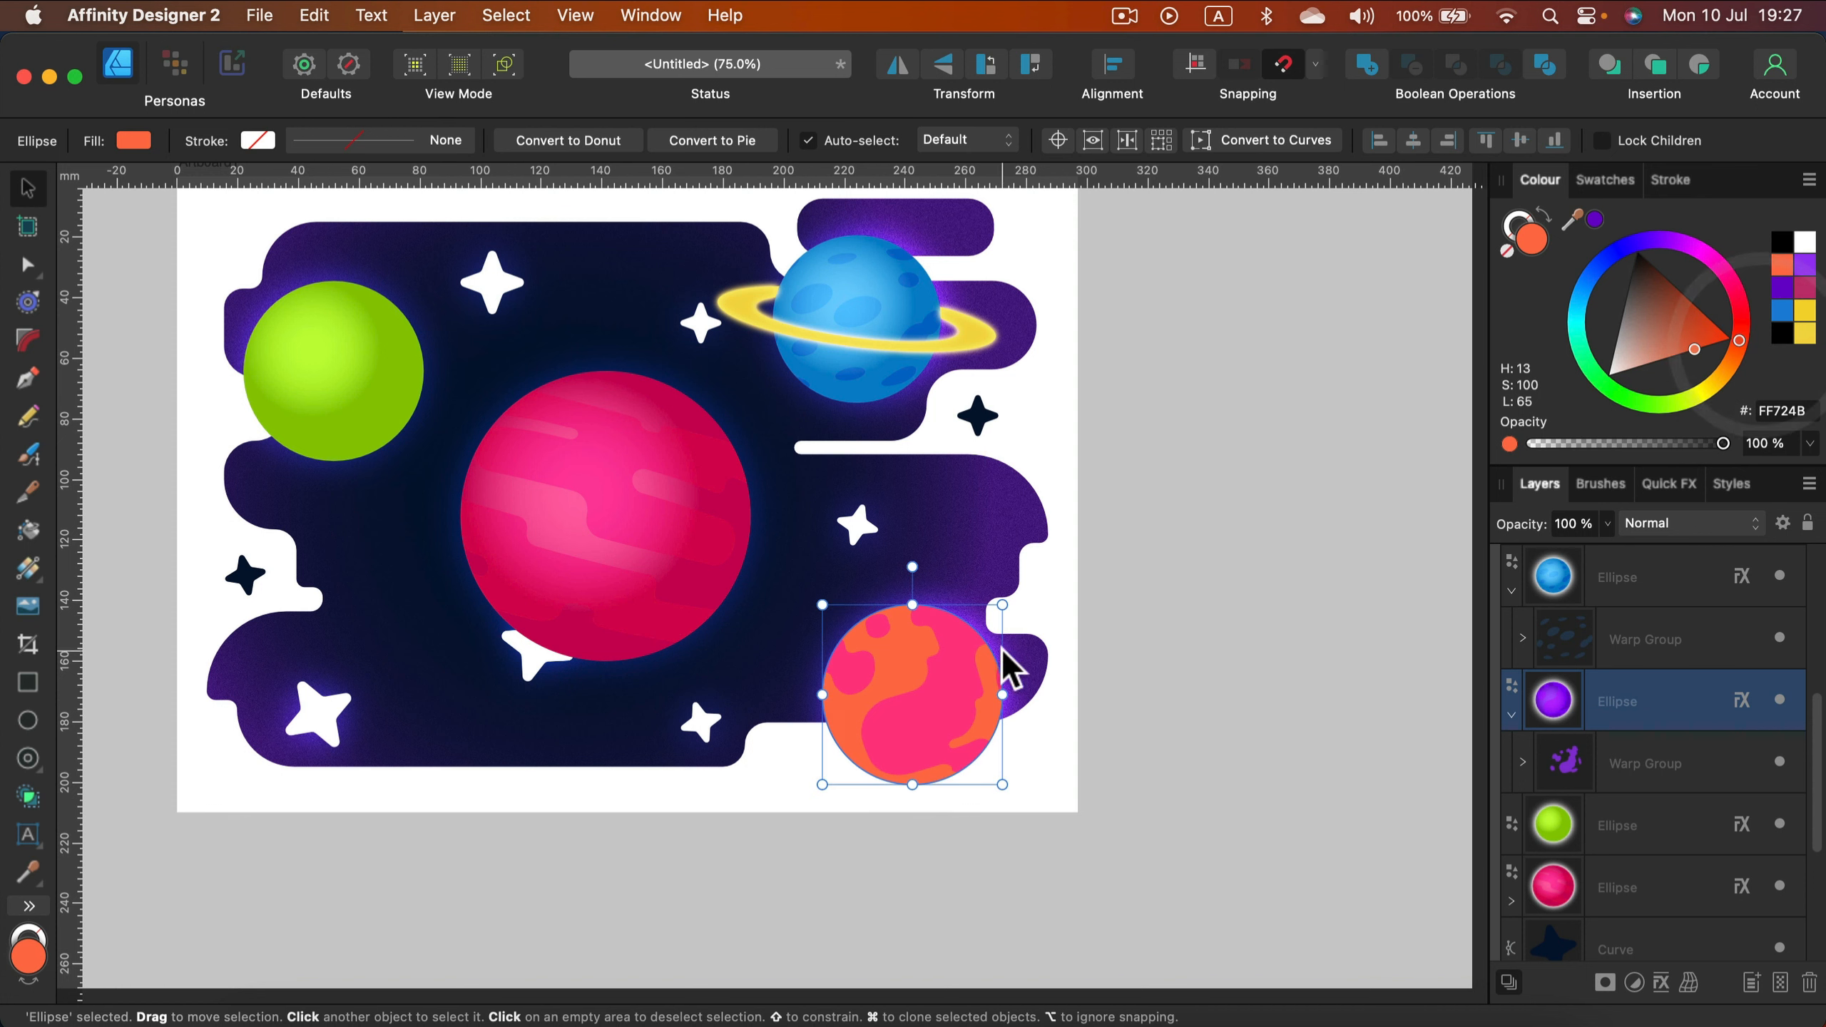
Step: Shade the orange planet with a radial gradient from #FF724B near its centre to dark red-orange #D52E00 near its lower-right edge
left_click(25, 568)
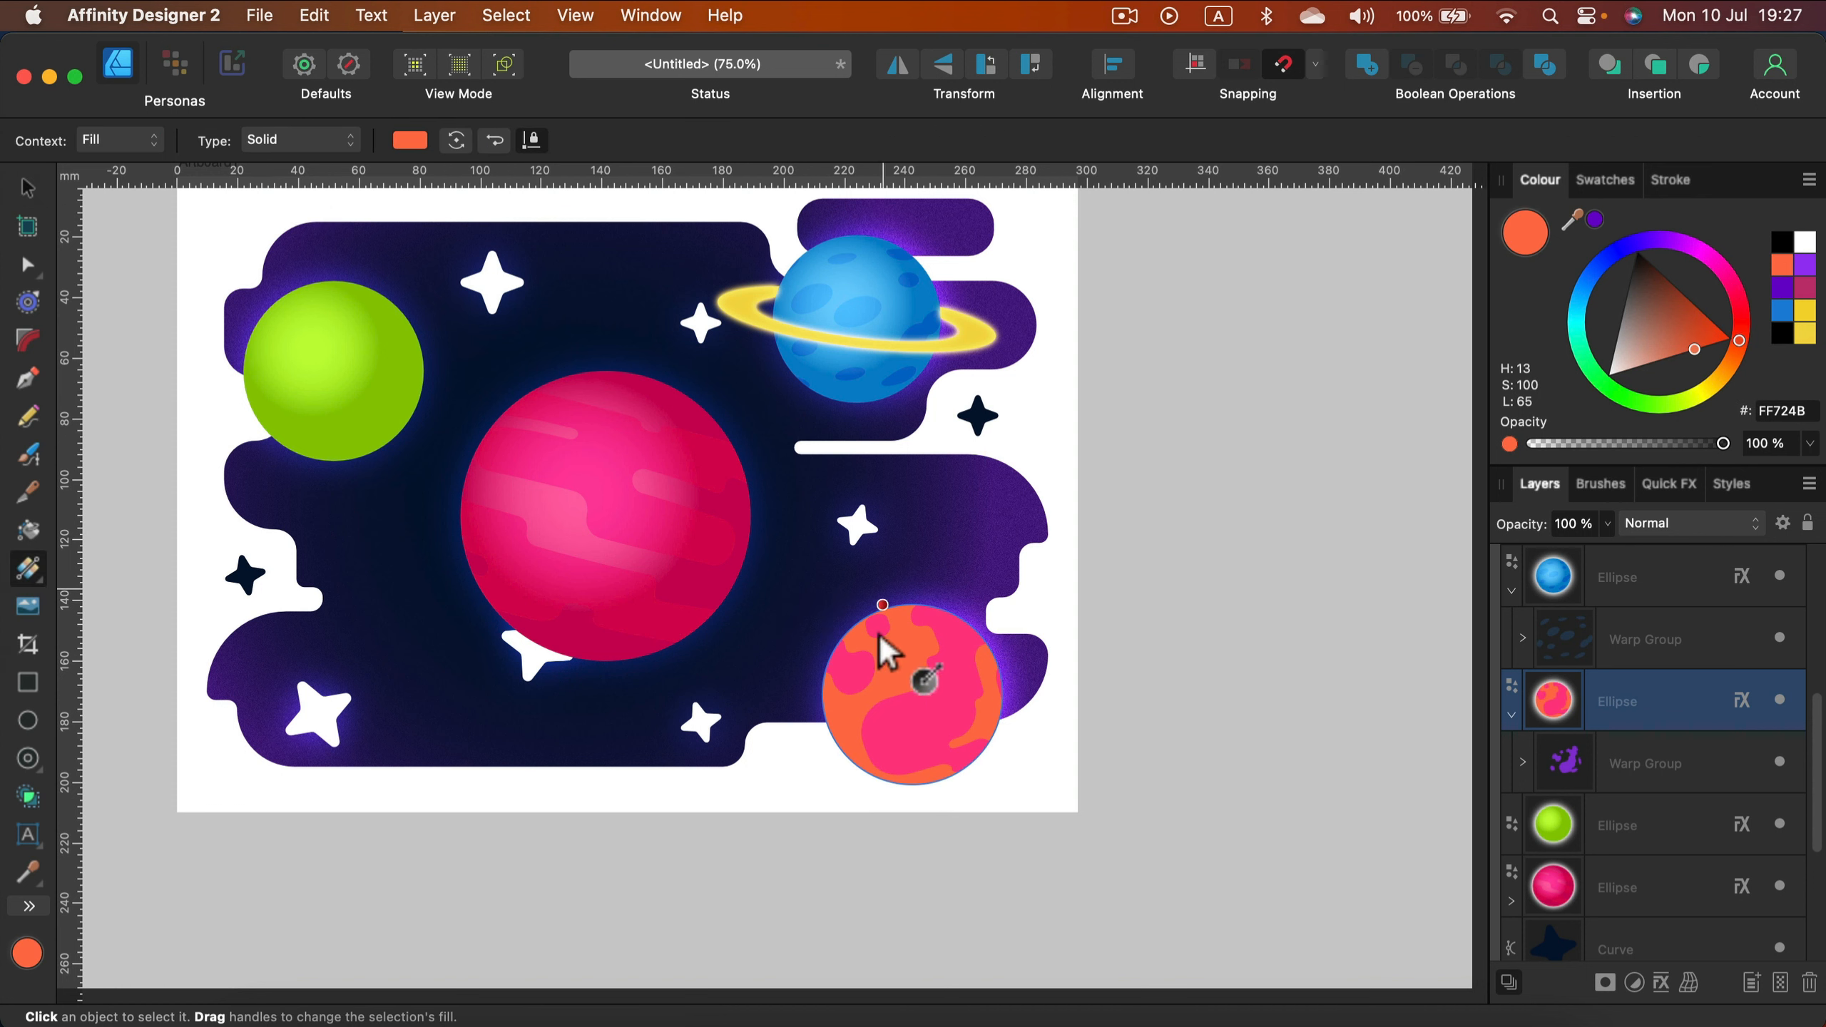
left_click_drag(908, 677, 967, 732)
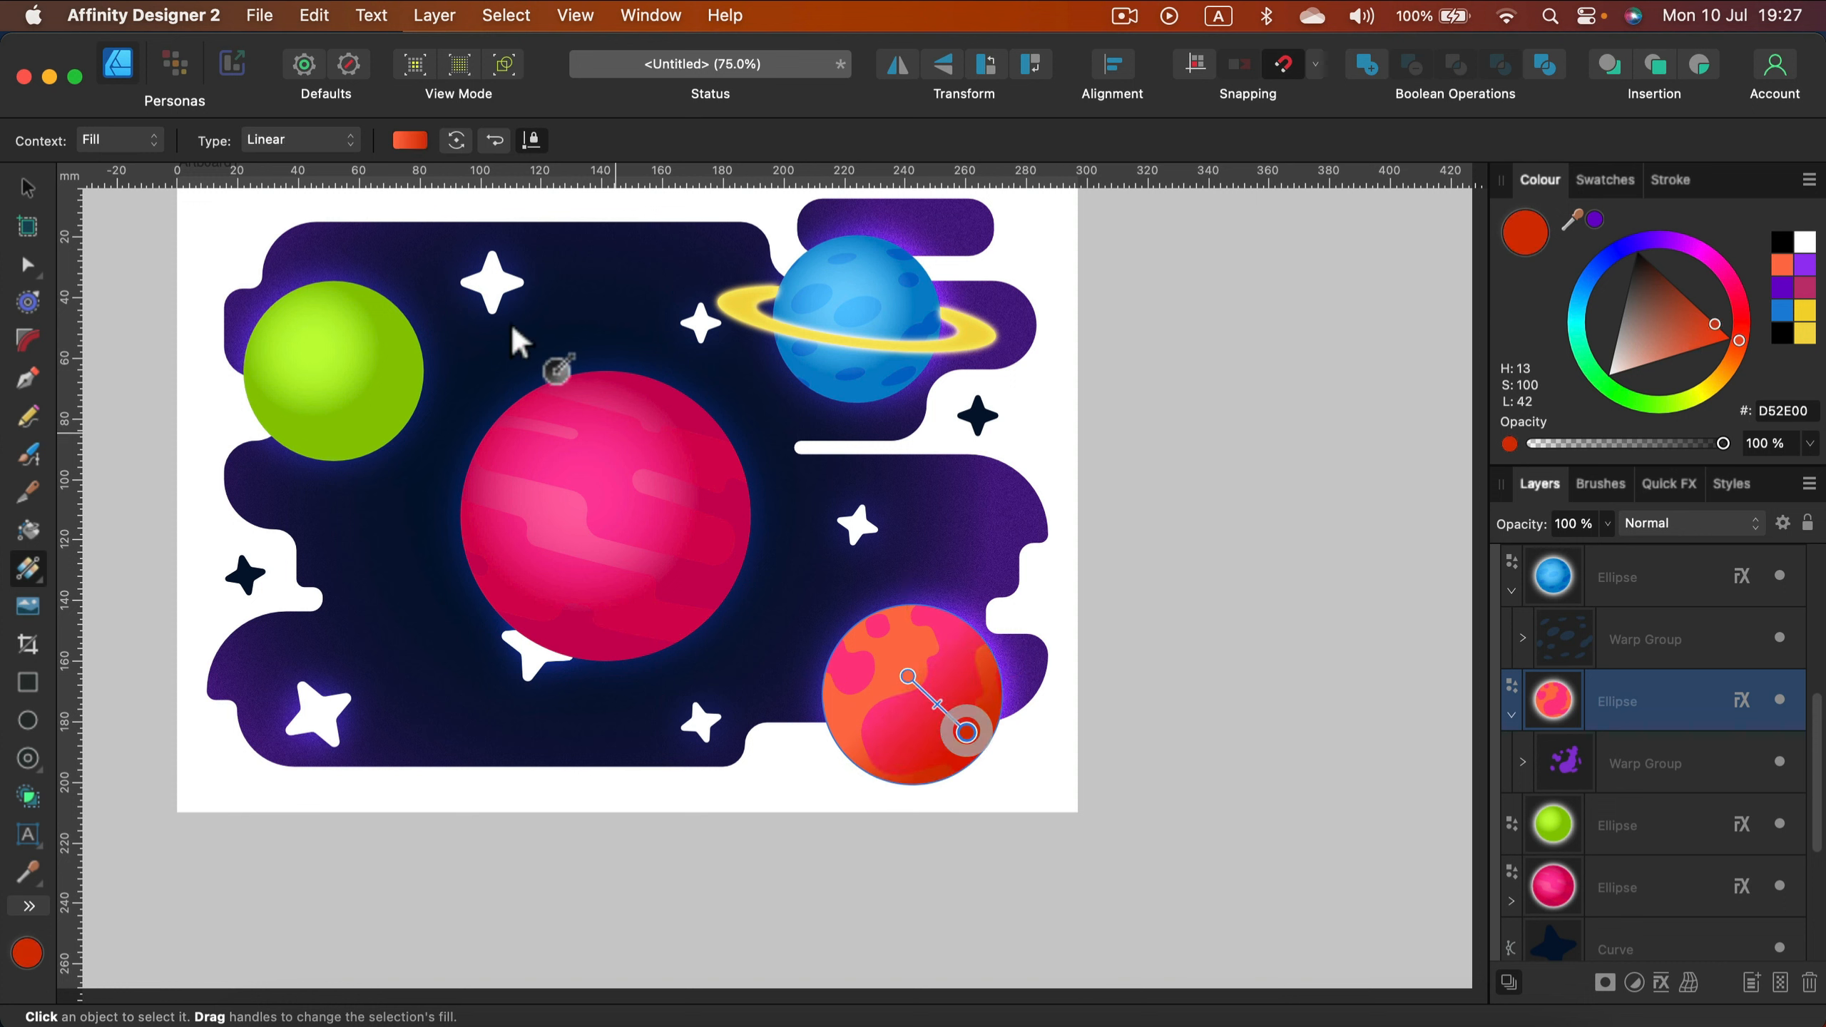
left_click(306, 141)
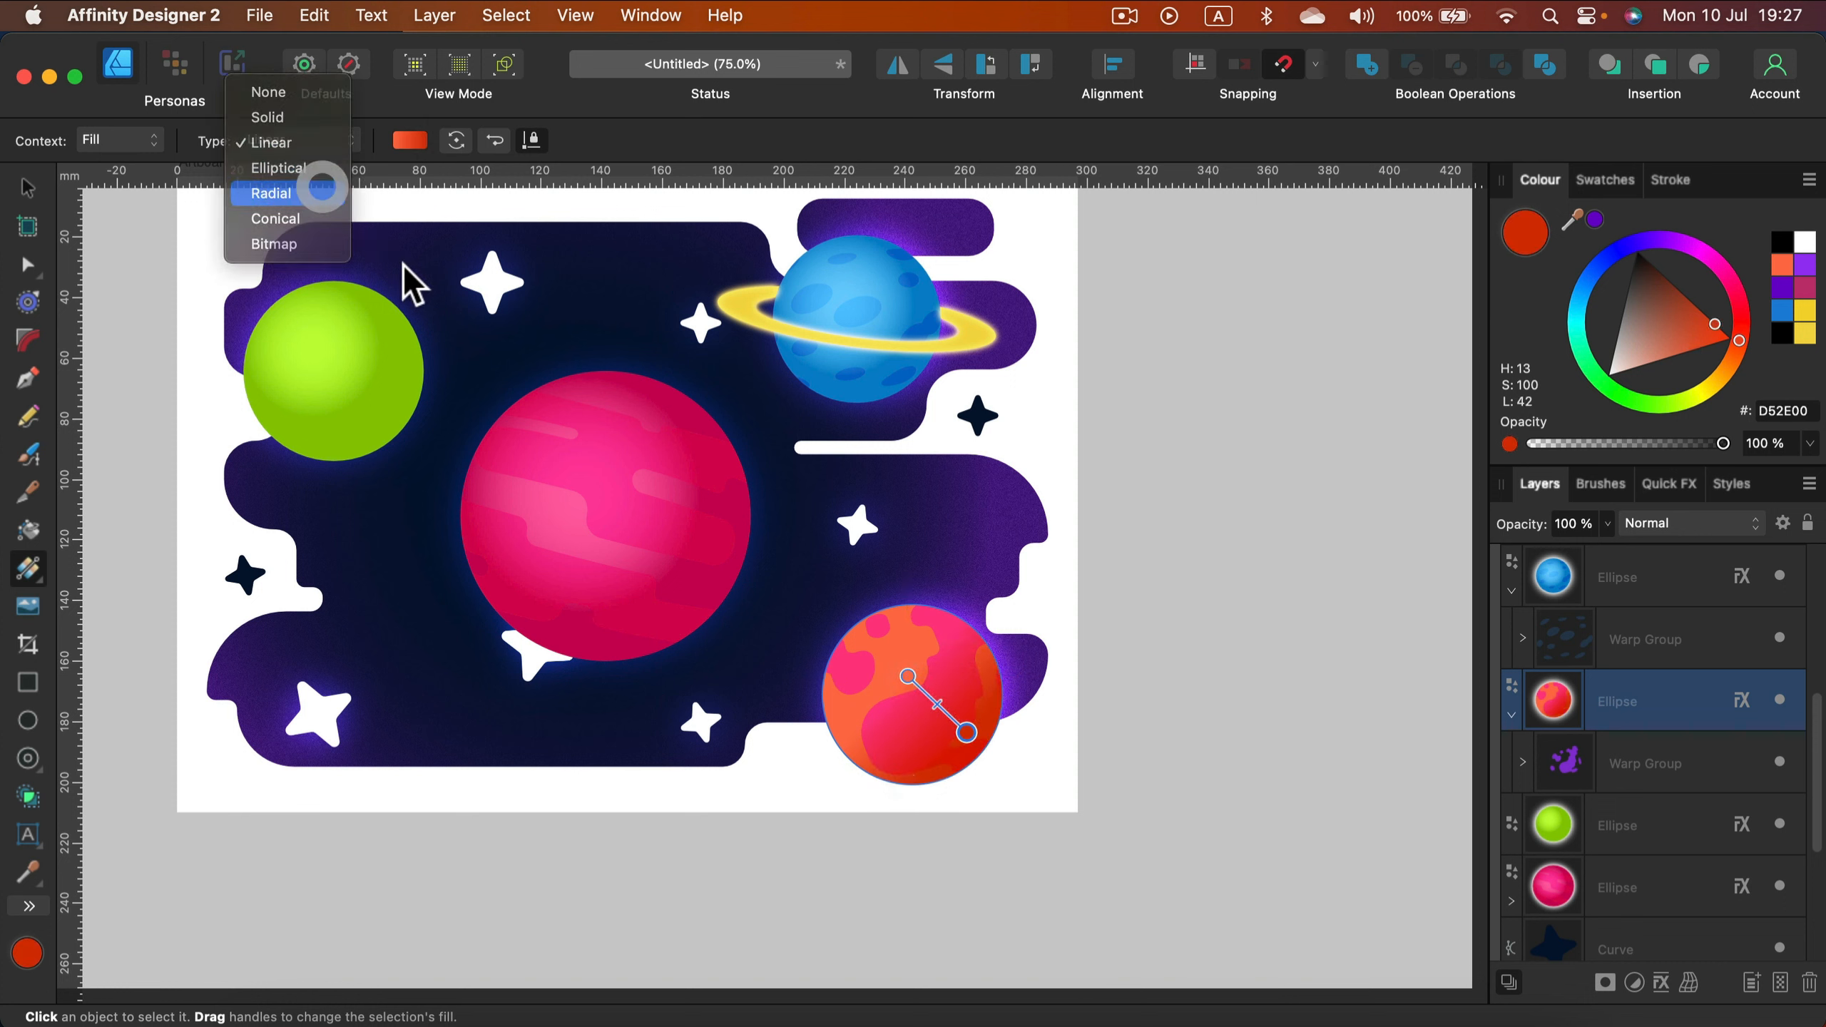
left_click(322, 187)
left_click_drag(936, 704, 947, 719)
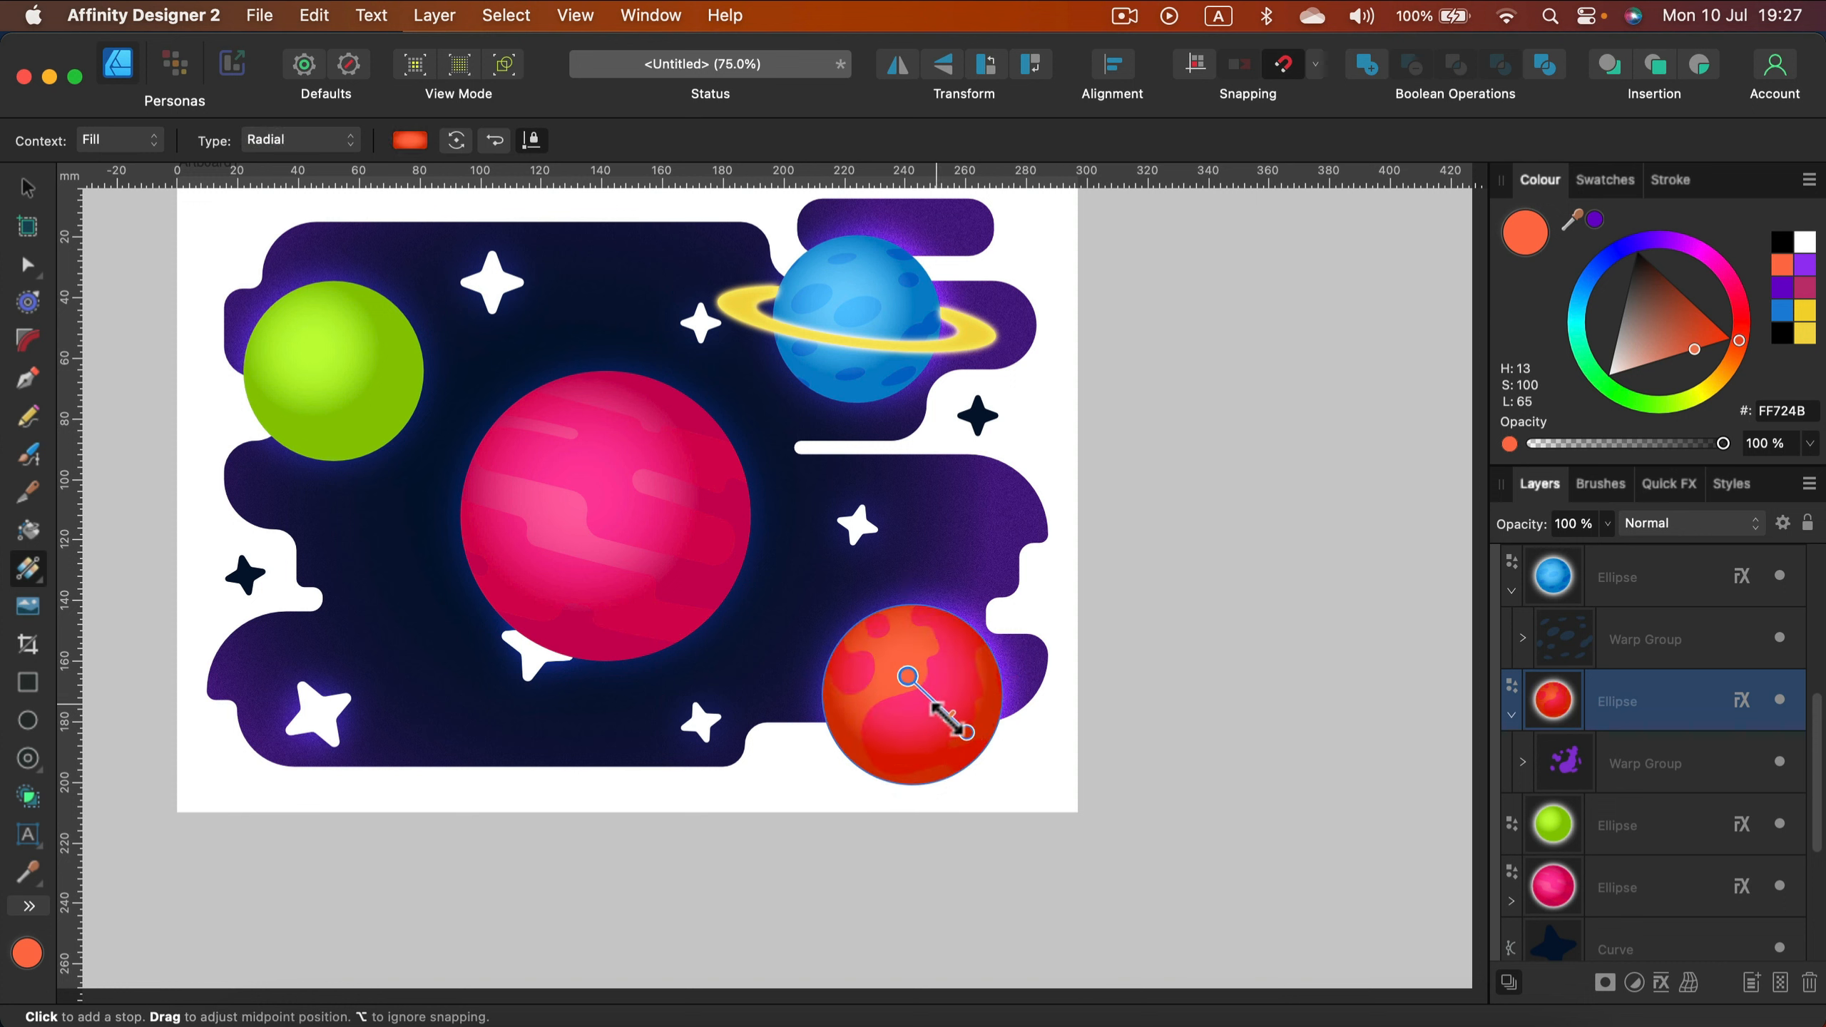
Step: Recolour the patches nested in the orange planet to light orange #F09A4A
left_click(1737, 764)
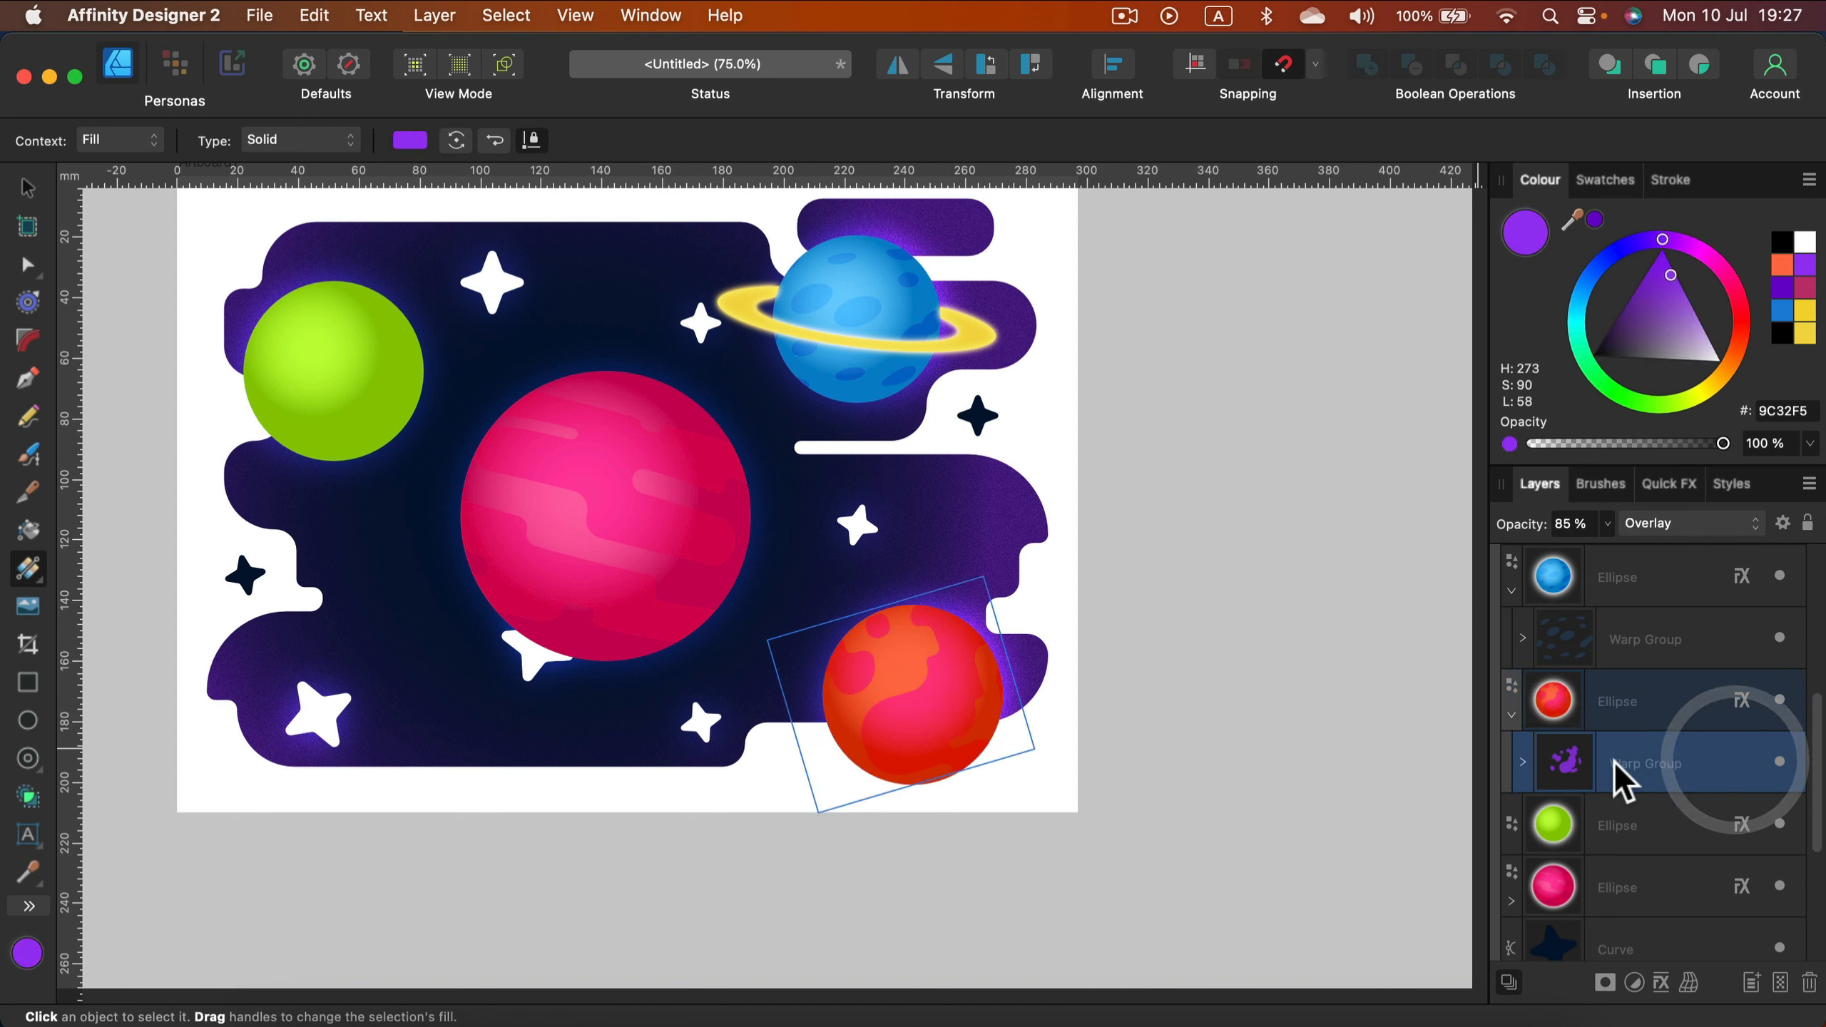
left_click_drag(1738, 349, 1741, 363)
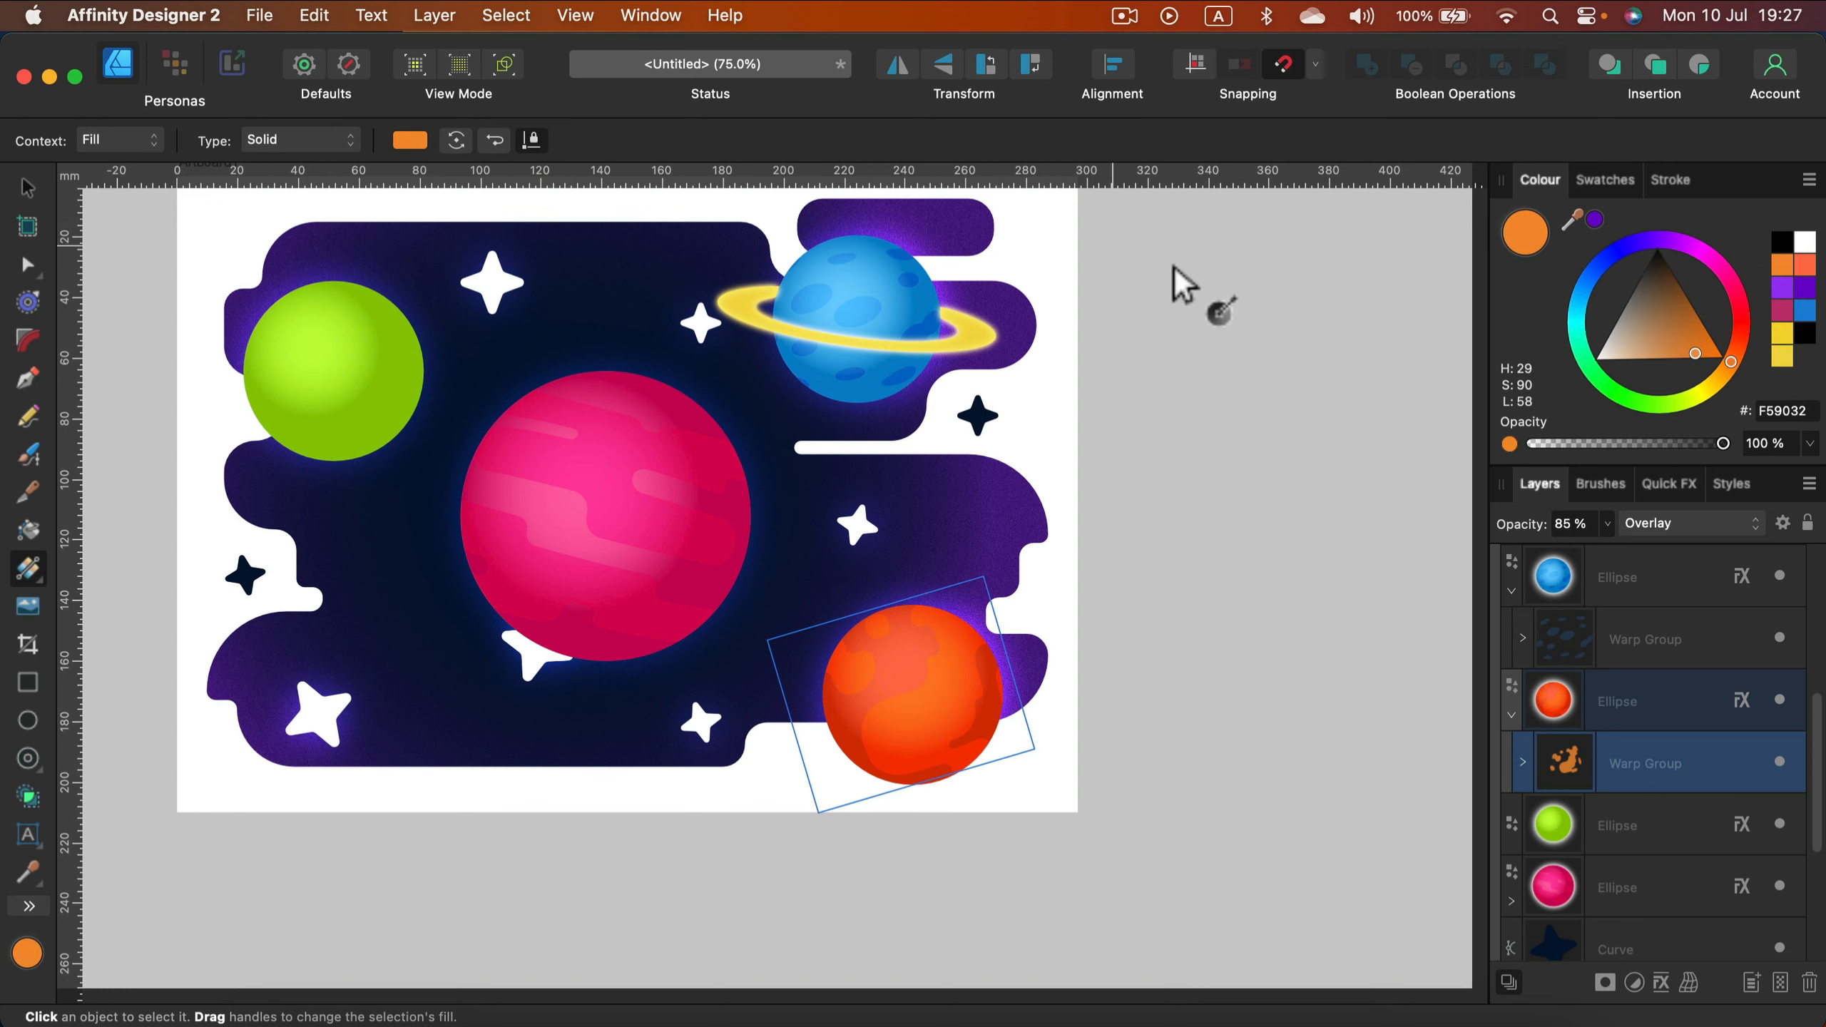
left_click_drag(1683, 346, 1682, 352)
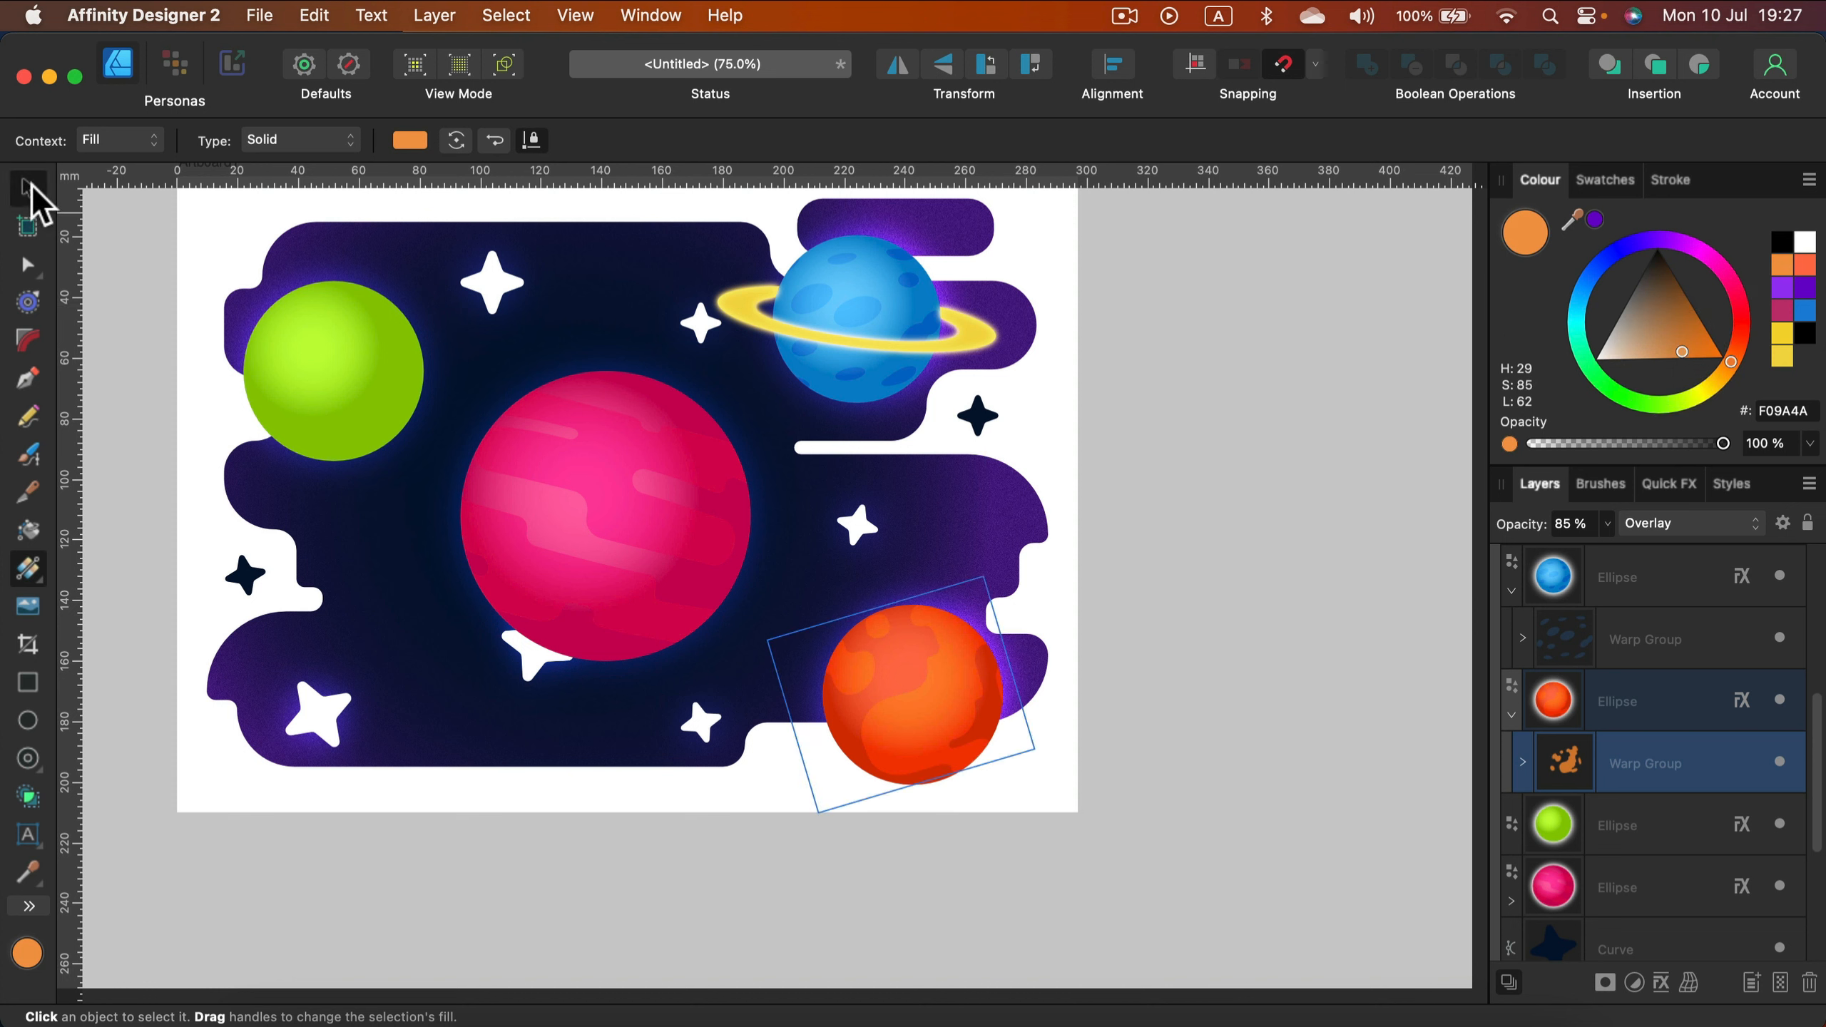
left_click(29, 188)
left_click(1271, 530)
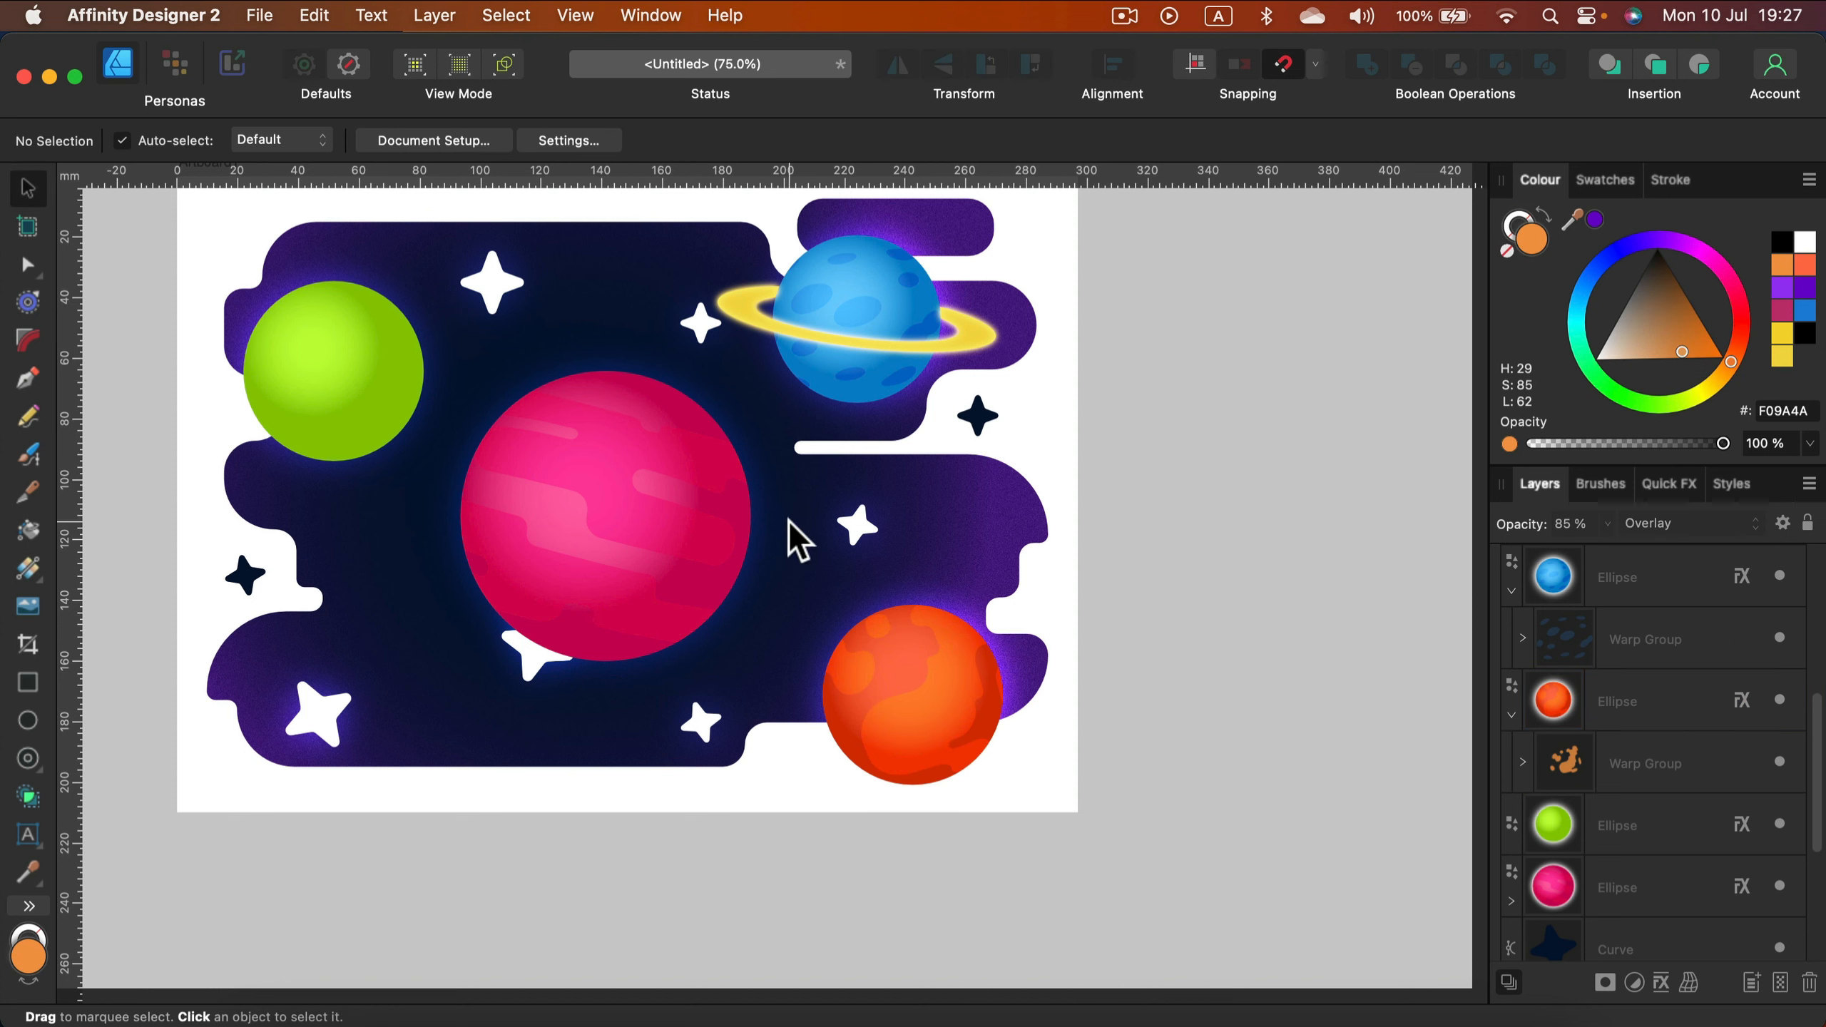
Step: Enlarge the green planet to about 70 mm across and shift it slightly up and to the left
left_click(304, 332)
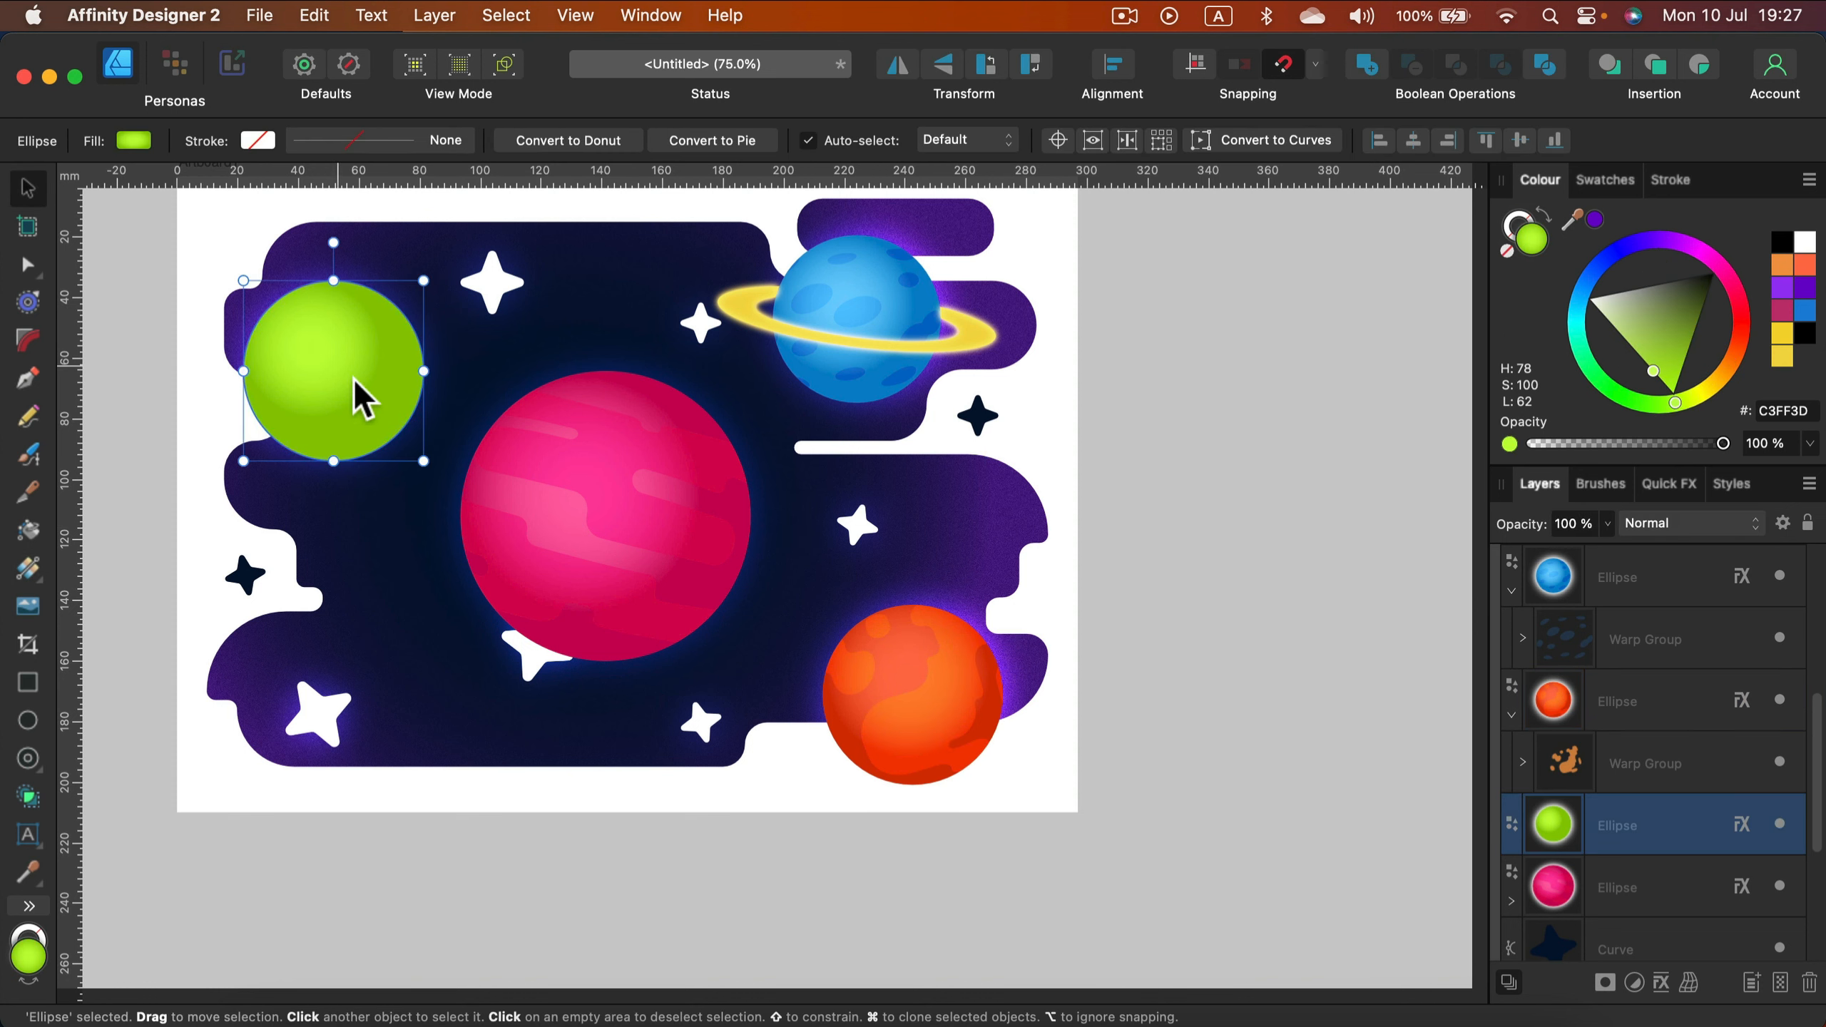
left_click_drag(430, 472, 455, 509)
mouse_move(371, 425)
left_mouse_down()
mouse_move(342, 389)
mouse_move(340, 408)
left_mouse_up()
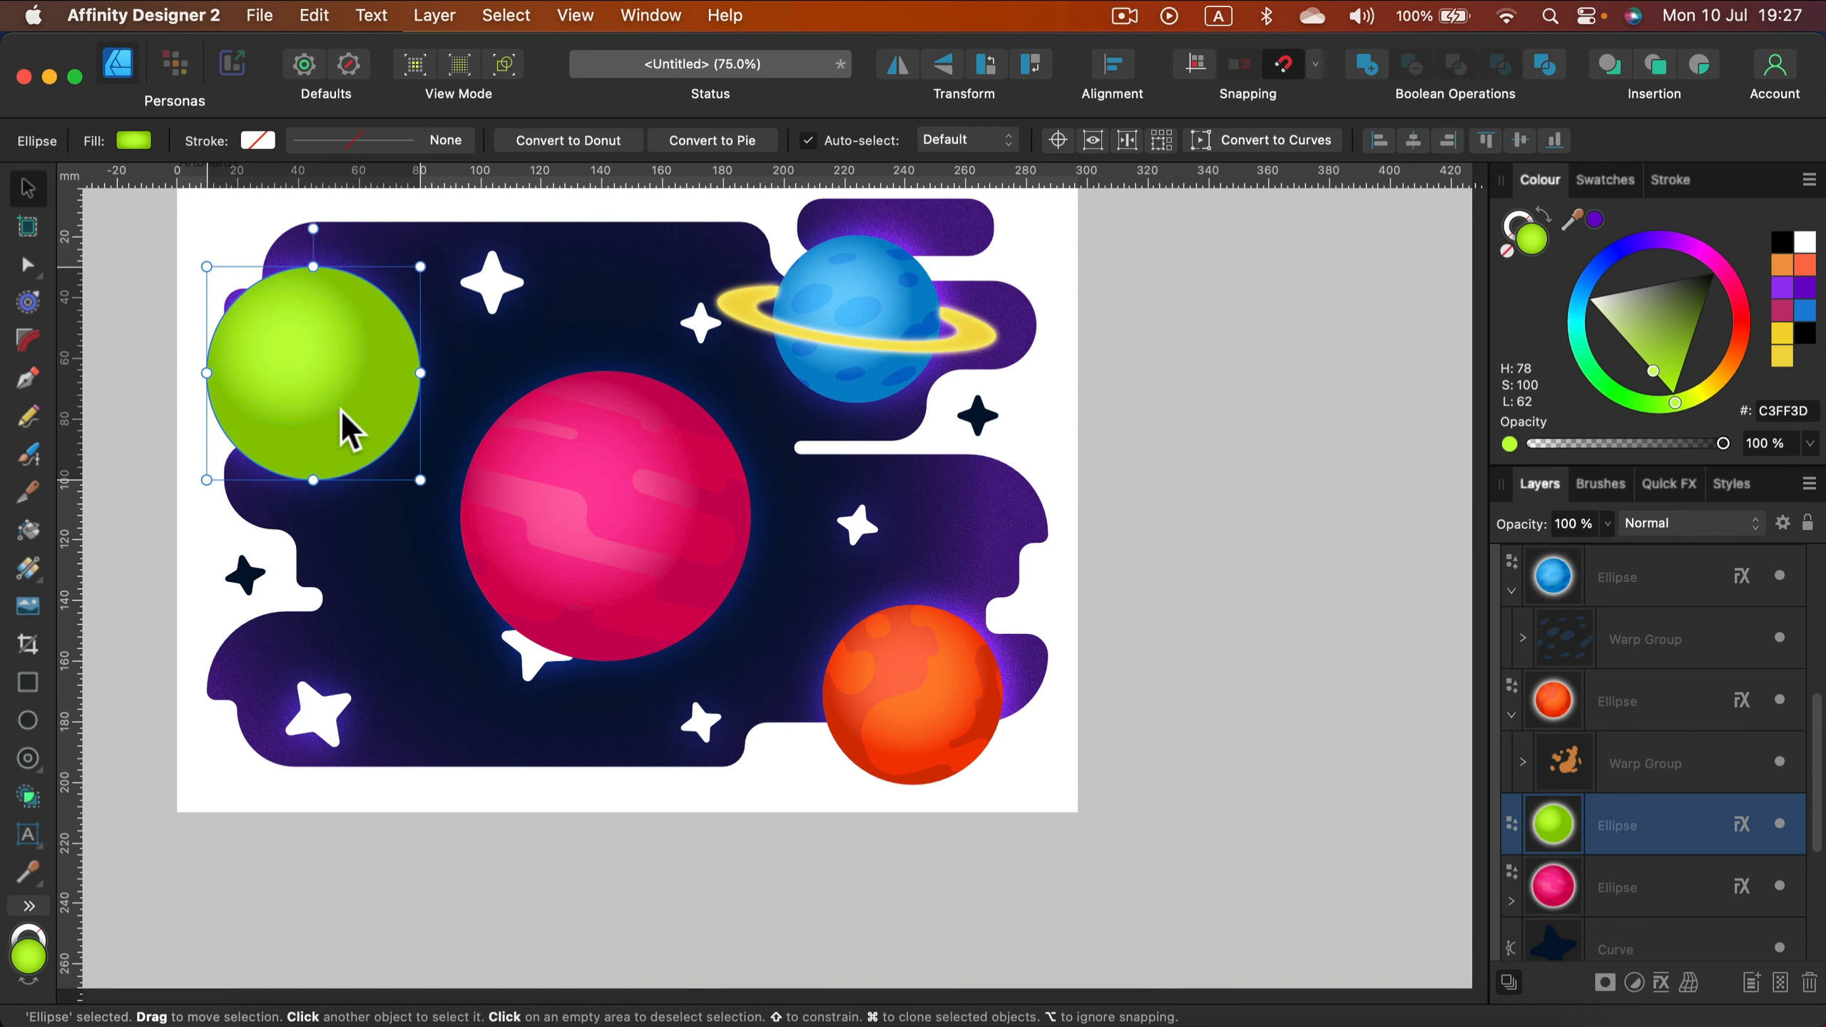
left_click(1152, 485)
Step: Draw 24 ellipses of varied sizes to the left of the artboard, overlapping most of them into irregular blob-shaped clusters
left_click_drag(495, 524, 811, 568)
left_click(639, 417)
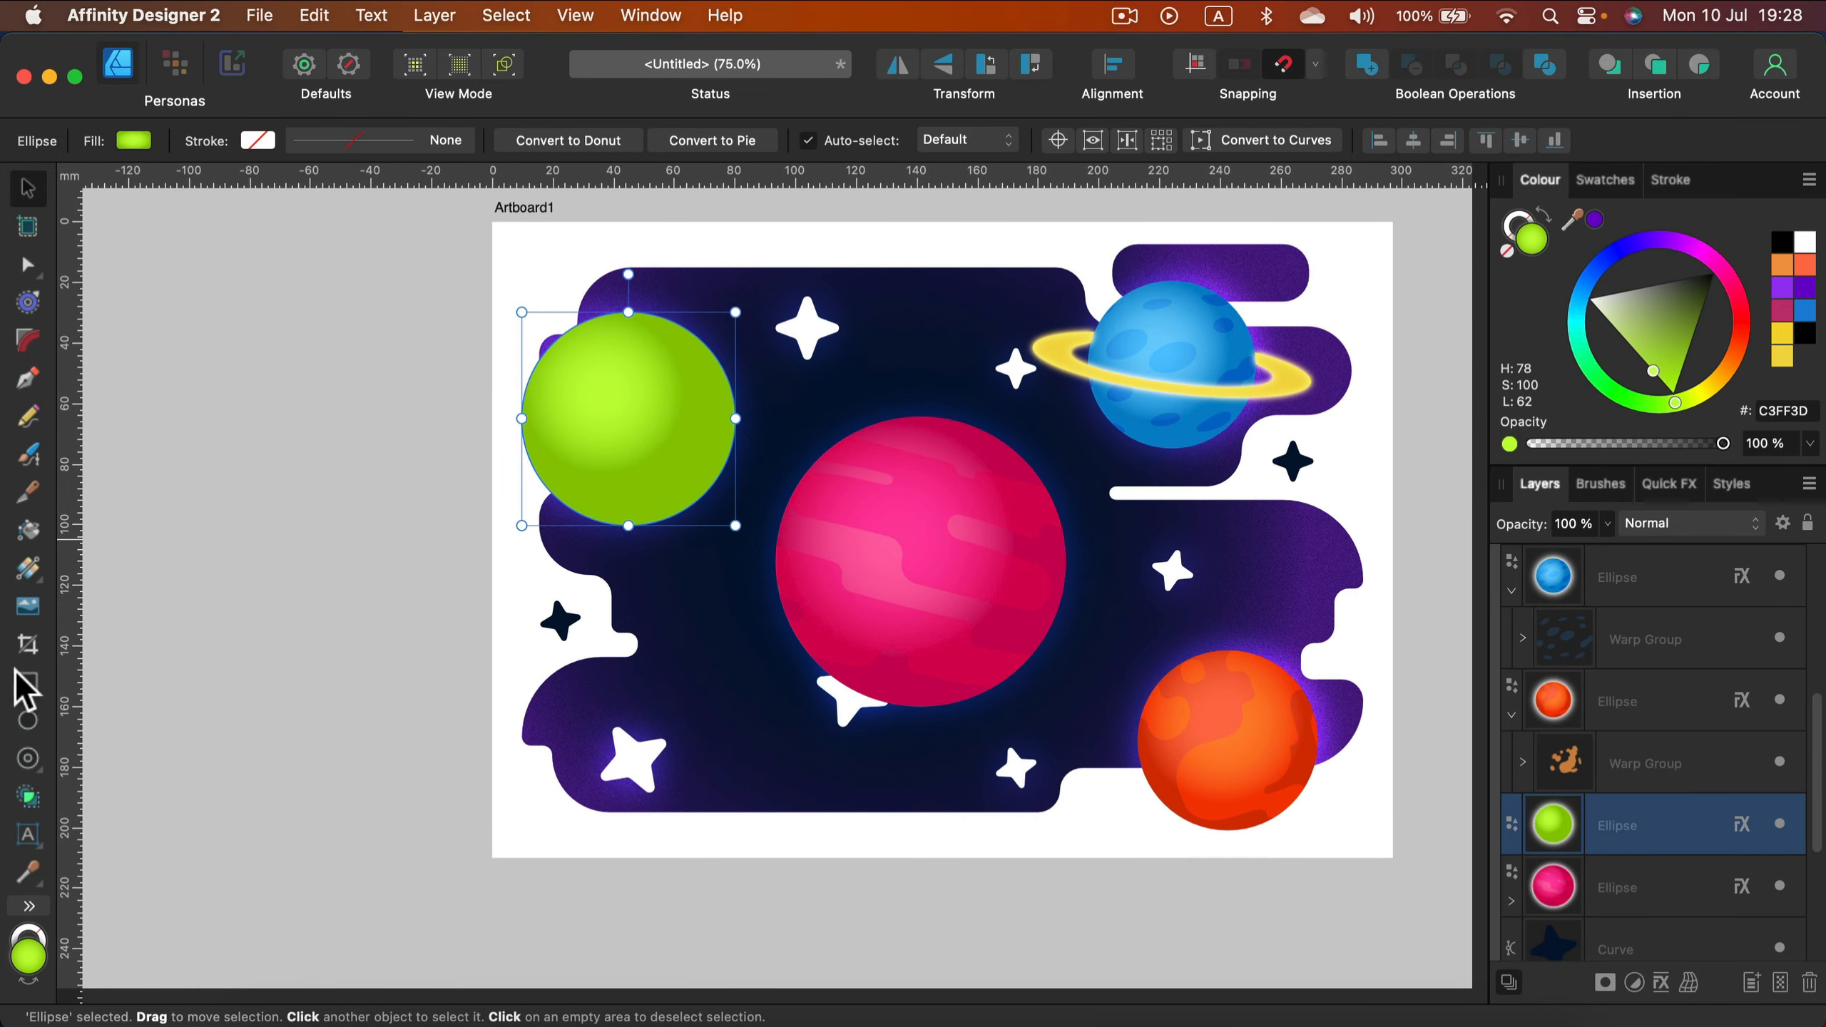
left_click(33, 719)
left_click_drag(205, 361, 309, 418)
left_click_drag(376, 362, 322, 419)
left_click_drag(216, 469, 291, 528)
mouse_move(406, 497)
left_mouse_down()
mouse_move(364, 451)
mouse_move(376, 468)
left_mouse_up()
left_click_drag(291, 336, 349, 391)
left_click_drag(205, 452, 268, 513)
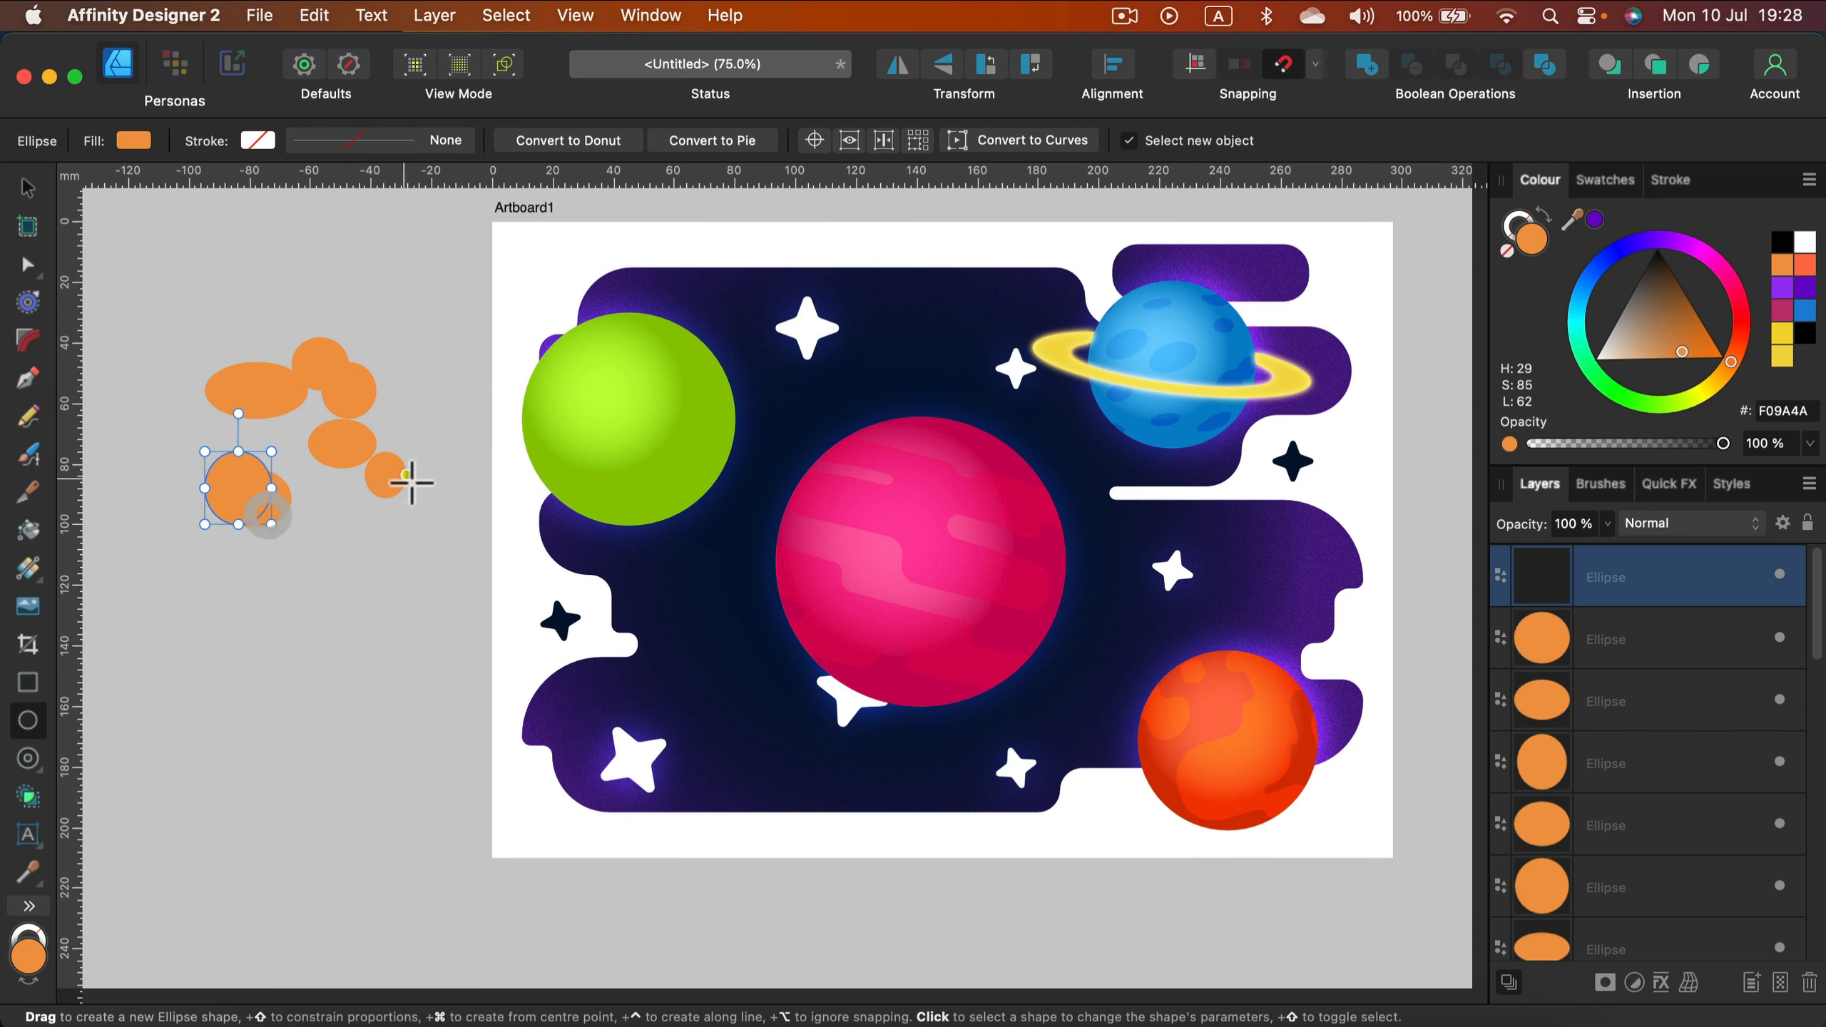
left_click_drag(406, 399, 343, 443)
left_click_drag(406, 529, 344, 453)
left_click_drag(252, 337, 321, 390)
left_click_drag(349, 525, 251, 488)
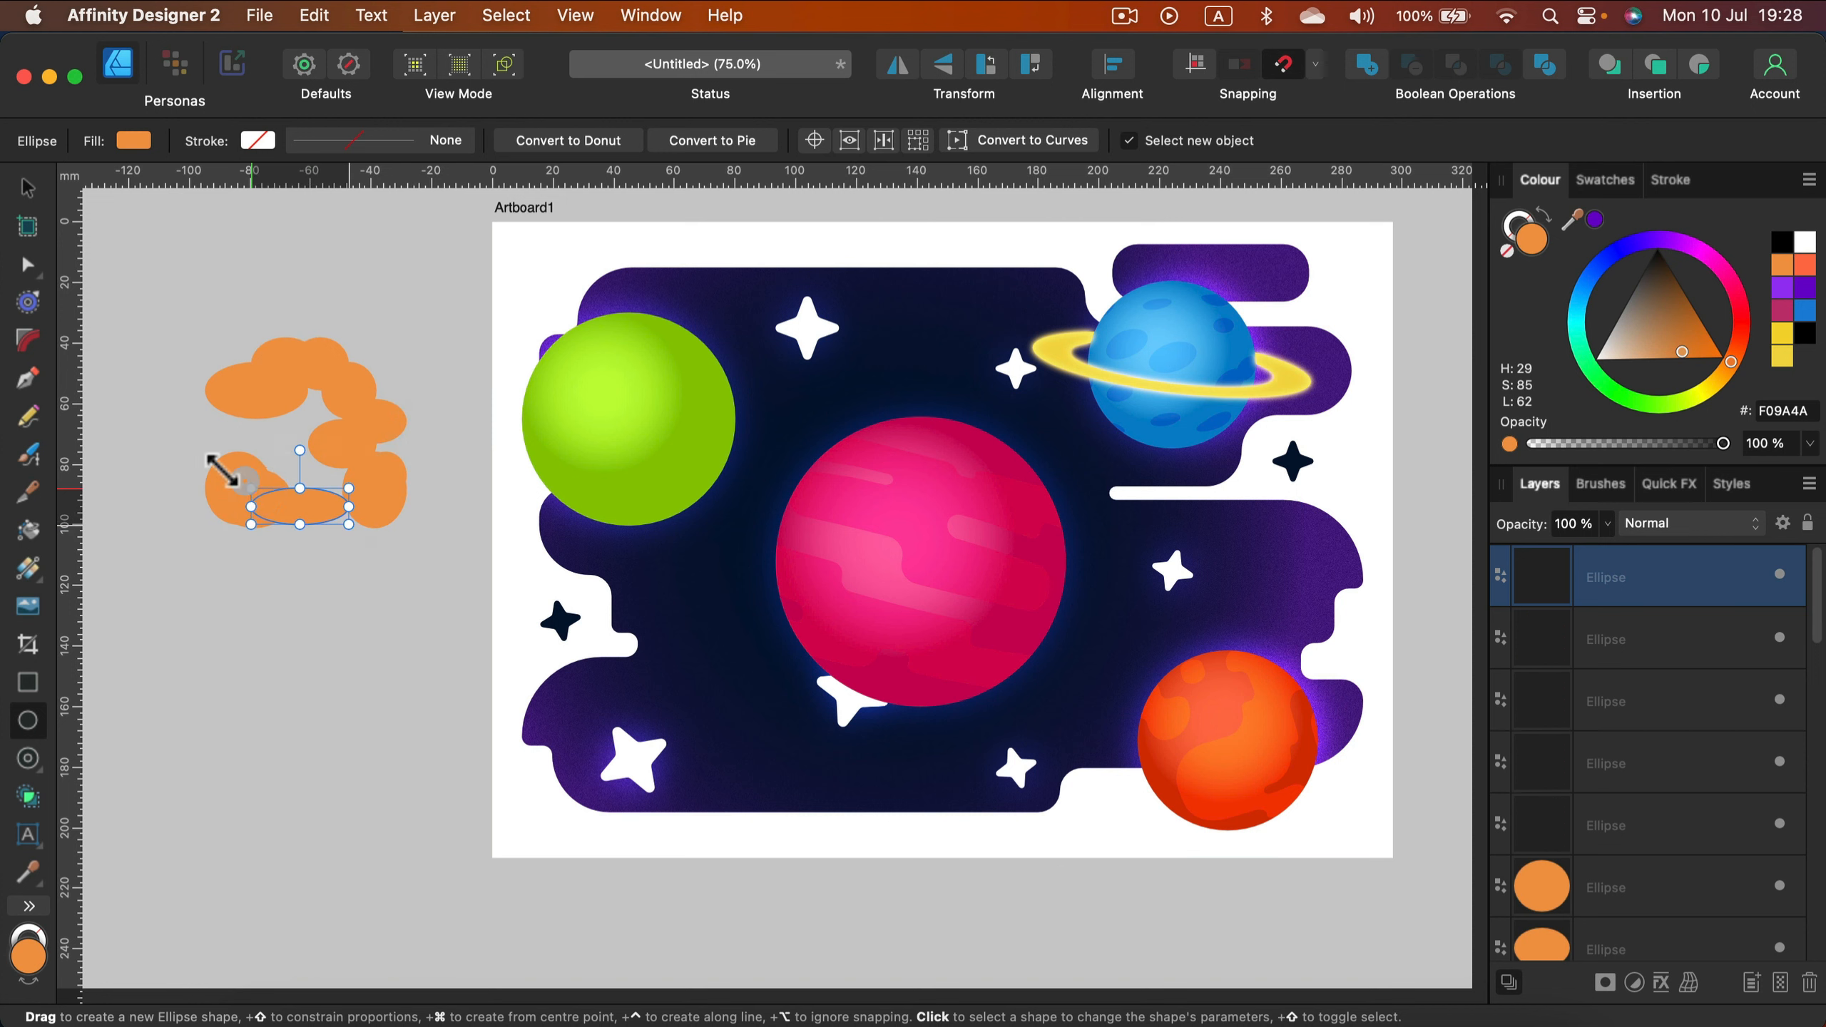
left_click_drag(160, 444, 272, 529)
left_click_drag(147, 410, 184, 452)
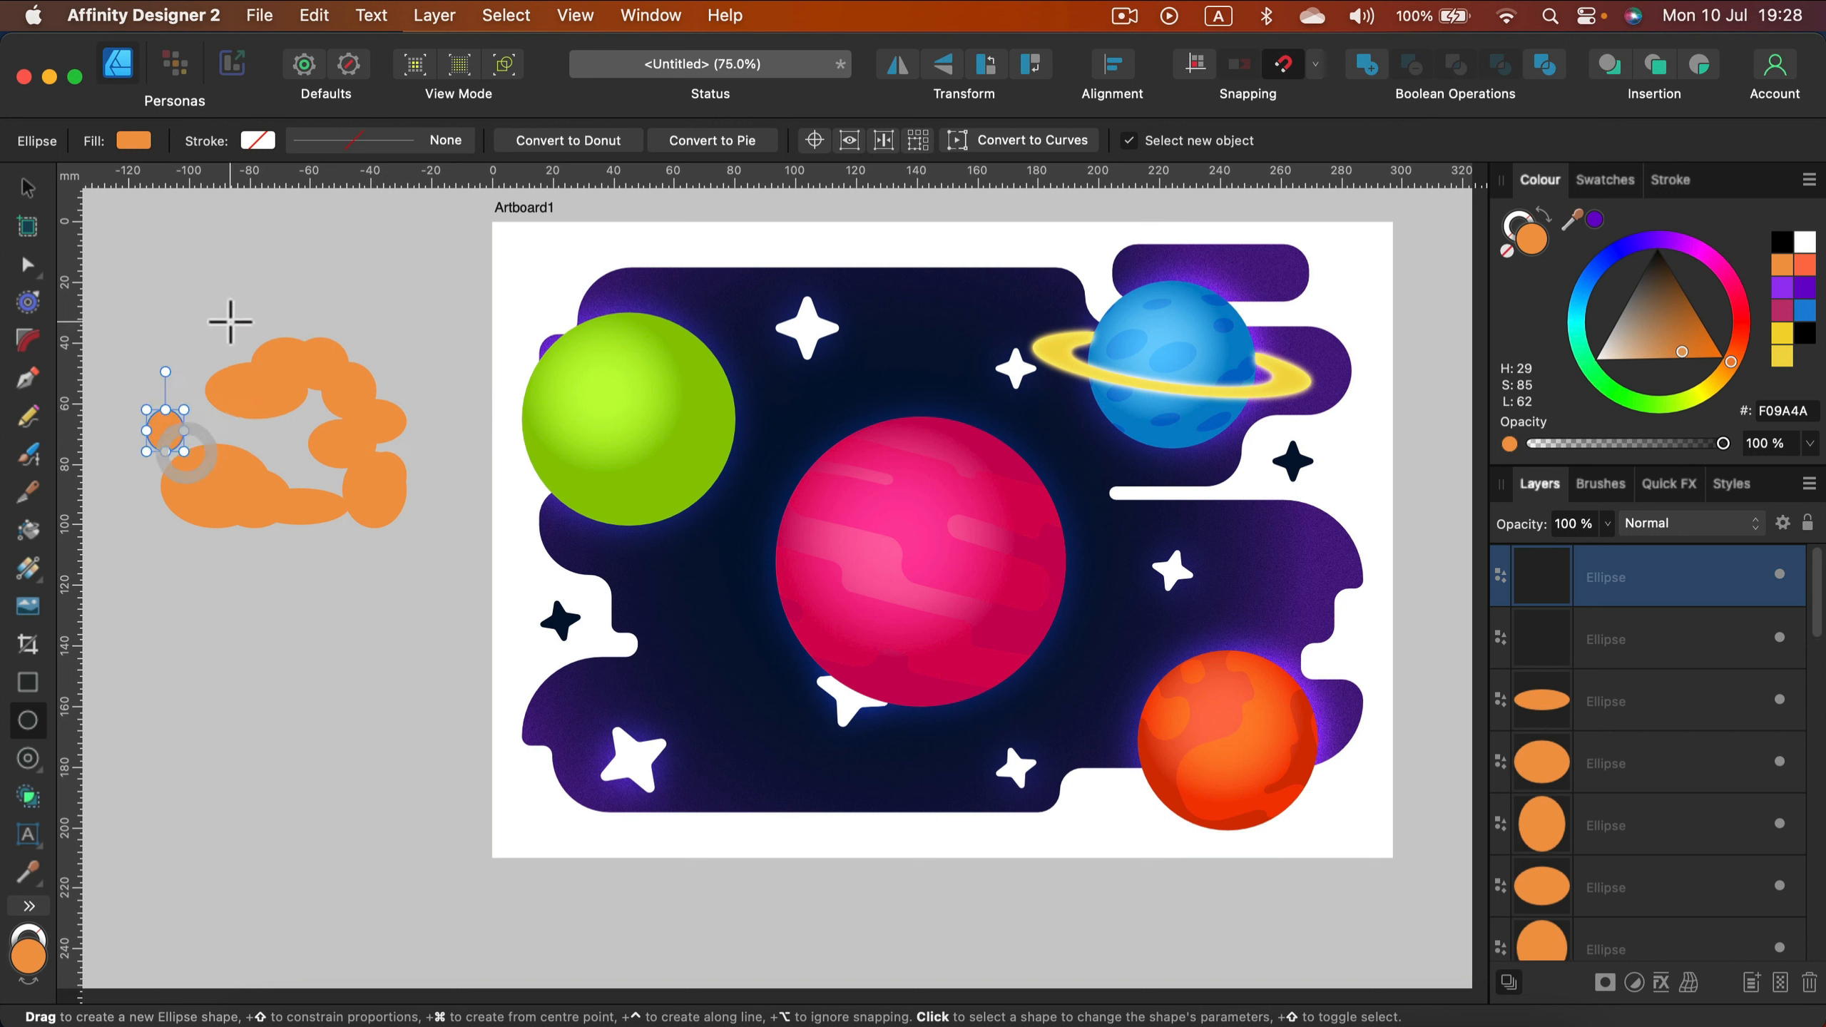
left_click_drag(229, 322, 277, 364)
mouse_move(230, 281)
left_mouse_down()
mouse_move(335, 342)
mouse_move(309, 359)
left_mouse_up()
left_click_drag(129, 313, 194, 363)
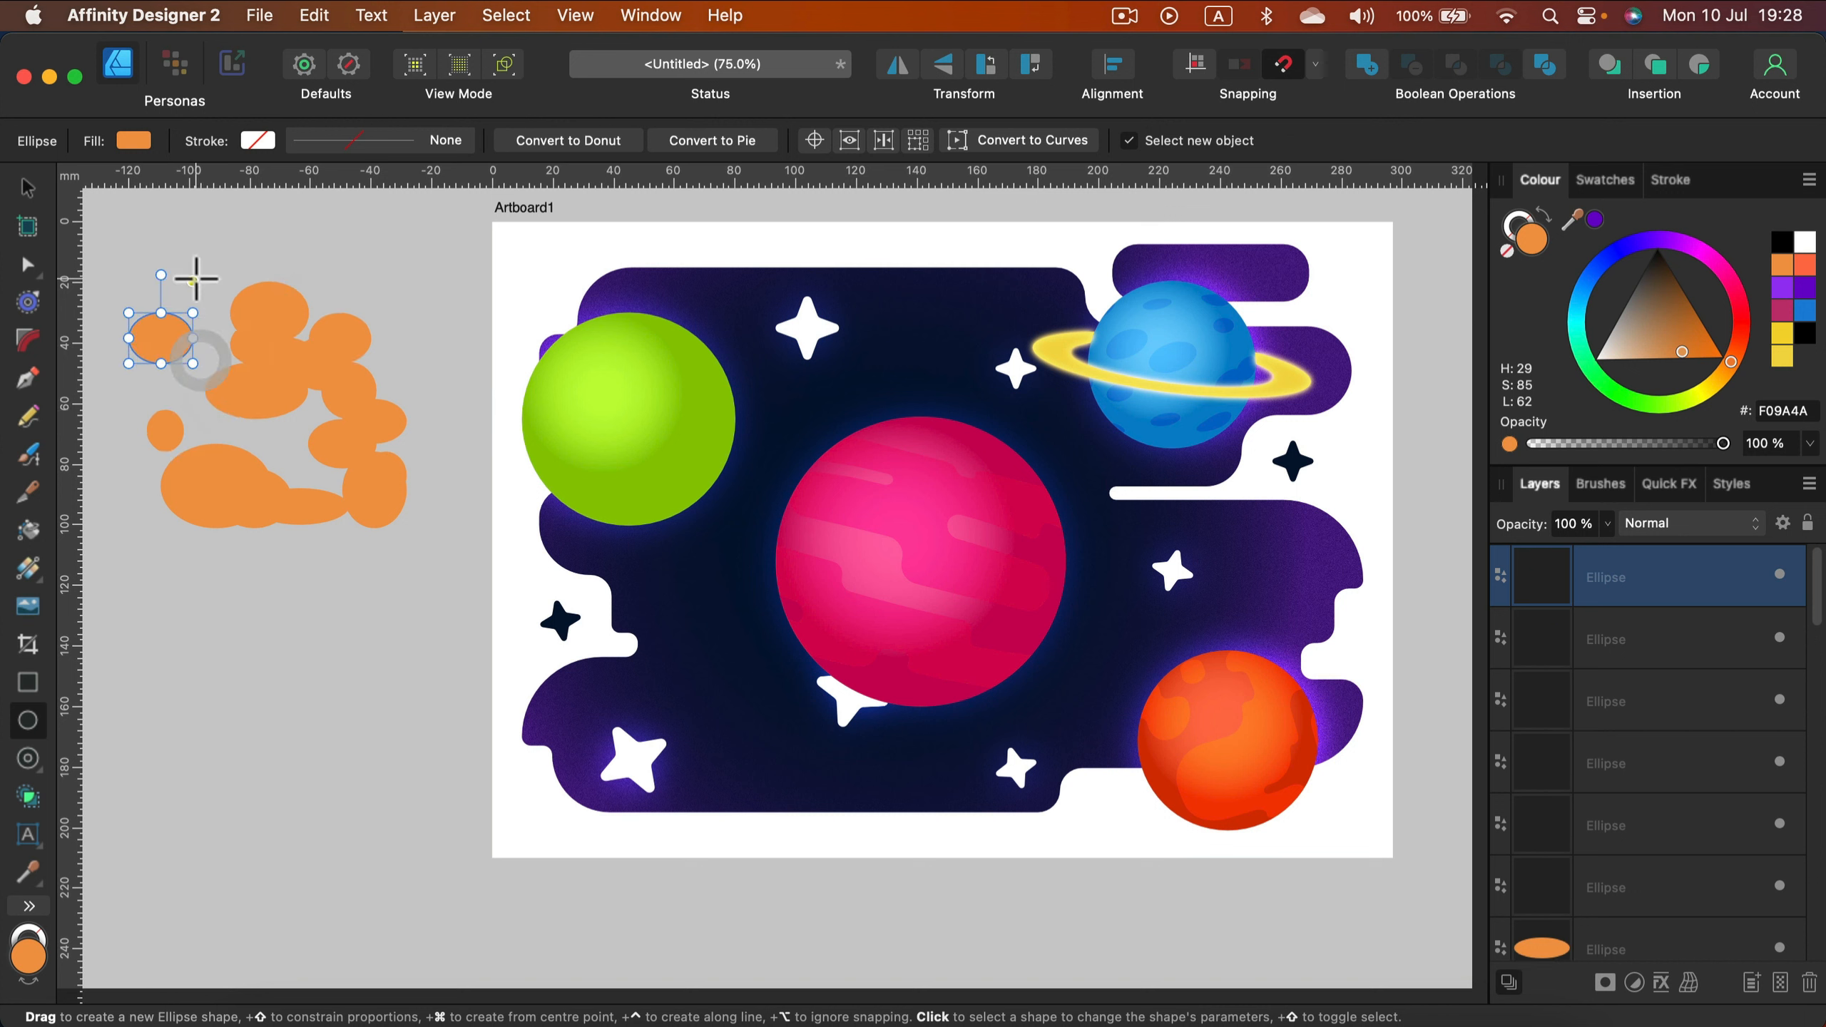
left_click_drag(205, 281, 165, 338)
left_click_drag(129, 432, 184, 479)
left_click_drag(360, 549, 308, 521)
left_click_drag(154, 544, 218, 586)
left_click_drag(428, 363, 396, 405)
mouse_move(129, 295)
left_mouse_down()
mouse_move(156, 338)
mouse_move(165, 431)
left_mouse_up()
Step: Merge all 24 ellipses beside the artboard into a single shape with a boolean Add
left_click(25, 194)
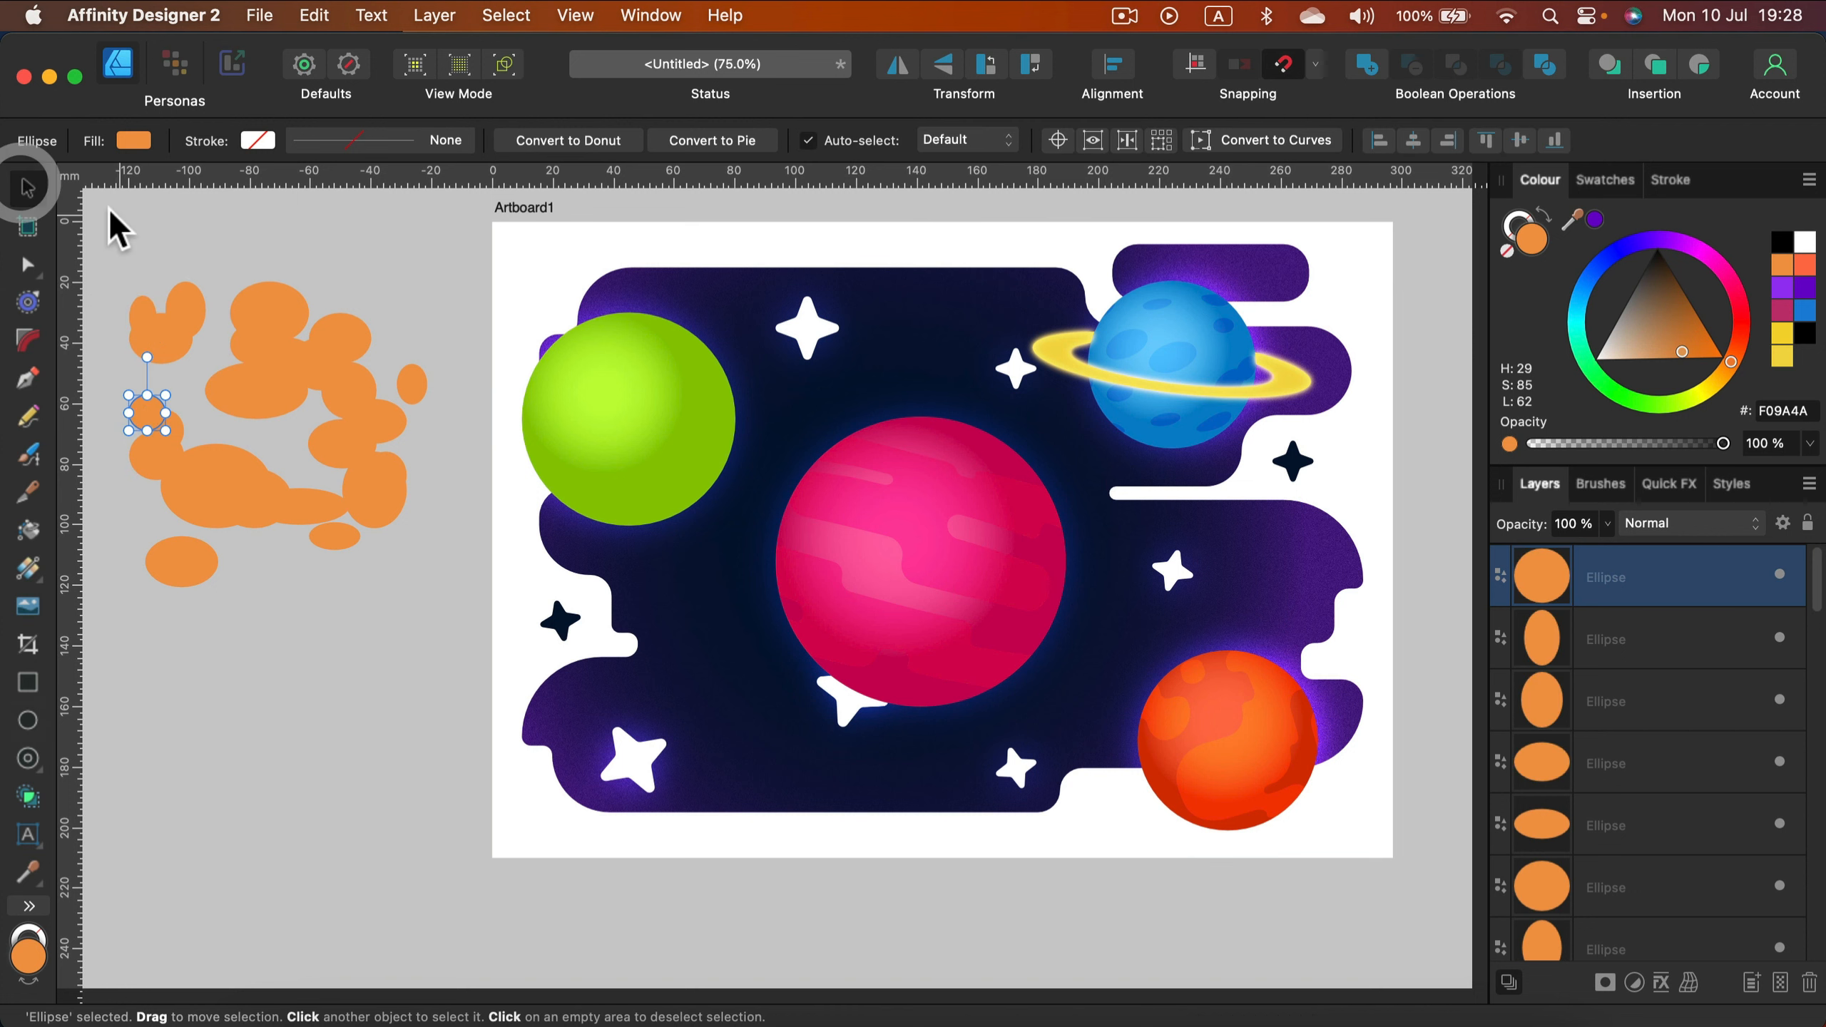
left_click_drag(108, 226, 454, 644)
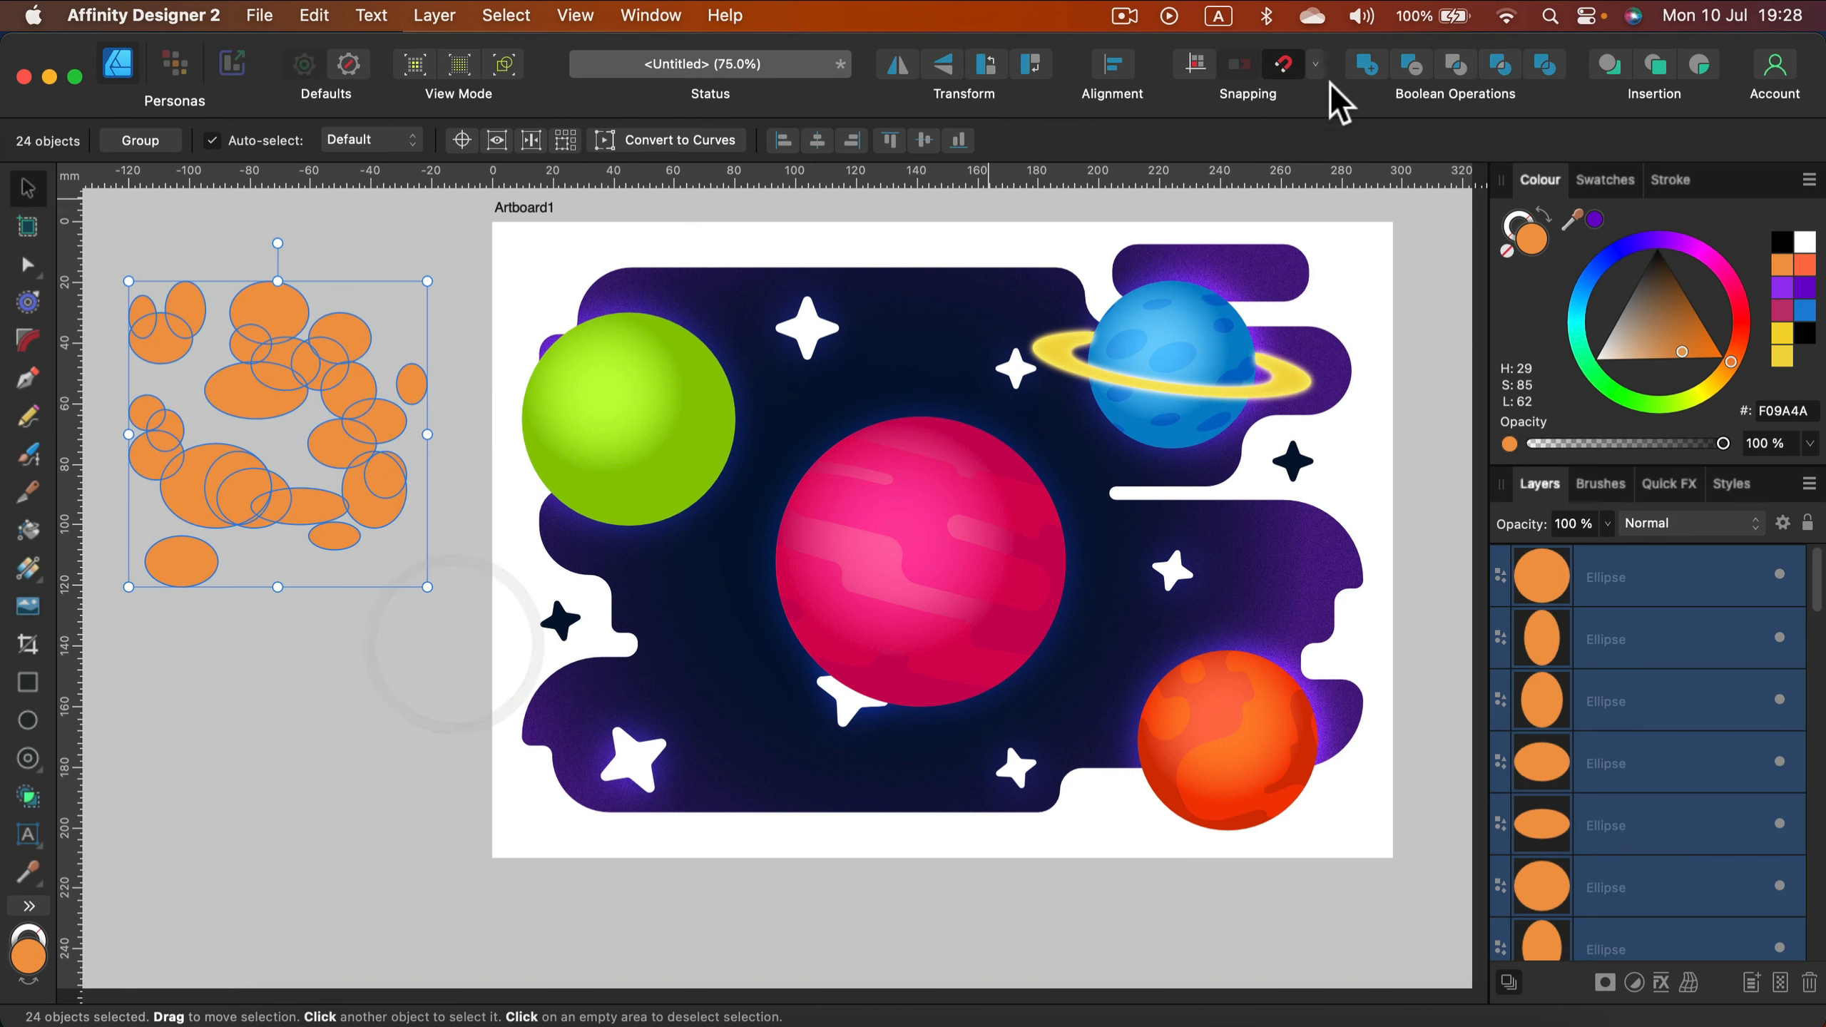
left_click(1366, 69)
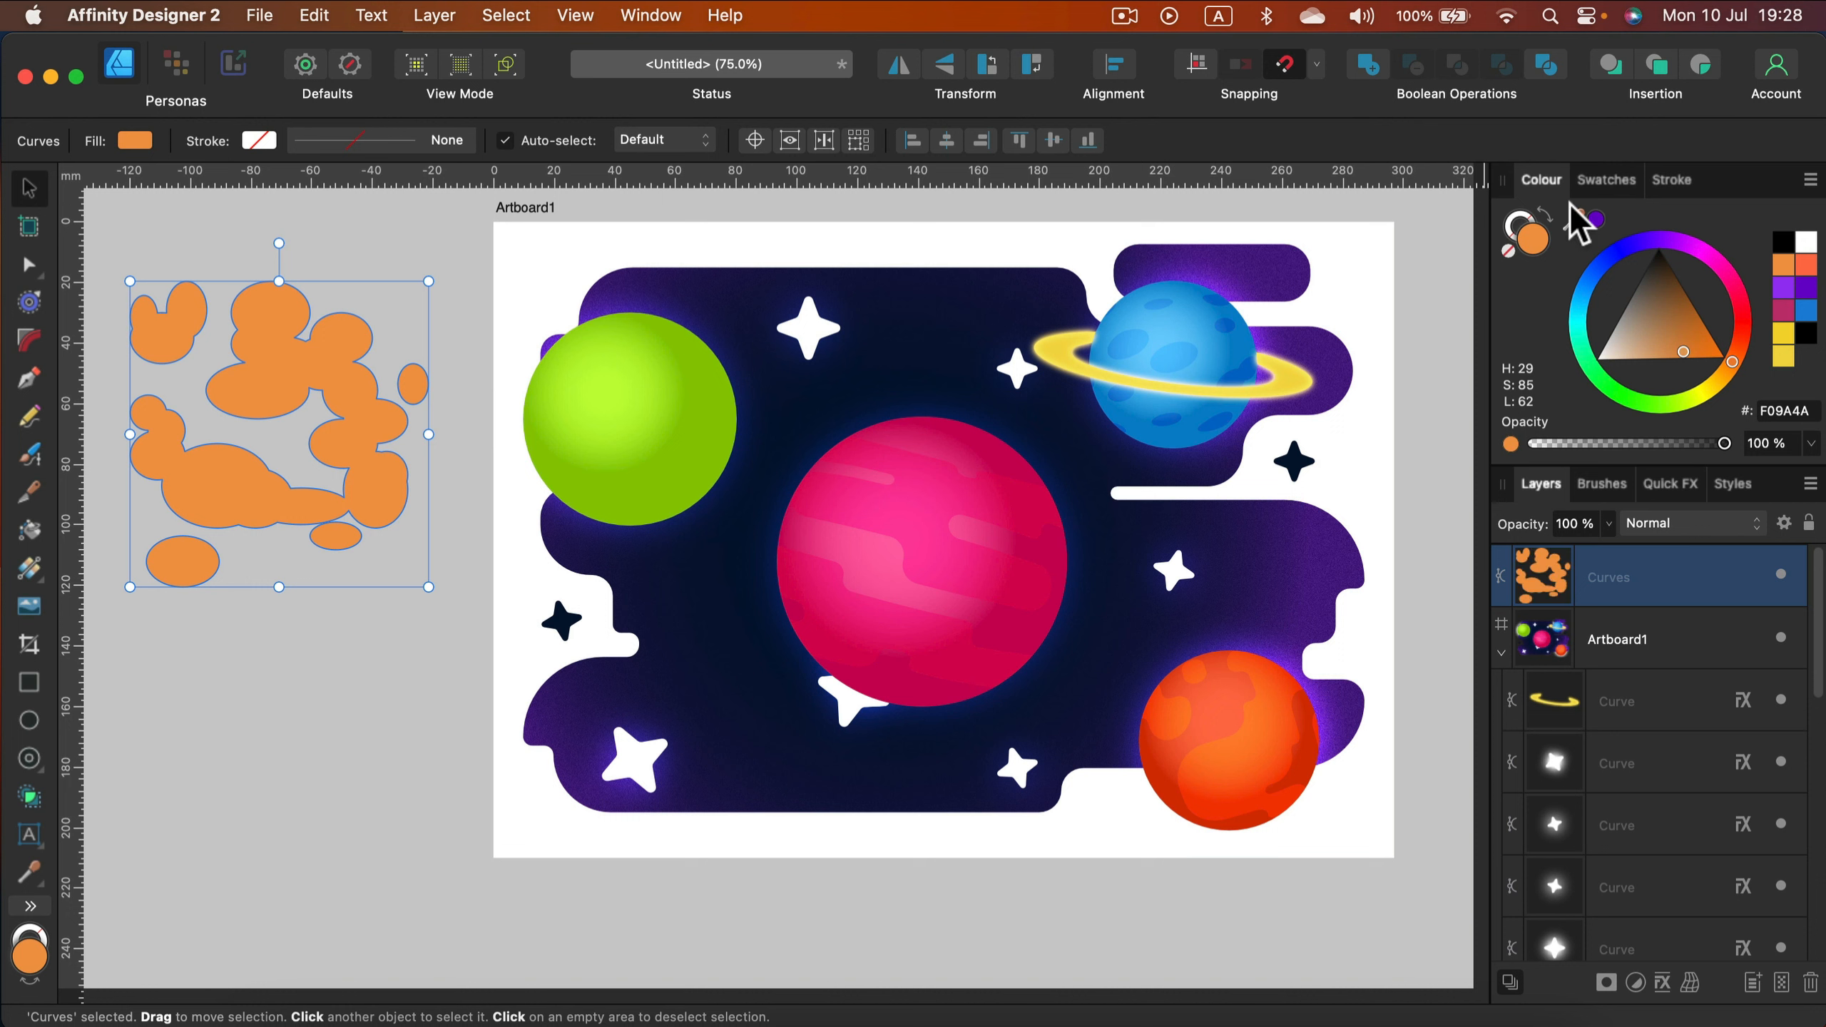
Step: Recolour the merged orange blobs dark green #7AA617 and move them over the green planet
left_click_drag(1578, 223, 730, 395)
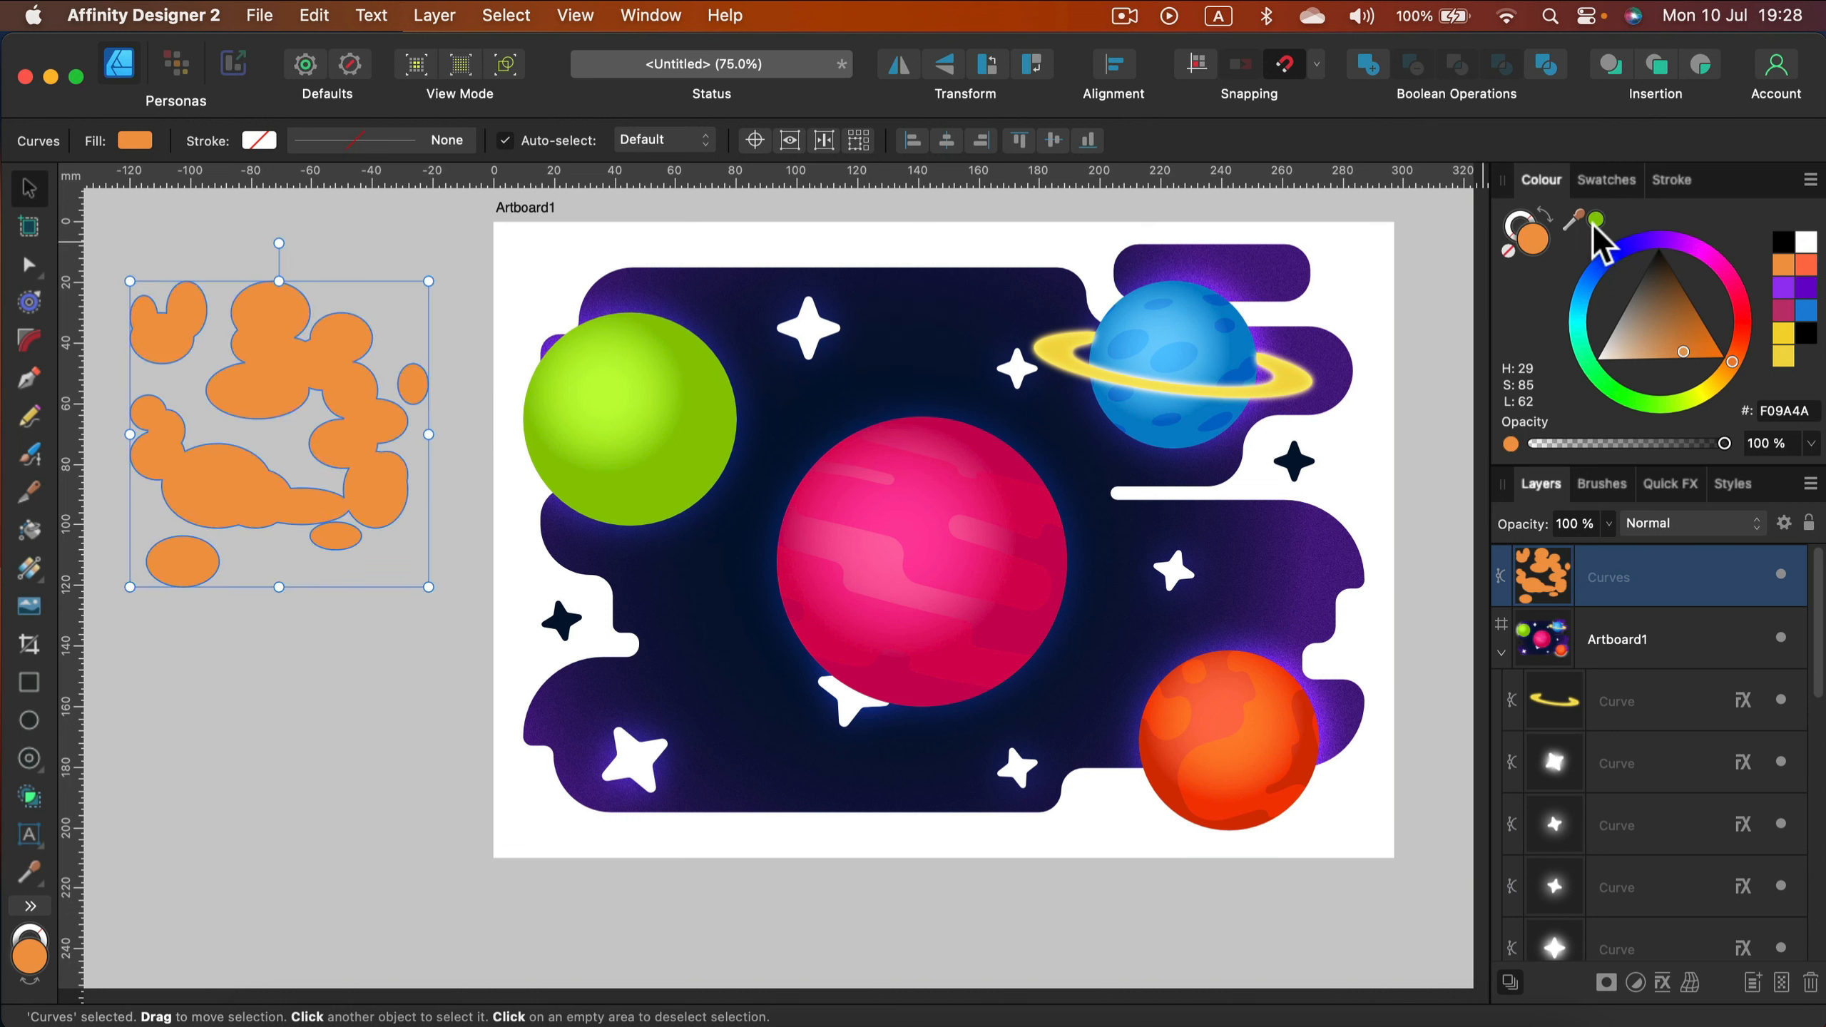
left_click(1597, 220)
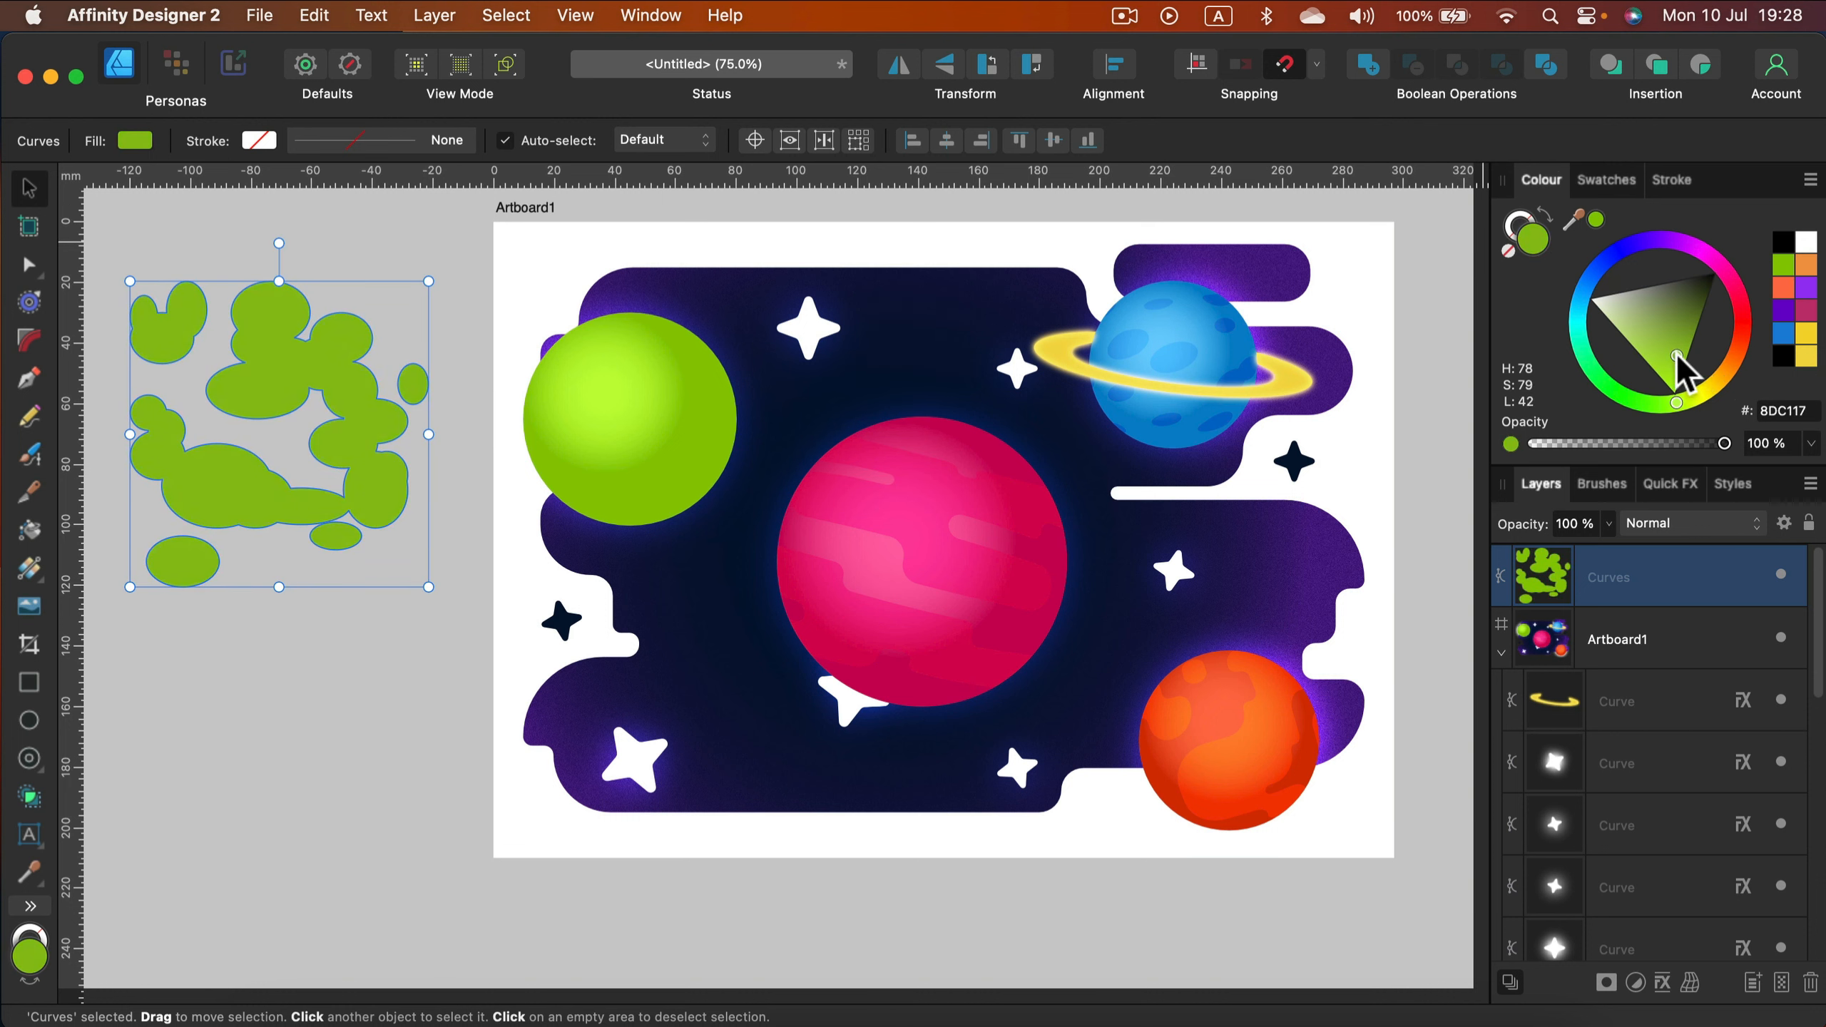
left_click_drag(1677, 354, 1670, 364)
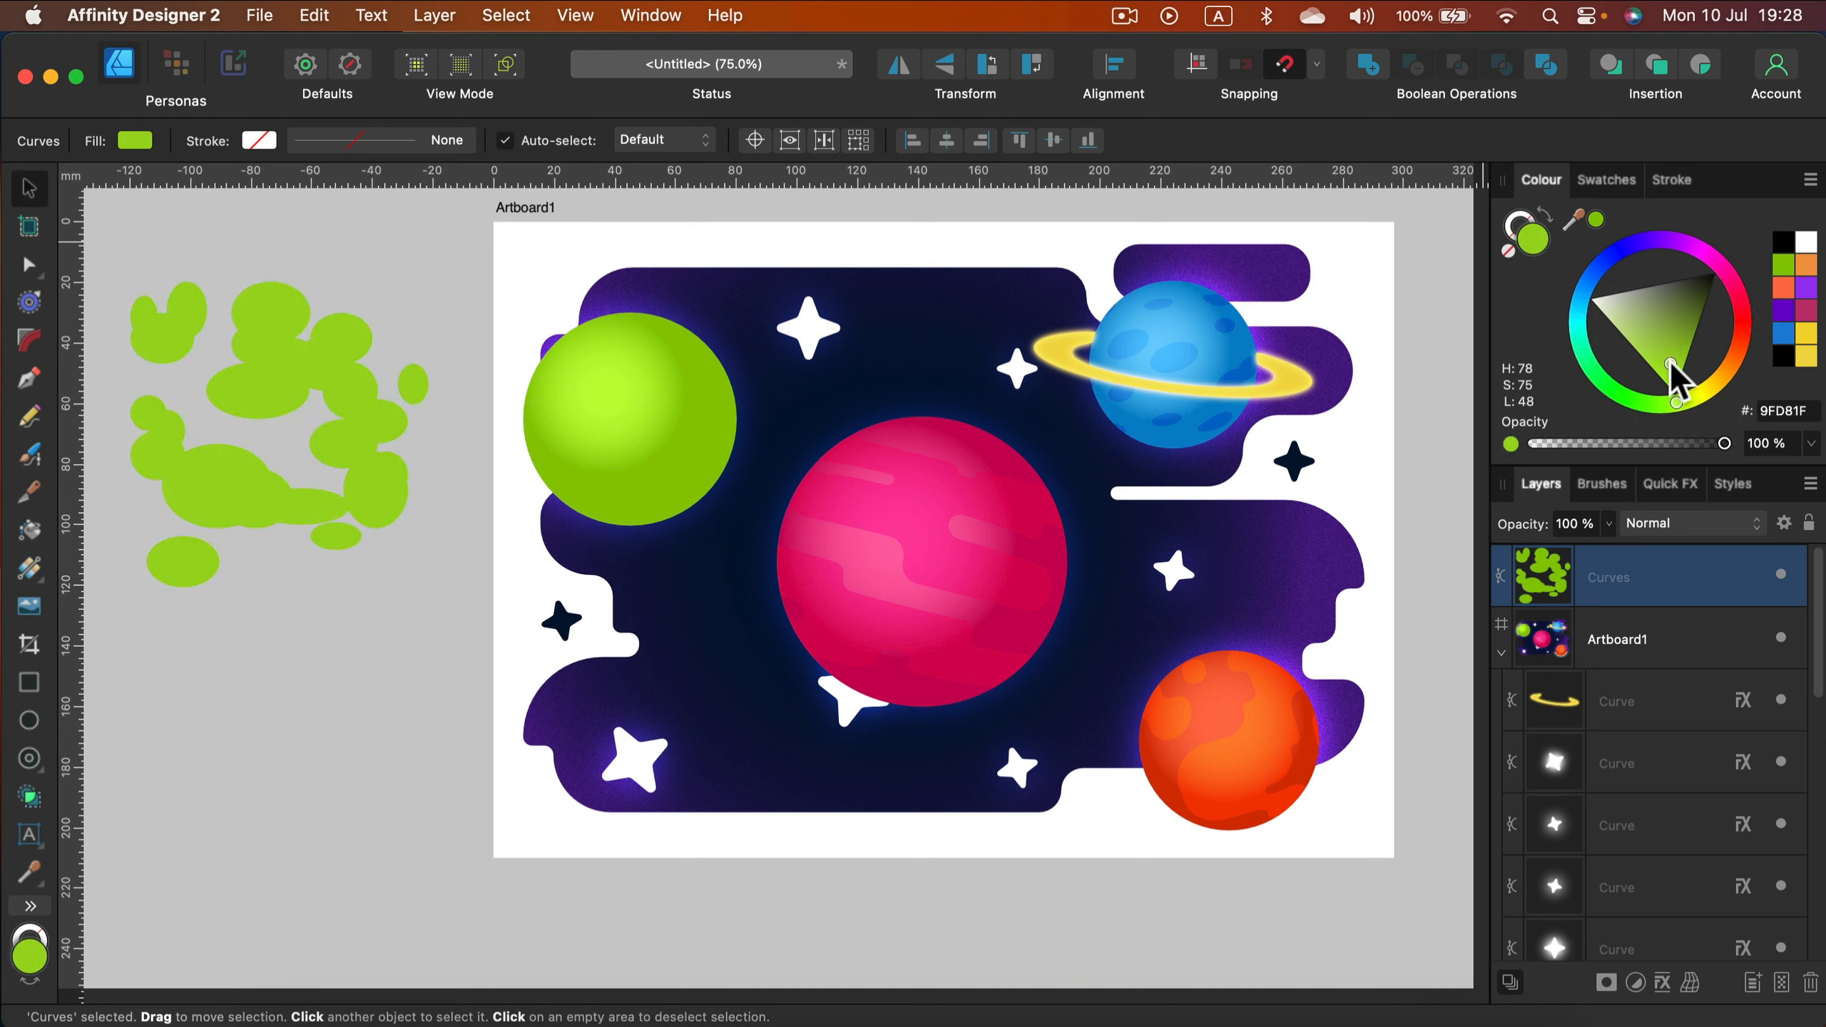
left_click_drag(330, 395, 686, 404)
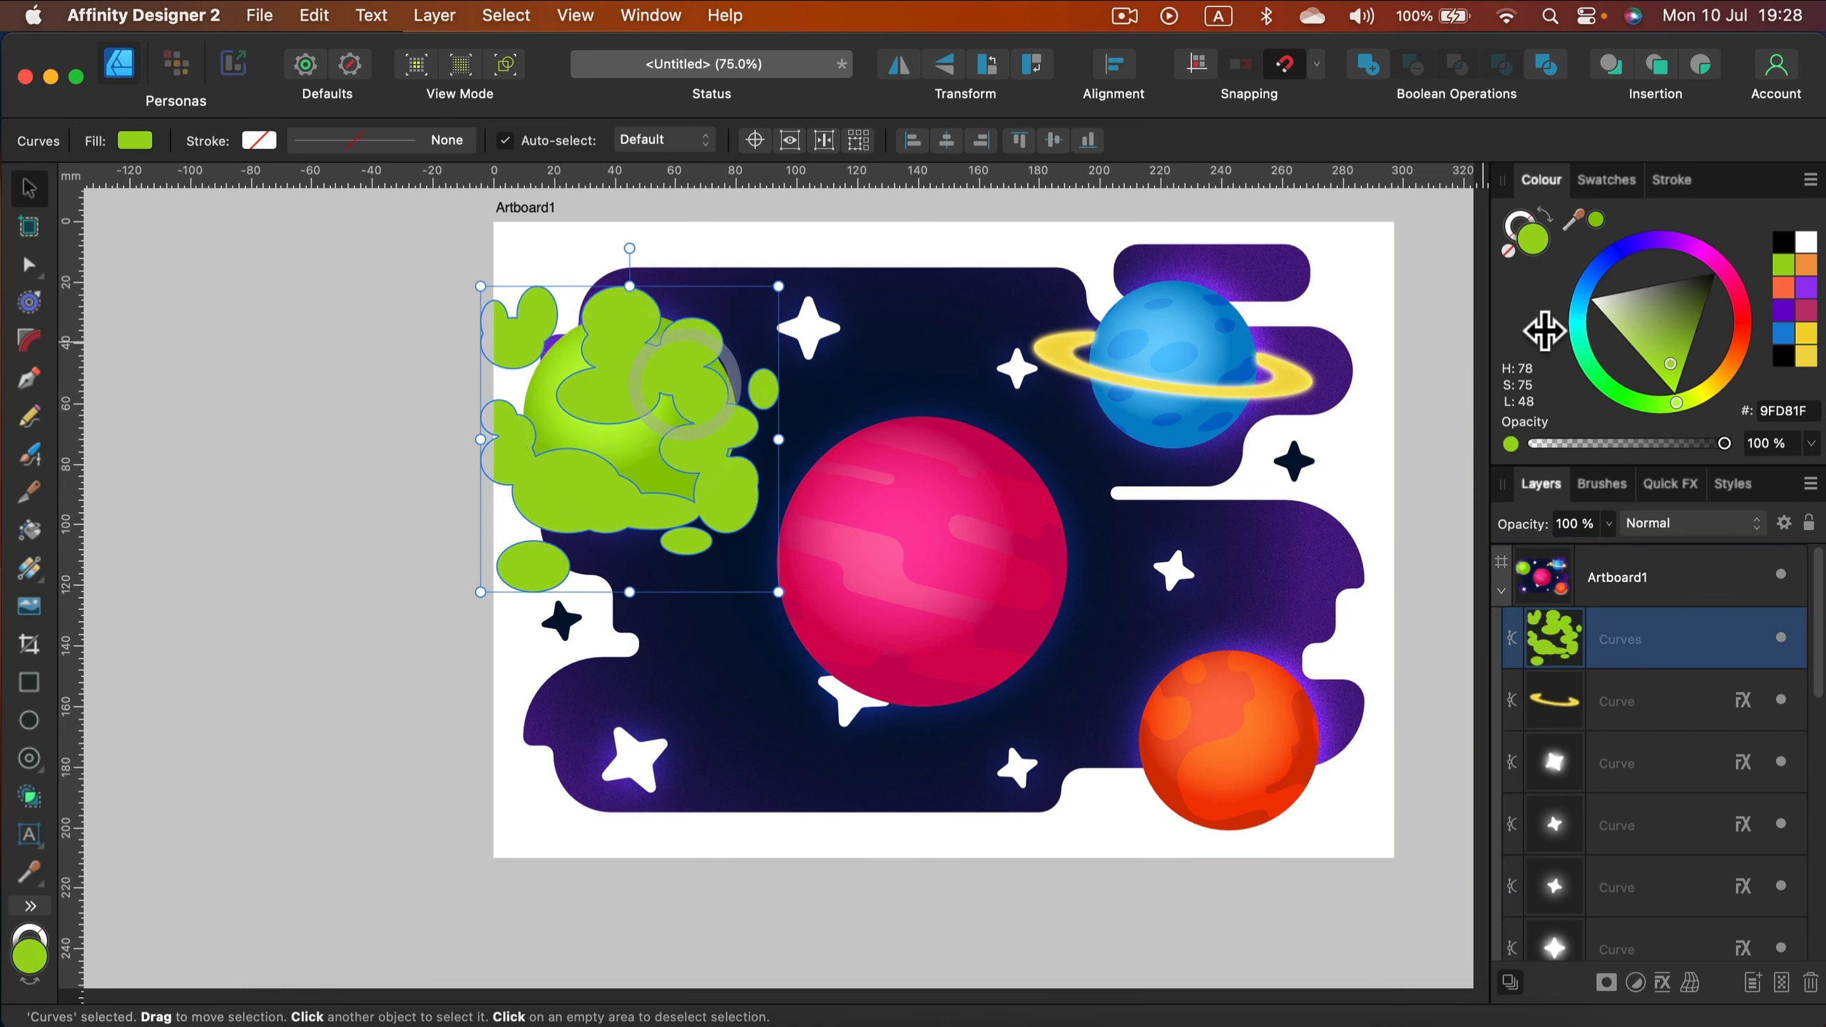
left_click(1680, 344)
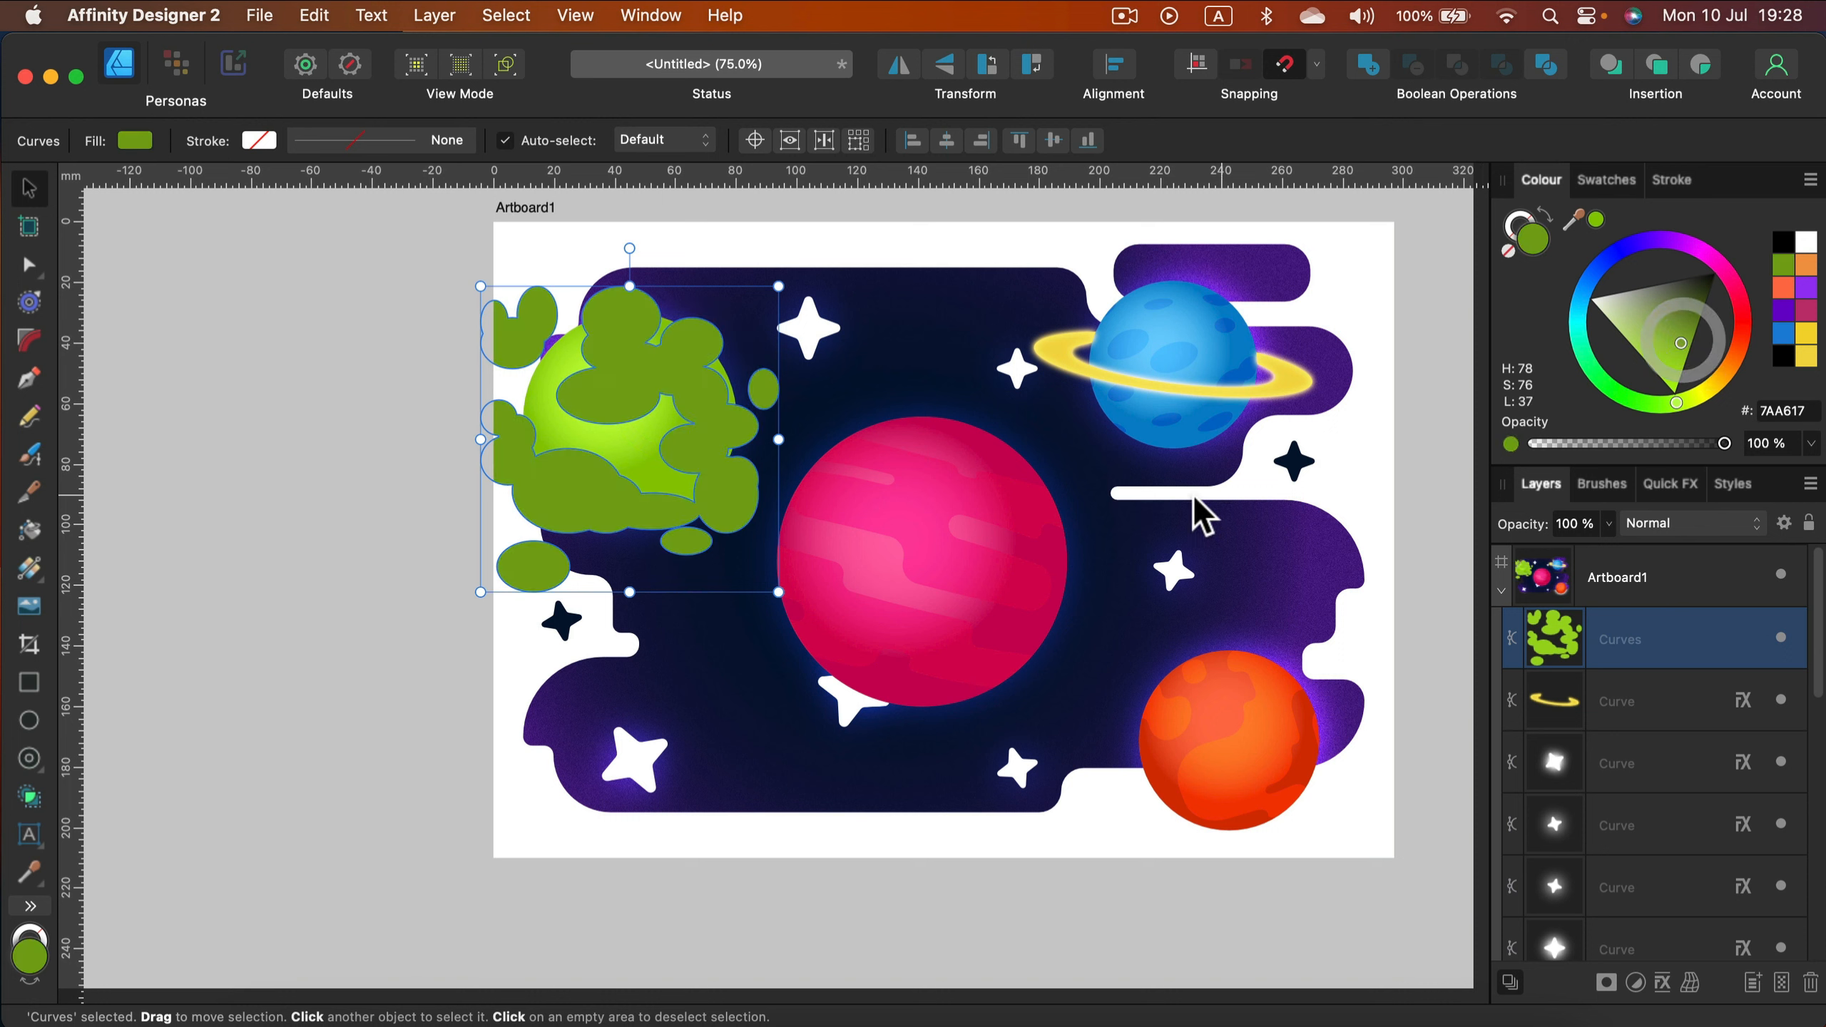
Step: Apply a Fish Eye warp to the dark green blobs and increase the warp strength
left_click(1691, 982)
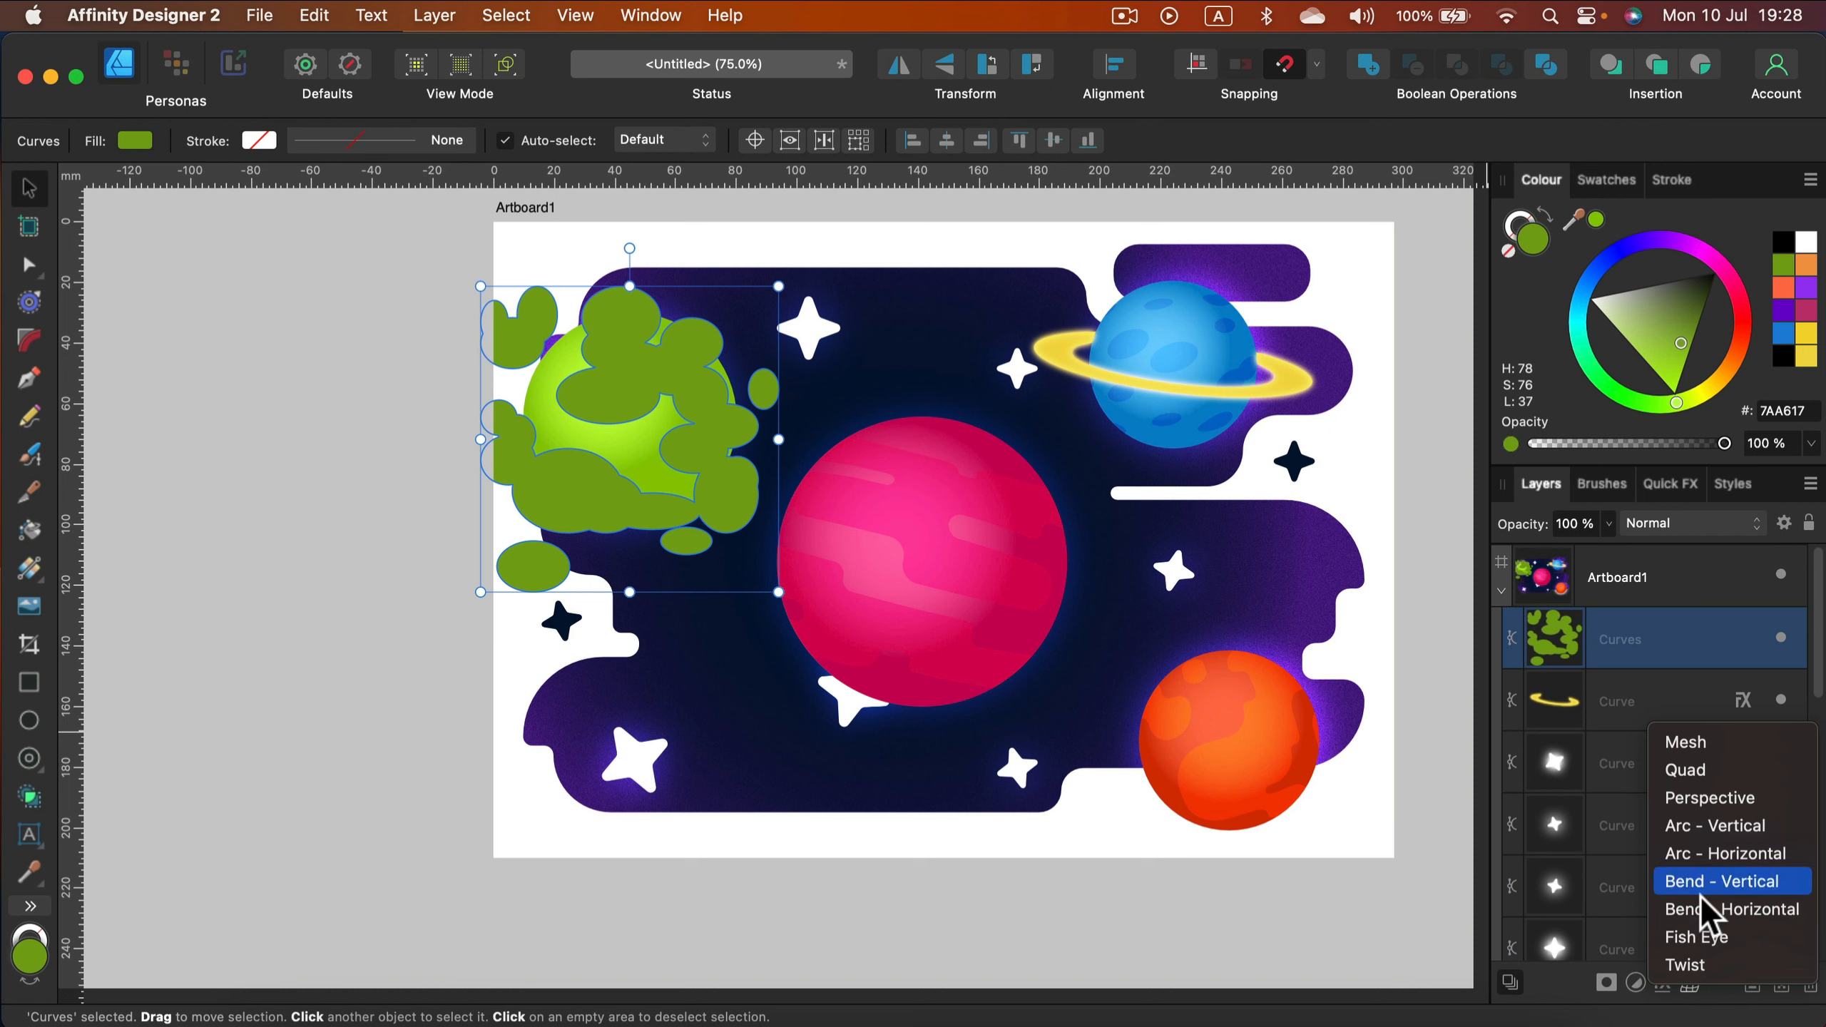
left_click(1690, 936)
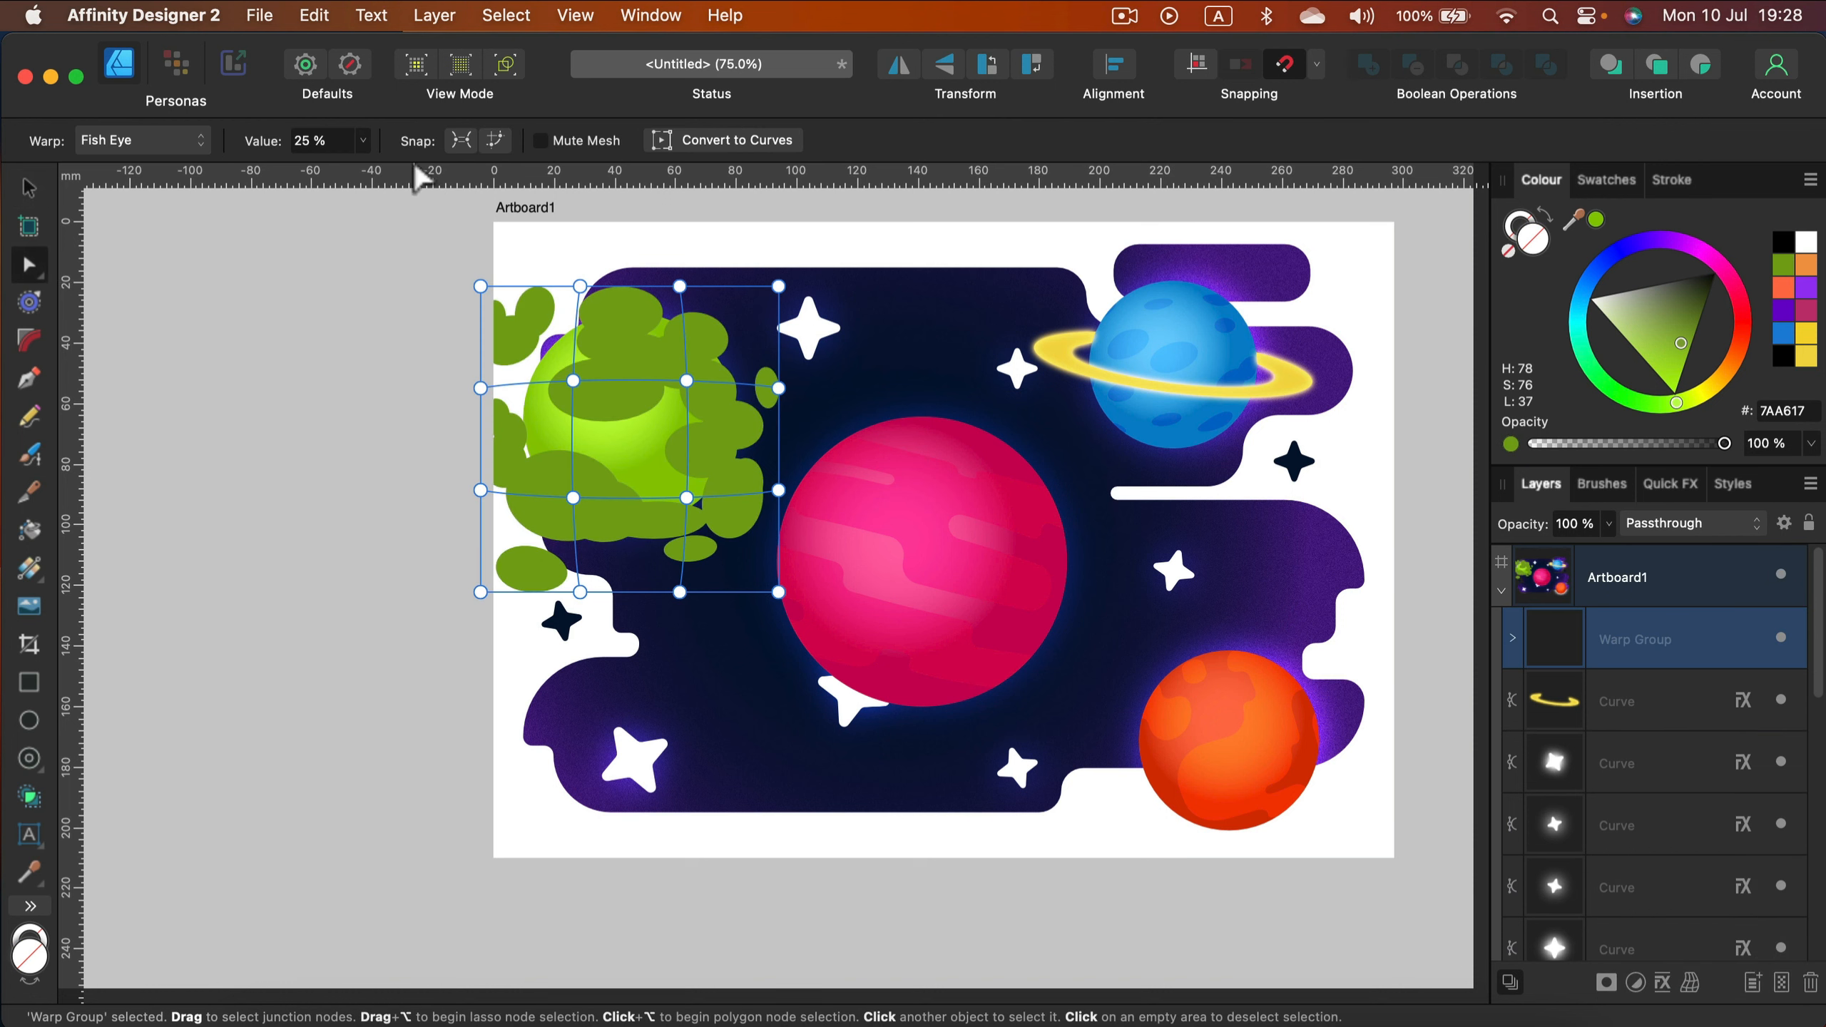
left_click_drag(358, 142, 392, 176)
Step: Shrink the warped green blobs to about 77 mm wide and move them off the artboard, beside the green planet
left_click(29, 187)
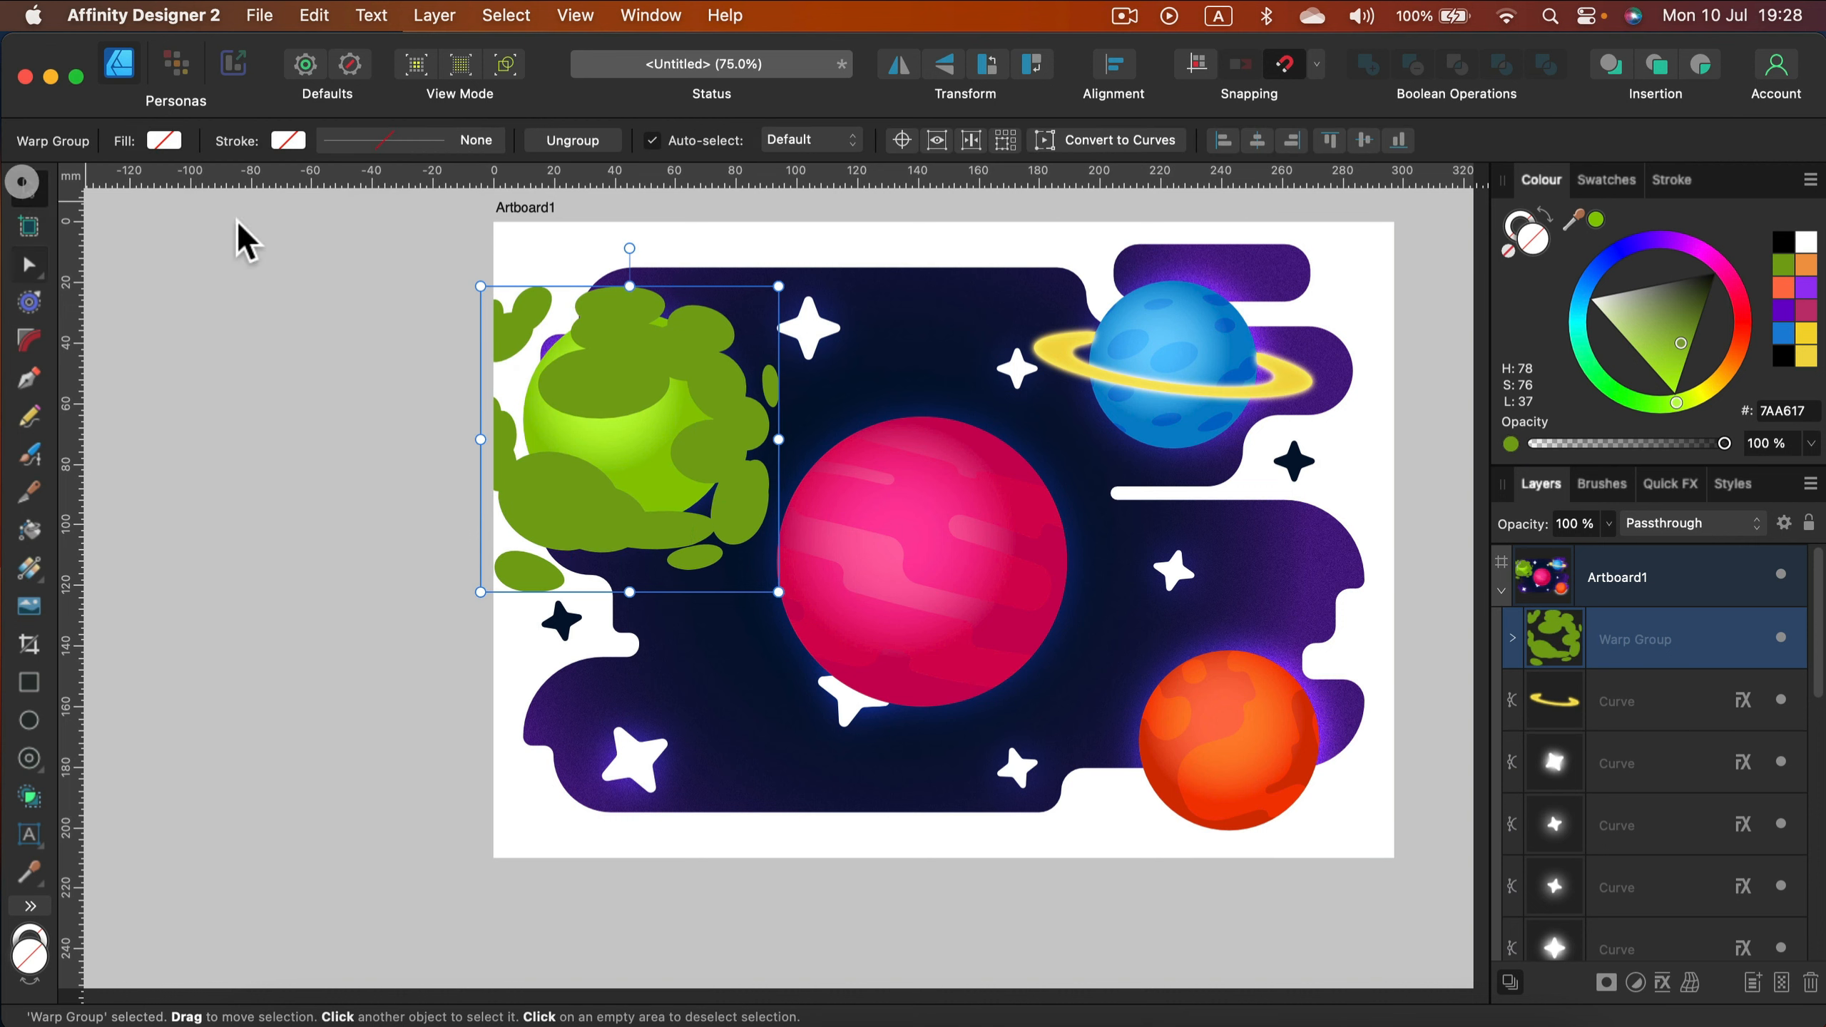
left_click_drag(770, 291, 712, 340)
left_click_drag(649, 405, 386, 368)
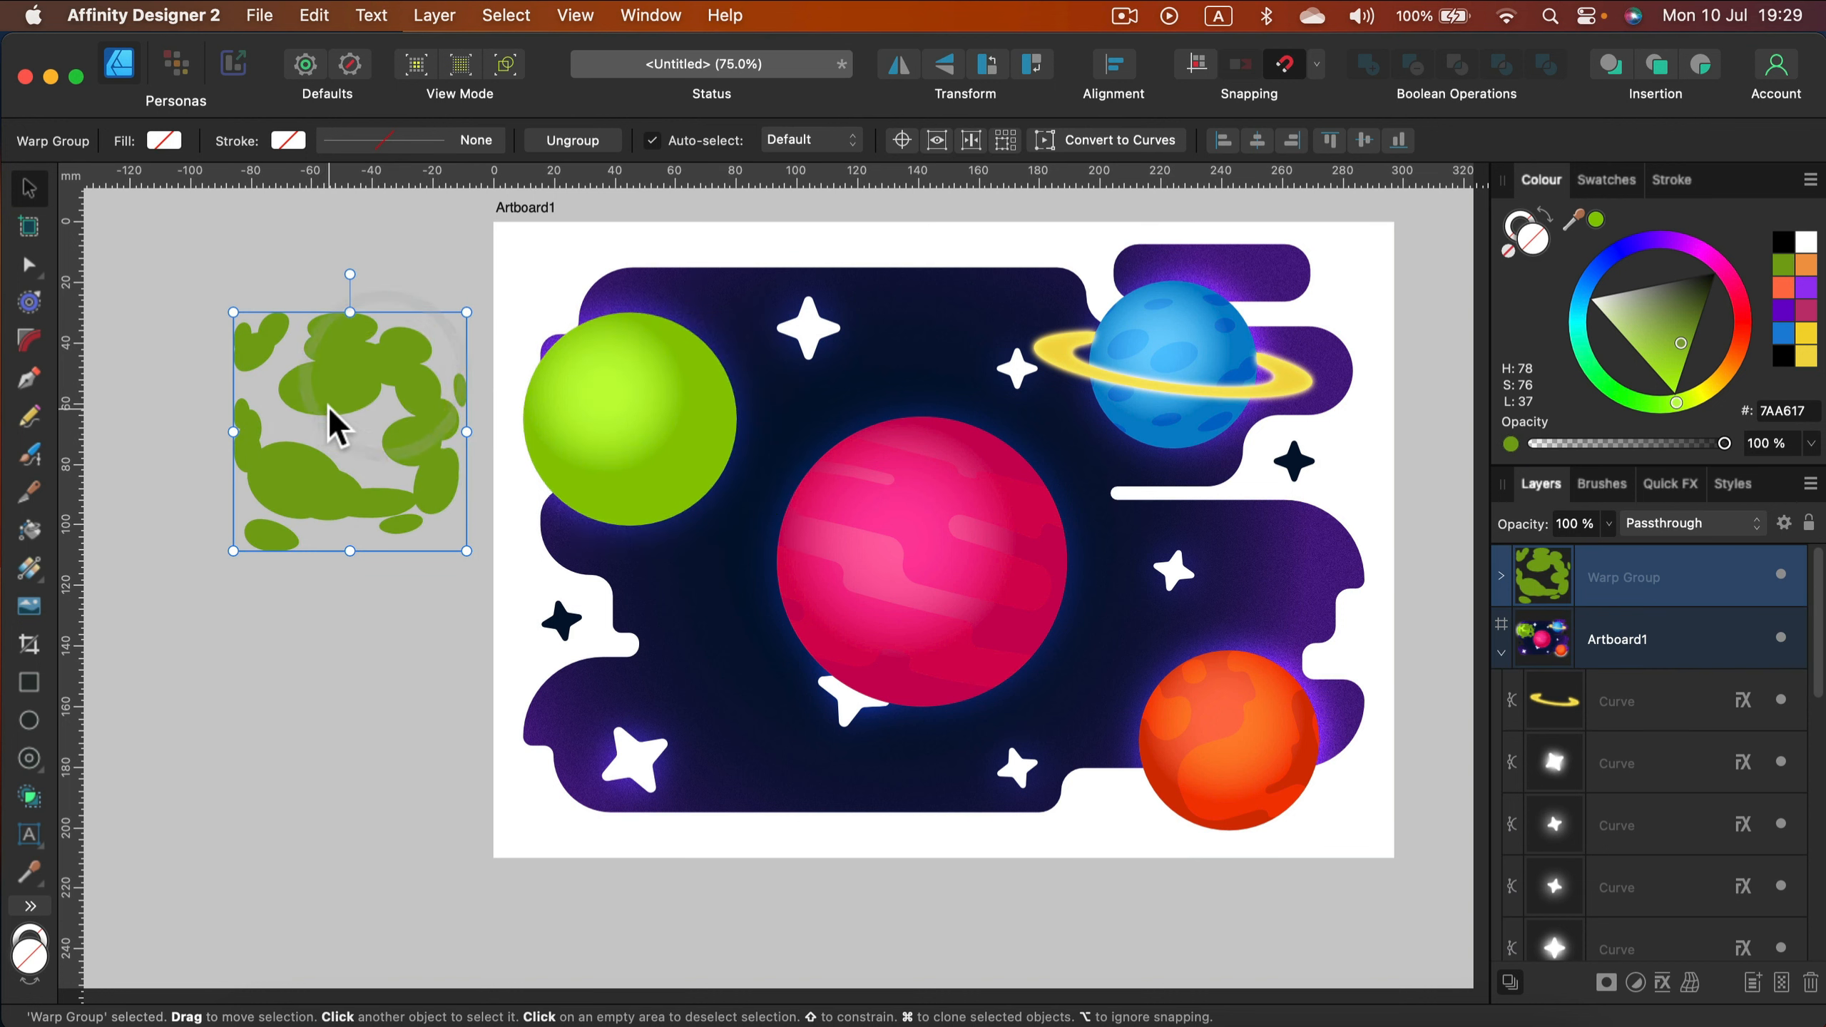
Step: Convert all nodes of the curves inside the green warp group to smooth
left_click(1502, 577)
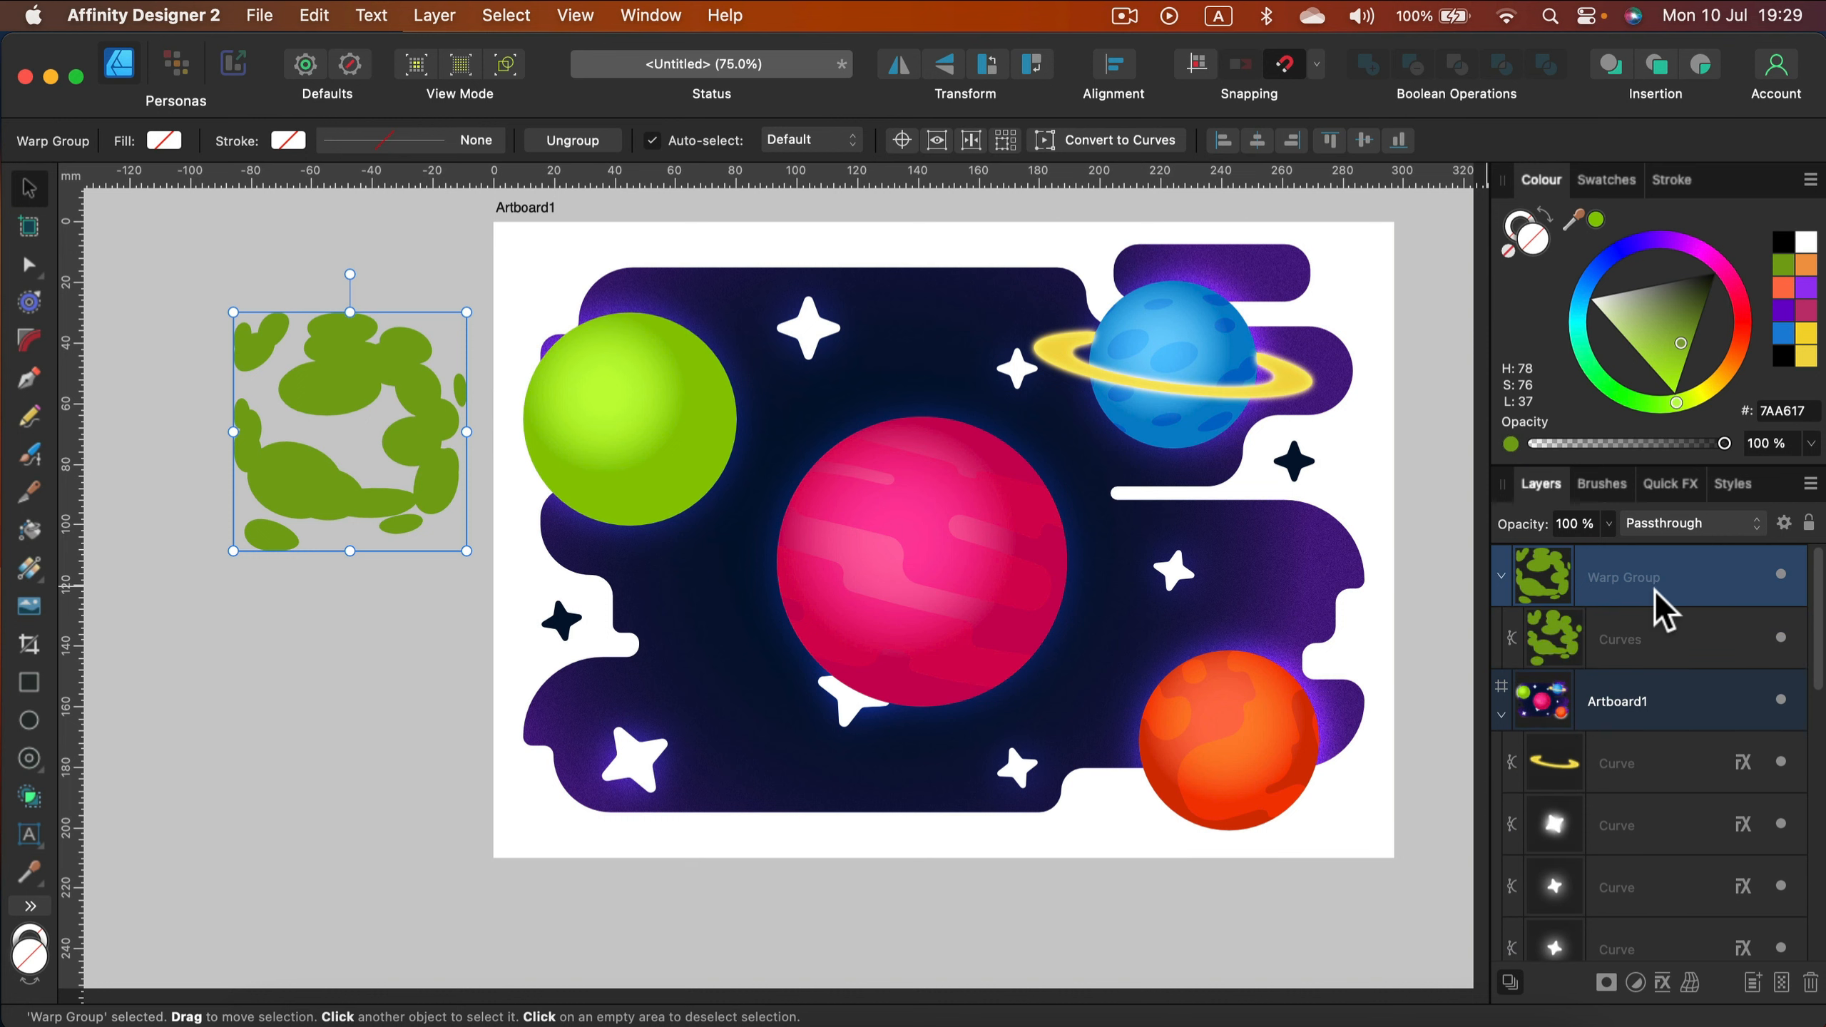
left_click(1658, 643)
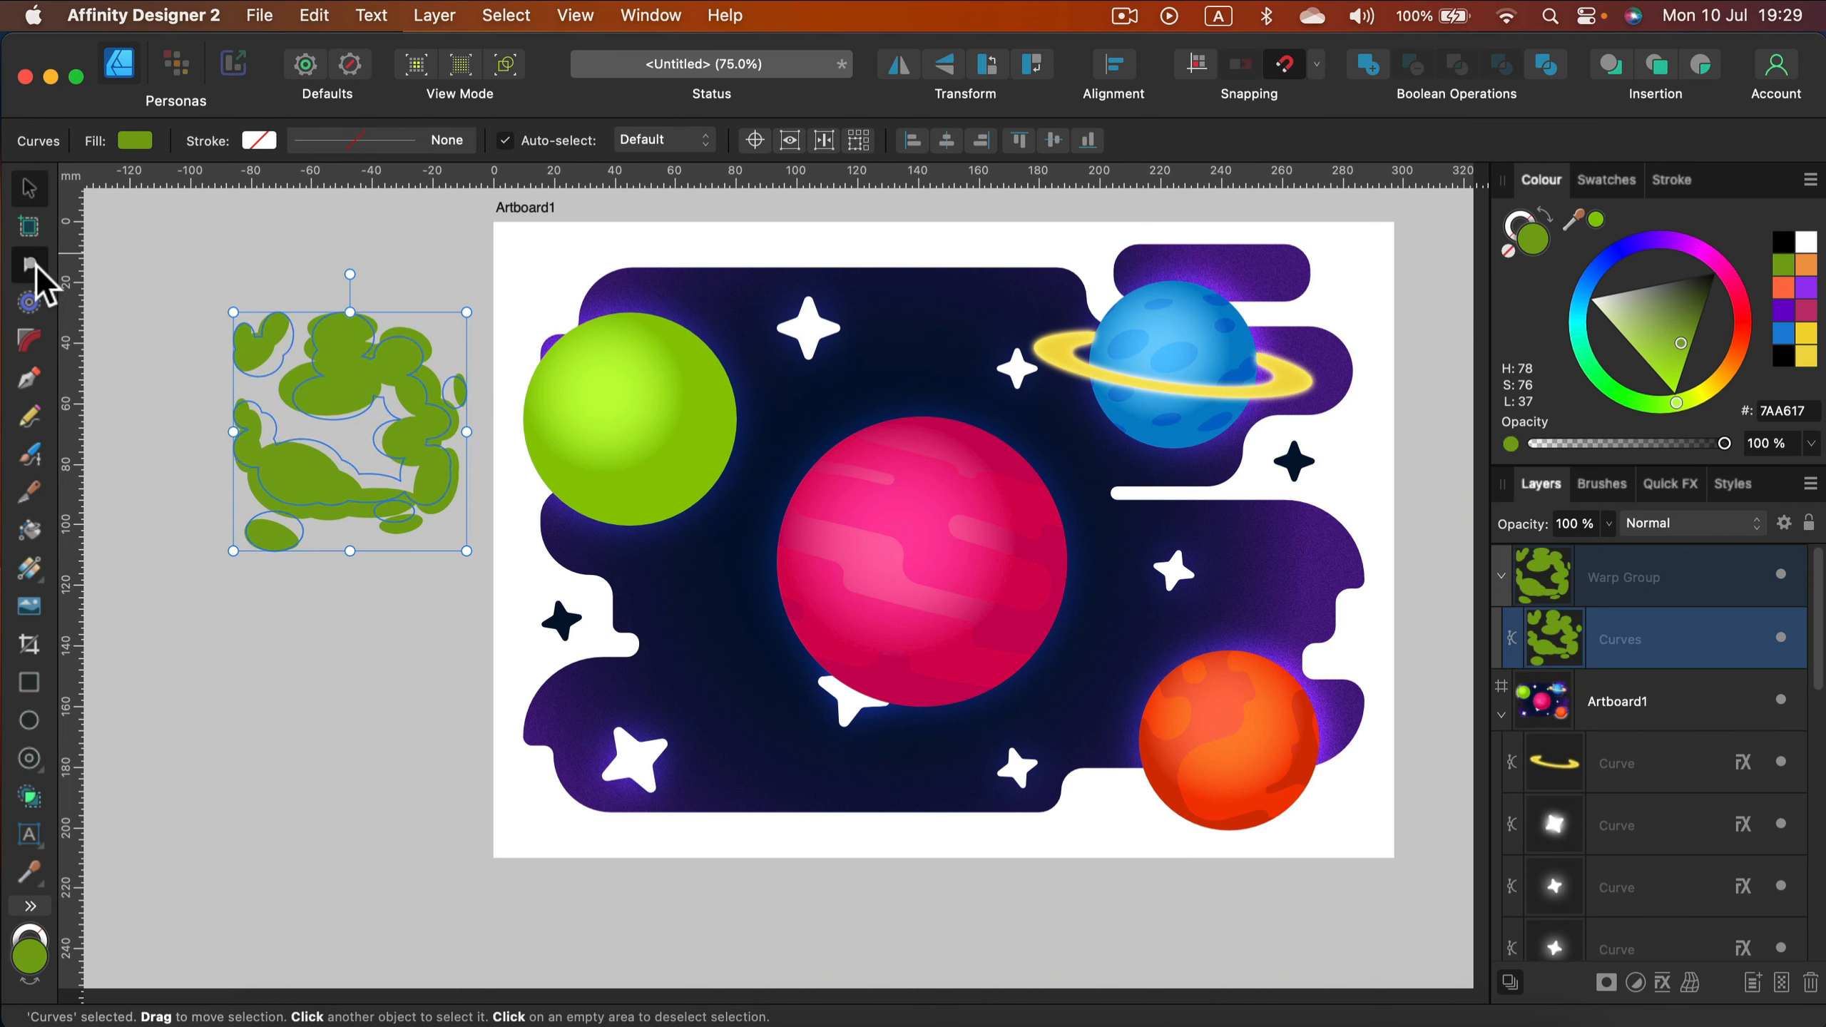
left_click(29, 266)
left_click_drag(323, 368, 473, 557)
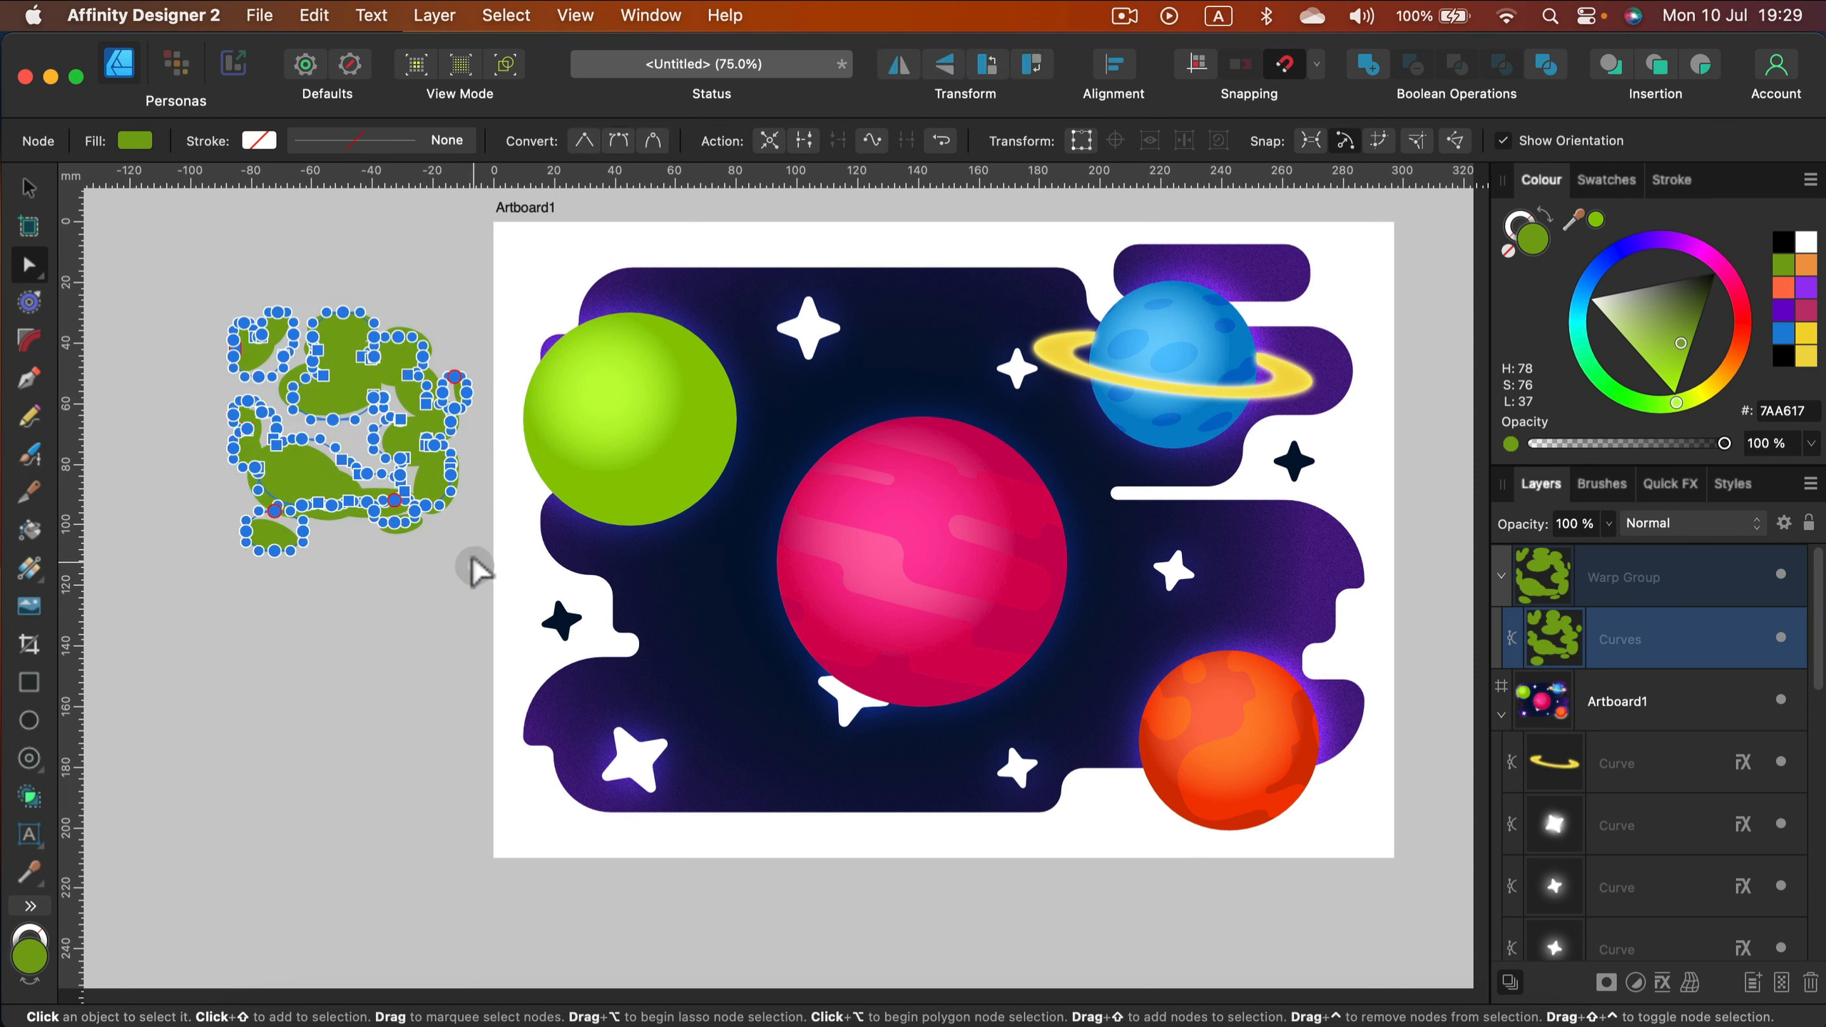
left_click(622, 140)
left_click(34, 343)
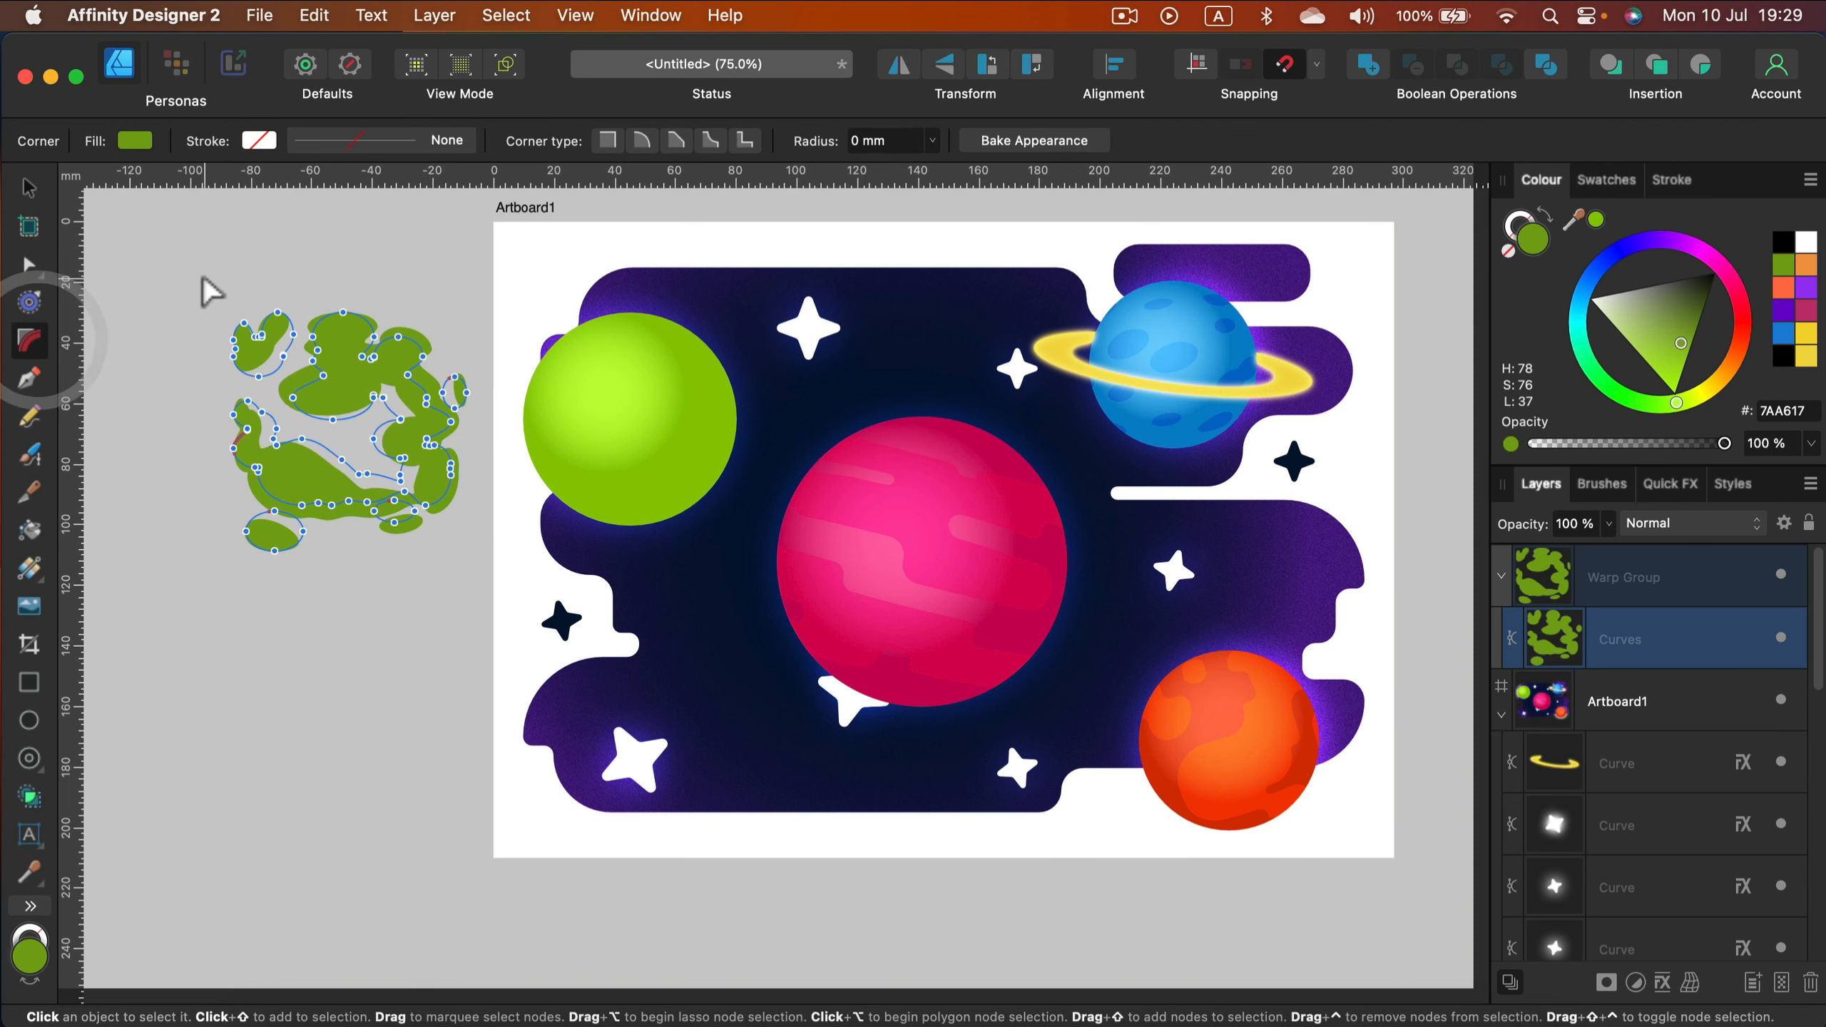
left_click_drag(203, 279, 481, 606)
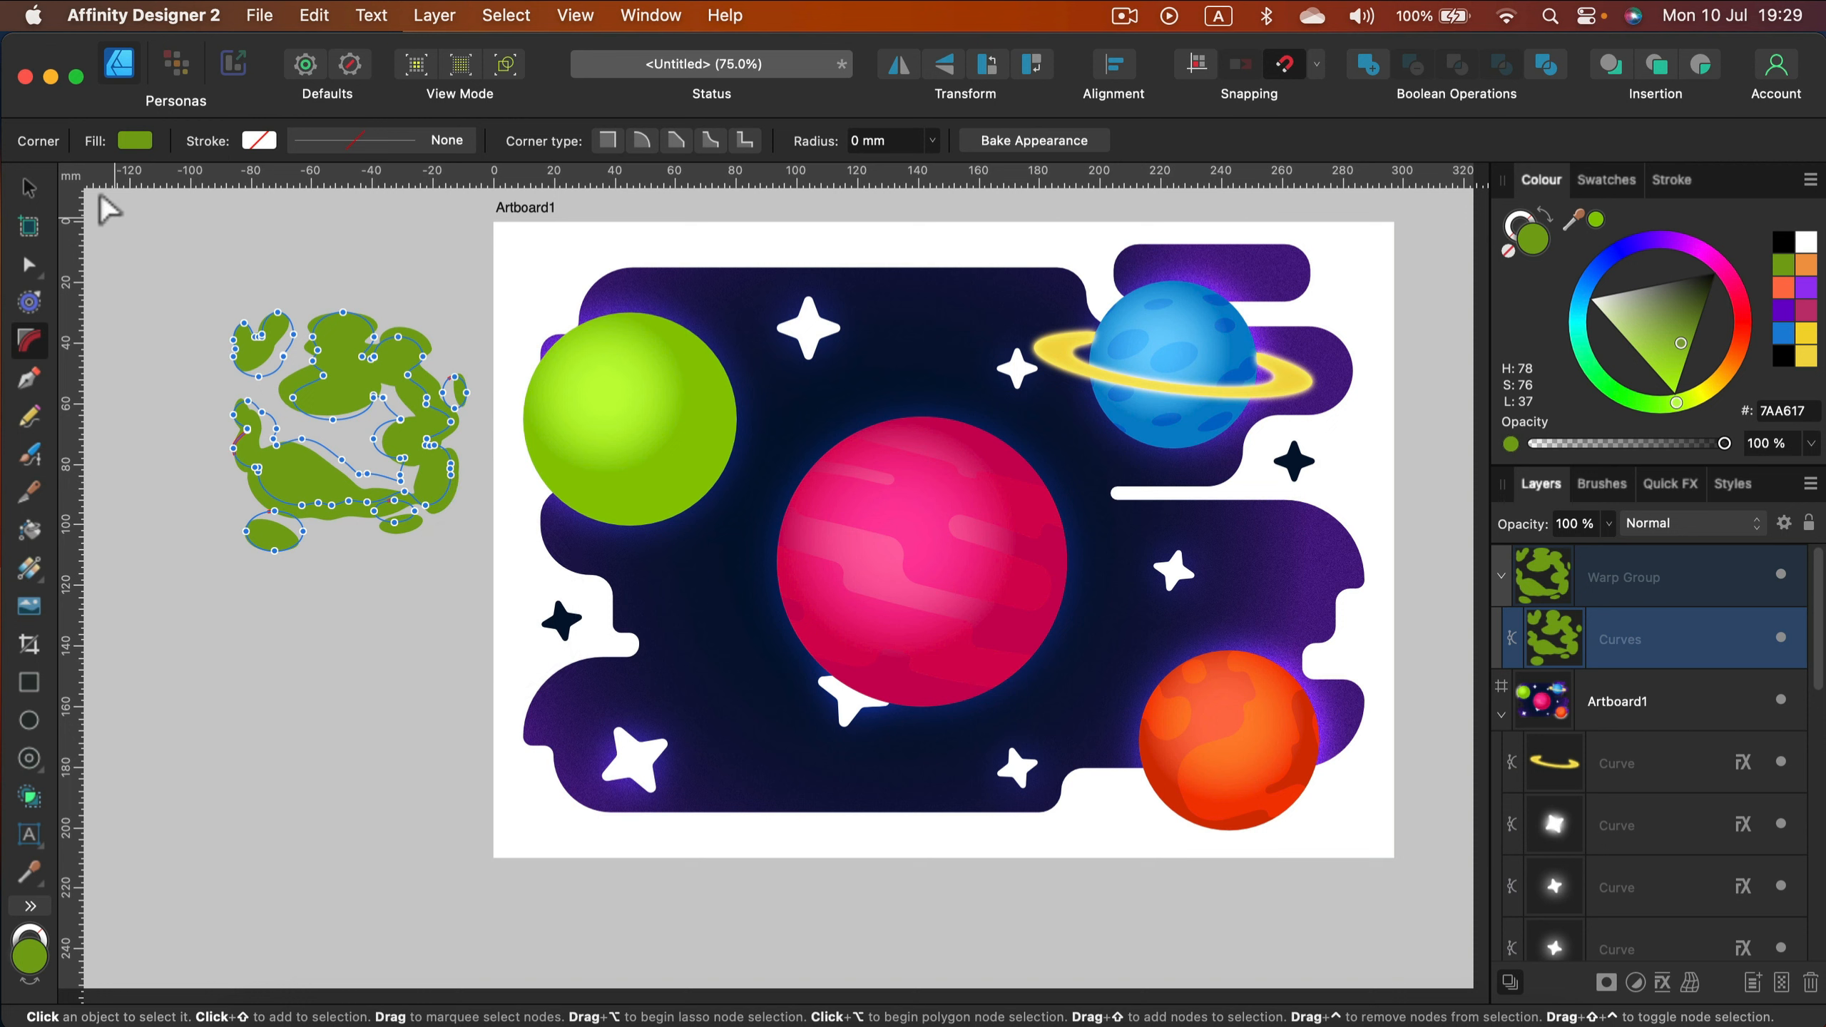
left_click(27, 186)
left_click(1705, 576)
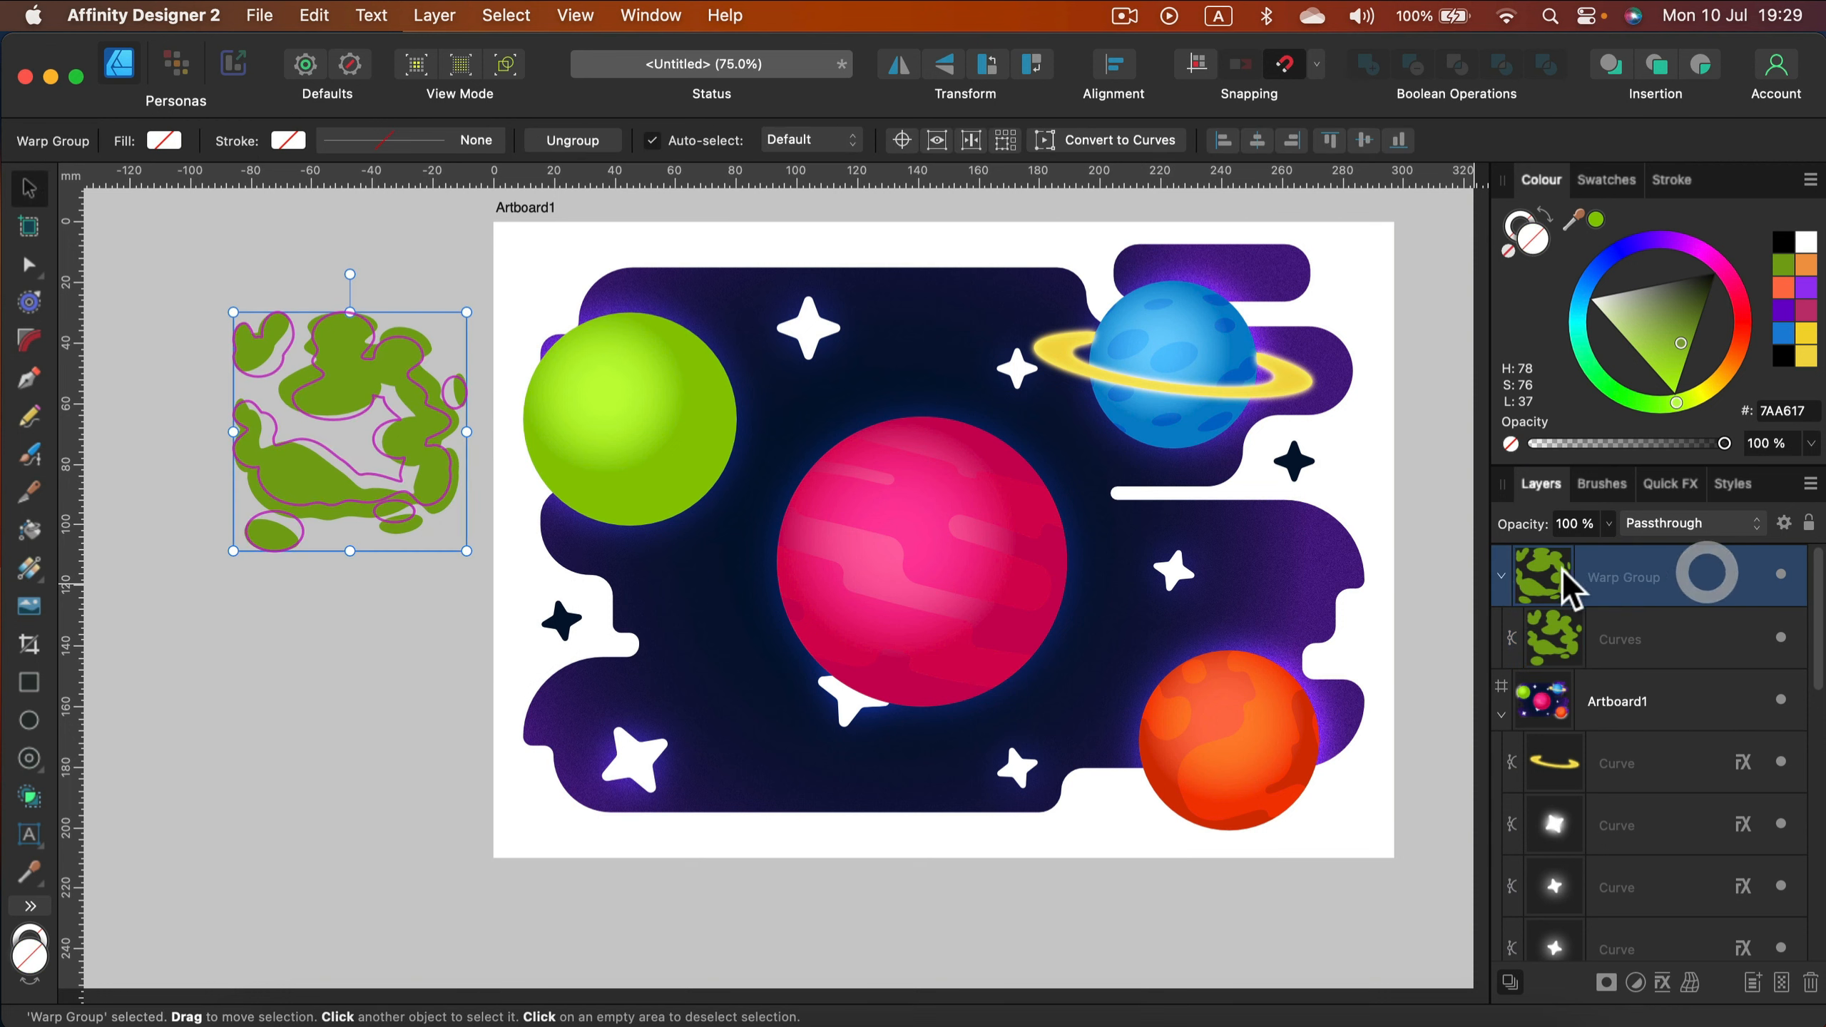
left_click(1500, 576)
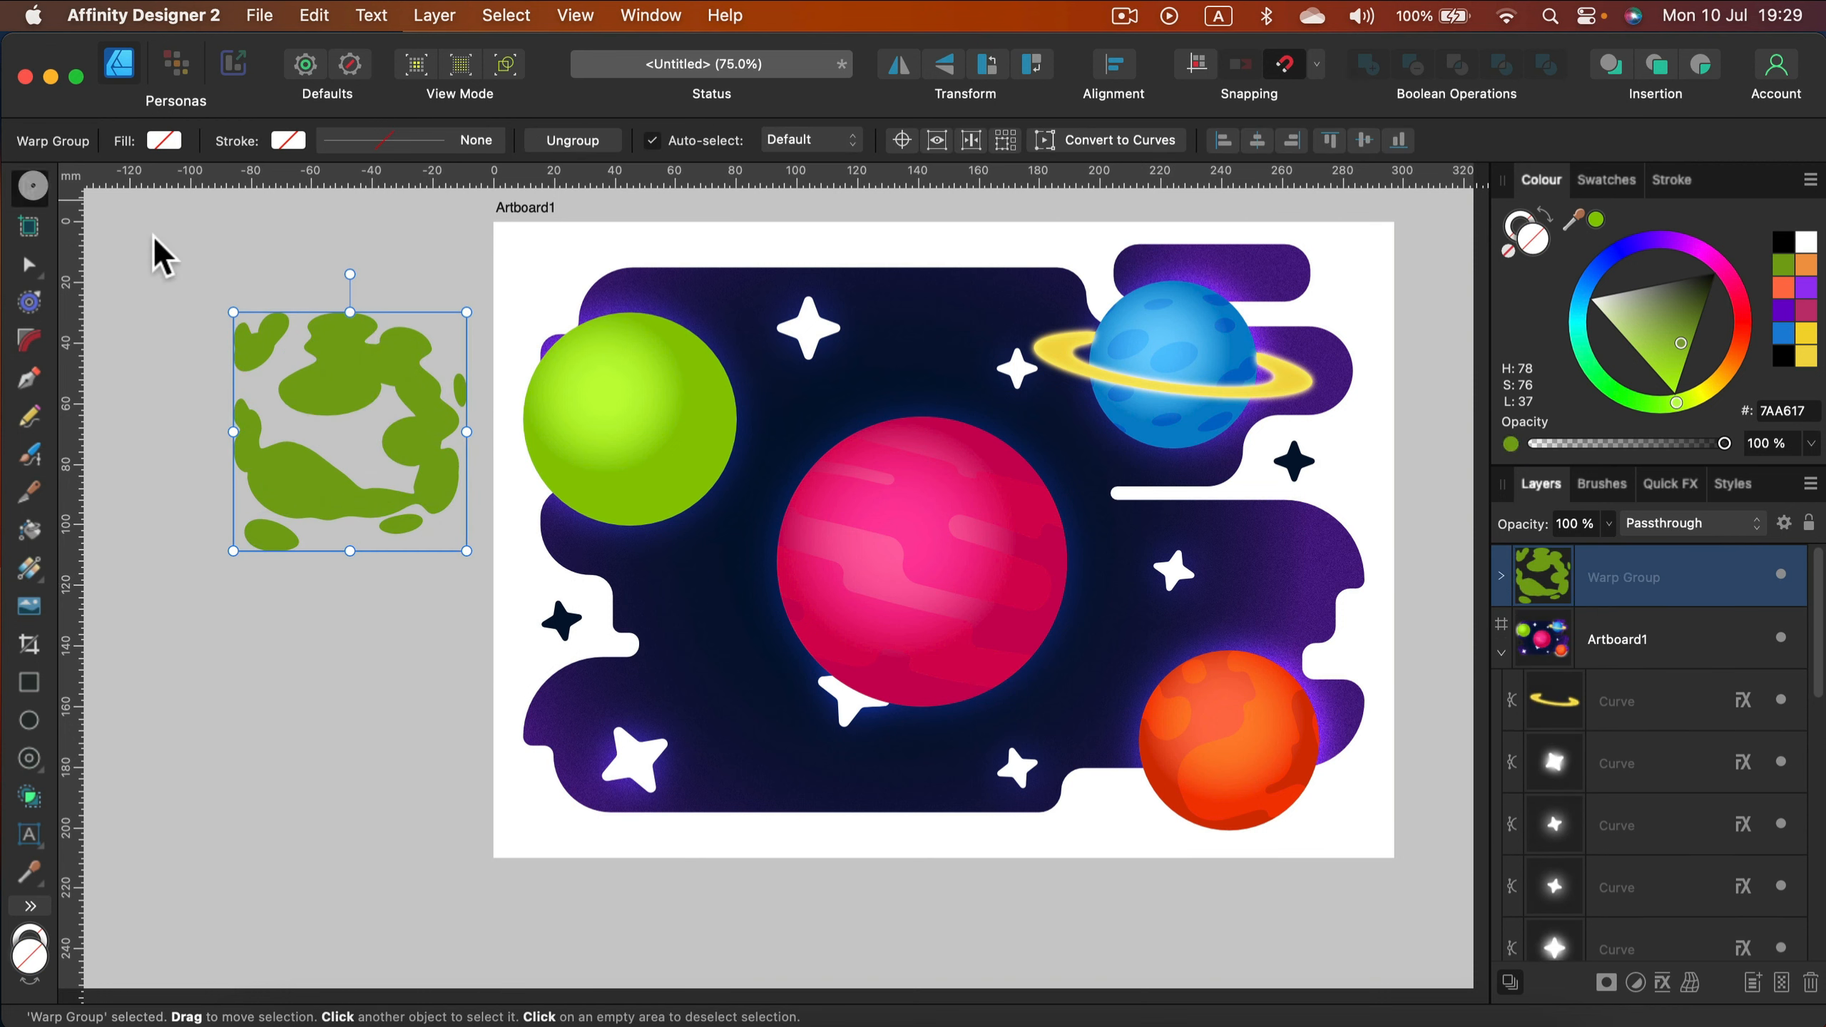
Step: Place the warped green patches over the green planet and scale them down to about 66 mm wide
left_click_drag(408, 388, 648, 364)
left_click_drag(755, 550, 734, 529)
left_click(719, 464)
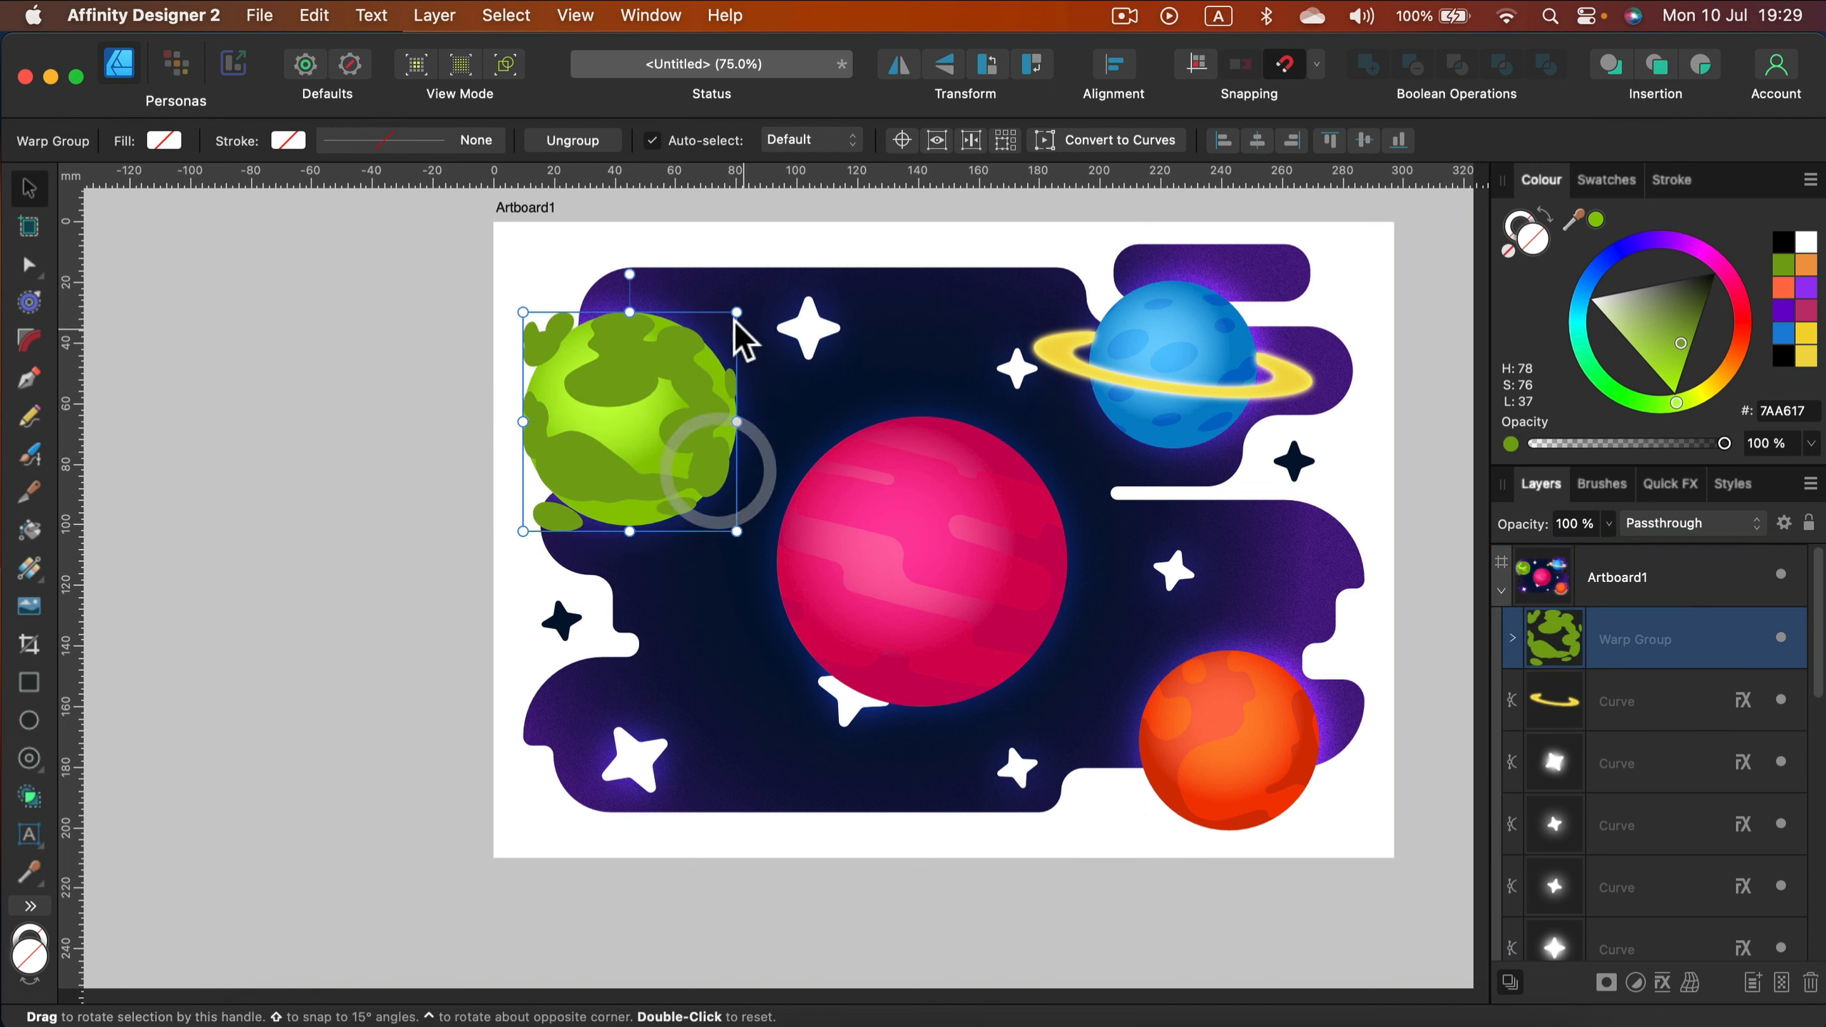
left_click_drag(736, 313, 730, 319)
left_click_drag(636, 374, 644, 368)
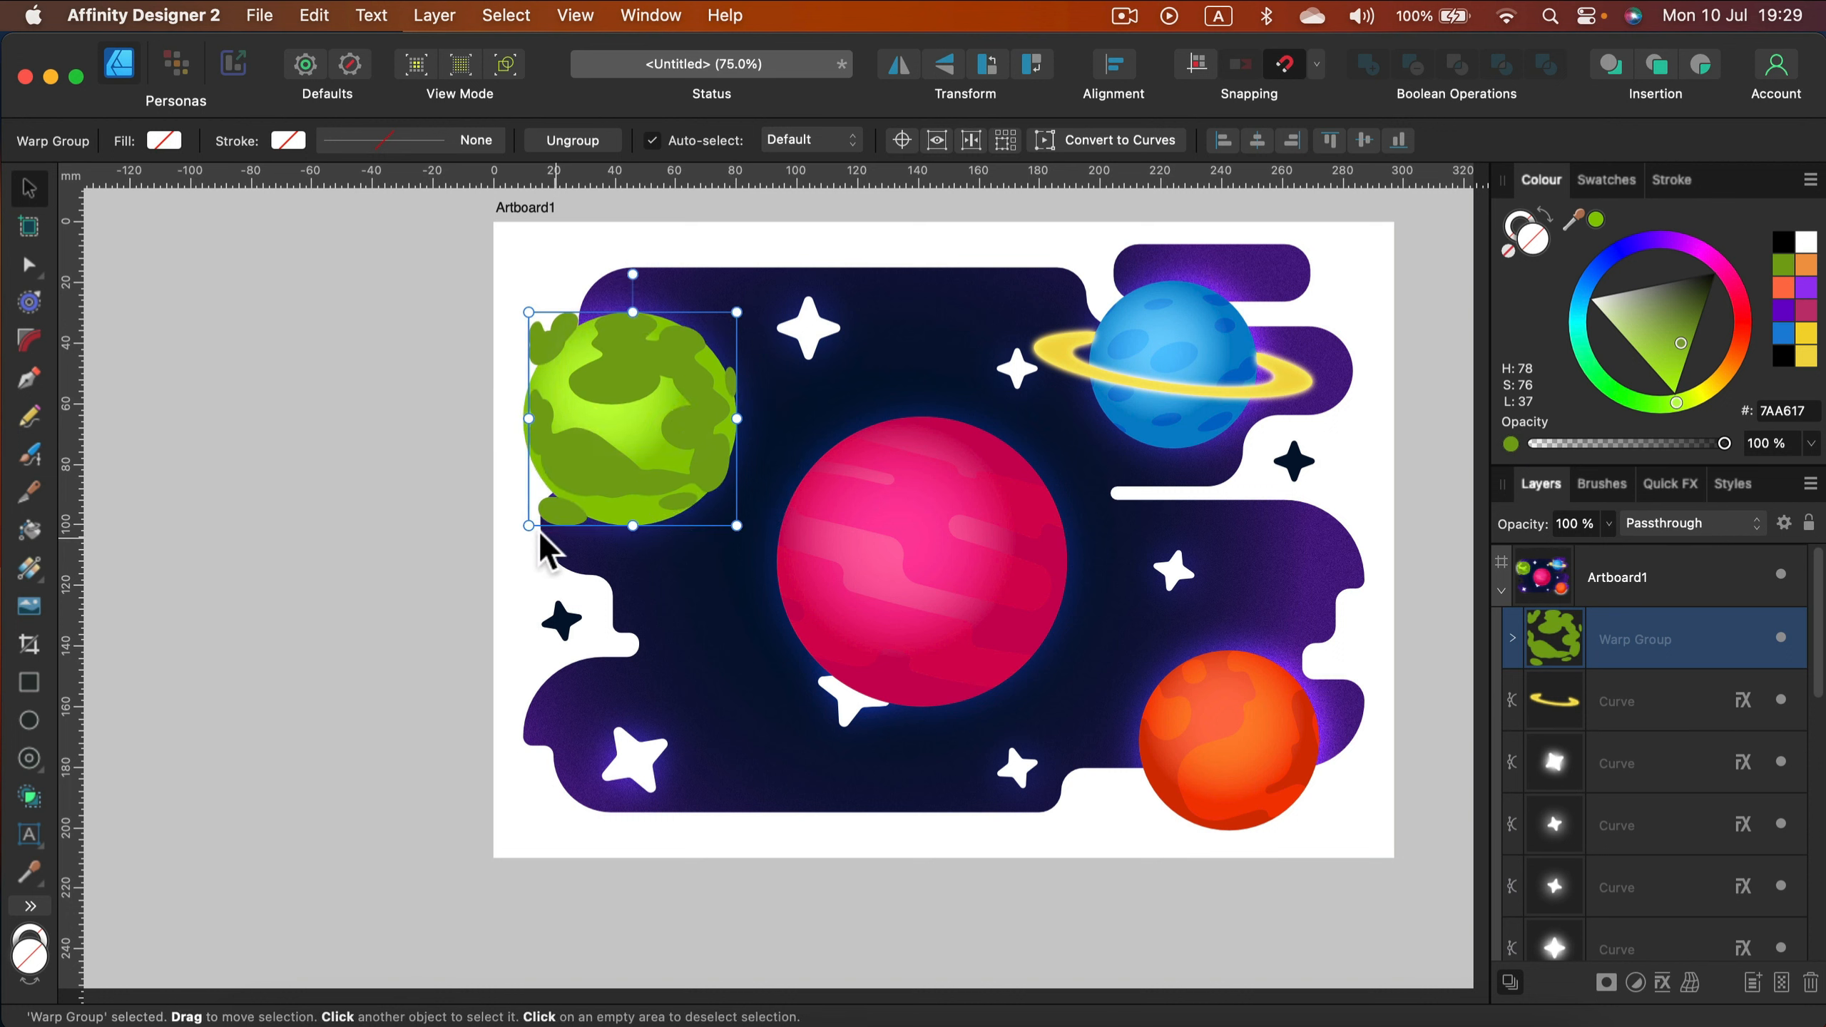
left_click_drag(529, 525, 537, 517)
left_click_drag(602, 459, 596, 458)
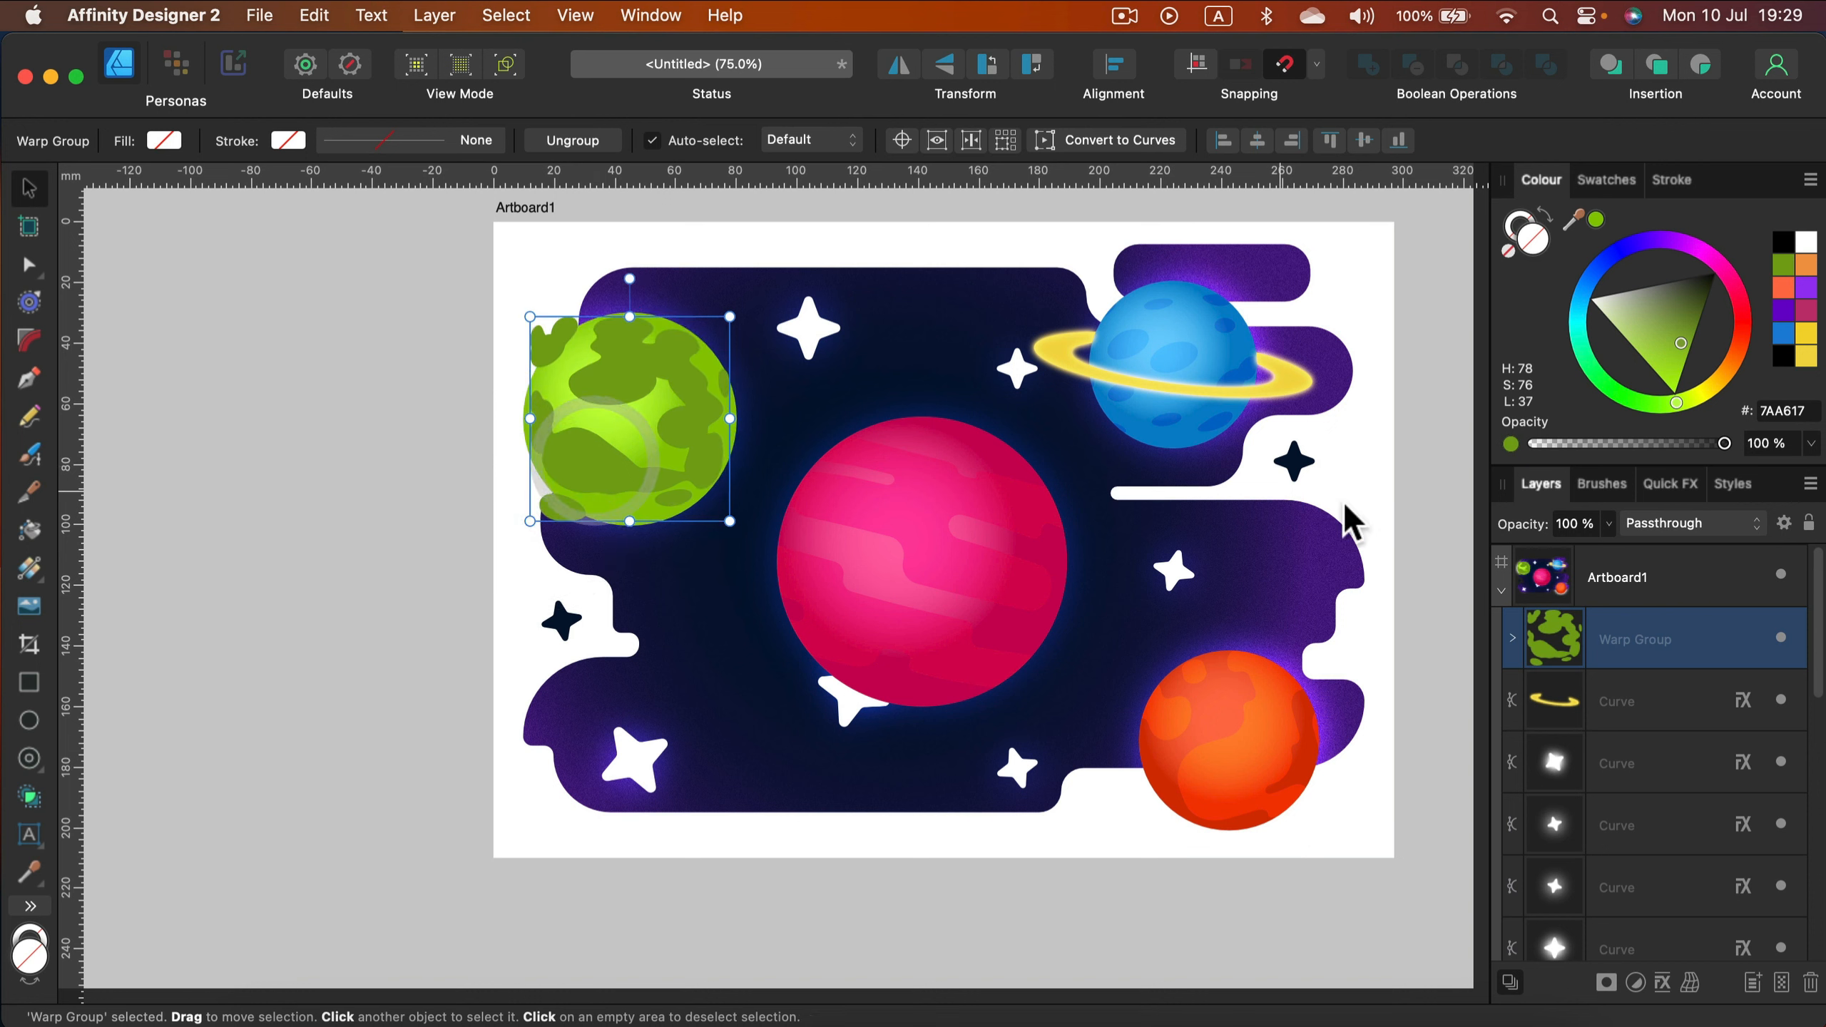
Step: Nest the warped green patches inside the green planet so they are clipped to its outline
left_click_drag(1698, 633, 1694, 710)
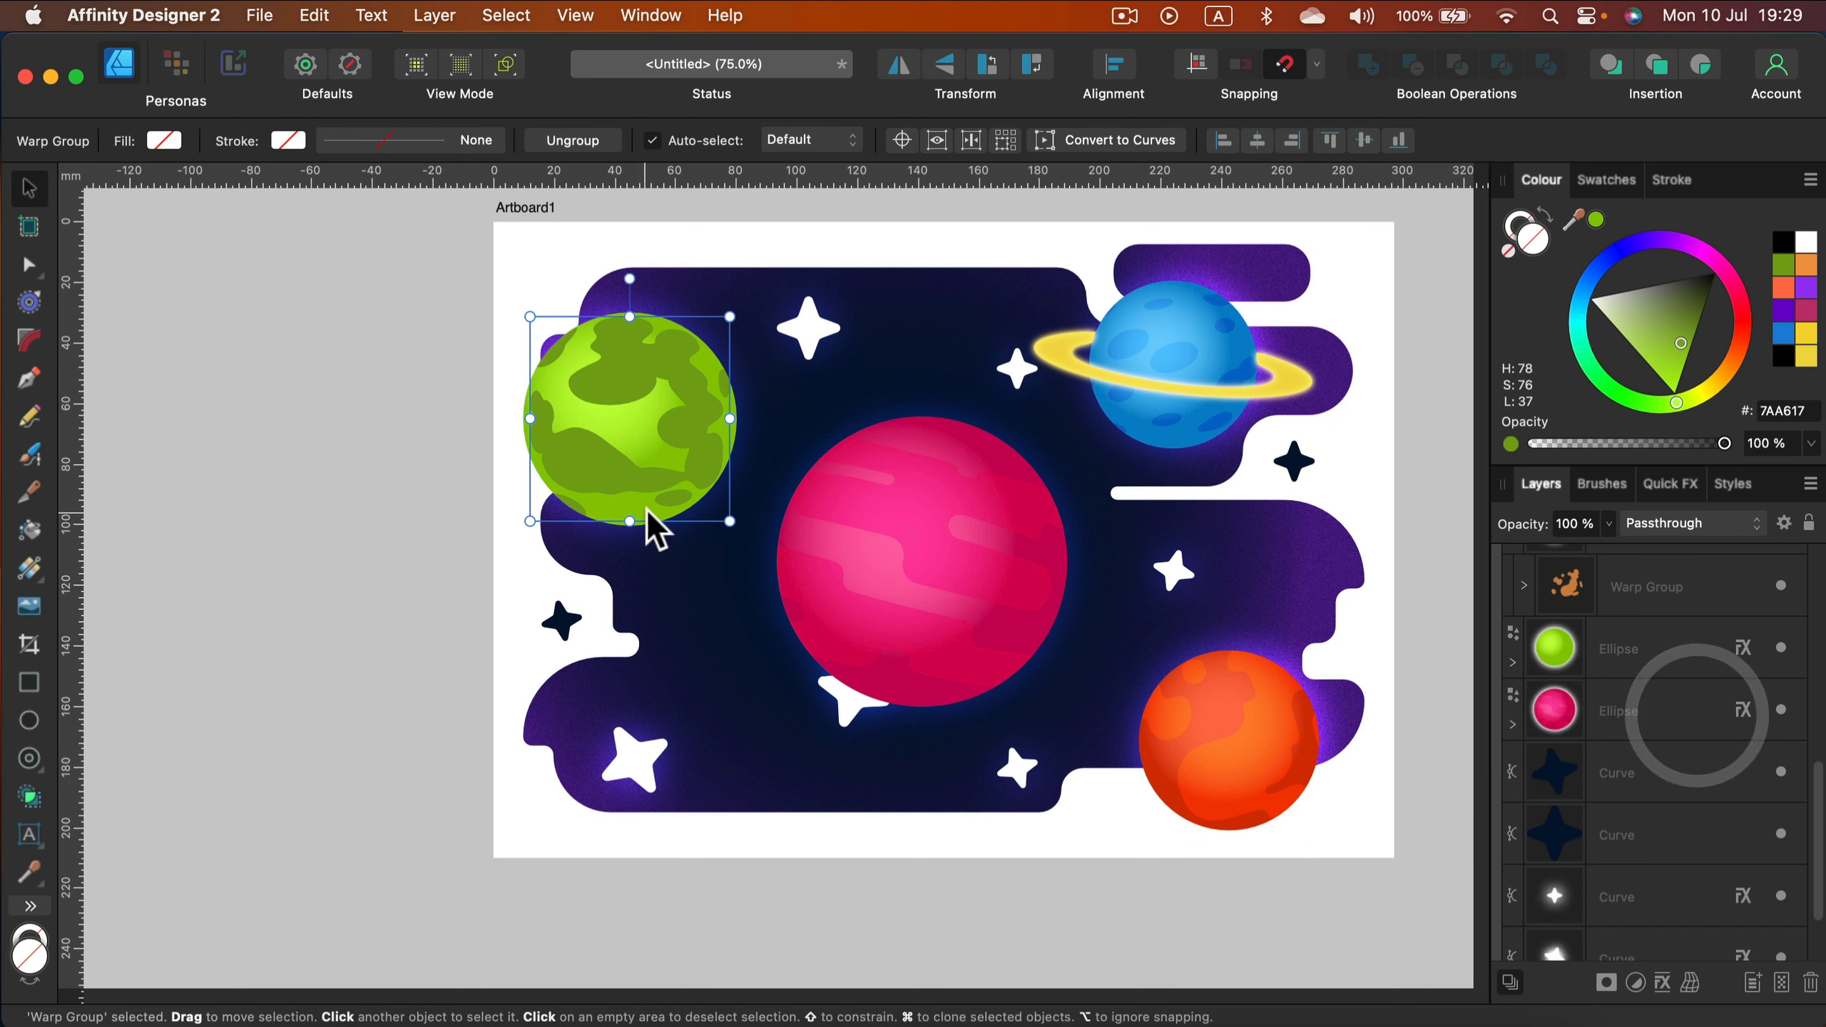
left_click(1513, 661)
left_click(1672, 719)
Step: Set the green planet's patches to Multiply blend mode at 34 % opacity
left_click(1683, 512)
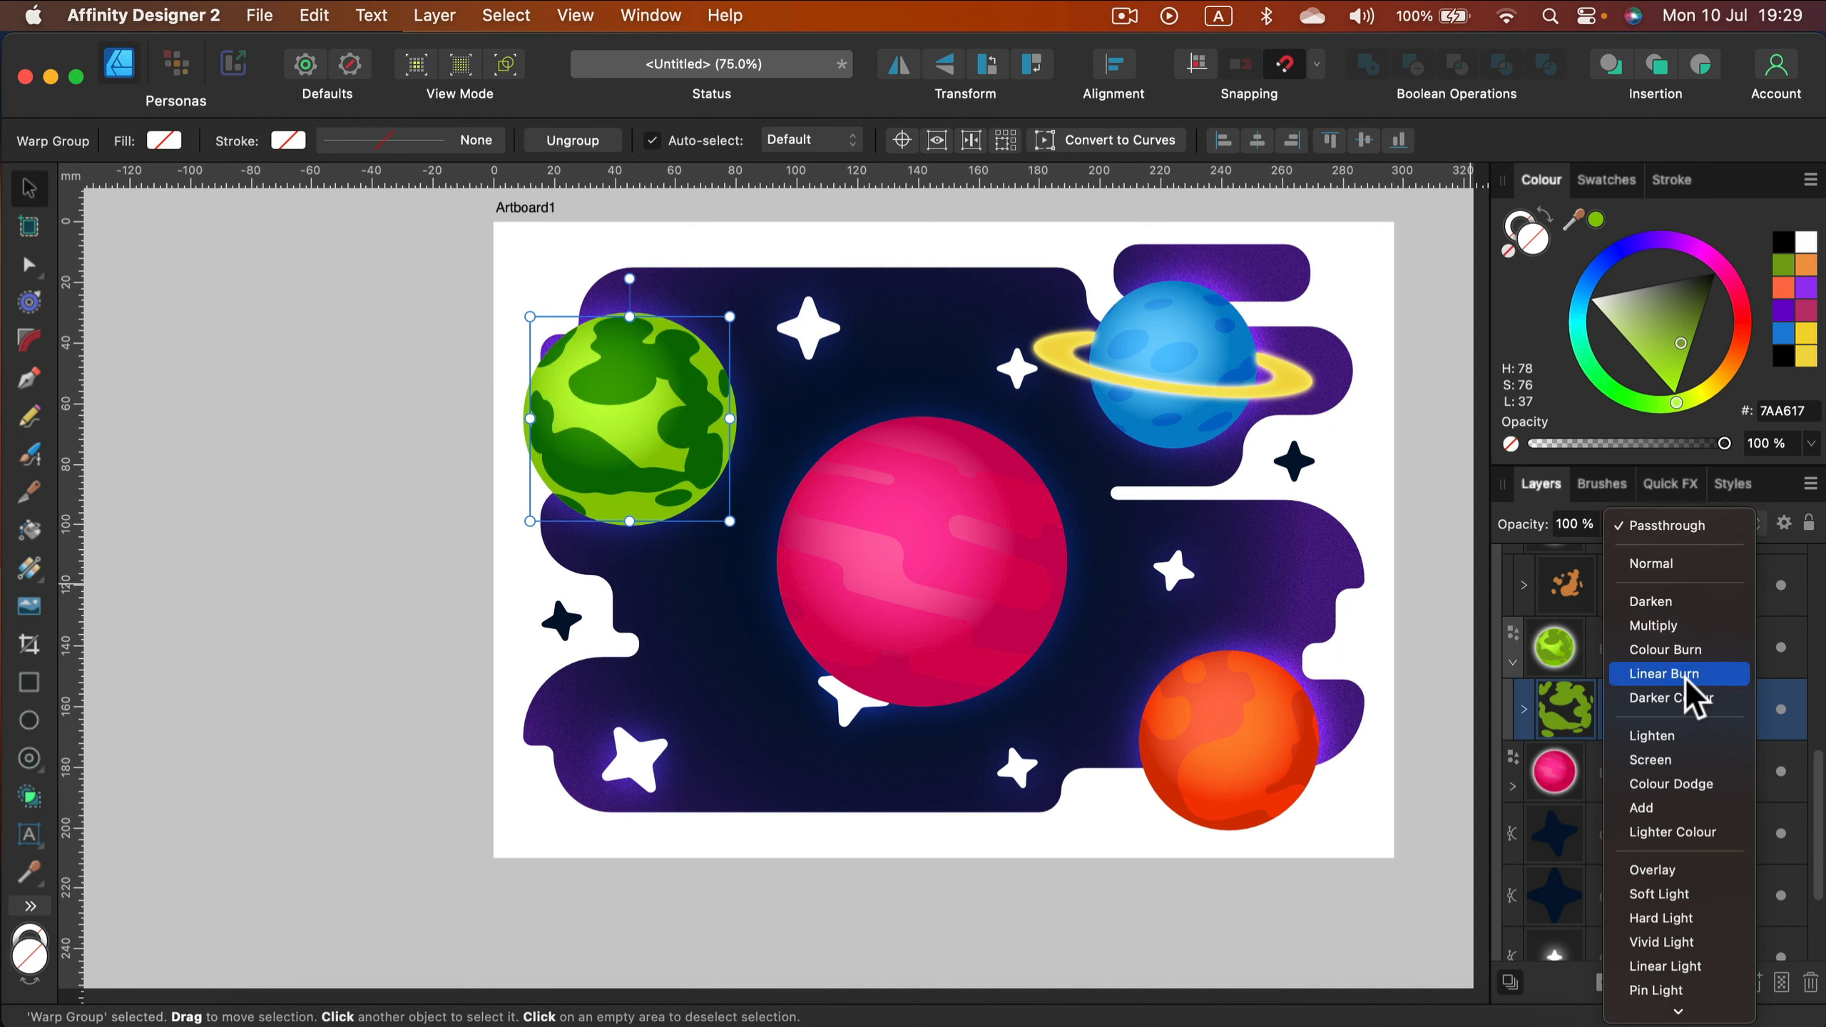
left_click(1686, 625)
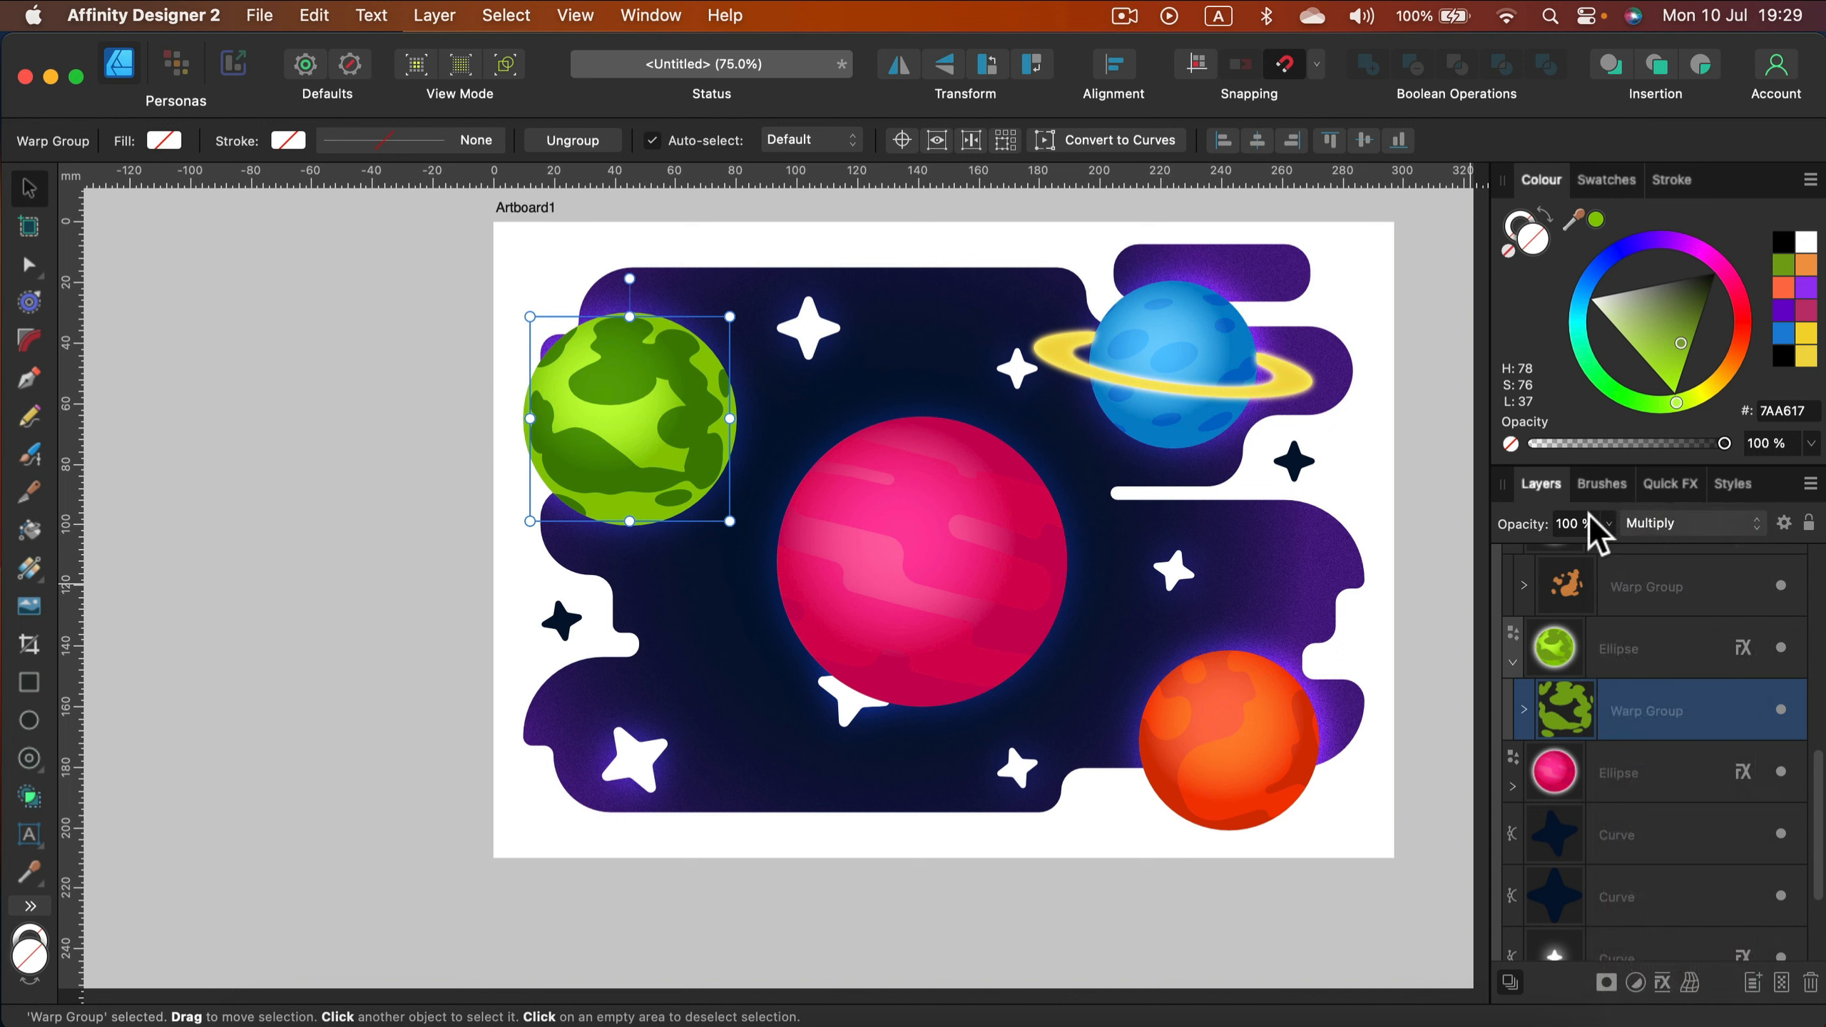
left_click_drag(1609, 522, 1469, 548)
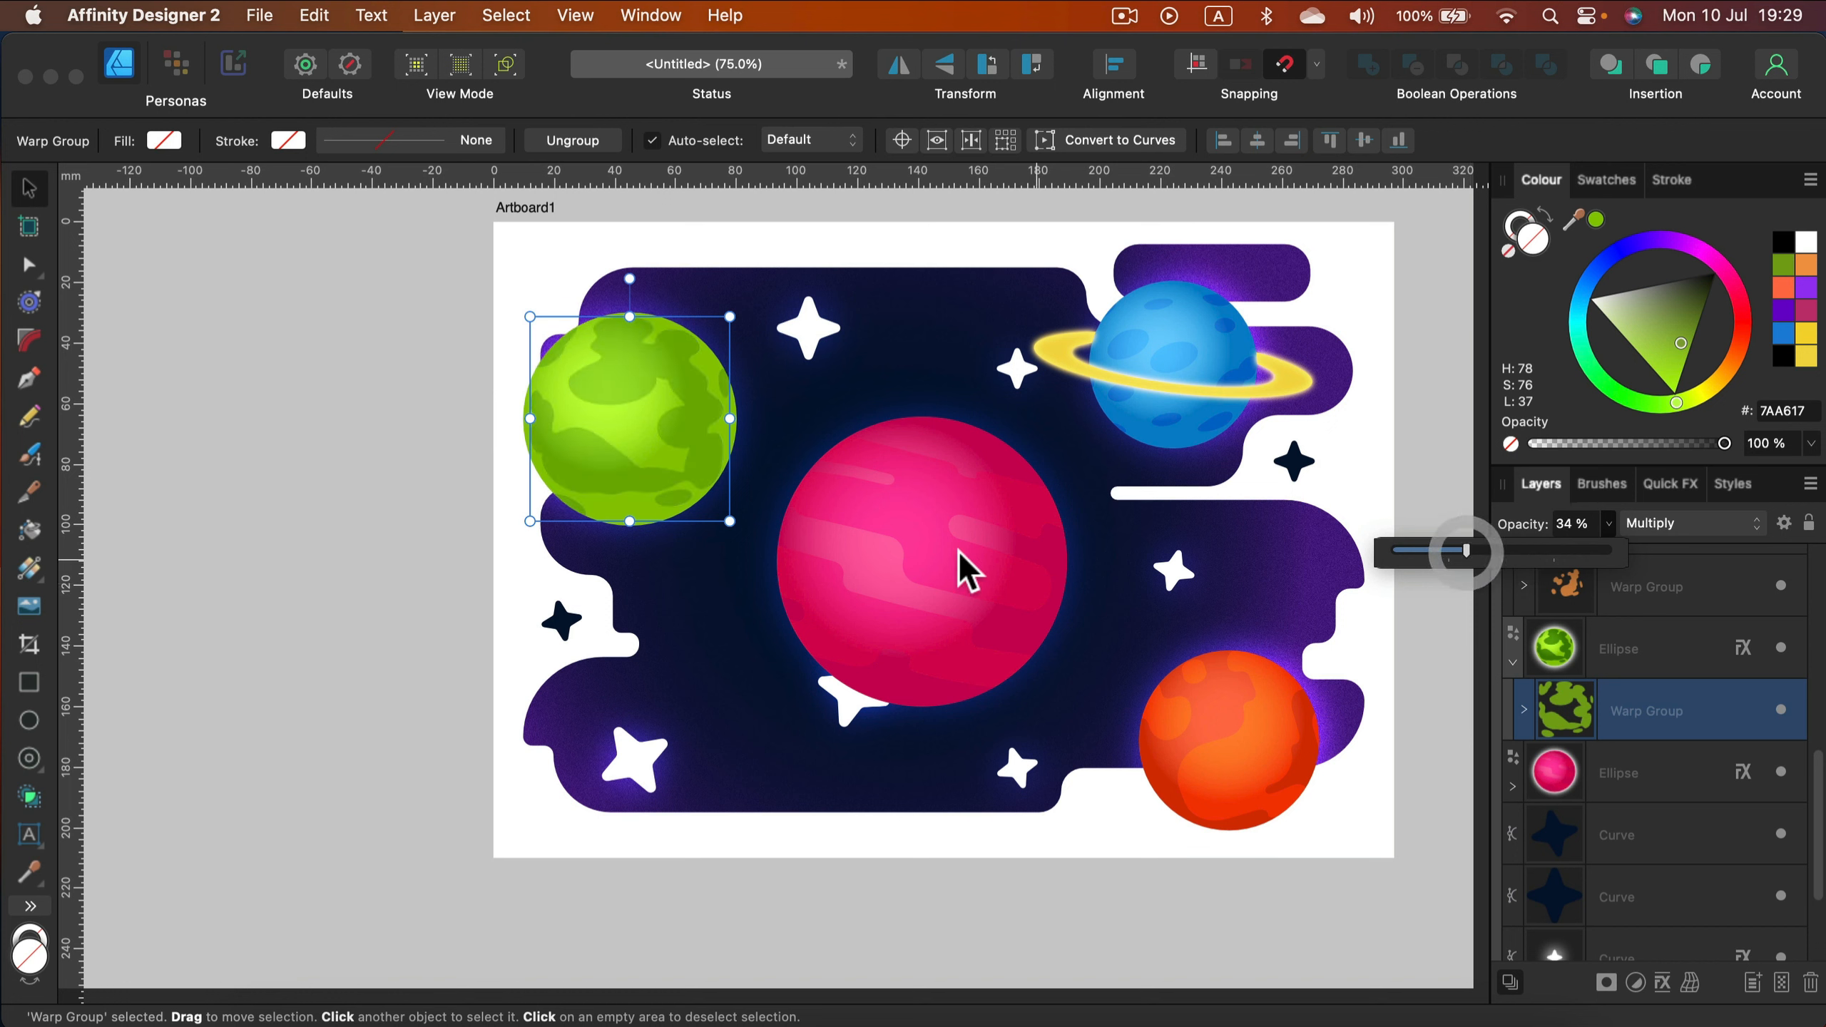
left_click(323, 487)
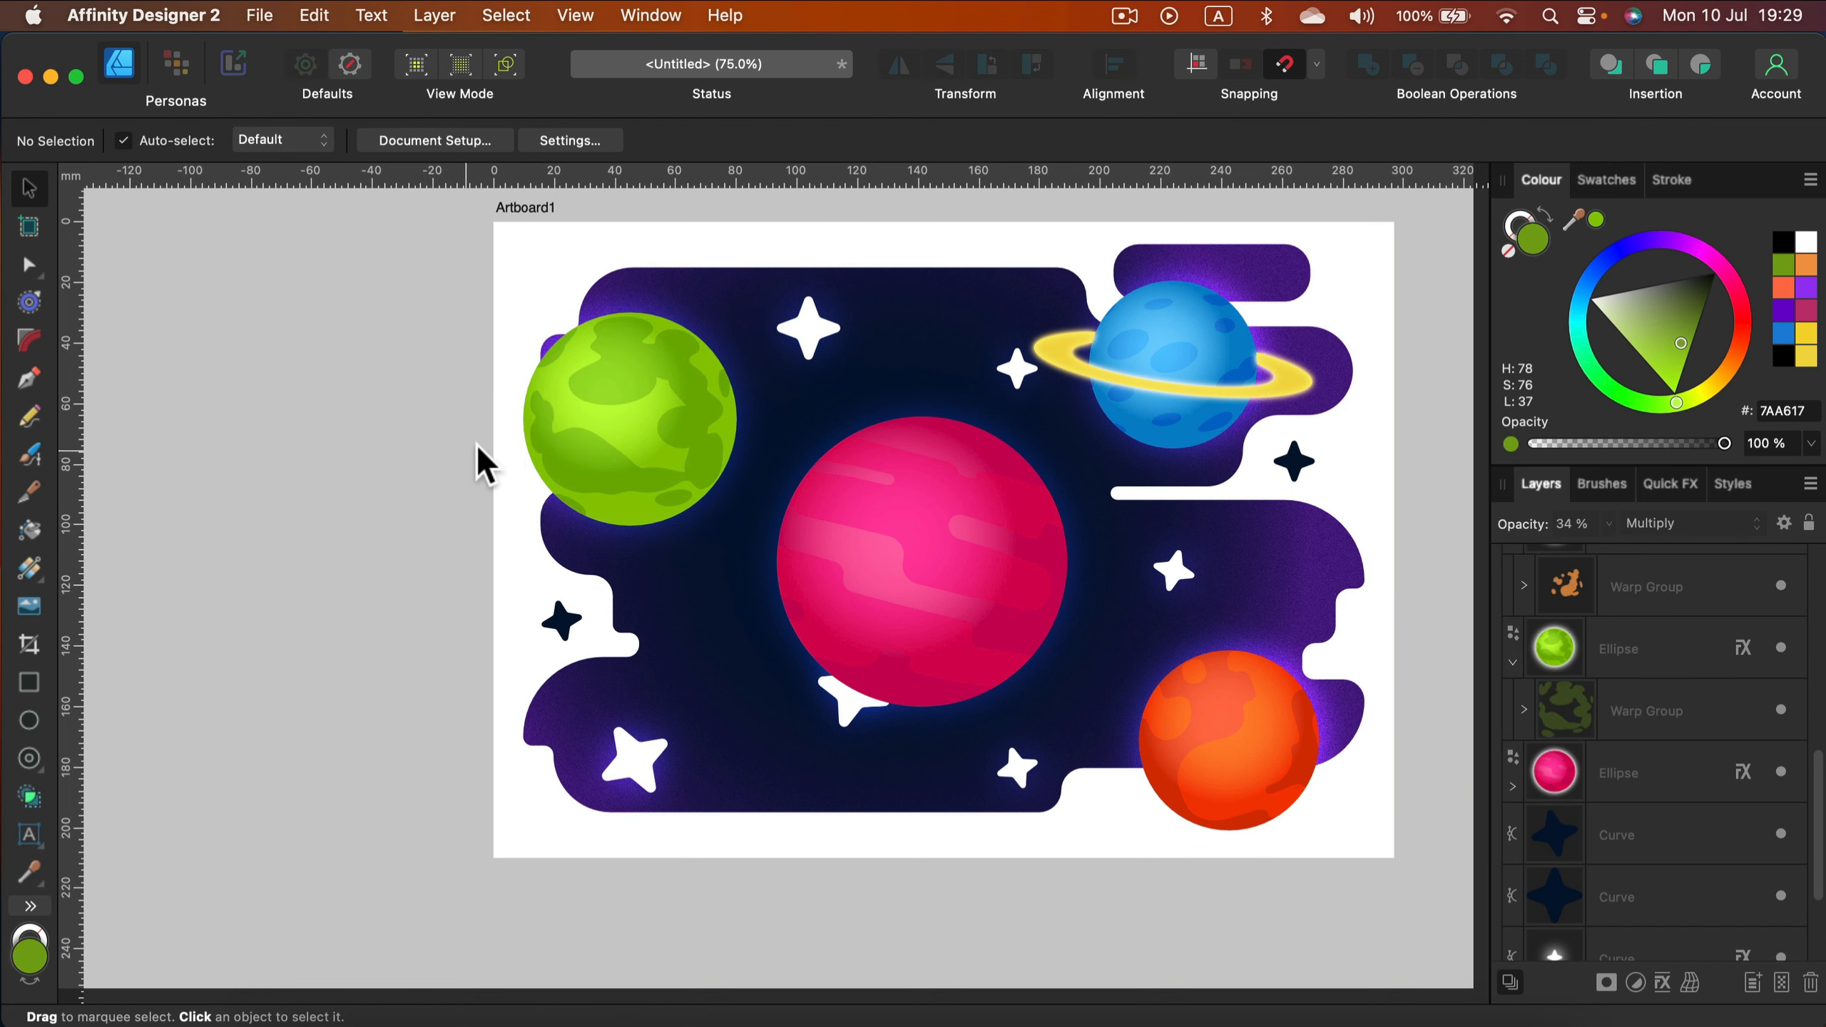
Step: Recolour the two dark stars outside the backdrop to deep purple #1E1056, sampled from the backdrop
scroll(919, 519, "down", 2)
scroll(915, 522, "down", 5)
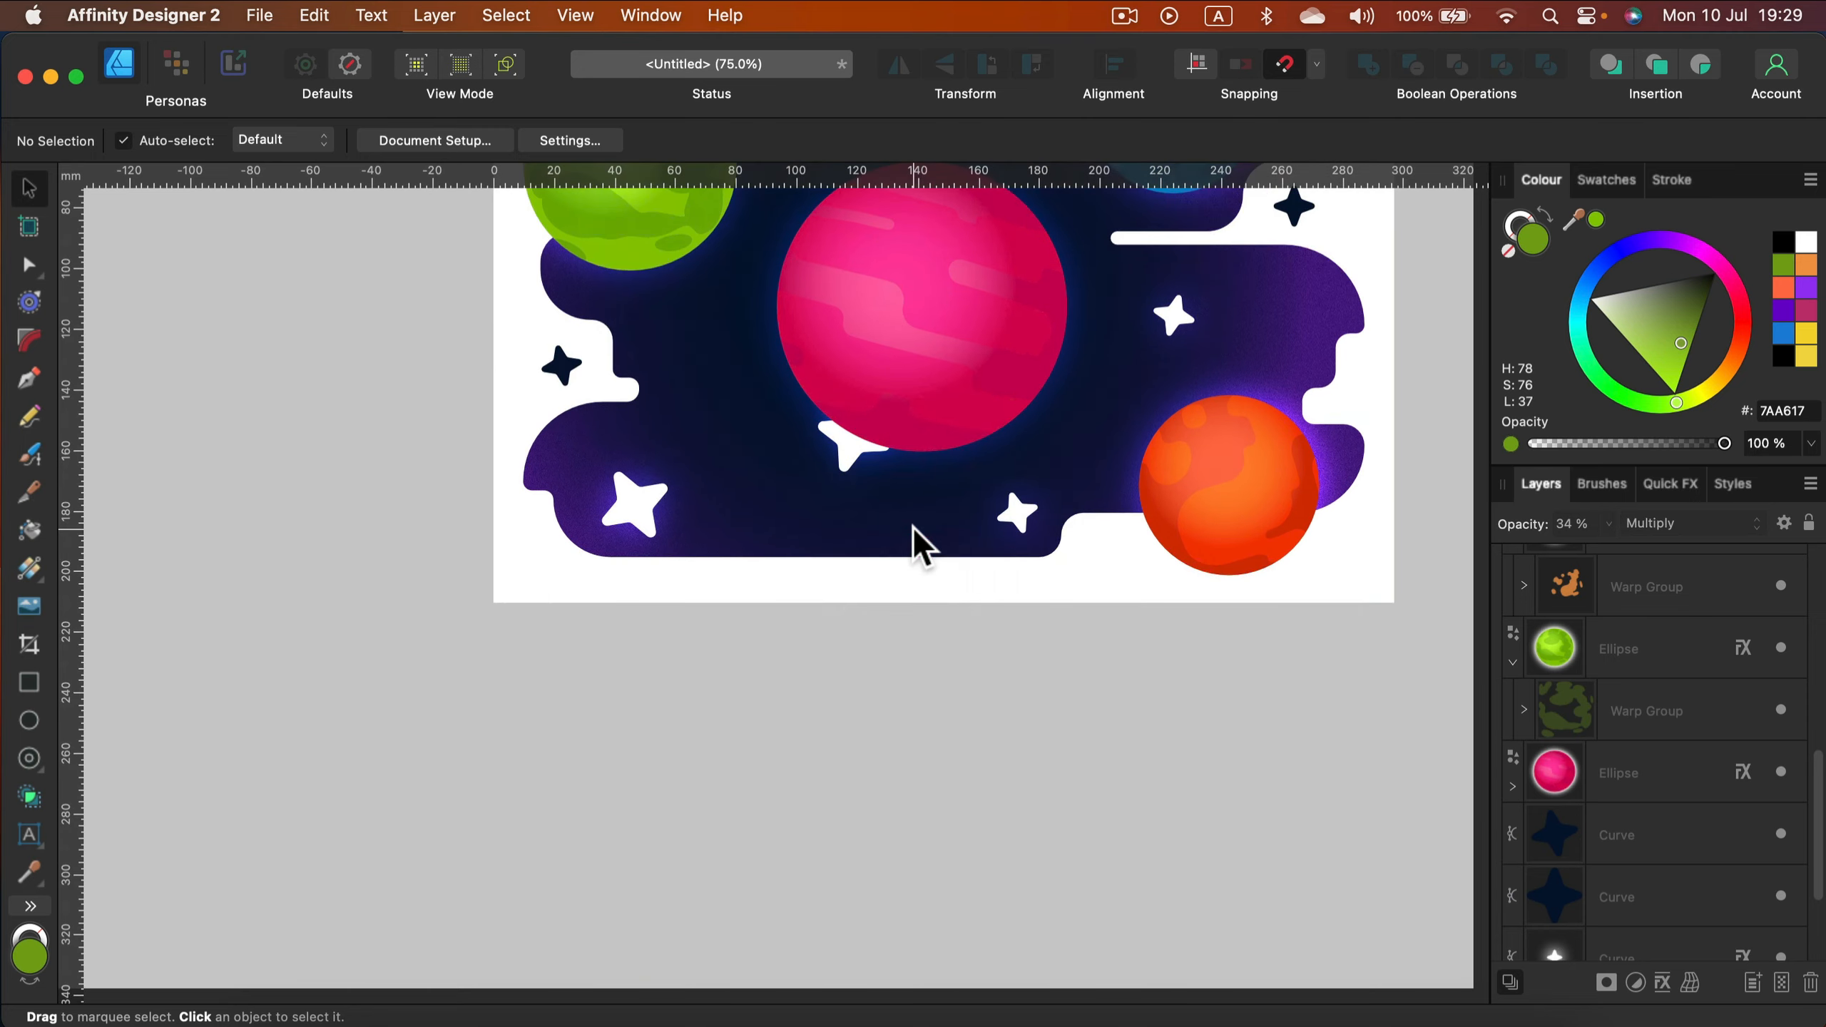
scroll(777, 553, "up", 8)
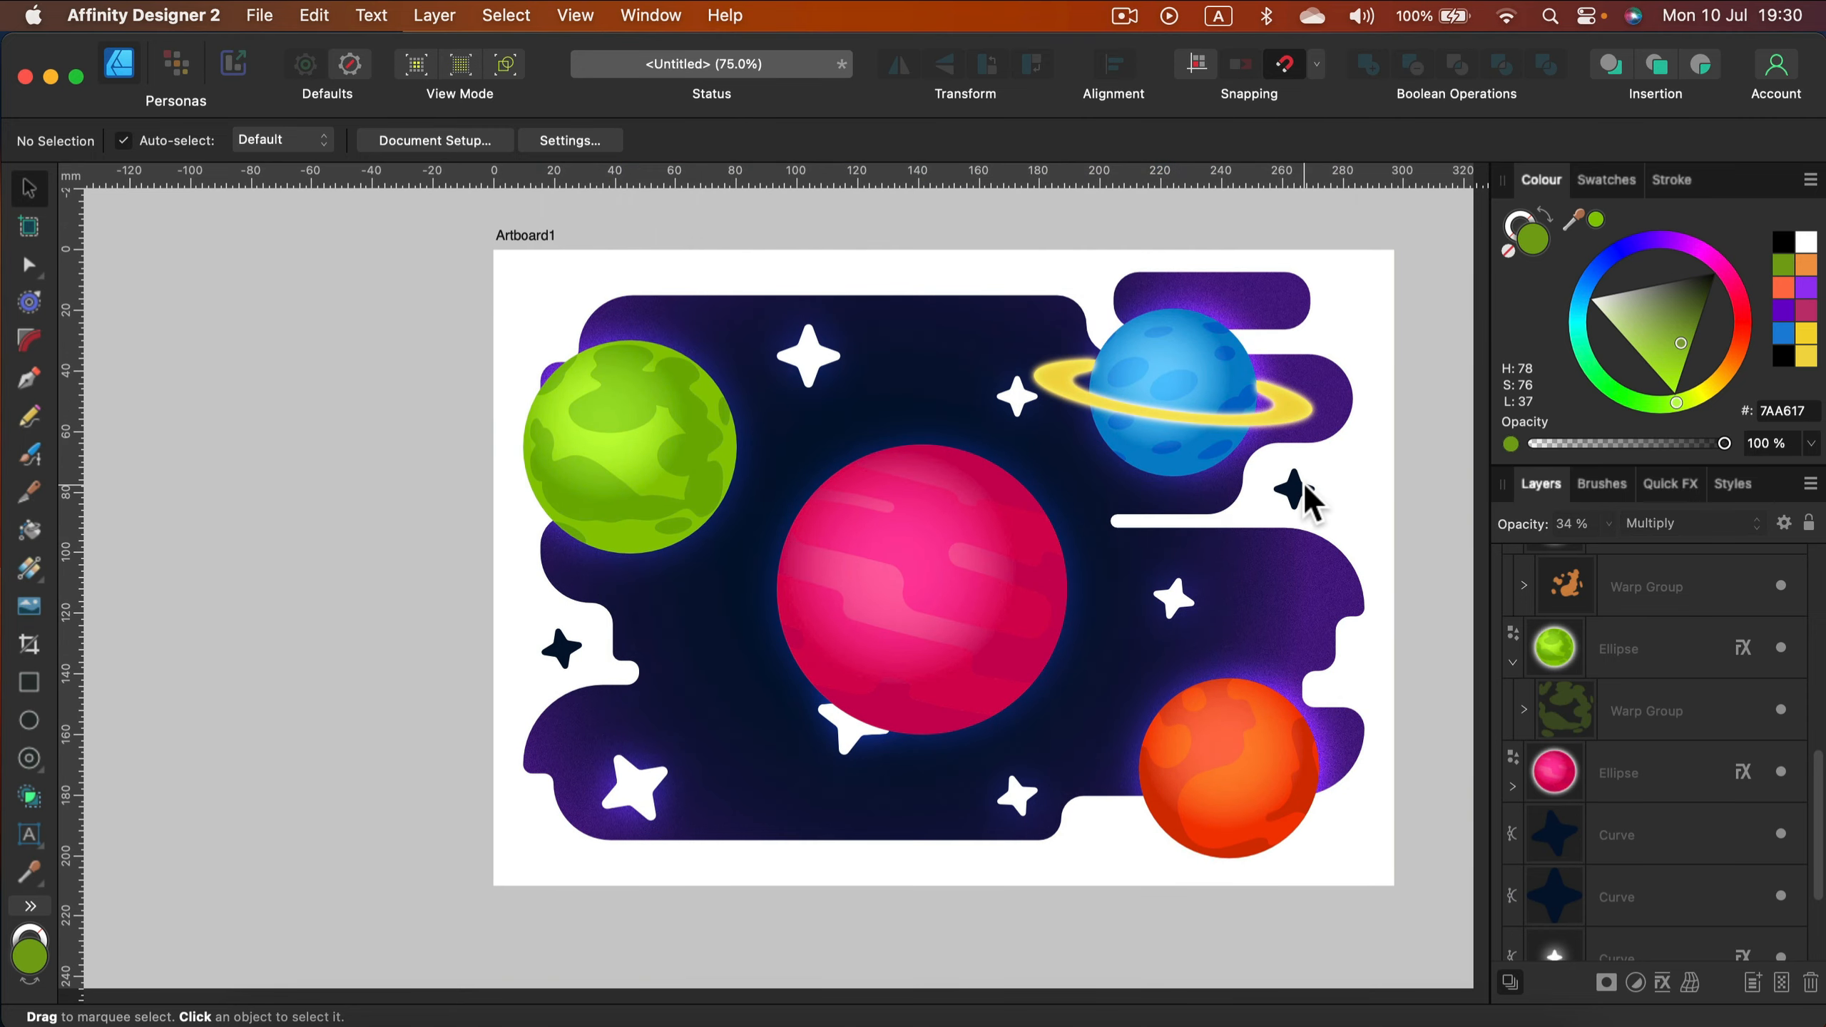
left_click(1296, 490)
left_click(563, 649, "shift")
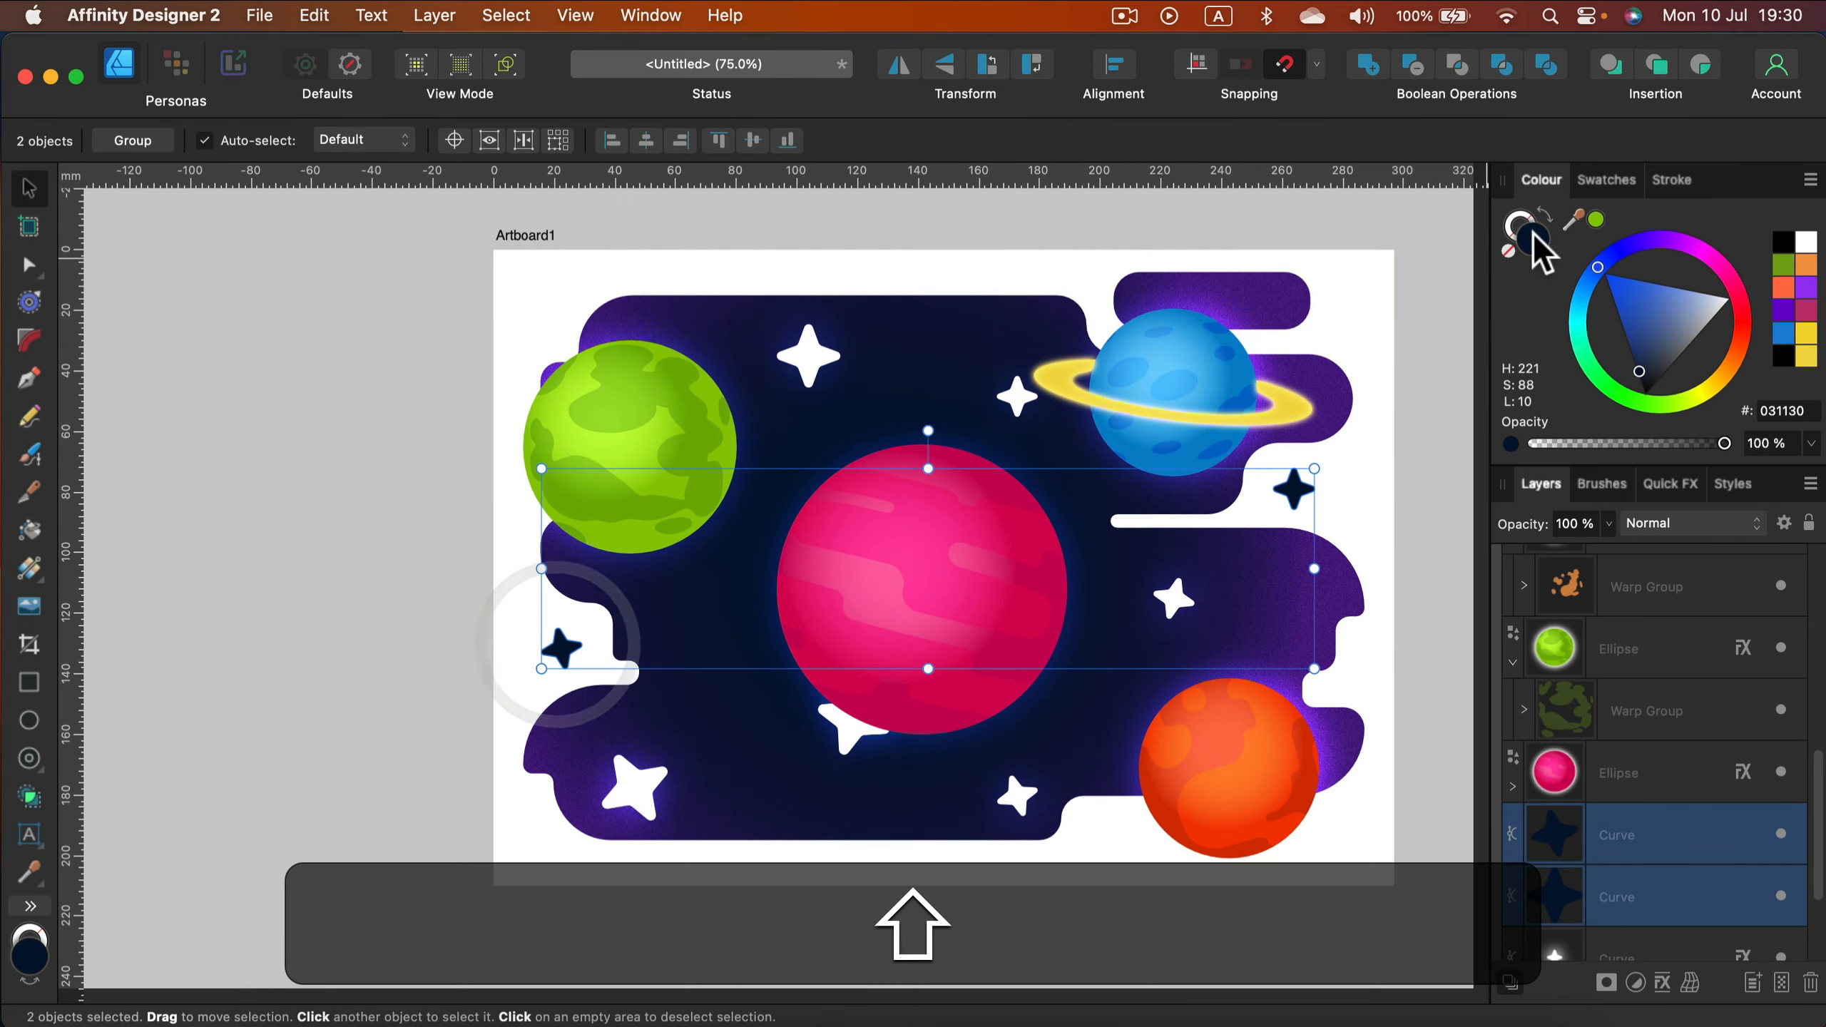
left_click_drag(1574, 220, 1224, 488)
left_click(1596, 218)
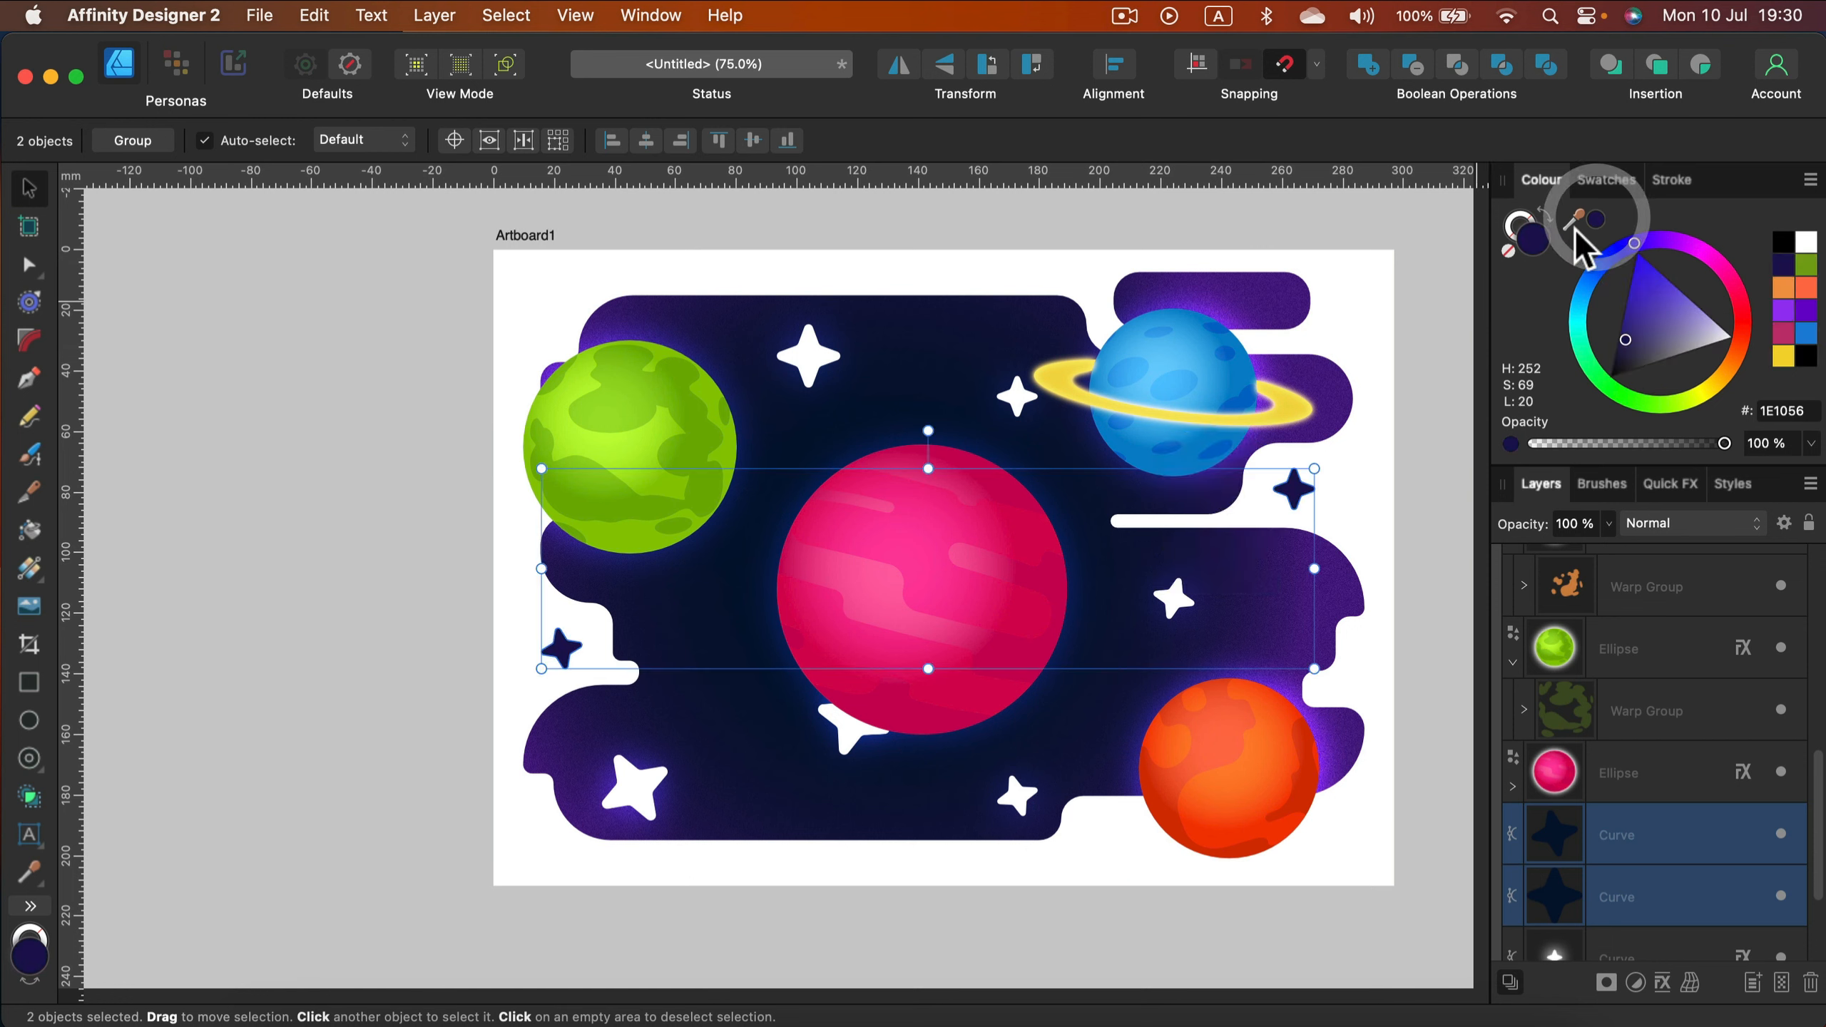
left_click(1345, 320)
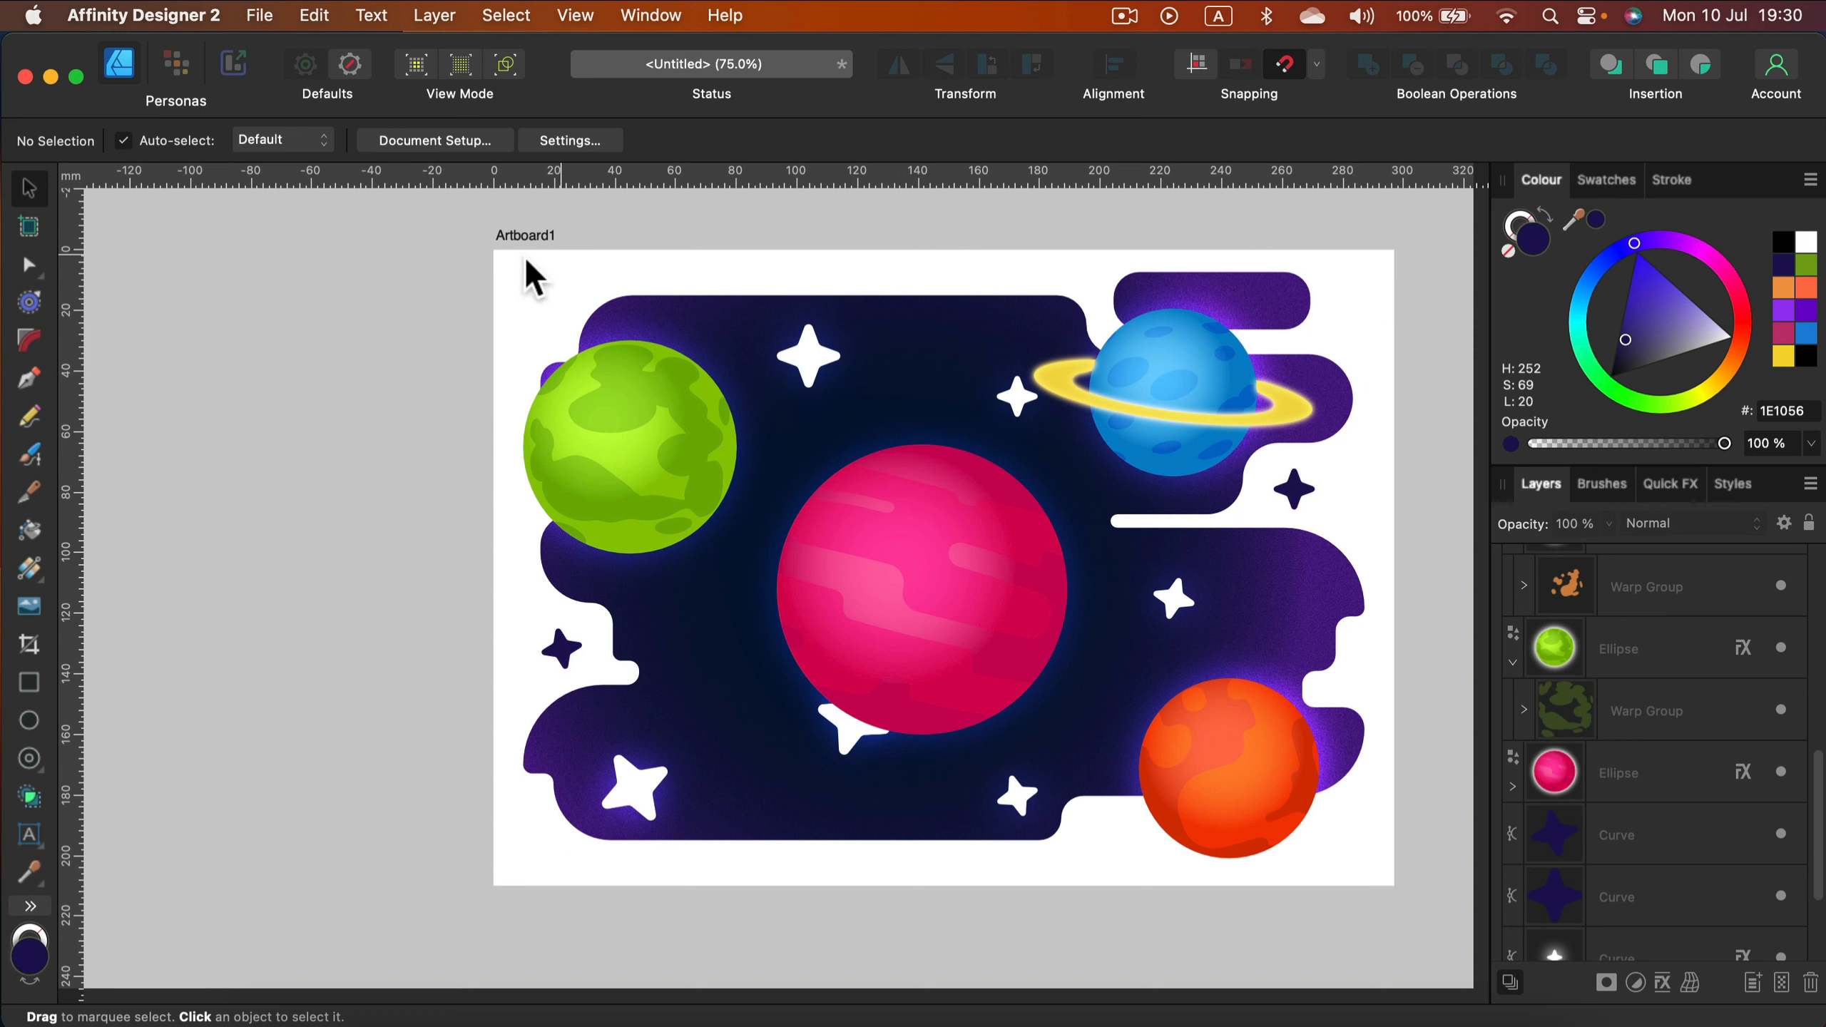
Step: Select the whole illustration and shift it slightly down to centre it vertically on the artboard
left_click_drag(423, 213, 1381, 872)
left_click_drag(1231, 805, 1232, 810)
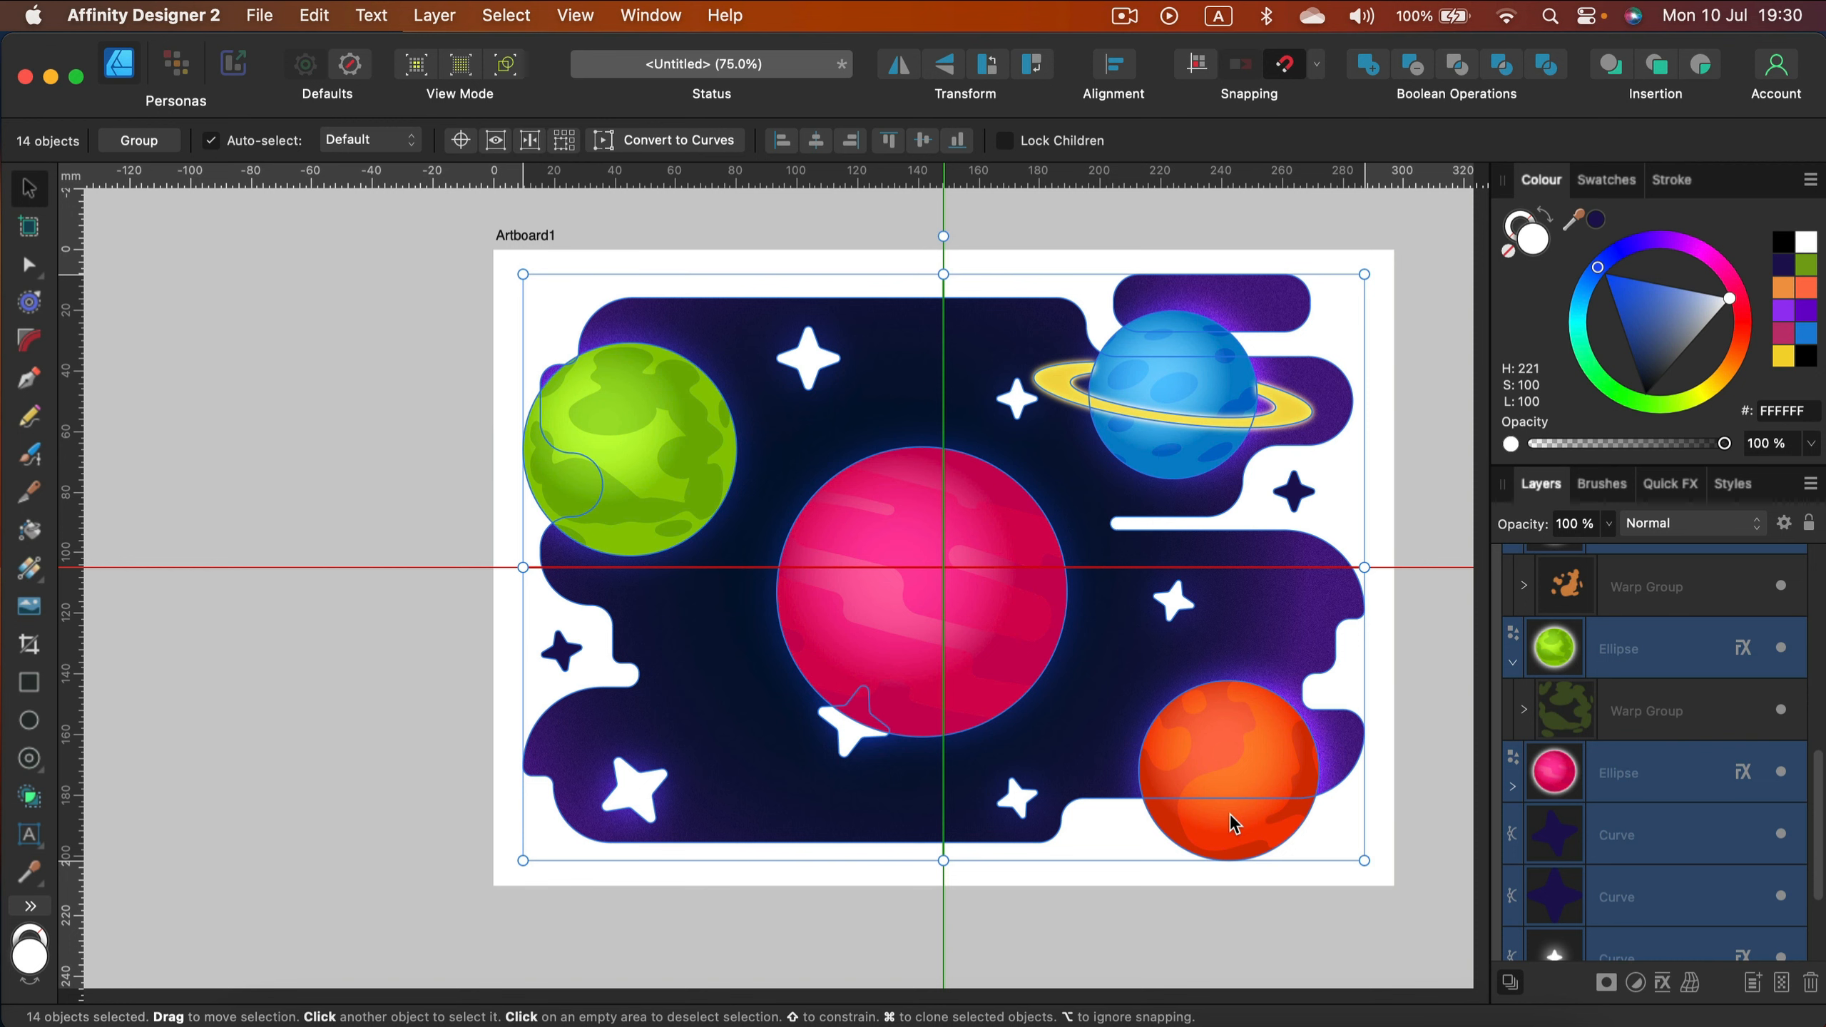
left_click_drag(1230, 817, 1230, 816)
left_click(346, 396)
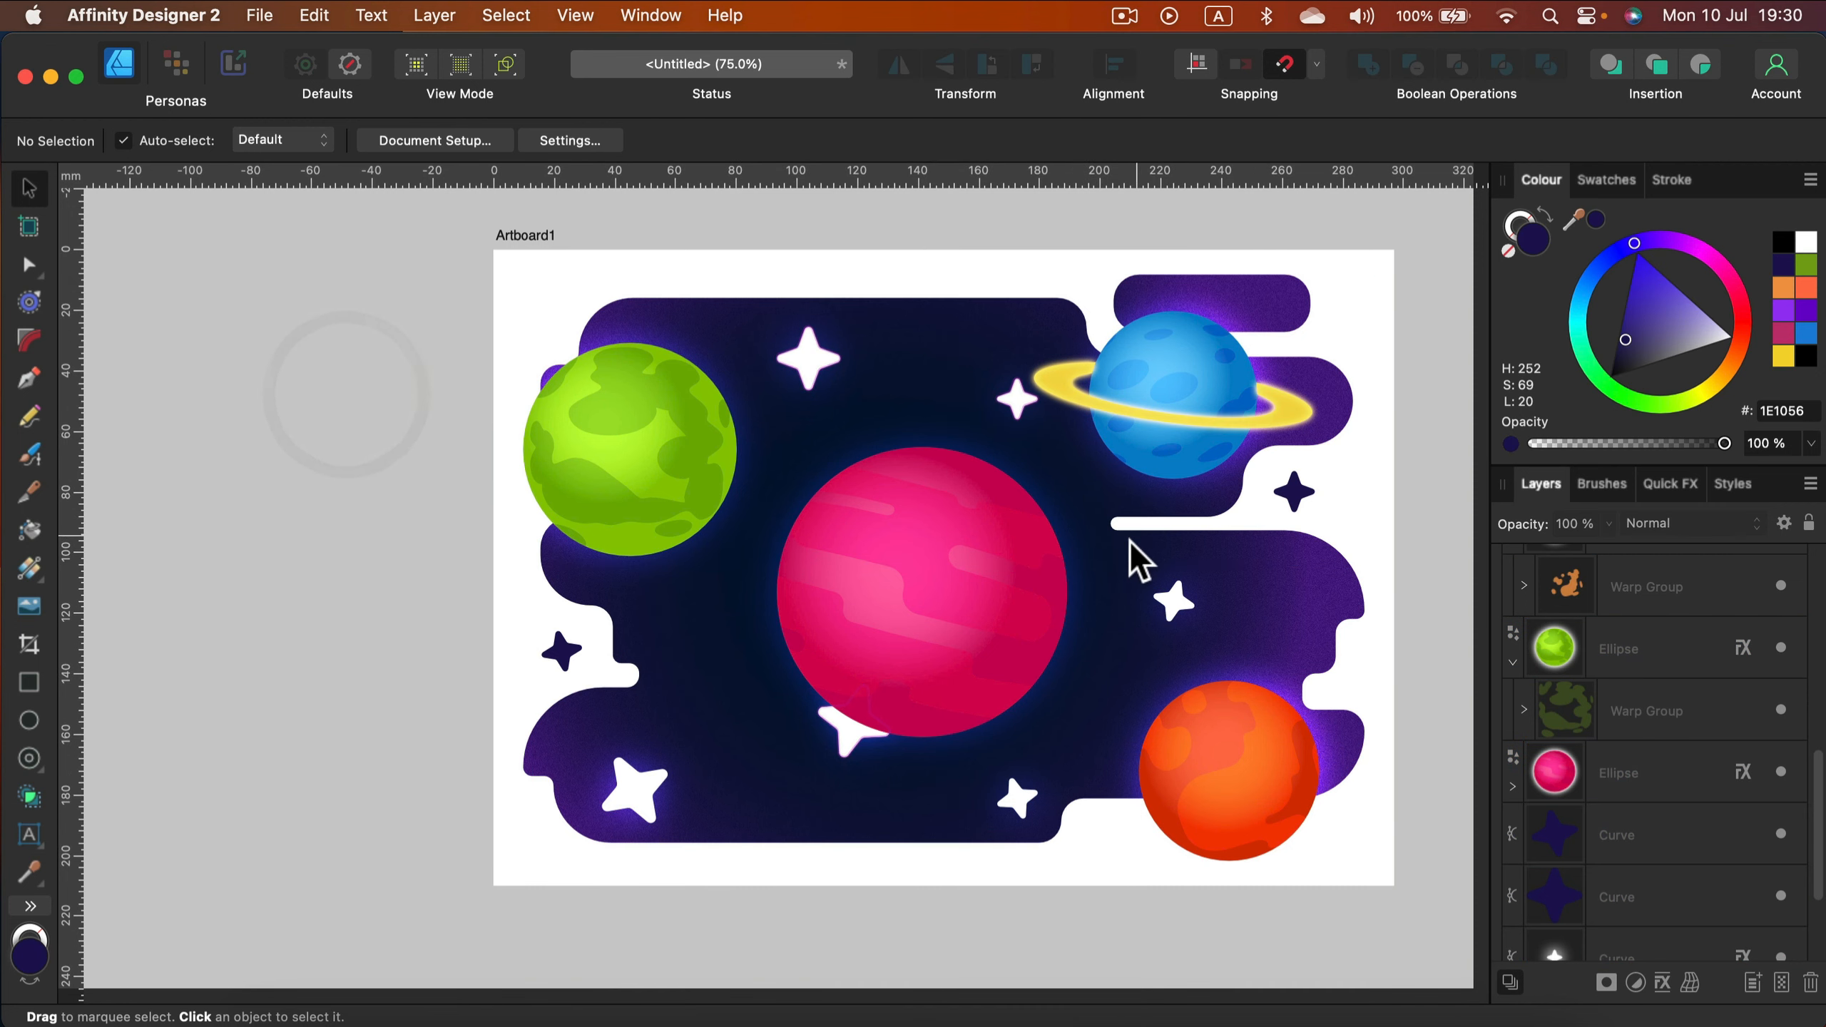